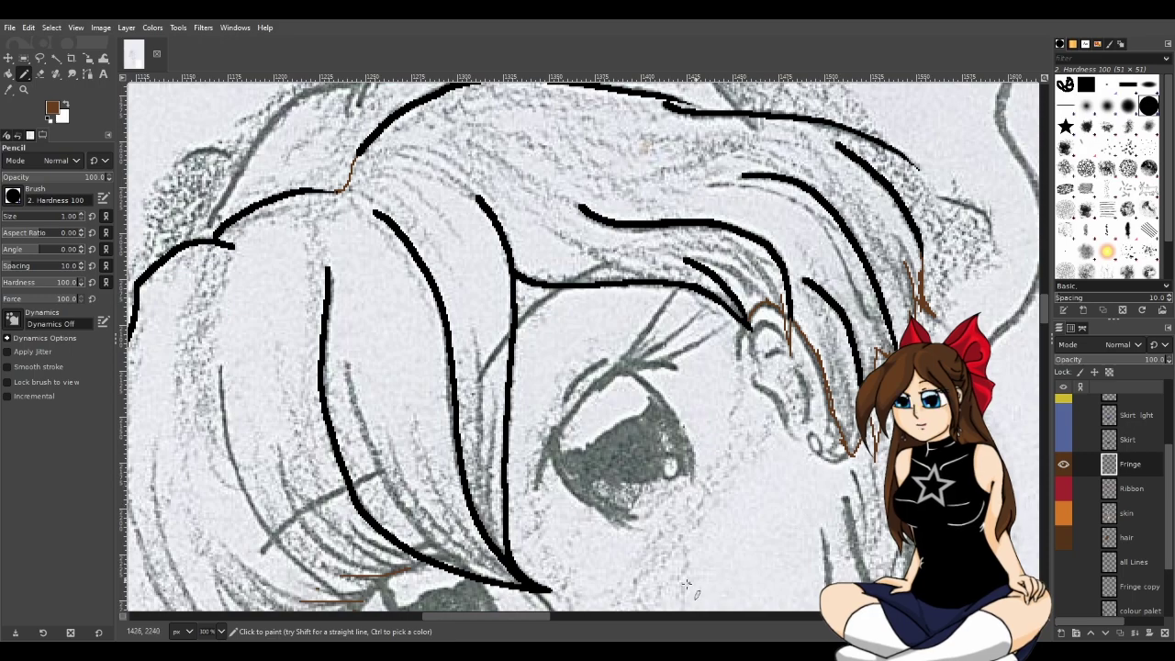
On the Fringe layer, pencil thin brown strokes linking the jagged strand tips beside the outer corner of the lower-left eye.
left_click_drag(536, 613, 506, 615)
scroll(577, 495, "down", 5)
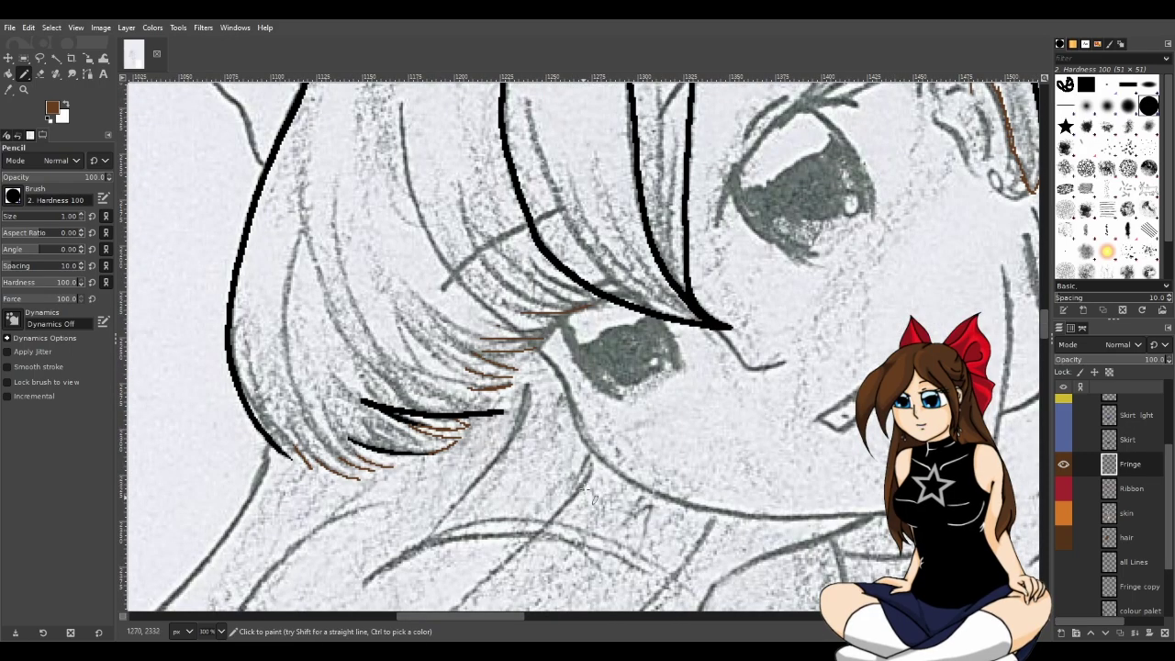
scroll(537, 369, "up", 2)
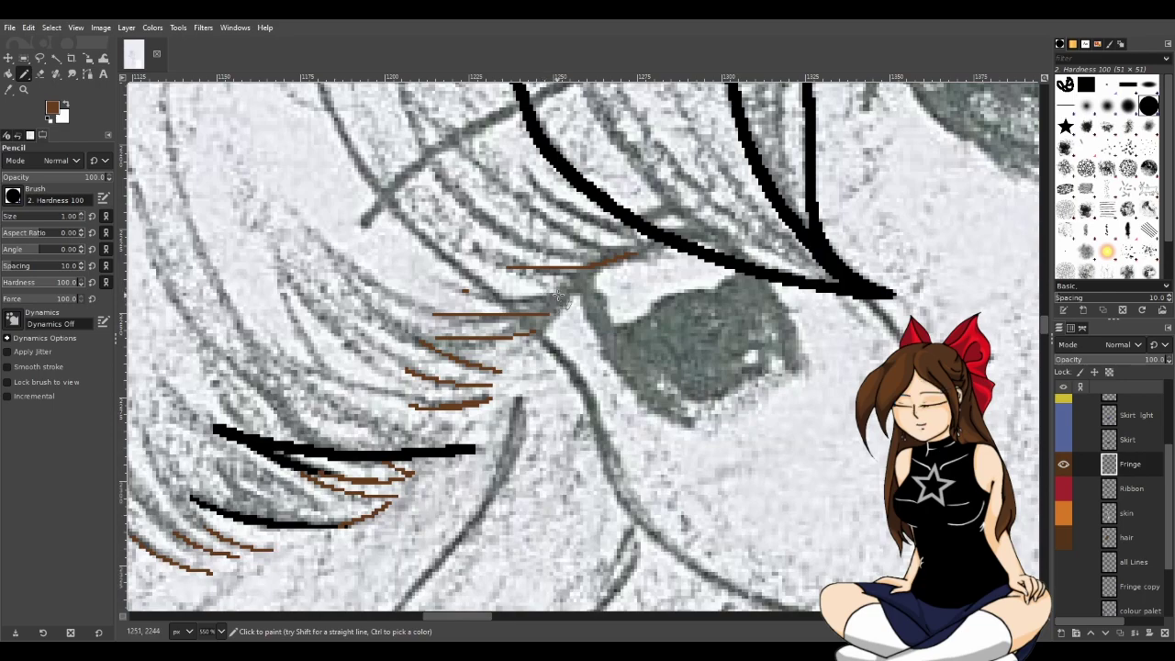
mouse_move(525, 276)
left_mouse_down()
mouse_move(599, 284)
mouse_move(494, 299)
left_mouse_up()
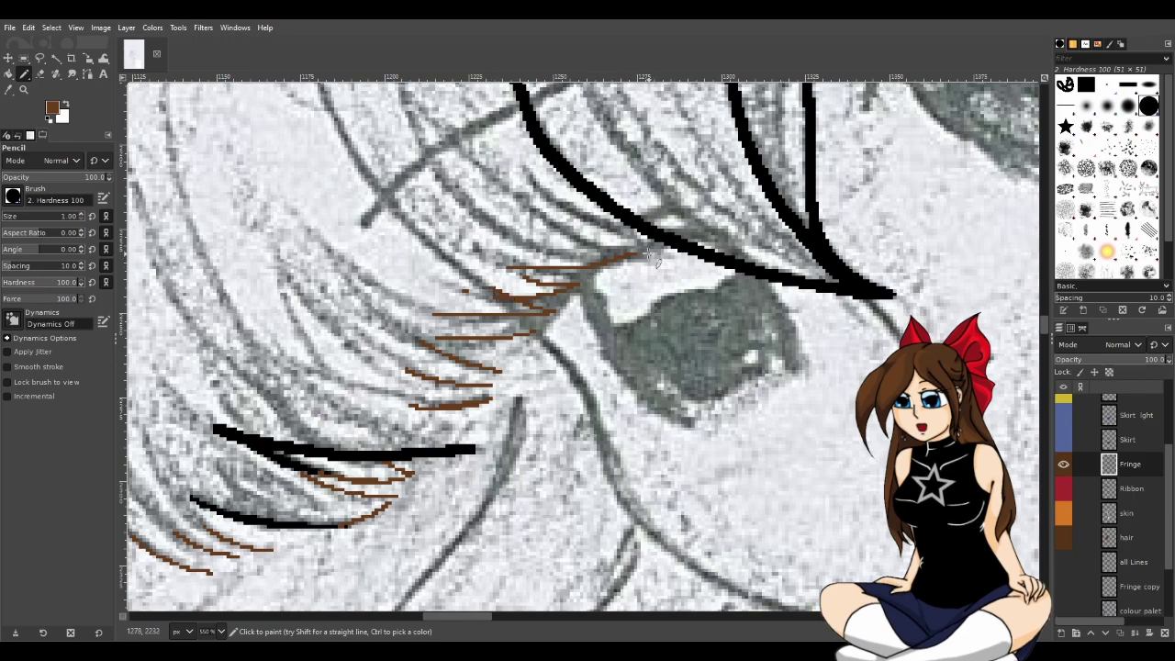
Pencil short brown strand tips above the lower-left eye, joining the jagged fringe edge to the thick black hair line.
left_click_drag(677, 263, 597, 237)
key("ctrl+z")
left_click_drag(681, 264, 597, 237)
key("ctrl+z")
left_click_drag(690, 275, 606, 213)
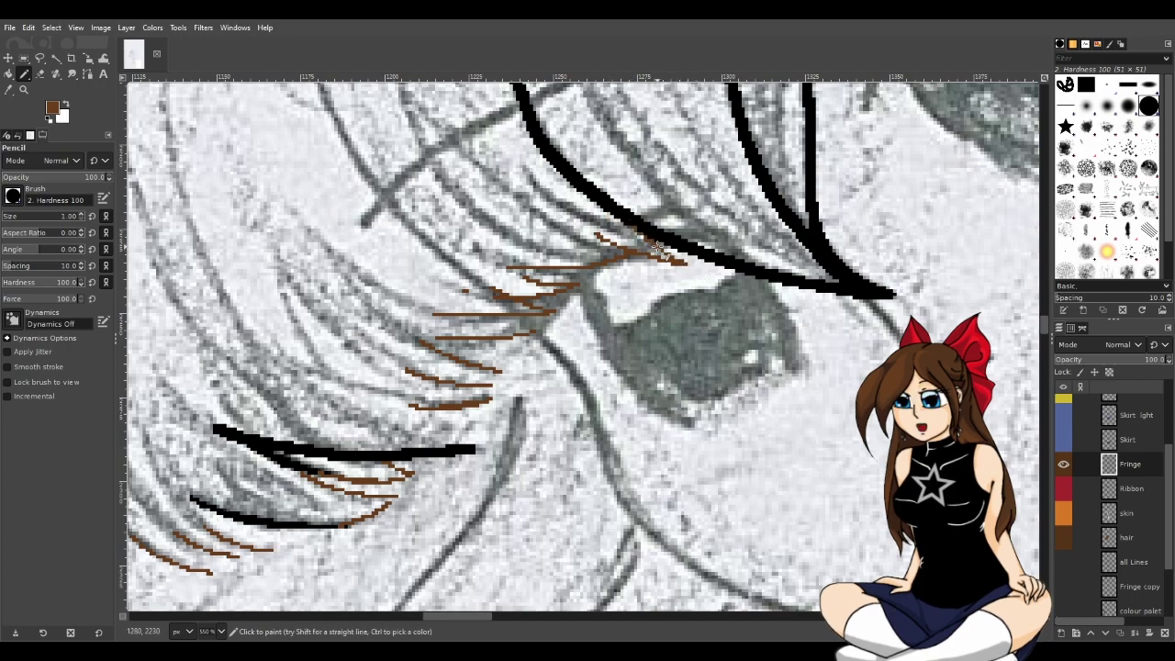
left_click_drag(679, 264, 697, 274)
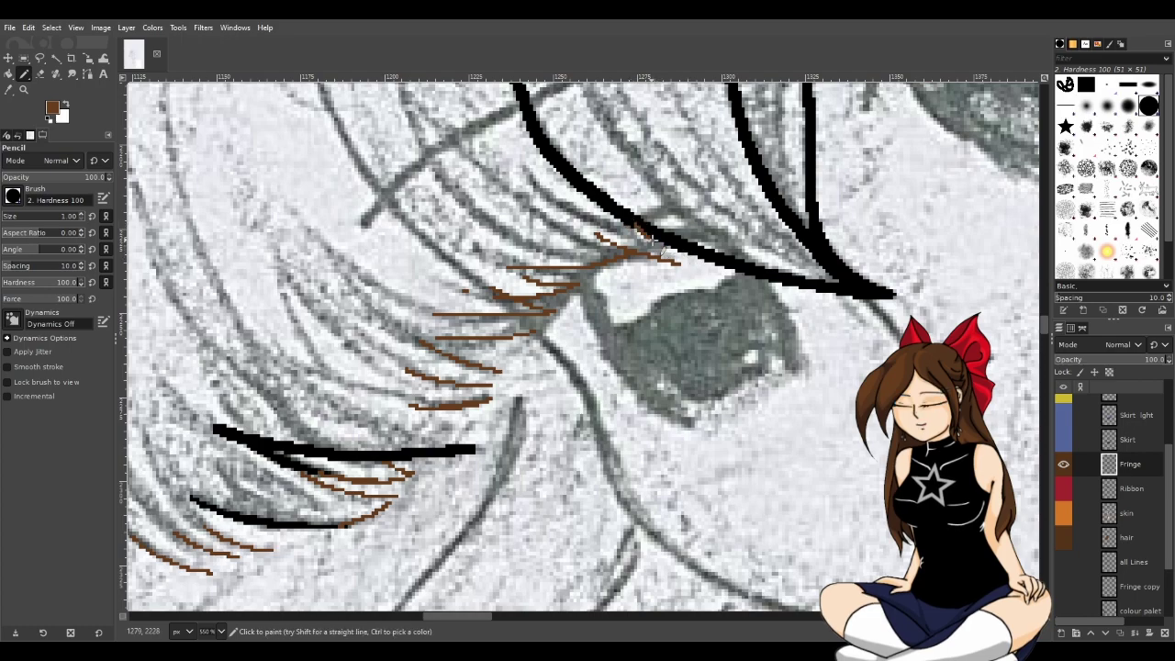
key("ctrl+z")
left_click_drag(583, 241, 700, 257)
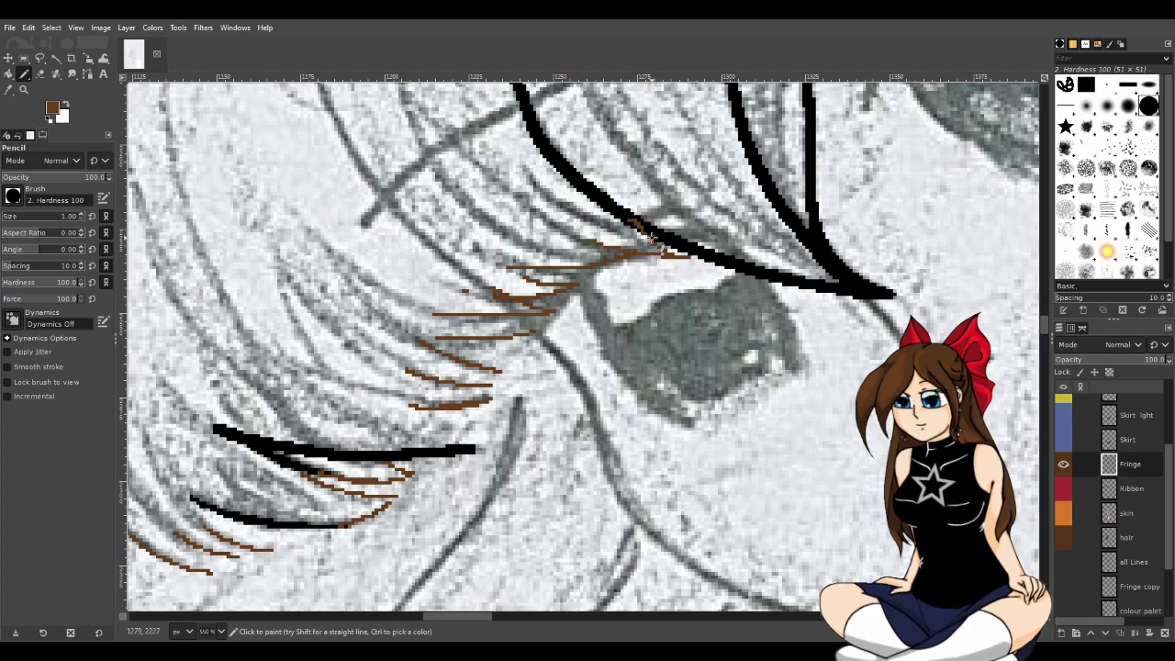
key("ctrl+z")
mouse_move(590, 240)
left_mouse_down()
mouse_move(665, 254)
mouse_move(630, 219)
left_mouse_up()
mouse_move(612, 259)
left_mouse_down()
mouse_move(668, 266)
mouse_move(632, 246)
left_mouse_up()
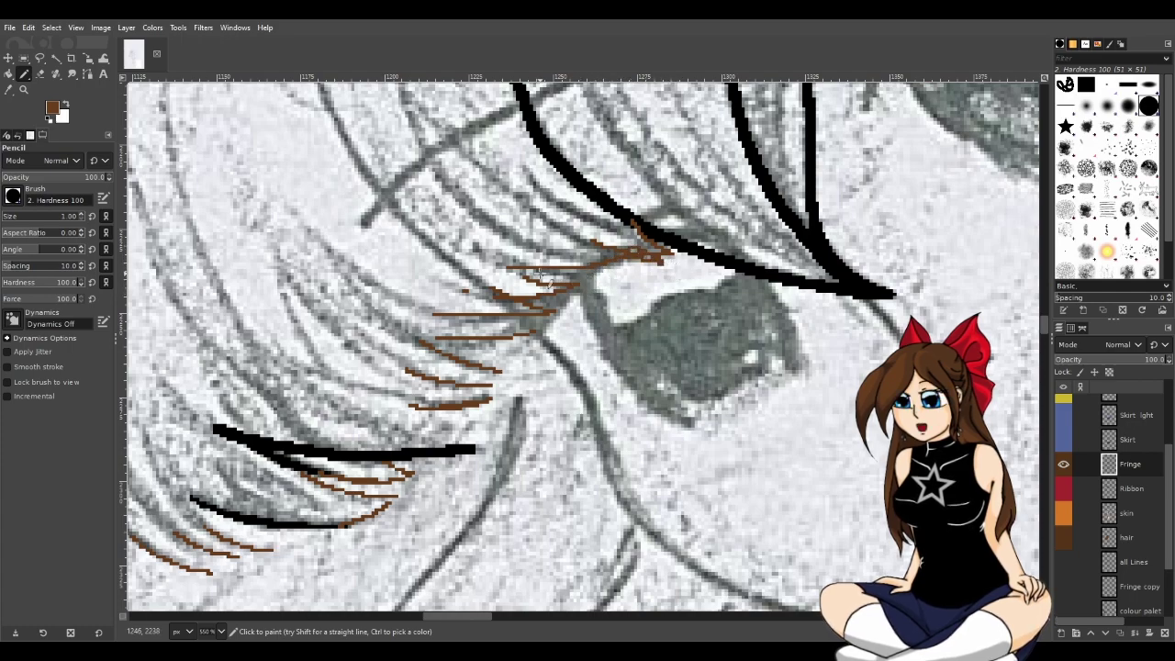
Fill the gaps between the fringe tips beside the lower-left eye with short connecting brown pencil strokes.
mouse_move(540, 272)
left_mouse_down()
mouse_move(597, 278)
mouse_move(637, 258)
mouse_move(565, 280)
mouse_move(586, 281)
left_mouse_up()
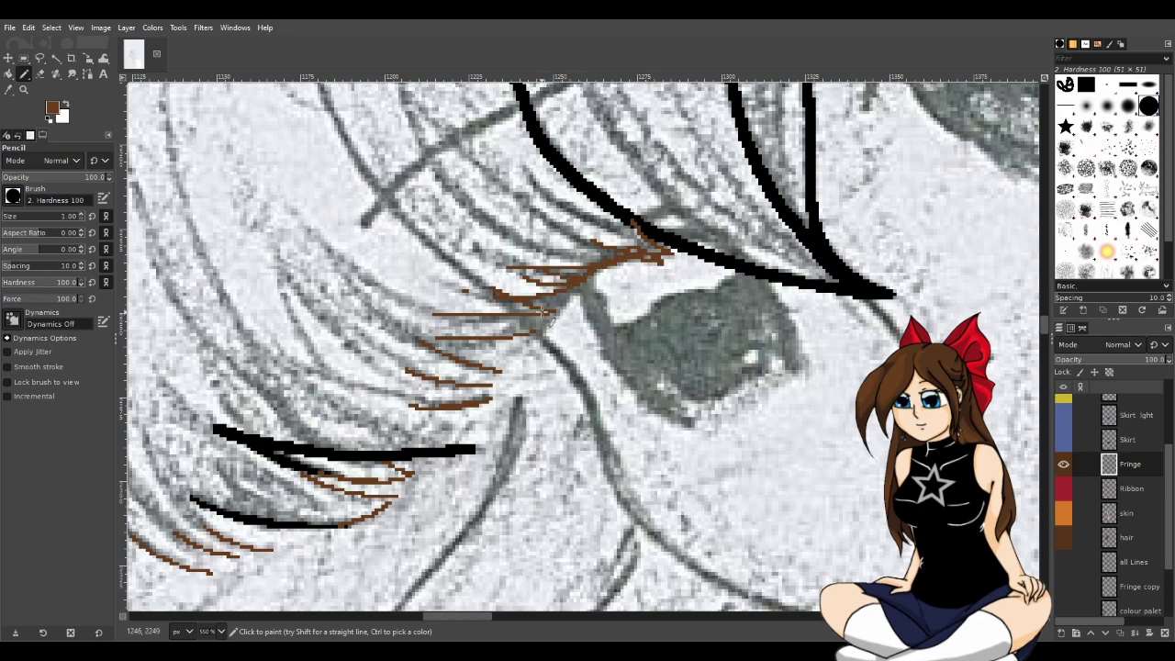
mouse_move(523, 332)
left_mouse_down()
mouse_move(495, 315)
mouse_move(552, 330)
mouse_move(507, 320)
left_mouse_up()
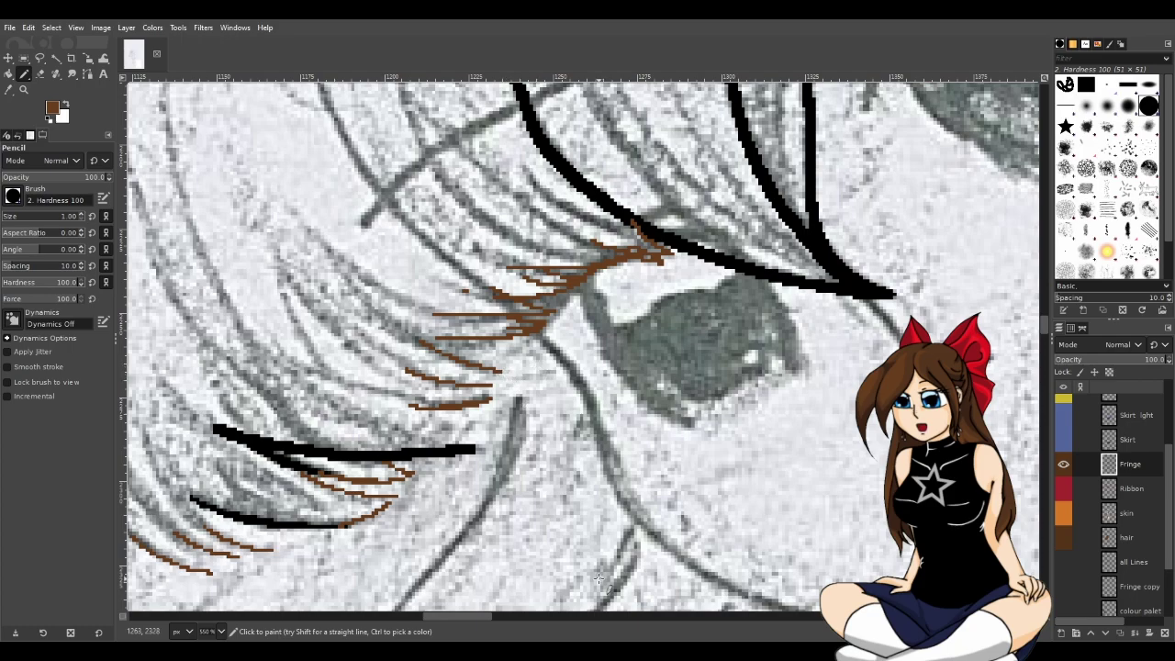
left_click_drag(490, 617, 475, 618)
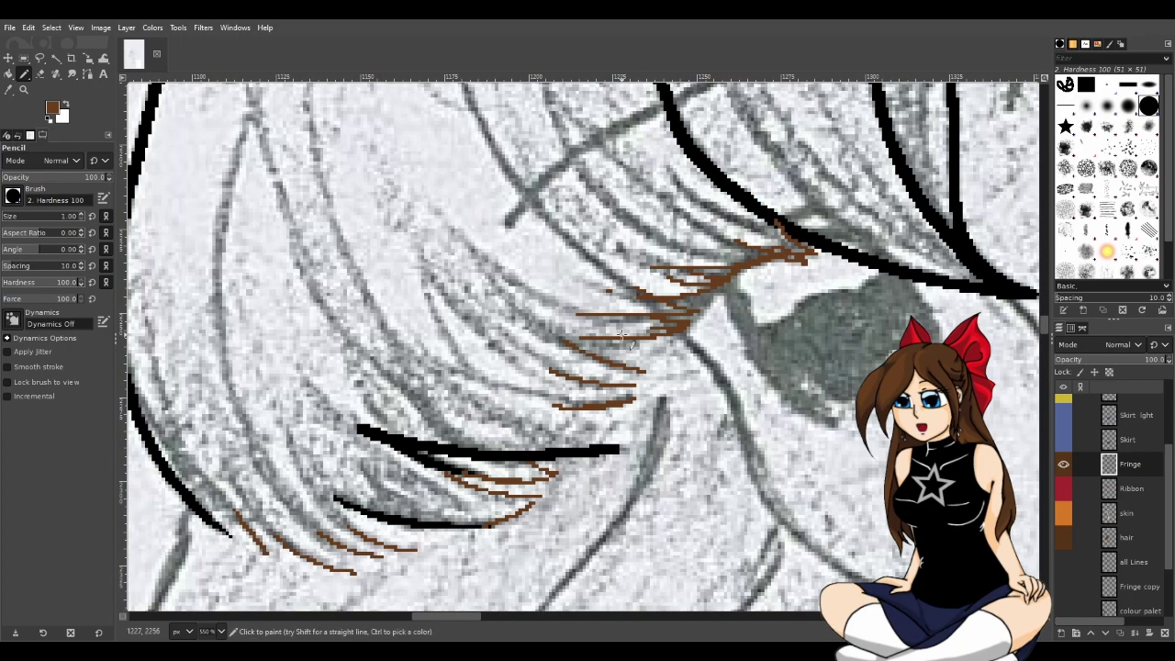
left_click_drag(672, 336, 580, 342)
key("ctrl+z")
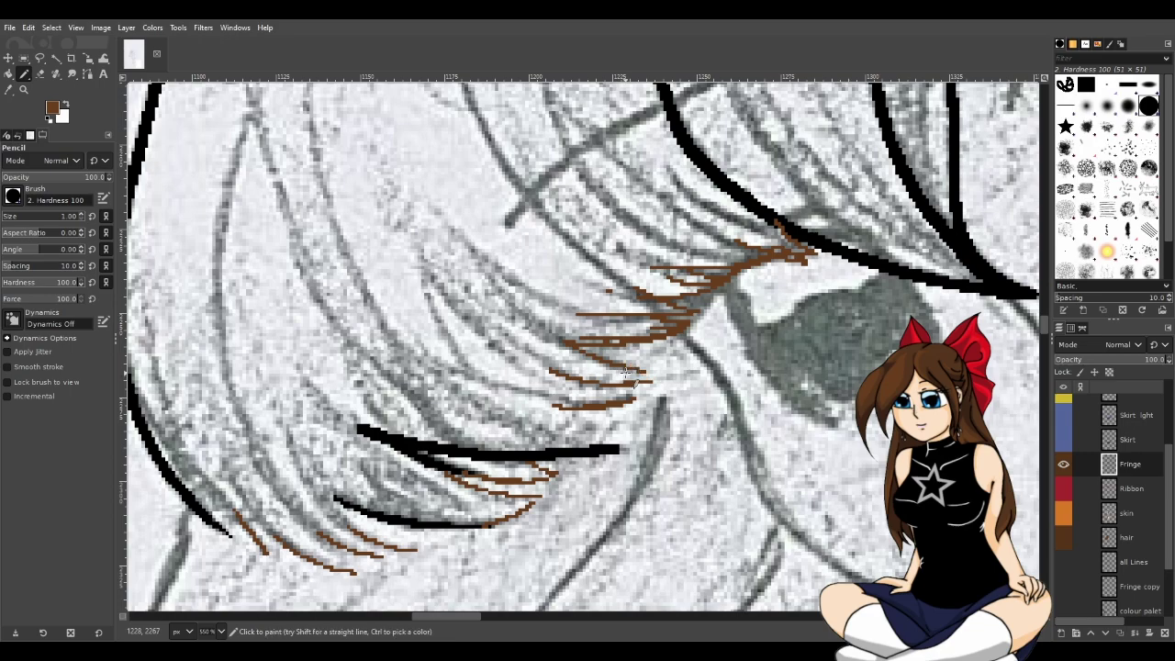
mouse_move(624, 384)
left_mouse_down()
mouse_move(667, 372)
mouse_move(657, 386)
left_mouse_up()
Pencil brown strands from the lower fringe tips to the end of the thick black line below the eye, closing that gap.
scroll(621, 475, "down", 3)
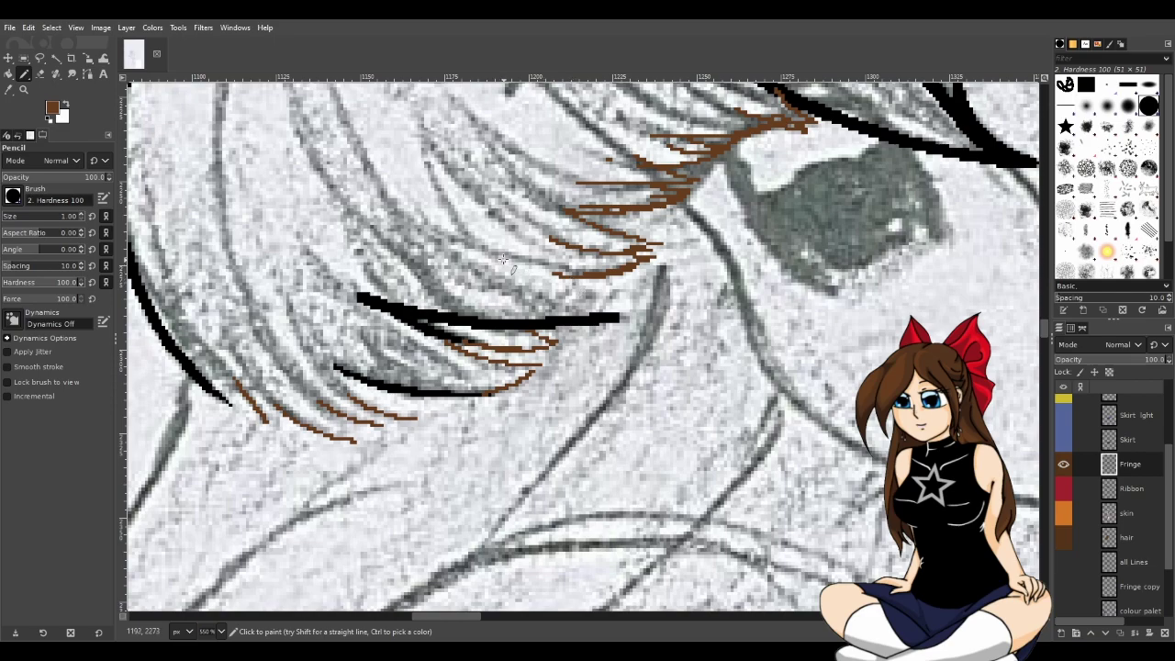
left_click_drag(522, 268, 630, 320)
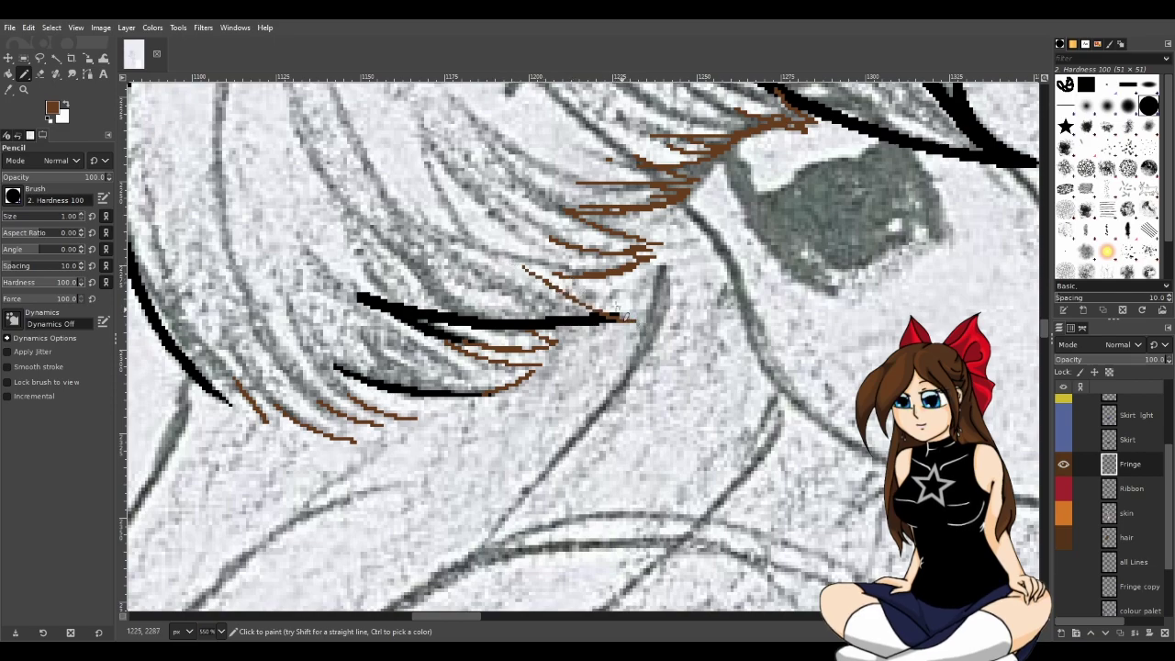
key("ctrl+z")
left_click_drag(562, 292, 640, 266)
key("ctrl+z")
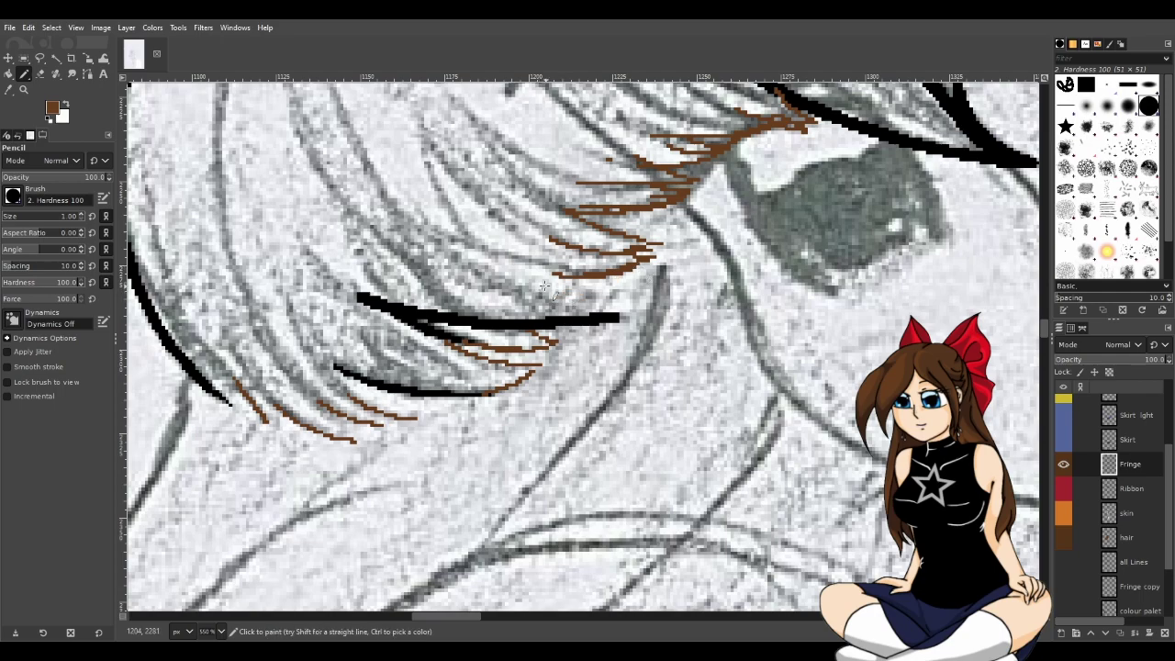
mouse_move(465, 243)
left_mouse_down()
mouse_move(606, 323)
mouse_move(624, 320)
left_mouse_up()
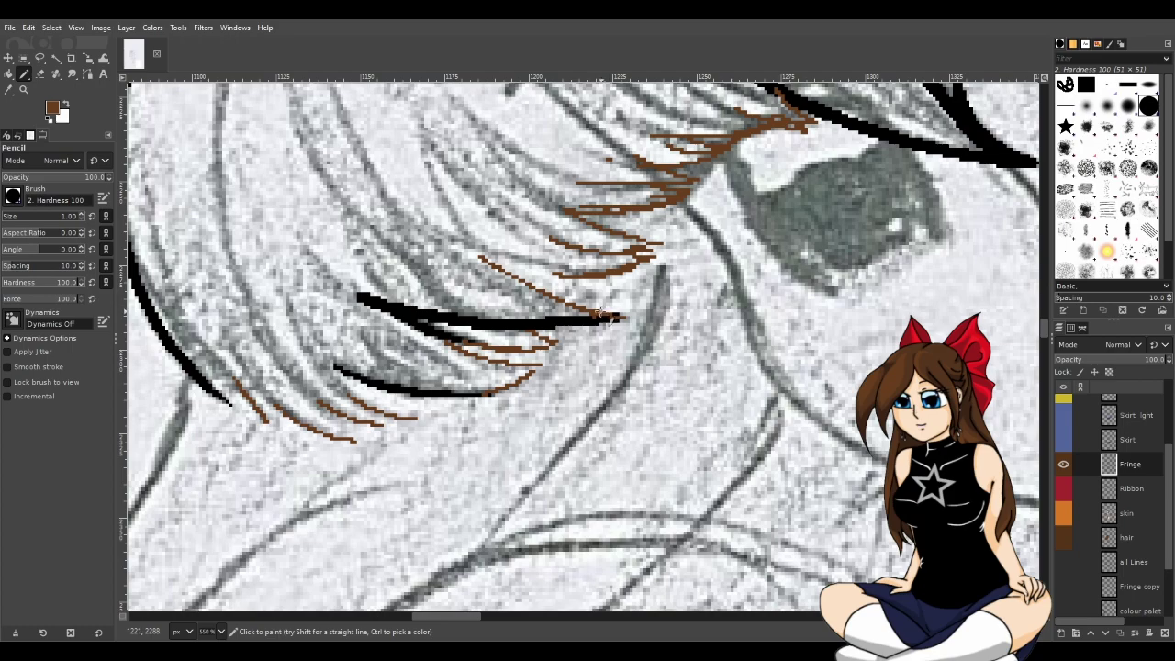
left_click_drag(617, 317, 506, 235)
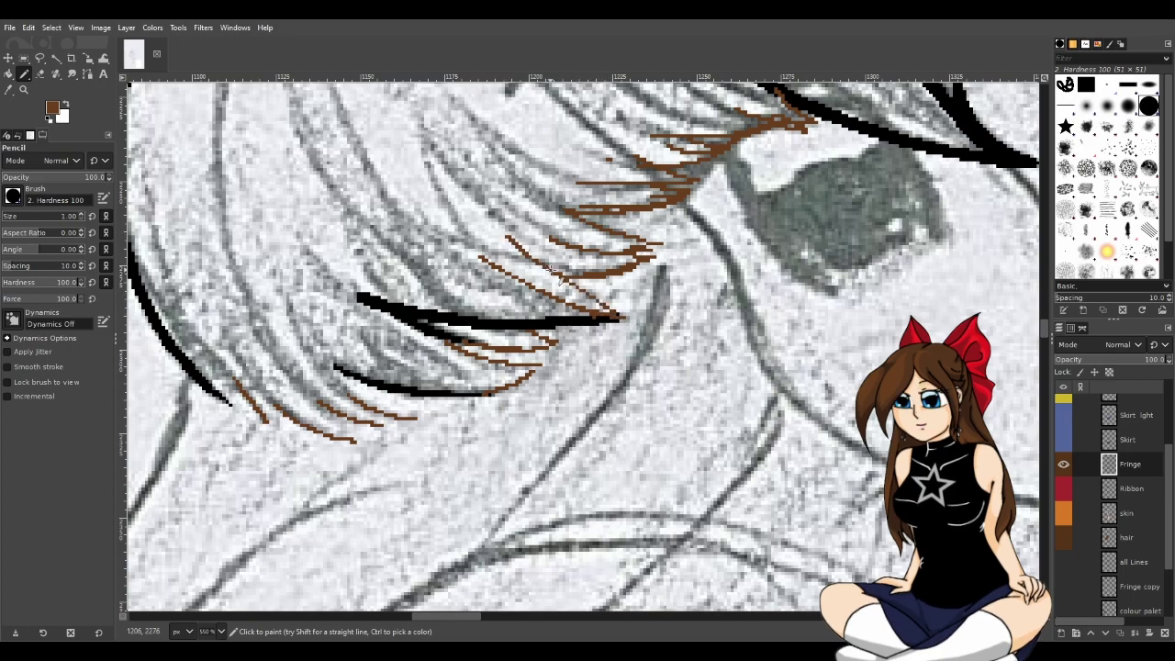
key("ctrl+z")
left_click_drag(542, 262, 640, 328)
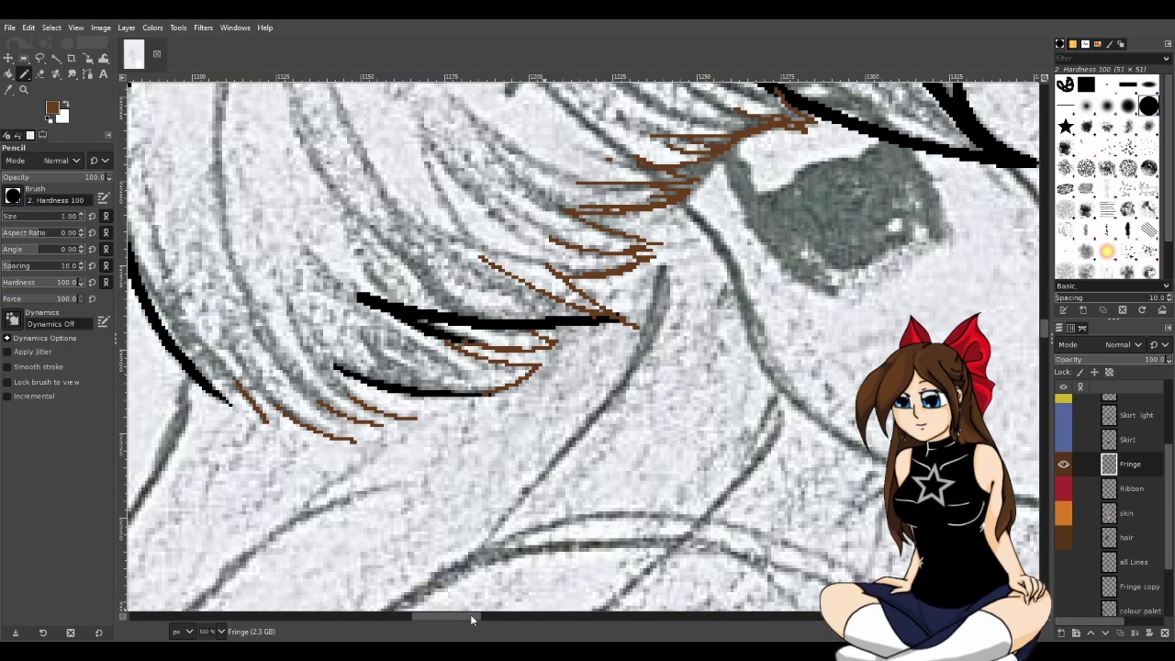
Pencil short brown strokes along the fringe's bottom-left tips, connecting them to each other and to the black outer hair outline.
left_click_drag(448, 616, 422, 616)
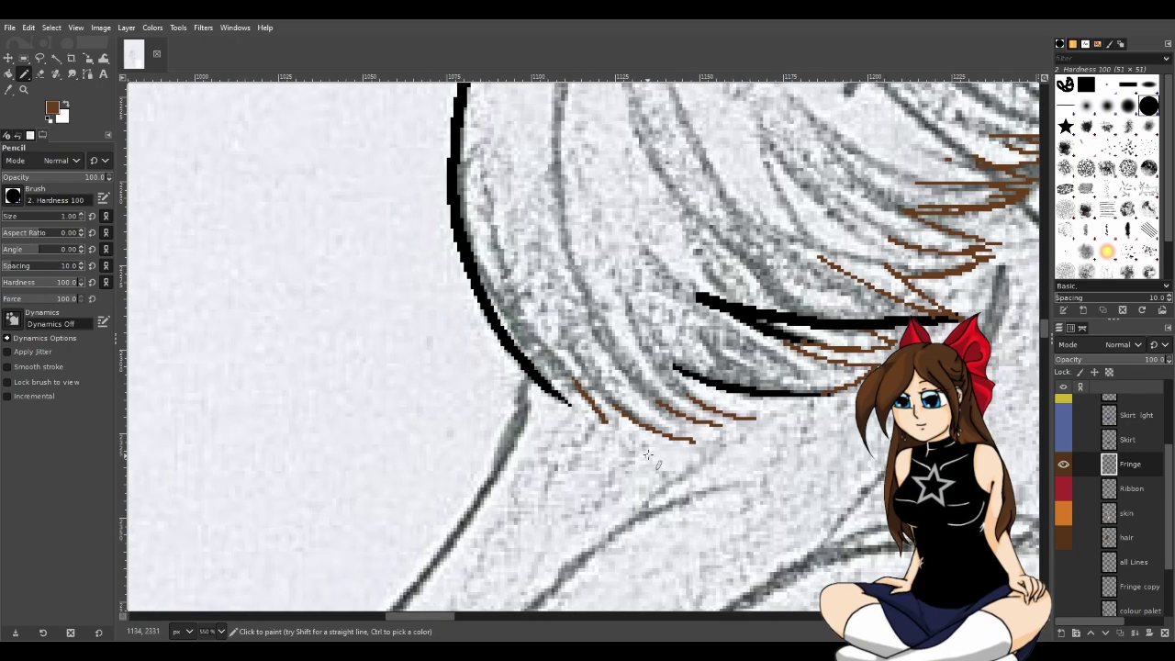
mouse_move(732, 422)
left_mouse_down()
mouse_move(768, 419)
mouse_move(674, 422)
left_mouse_up()
key("ctrl")
left_click_drag(677, 415, 715, 451)
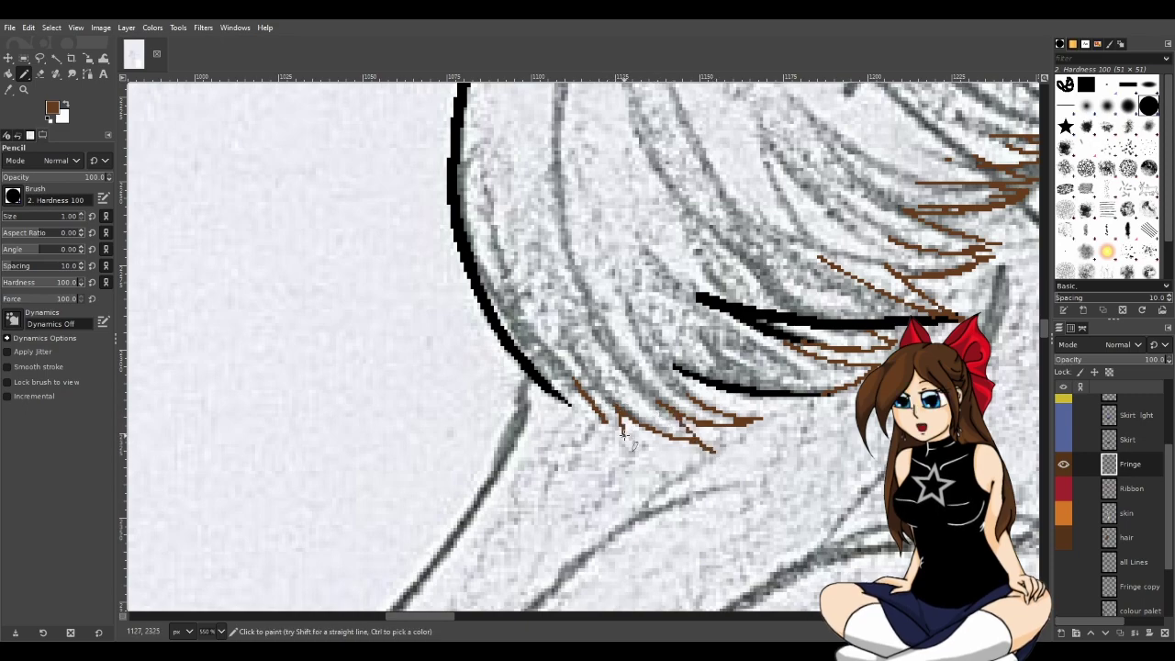
key("ctrl+z")
left_click_drag(598, 411, 625, 435)
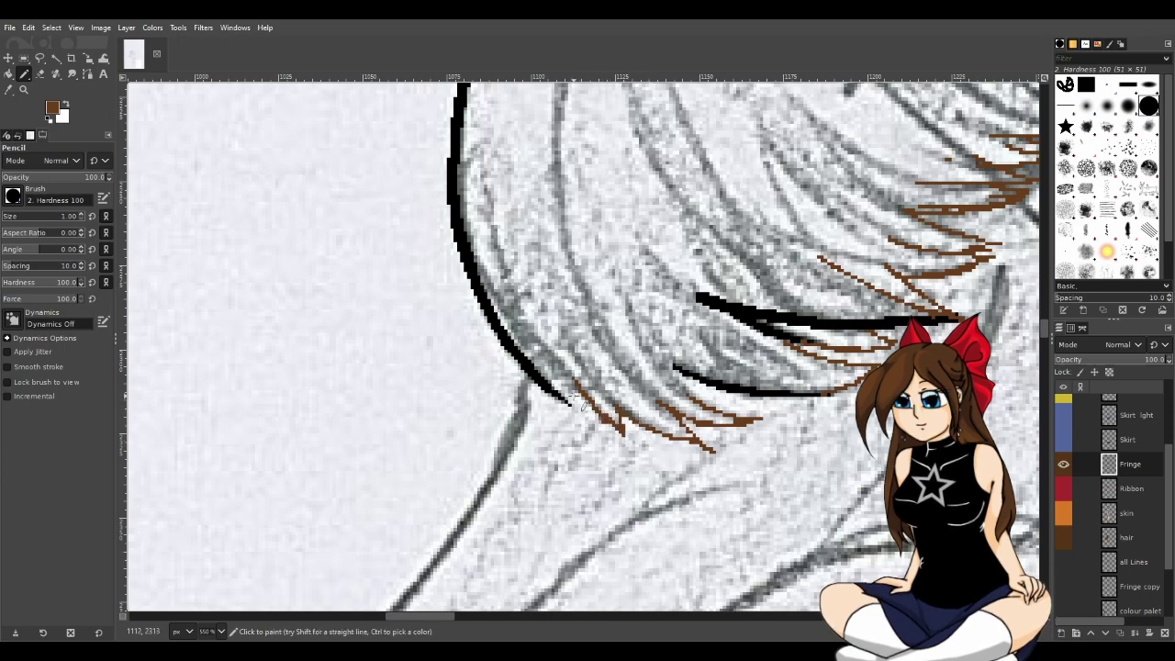
left_click_drag(543, 369, 596, 406)
Erase the inner brown line of the pointed strand just behind the ear.
scroll(712, 492, "down", 5)
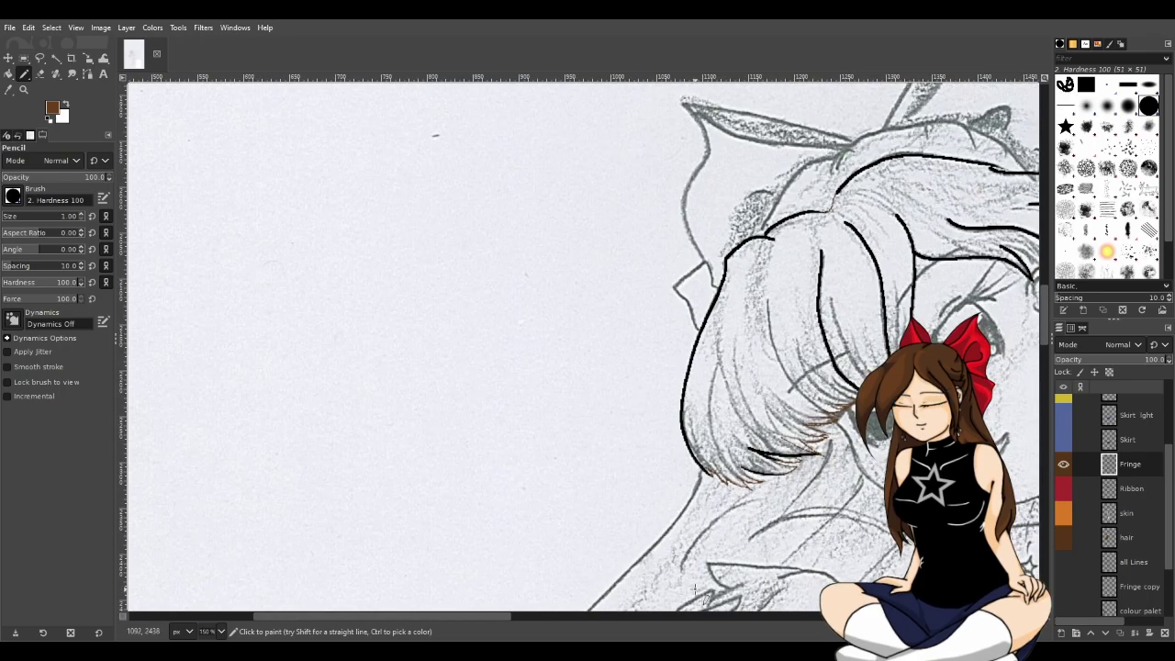
left_click_drag(503, 614, 632, 611)
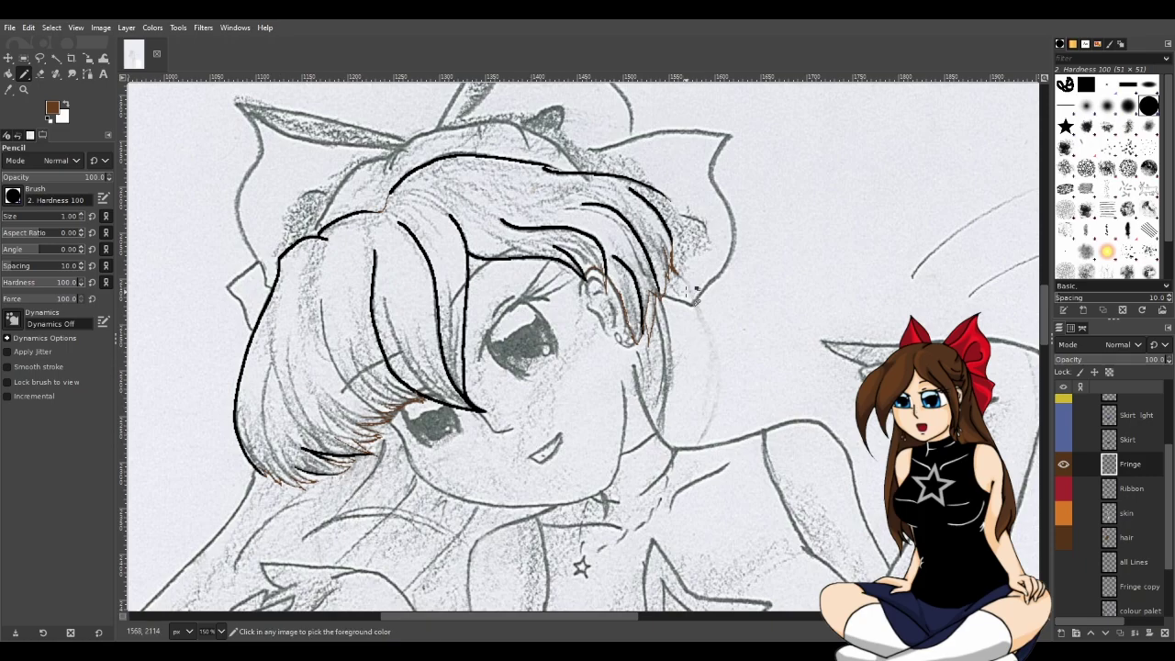
scroll(716, 220, "up", 4)
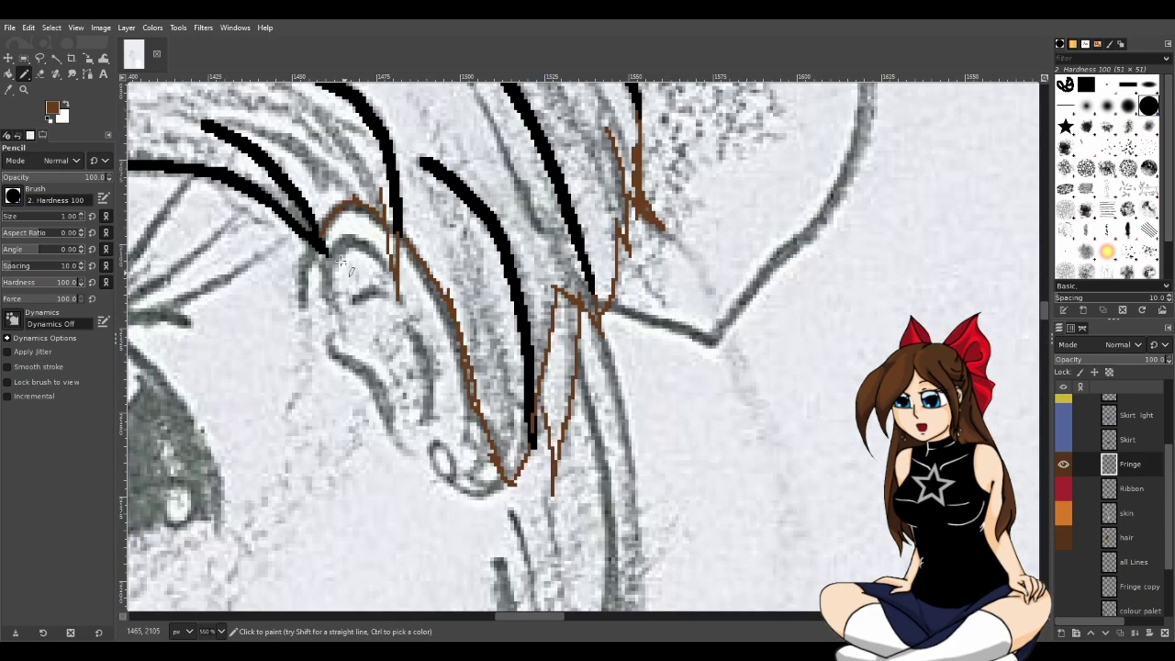
left_click(39, 74)
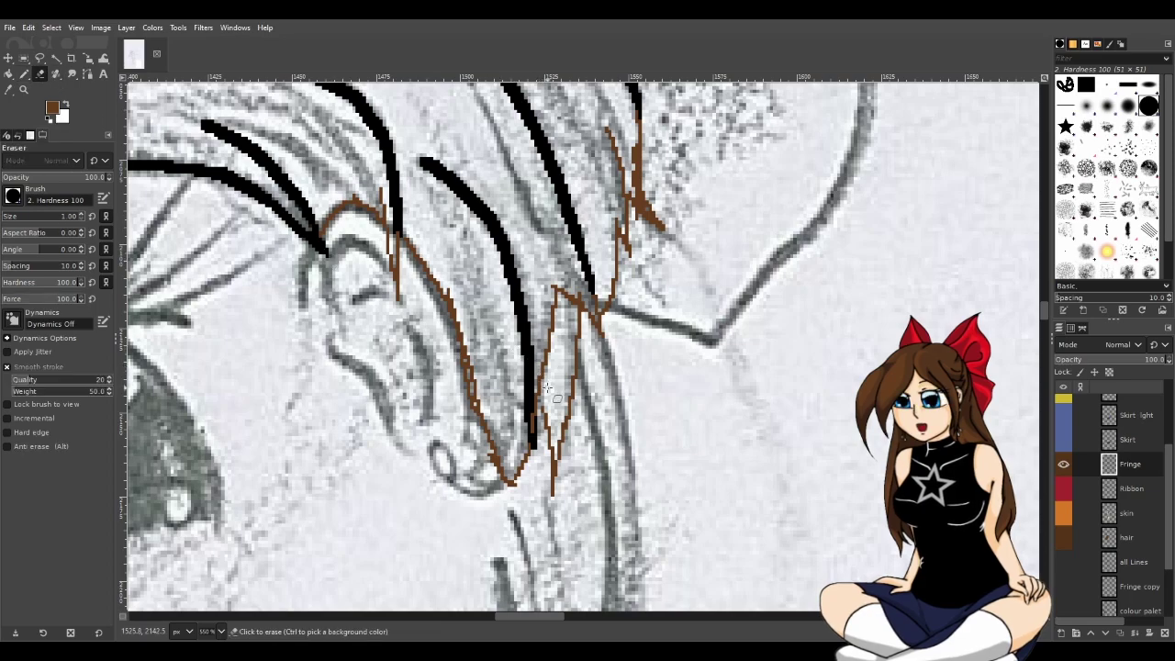
mouse_move(551, 369)
left_mouse_down()
mouse_move(558, 291)
mouse_move(578, 305)
mouse_move(560, 292)
left_mouse_up()
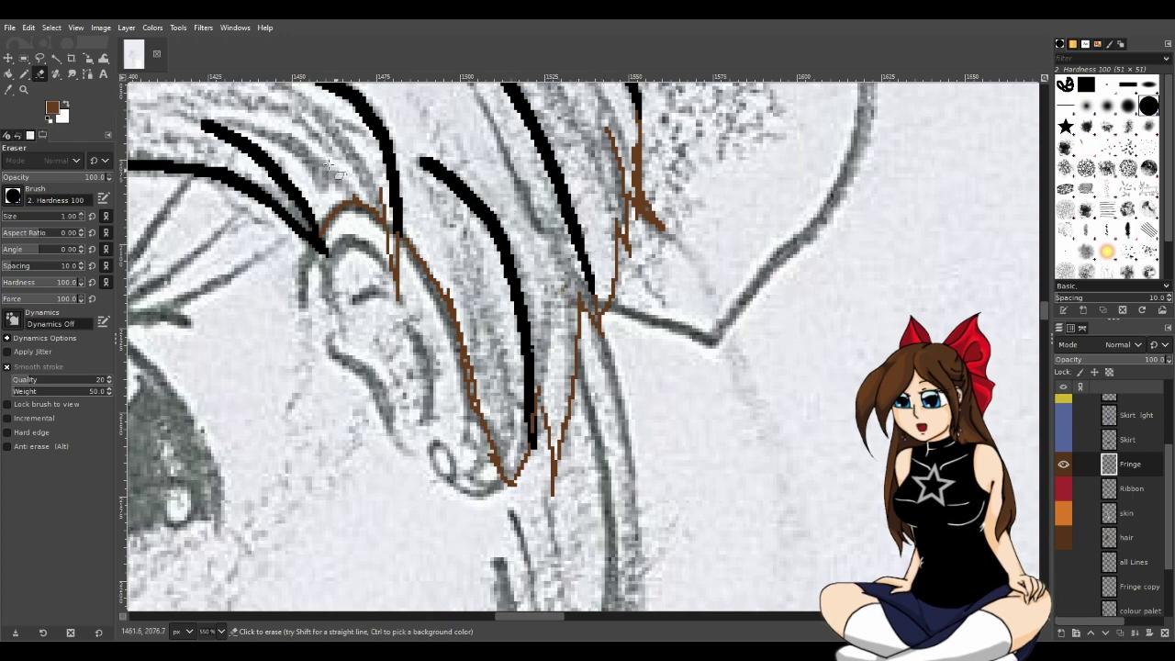
Pencil a brown line from the end of the black upper hair line down to the strand tips, closing the fringe's right edge.
key("n")
scroll(689, 327, "up", 3)
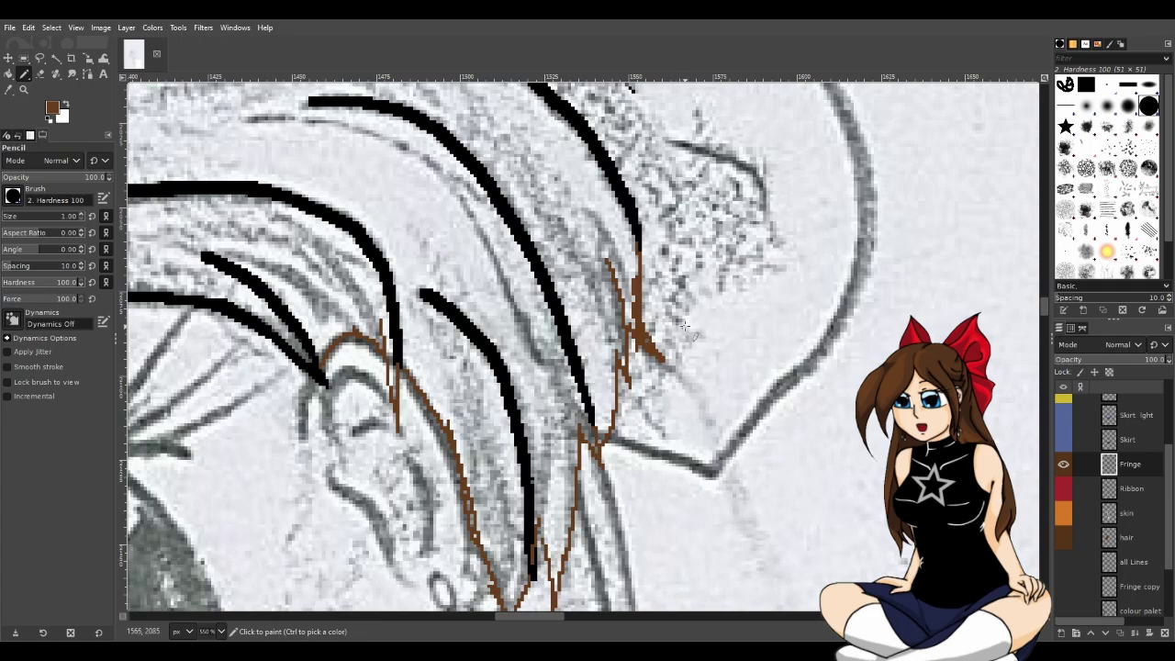
scroll(663, 316, "down", 3)
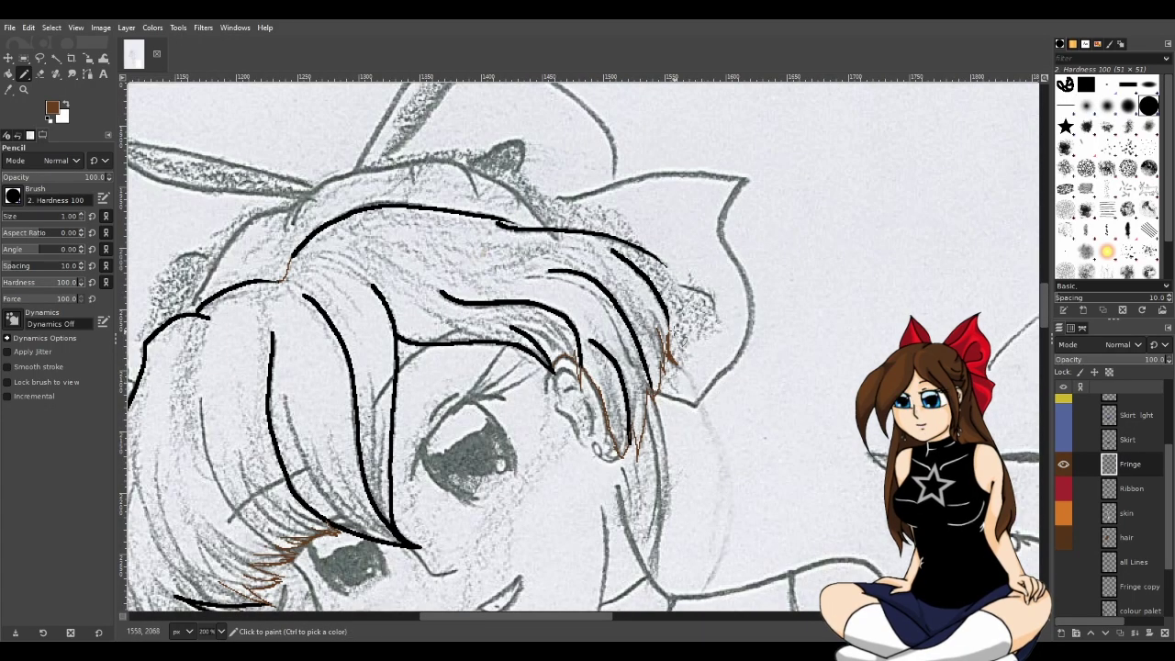
scroll(678, 275, "up", 2)
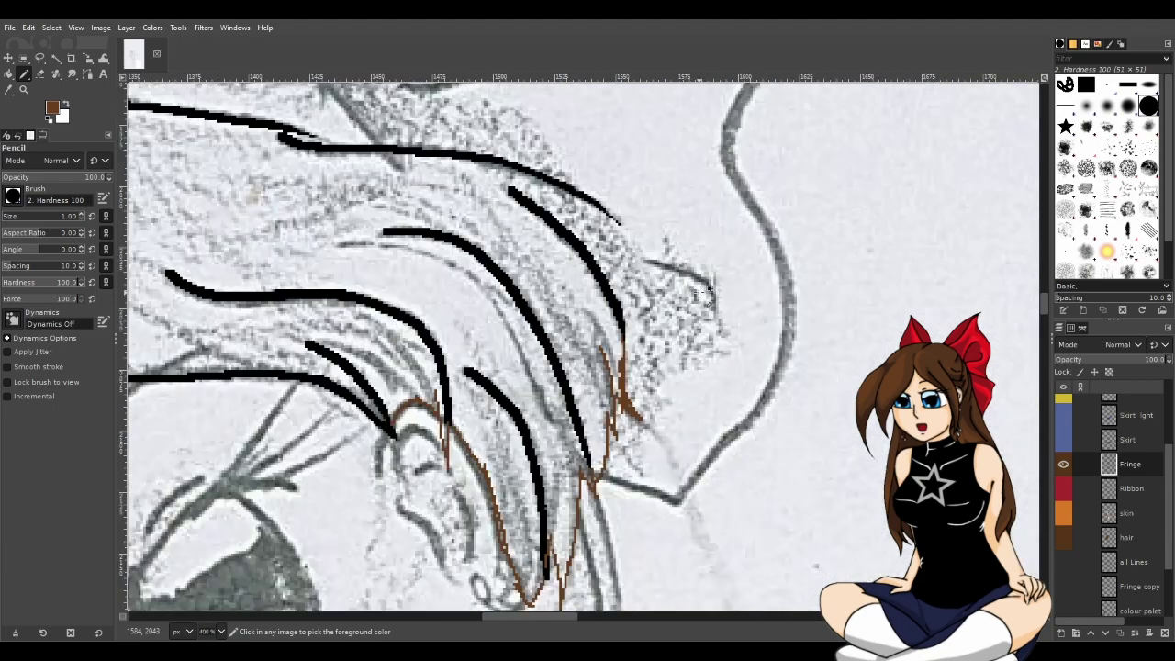
left_click_drag(613, 220, 646, 311)
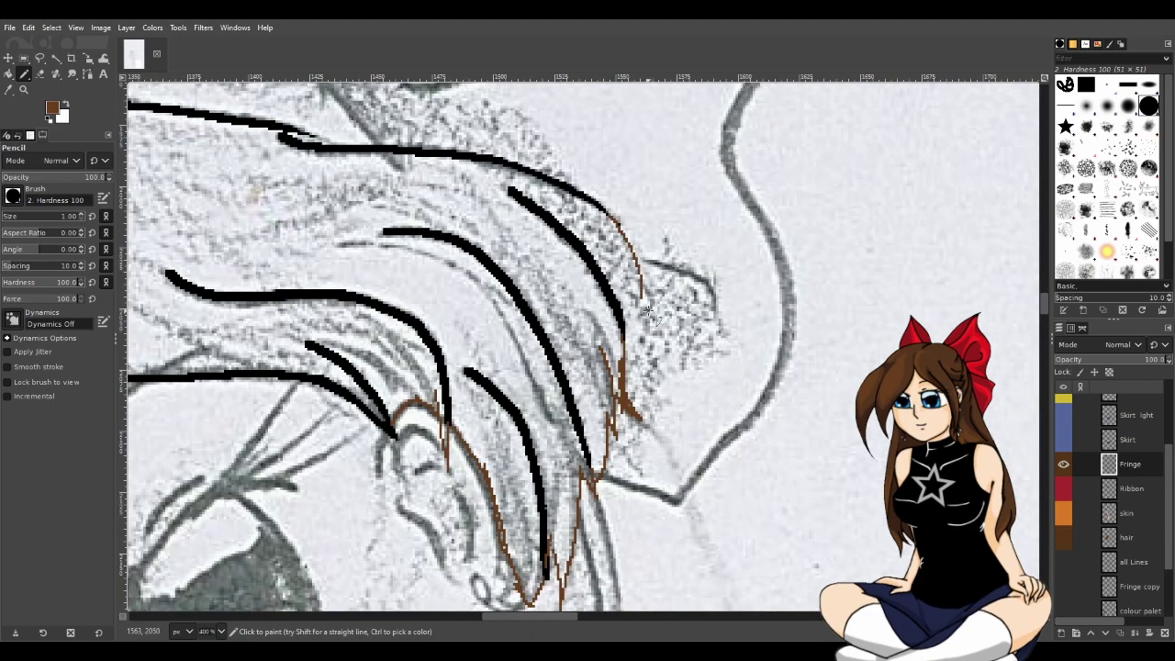
mouse_move(634, 263)
left_mouse_down()
mouse_move(645, 307)
mouse_move(626, 347)
left_mouse_up()
key("ctrl+z")
scroll(653, 338, "down", 2)
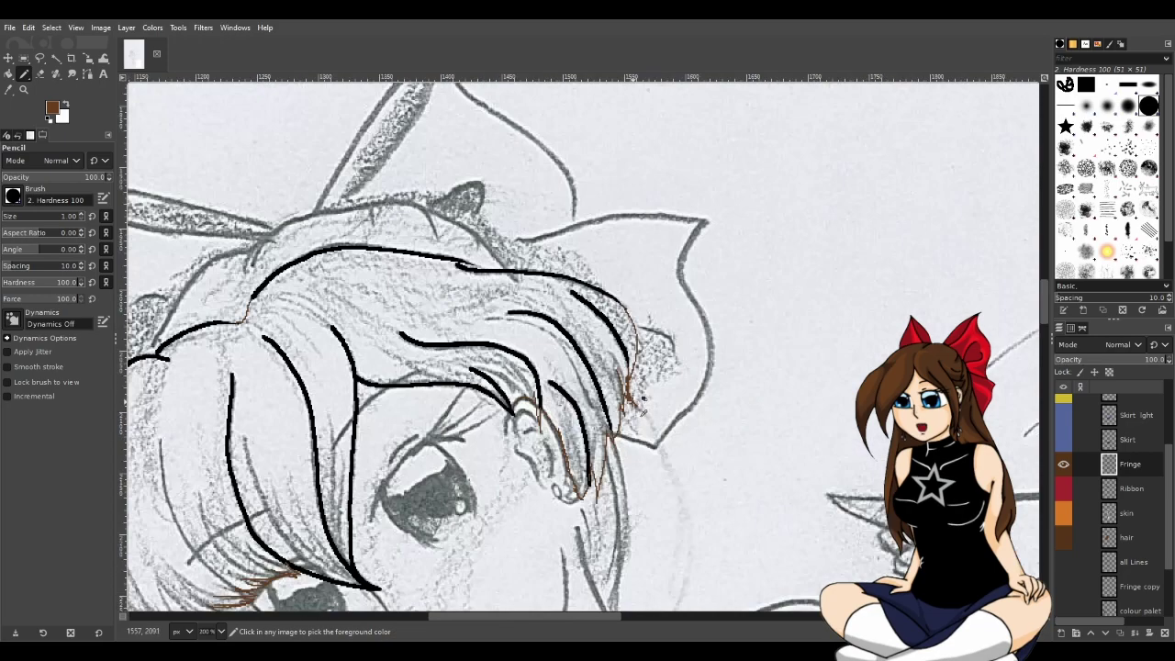
Pencil a brown strand tip past the bow's lower edge behind the ear, and erase the old line crossing beside it.
scroll(648, 426, "up", 3)
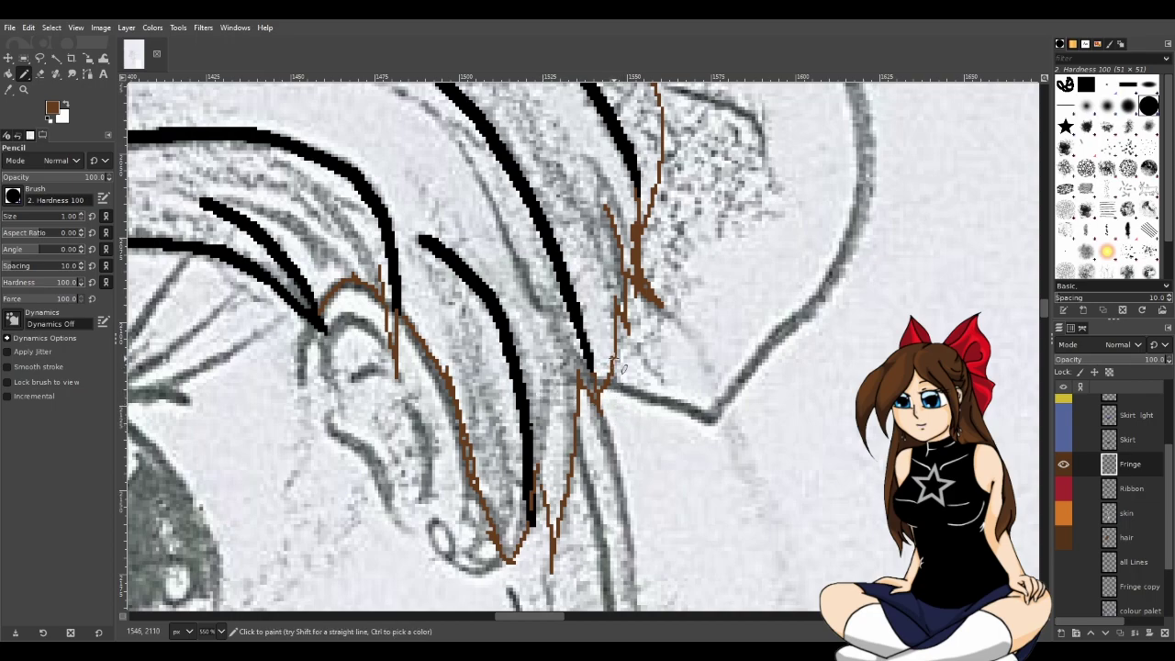
left_click_drag(615, 288, 613, 429)
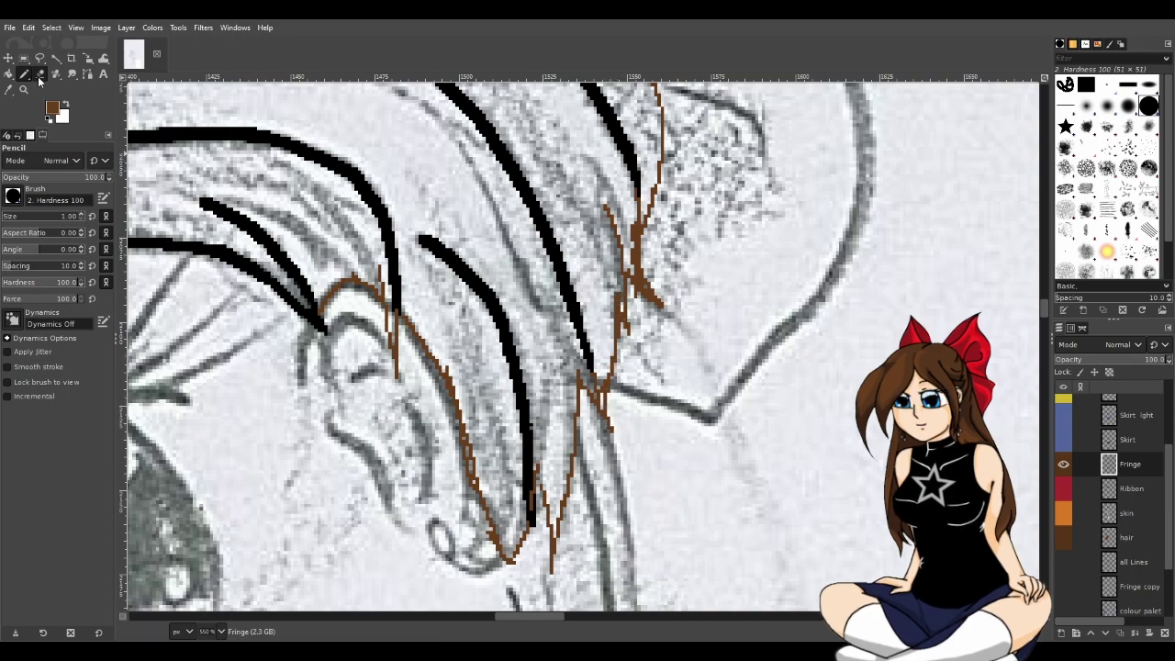
key("shift+e")
left_click(601, 401)
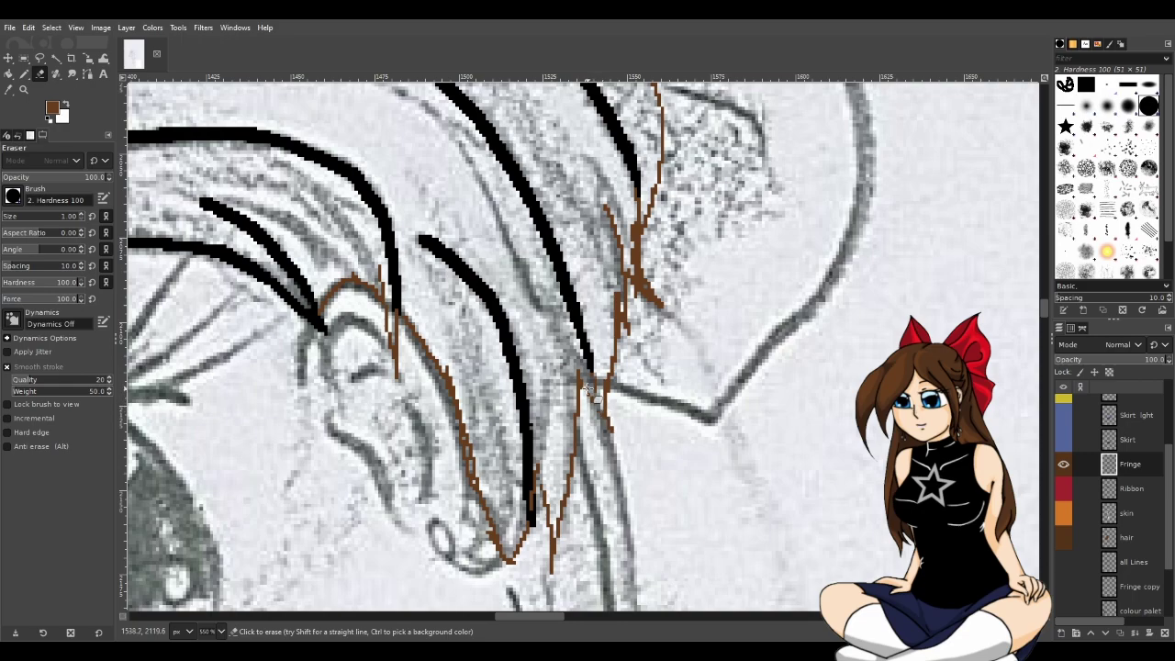
left_click(25, 73)
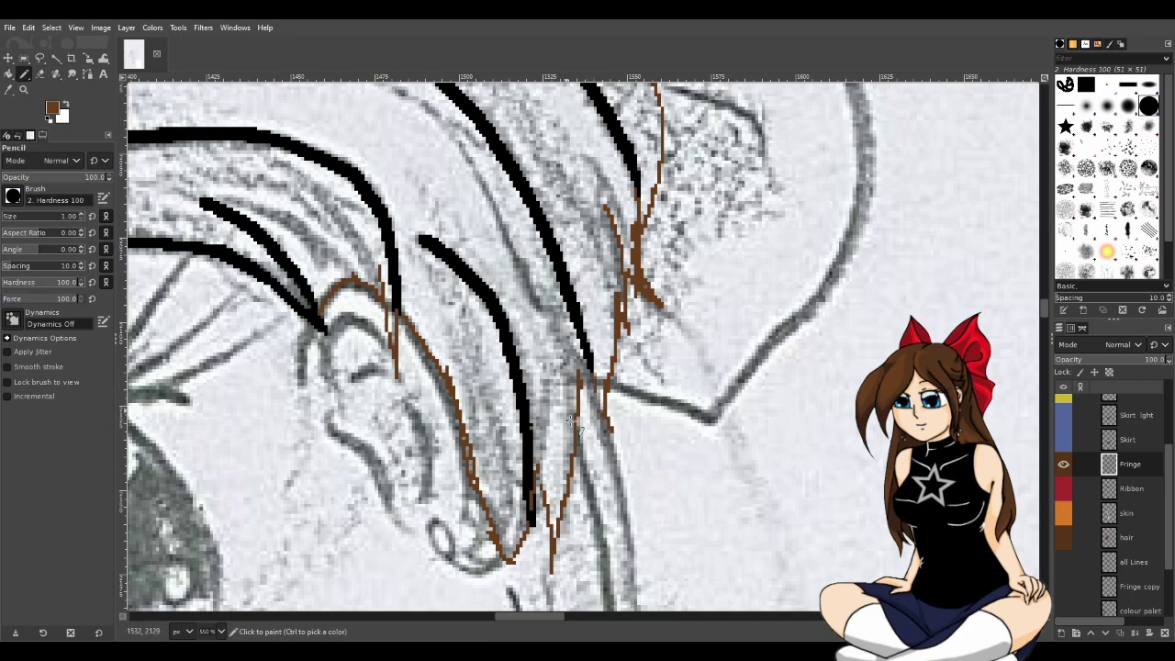
scroll(606, 445, "down", 3)
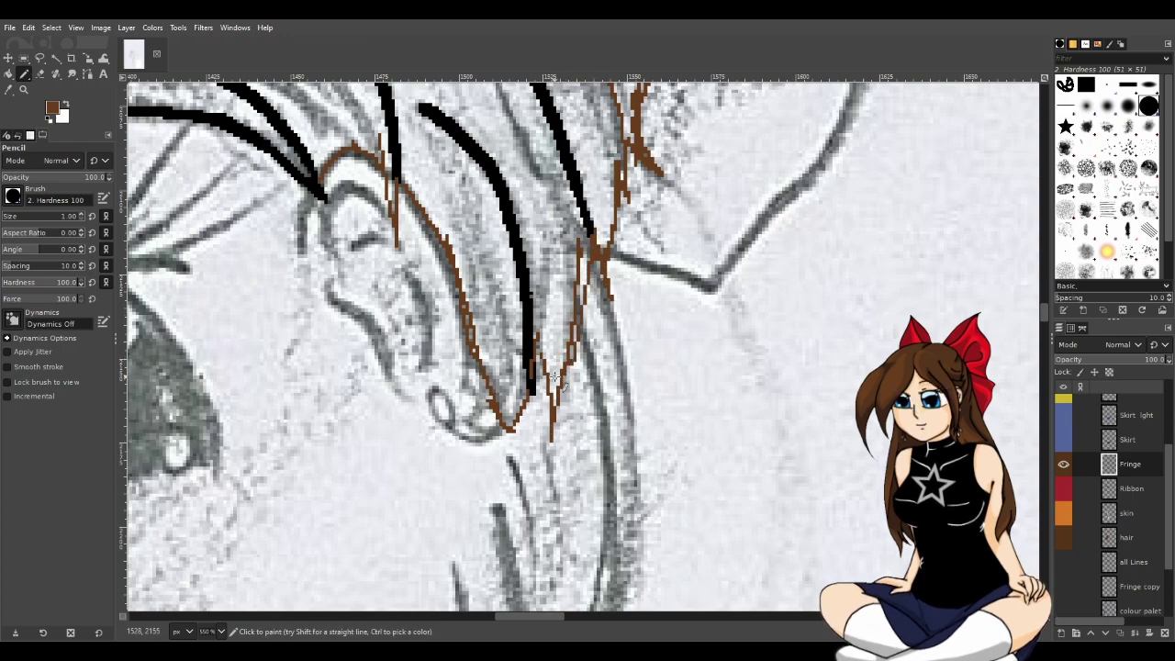
Pencil brown strokes from the small notch behind the ear down to the pointed strand tip, closing the fringe outline below the black line.
mouse_move(583, 357)
left_mouse_down()
mouse_move(541, 429)
mouse_move(554, 394)
mouse_move(538, 336)
left_mouse_up()
left_click_drag(540, 331, 524, 417)
key("ctrl+z")
mouse_move(542, 312)
left_mouse_down()
mouse_move(526, 401)
mouse_move(498, 448)
left_mouse_up()
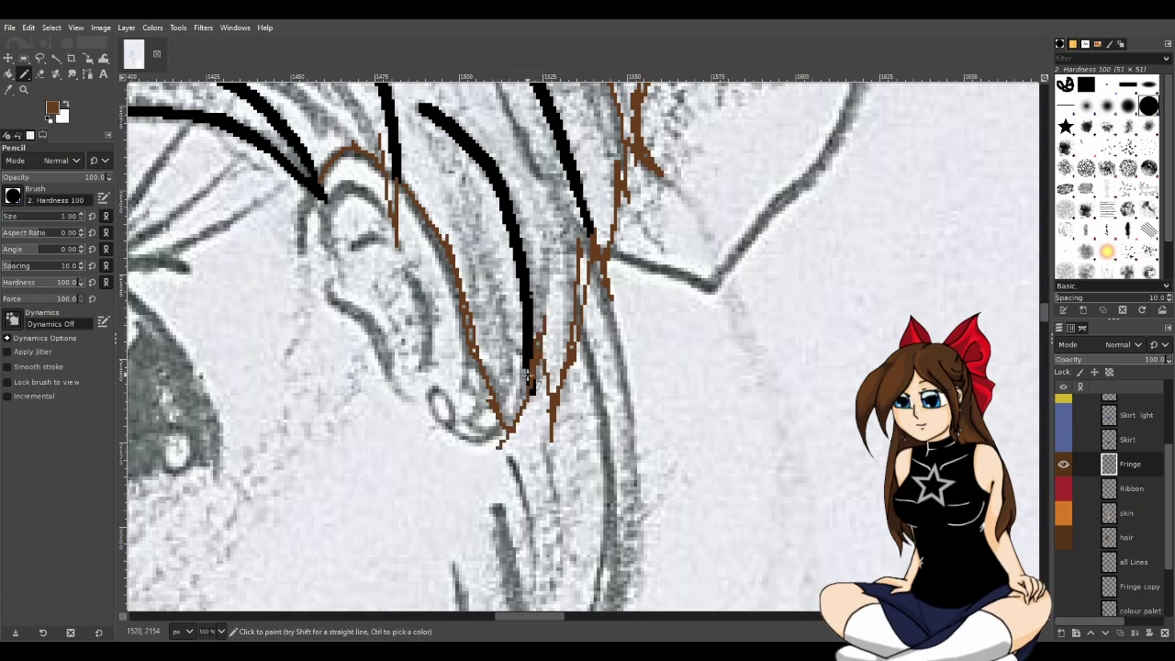
key("ctrl+z")
left_click_drag(542, 316, 510, 437)
key("ctrl+z")
mouse_move(541, 312)
left_mouse_down()
mouse_move(536, 393)
mouse_move(514, 449)
left_mouse_up()
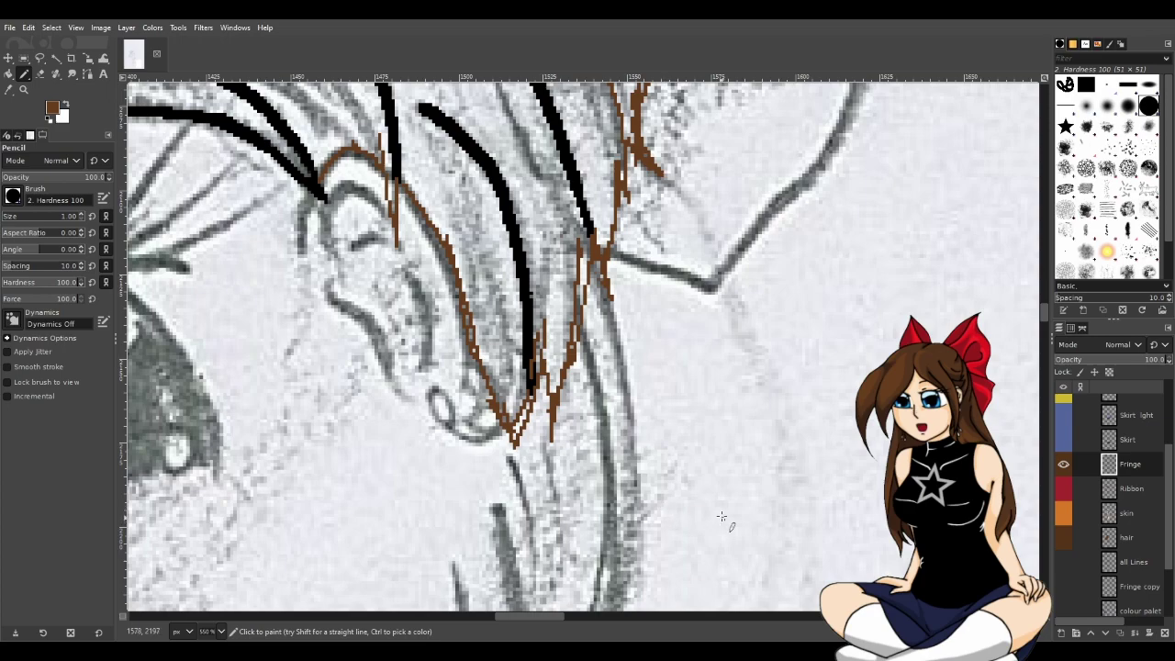
Erase stray brown pixels along the outer edge of the pointed strand tip below the ear.
key("shift+e")
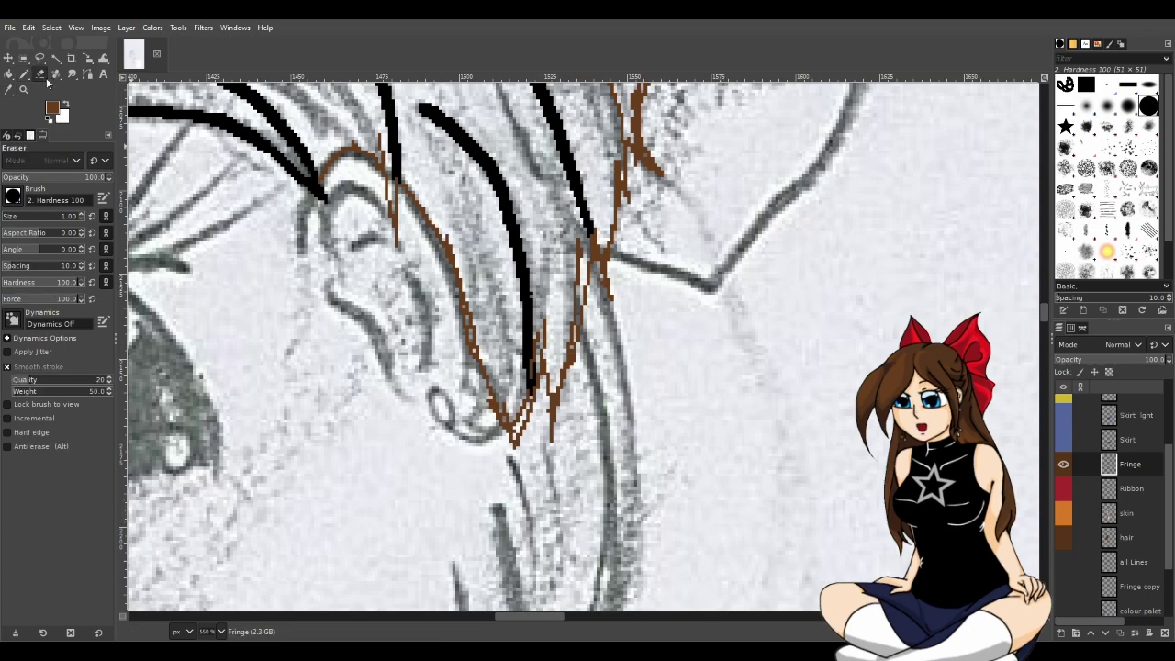
left_click(495, 418)
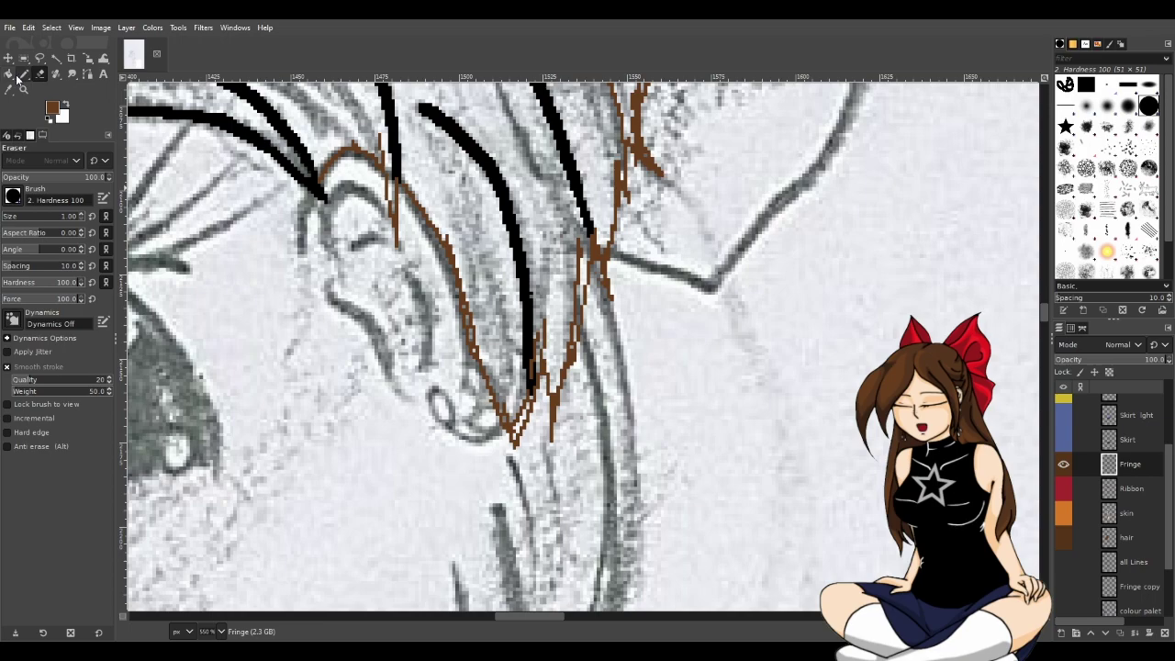
key("n")
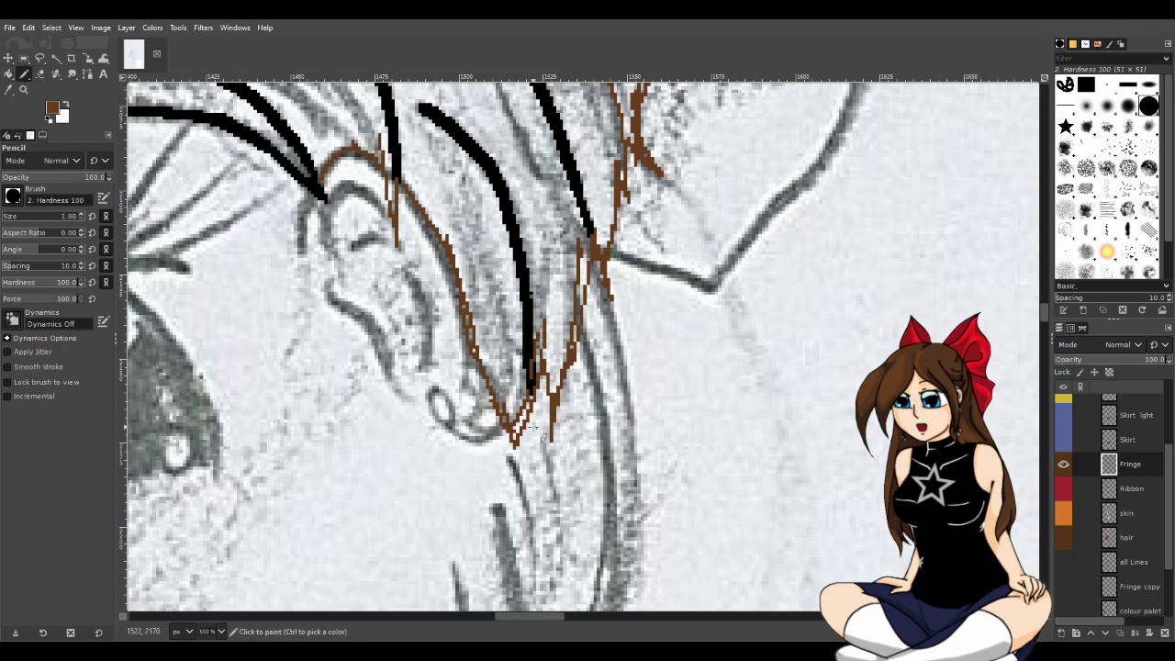
key("shift+e")
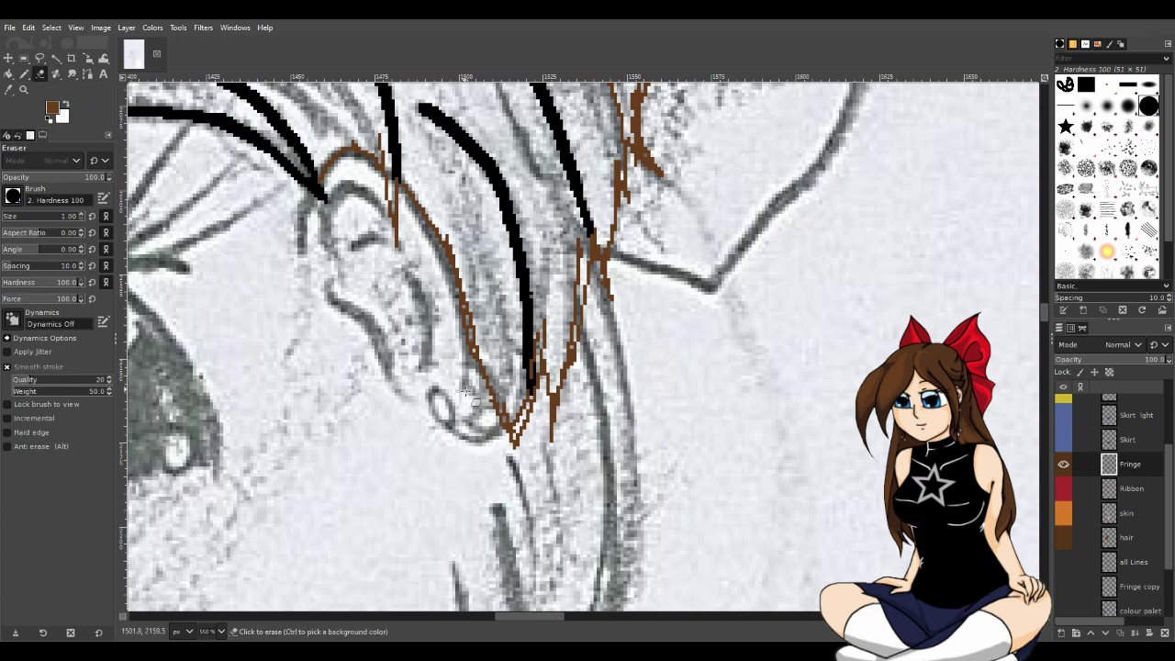
left_click(494, 409)
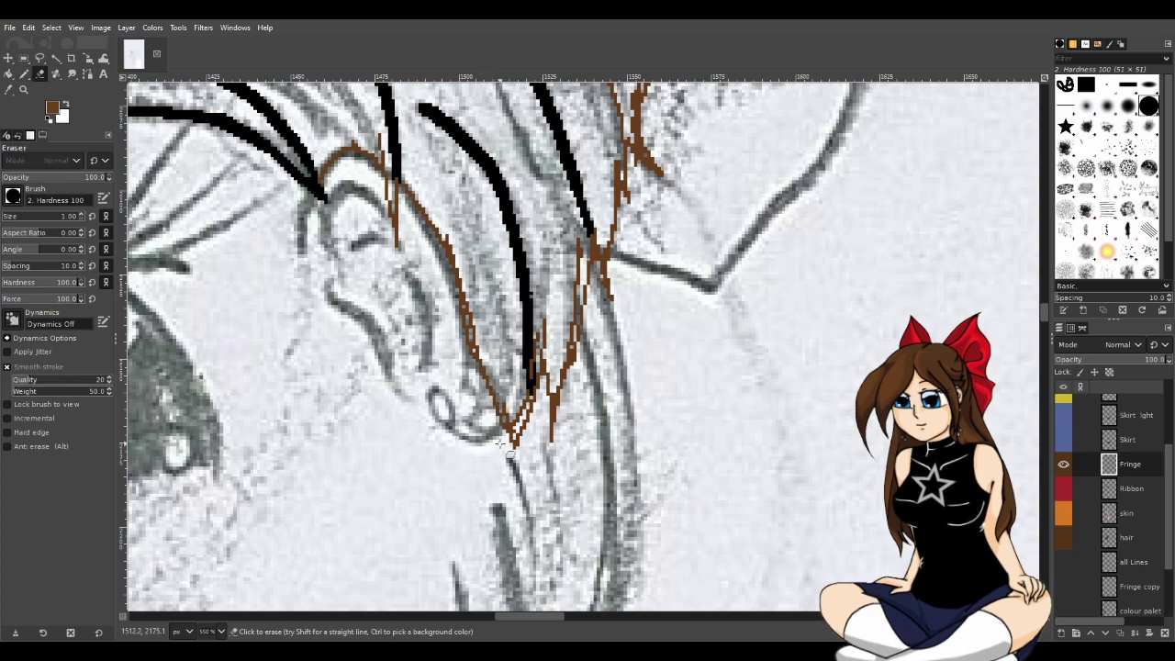
Check the fringe lines against the whole upper figure, and examine the brown strands around the ear up close.
scroll(397, 430, "down", 3, "ctrl")
scroll(397, 430, "down", 3, "ctrl")
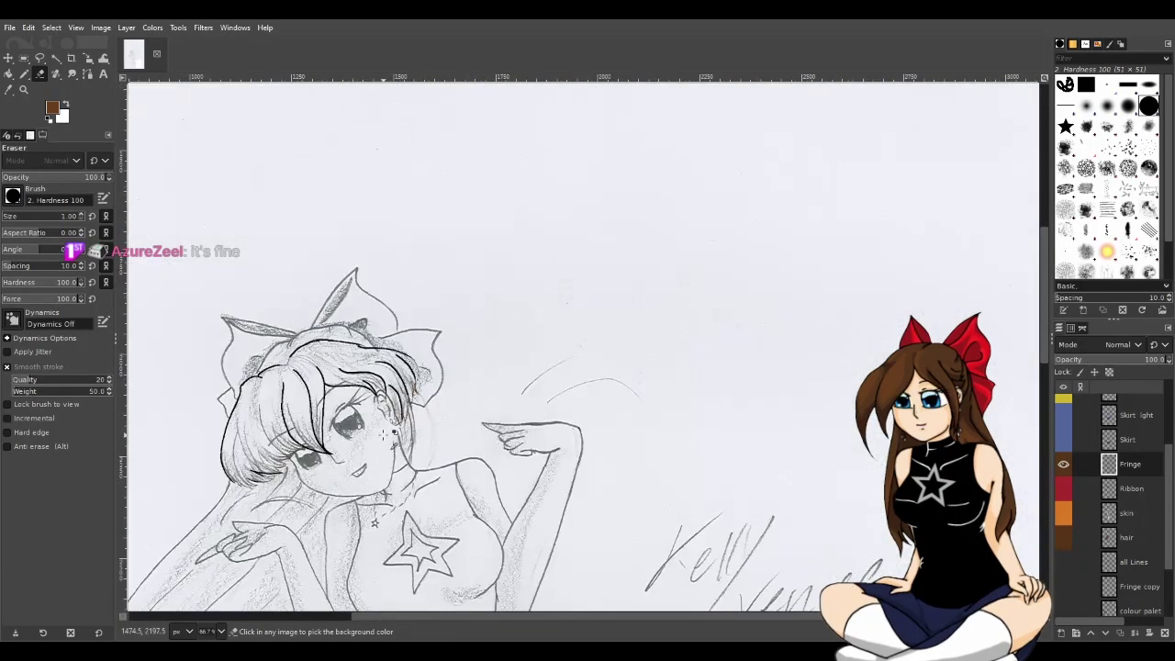
scroll(390, 431, "down", 10)
scroll(383, 435, "up", 10)
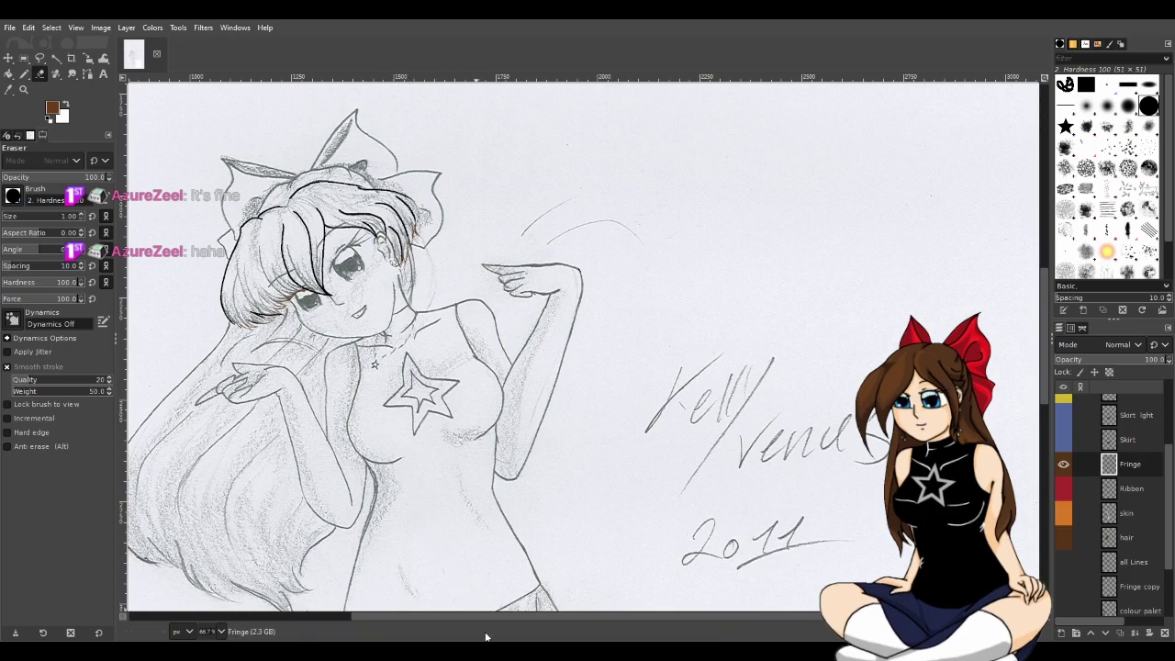
scroll(505, 617, "left", 3)
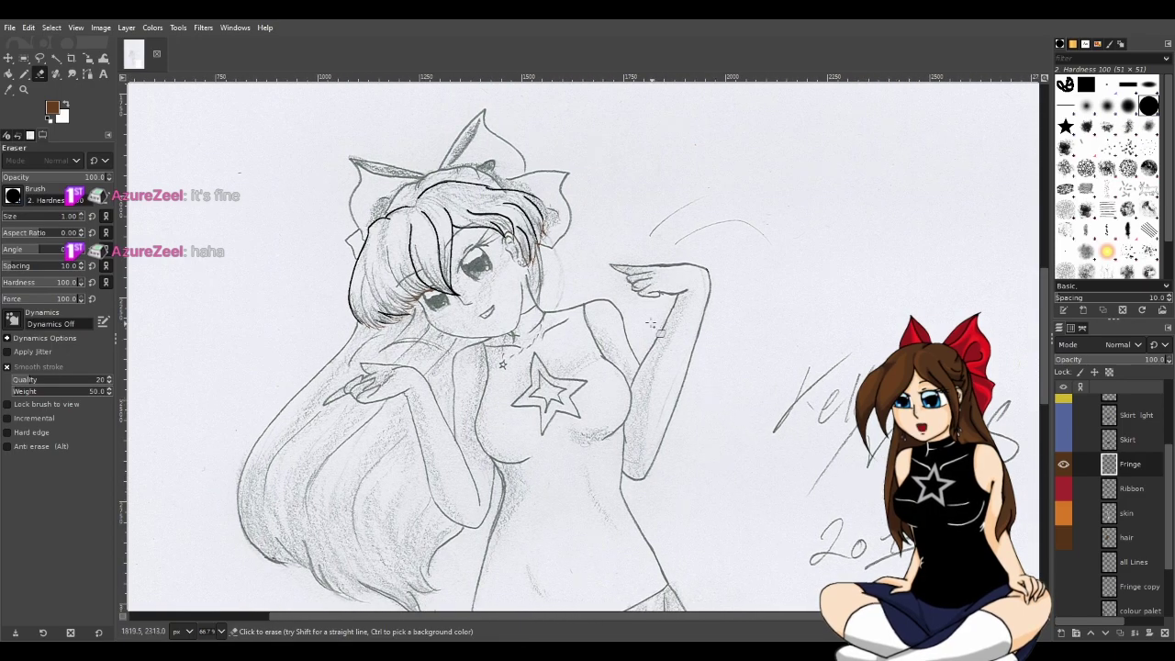
scroll(654, 246, "up", 6, "ctrl")
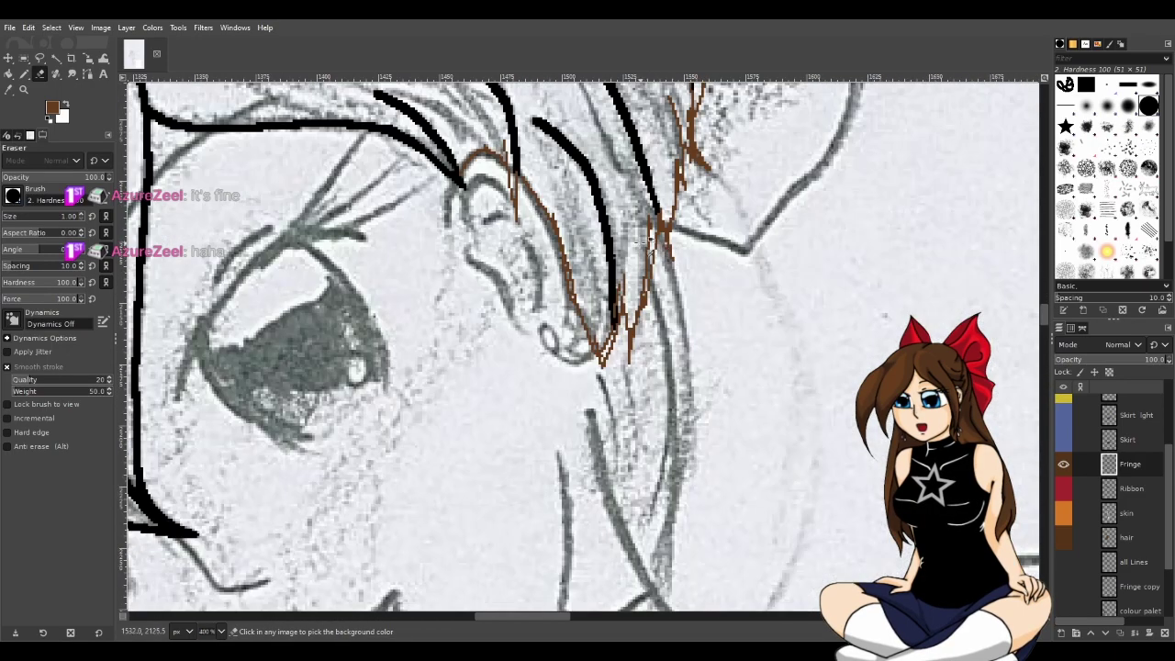
scroll(653, 244, "up", 2, "ctrl")
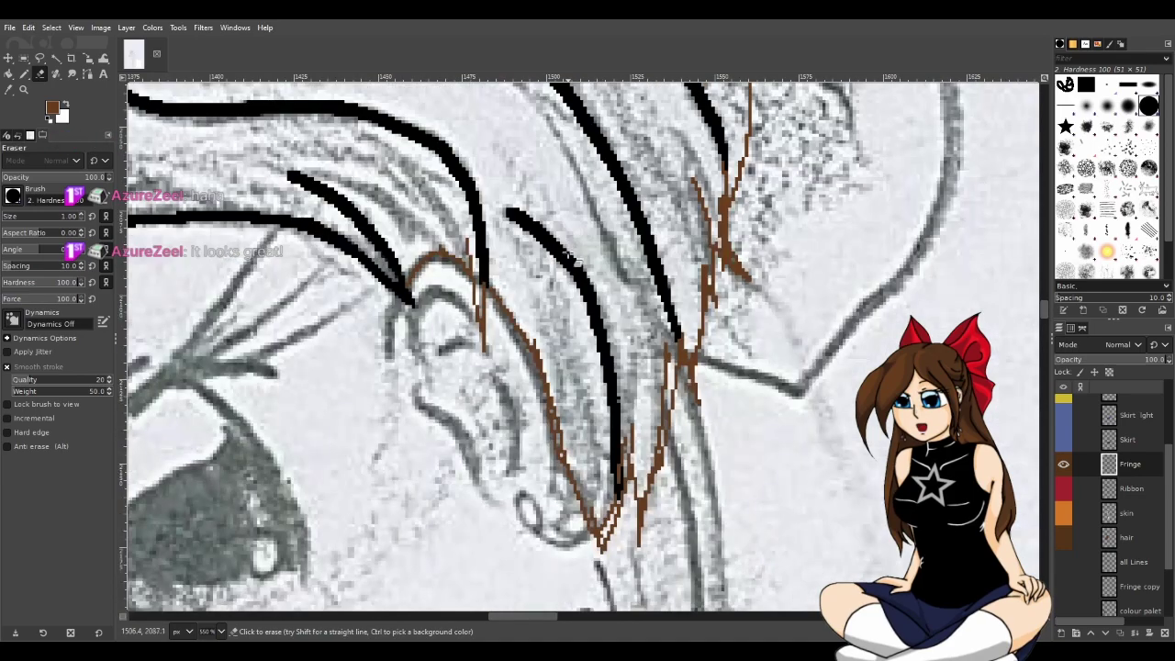
left_click(24, 75)
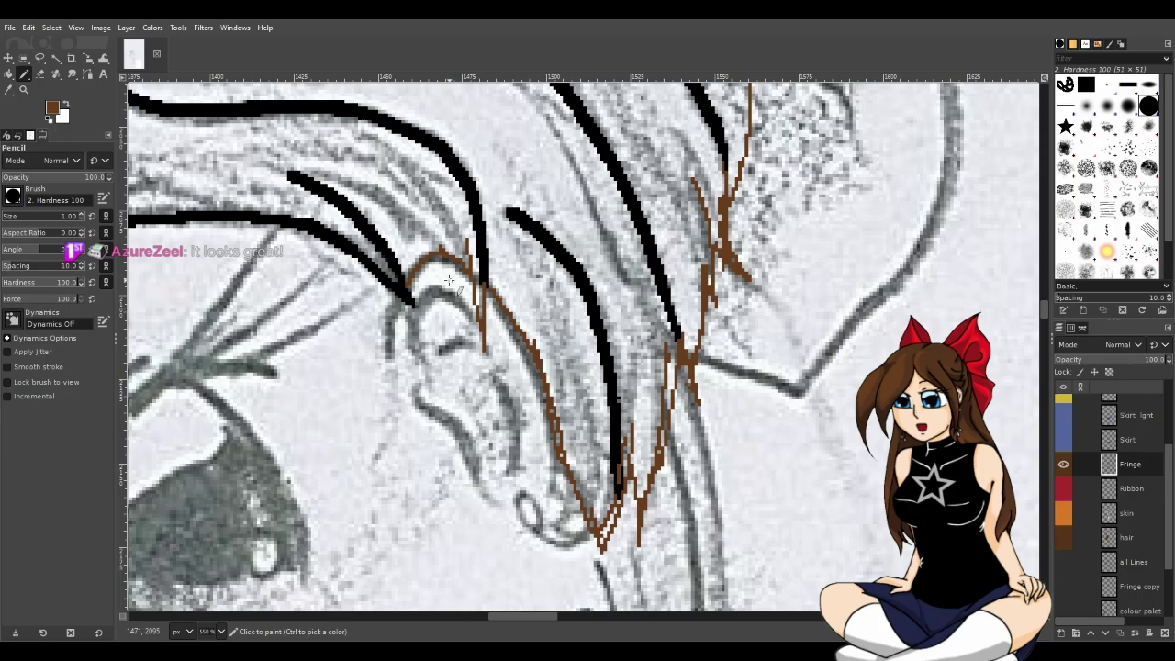
Look over the full sketch from the shoes up through the legs, skirt and torso to the face.
scroll(474, 306, "down", 5, "ctrl")
scroll(503, 384, "down", 10)
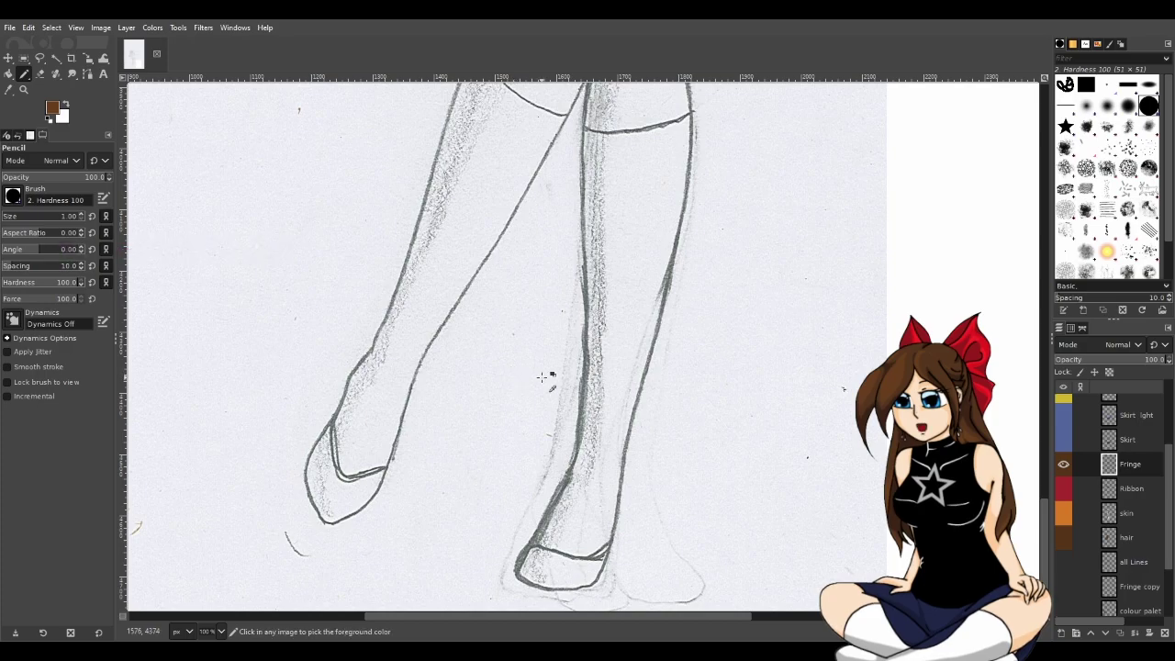
scroll(550, 367, "down", 2, "ctrl")
scroll(550, 358, "up", 5)
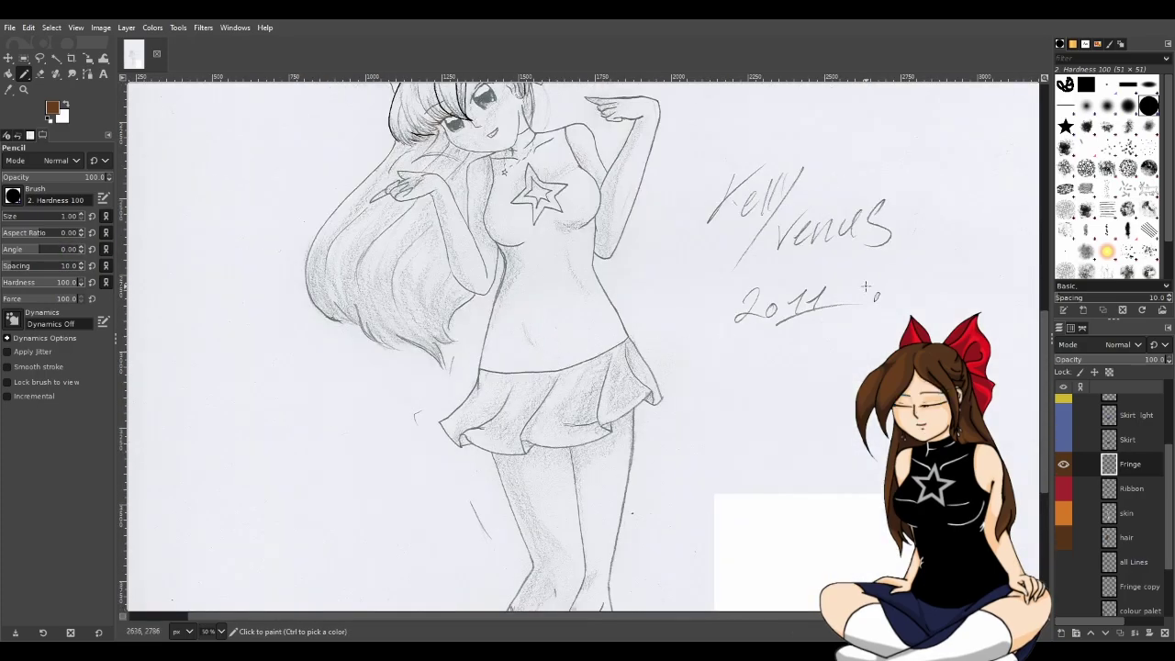
scroll(861, 290, "up", 3)
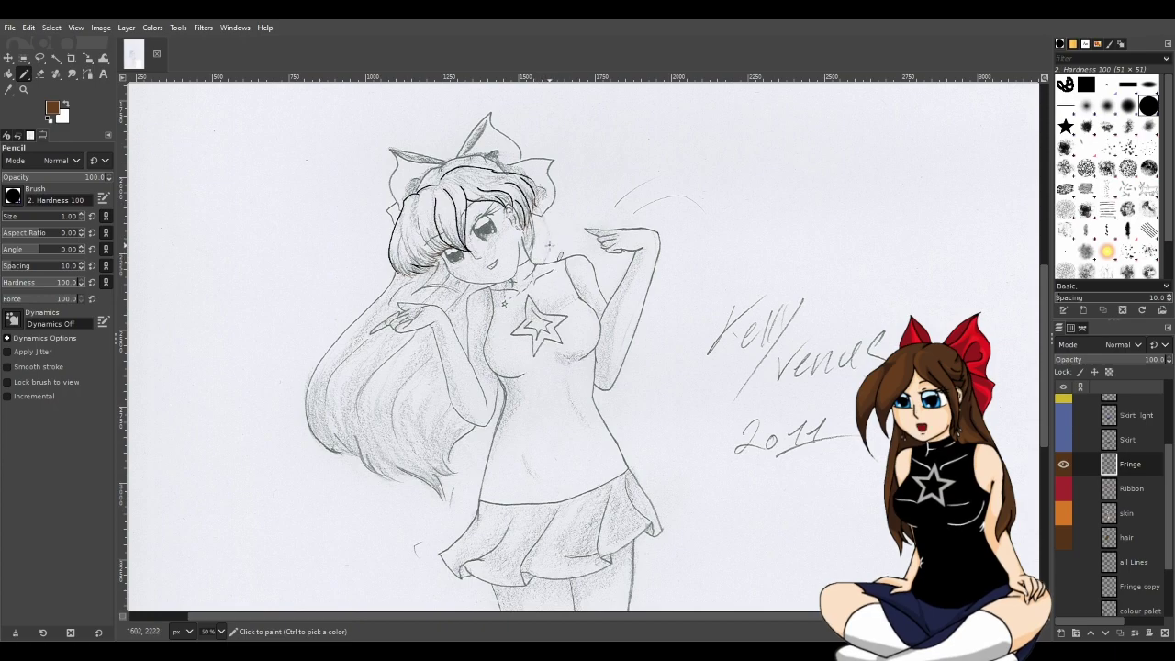
scroll(544, 270, "down", 5)
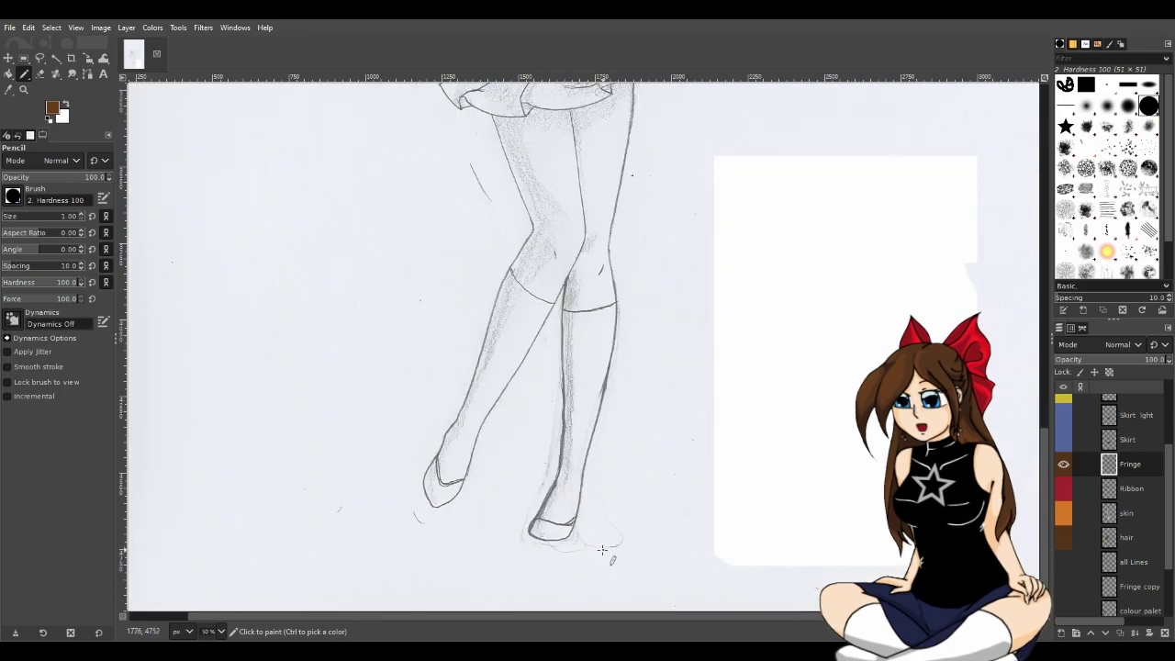
scroll(551, 495, "up", 3)
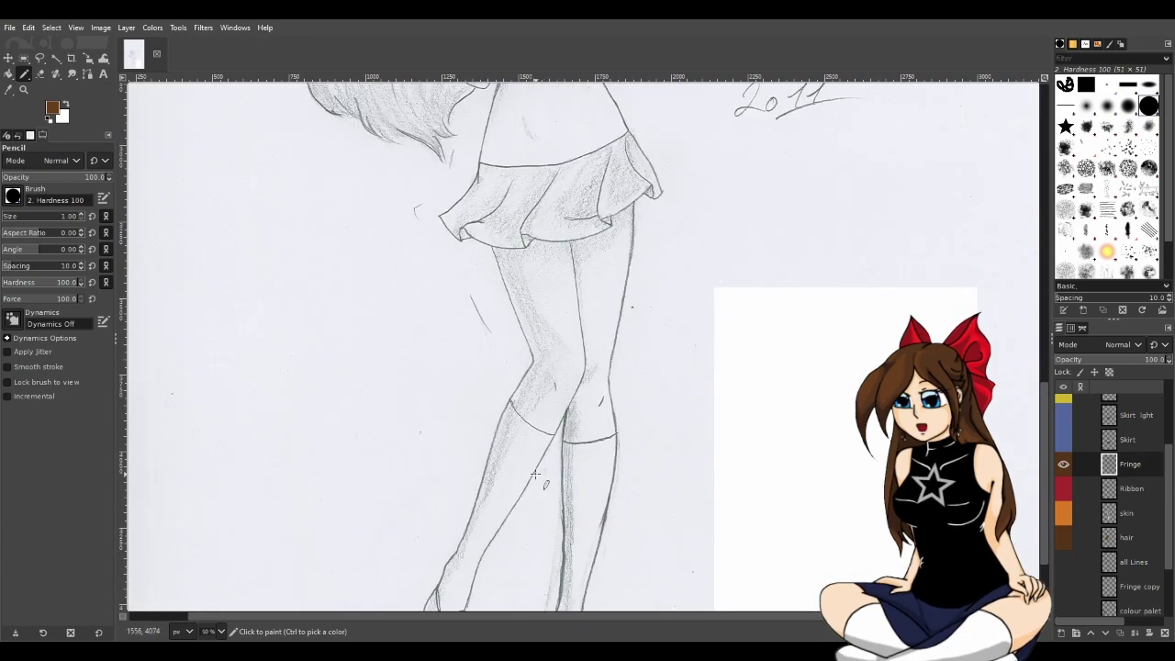
scroll(518, 342, "up", 1)
scroll(516, 343, "up", 3)
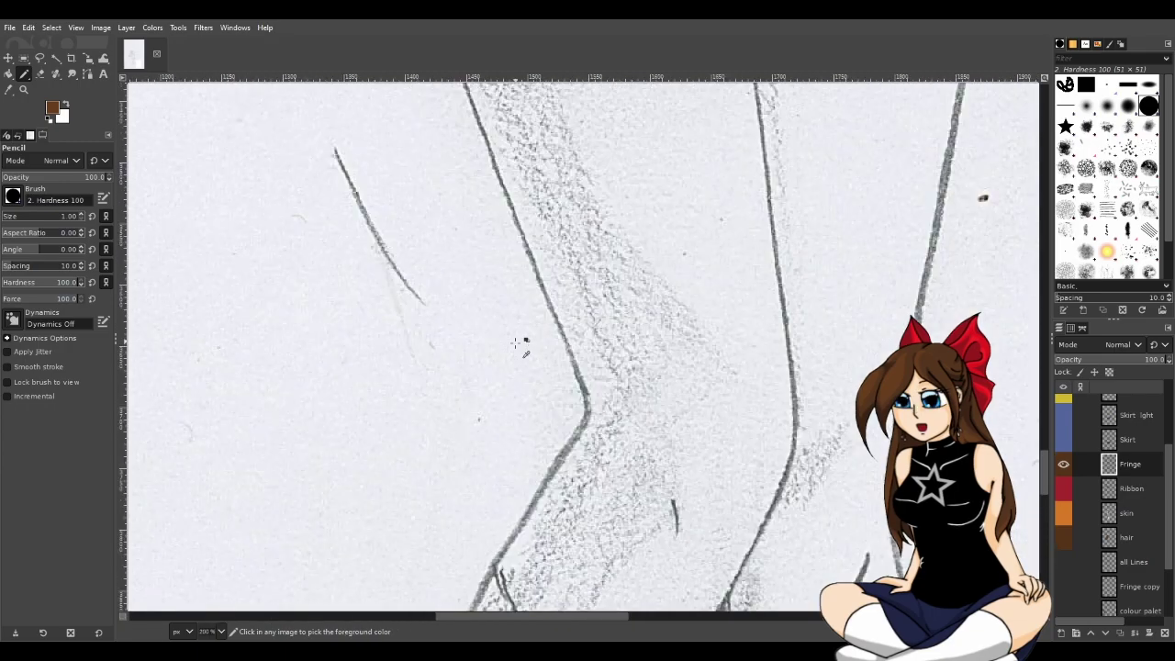
scroll(539, 361, "up", 5)
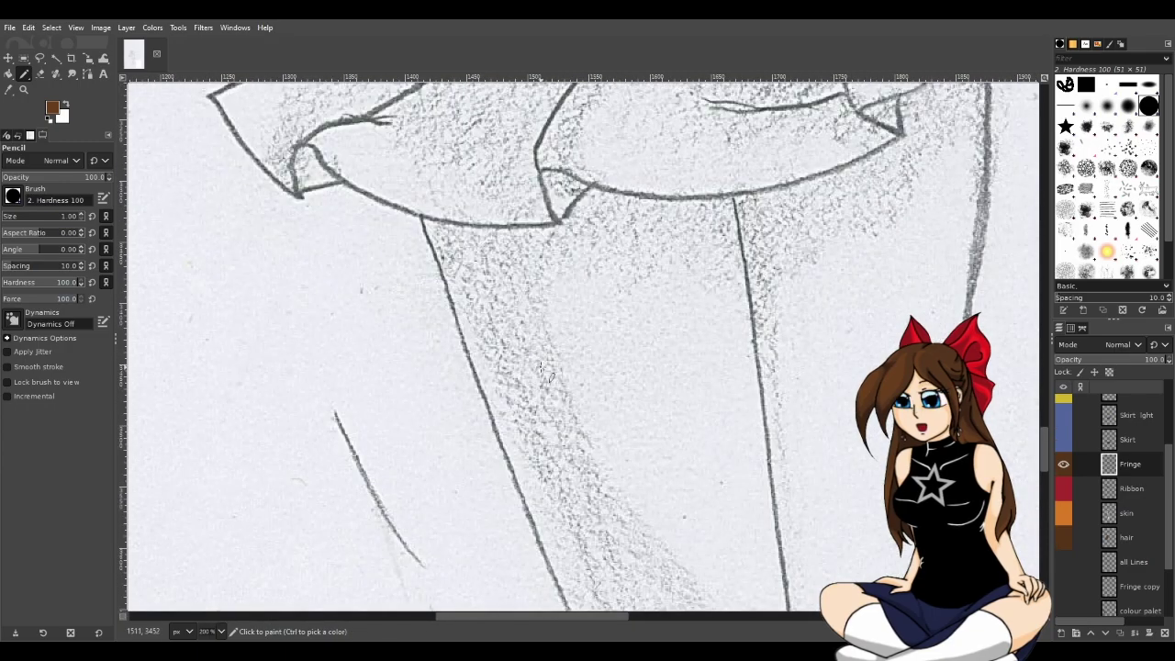
scroll(541, 367, "up", 3)
scroll(541, 367, "up", 7)
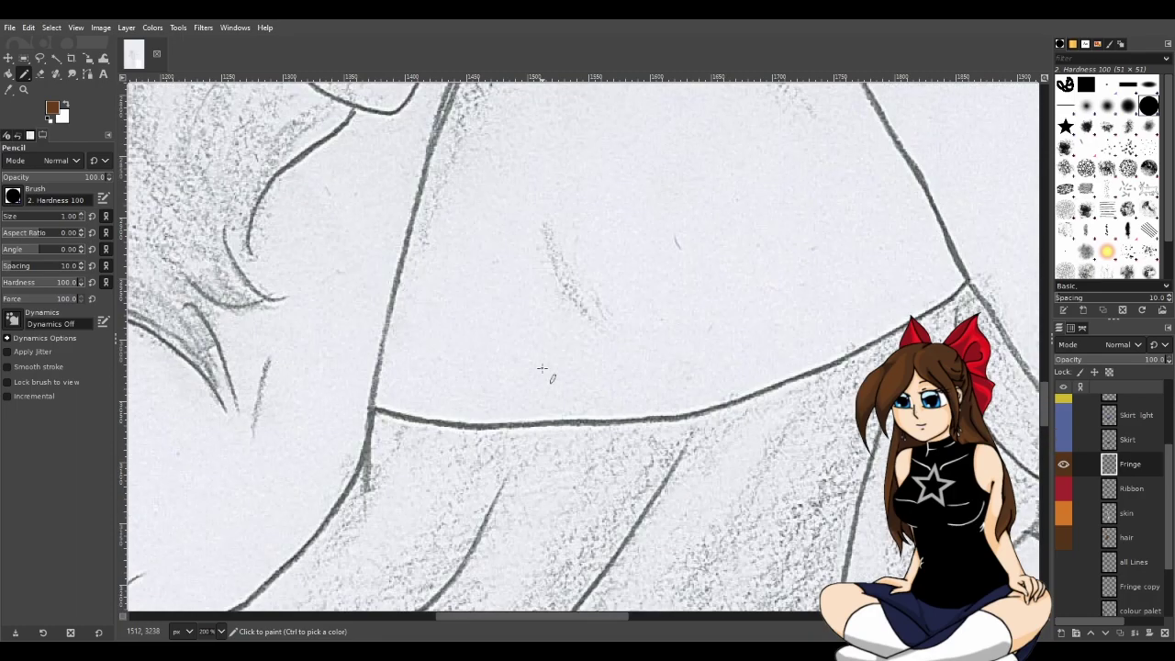
scroll(849, 243, "up", 5)
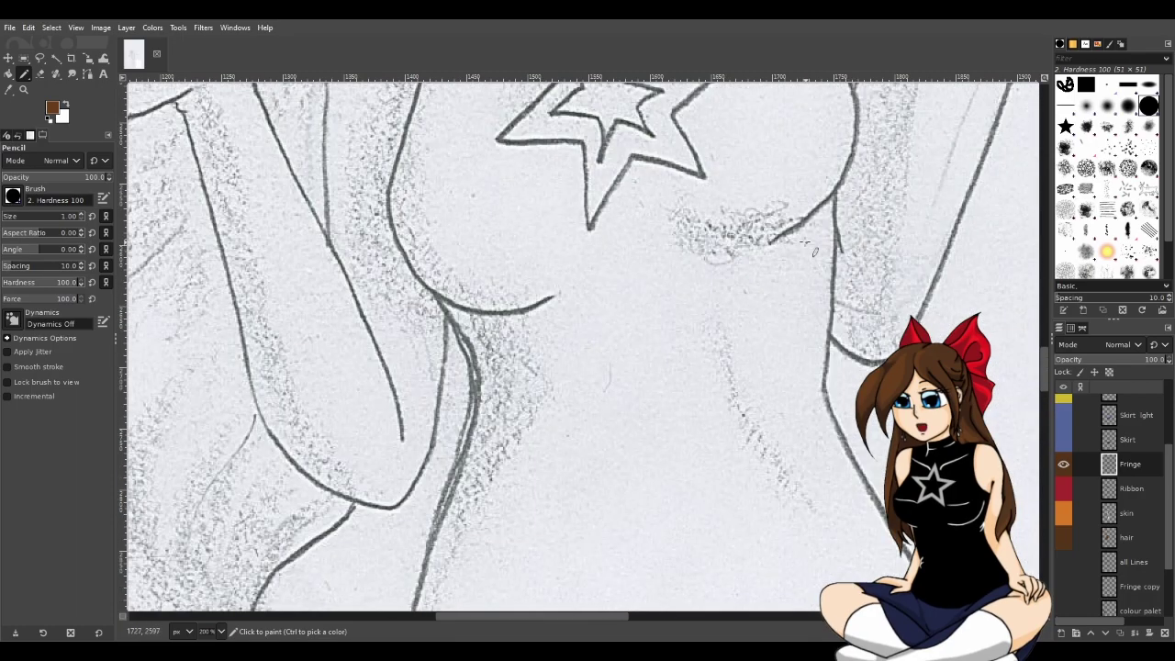
scroll(613, 277, "up", 5)
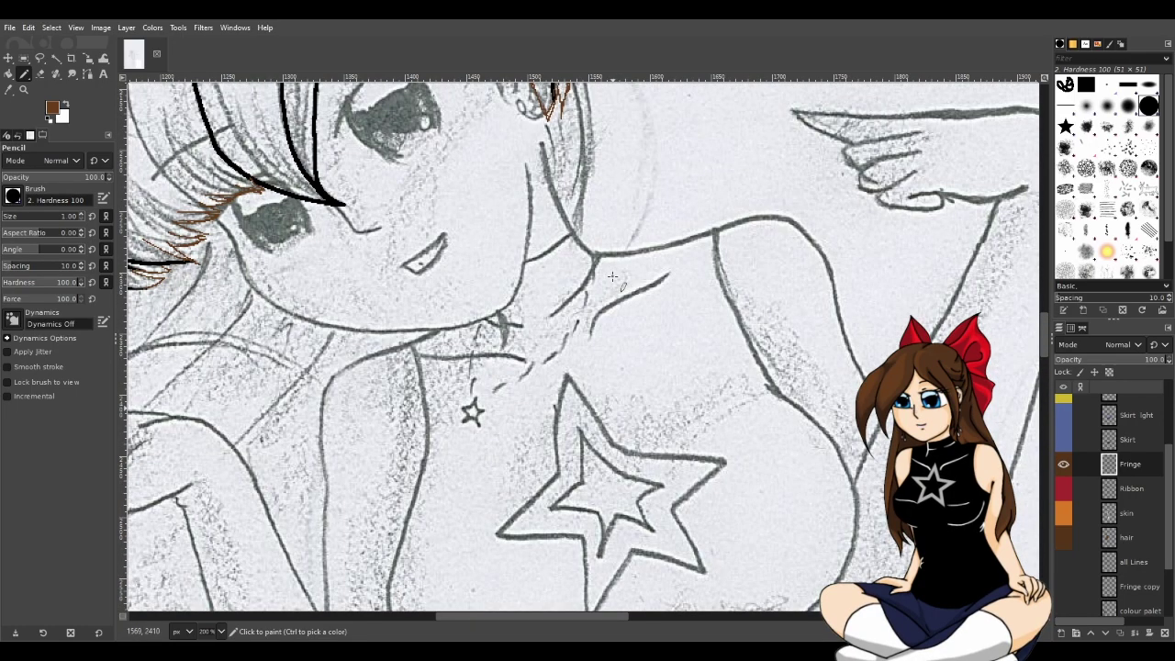
scroll(692, 289, "up", 2)
Examine the brown strand tips along the fringe's lower-left edge and those beside the ear for gaps in the outline.
left_click_drag(602, 615, 551, 612)
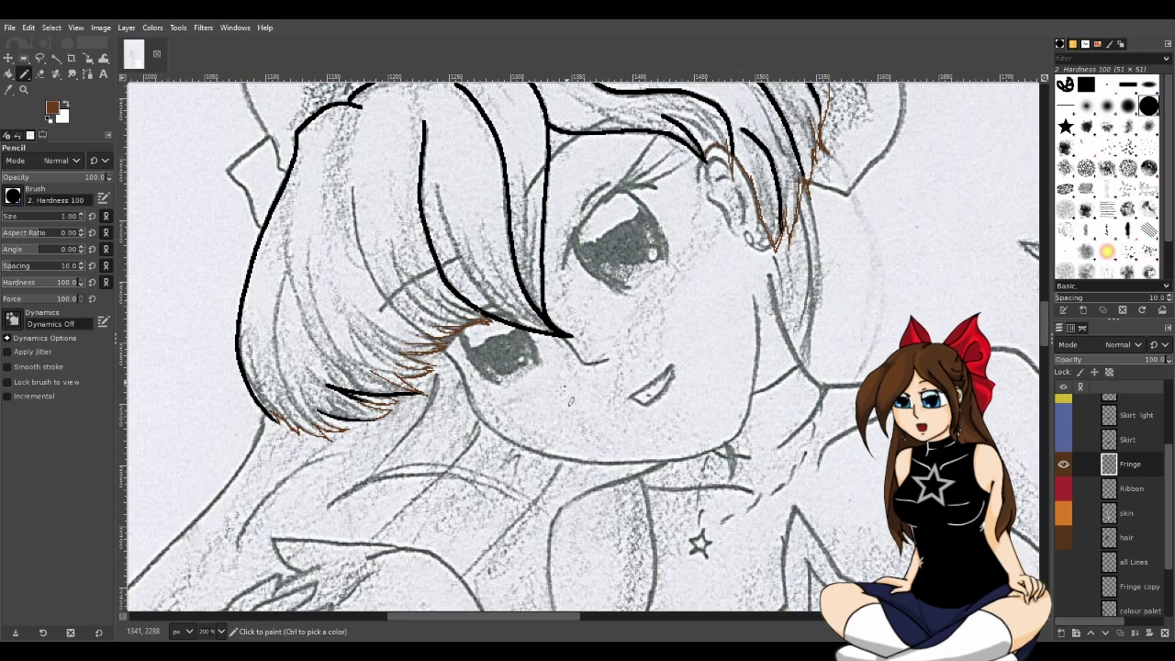
scroll(227, 523, "up", 3)
scroll(363, 551, "down", 5)
scroll(255, 278, "up", 3, "ctrl")
scroll(321, 209, "up", 1, "ctrl")
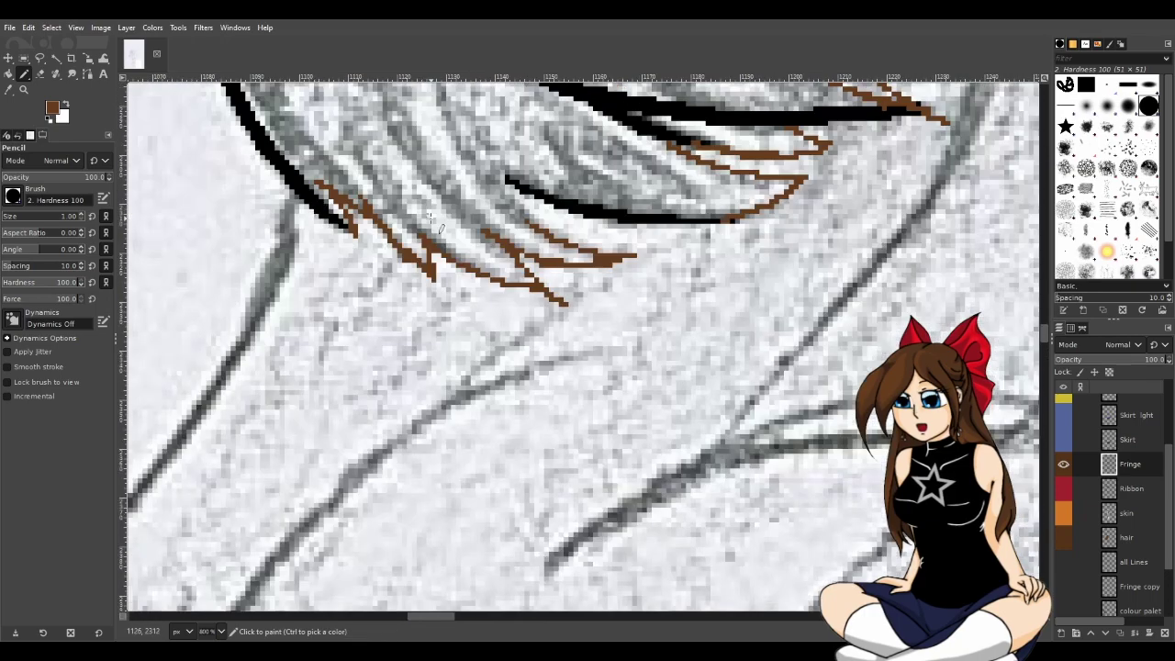
left_click(39, 73)
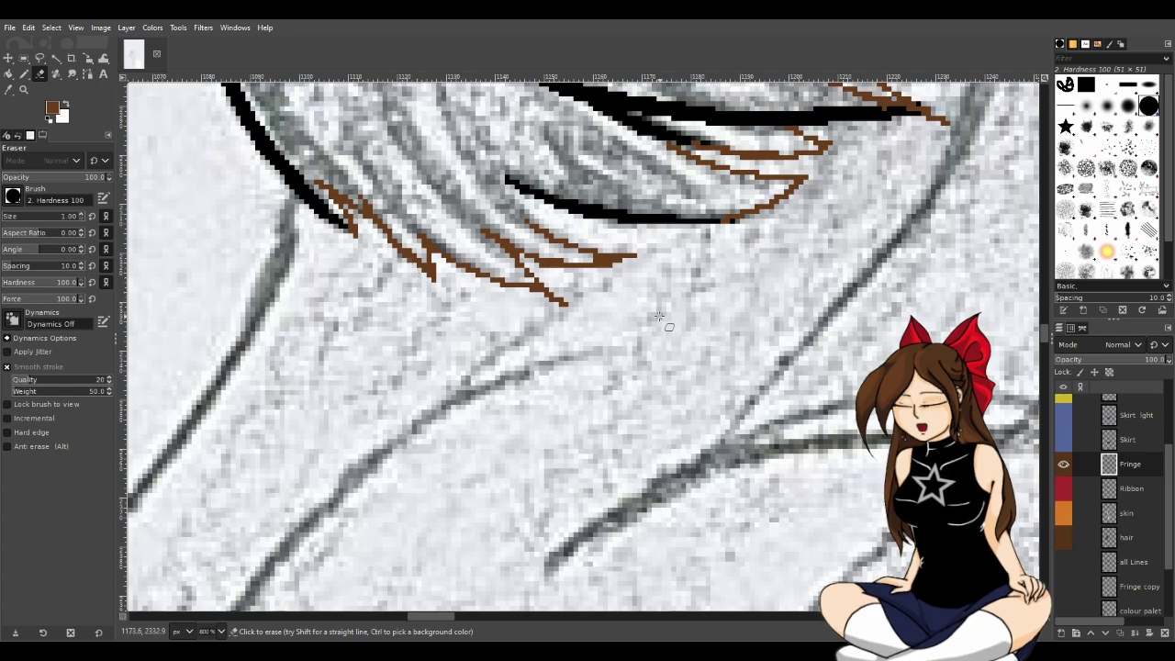
scroll(560, 279, "down", 2)
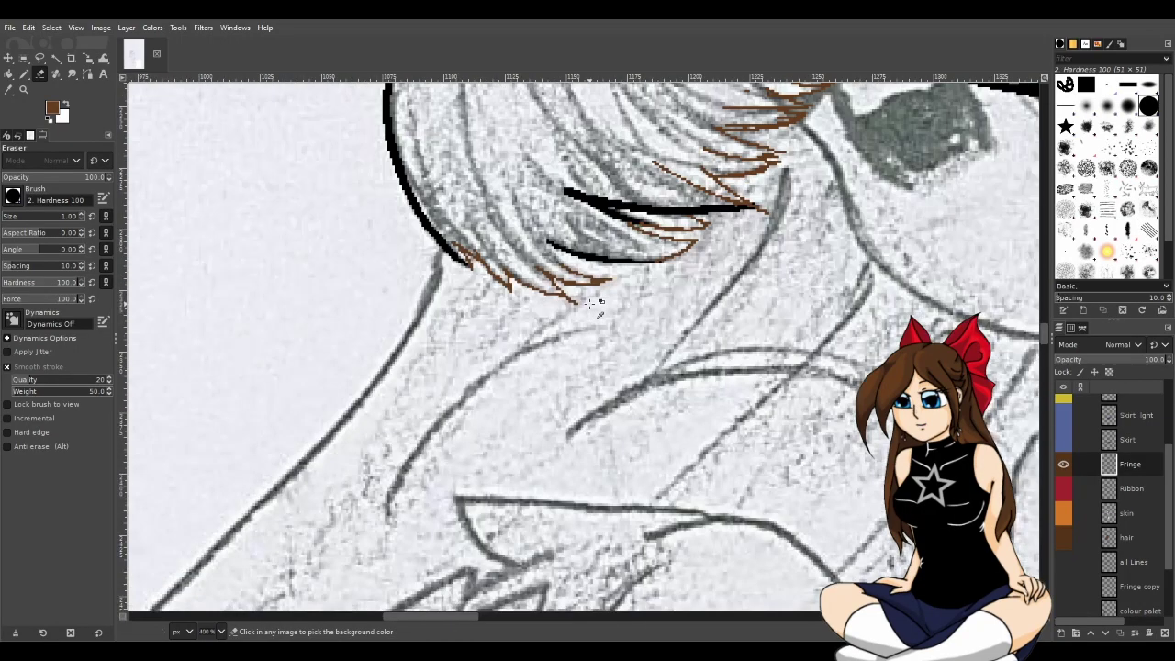
left_click_drag(465, 623, 485, 618)
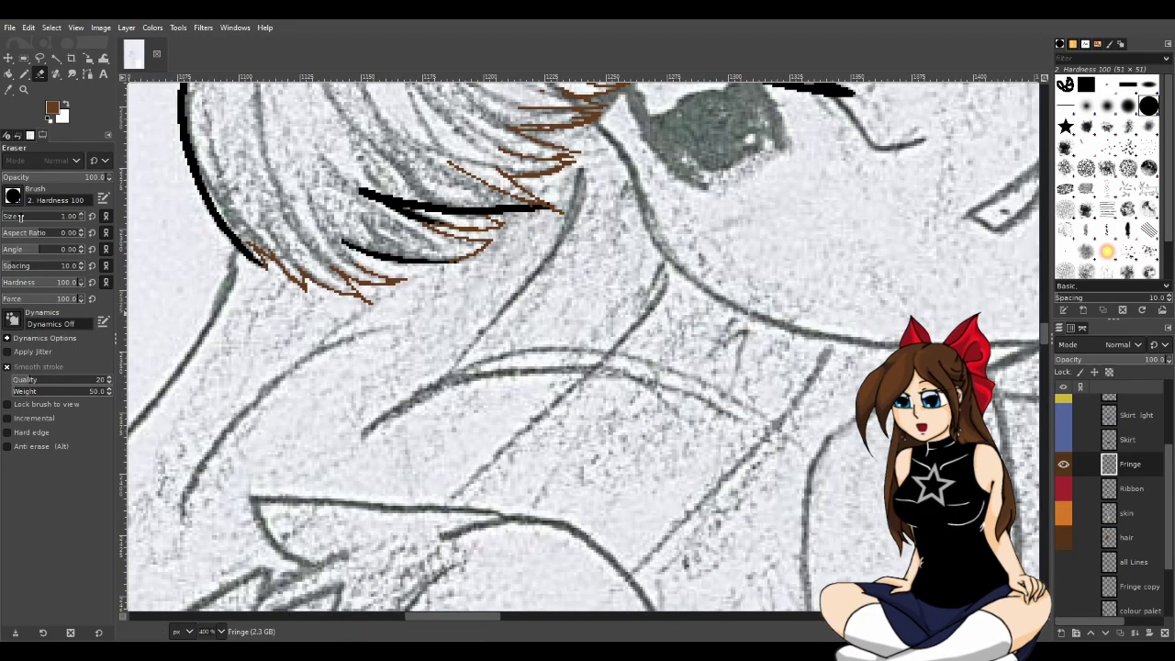
left_click(25, 75)
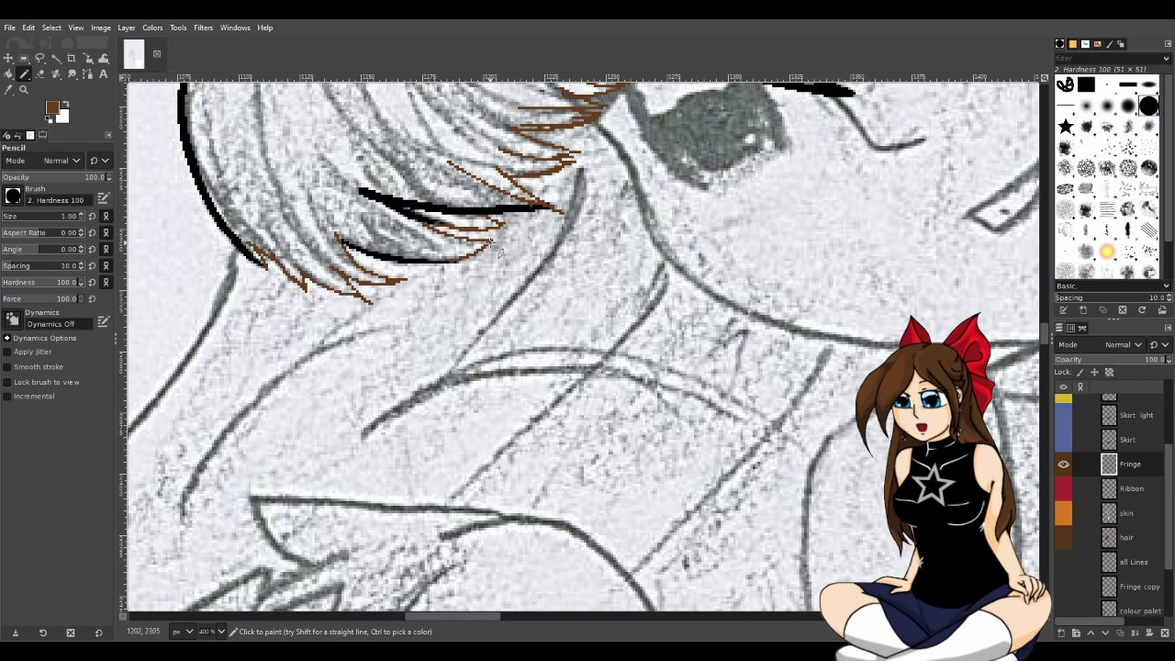
scroll(550, 271, "up", 3)
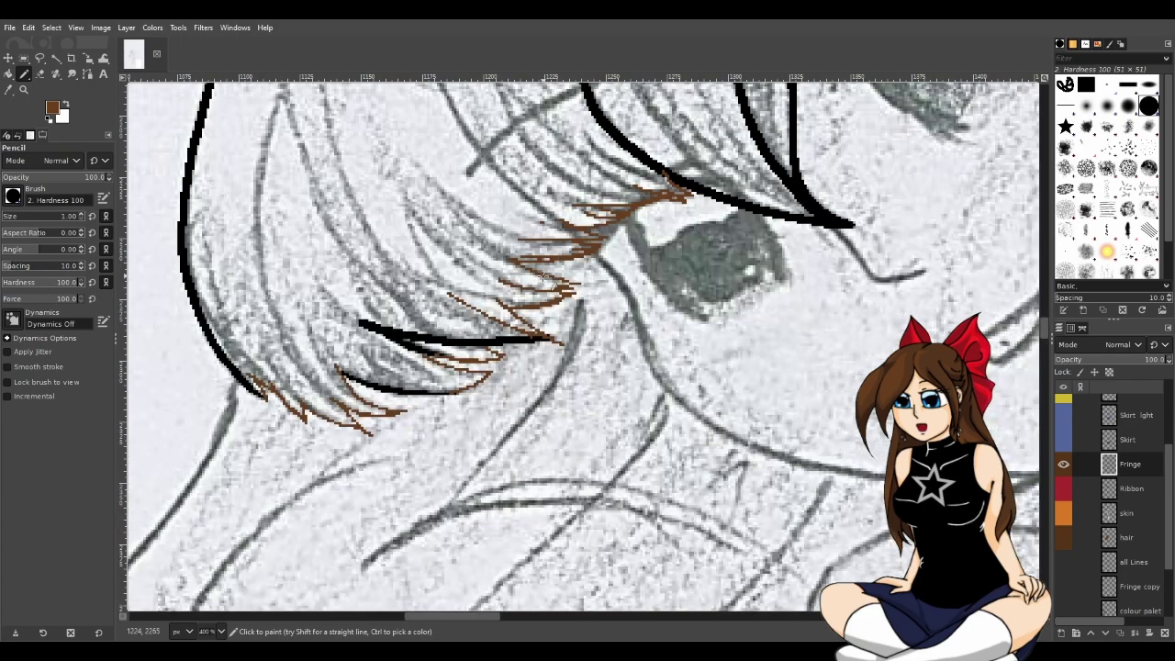
scroll(549, 402, "up", 2, "ctrl")
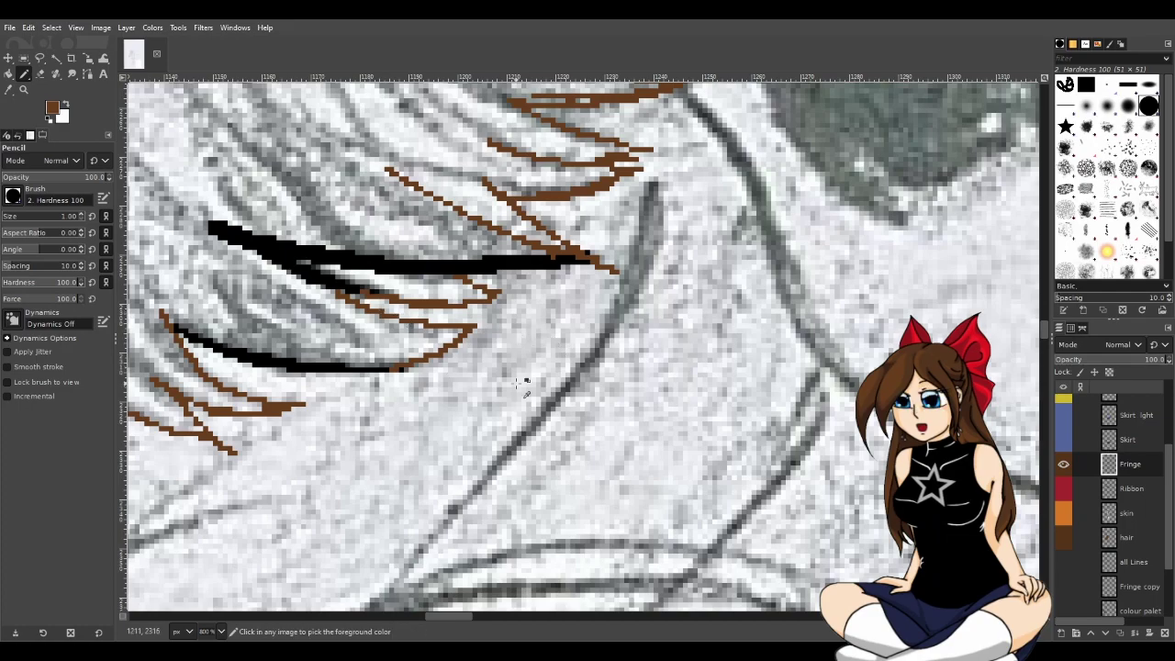
scroll(470, 367, "down", 3, "ctrl")
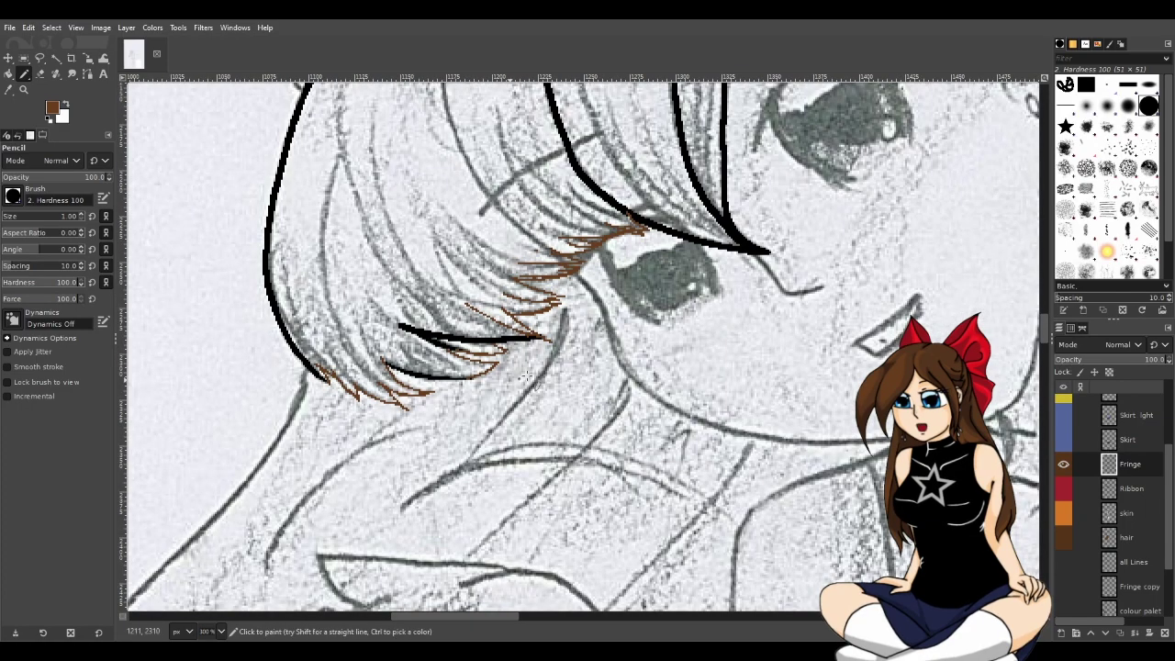
left_click_drag(496, 616, 550, 615)
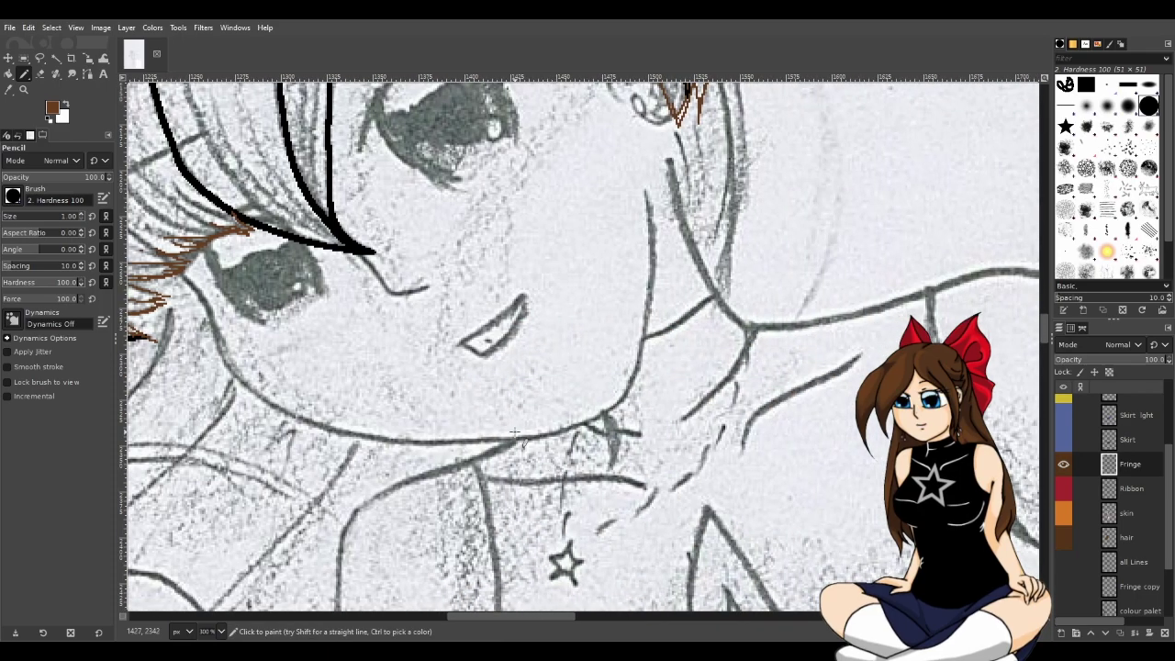
scroll(525, 439, "up", 2)
scroll(761, 419, "up", 1)
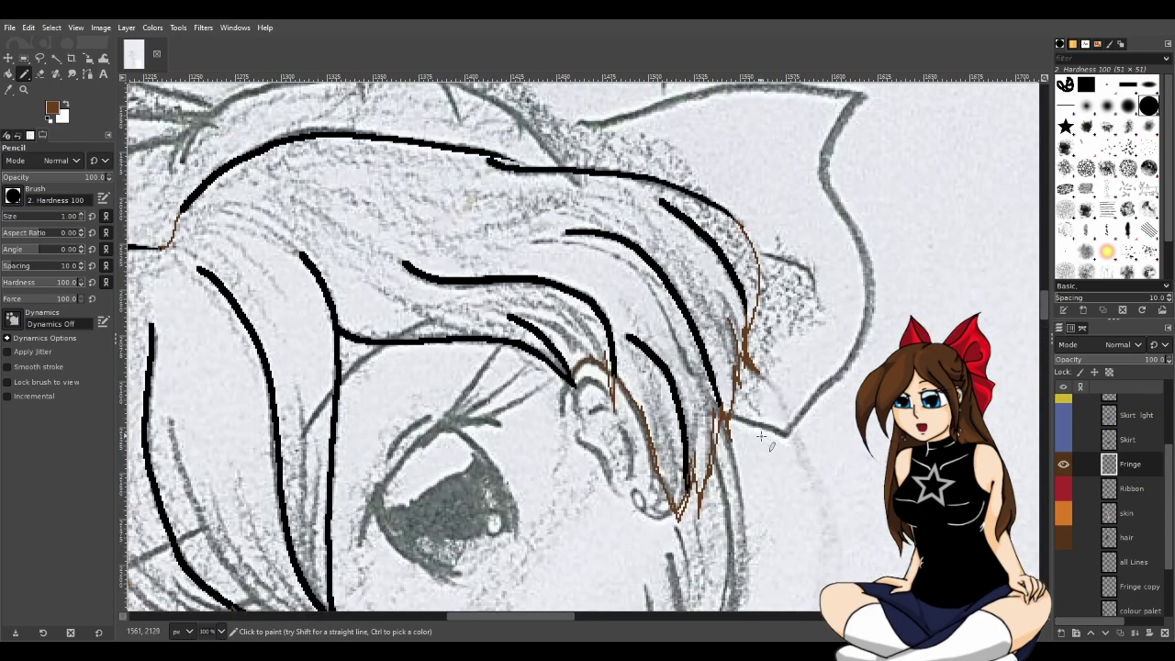
scroll(797, 476, "up", 2, "ctrl")
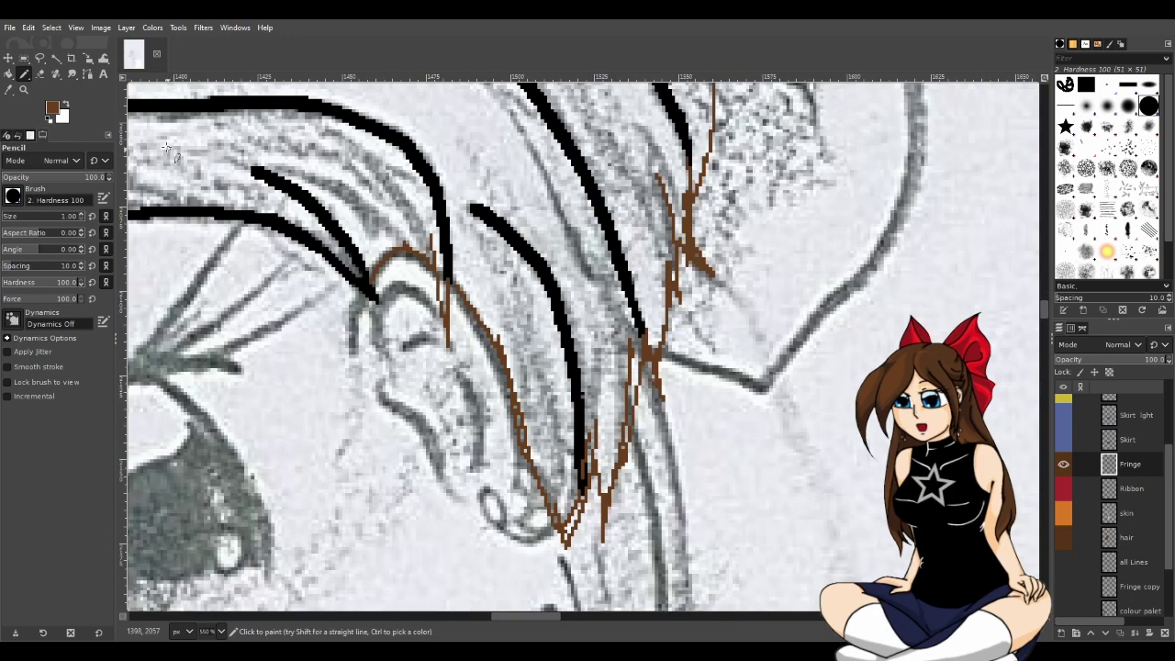
Erase the stray brown tick above the ear's arch and the surplus inner line of the strand behind the ear.
left_click(39, 74)
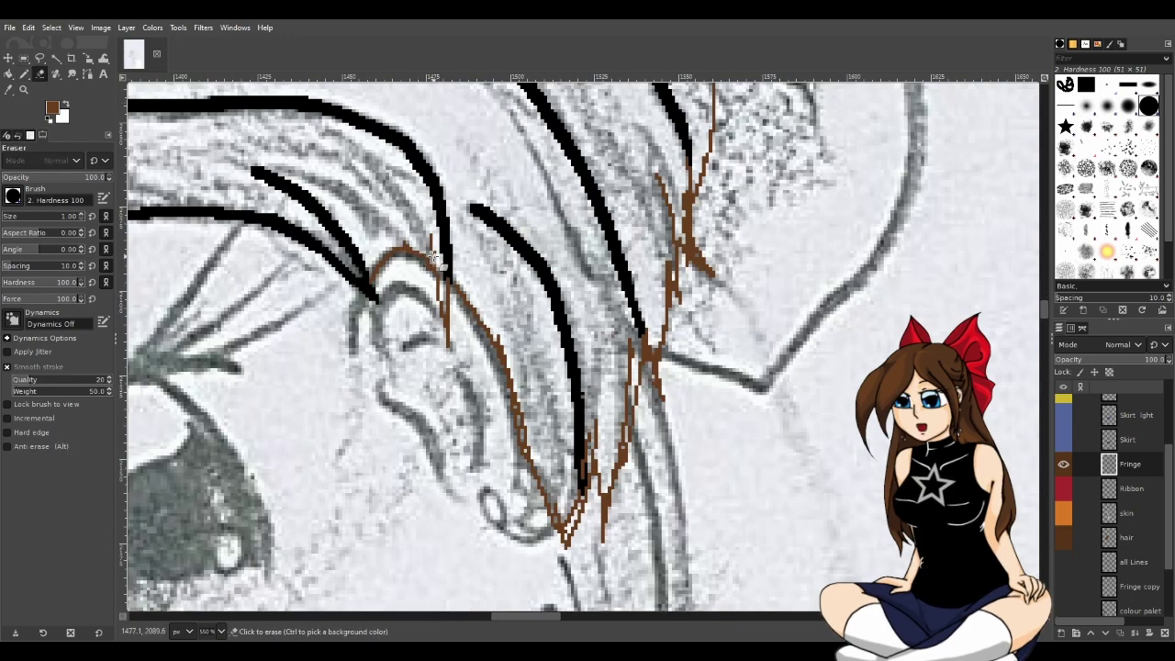
left_click_drag(710, 272, 698, 261)
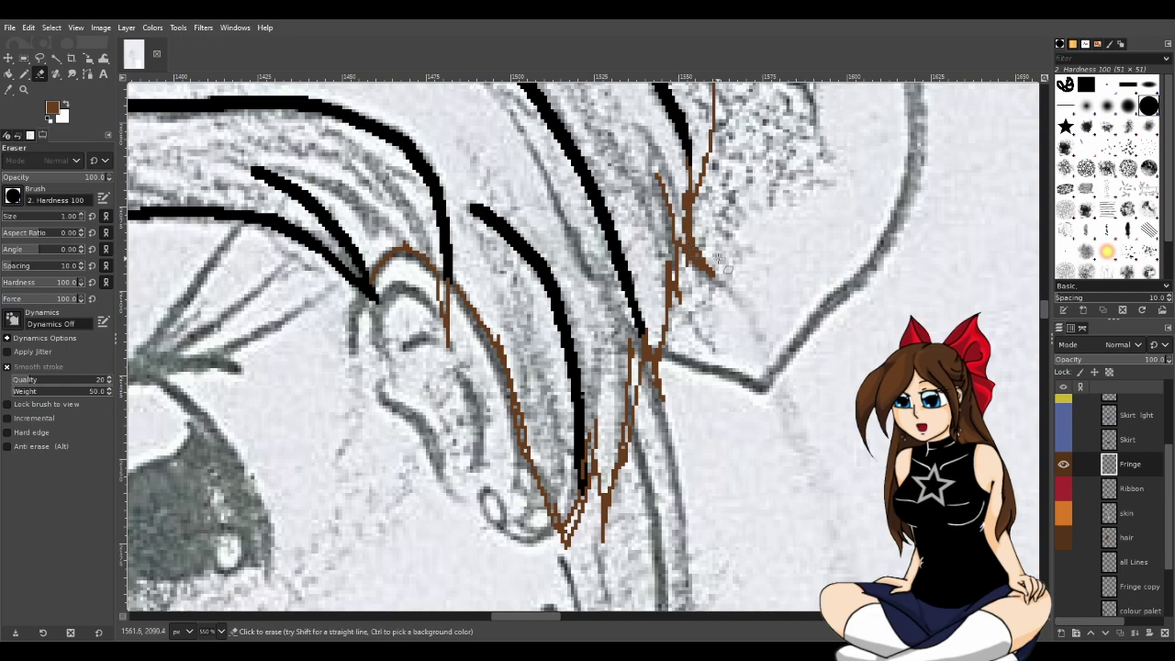
scroll(735, 267, "up", 2)
scroll(732, 264, "up", 3)
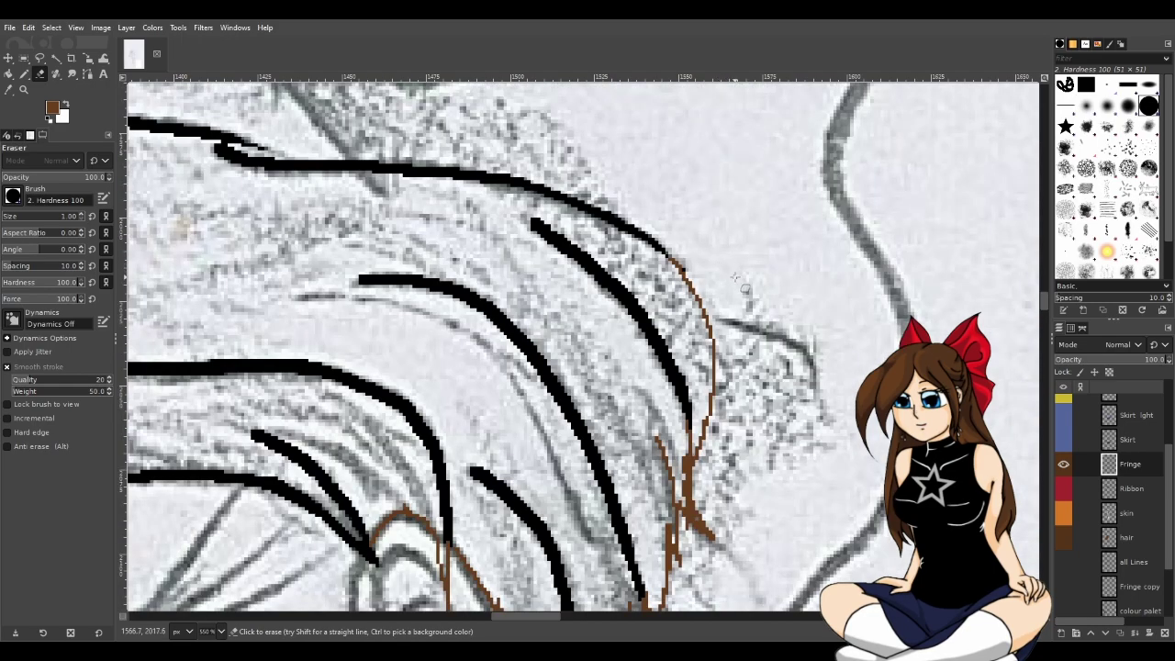
scroll(734, 276, "down", 5)
key("ctrl")
scroll(678, 432, "up", 4)
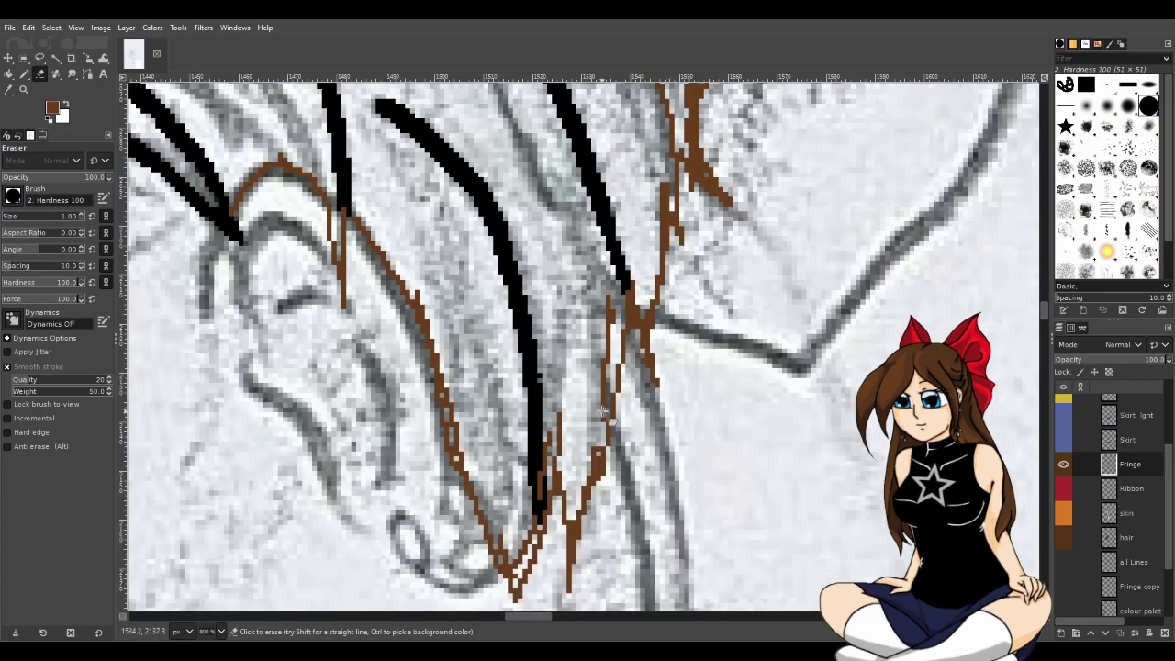
left_click_drag(603, 386, 606, 300)
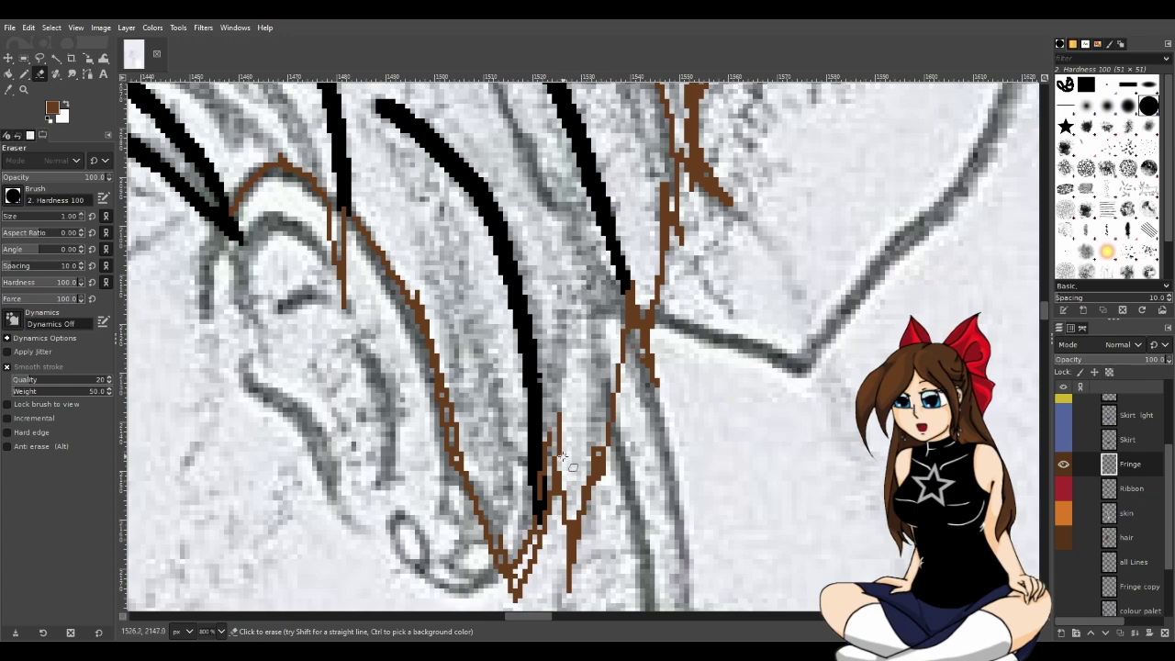
Erase the surplus brown spike between the two strand tips below the ear and the doubled inner line of the pointed tip.
left_click_drag(556, 466, 557, 416)
mouse_move(553, 463)
left_mouse_down()
mouse_move(542, 504)
mouse_move(558, 444)
left_mouse_up()
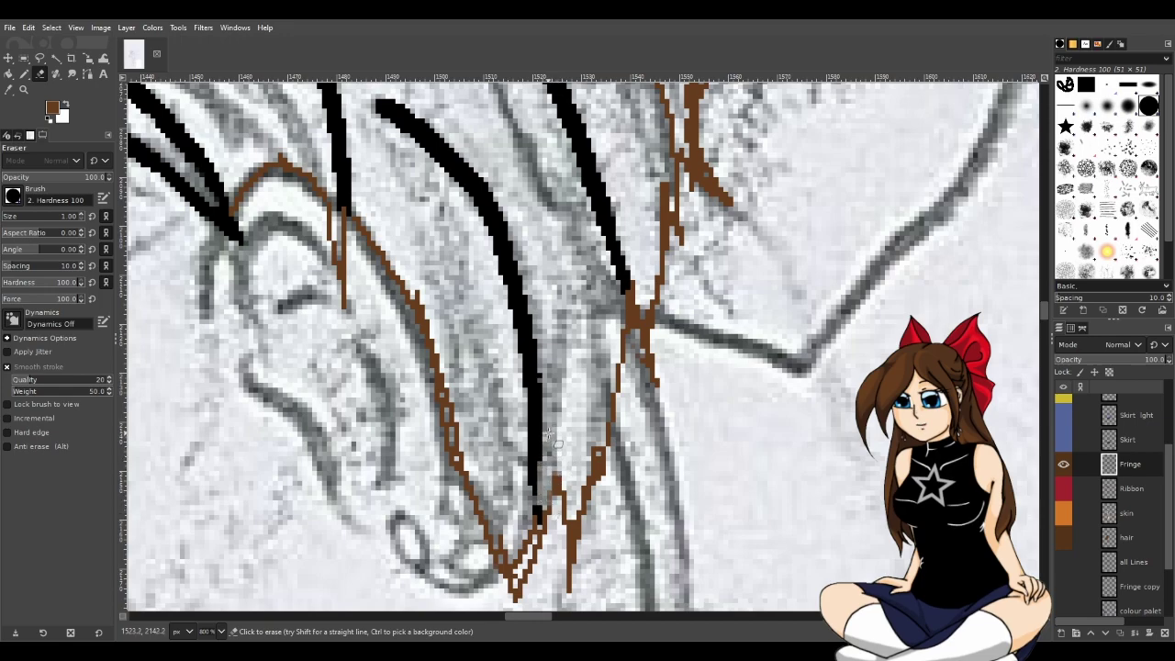
scroll(553, 482, "down", 3)
left_click_drag(545, 369, 540, 408)
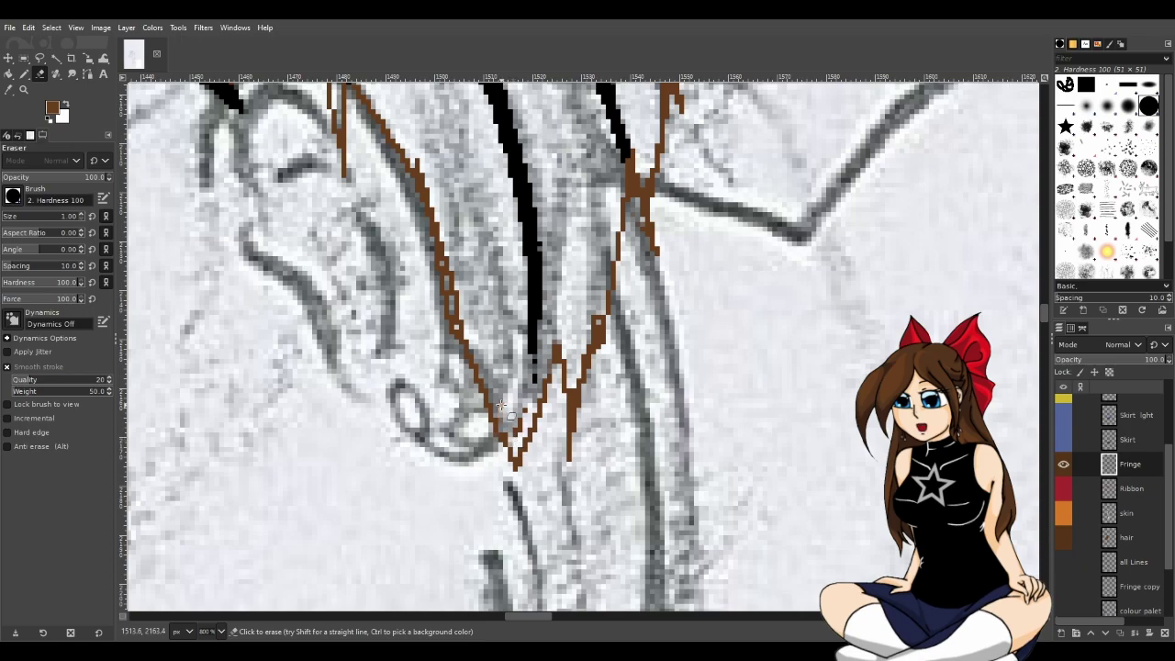
scroll(512, 424, "down", 2)
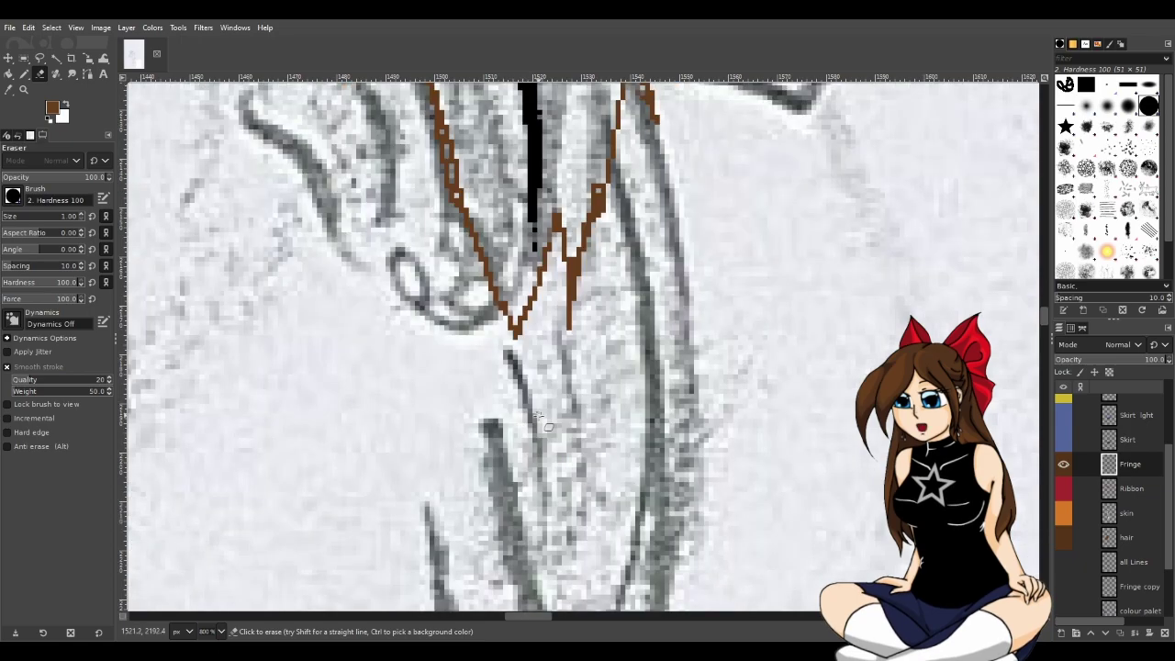
Examine the fringe strands around the ear, both up close and against the face, for parts of the outline still to fix.
scroll(487, 422, "up", 3)
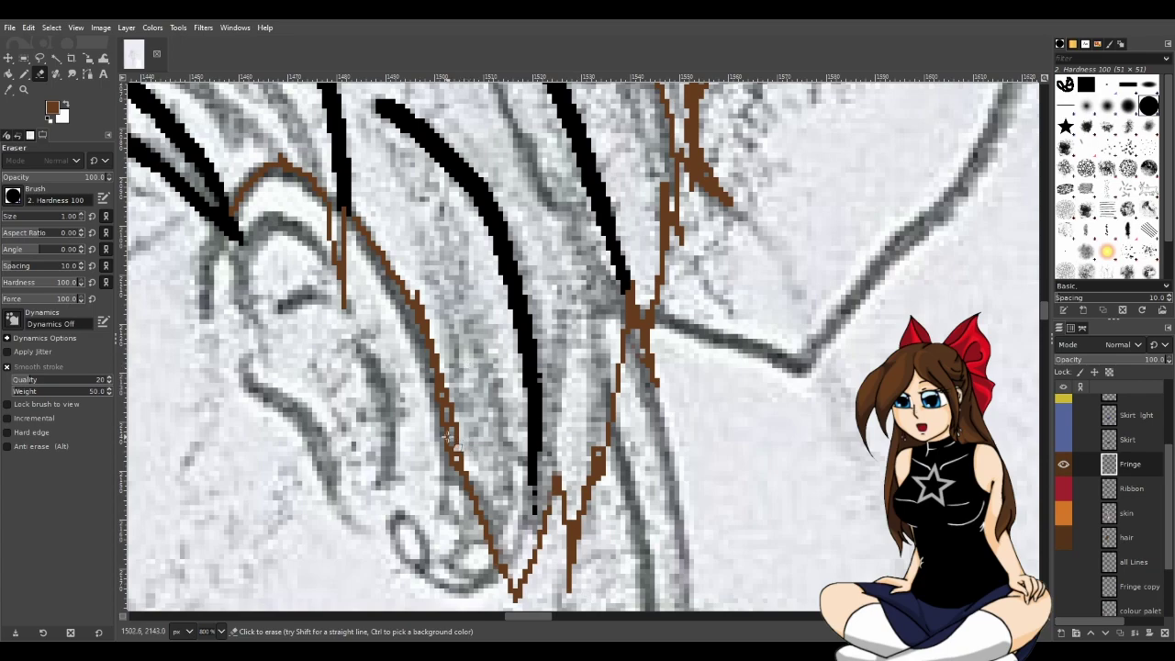
scroll(424, 436, "down", 3)
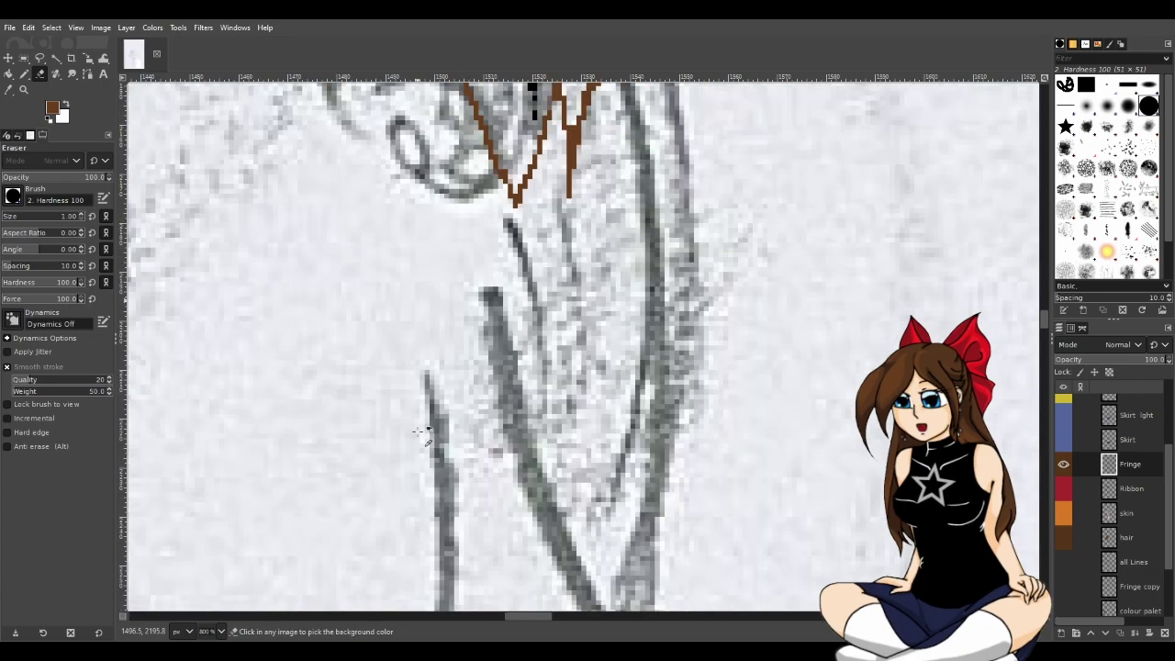
scroll(420, 429, "down", 2)
scroll(419, 424, "down", 2)
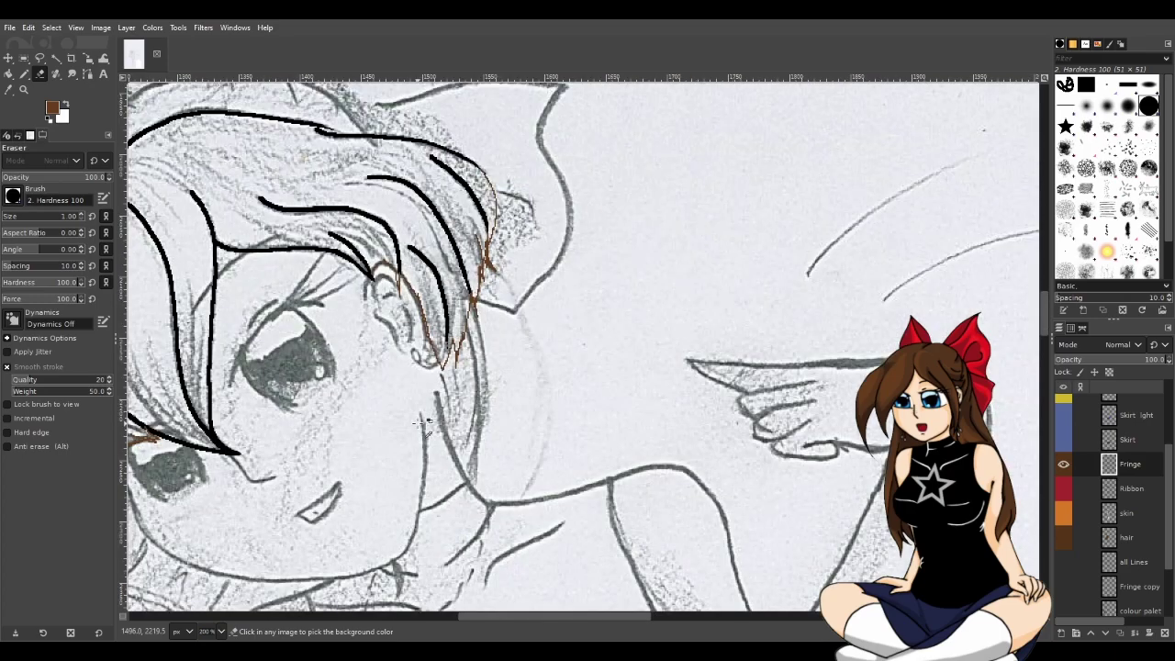
left_click_drag(576, 612, 551, 613)
scroll(459, 193, "up", 1)
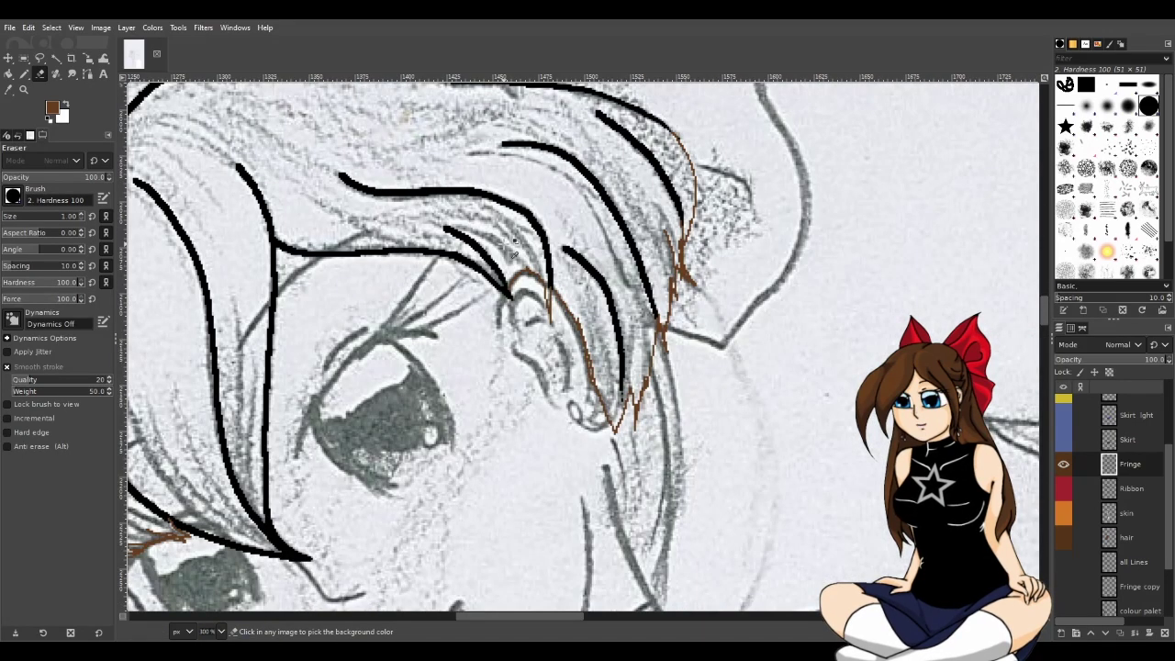
scroll(459, 193, "up", 2)
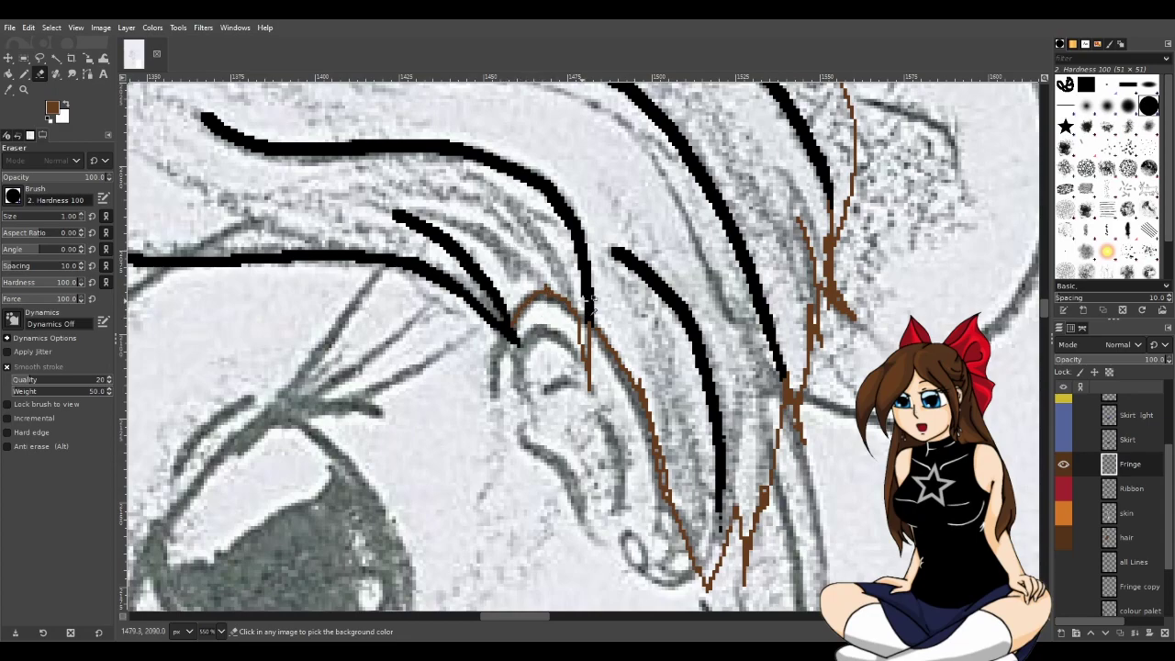
scroll(588, 295, "down", 3)
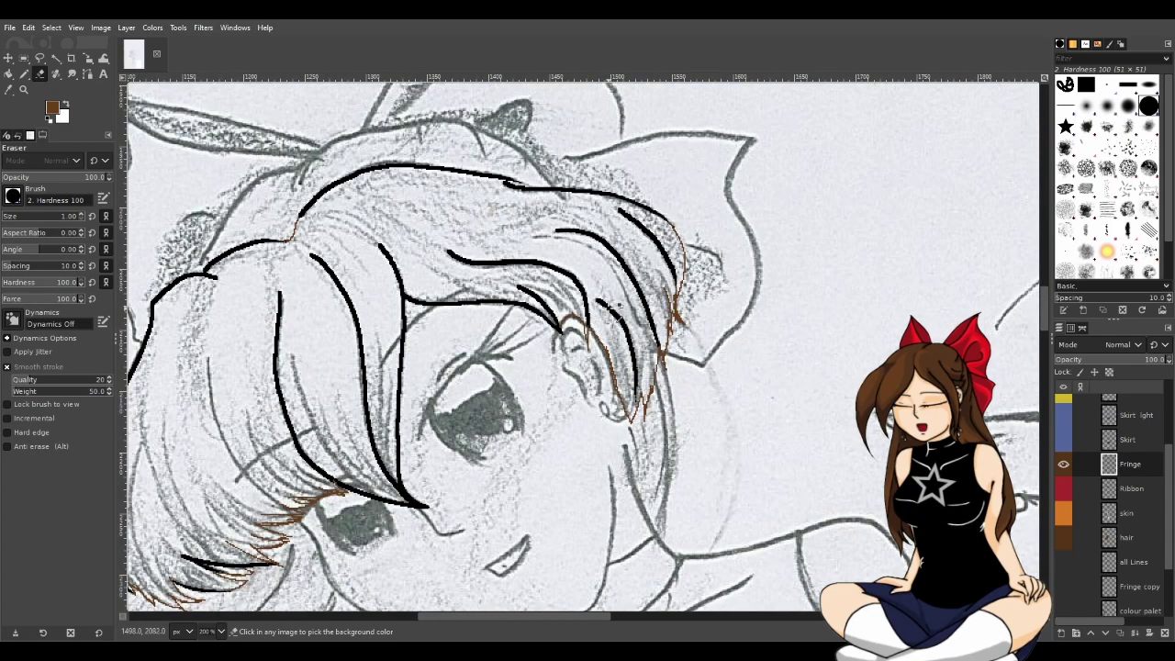
Pencil a thin brown strand from the short black line above the ear down to the ear's arch, with a small pointed tip.
scroll(592, 296, "up", 2)
scroll(562, 312, "up", 2)
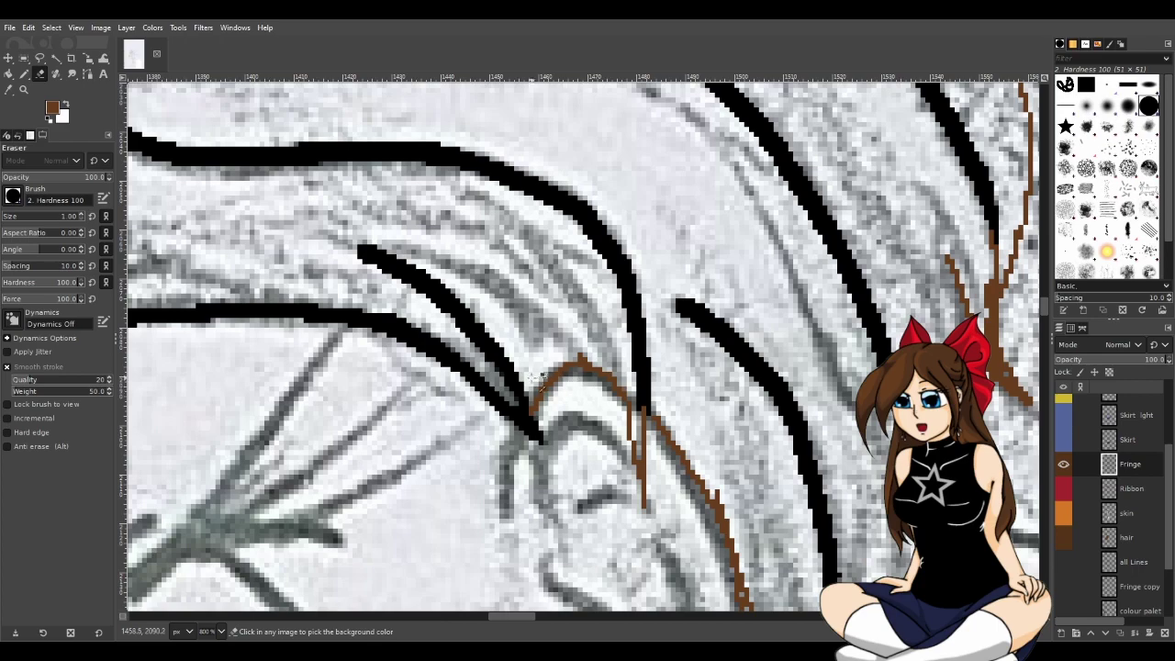
key("n")
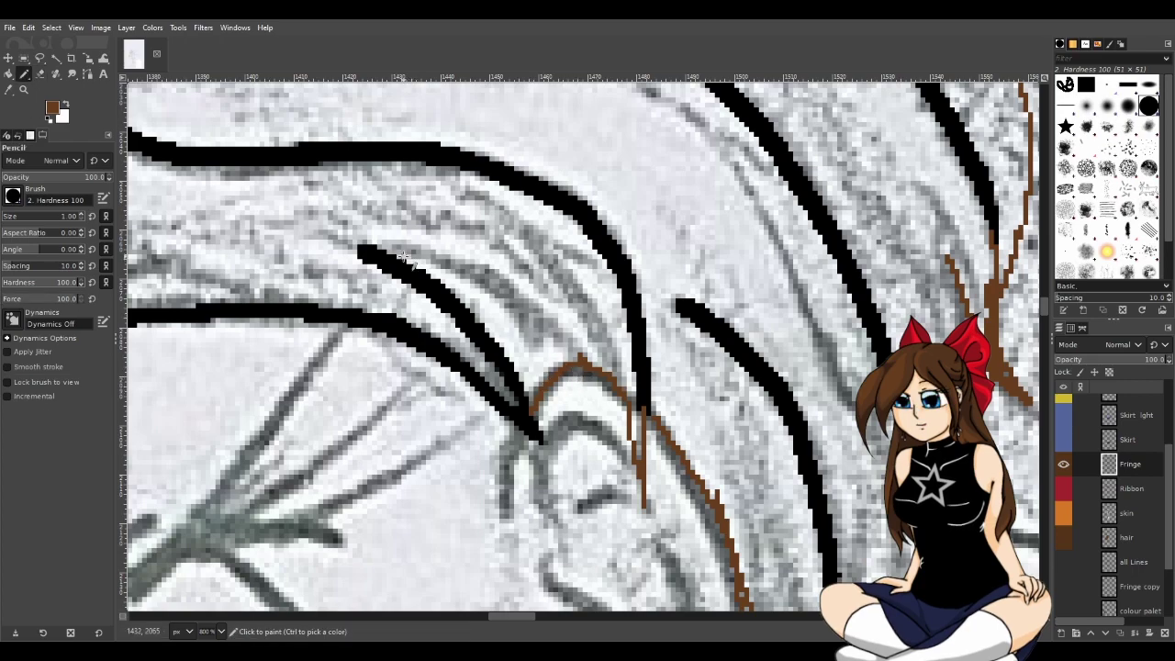
mouse_move(371, 246)
left_mouse_down()
mouse_move(463, 273)
mouse_move(541, 326)
left_mouse_up()
left_click_drag(578, 359, 585, 369)
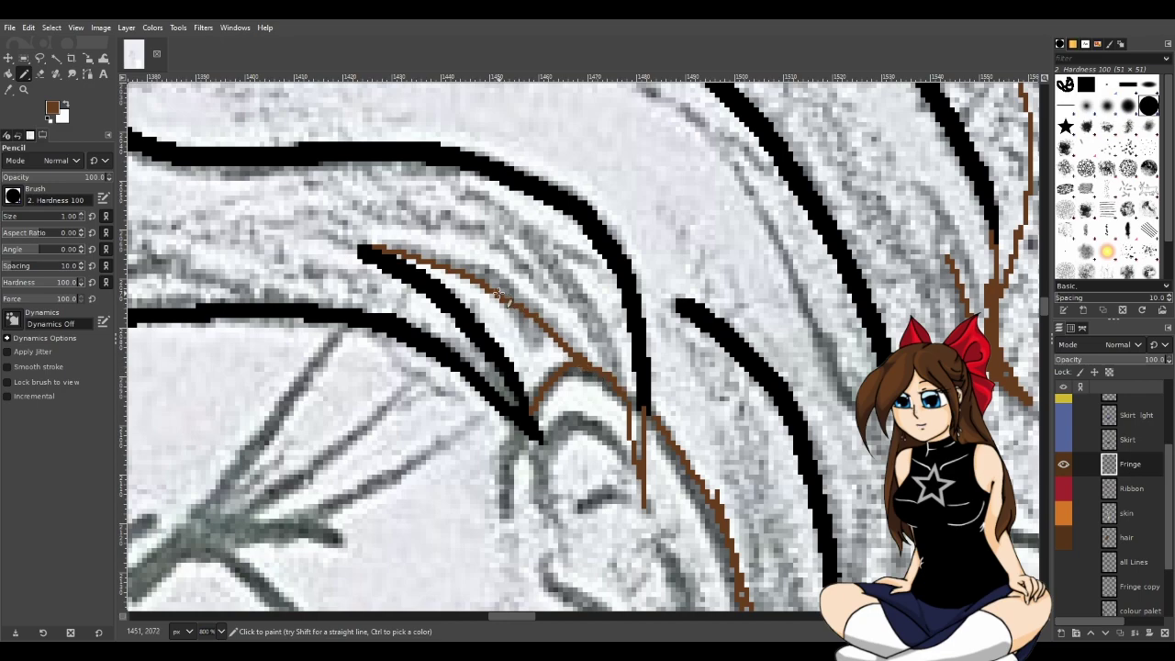
left_click_drag(515, 315, 535, 351)
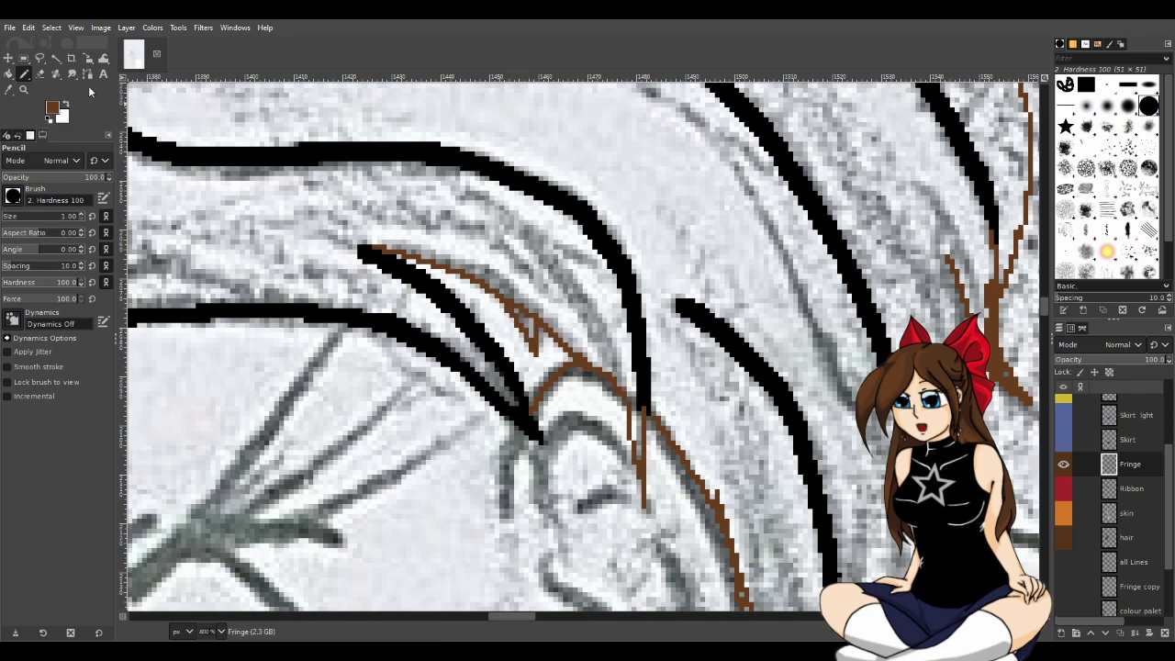
Erase the brown line across the new pointed tip and the old brown arch over the ear, enlarging the eraser to 2.
left_click(42, 74)
left_click(528, 319)
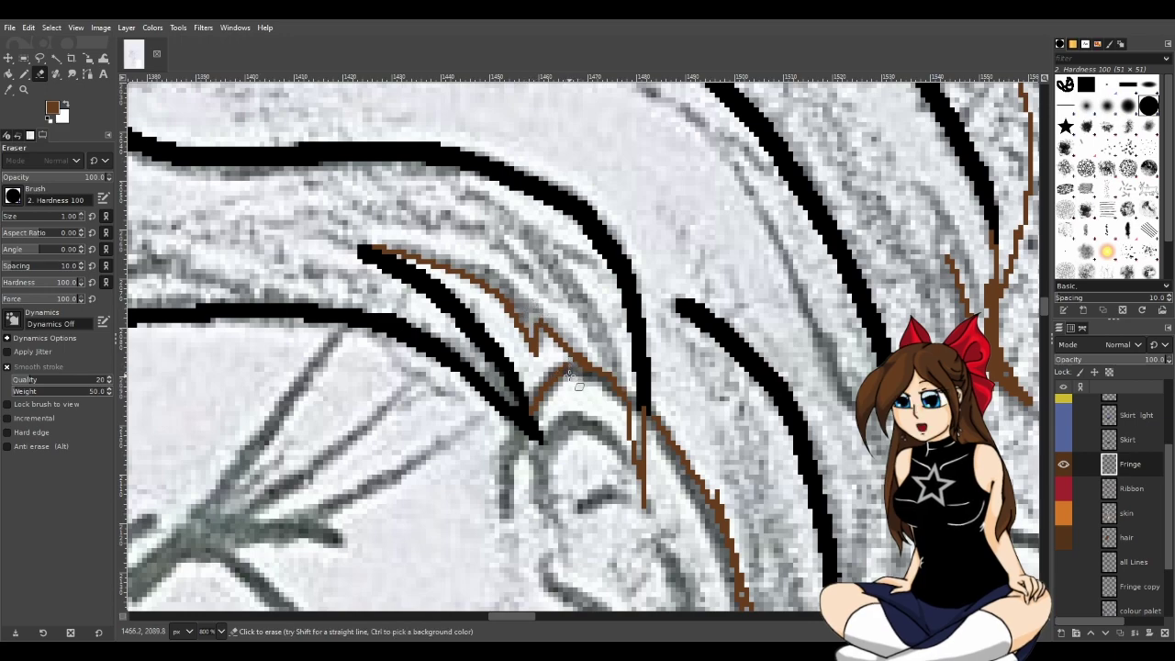
key("bracketright")
key("ctrl")
Erase the lower ends of the inner black strand lines near the half-covered eye and the overhanging tip on the crown outline.
scroll(567, 369, "down", 1)
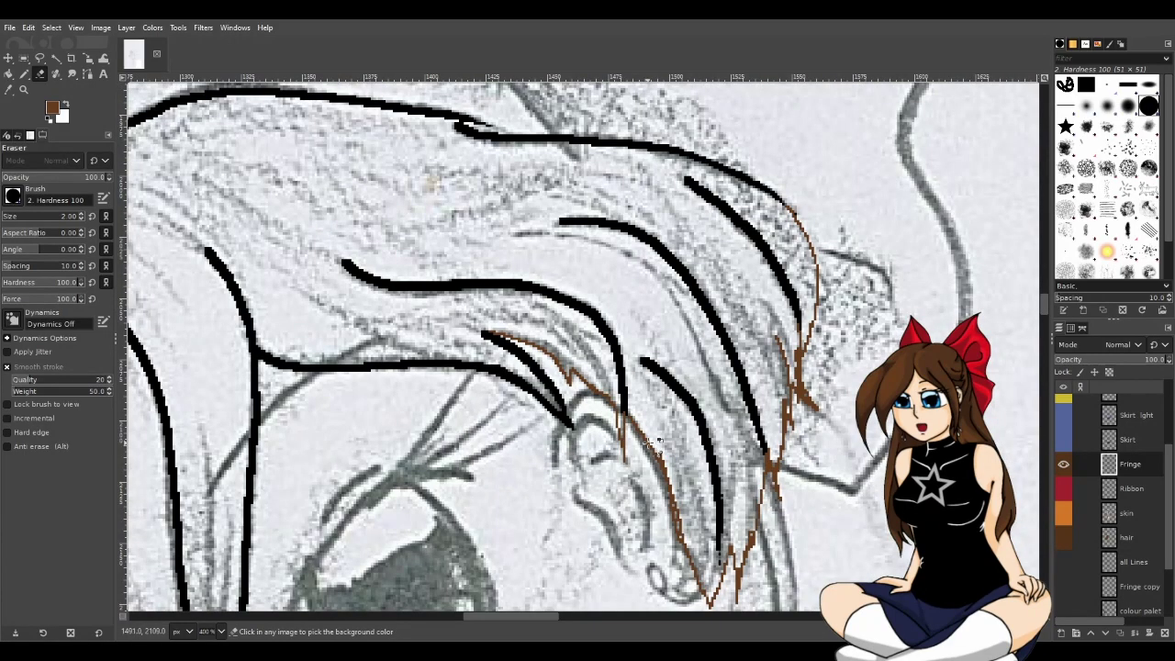
scroll(653, 440, "down", 1)
scroll(689, 425, "down", 1)
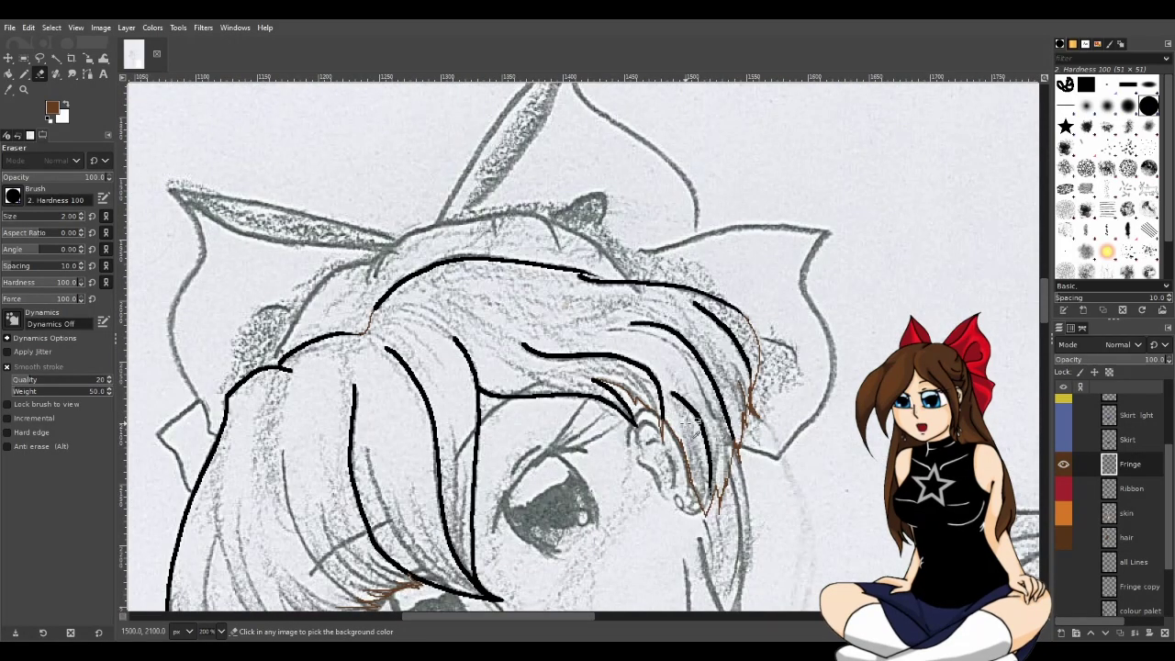
scroll(685, 424, "down", 2)
scroll(656, 464, "down", 3)
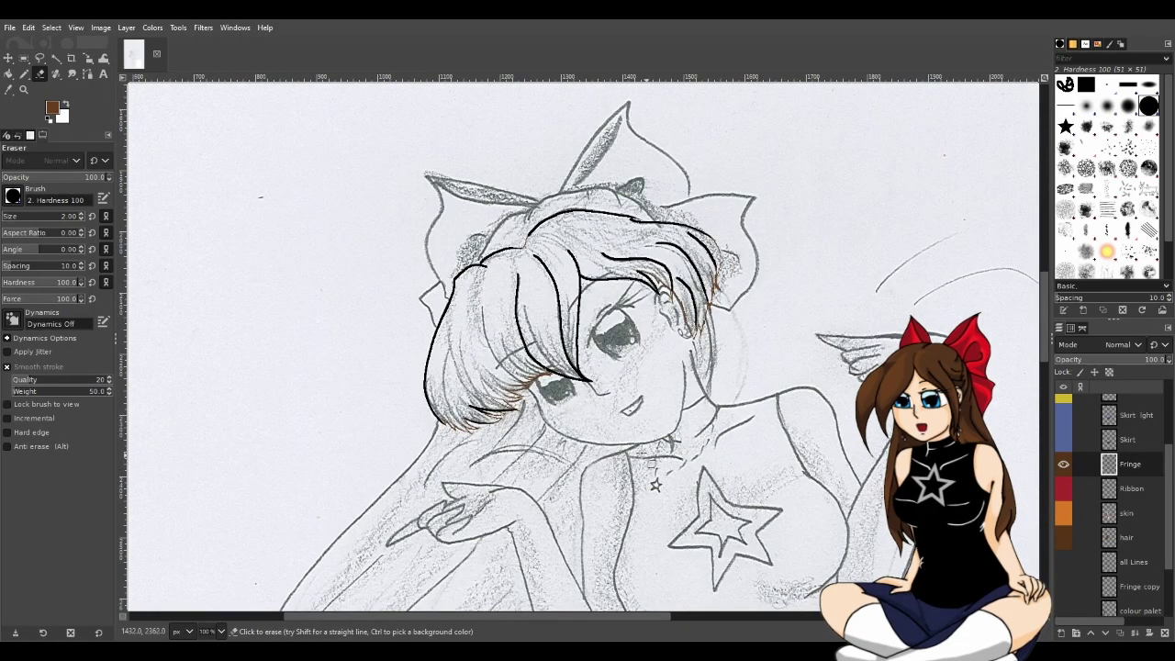
left_click(24, 74)
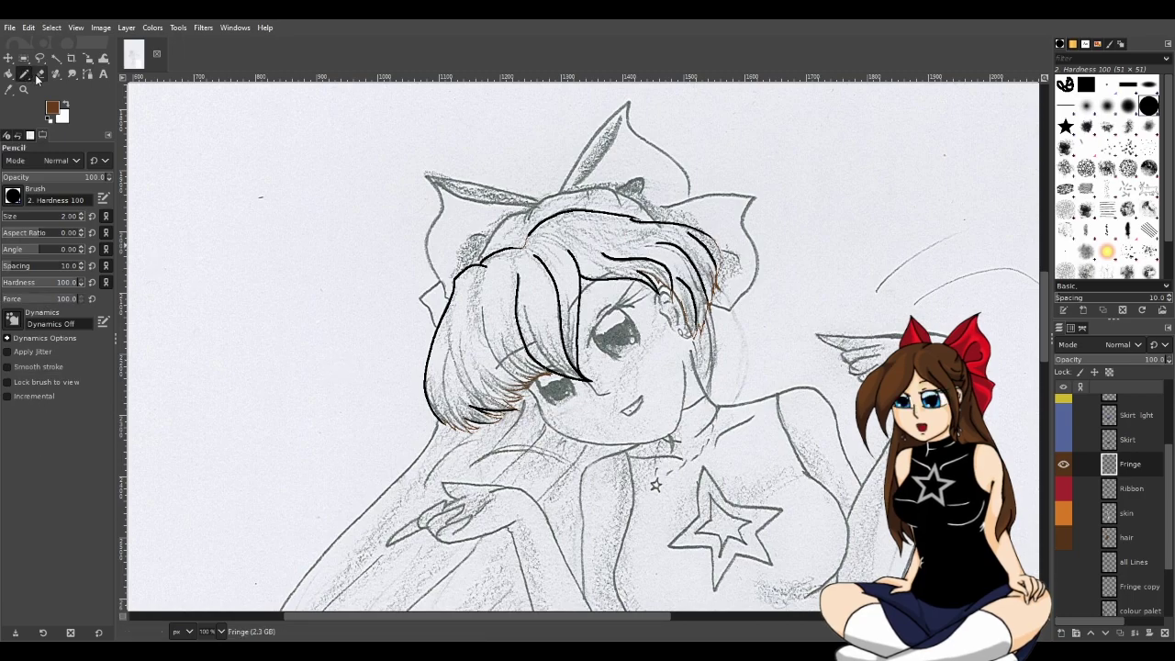
left_click(39, 74)
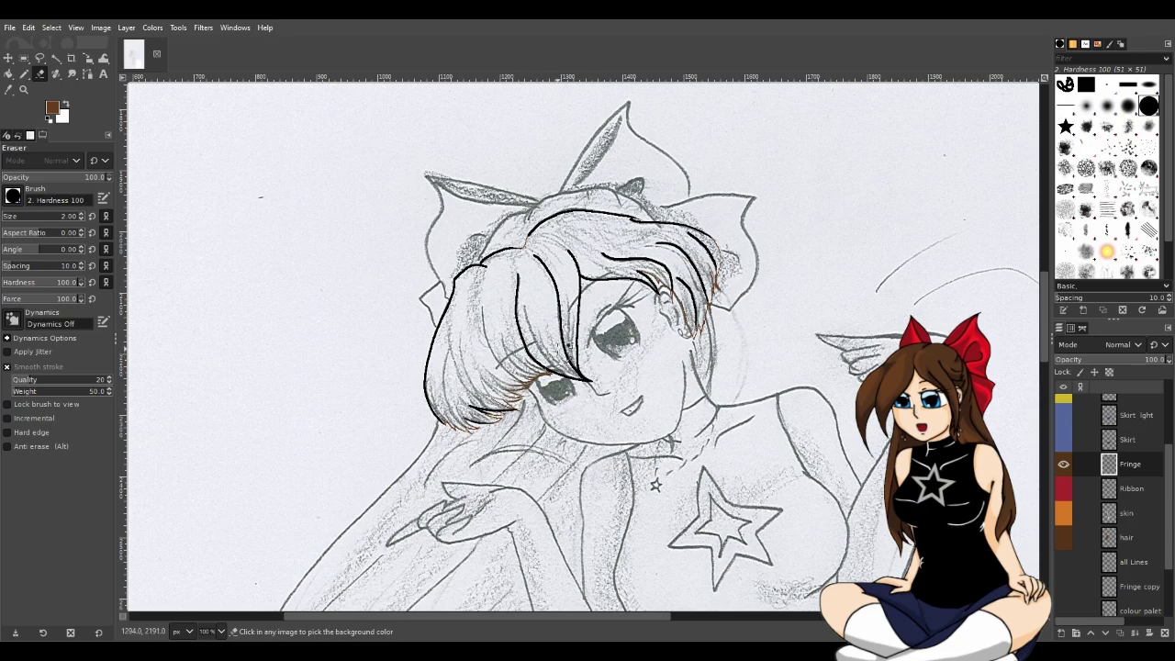
scroll(595, 358, "up", 3)
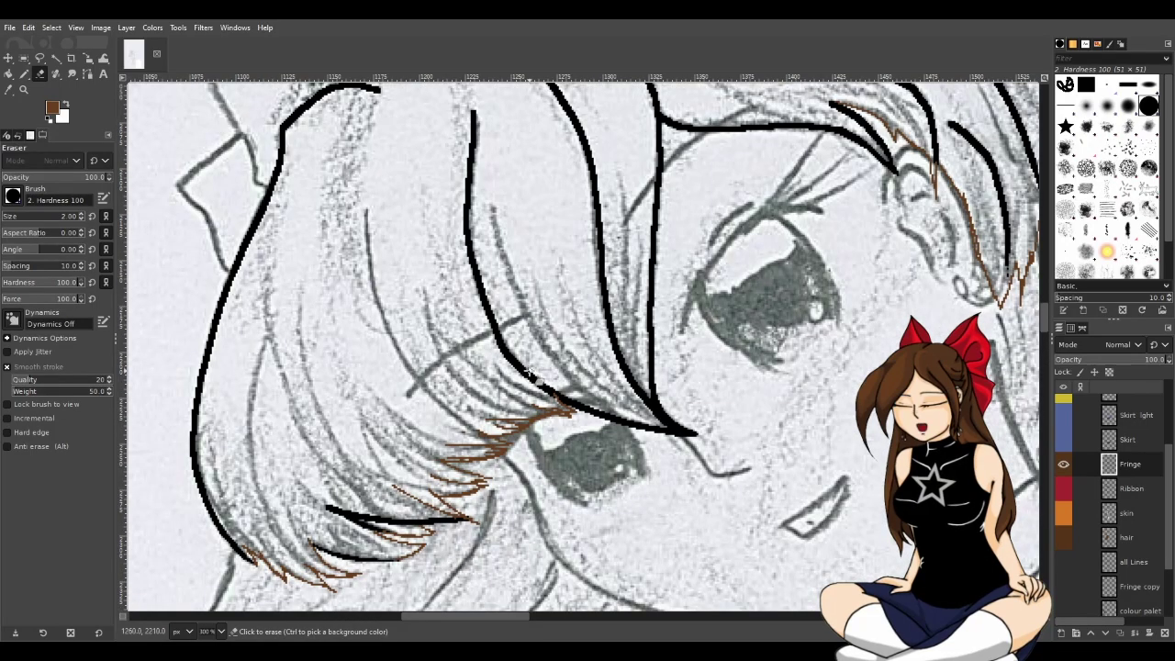
left_click_drag(613, 380, 640, 397)
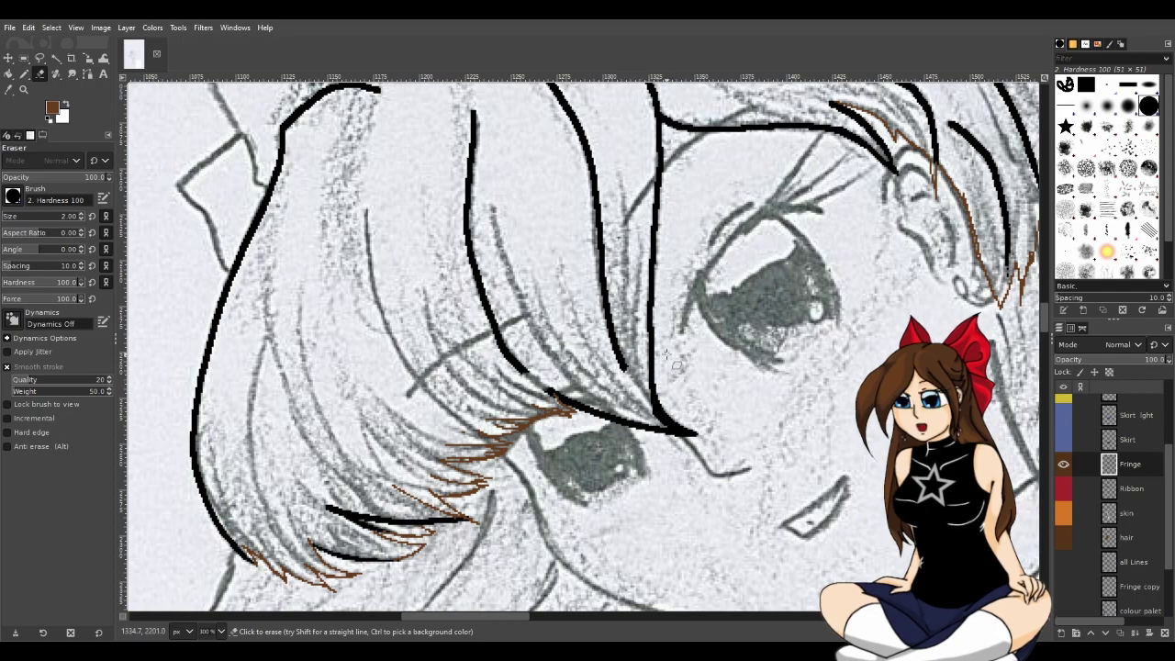
scroll(667, 357, "up", 3)
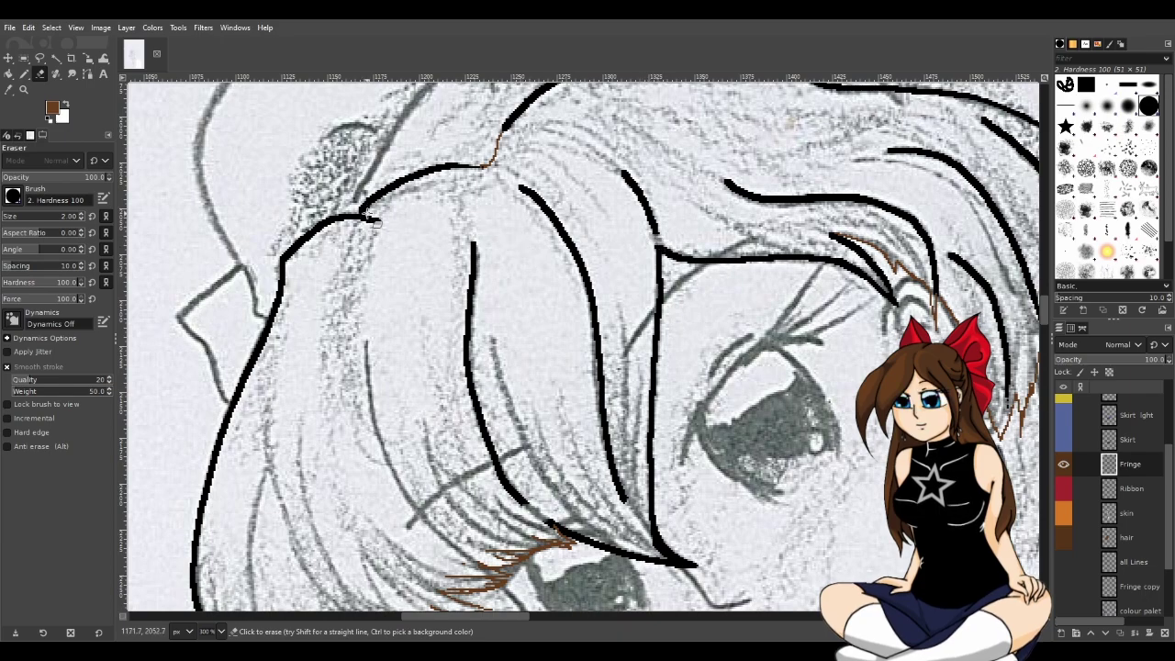
left_click_drag(376, 221, 383, 224)
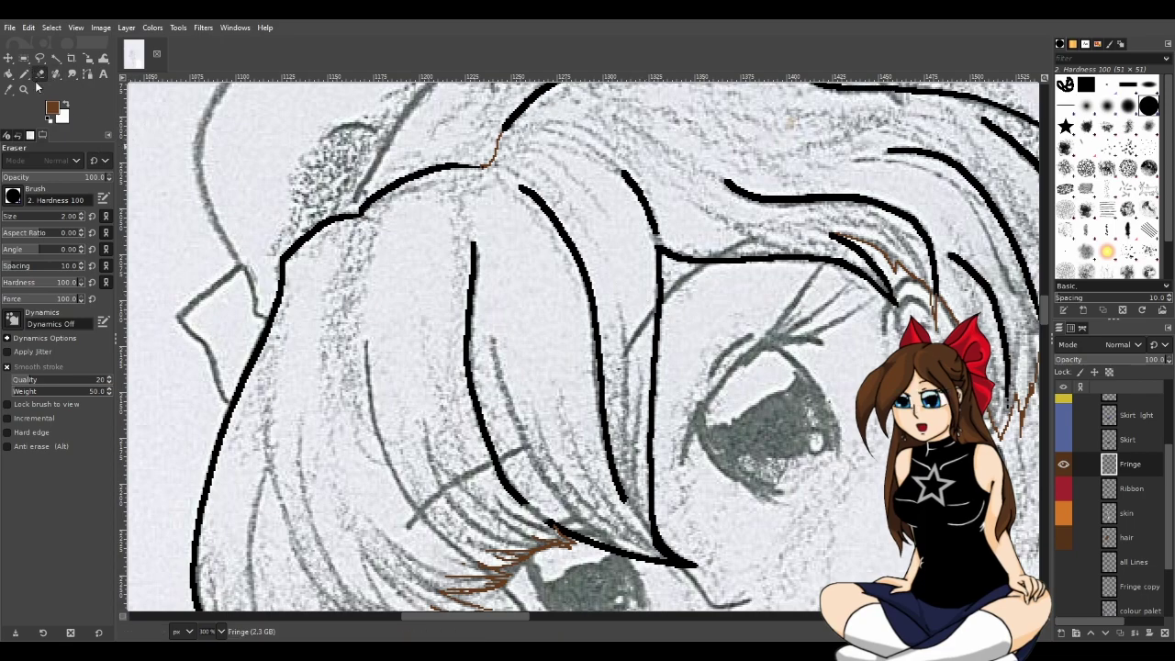
Enlarge the eraser to 8 and remove the three inner black strand lines running down the front of the fringe.
scroll(42, 223, "up", 2)
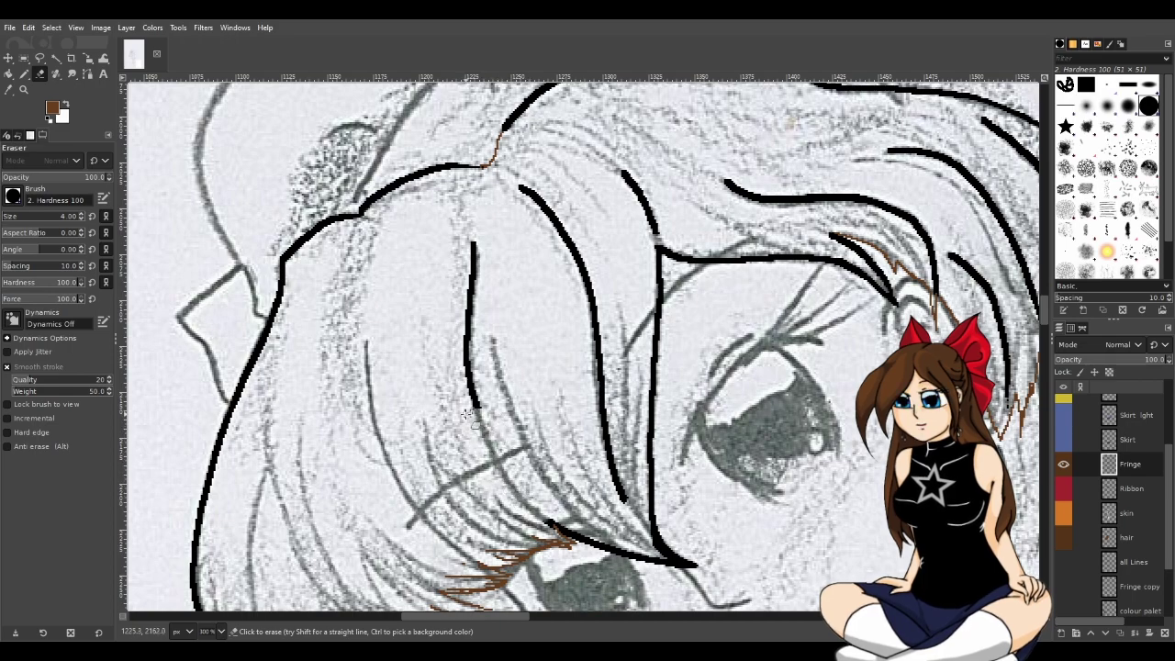
scroll(80, 218, "up", 3)
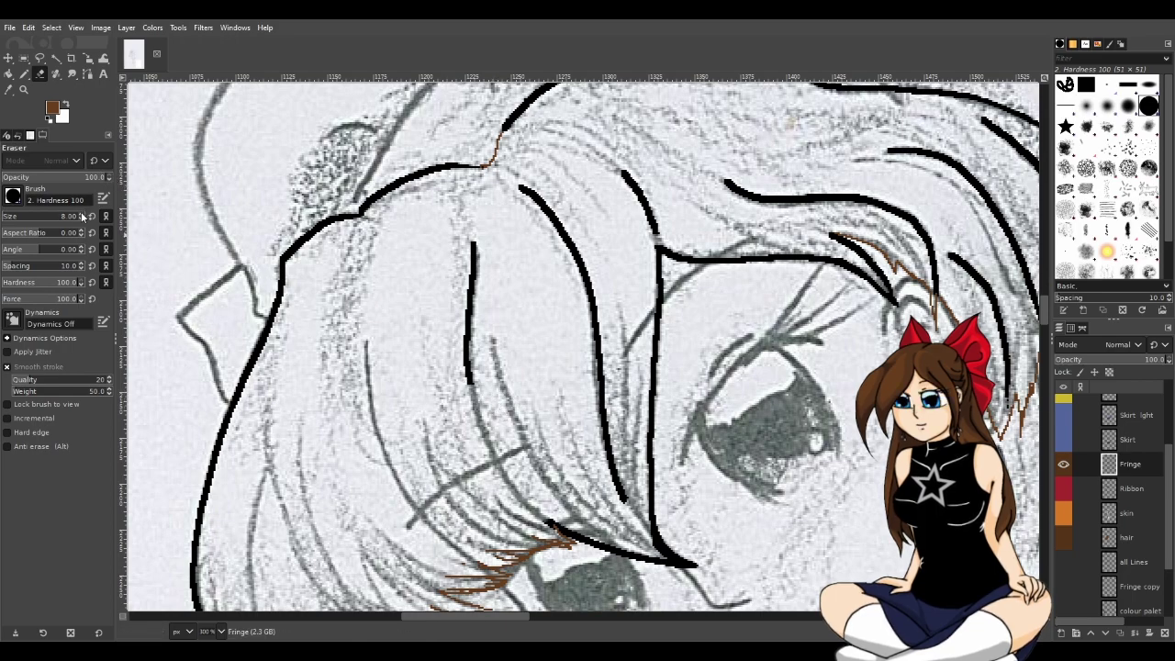
mouse_move(477, 412)
left_mouse_down()
mouse_move(461, 257)
mouse_move(472, 285)
left_mouse_up()
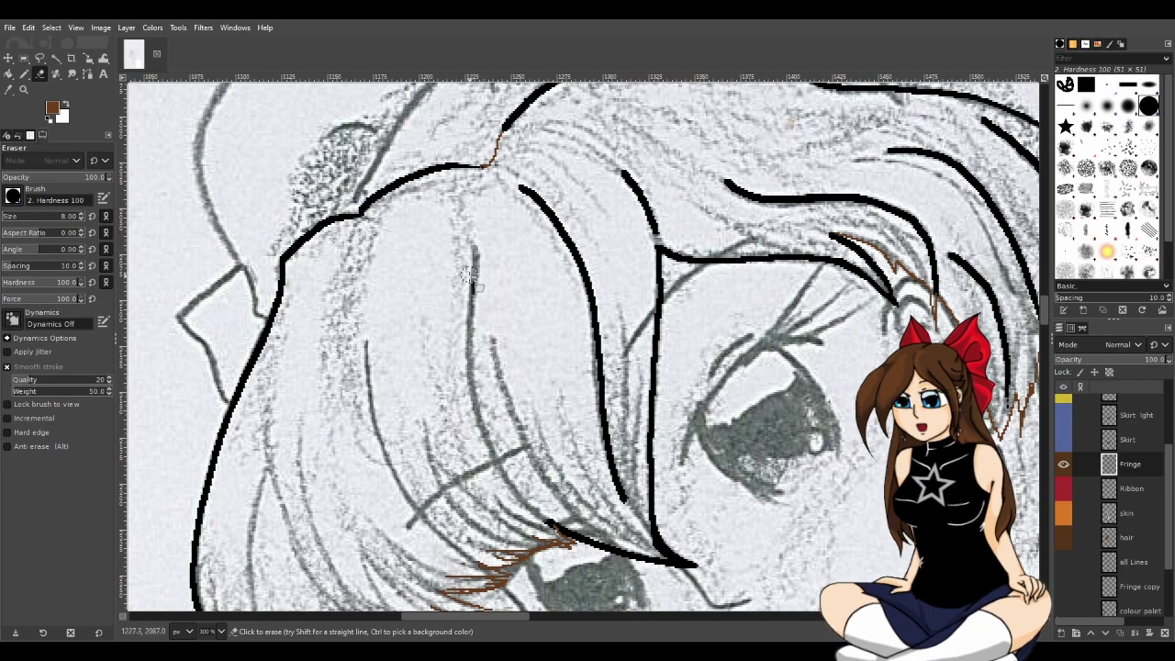
mouse_move(523, 188)
left_mouse_down()
mouse_move(586, 303)
mouse_move(621, 504)
left_mouse_up()
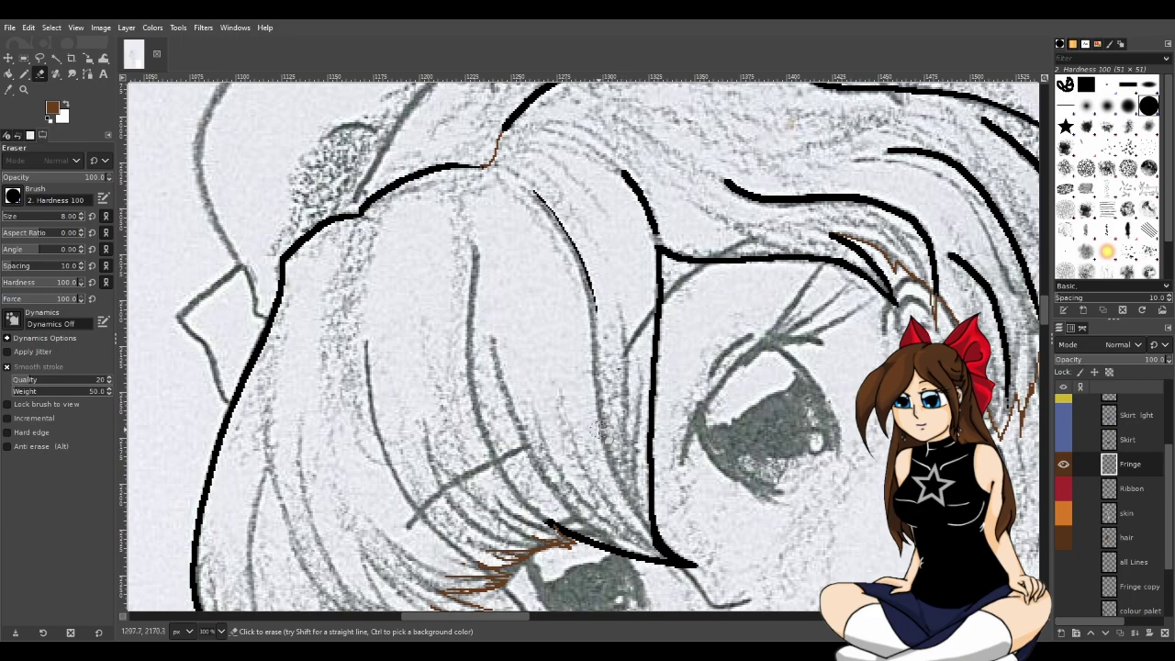
left_click_drag(597, 305, 535, 202)
left_click_drag(661, 240, 613, 164)
Erase the long black strand line above the ear and the shorter one running down beside it.
left_click_drag(493, 618, 543, 620)
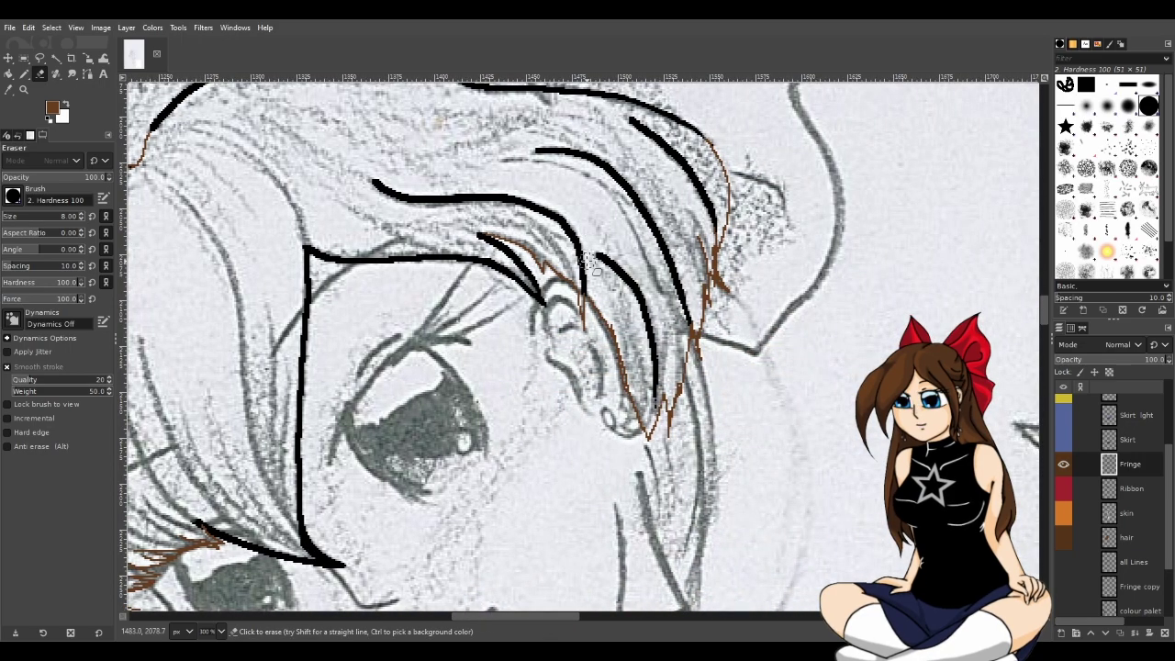
mouse_move(588, 280)
left_mouse_down()
mouse_move(570, 230)
mouse_move(535, 211)
mouse_move(377, 178)
left_mouse_up()
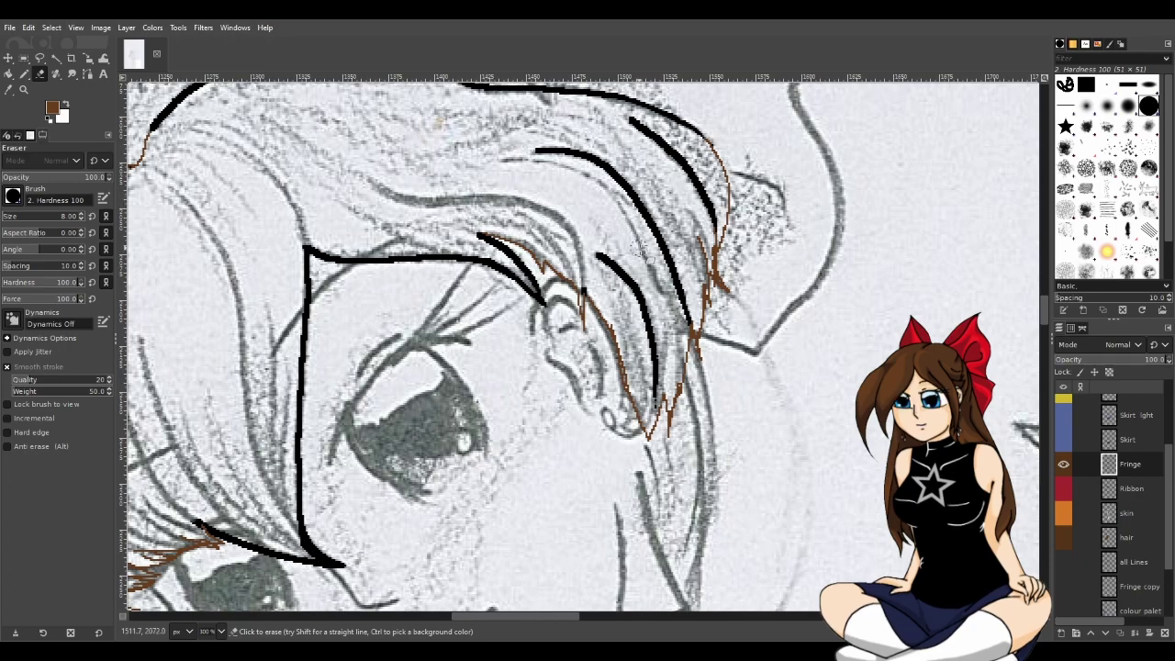
mouse_move(658, 308)
left_mouse_down()
mouse_move(656, 387)
mouse_move(647, 324)
mouse_move(603, 261)
mouse_move(657, 312)
left_mouse_up()
scroll(601, 313, "up", 3)
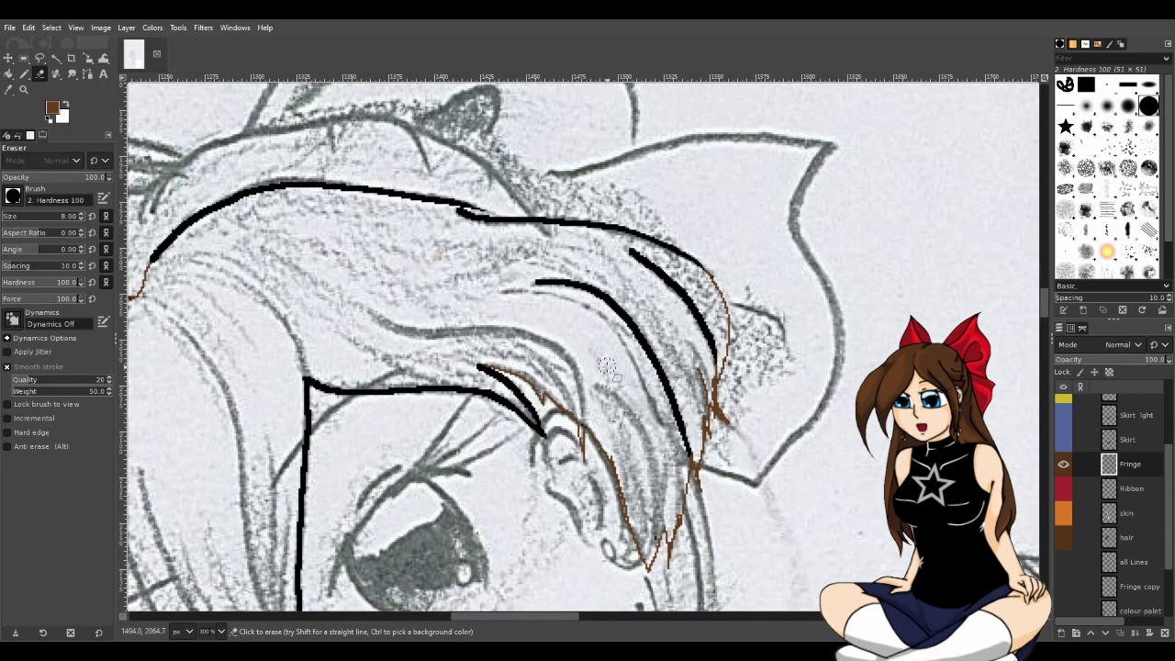
Erase the two remaining thick black strand lines inside the section of the fringe beyond the ear.
mouse_move(692, 457)
left_mouse_down()
mouse_move(659, 377)
mouse_move(560, 281)
mouse_move(650, 356)
mouse_move(709, 342)
mouse_move(684, 295)
mouse_move(626, 250)
mouse_move(703, 329)
left_mouse_up()
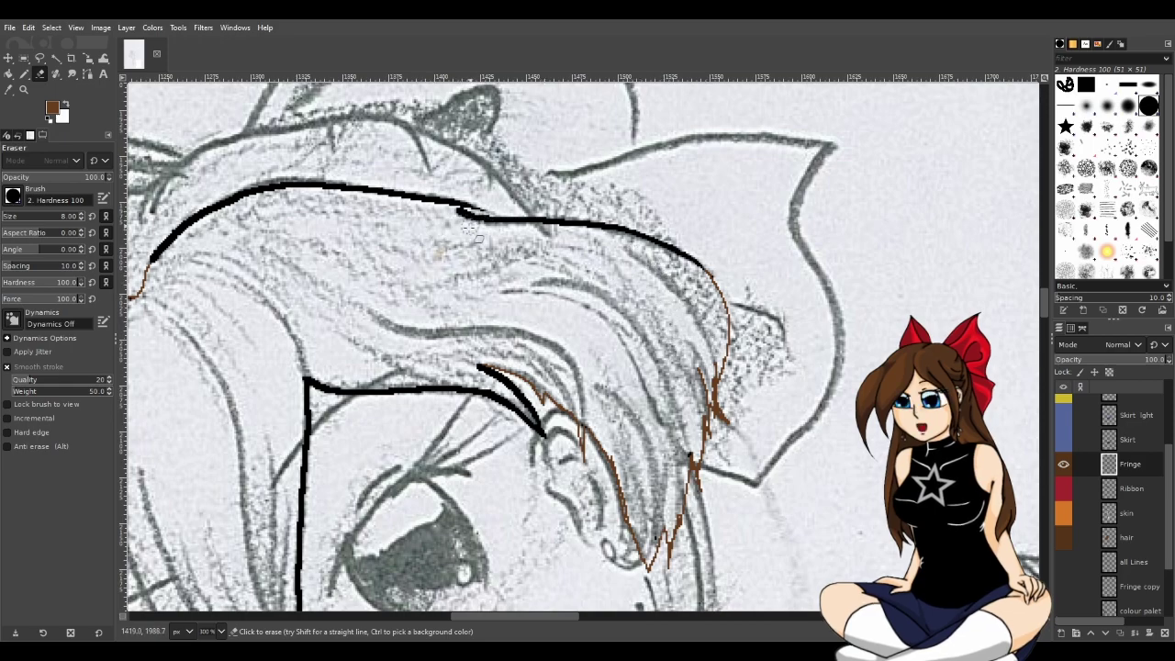
Trim the thin brown strand ends that overshoot into the fringe below and beside the half-covered eye.
left_click_drag(561, 615, 512, 610)
scroll(407, 374, "down", 5)
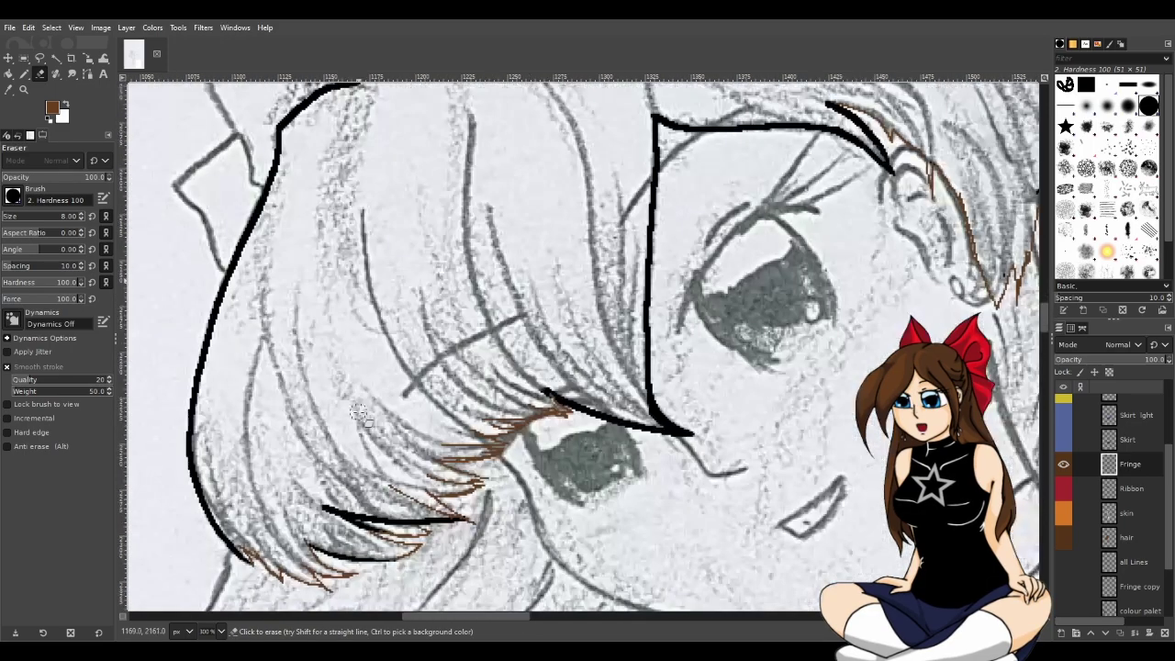
scroll(360, 415, "up", 3)
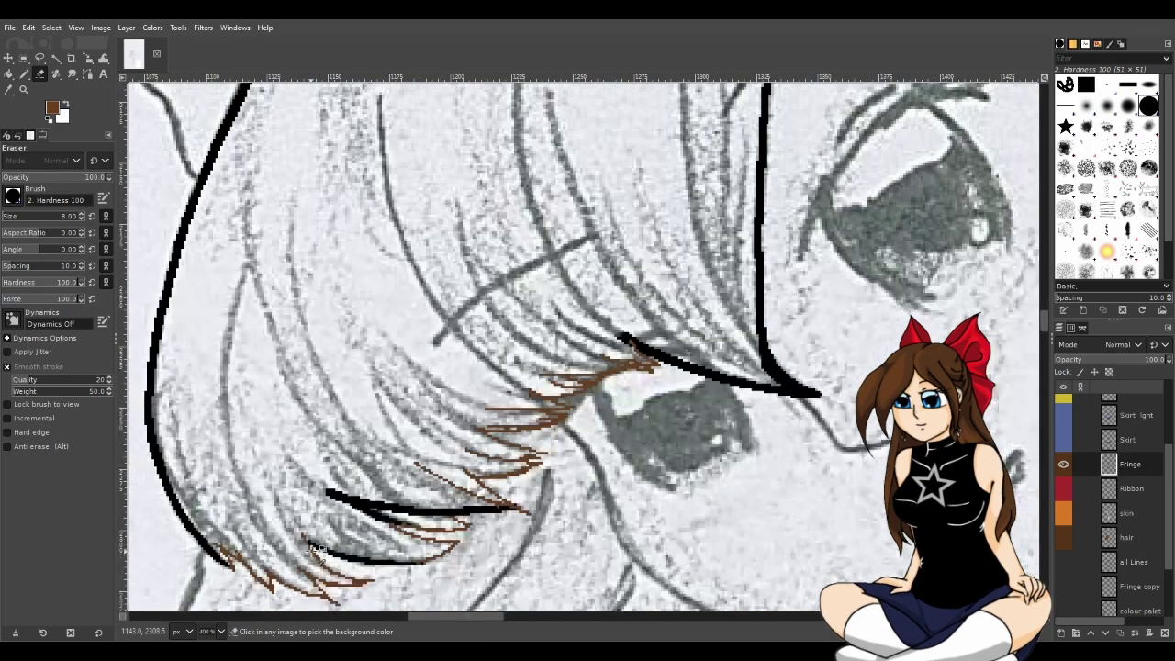
left_click_drag(376, 474, 360, 438)
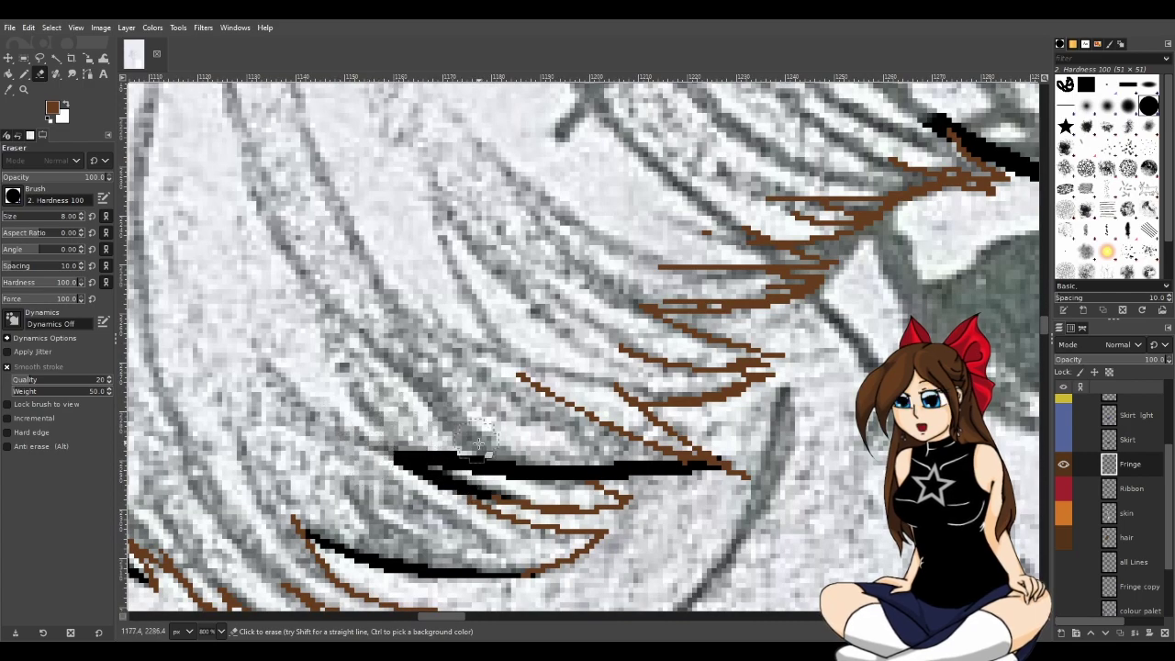
scroll(506, 437, "down", 2)
left_click(725, 279)
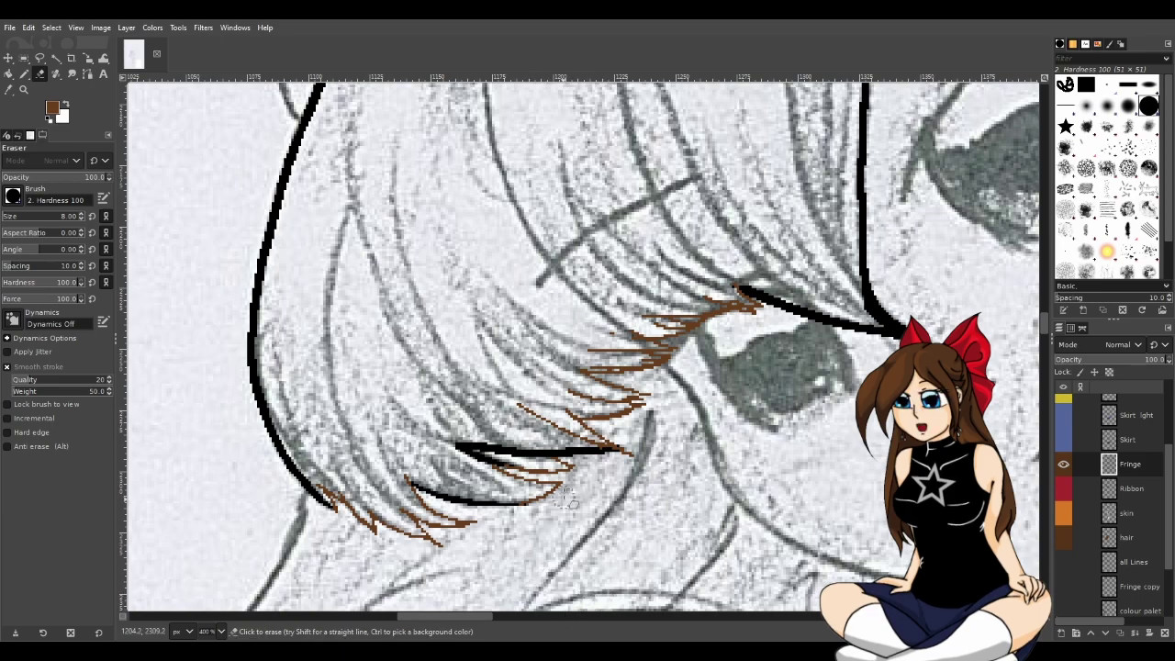
left_click_drag(574, 436, 528, 410)
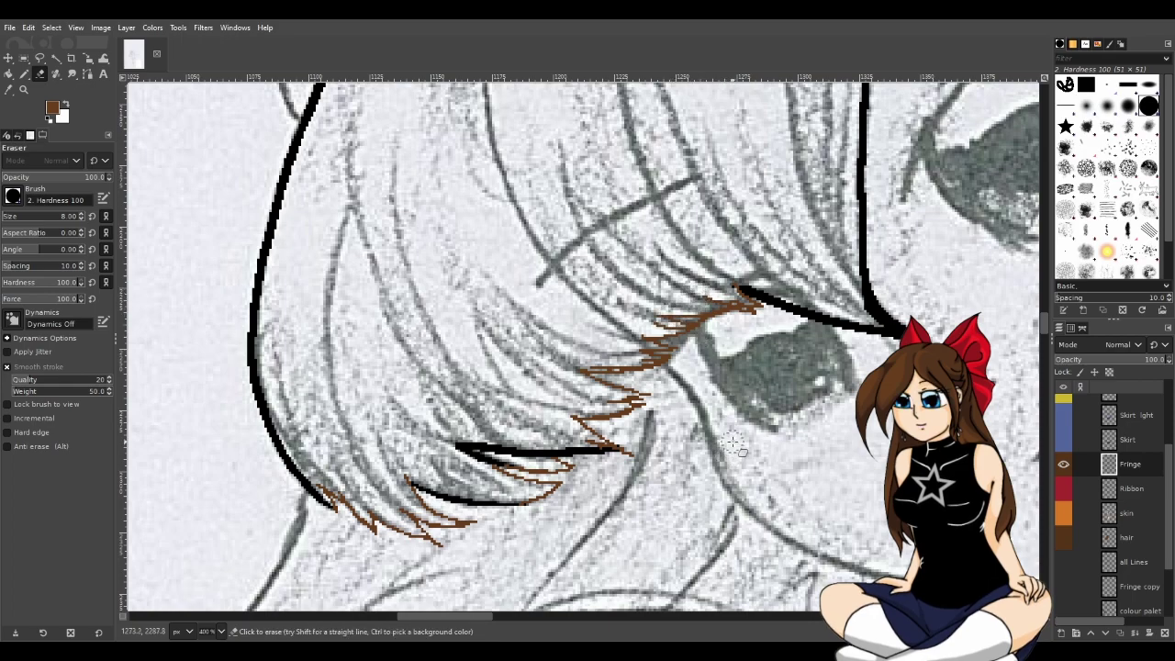
scroll(739, 377, "up", 4)
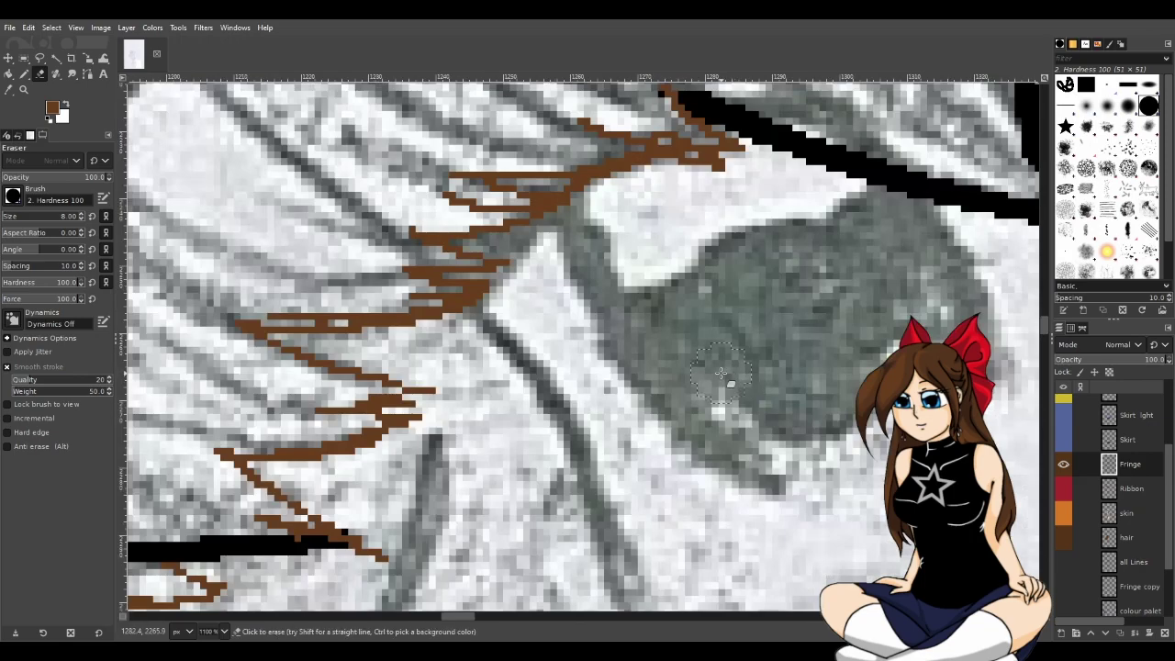
scroll(573, 246, "down", 4)
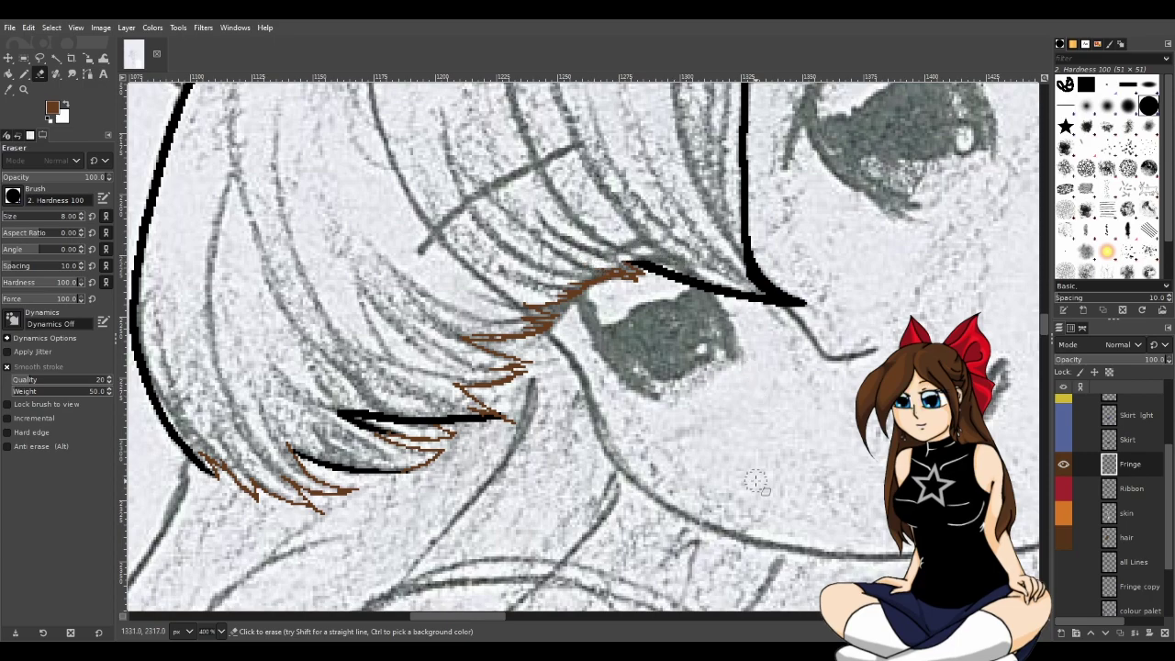
Select the transparent area inside the fringe outline with Fuzzy Select, sampling beside the brown join on the crown.
left_click_drag(476, 618, 525, 617)
scroll(650, 516, "down", 5, "ctrl")
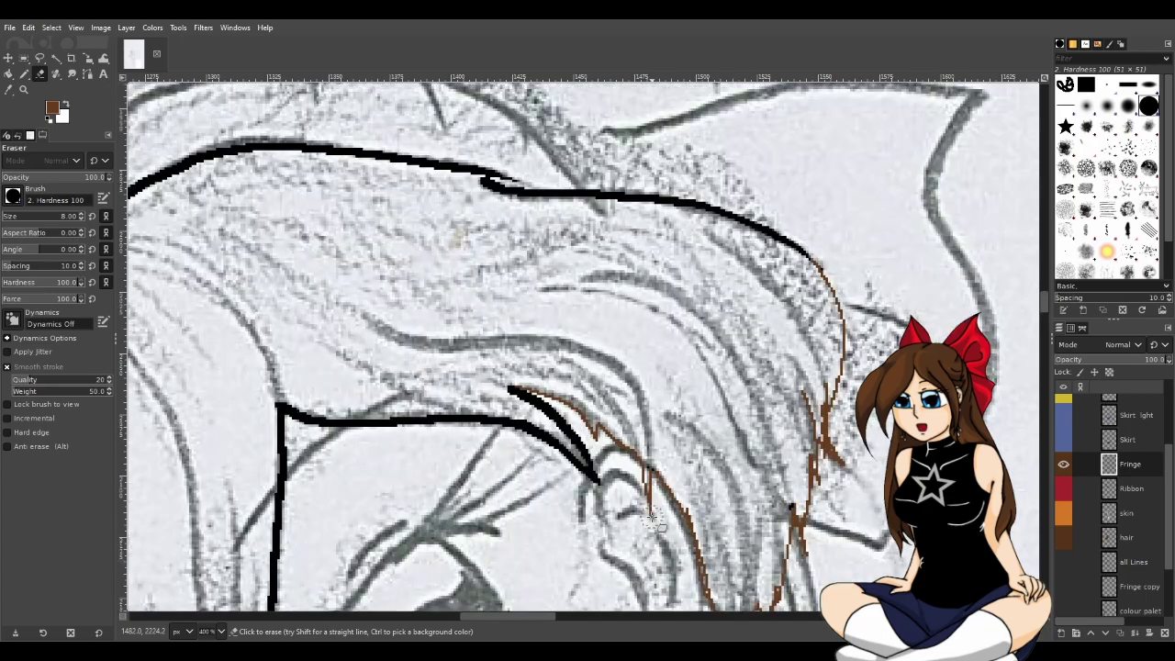
scroll(646, 520, "down", 1, "ctrl")
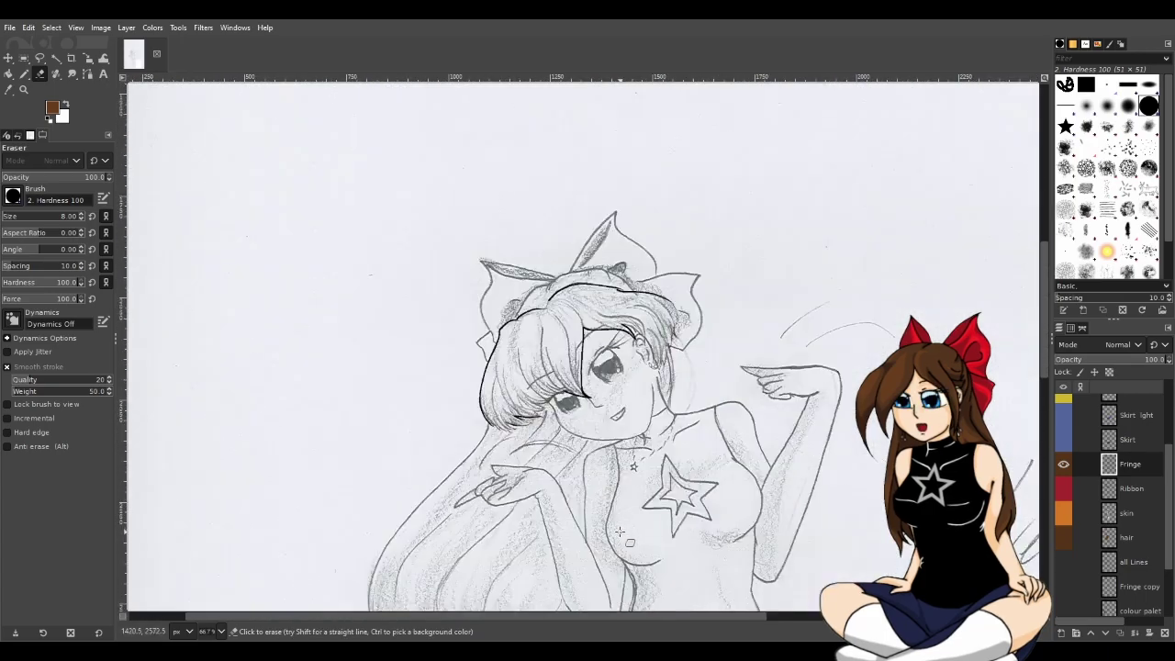
scroll(296, 173, "down", 1)
key("u")
scroll(581, 114, "up", 3, "ctrl")
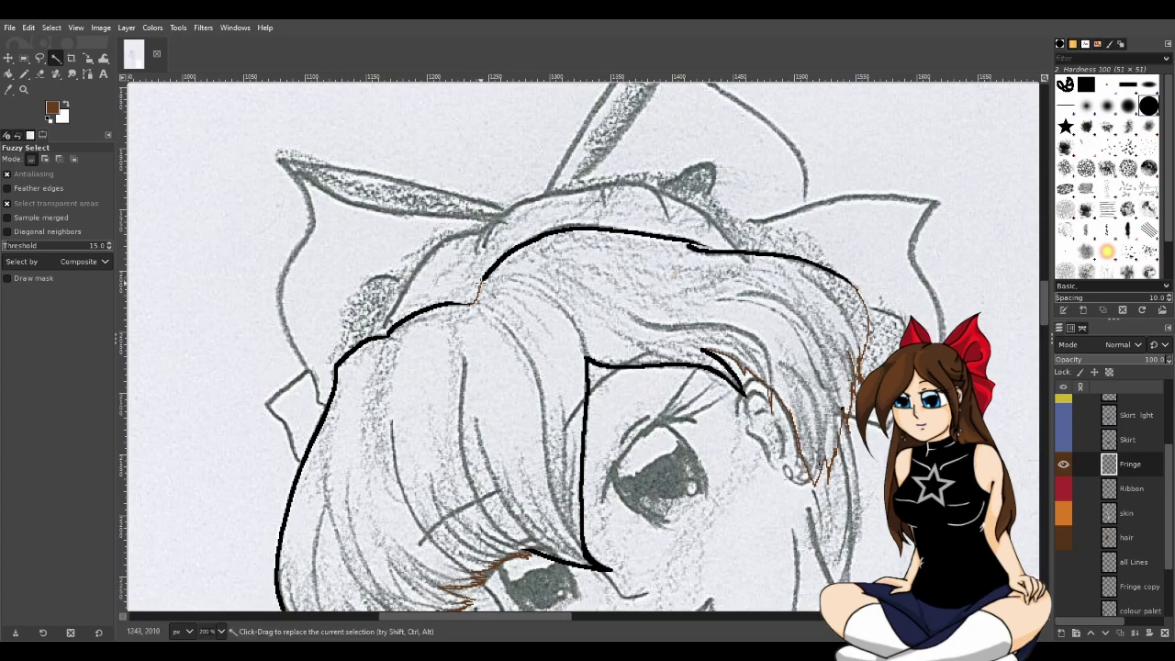
scroll(487, 303, "up", 3, "ctrl")
scroll(525, 225, "up", 1, "ctrl")
left_click_drag(525, 256, 526, 258)
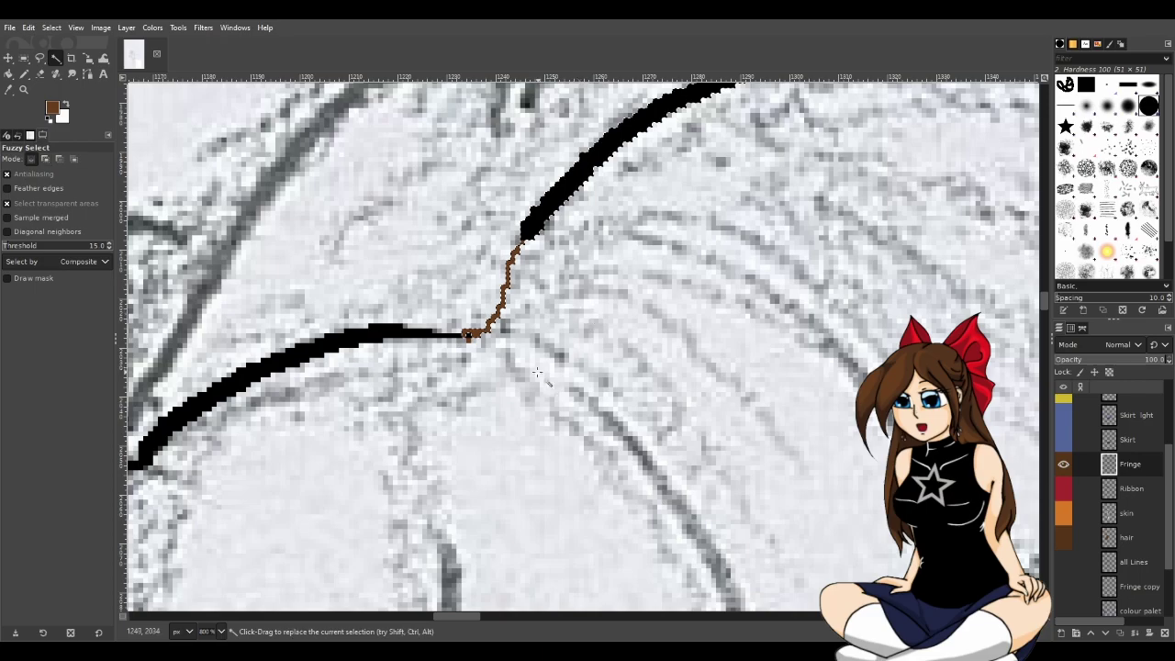
Add the enclosed area beside the thick black strand near the lower fringe tips to the selection.
scroll(514, 395, "down", 3)
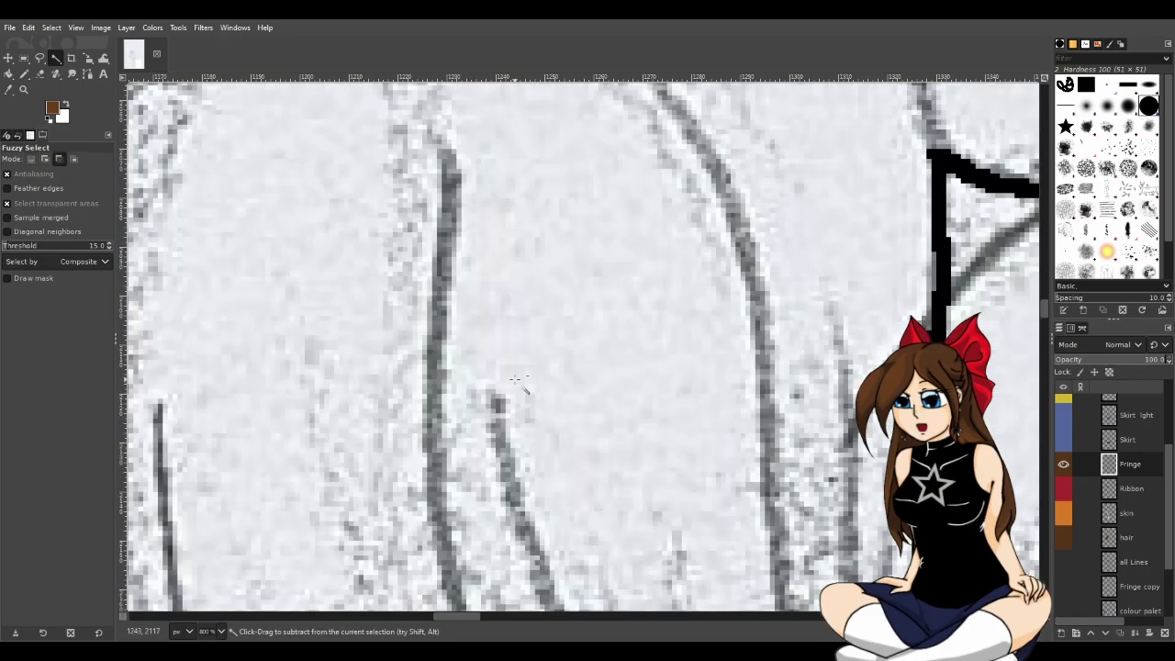
scroll(516, 379, "down", 3, "ctrl")
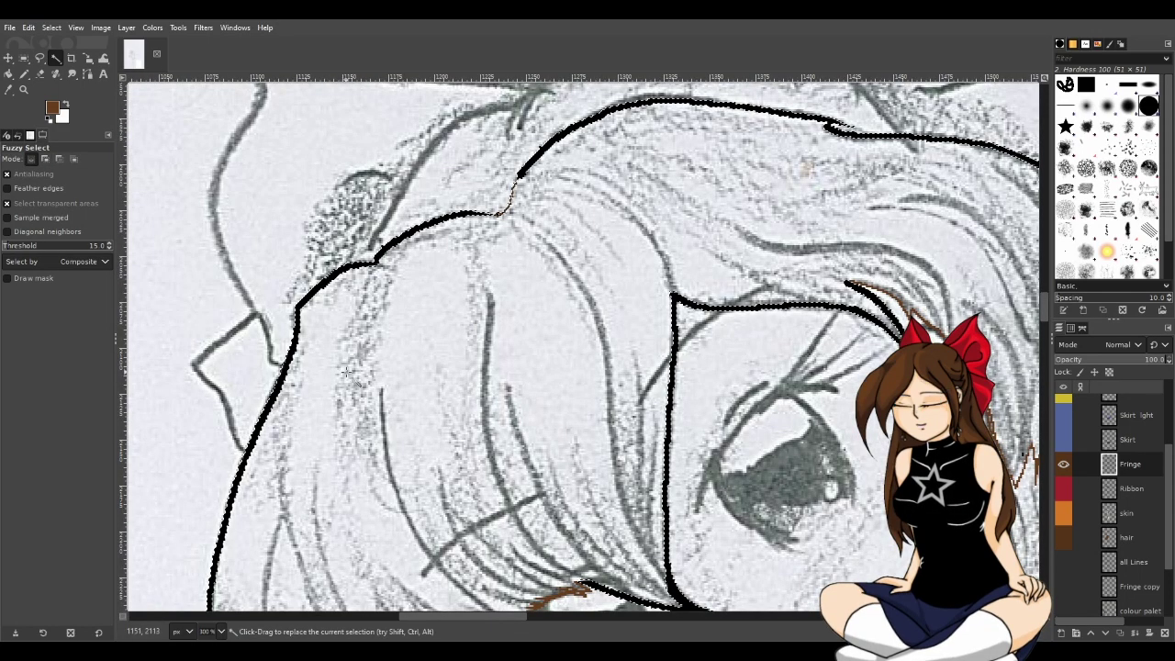
scroll(341, 370, "down", 5)
left_click(375, 304, "shift")
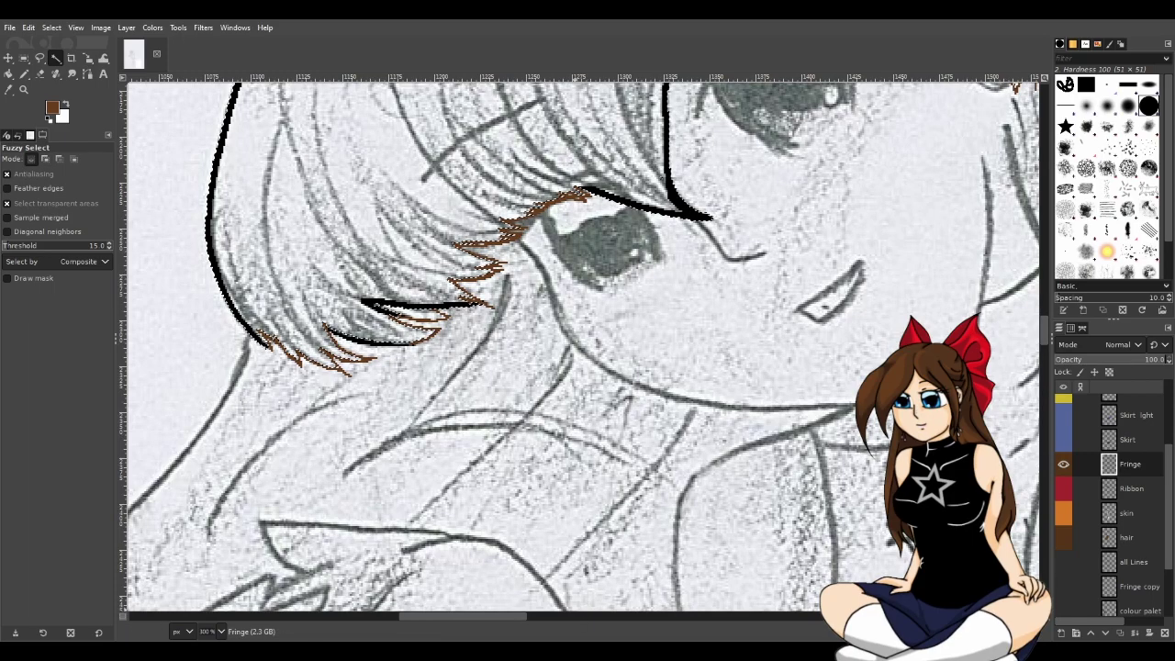
Add the small enclosed gaps between the brown strand lines around the ear to the selection.
scroll(524, 617, "right", 5)
scroll(542, 380, "up", 5)
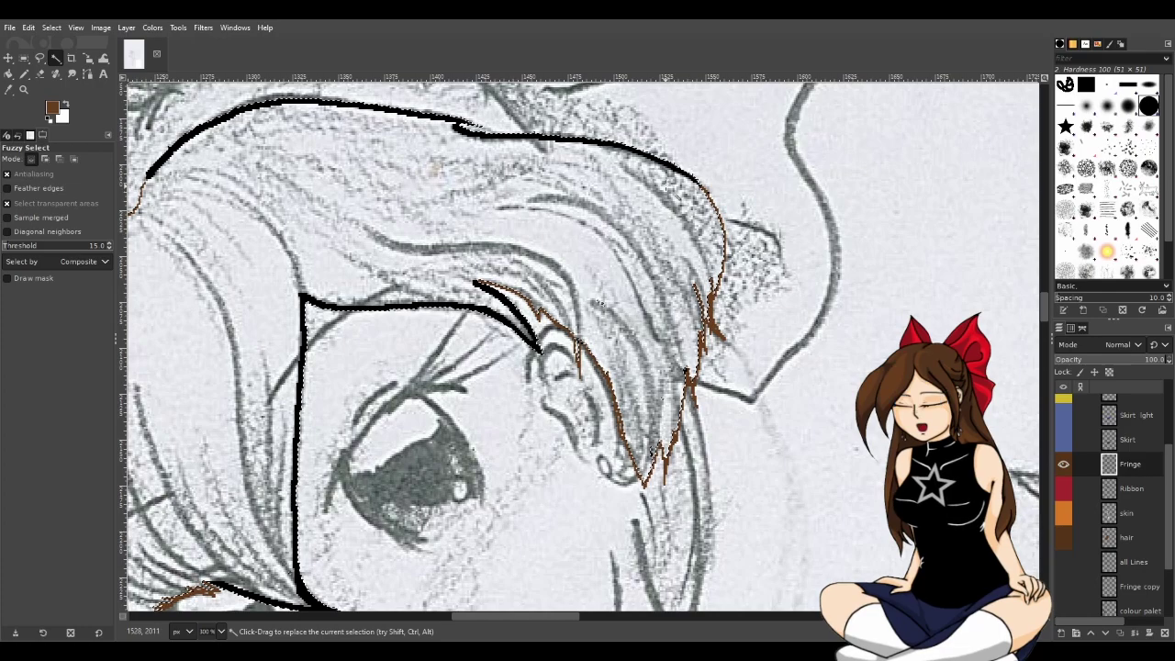
scroll(713, 354, "up", 2)
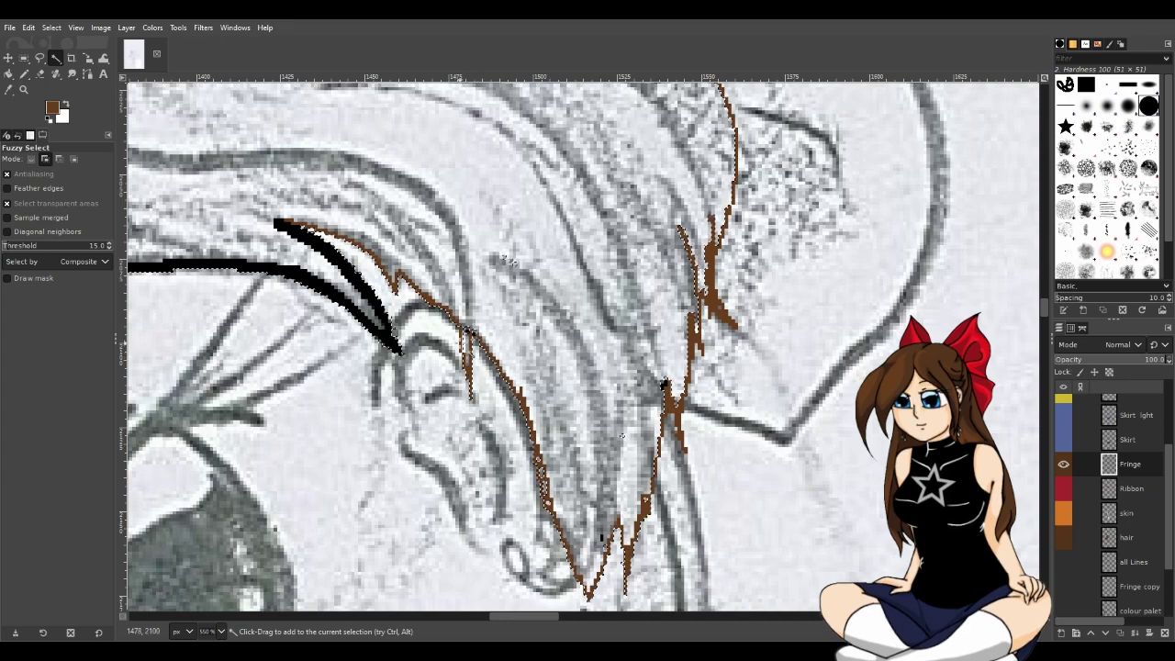
key("shift")
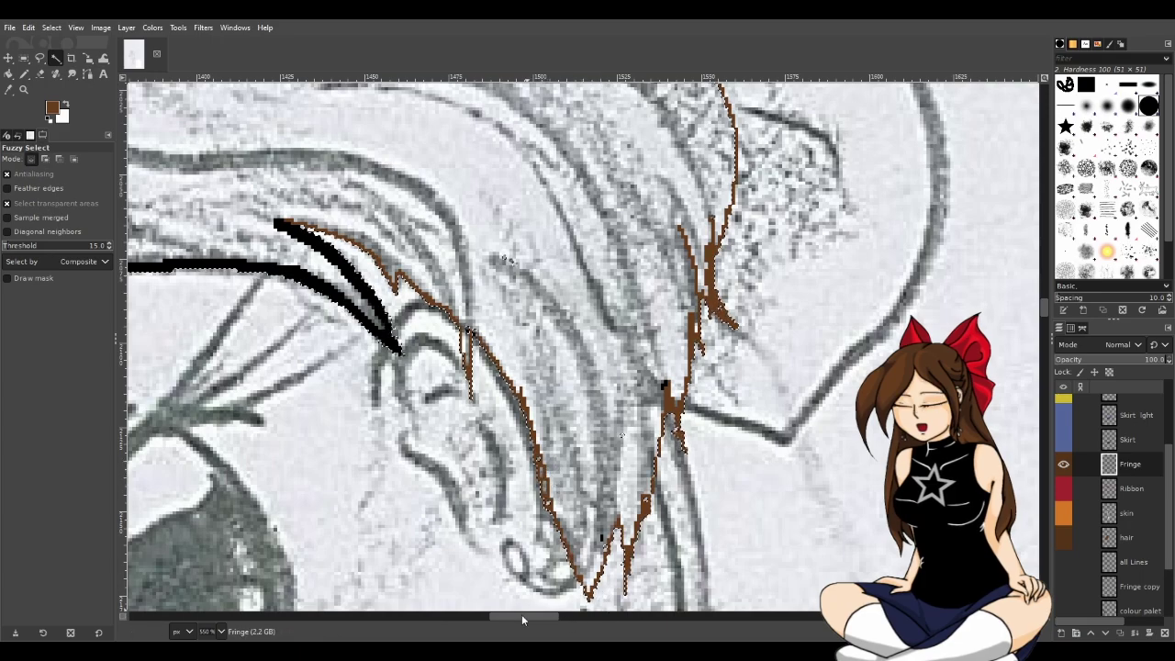
Add the tiny gap where the outer black outline meets the first brown tip of the lower fringe to the selection.
scroll(521, 614, "left", 10)
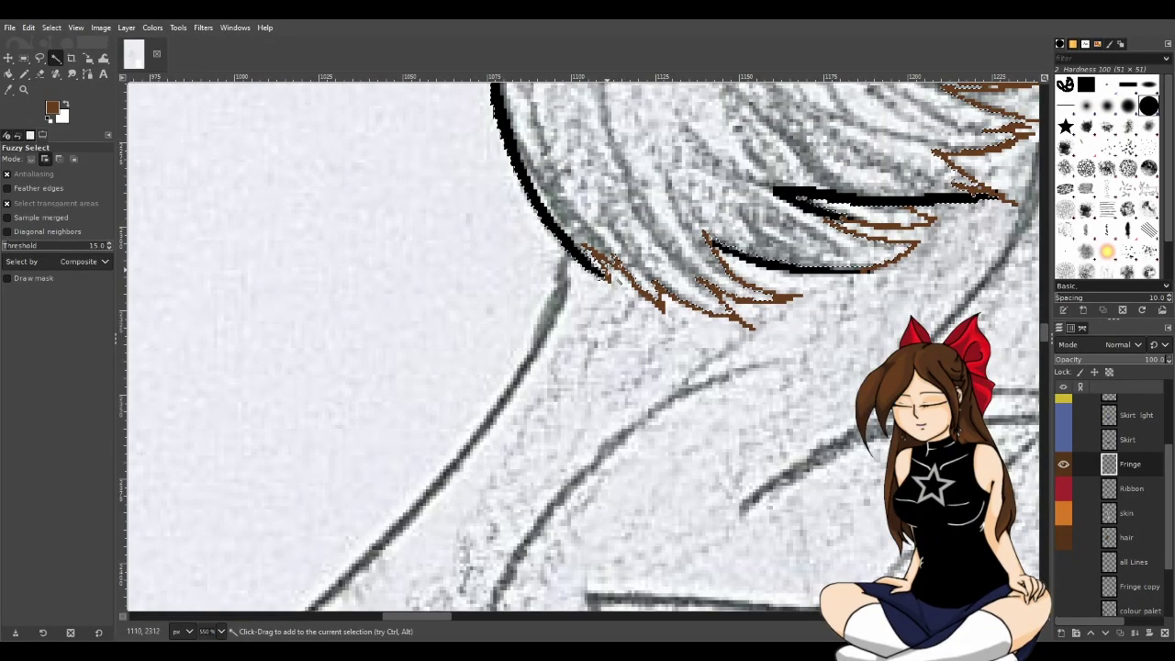
left_click_drag(604, 266, 601, 266)
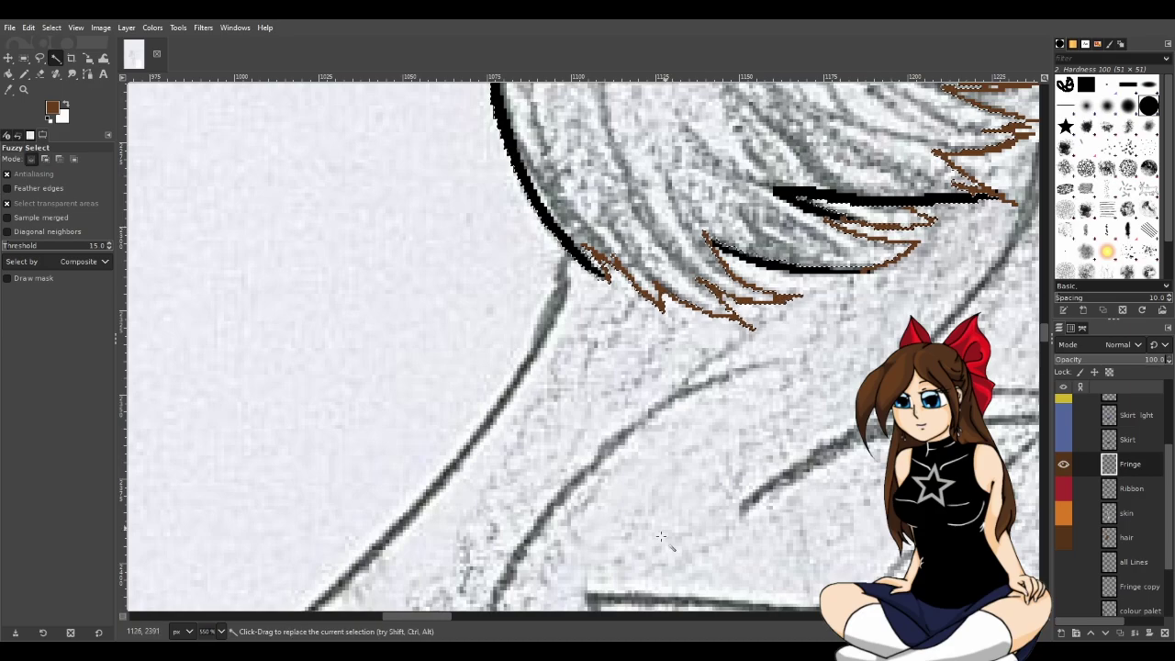
left_click_drag(437, 618, 467, 620)
scroll(615, 473, "up", 5)
key("shift")
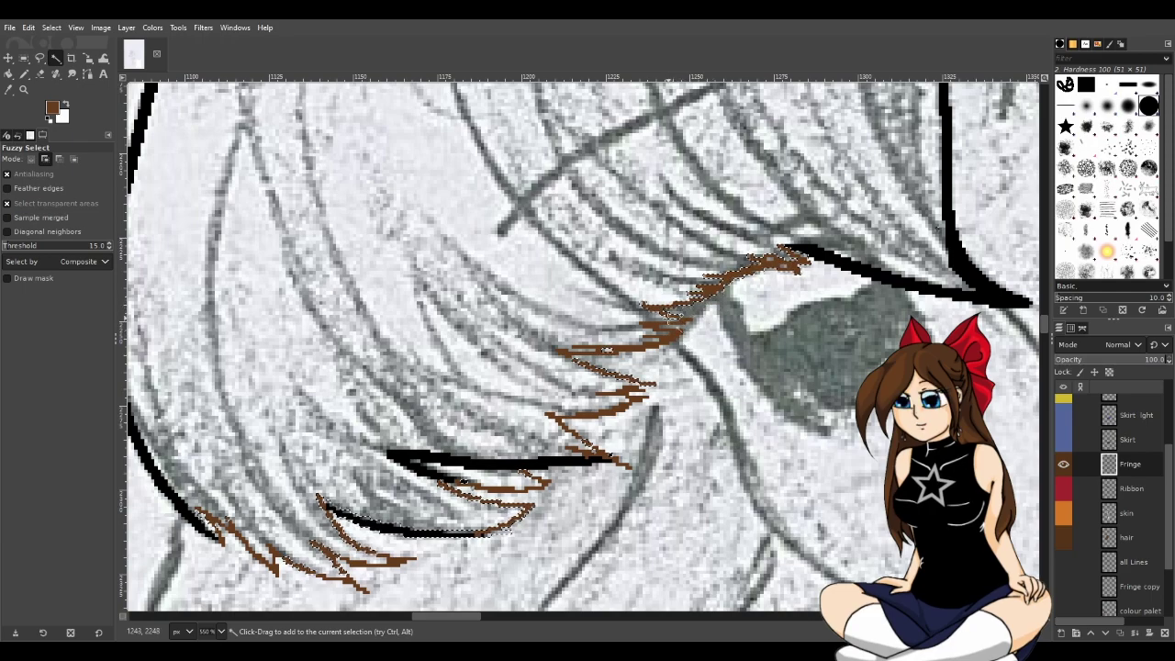
scroll(703, 316, "down", 6)
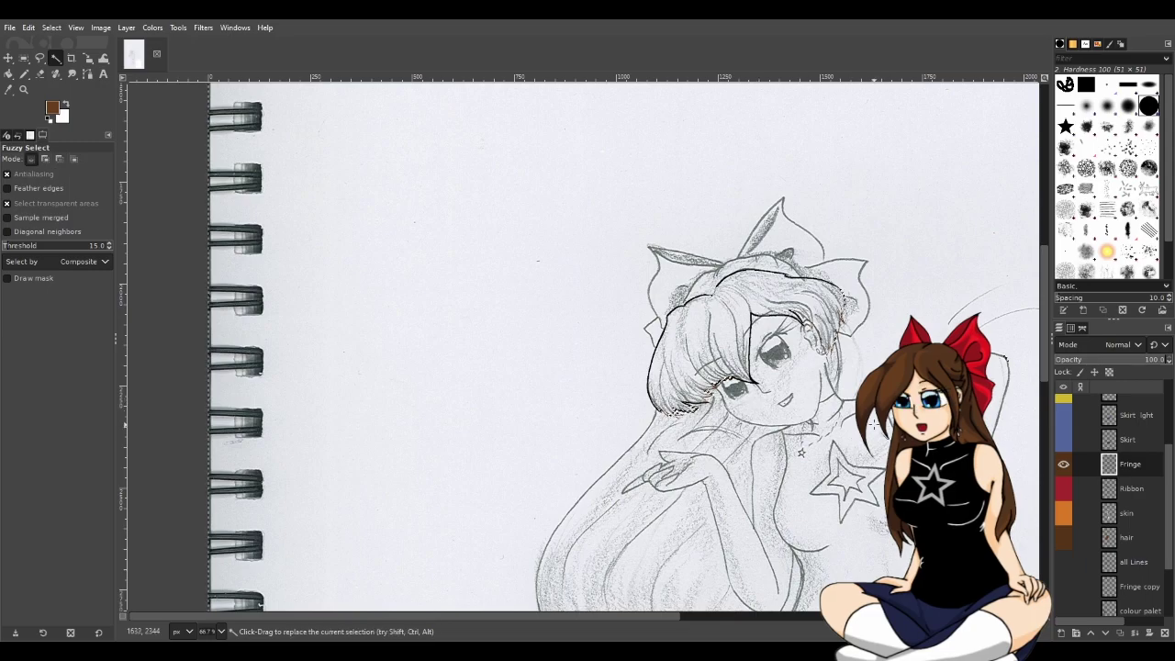
scroll(780, 413, "down", 8)
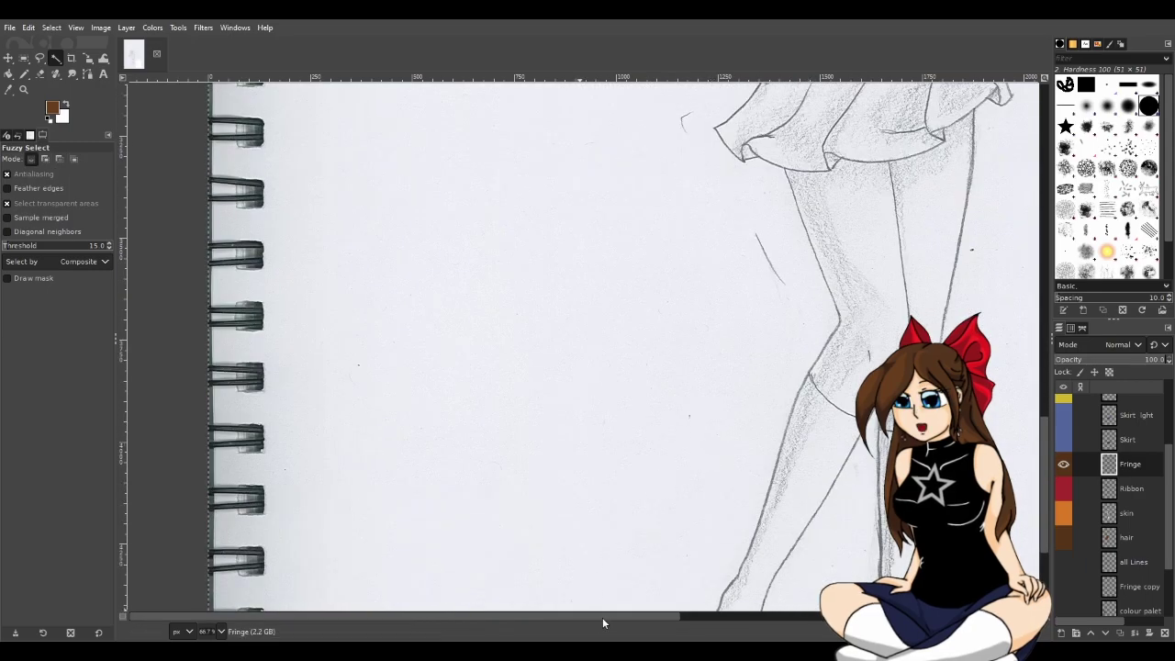
scroll(601, 617, "right", 3)
scroll(581, 522, "up", 3)
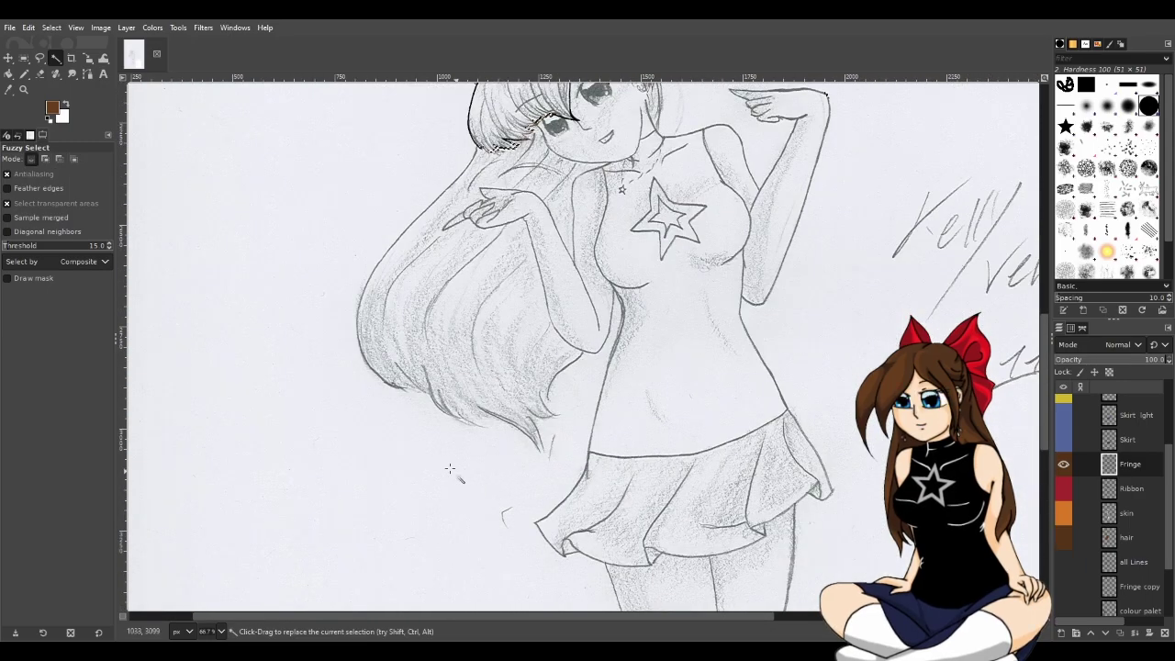
scroll(526, 428, "up", 3)
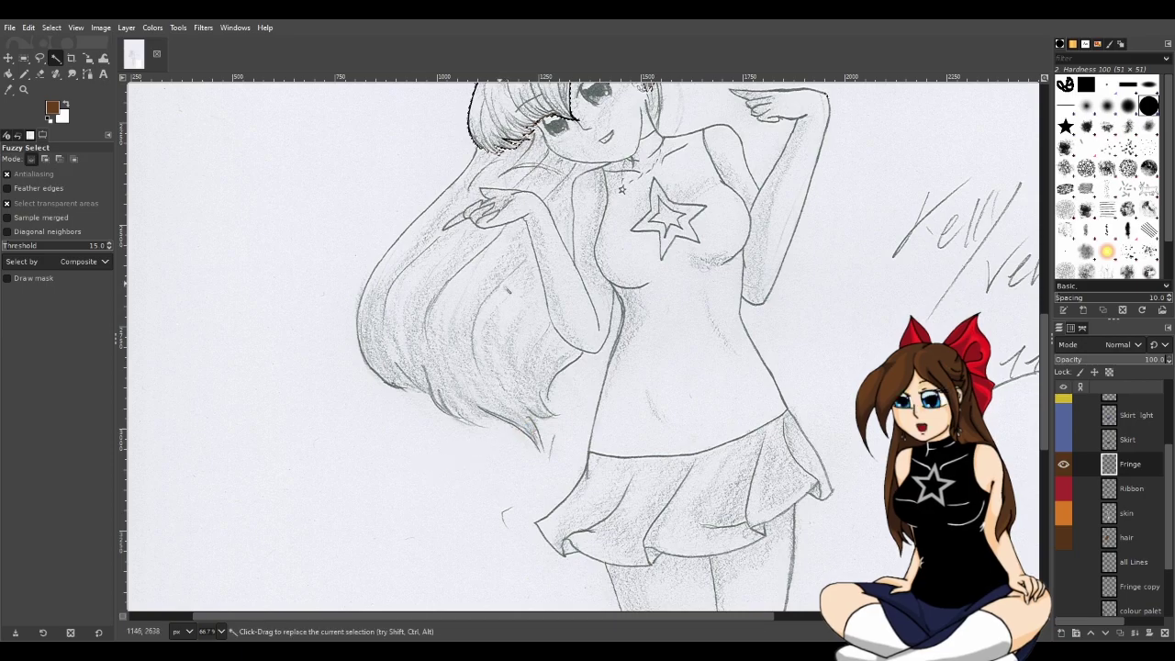
Extend the selection into the small pockets along the brown strand tips below the half-covered eye.
scroll(561, 340, "up", 3, "ctrl")
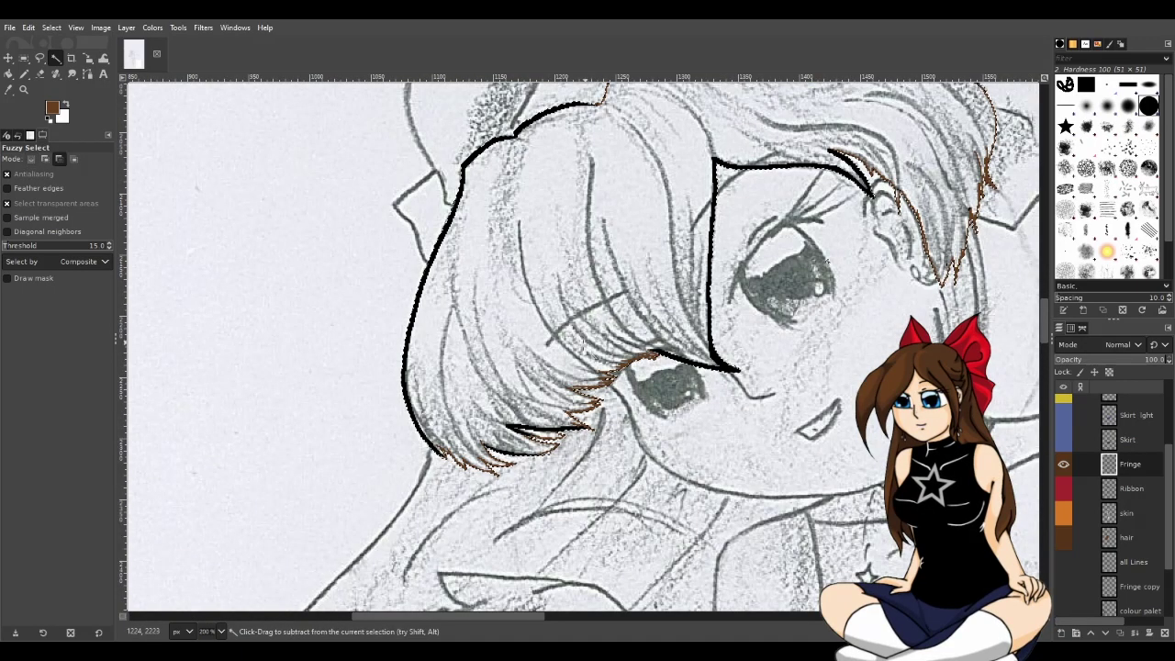
scroll(560, 339, "up", 2, "ctrl")
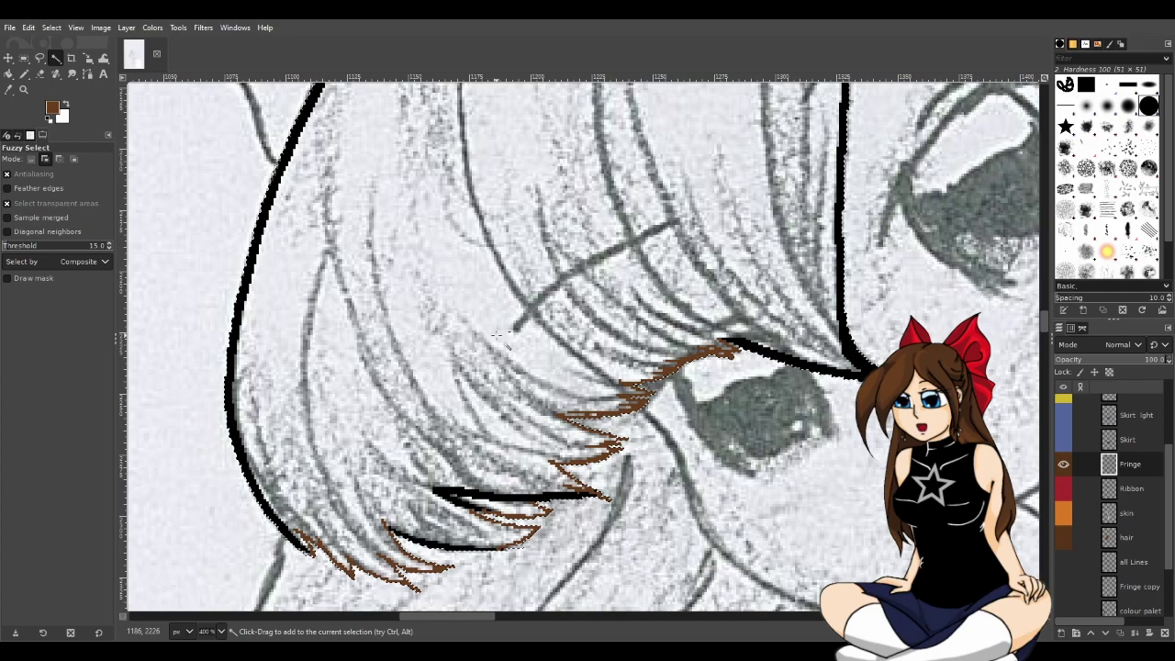
scroll(503, 566, "down", 3)
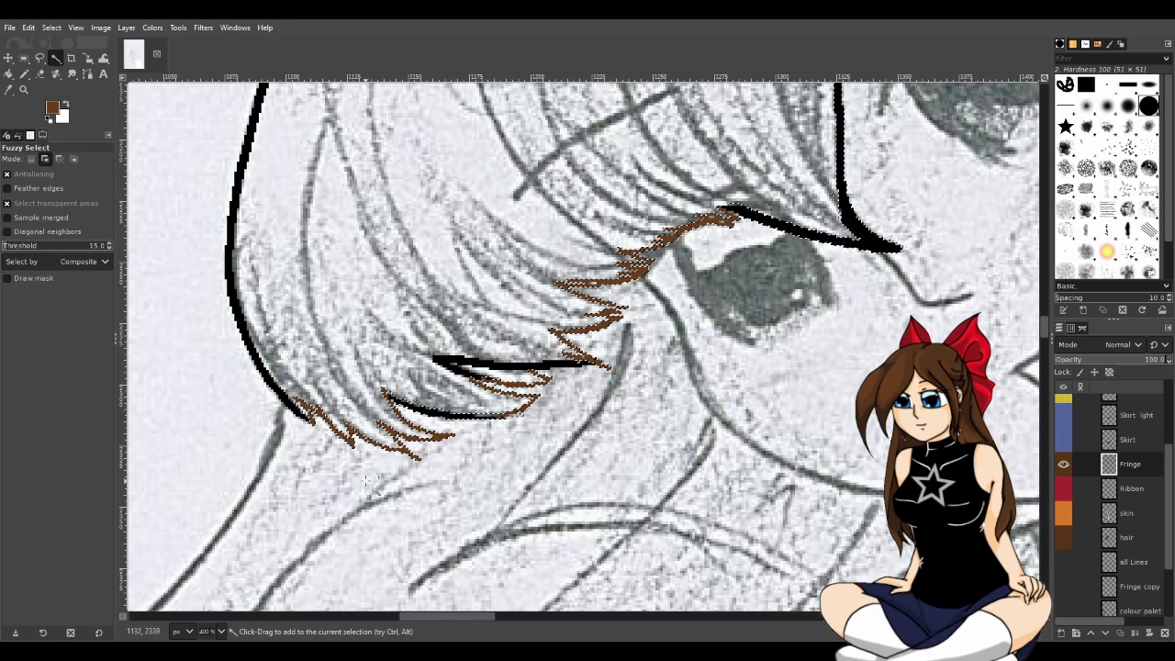
scroll(395, 422, "up", 1)
scroll(367, 459, "down", 1)
scroll(385, 470, "left", 5)
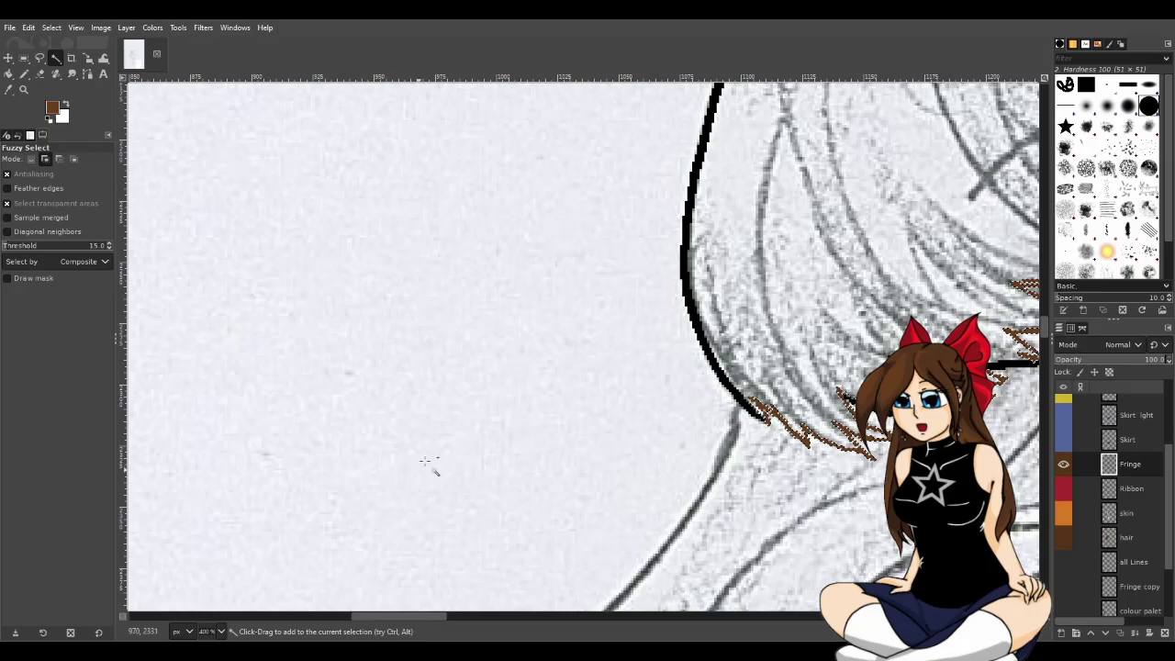
scroll(671, 556, "down", 2)
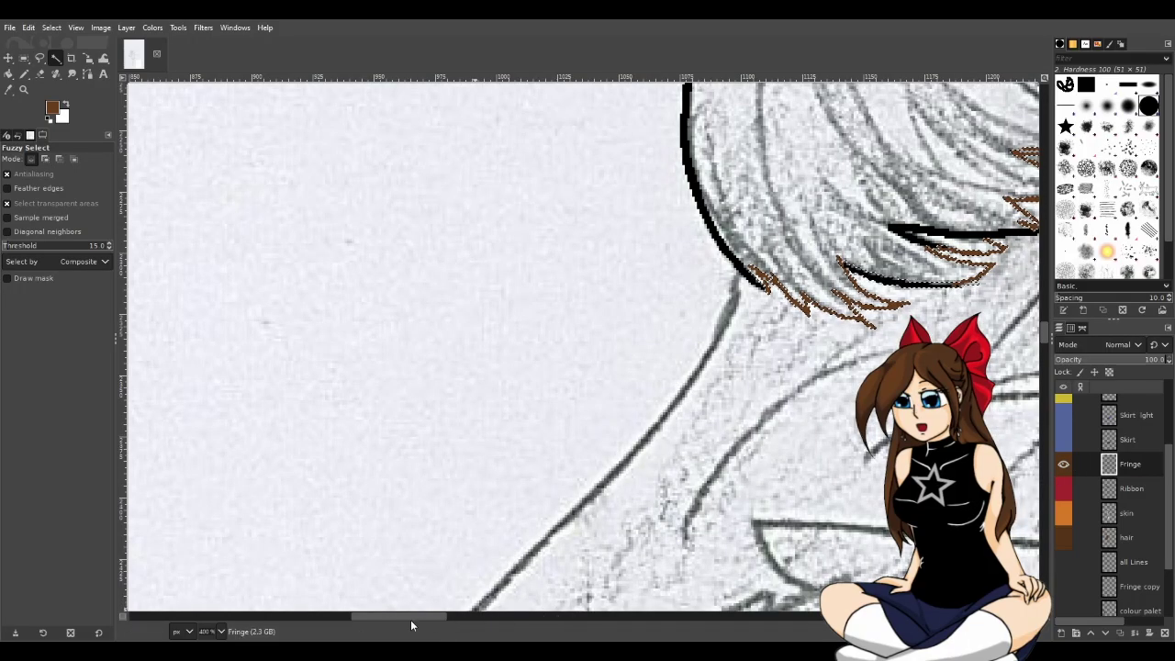
Add the remaining tiny gaps at the outermost brown tips and beside the lower black strand to the selection.
scroll(436, 285, "up", 2)
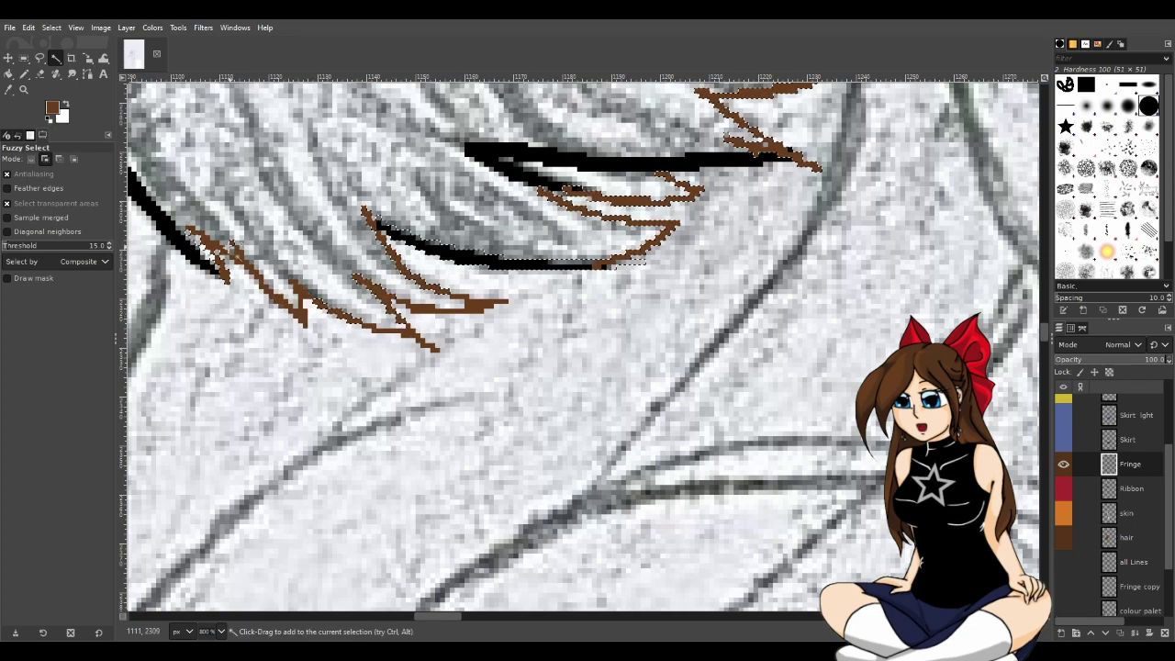
left_click_drag(195, 237, 196, 236)
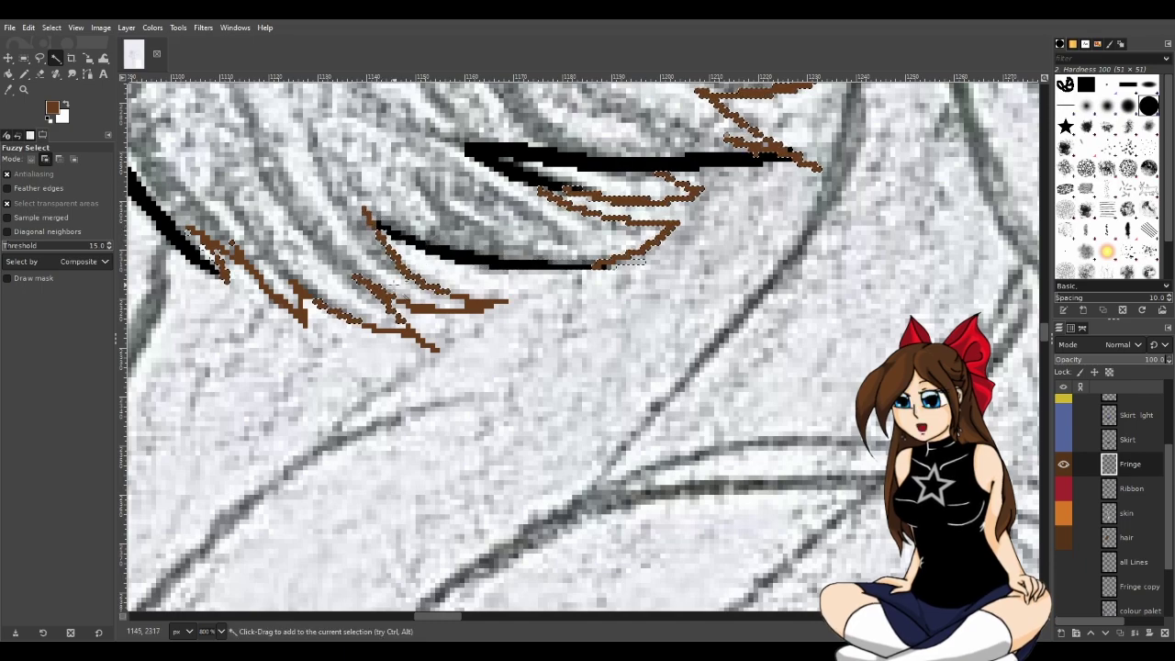
left_click_drag(401, 272, 400, 273)
key("shift")
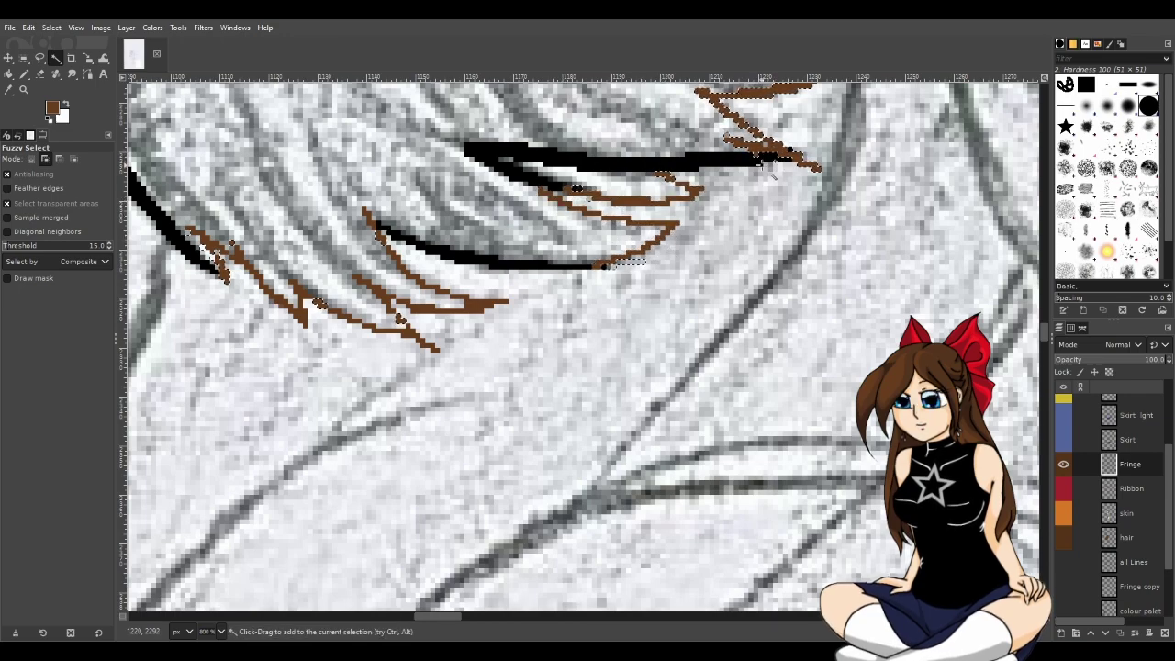
scroll(551, 496, "right", 10)
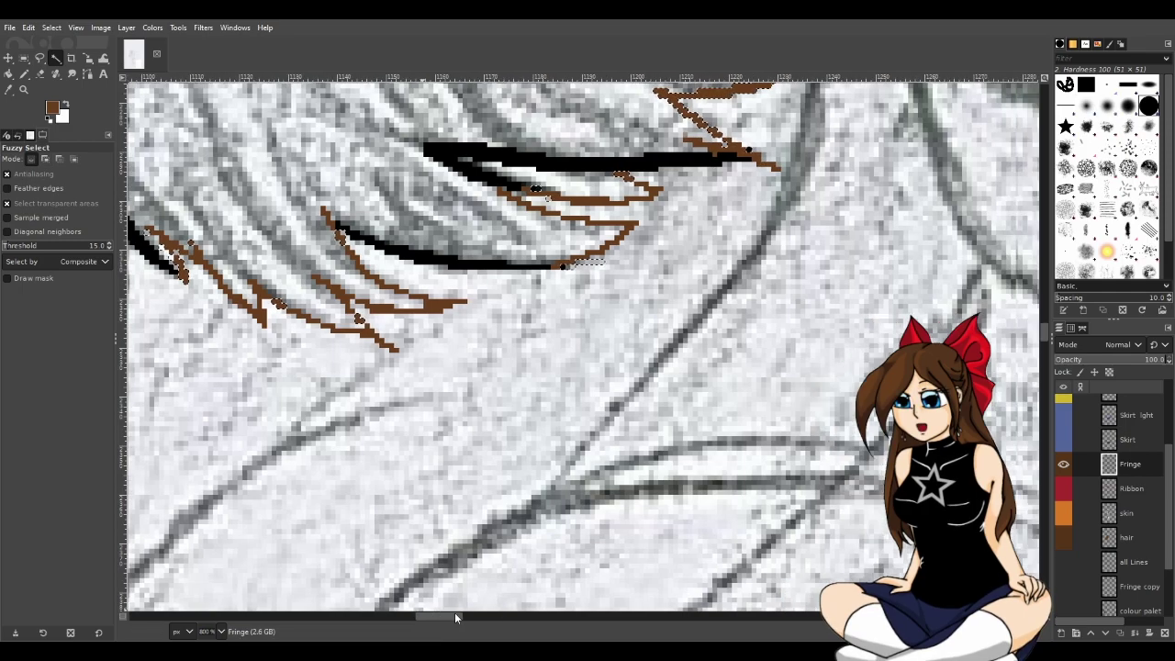
scroll(453, 500, "up", 2)
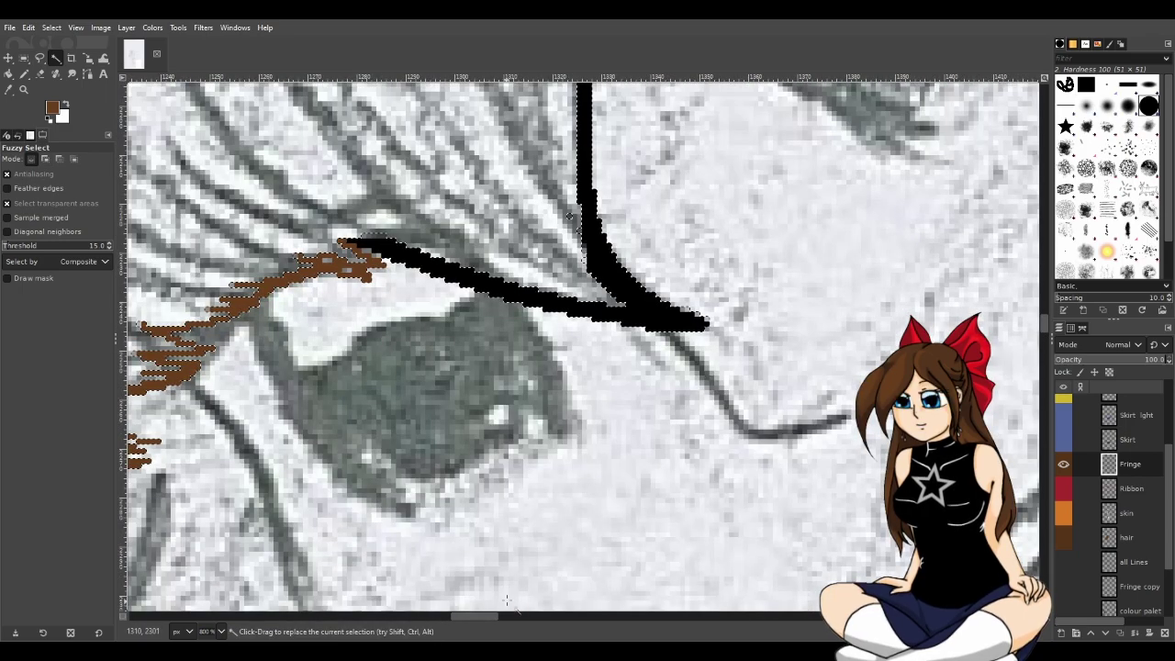
Add the black outline and the brown strand lines beside the half-covered eye to the selection.
left_click_drag(486, 615, 454, 615)
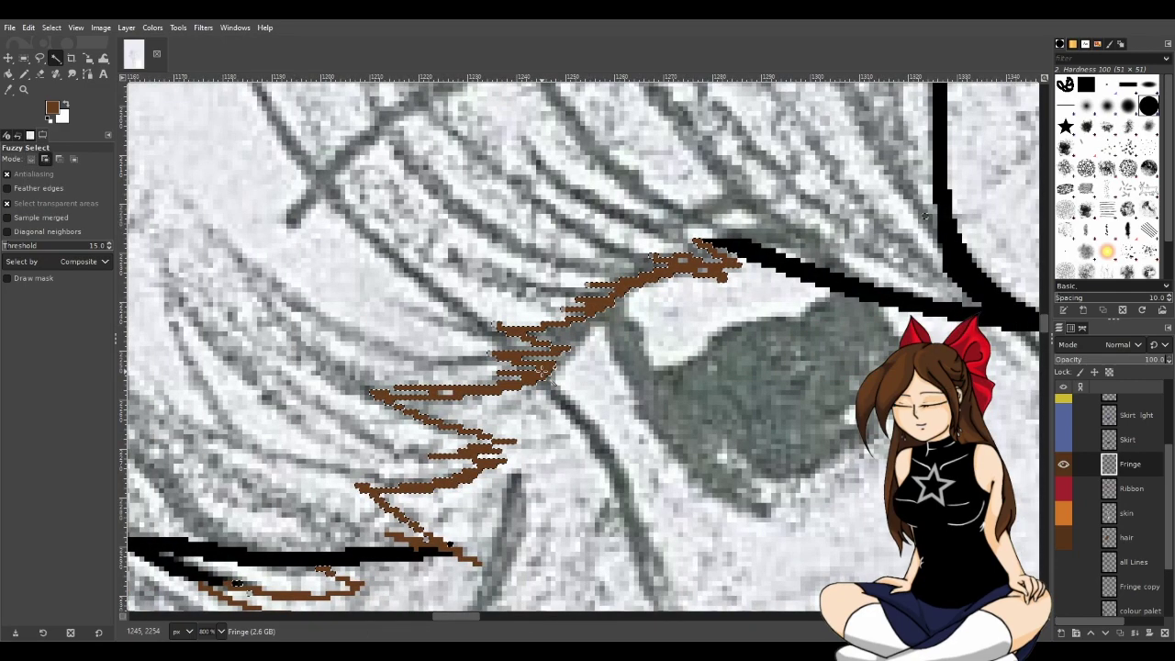
key("shift")
left_click(557, 332, "shift")
left_click(469, 451, "shift")
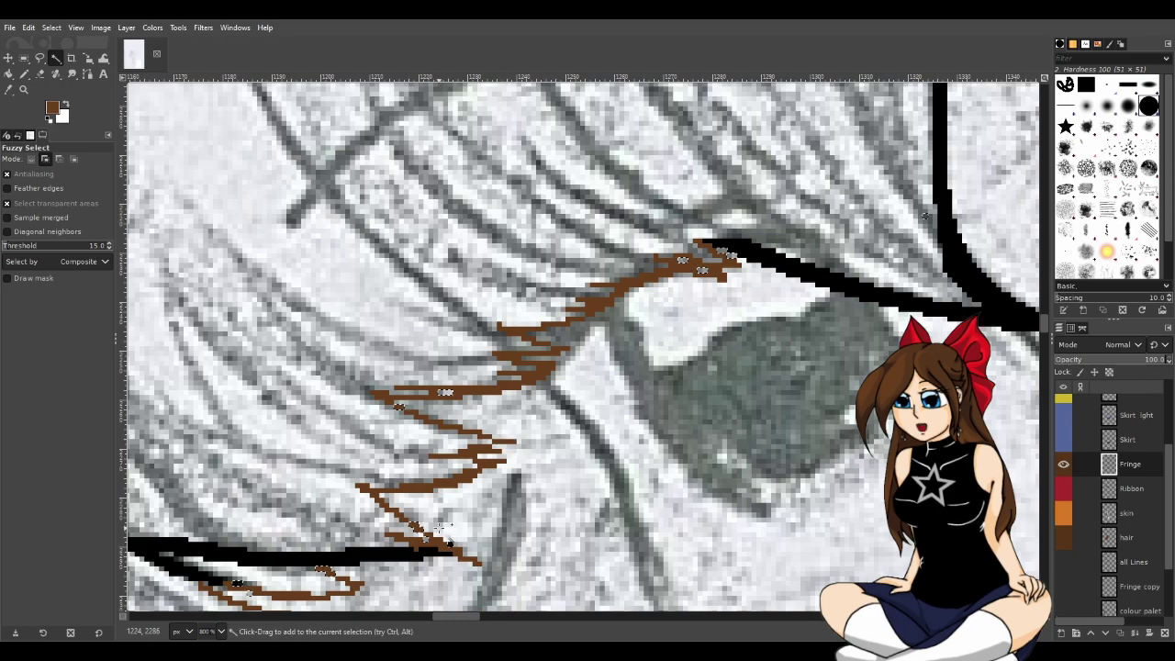
Add the brown strand lines around and below the ear to the selection.
left_click_drag(470, 623, 516, 619)
scroll(500, 492, "up", 10)
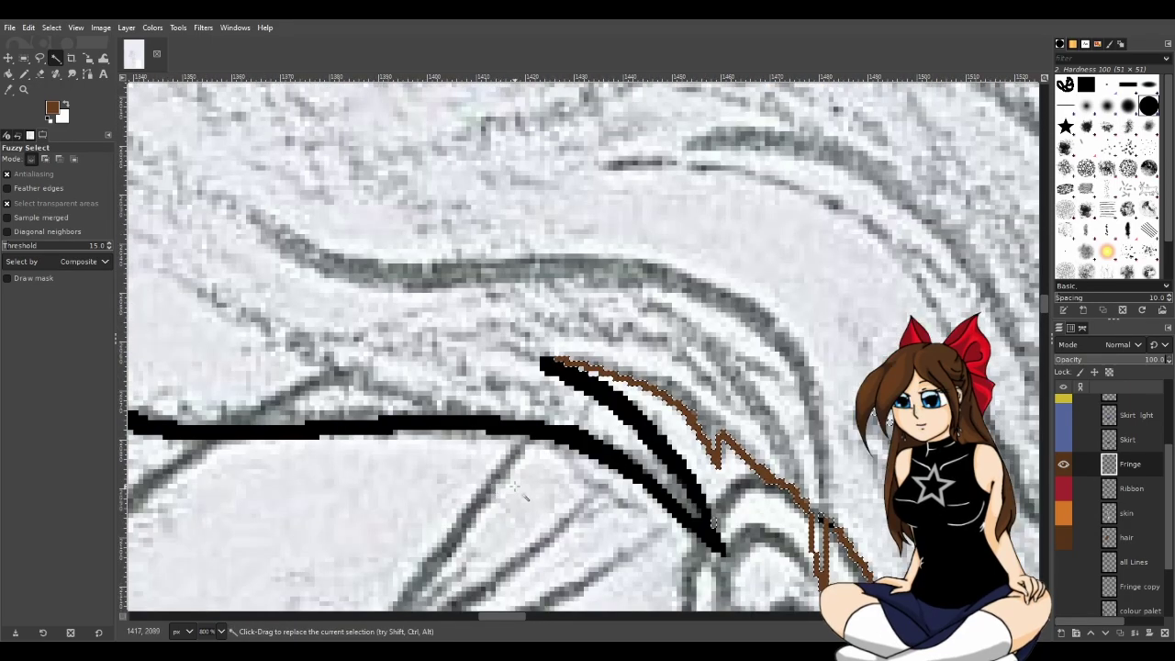
mouse_move(501, 615)
left_mouse_down()
mouse_move(473, 616)
mouse_move(580, 614)
mouse_move(514, 619)
left_mouse_up()
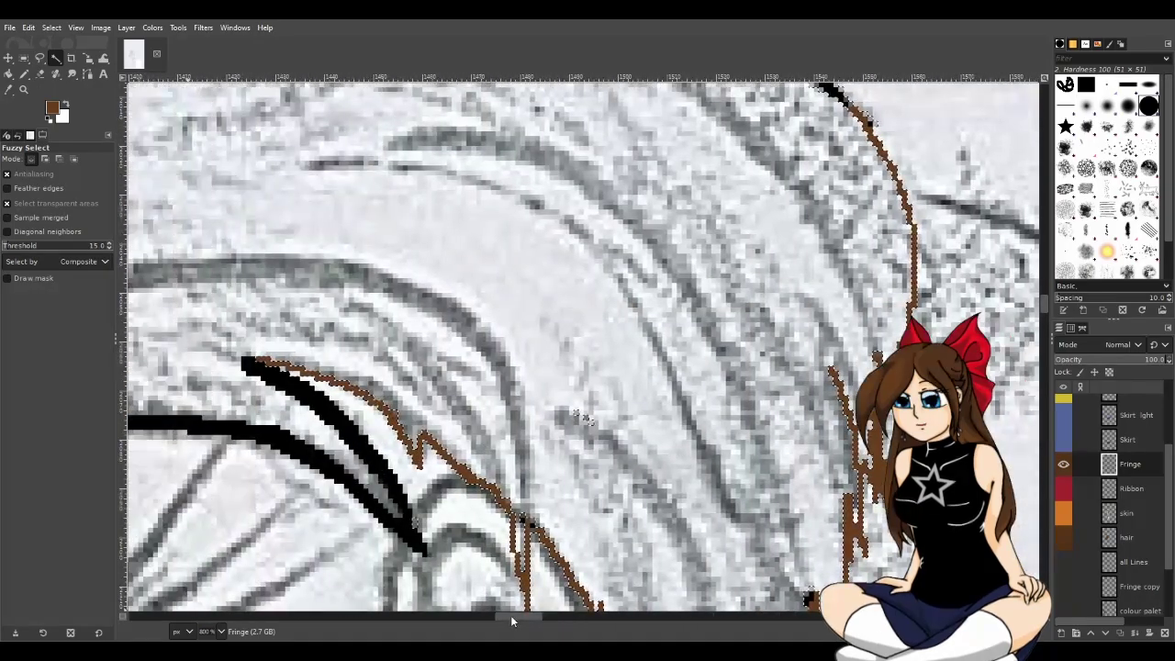
scroll(579, 284, "down", 3)
scroll(578, 284, "down", 3)
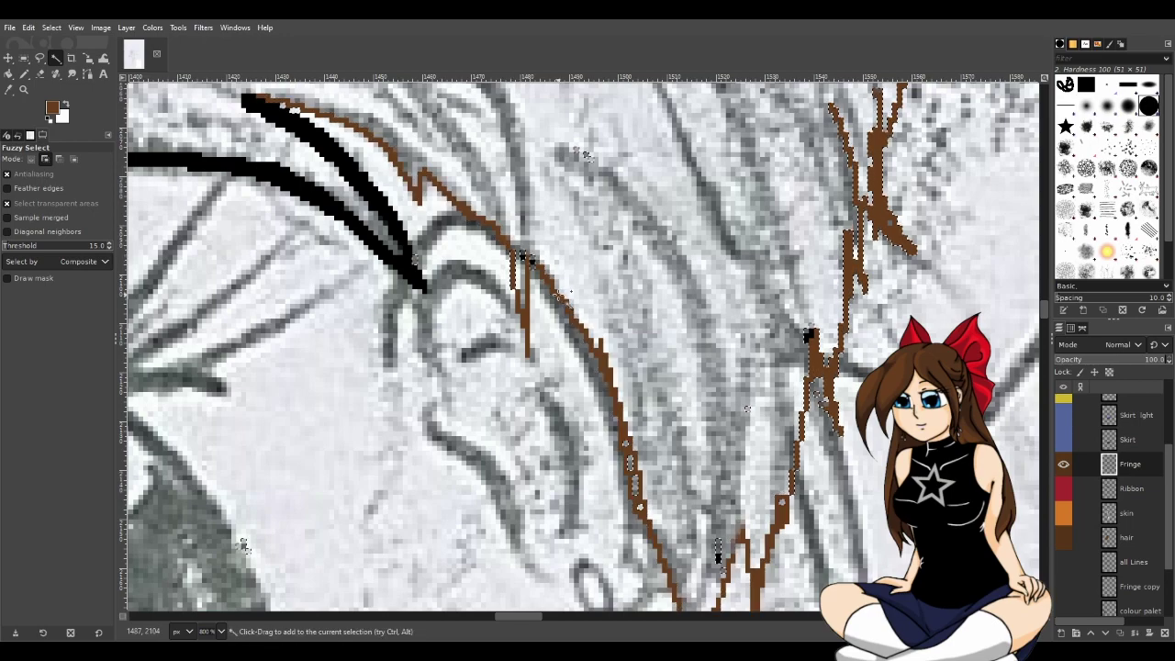
scroll(585, 156, "down", 3)
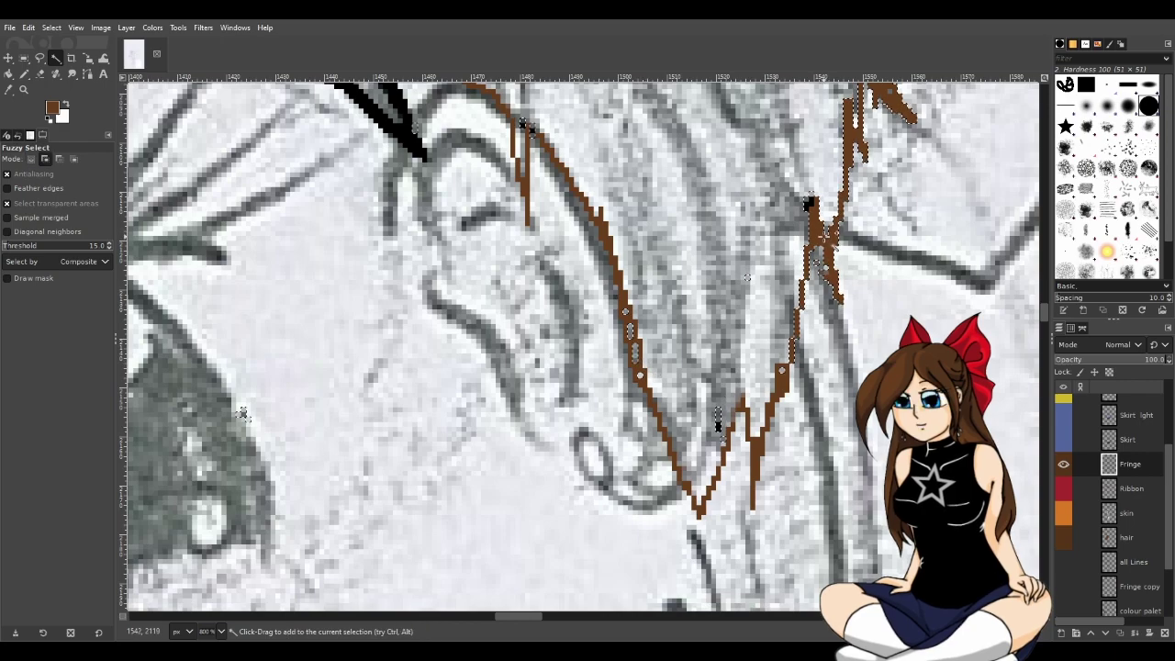
key("shift")
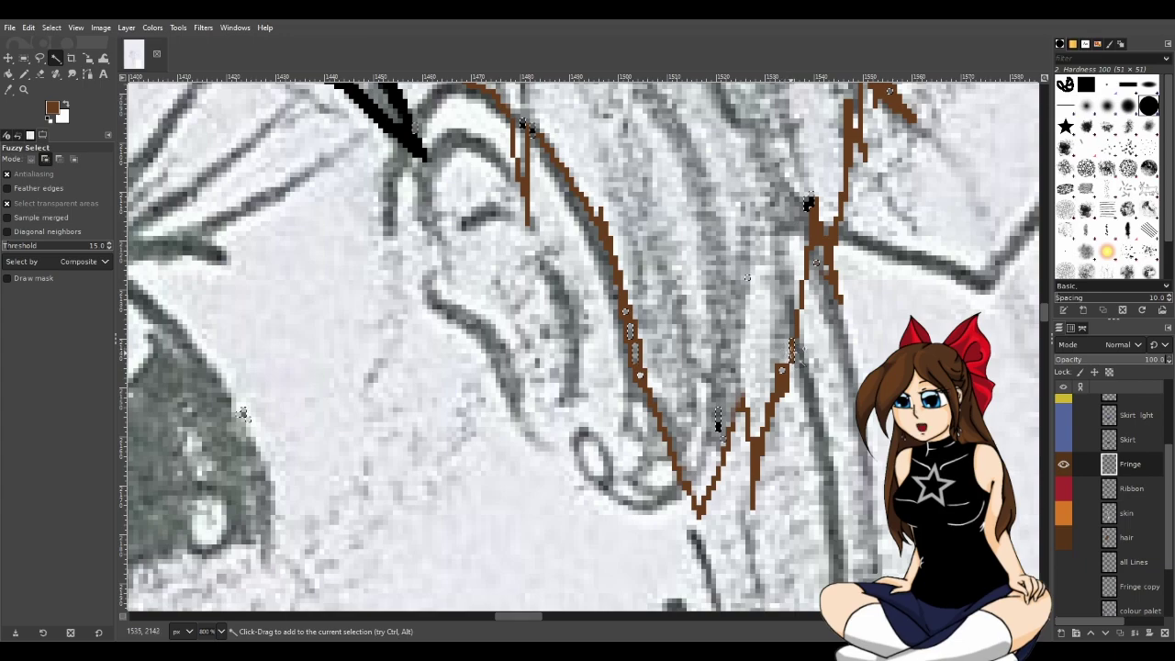
Add the black outline across the top of the fringe to the selection.
left_click_drag(531, 617, 541, 613)
scroll(592, 466, "up", 5)
scroll(592, 466, "up", 10)
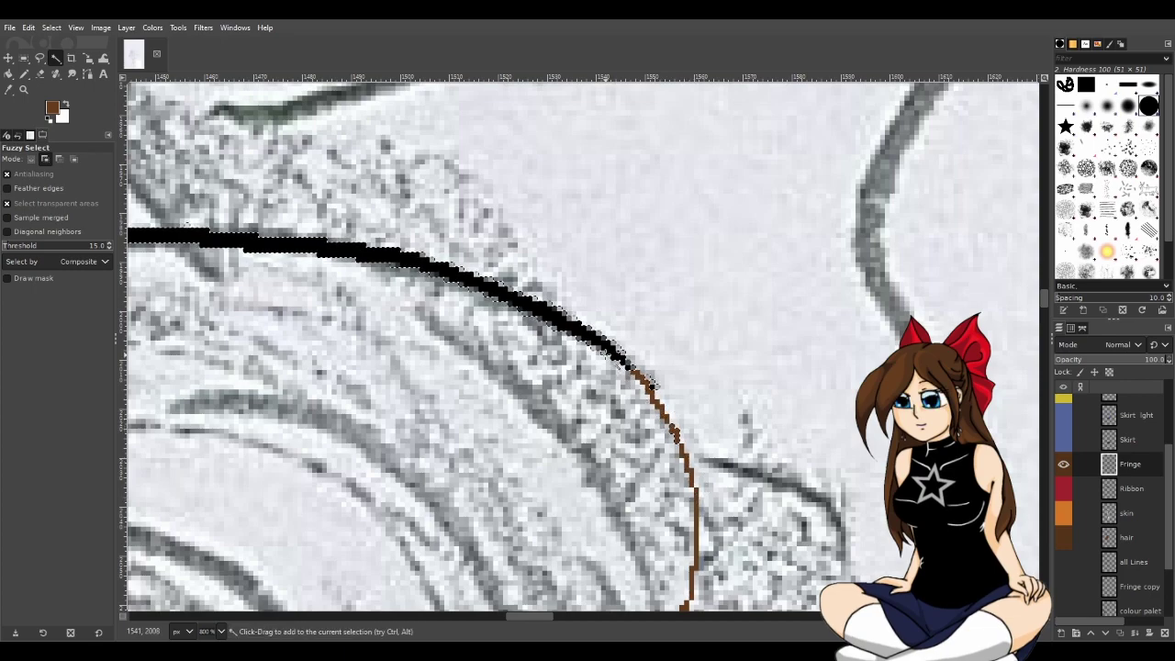
left_click_drag(532, 615, 469, 610)
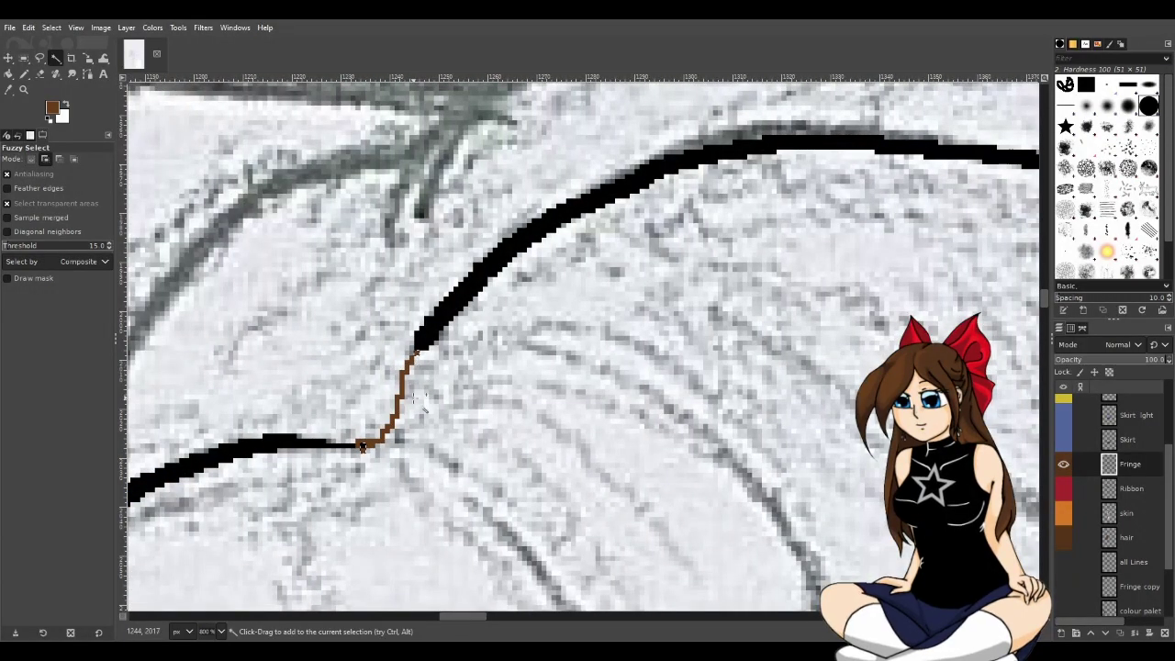
scroll(401, 466, "down", 5)
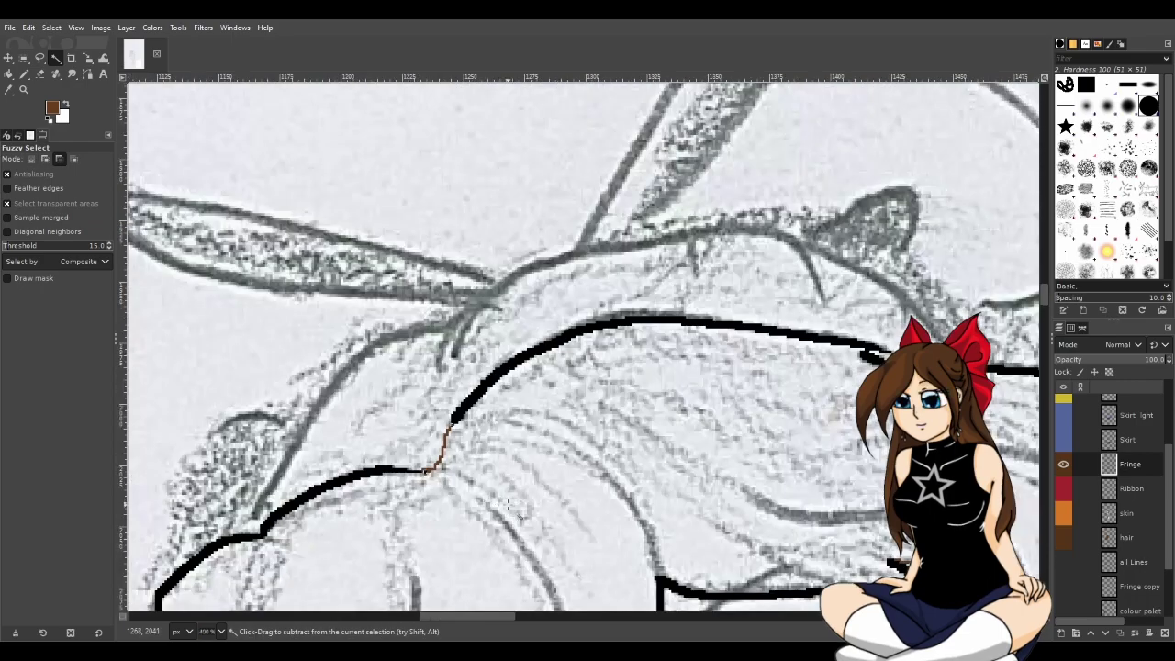
scroll(542, 496, "down", 1)
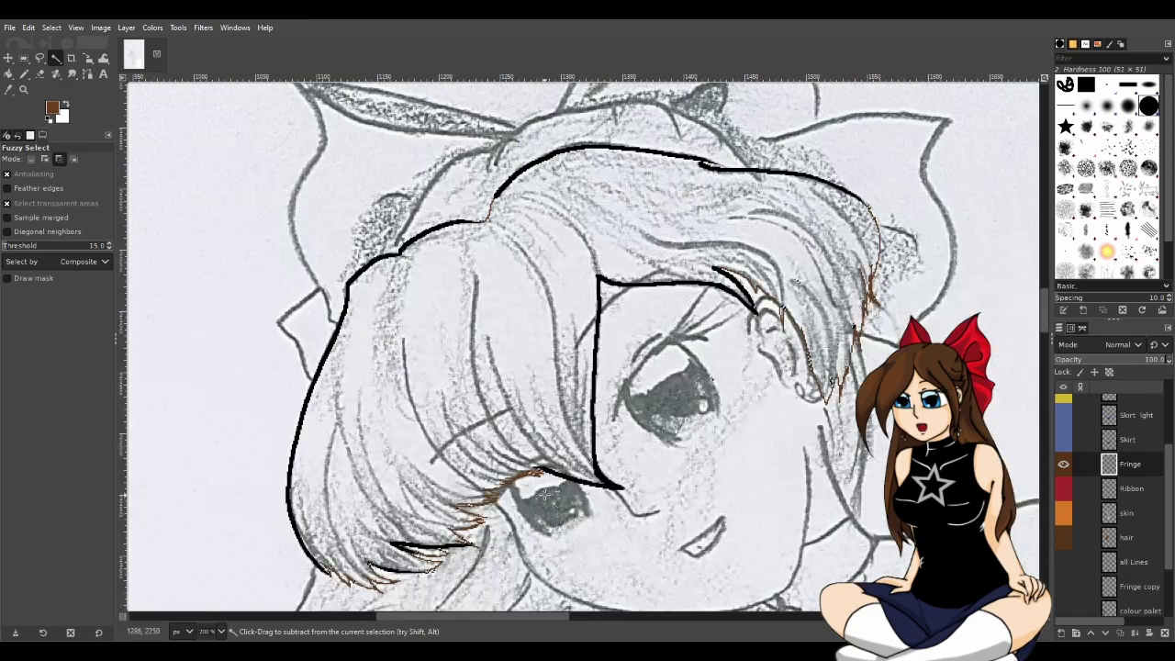
Try painting the selected fringe brown with a Pencil stroke at size 369.
left_click(24, 74)
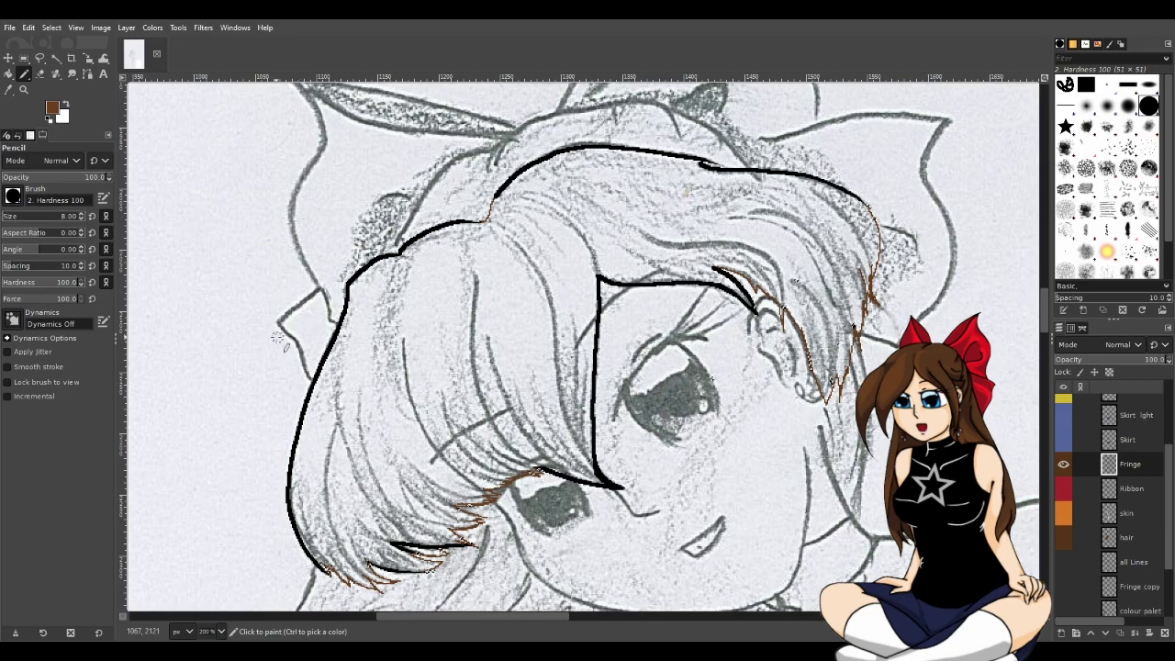
scroll(410, 379, "down", 3)
scroll(408, 378, "down", 2)
mouse_move(394, 362)
left_mouse_down()
mouse_move(546, 252)
mouse_move(555, 287)
left_mouse_up()
key("ctrl+z")
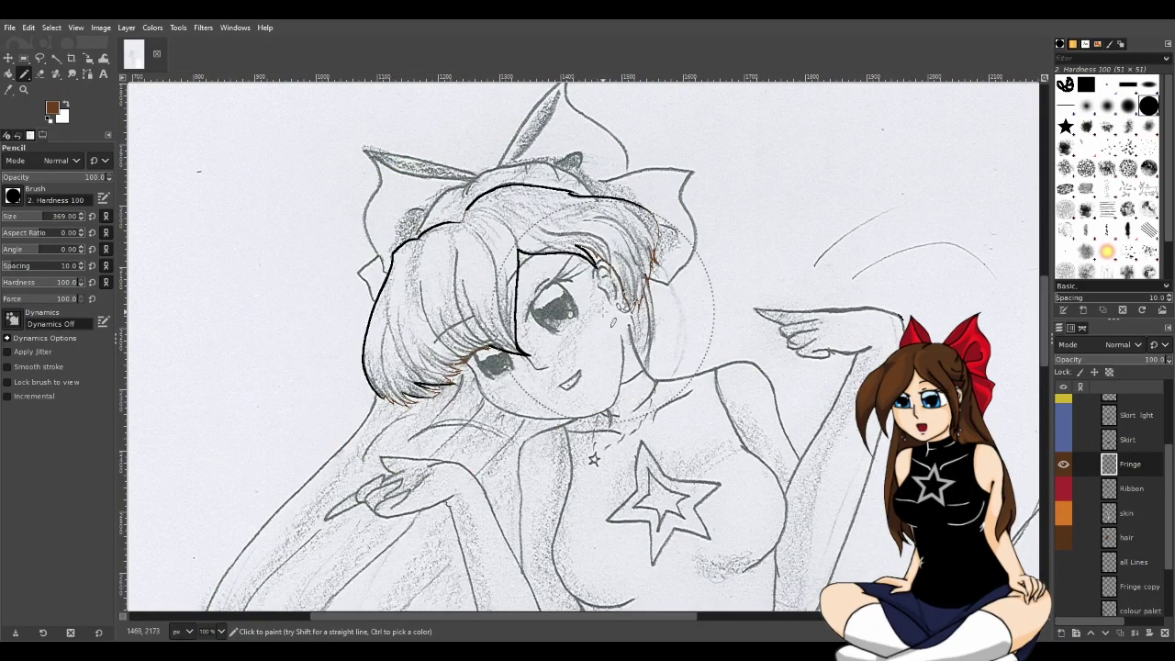
scroll(390, 406, "up", 4)
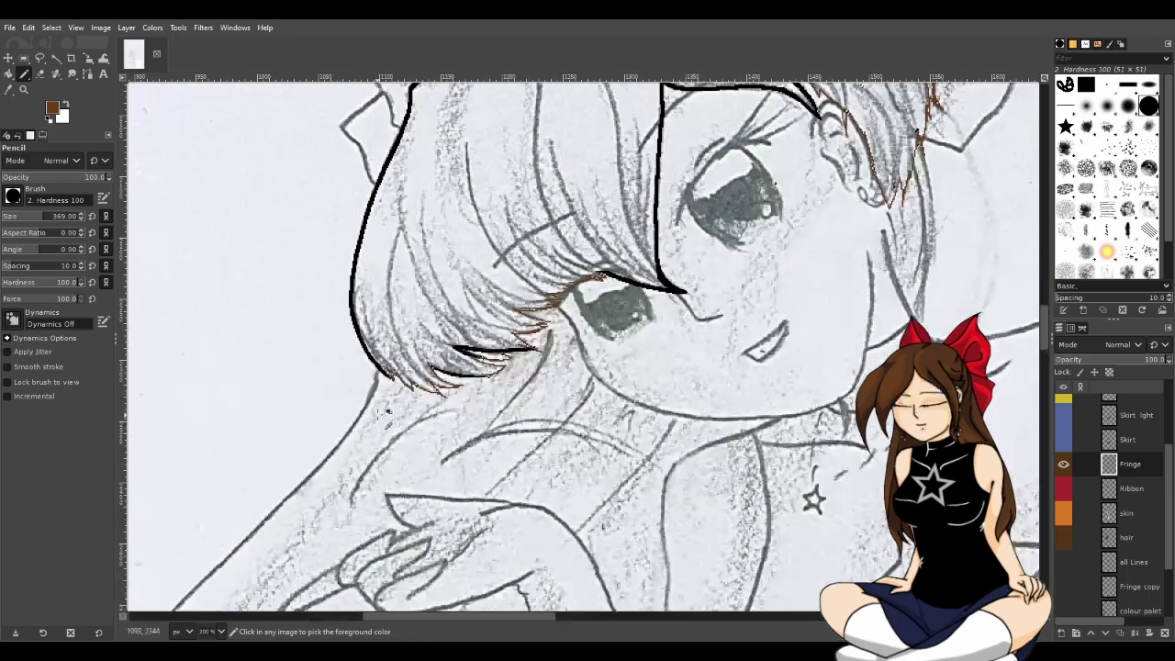
scroll(399, 416, "down", 6)
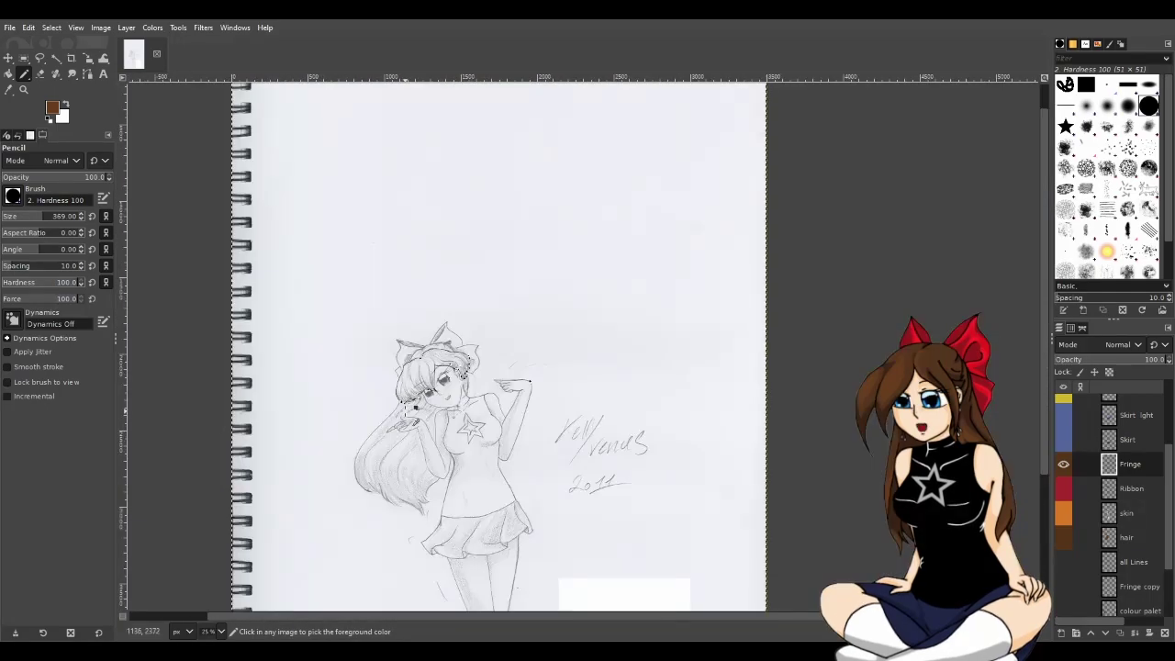
Clear the current selection and select the fringe interior anew with Fuzzy Select.
left_click(56, 57)
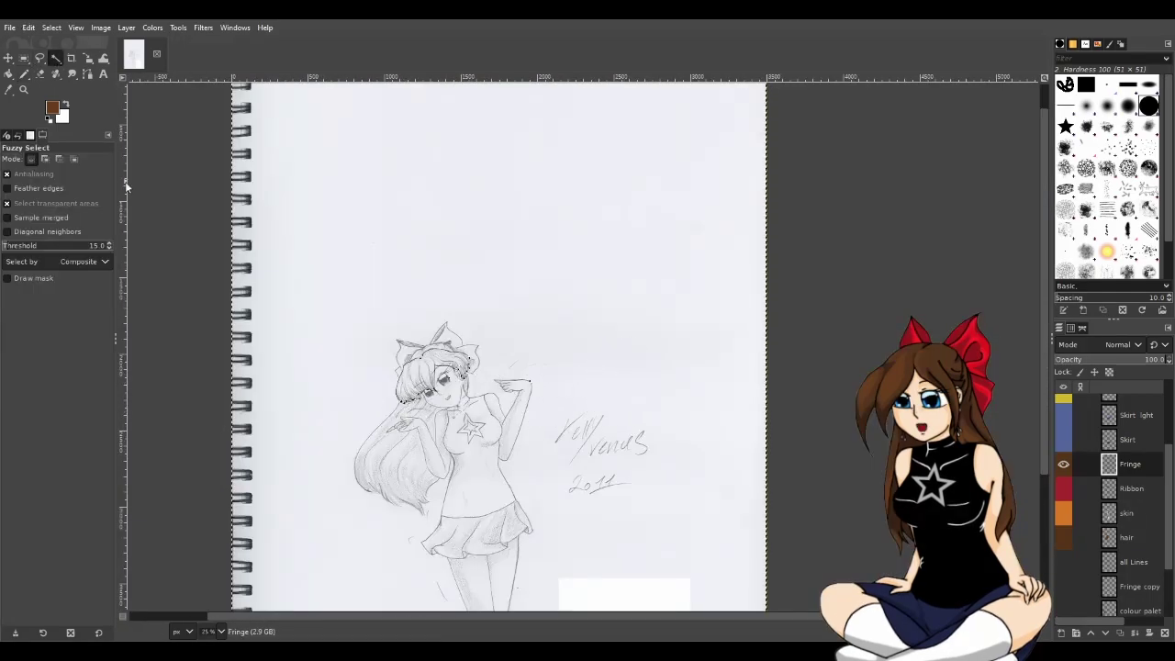
scroll(372, 428, "left", 3)
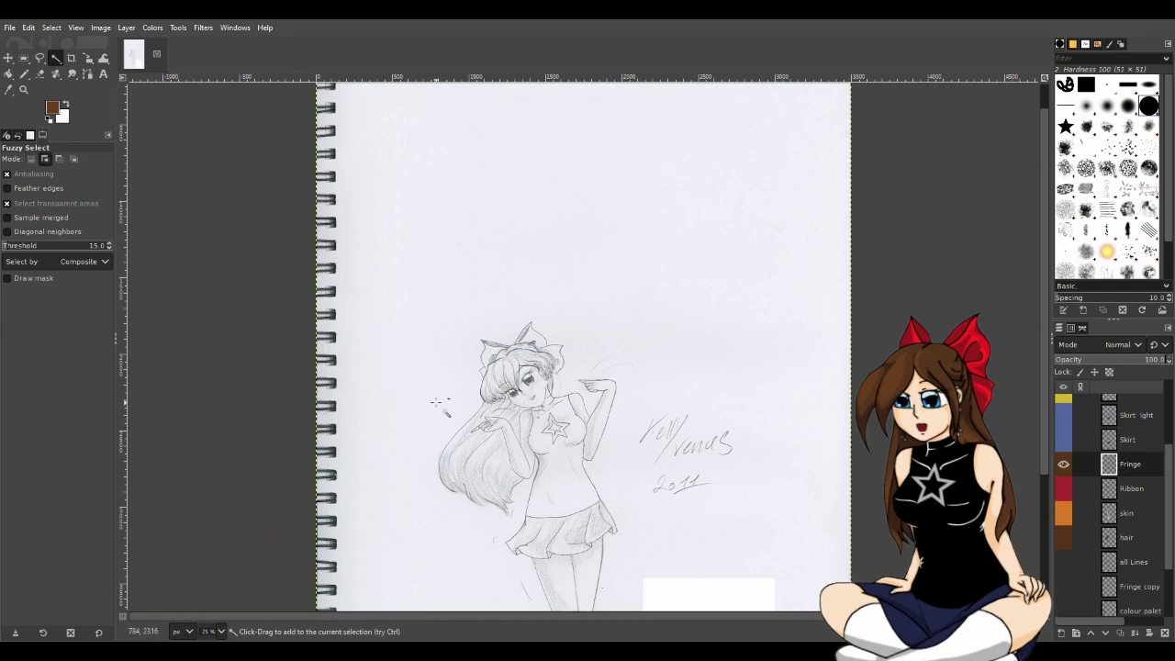
scroll(549, 434, "up", 6)
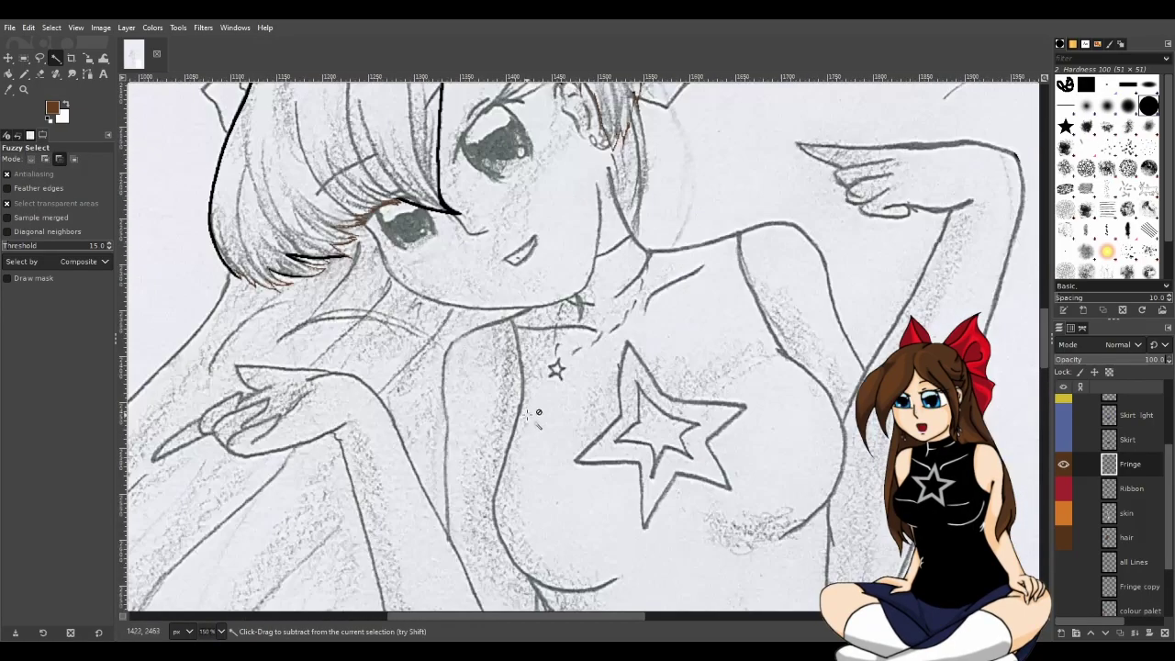
scroll(328, 204, "up", 3)
scroll(333, 260, "up", 5)
scroll(360, 301, "down", 5)
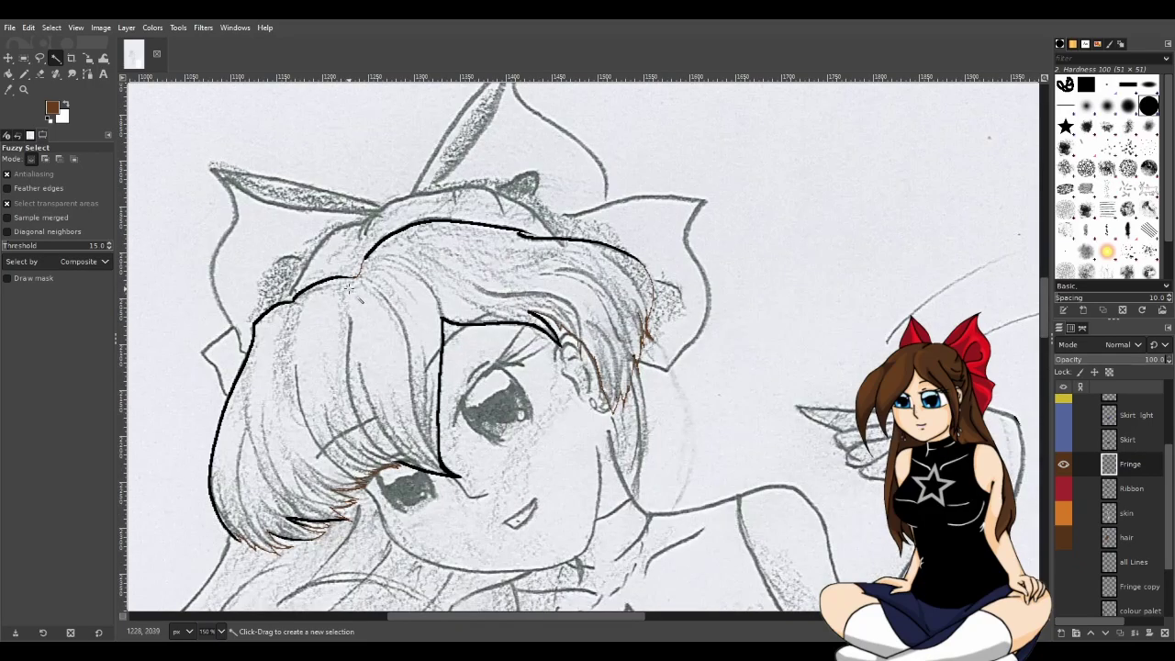
scroll(367, 353, "up", 1)
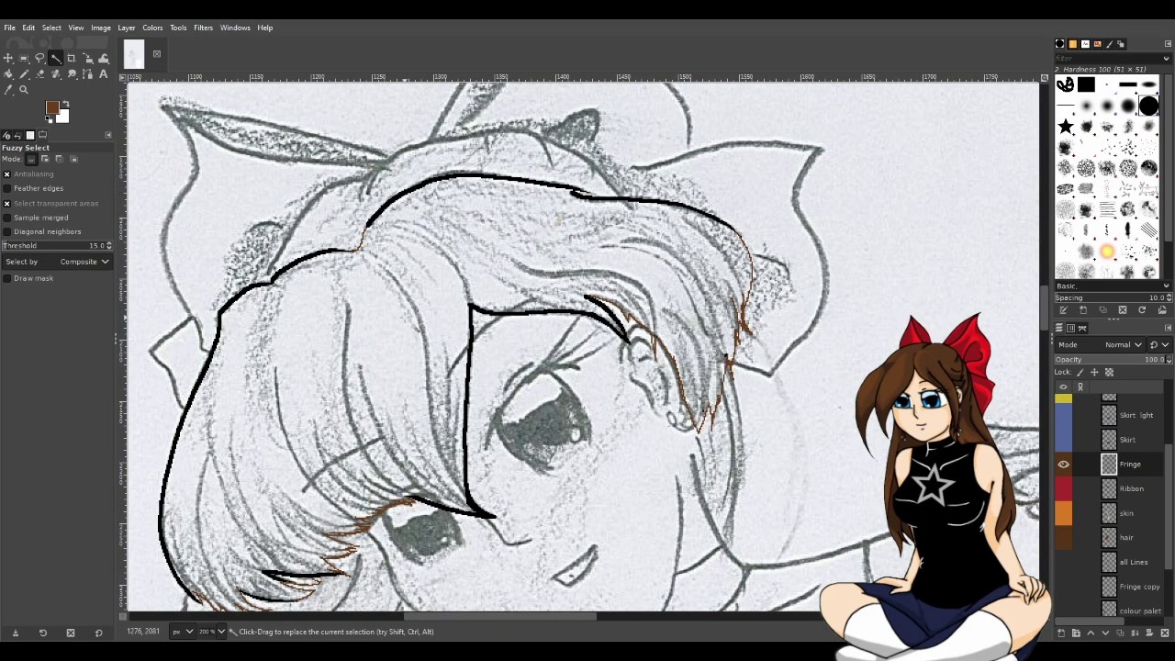
scroll(583, 347, "down", 5)
scroll(408, 306, "down", 6)
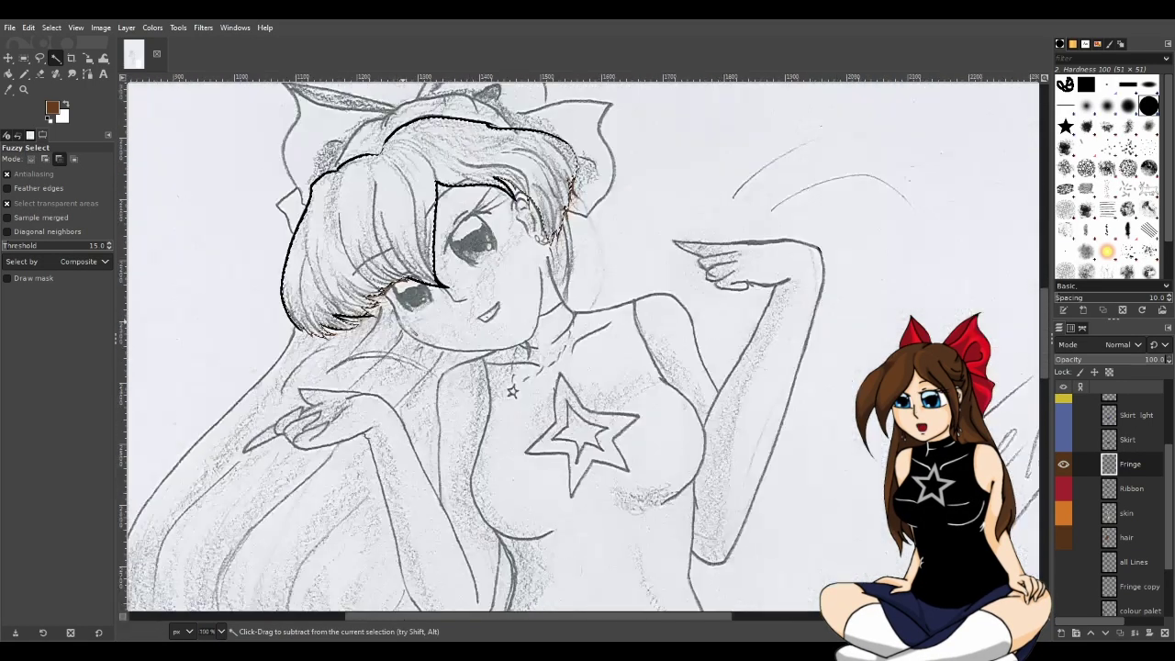
scroll(405, 303, "up", 3)
scroll(405, 303, "up", 3)
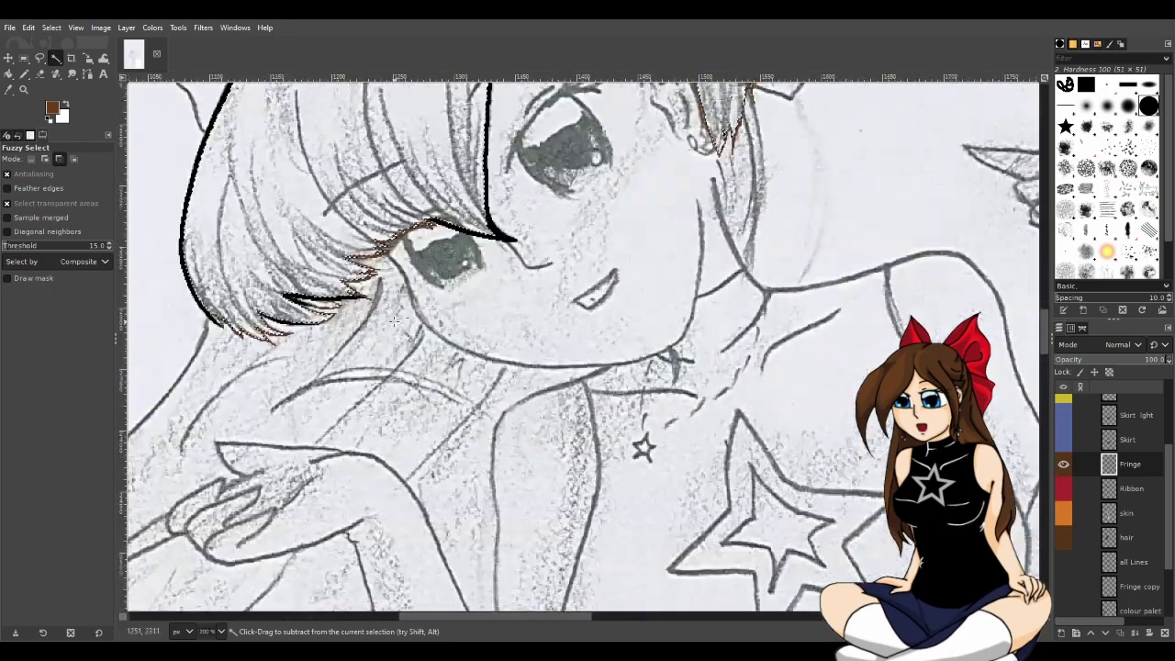
scroll(368, 271, "up", 3)
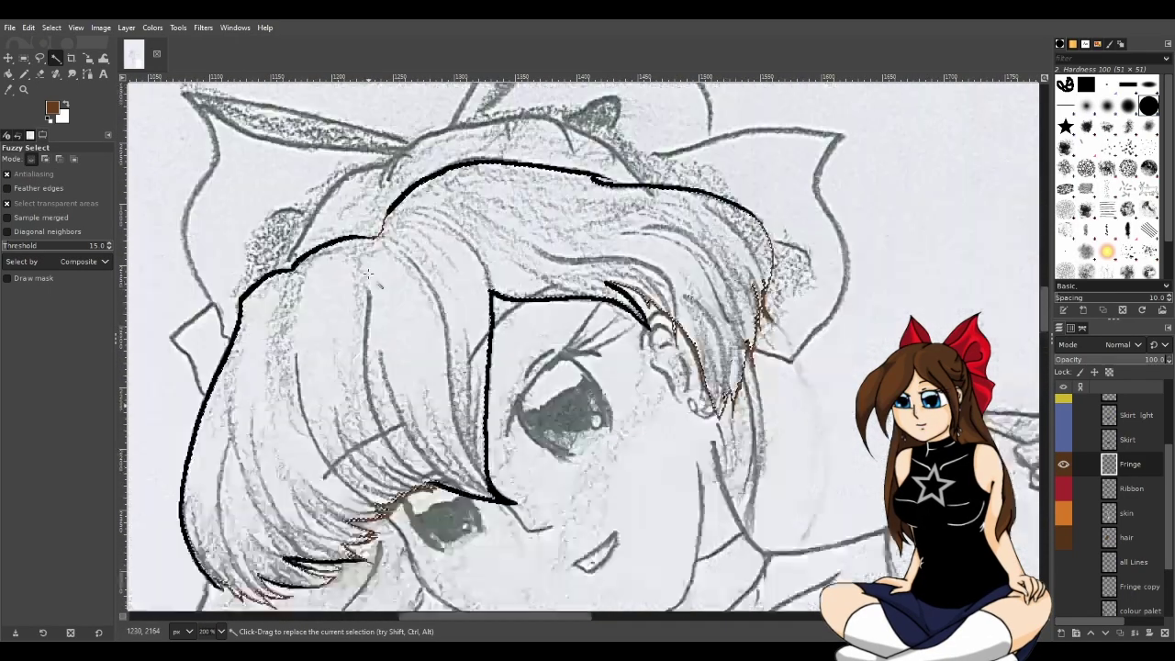
scroll(368, 271, "left", 1)
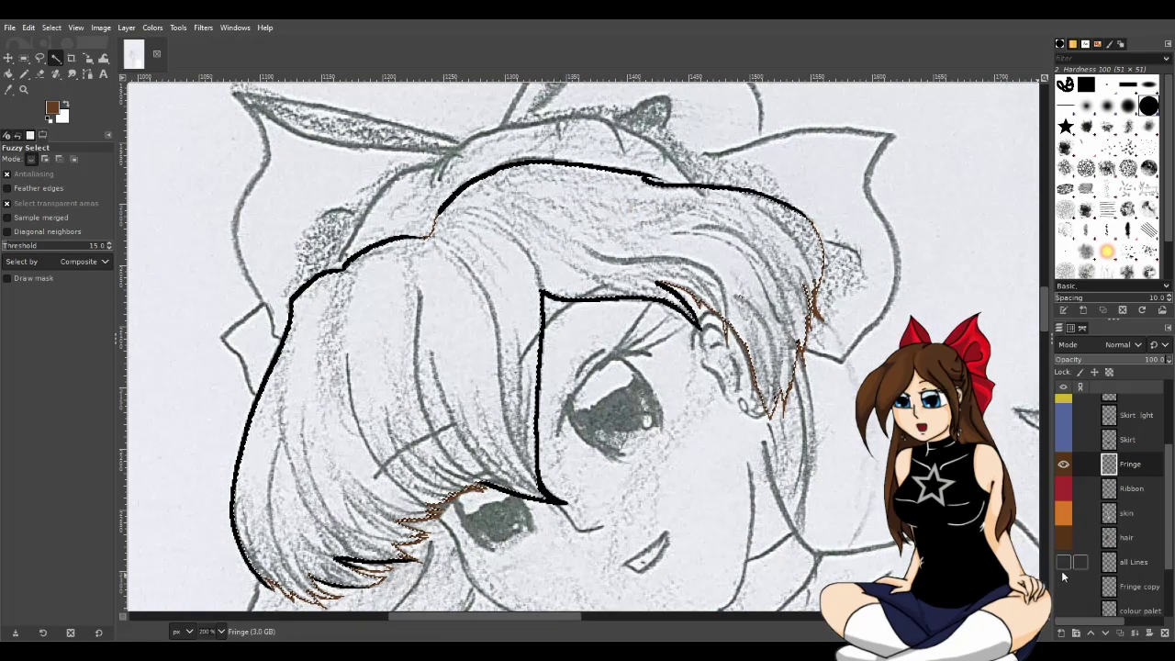
Hide the scanned sketch layer and show the bg white layer behind the fringe outline.
scroll(1059, 577, "down", 3)
left_click(1063, 579)
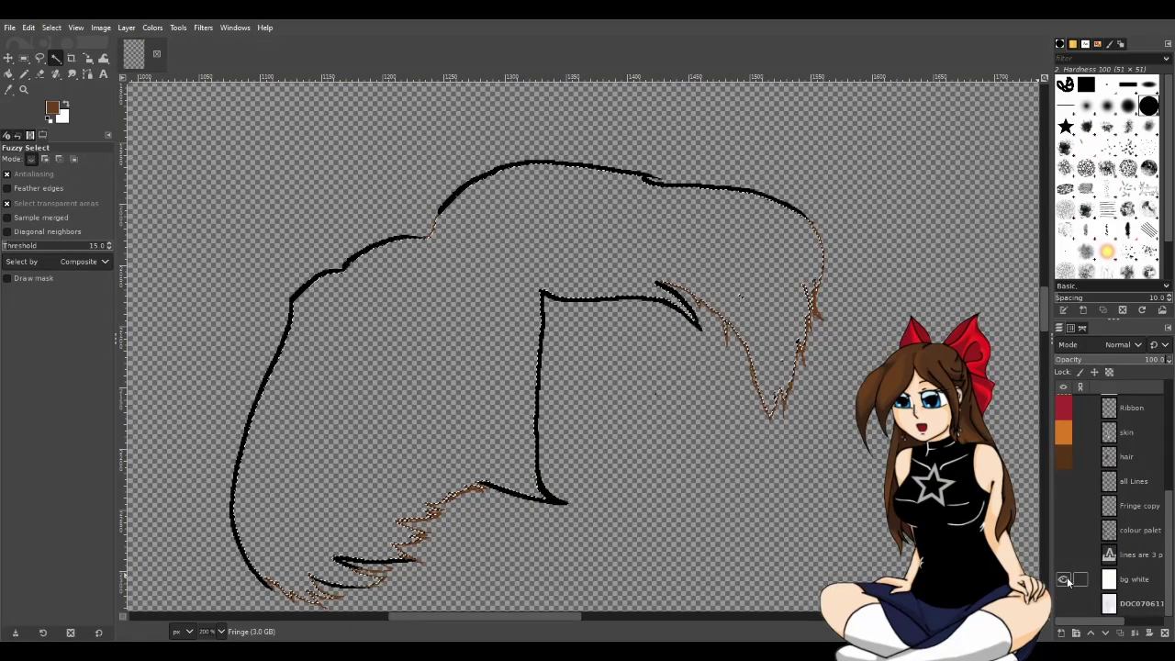
left_click(1063, 579)
scroll(384, 355, "down", 6)
scroll(383, 356, "up", 3)
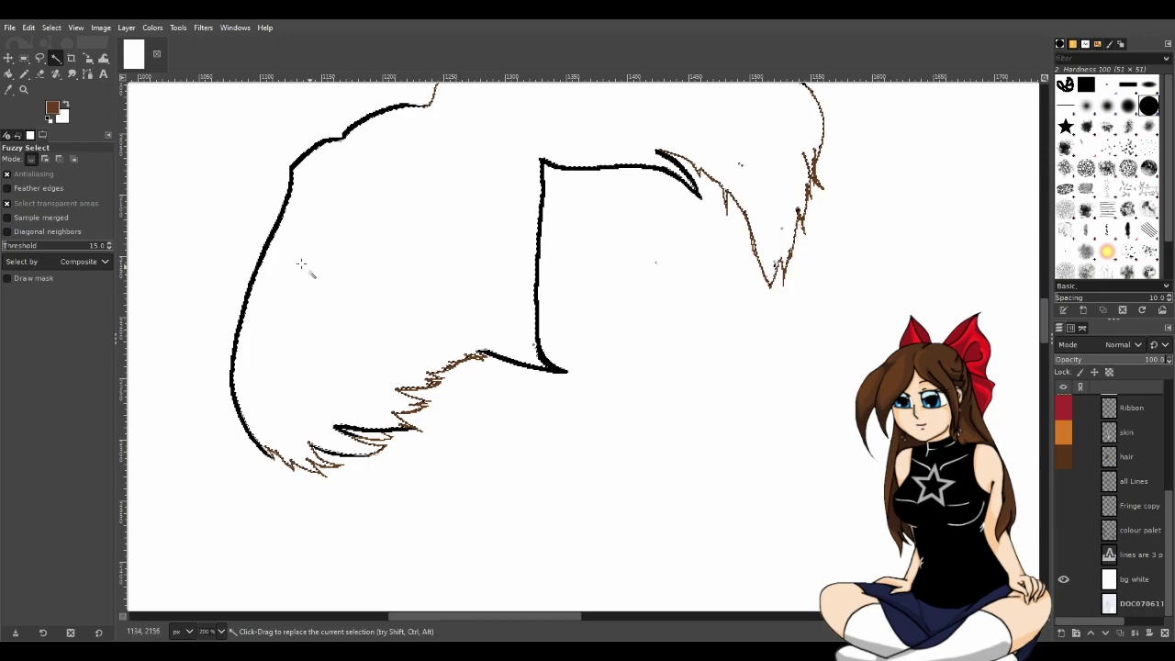
Extend the Fuzzy Select selection into the small pockets among the lower fringe strand tips.
left_click(268, 250)
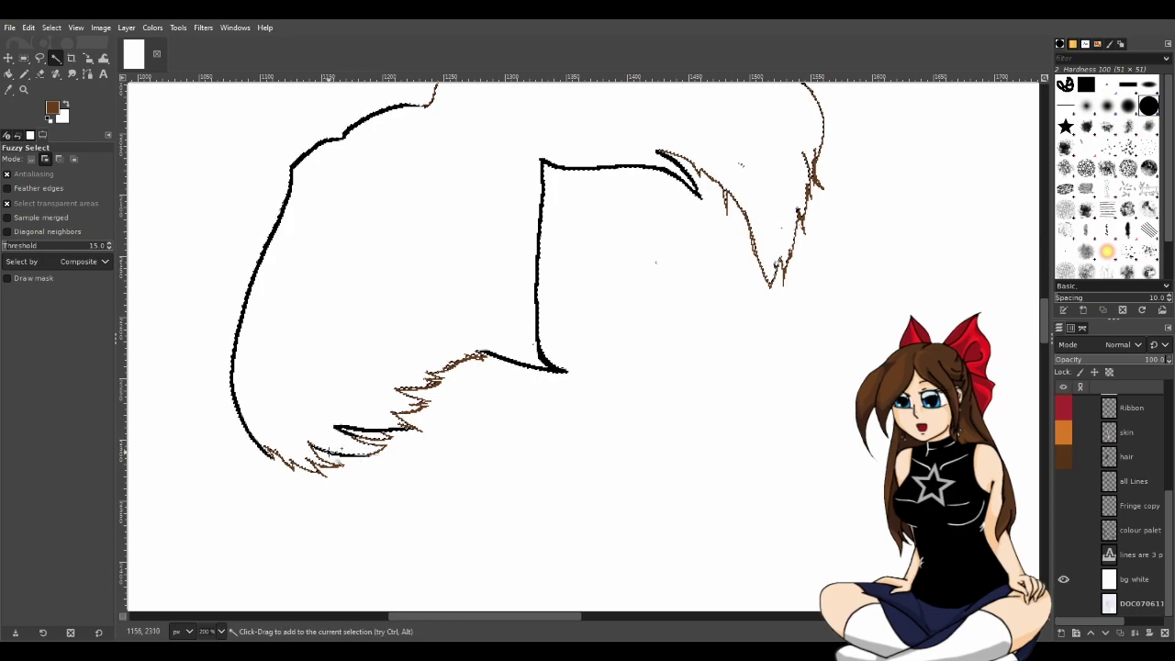
scroll(317, 491, "up", 1)
scroll(320, 477, "up", 4)
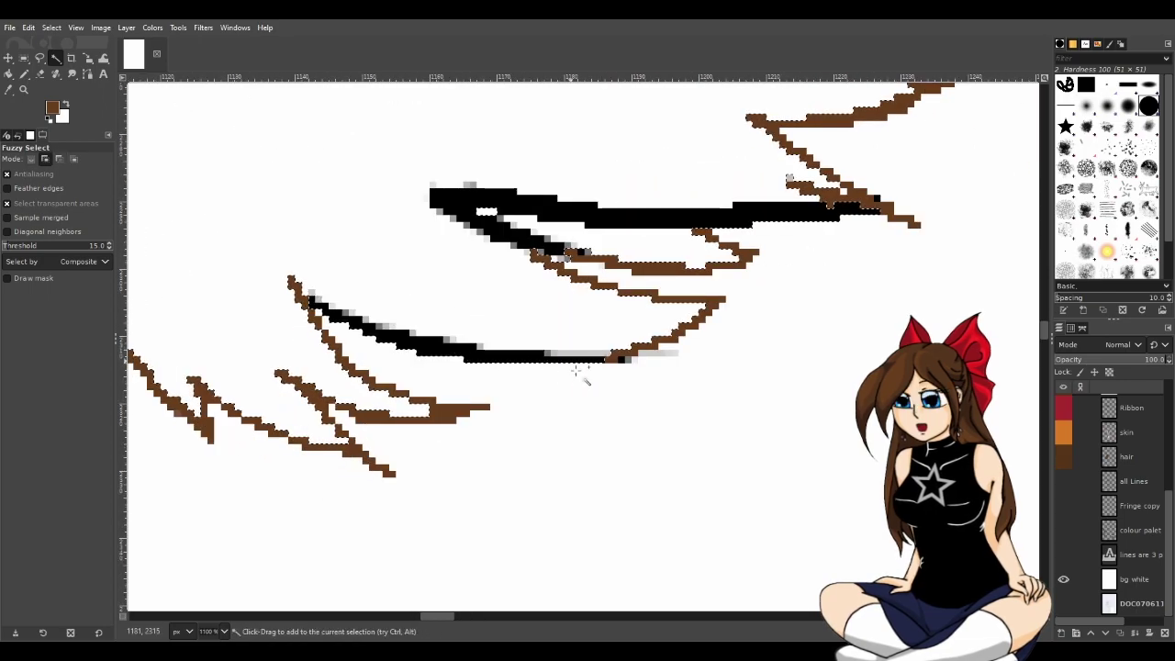
scroll(596, 381, "down", 2)
key("shift")
scroll(649, 440, "right", 5)
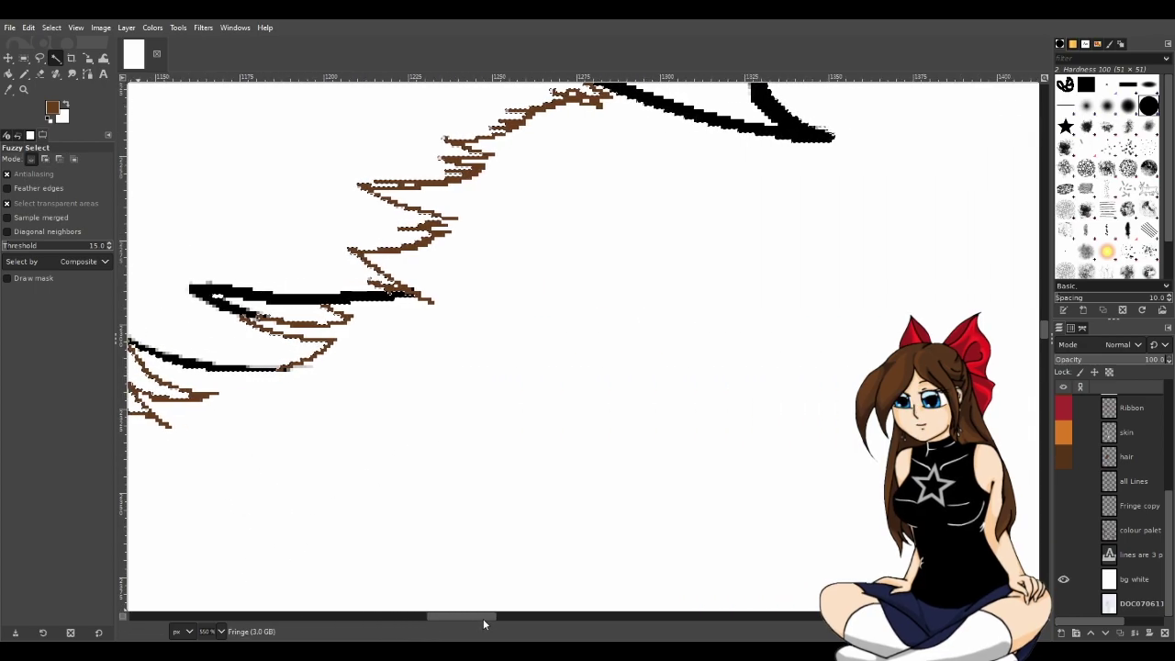
Examine the fringe selection along the lower tips, crown outline and right-hand strands for unselected gaps.
scroll(652, 443, "up", 4)
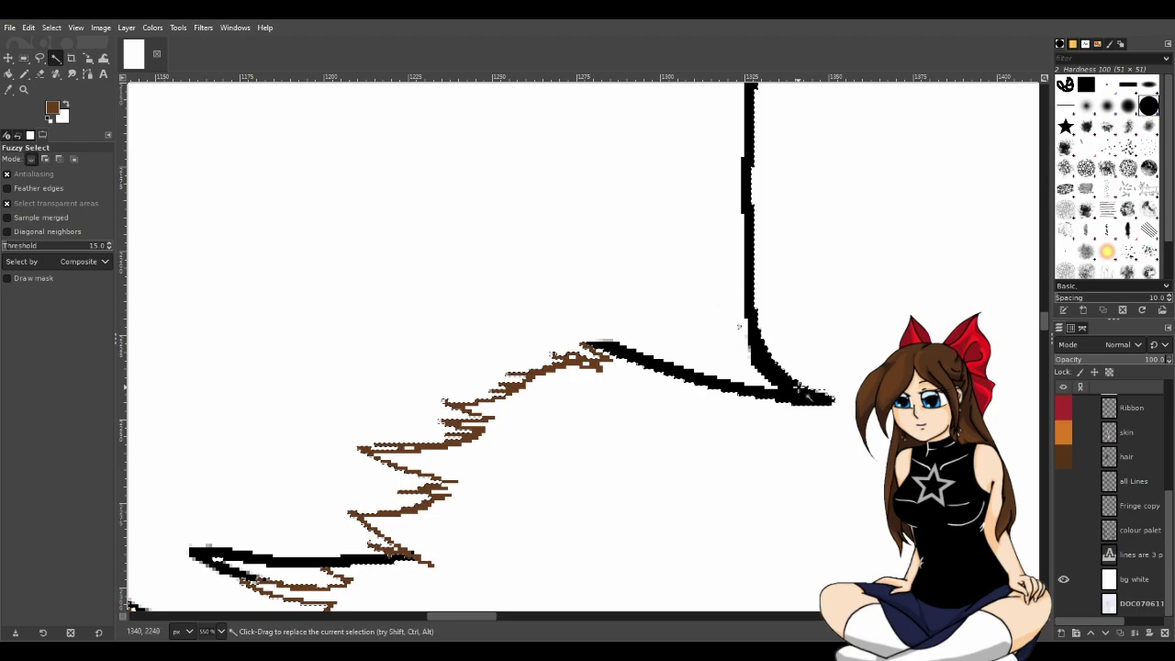
scroll(809, 395, "up", 12)
scroll(809, 394, "up", 4)
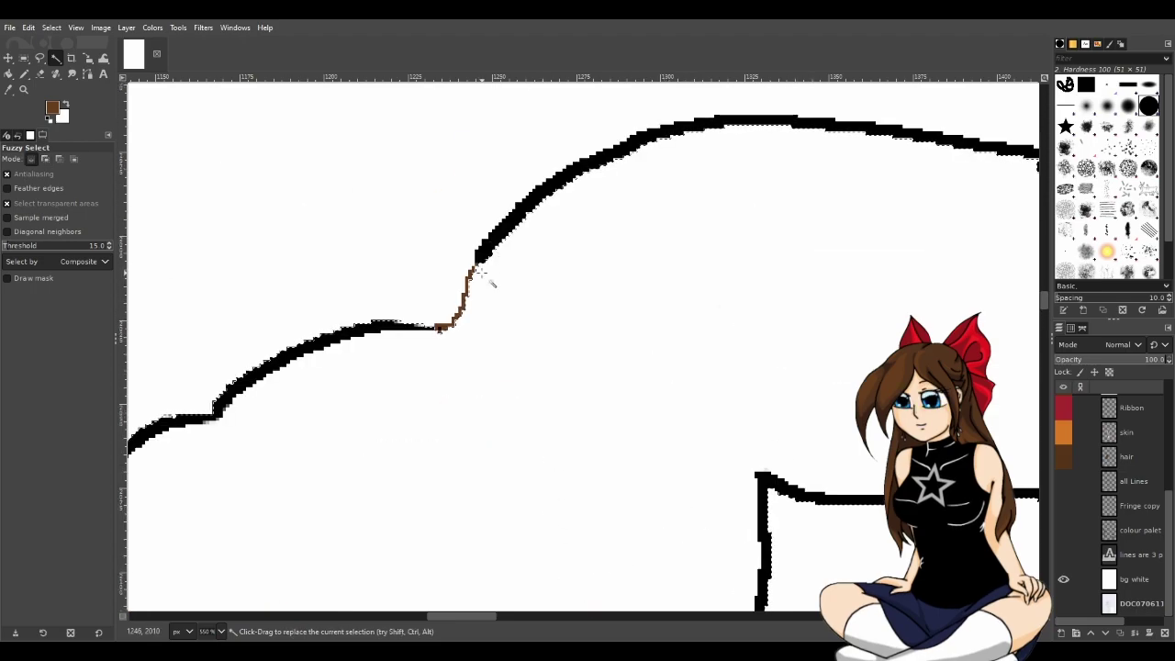
key("shift")
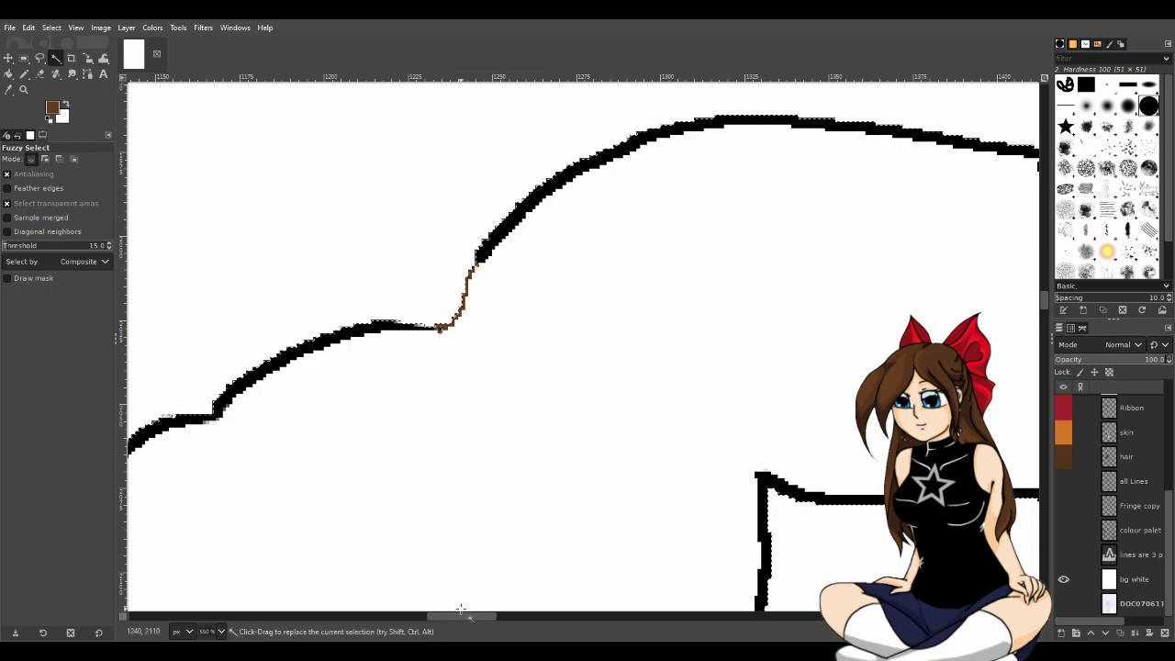
left_click_drag(472, 618, 544, 621)
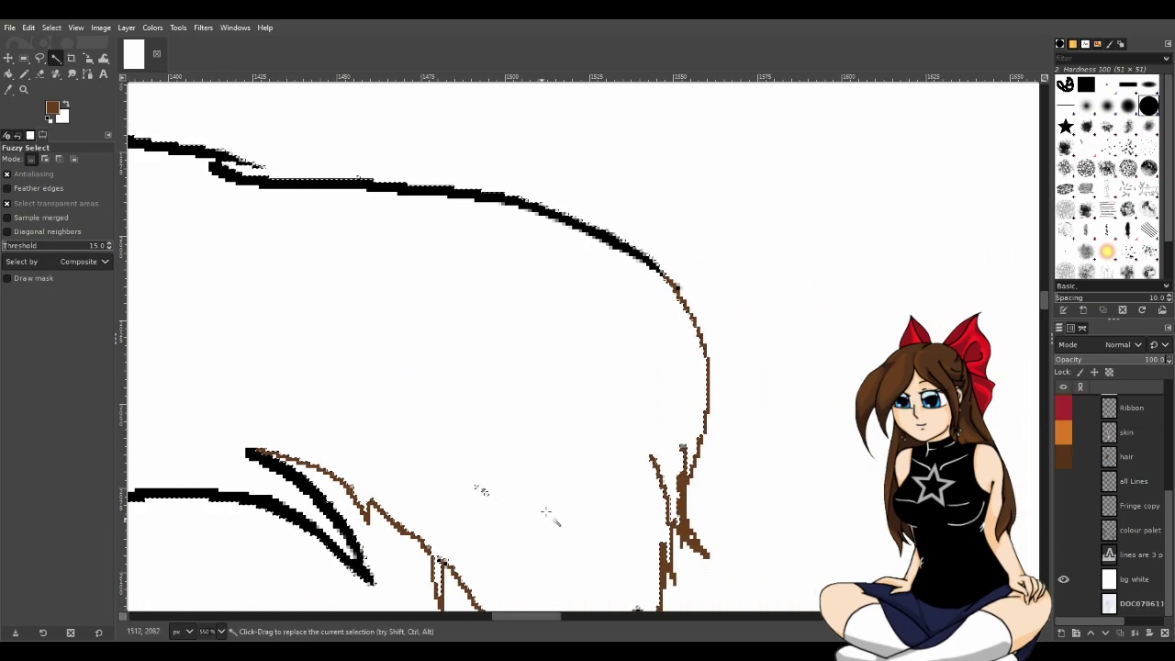
scroll(545, 532, "down", 3)
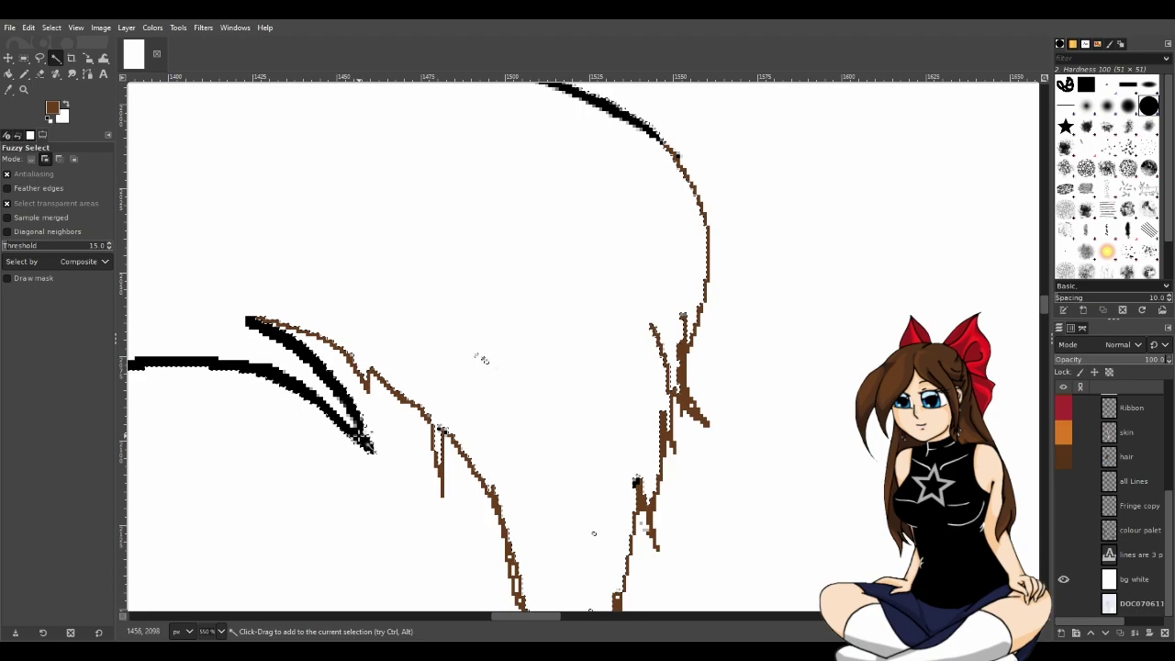
scroll(560, 461, "down", 3)
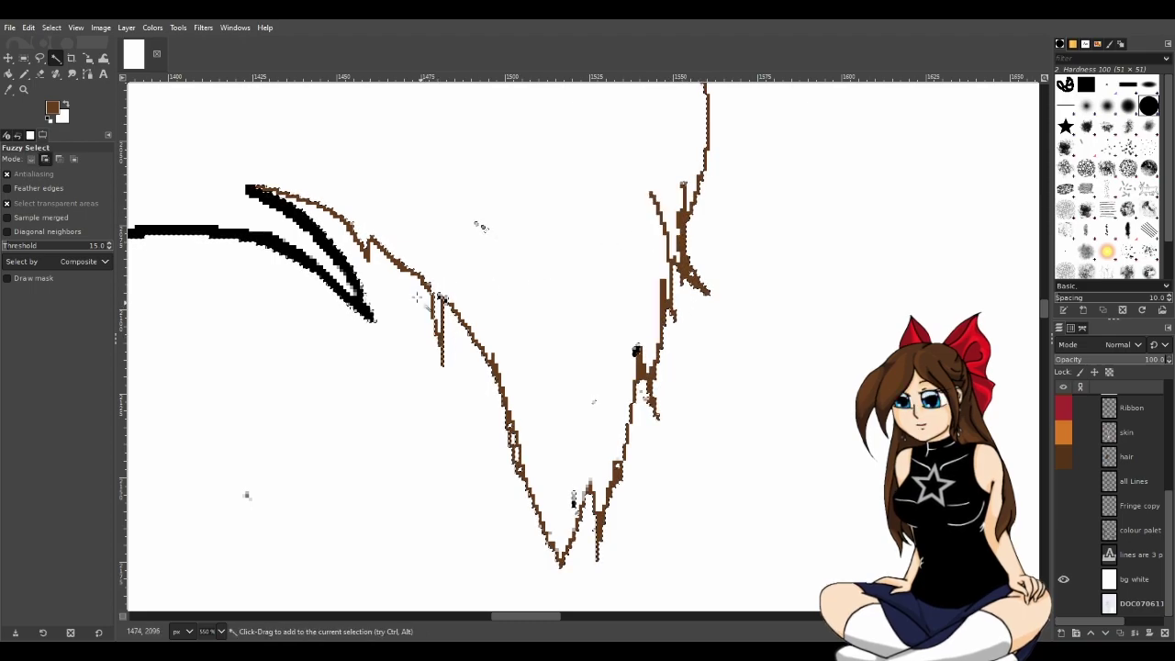
scroll(386, 272, "up", 5)
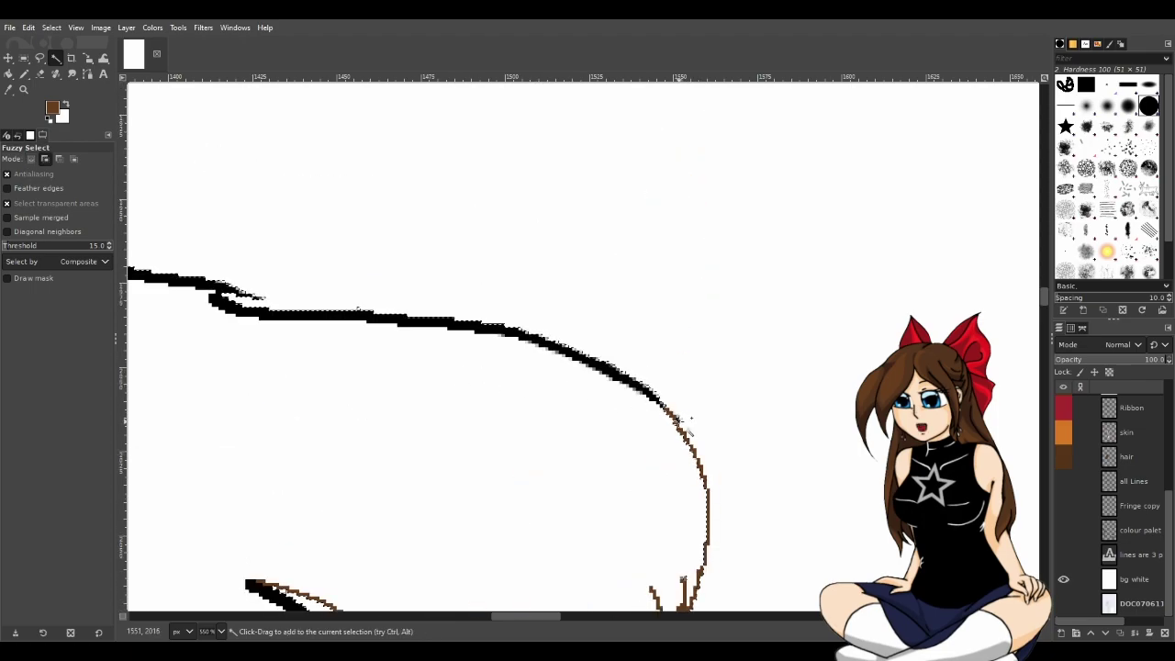
scroll(748, 480, "down", 2)
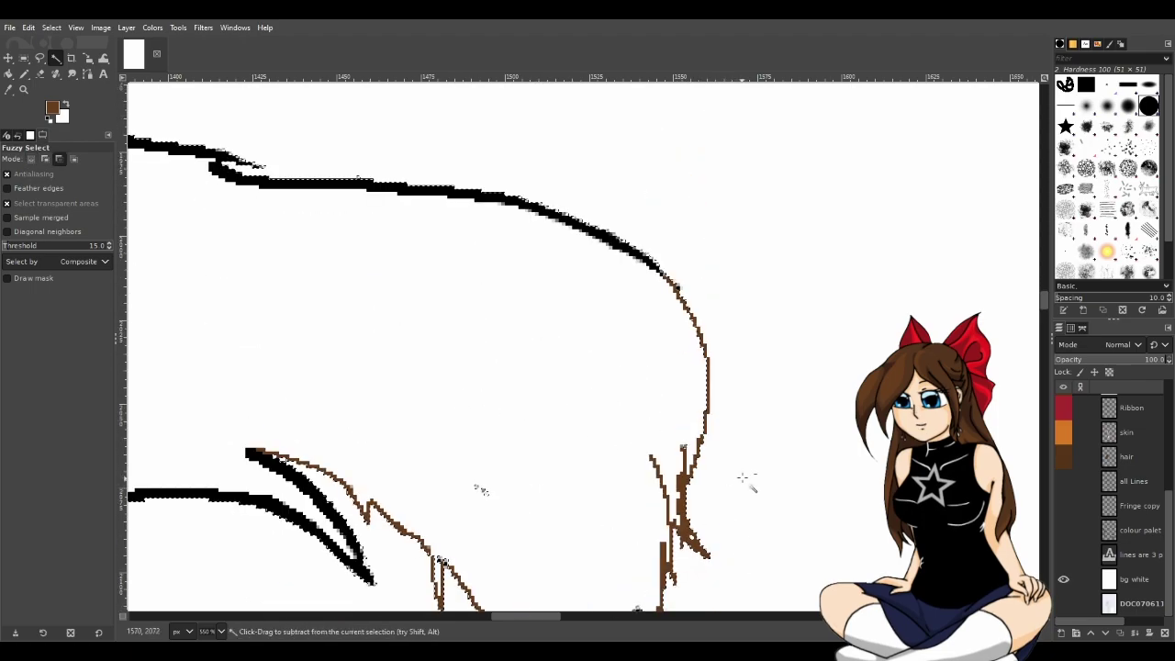
scroll(708, 330, "up", 1)
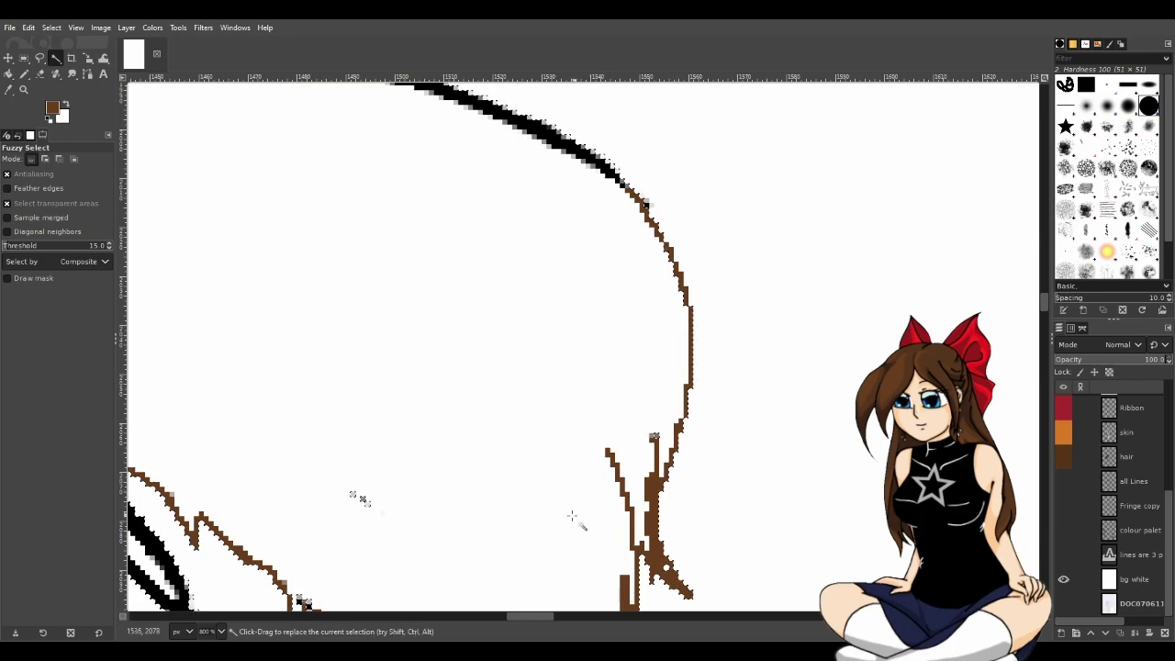
scroll(572, 524, "down", 4)
scroll(411, 595, "down", 4)
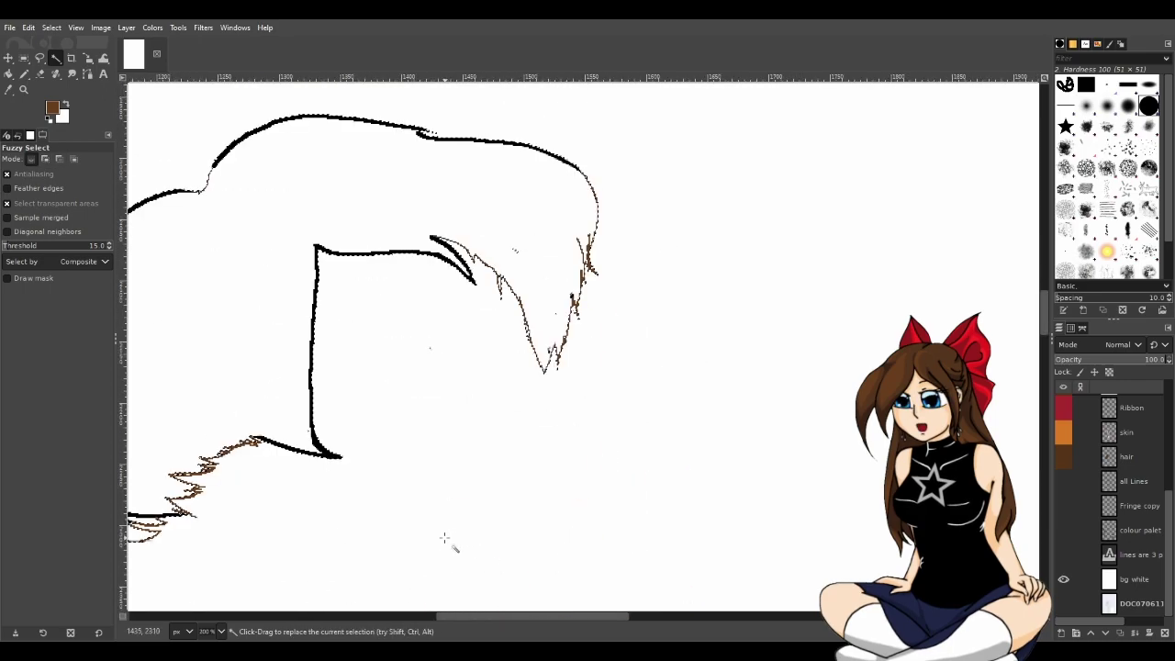
left_click_drag(554, 615, 503, 615)
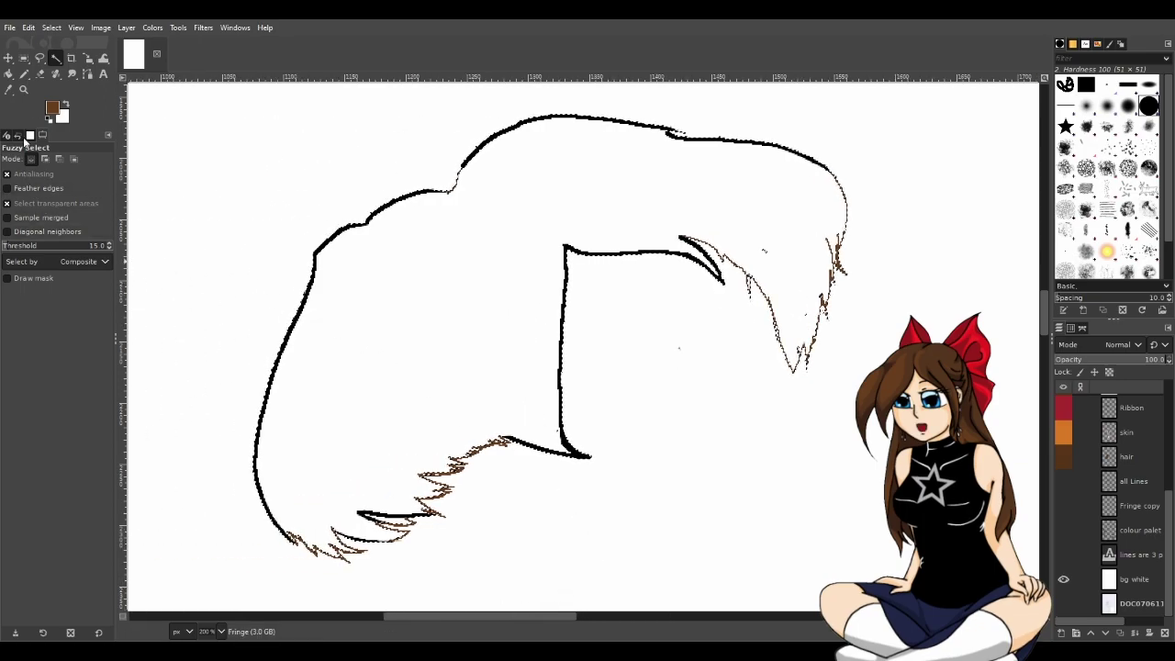
Paint the whole selected fringe interior brown with the Pencil at size 369, and clear the selection.
key("n")
mouse_move(340, 255)
left_mouse_down()
mouse_move(341, 459)
mouse_move(622, 307)
mouse_move(503, 315)
left_mouse_up()
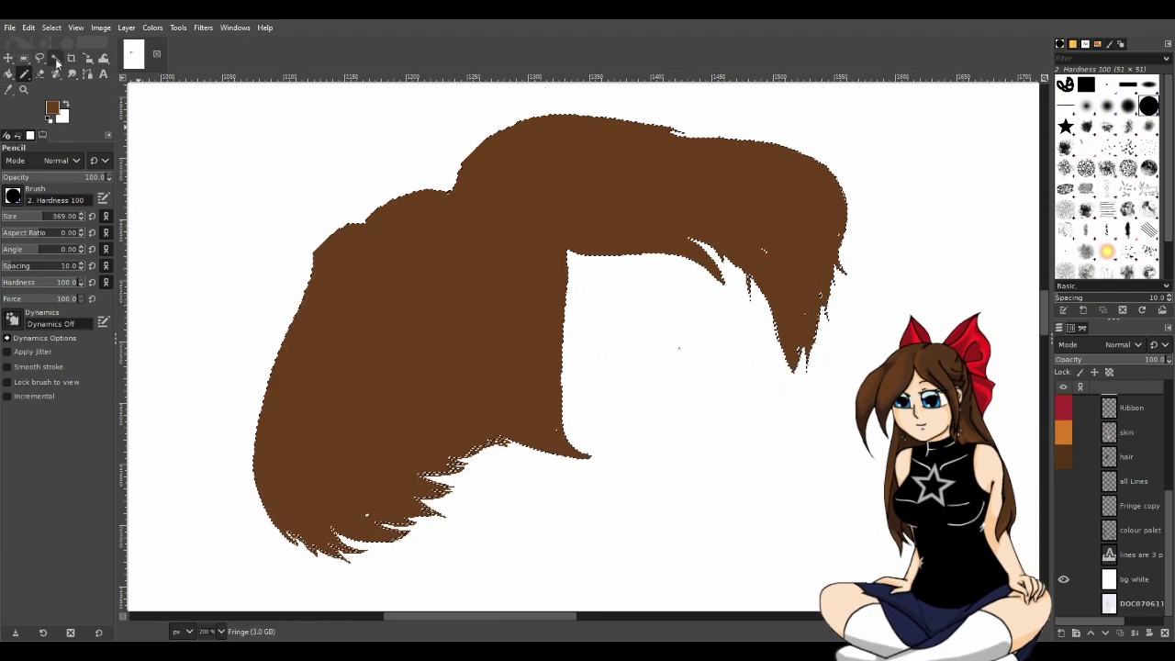
key("u")
scroll(257, 339, "down", 4)
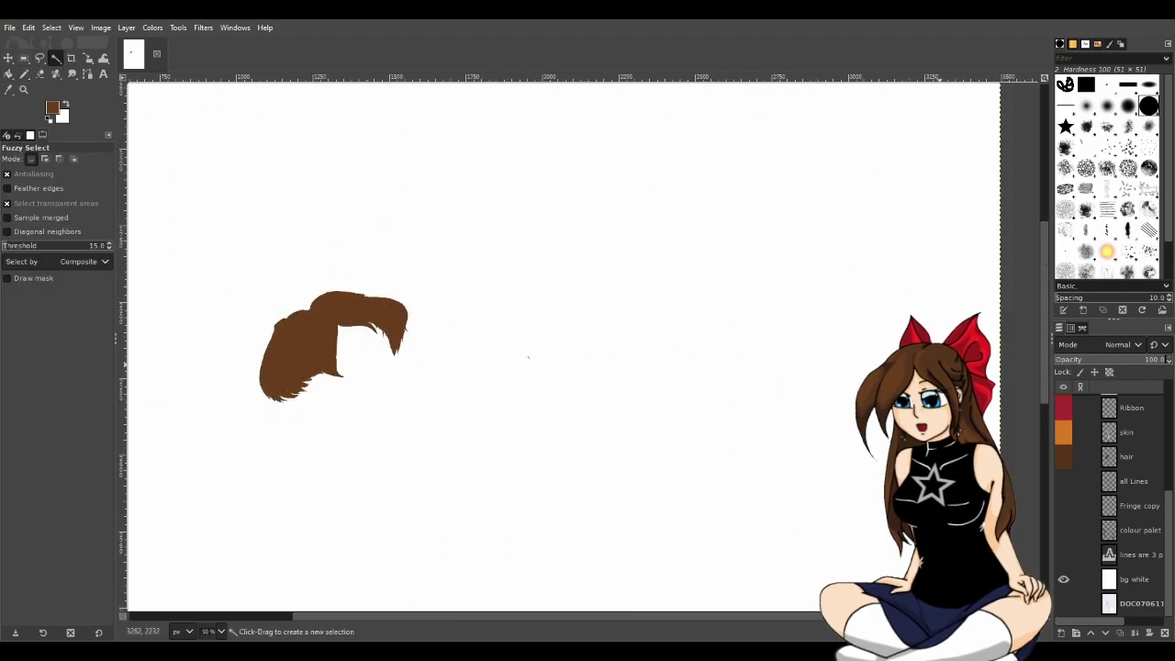
scroll(229, 390, "up", 2)
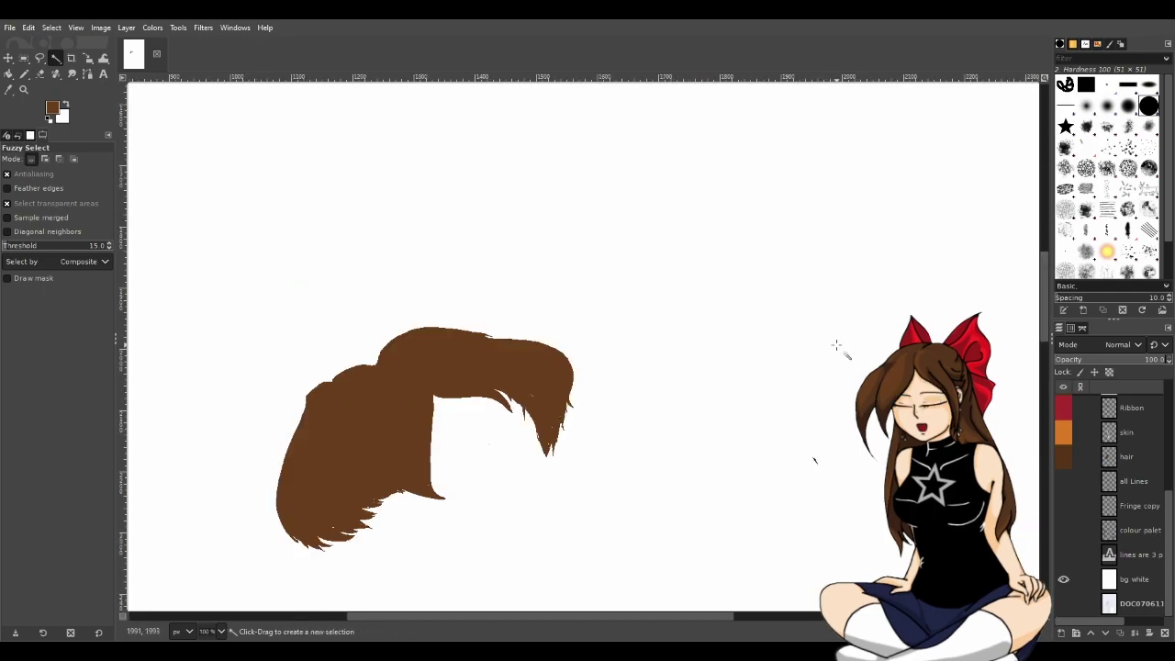
Erase the stray dot in the face opening on the Fringe layer with the Eraser at size 5.
left_click(39, 72)
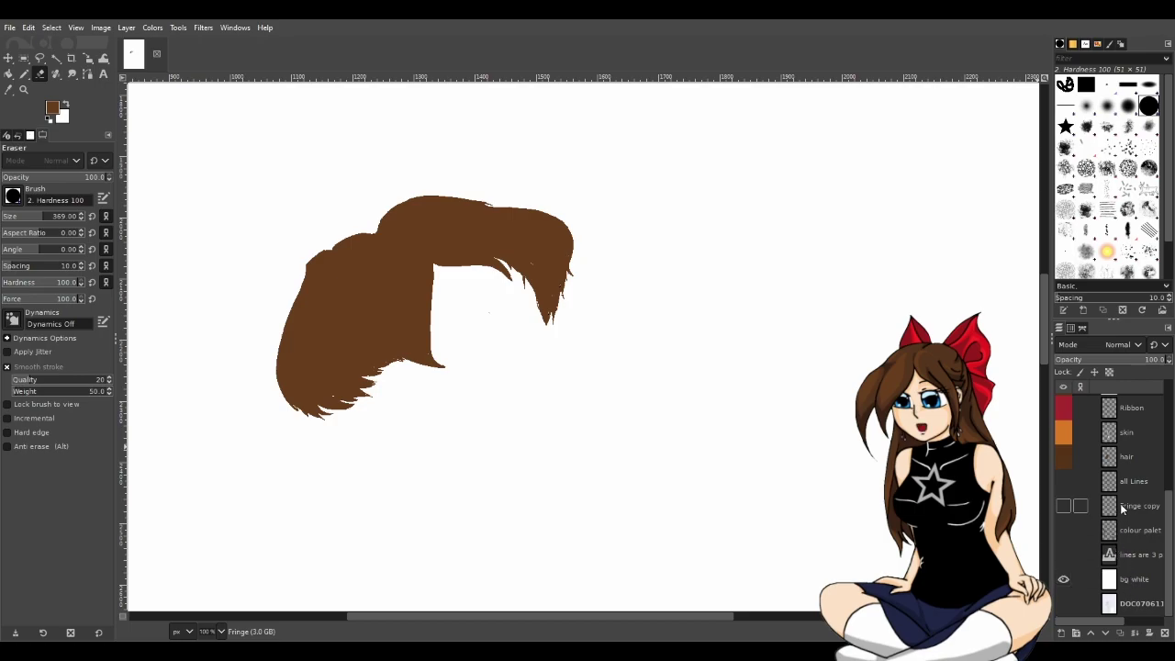
scroll(1120, 500, "up", 1)
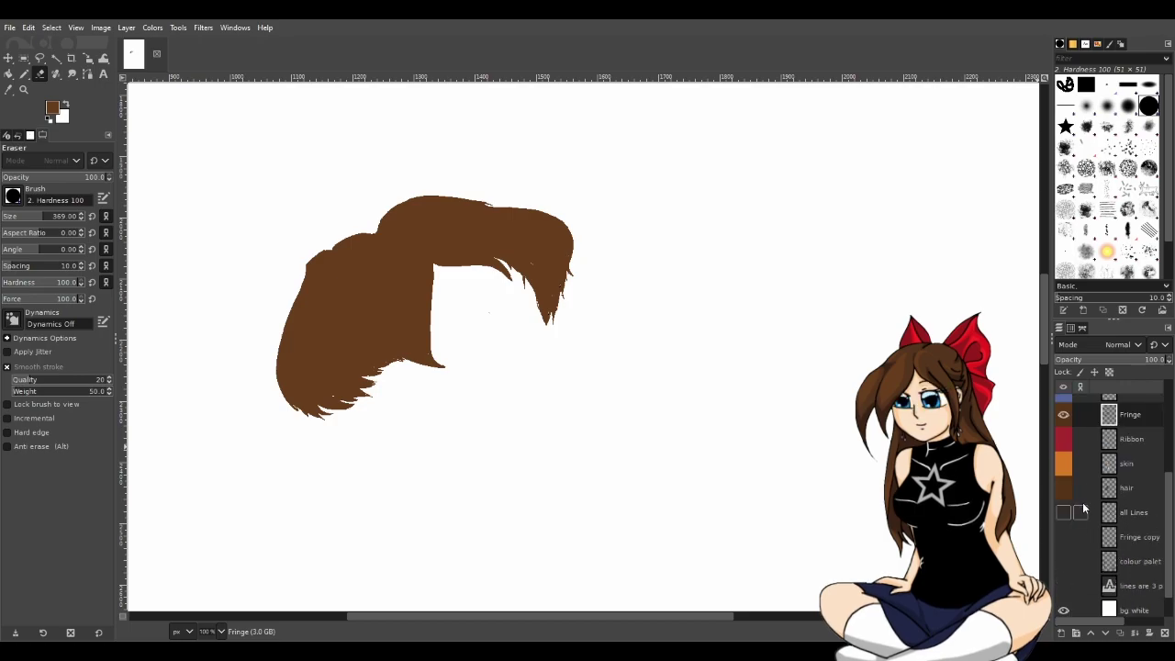
left_click(1065, 546)
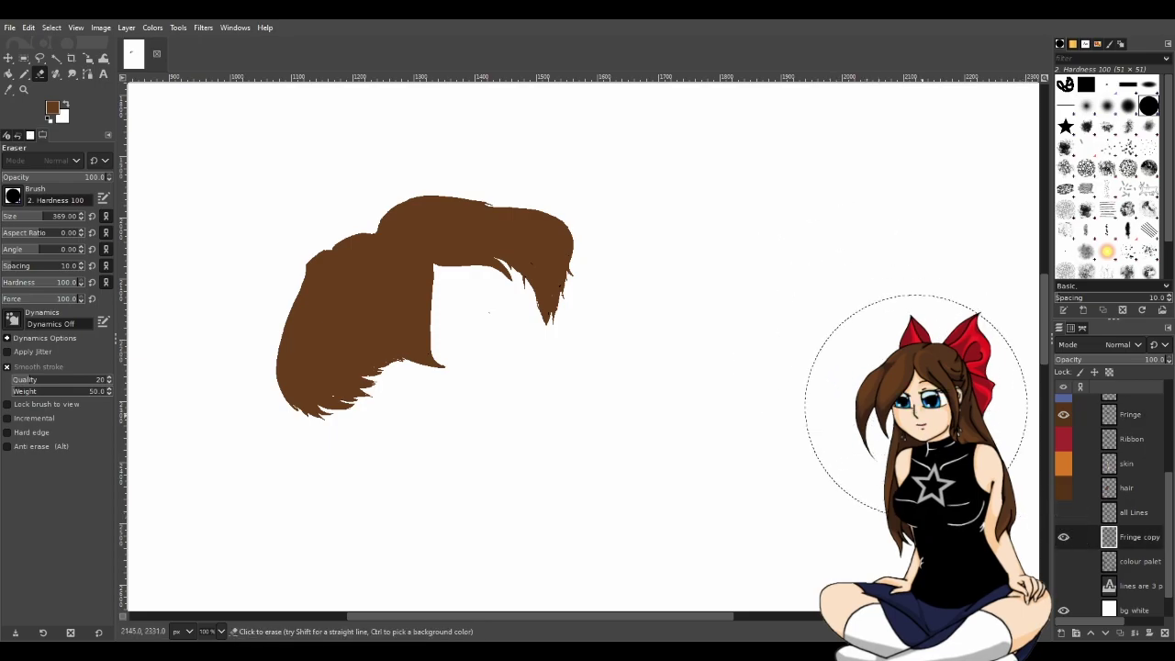
left_click(1132, 420)
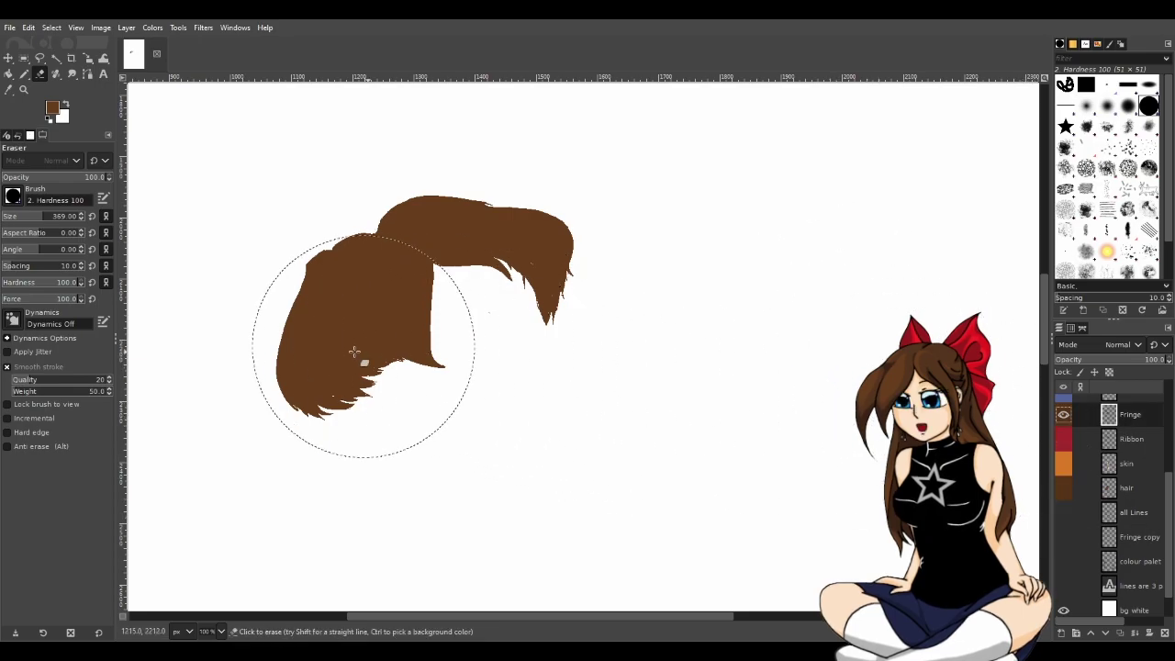
key("2")
scroll(338, 502, "up", 1)
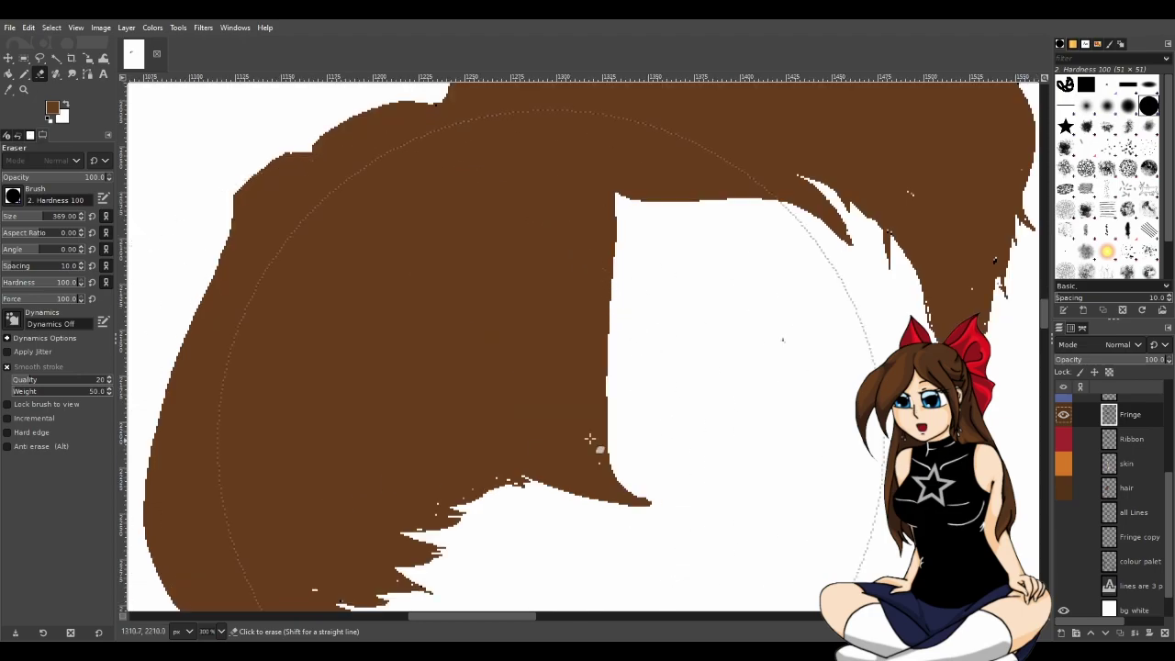
left_click(15, 216)
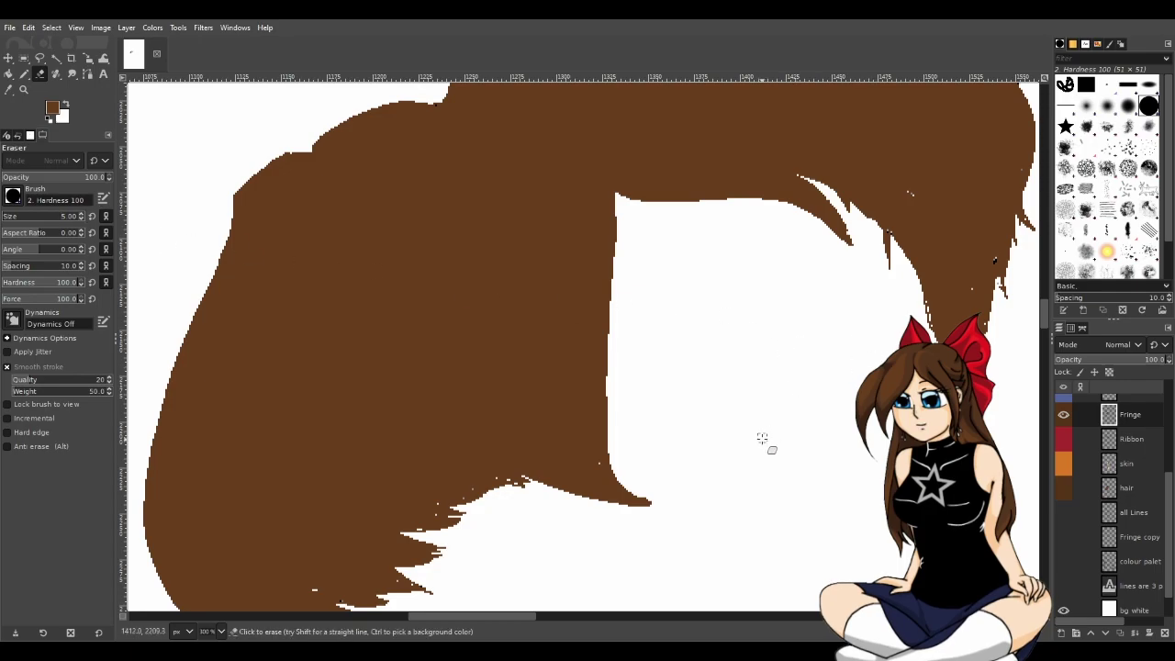
Show the Fringe copy line layer and move it directly above the Fringe layer.
scroll(764, 434, "down", 3)
scroll(521, 615, "left", 1)
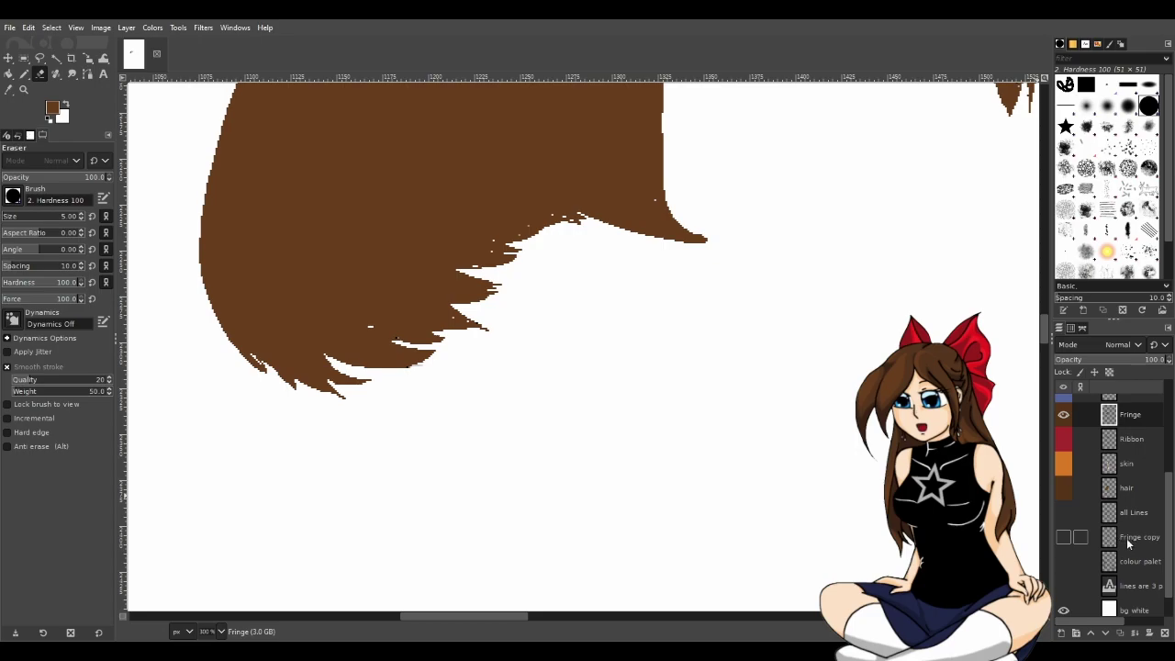
left_click(1064, 538)
left_click(1148, 541)
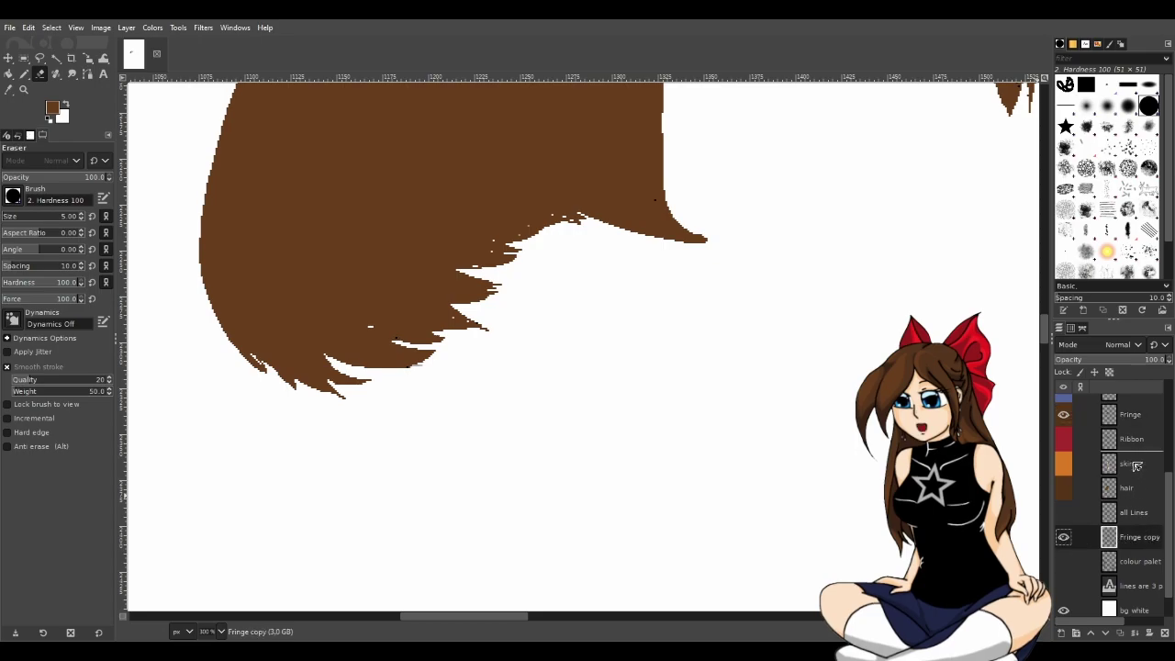
left_click_drag(1138, 411, 1138, 413)
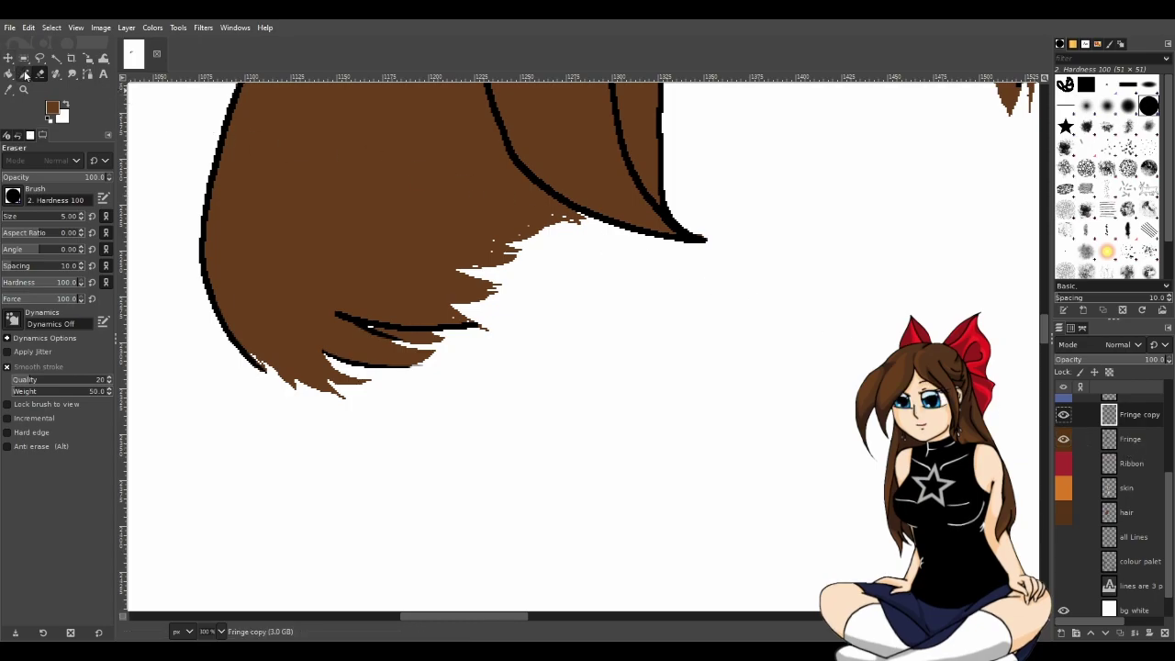
Fill the white specks along the lower fringe edge with brown on the Fringe layer, using the Pencil at size 1.
key("n")
left_click(1142, 442)
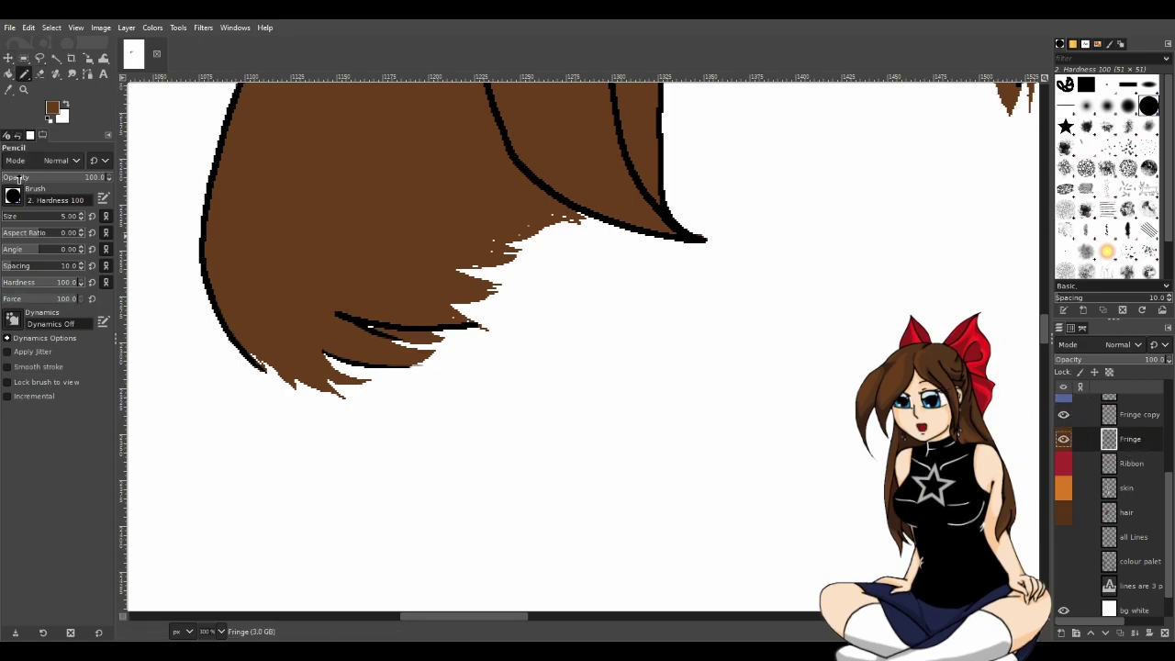
left_click(82, 217)
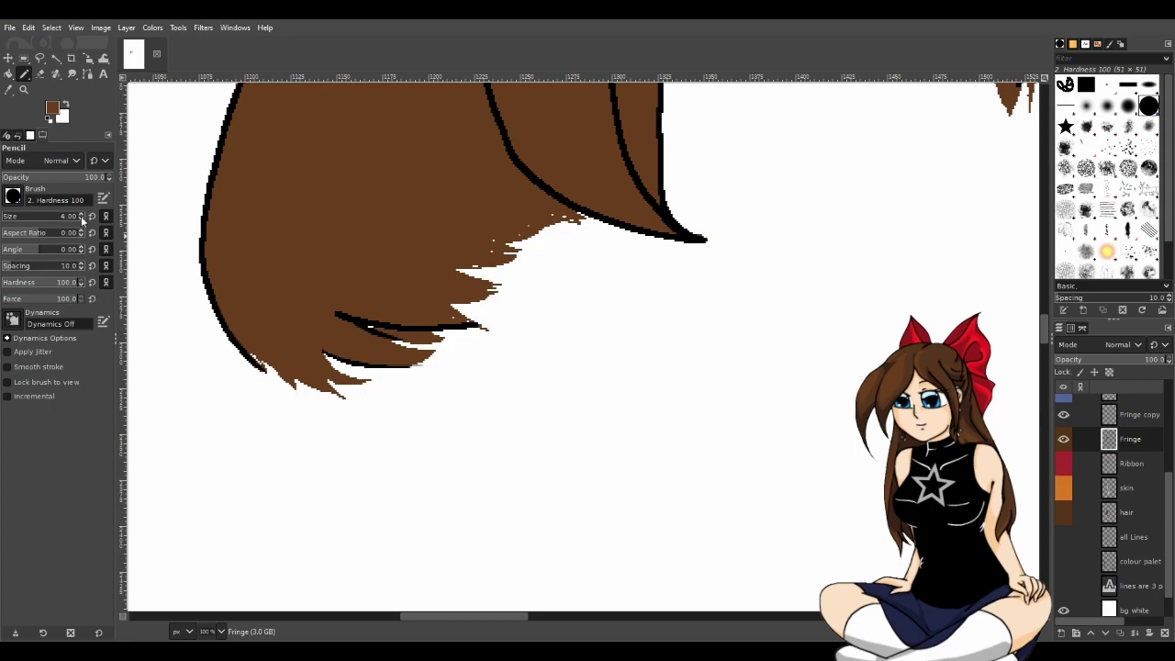
scroll(338, 383, "up", 2)
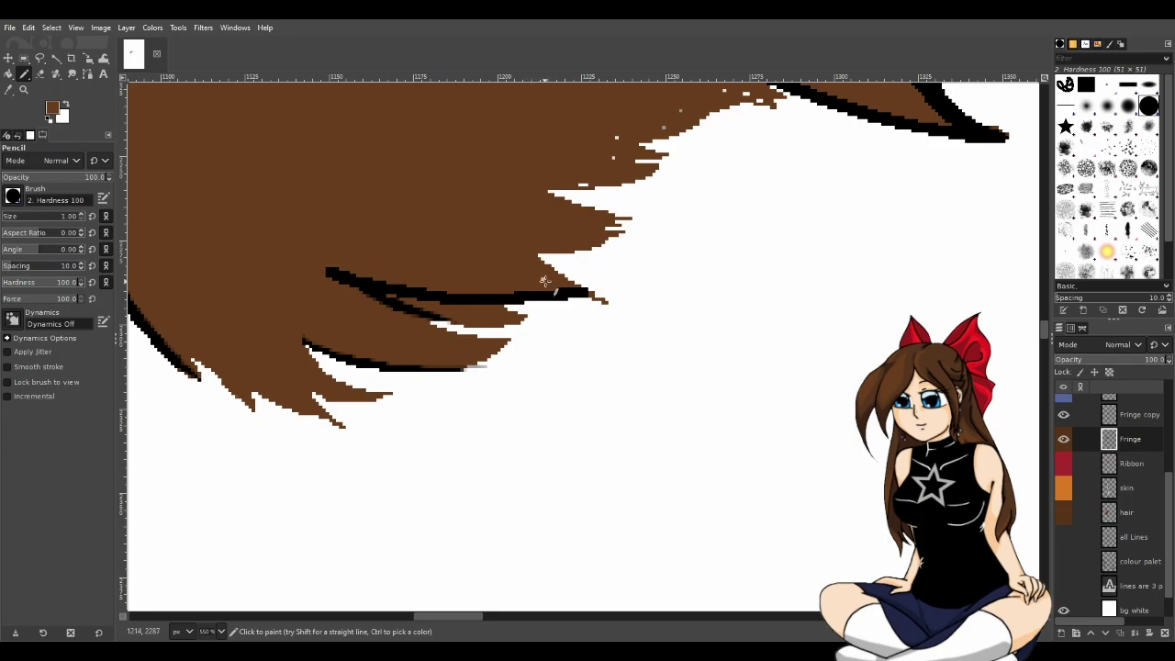
scroll(569, 248, "up", 3)
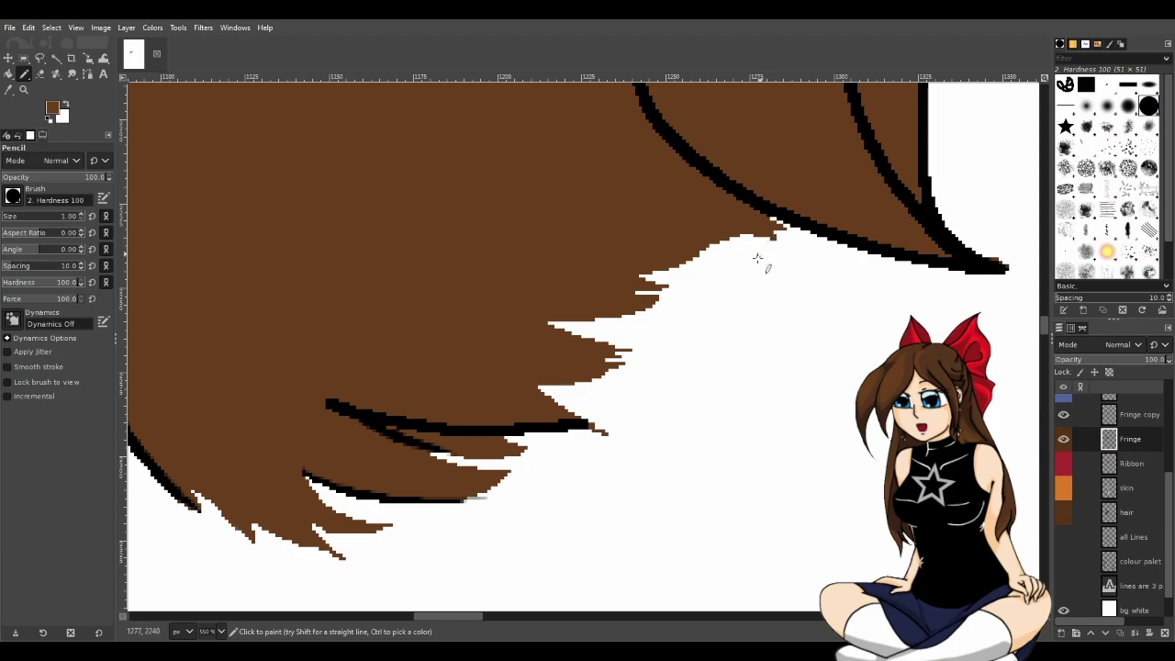
scroll(762, 432, "right", 4)
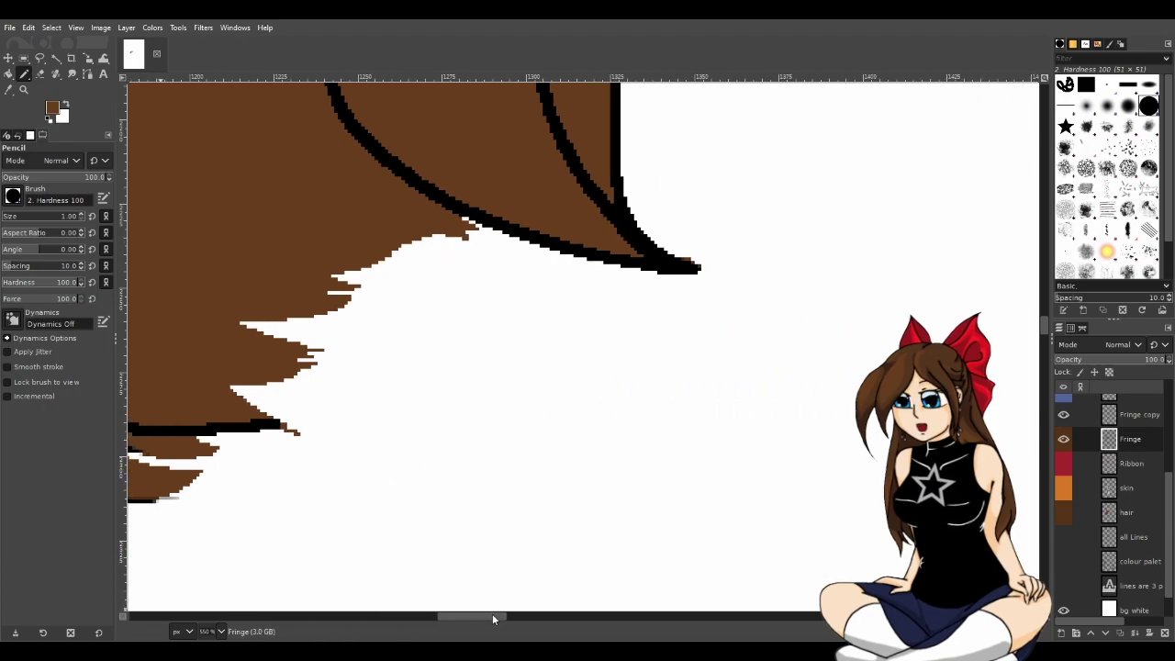
scroll(740, 484, "up", 3)
scroll(740, 485, "up", 4)
key("shift+e")
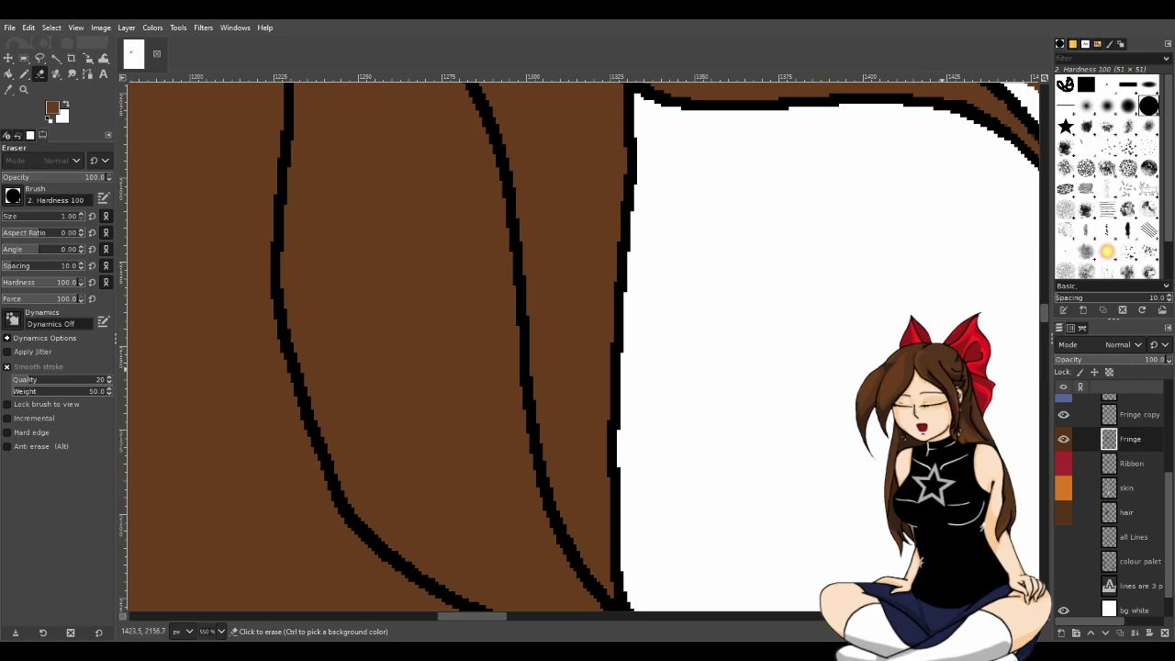
left_click(1138, 414)
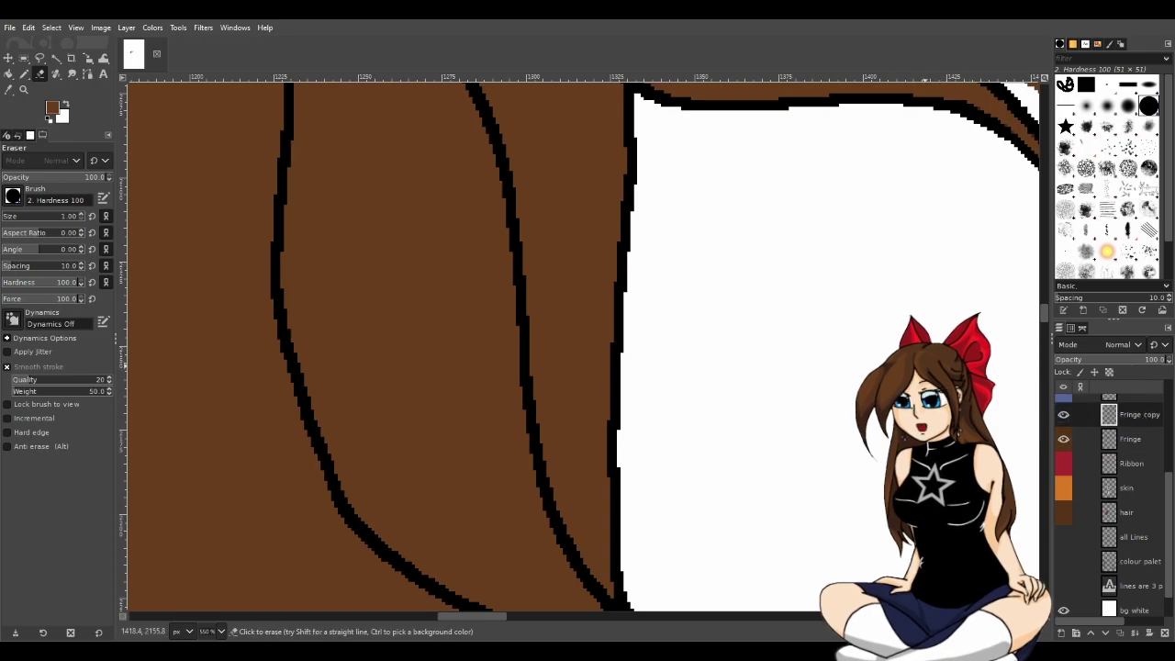
left_click(1134, 438)
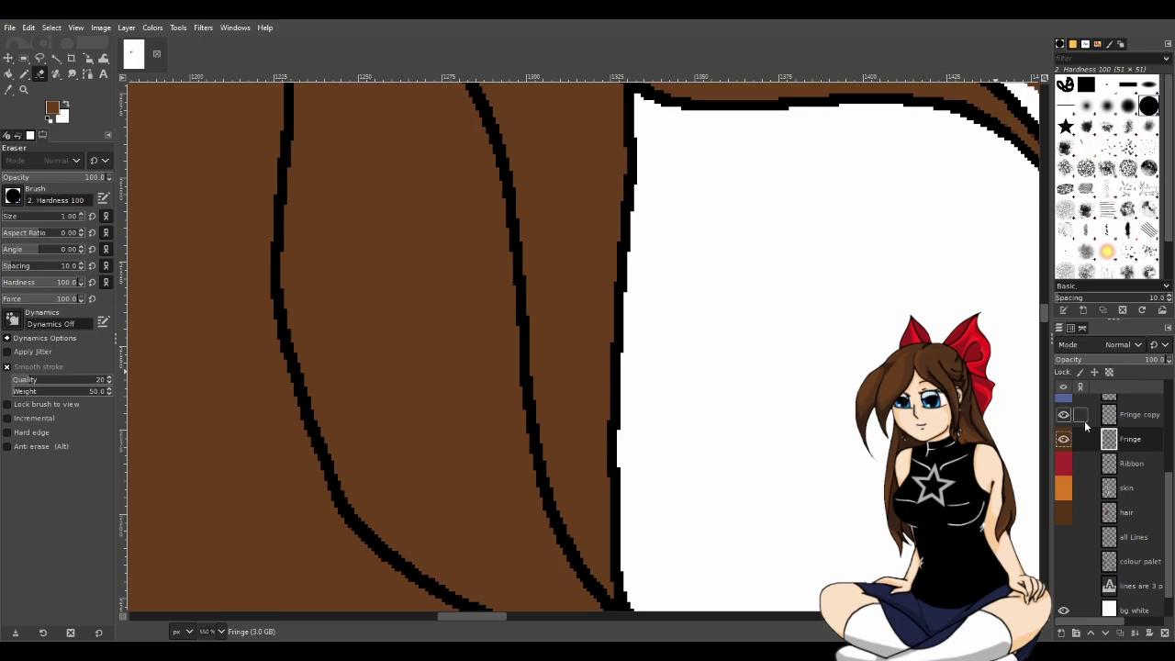
Fill the small white specks in the right-hand fringe strands with brown on the Fringe layer using the Pencil.
scroll(514, 619, "right", 5)
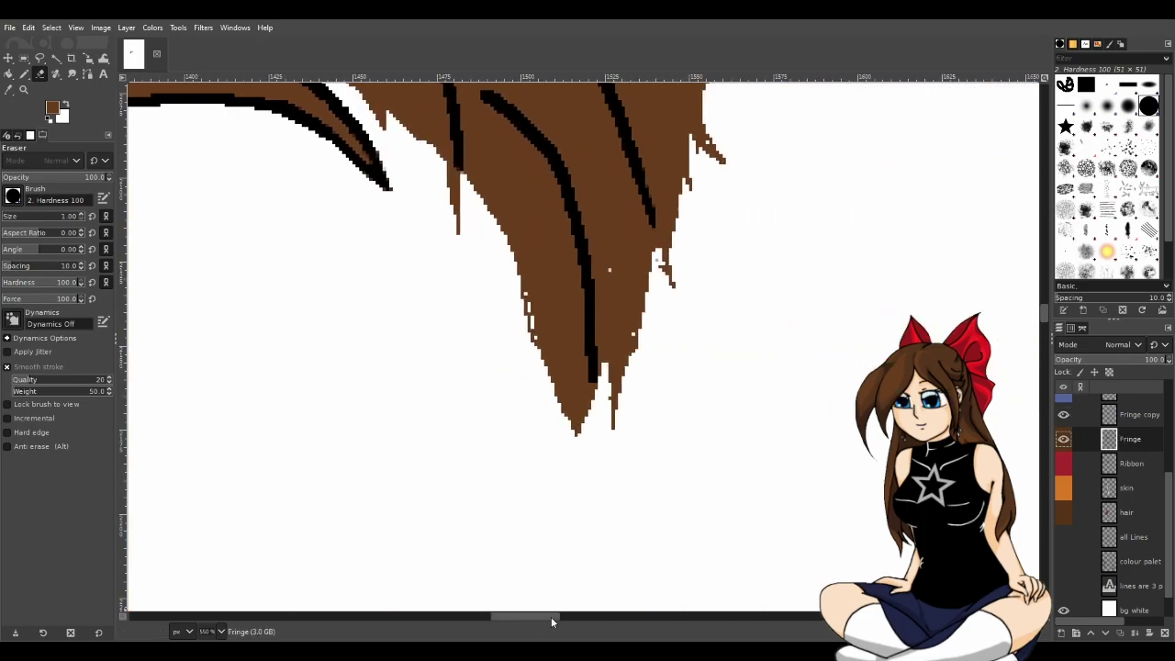
scroll(524, 498, "up", 3)
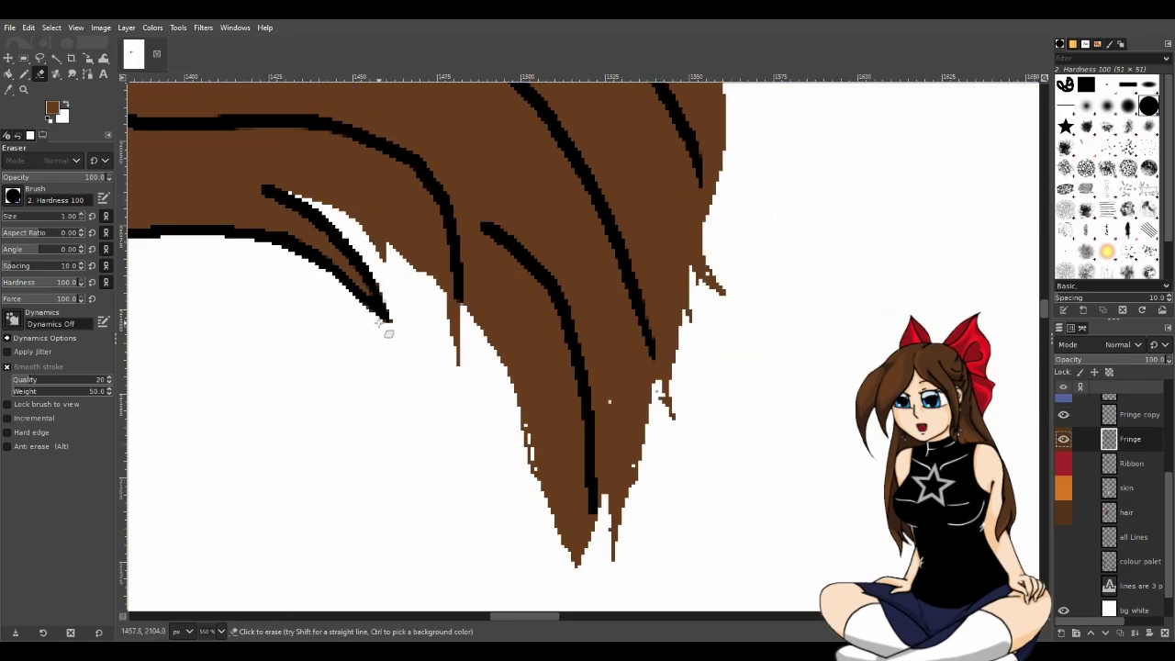
key("n")
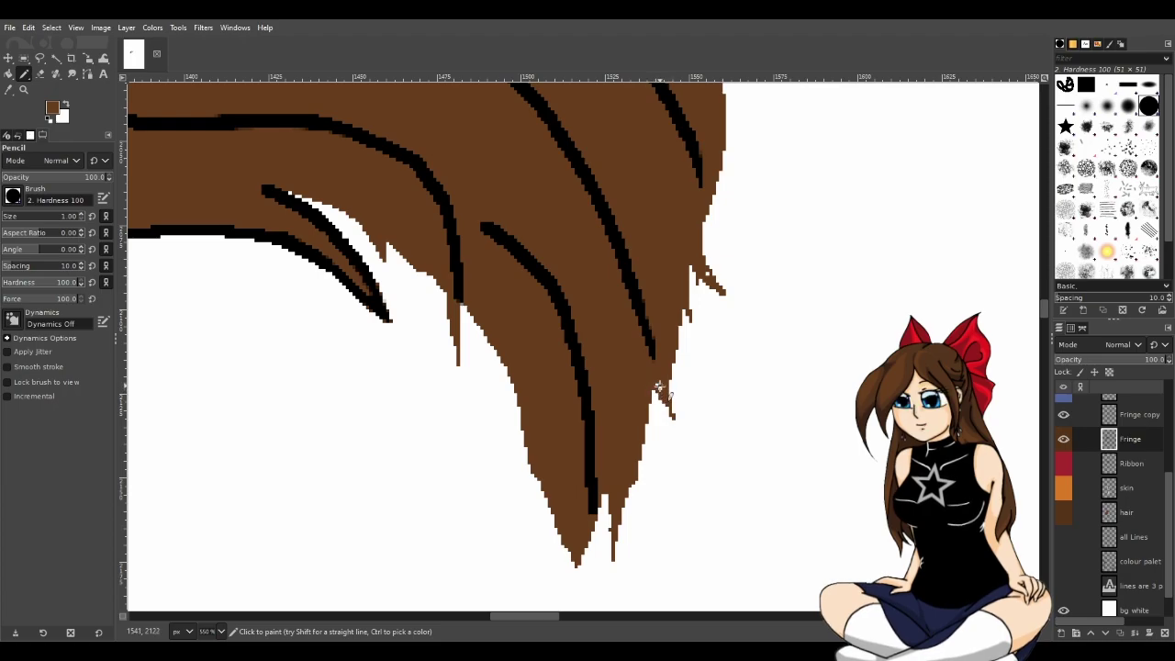
scroll(714, 359, "up", 4)
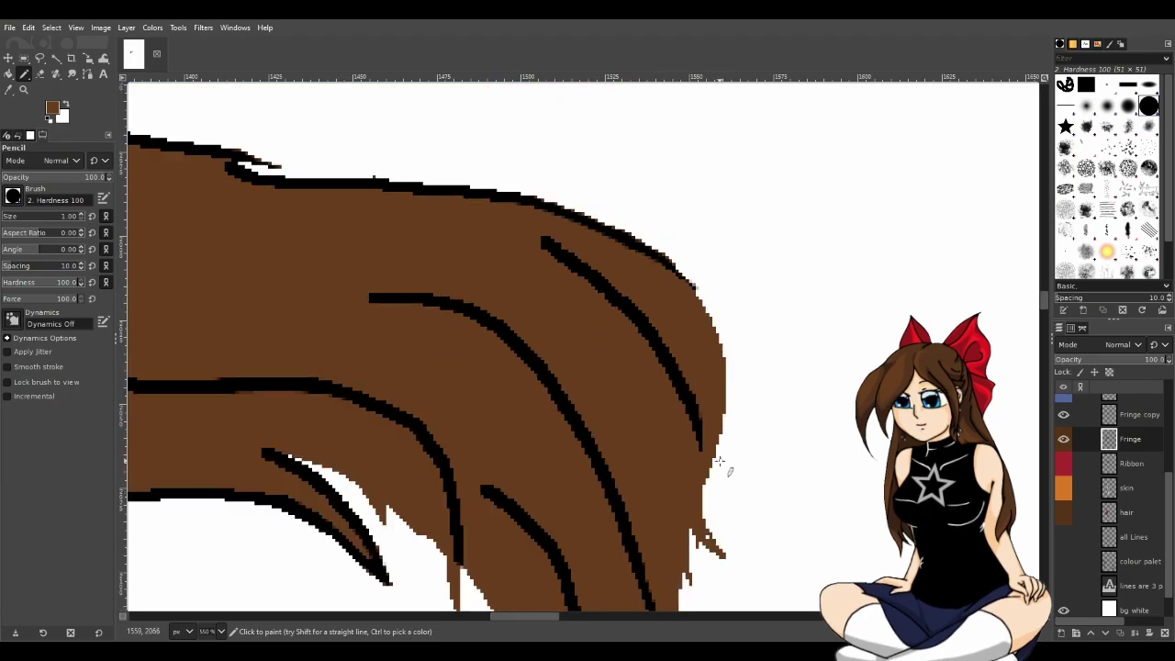
Erase the stray dot on the fringe's upper edge on the Fringe layer with the Eraser at size 1.
scroll(712, 395, "down", 2)
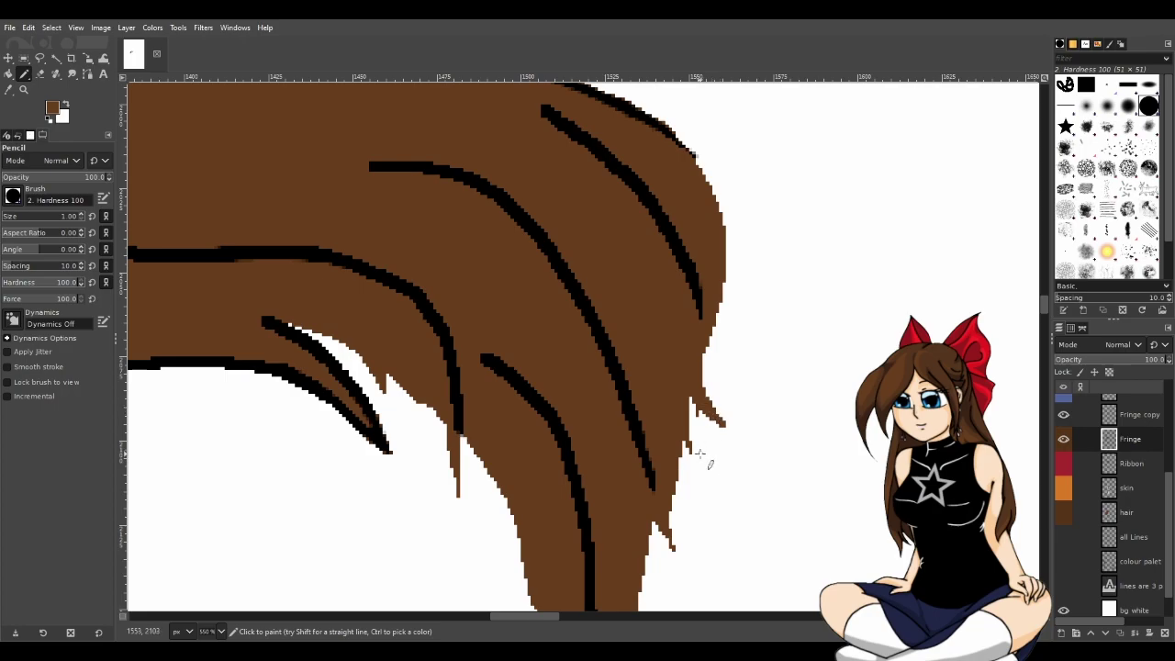
scroll(679, 450, "up", 2)
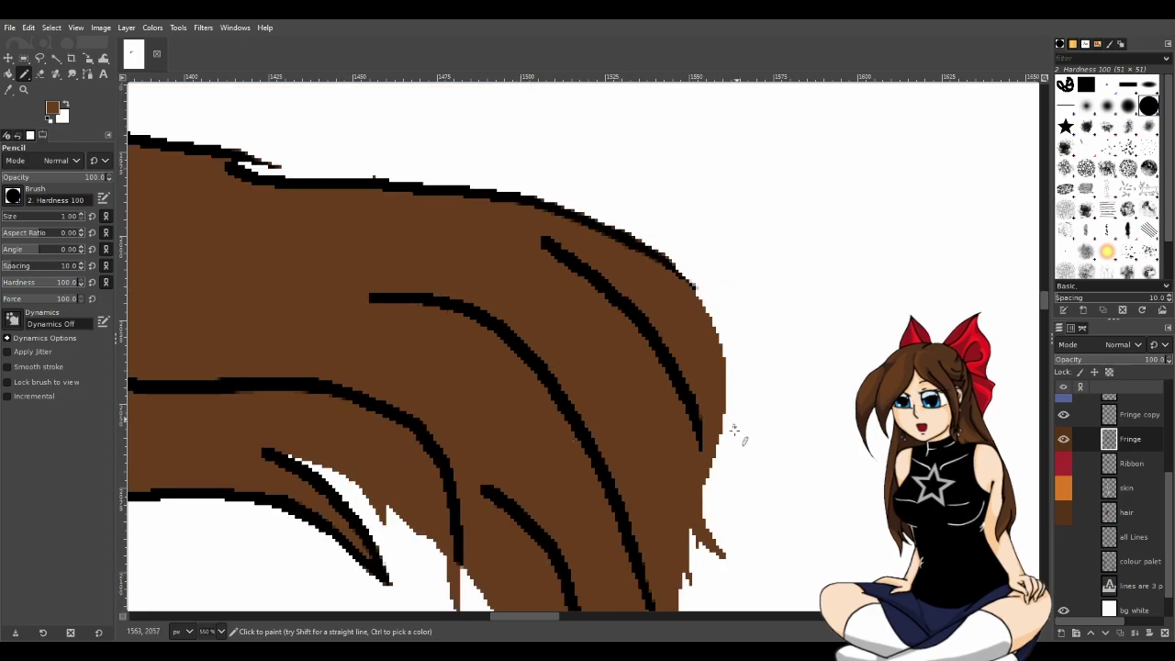
scroll(557, 504, "up", 2)
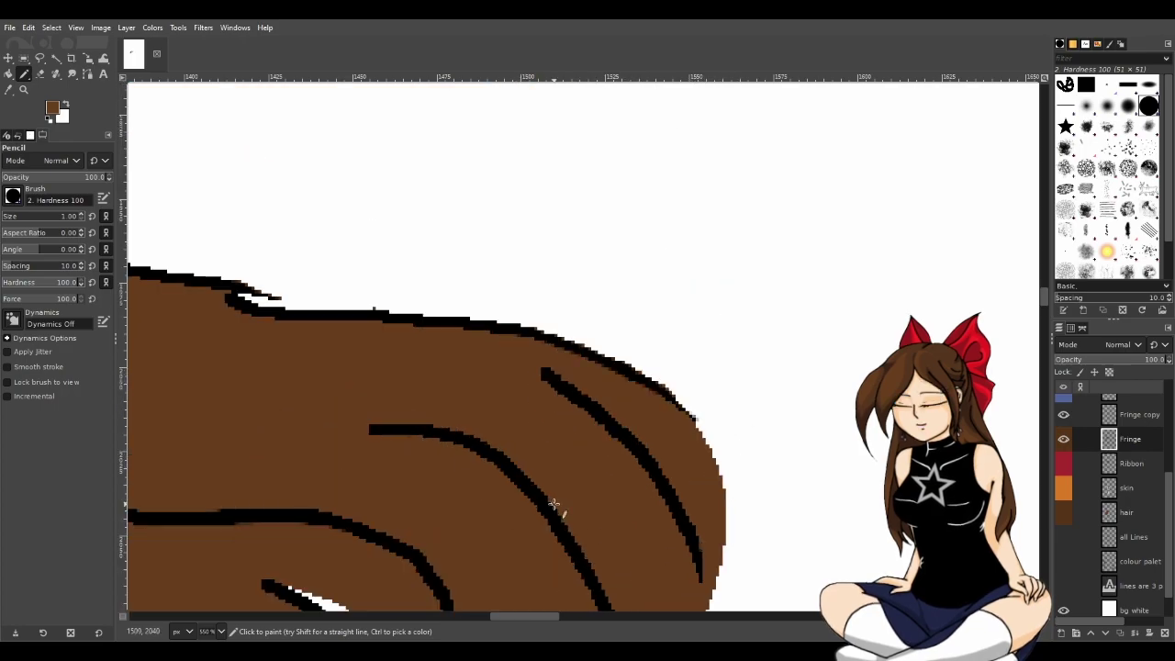
left_click(41, 75)
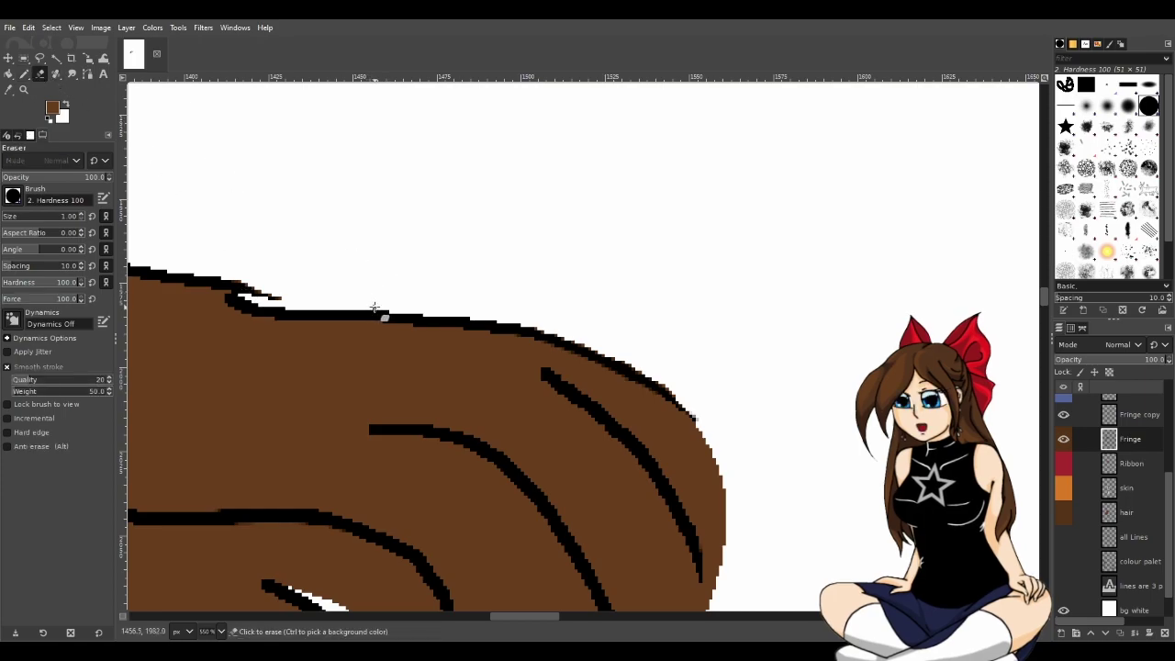
Inspect the fringe's upper outline and strands for stray pixels and unfilled specks.
scroll(510, 610, "left", 5)
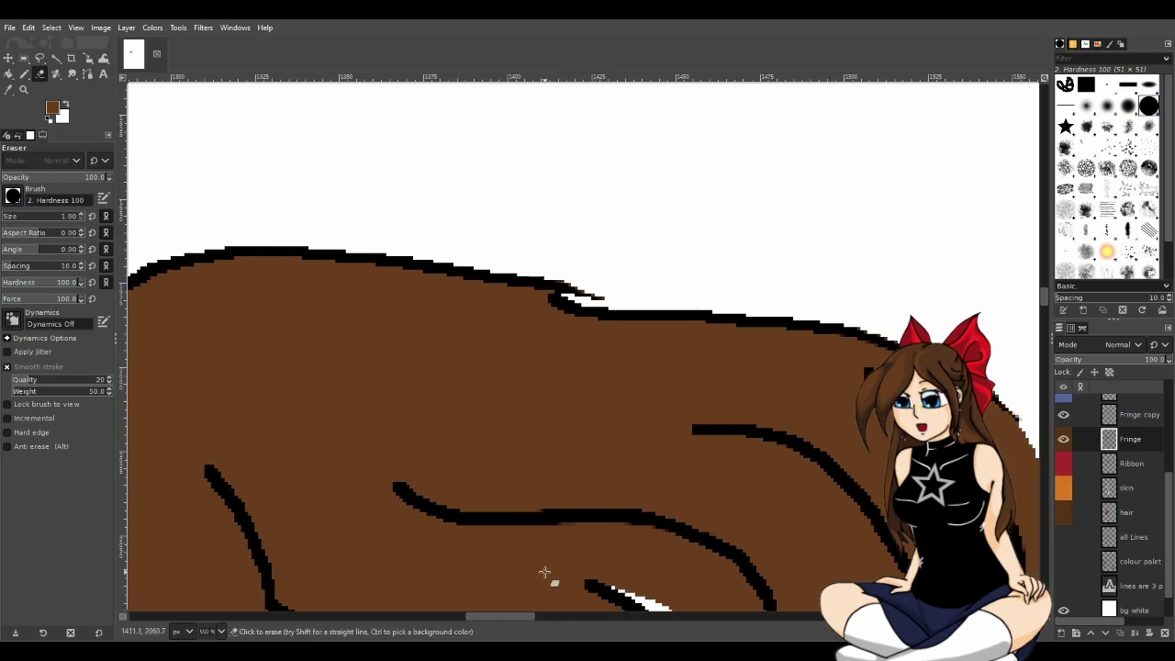
scroll(544, 574, "right", 4)
scroll(545, 583, "down", 2)
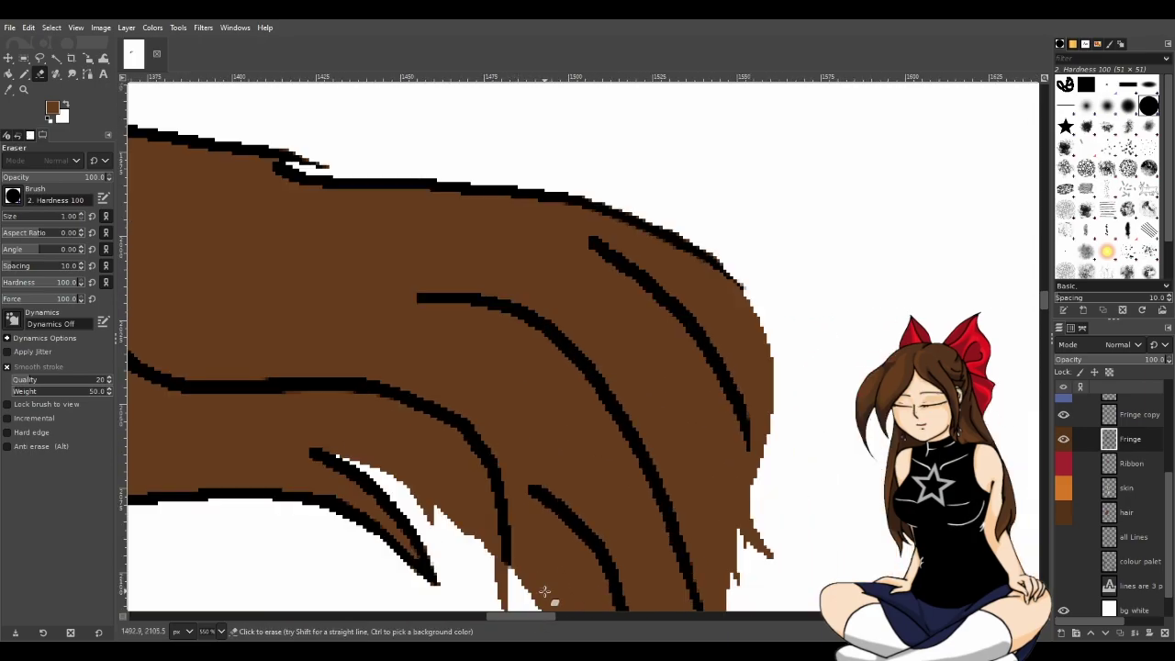
left_click_drag(515, 619, 462, 619)
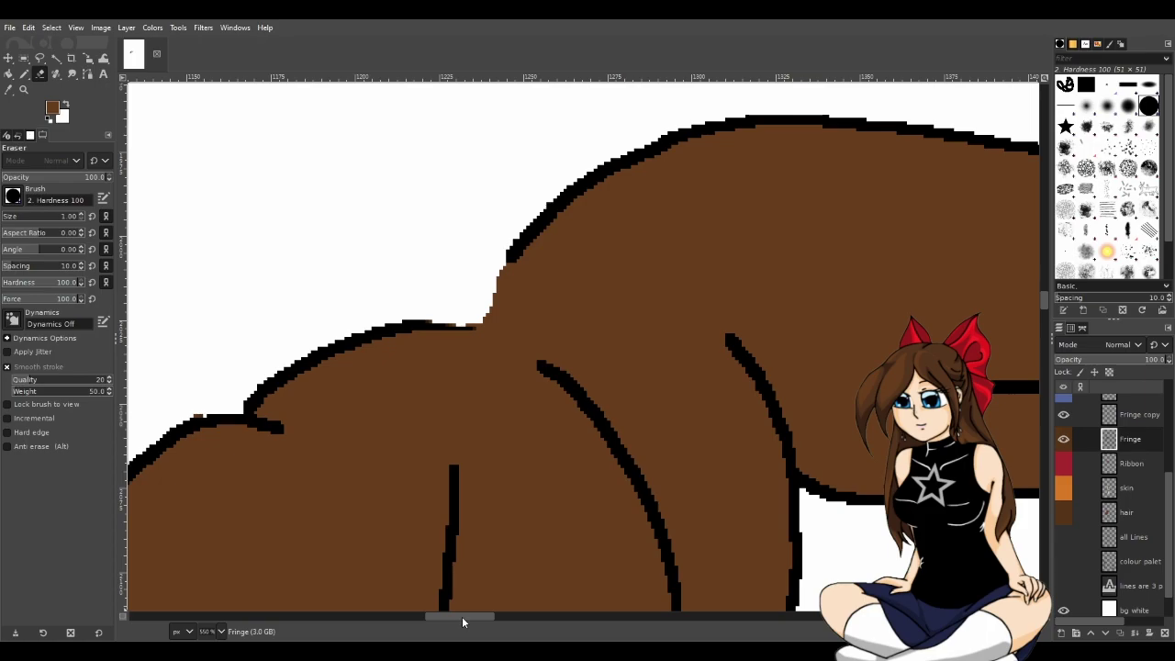
scroll(486, 546, "down", 6)
scroll(459, 505, "up", 2)
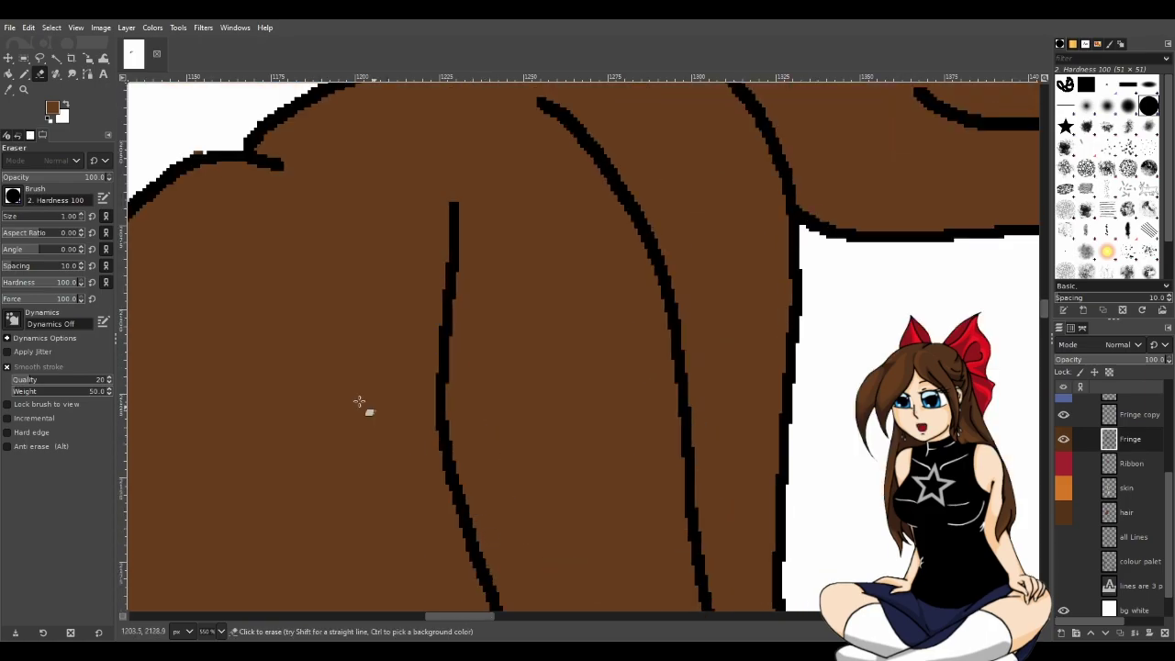
scroll(680, 278, "up", 2)
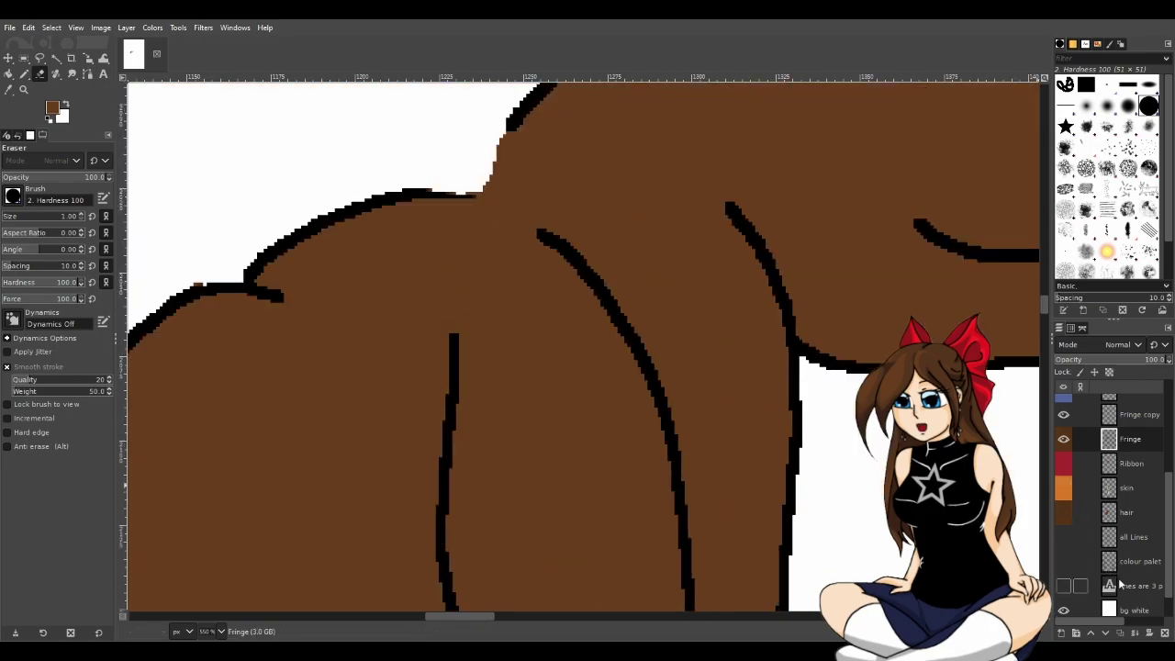
Show the hair, skin, Ribbon, Skirt lght, shirt, eyelashes, jewl and all Lines copy layers.
left_click_drag(1065, 514, 1068, 462)
scroll(1080, 495, "up", 2)
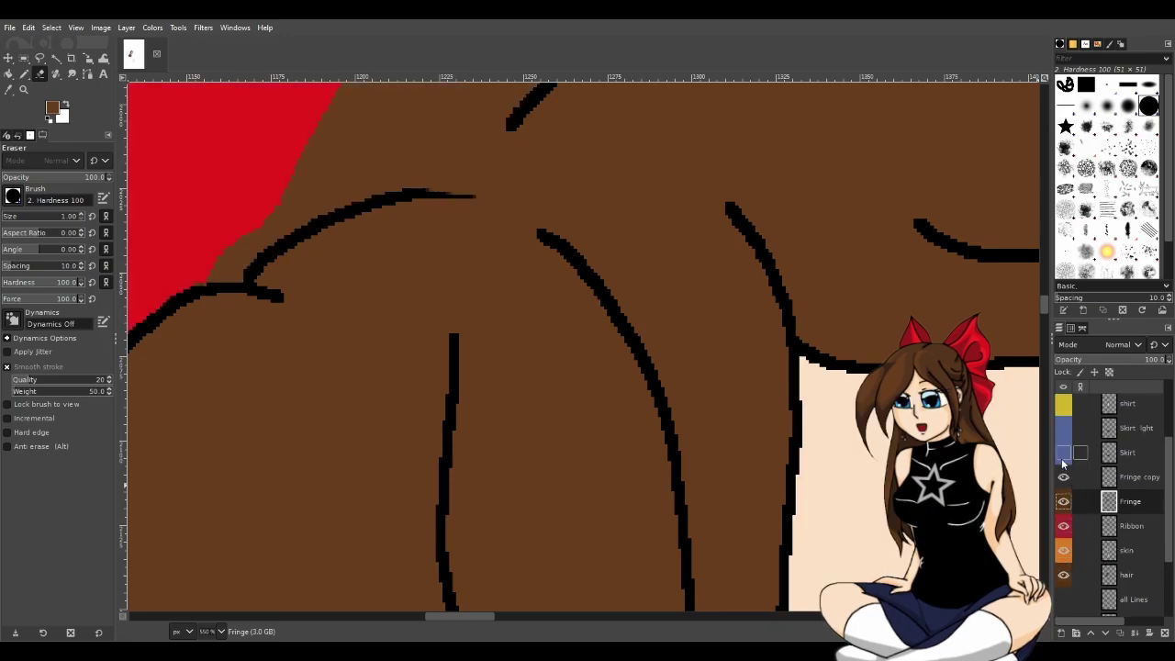
scroll(1066, 476, "up", 1)
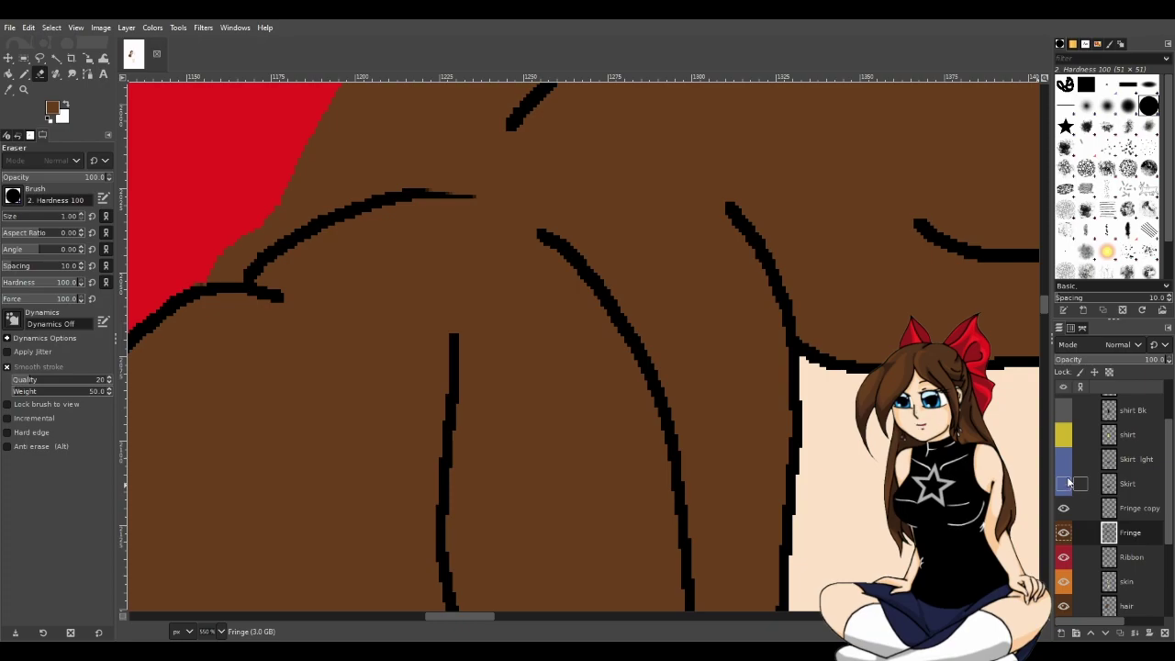
left_click(1065, 459)
scroll(1074, 445, "up", 2)
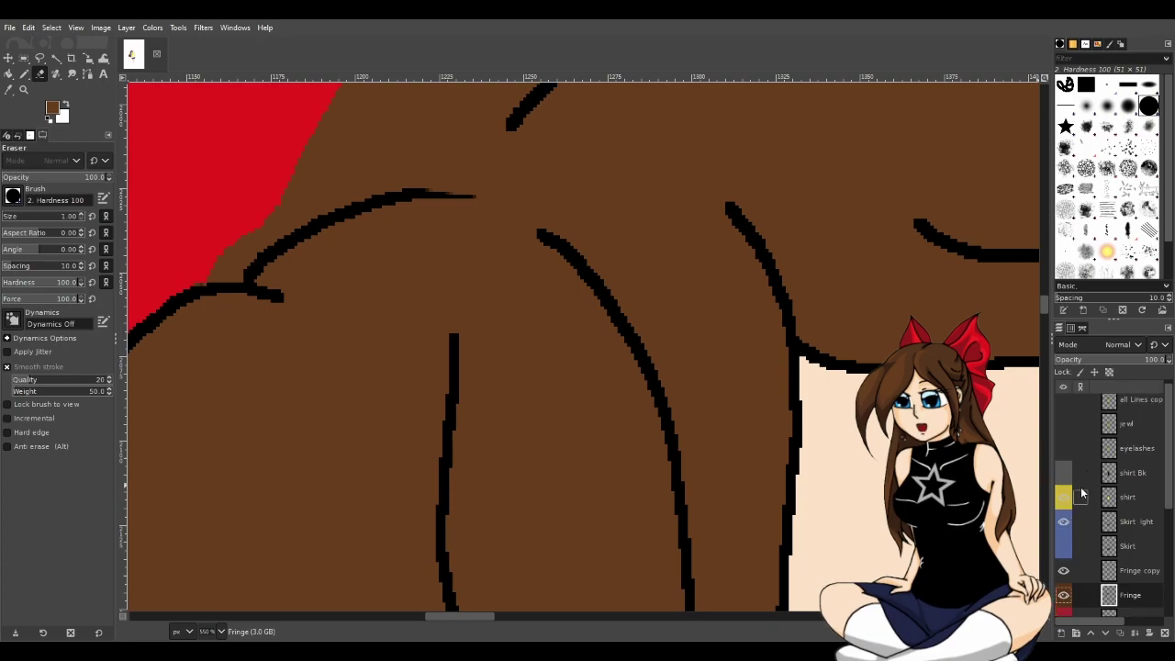
scroll(1070, 473, "up", 1)
left_click(1064, 455)
left_click(1064, 431)
left_click(1064, 406)
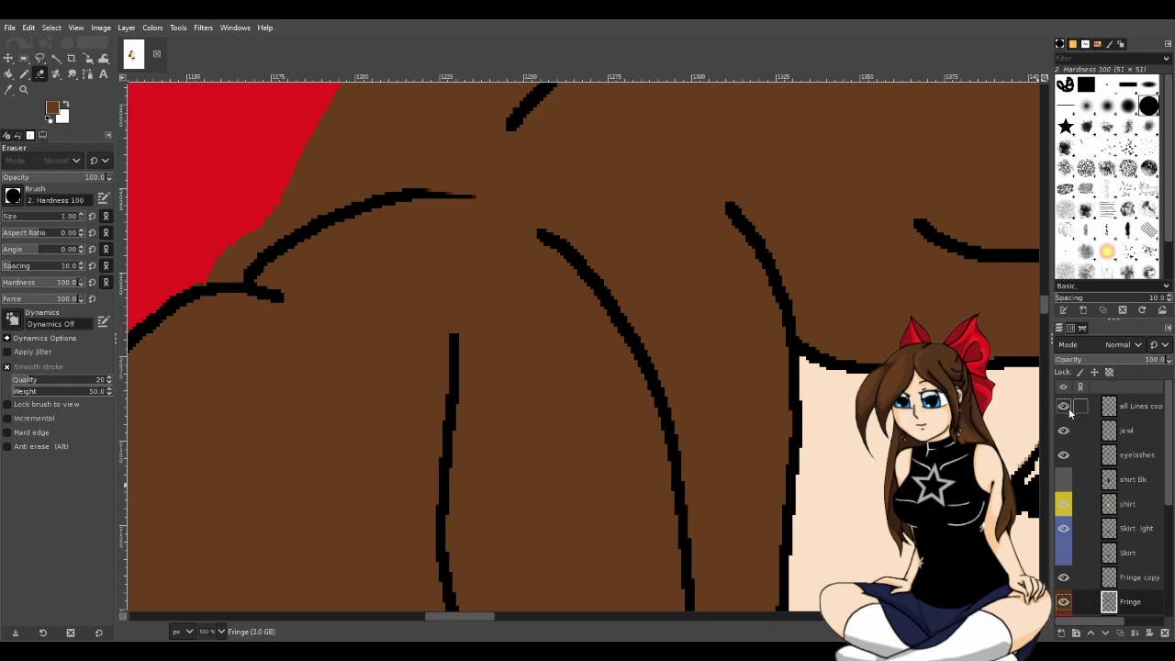
Review the whole coloured figure from the head to the legs with the line art and colour layers visible.
scroll(890, 441, "down", 4)
scroll(890, 440, "down", 2)
scroll(891, 441, "up", 1)
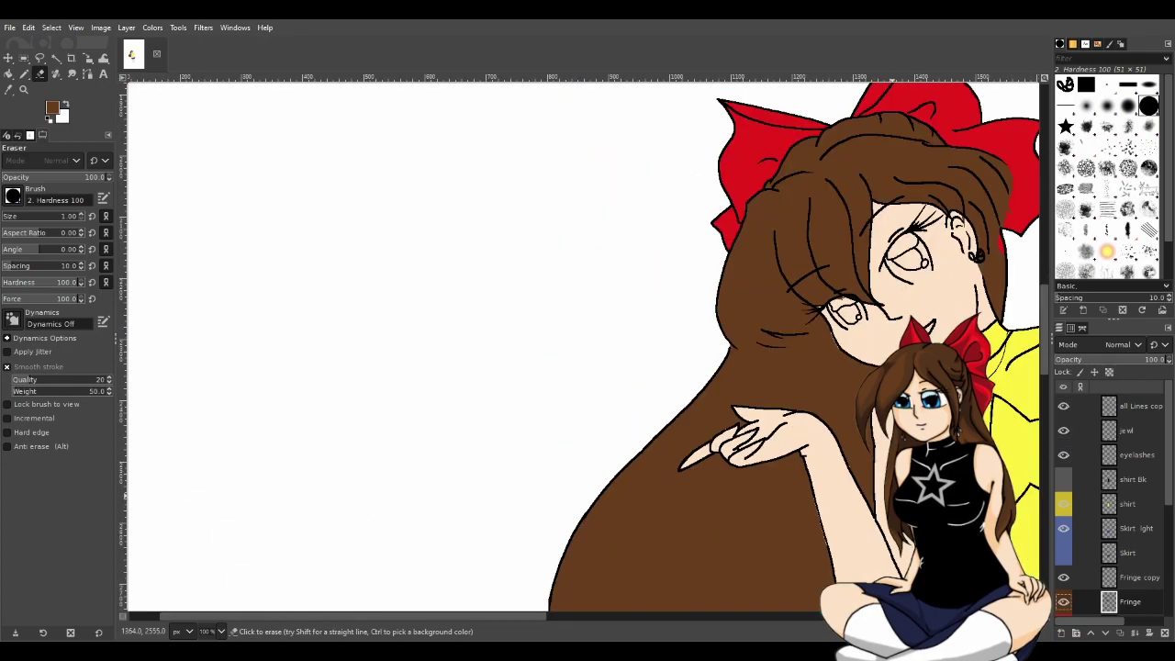
scroll(560, 614, "right", 1)
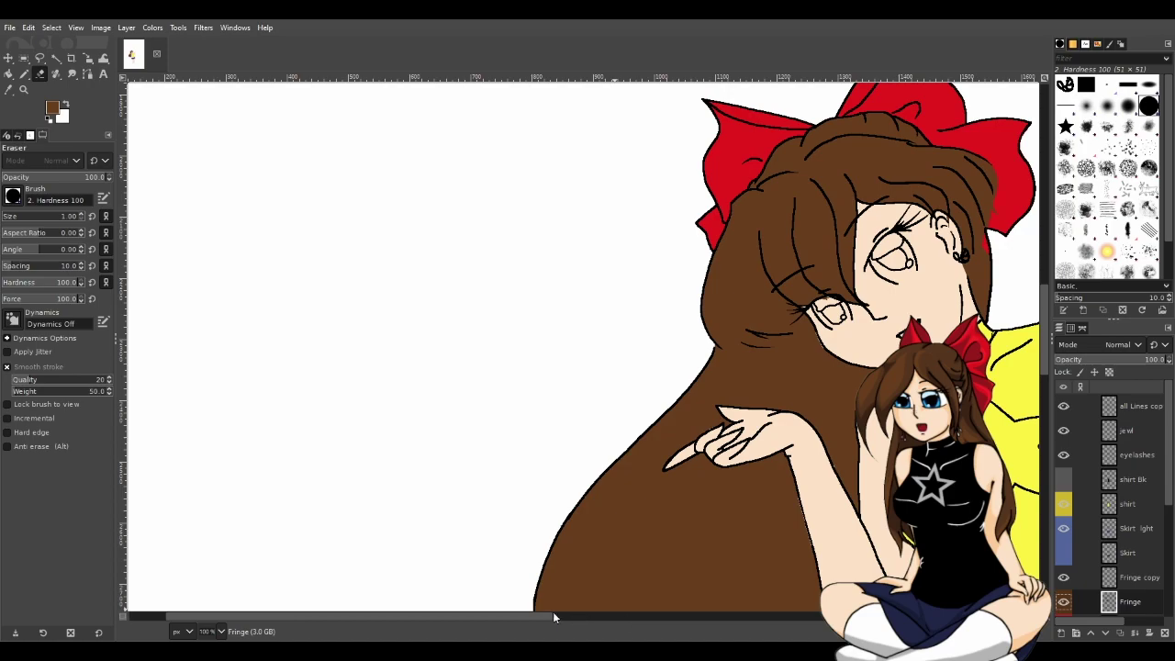
scroll(554, 613, "right", 5)
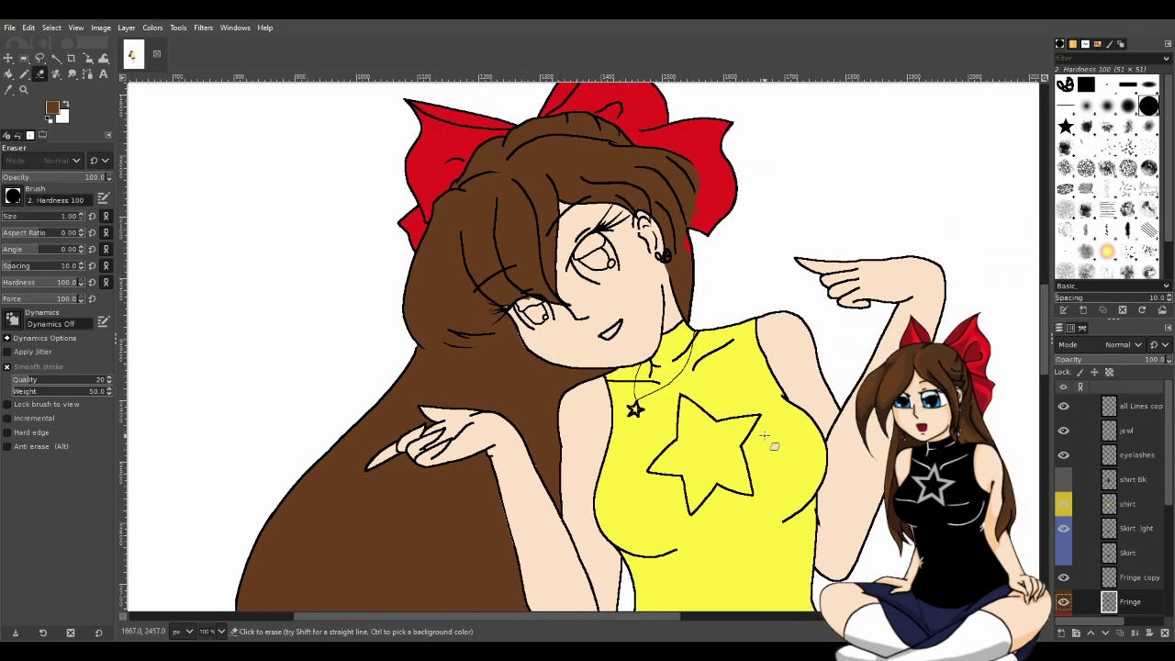
scroll(765, 441, "down", 2)
scroll(765, 428, "down", 18)
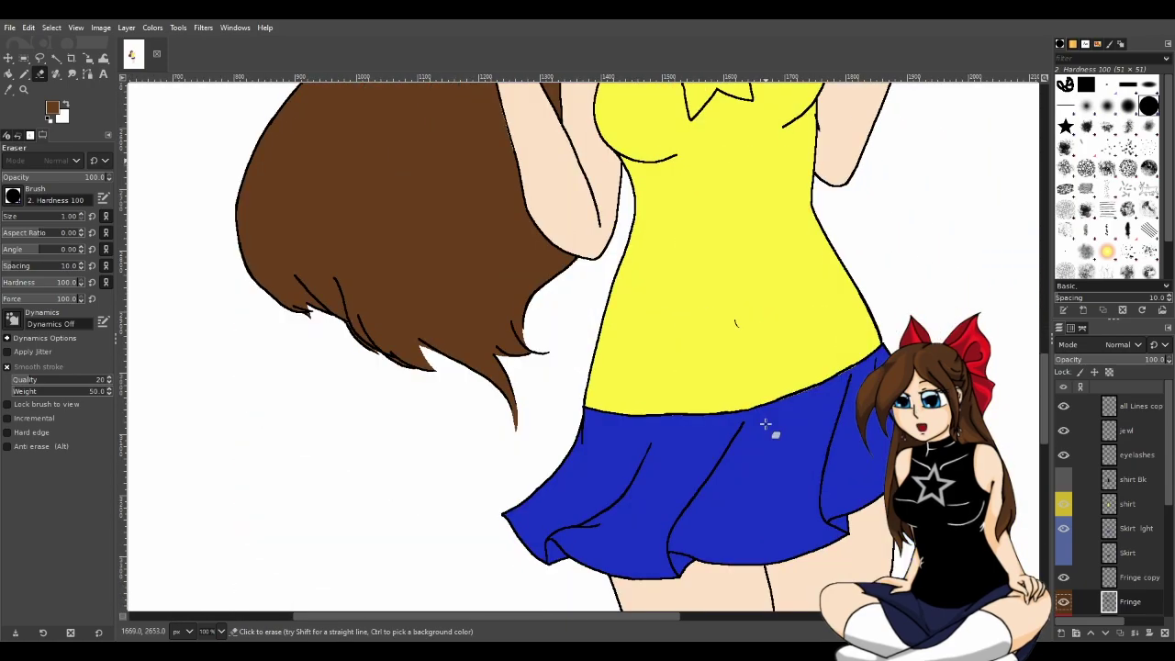
scroll(767, 424, "down", 3)
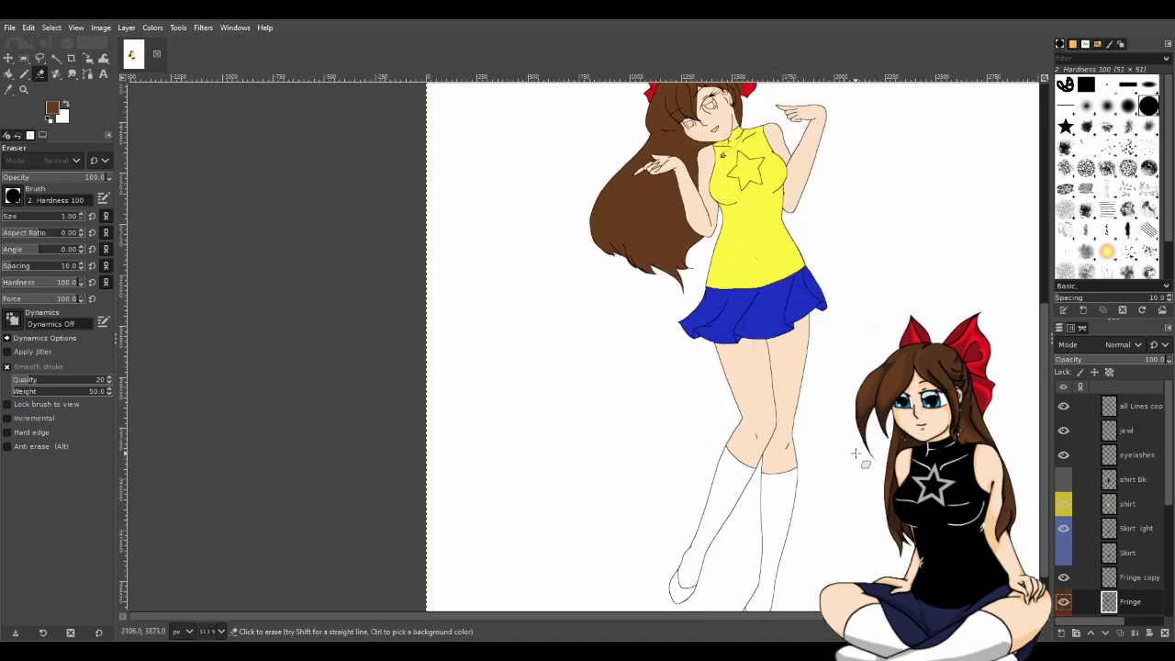
scroll(855, 453, "up", 3)
scroll(874, 448, "up", 1)
scroll(509, 397, "up", 5)
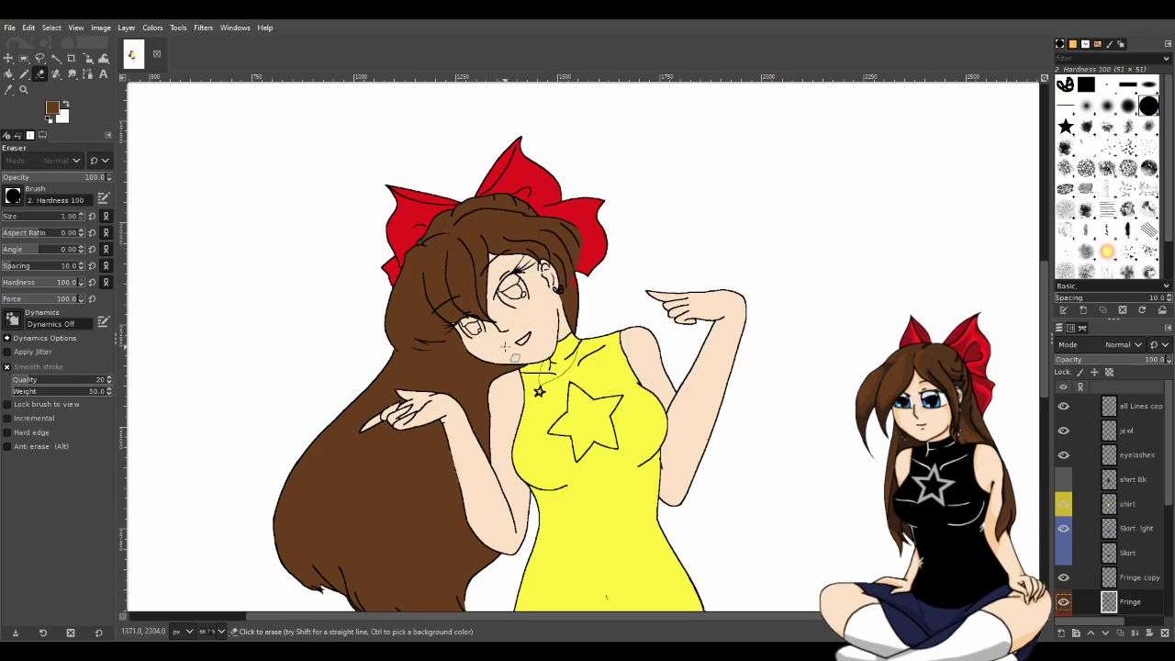
Set the Eraser size to 4 on the hair layer and move the Ribbon layer directly below the hair layer.
scroll(577, 292, "up", 4)
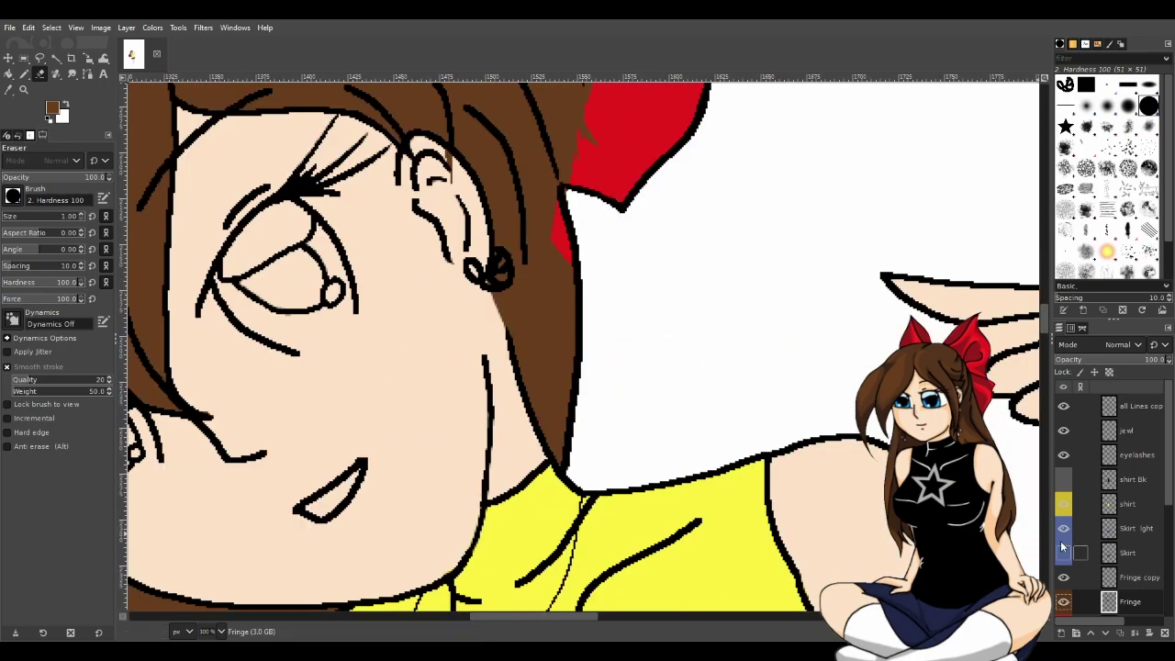
scroll(1136, 595, "down", 1)
scroll(1137, 595, "down", 2)
left_click(1134, 603)
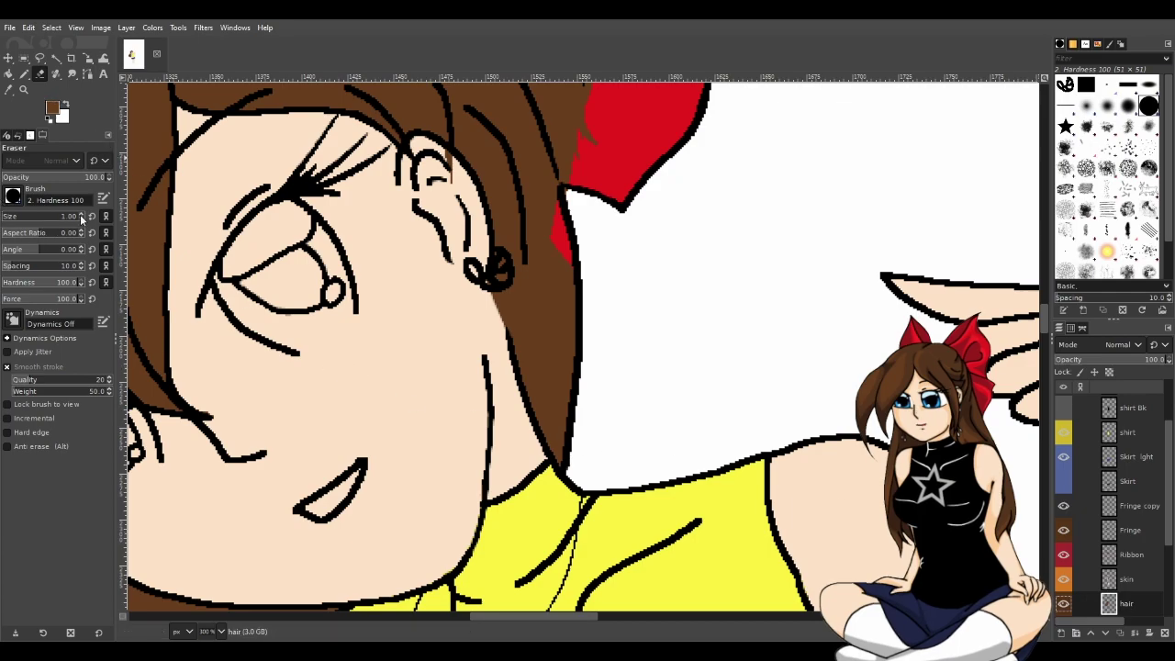
scroll(548, 299, "up", 2)
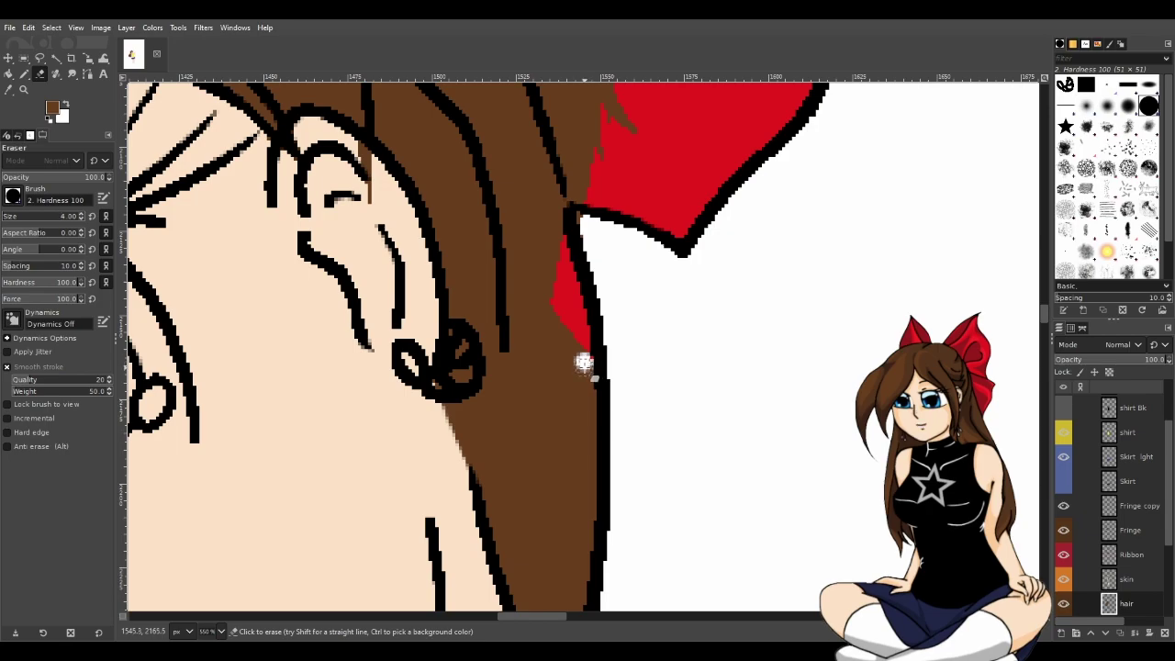
key("n")
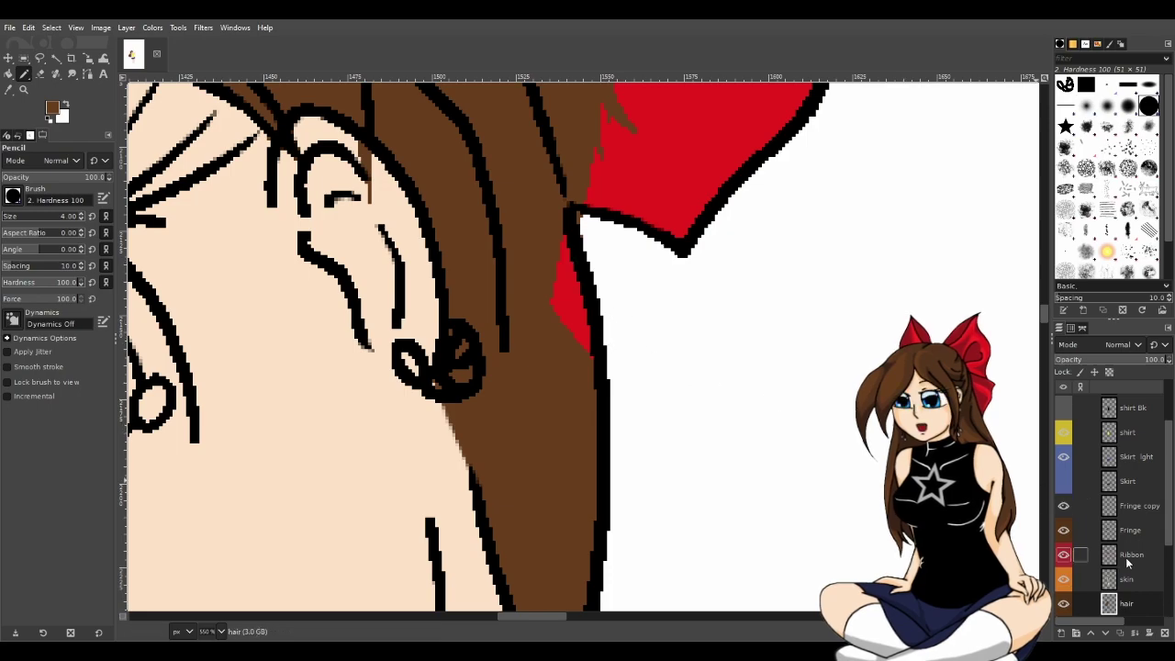
mouse_move(1131, 556)
left_mouse_down()
mouse_move(1134, 599)
mouse_move(1134, 573)
left_mouse_up()
Examine the ribbon, hair, eye and face outlines for overlapping colours and leftover specks.
scroll(577, 487, "down", 4)
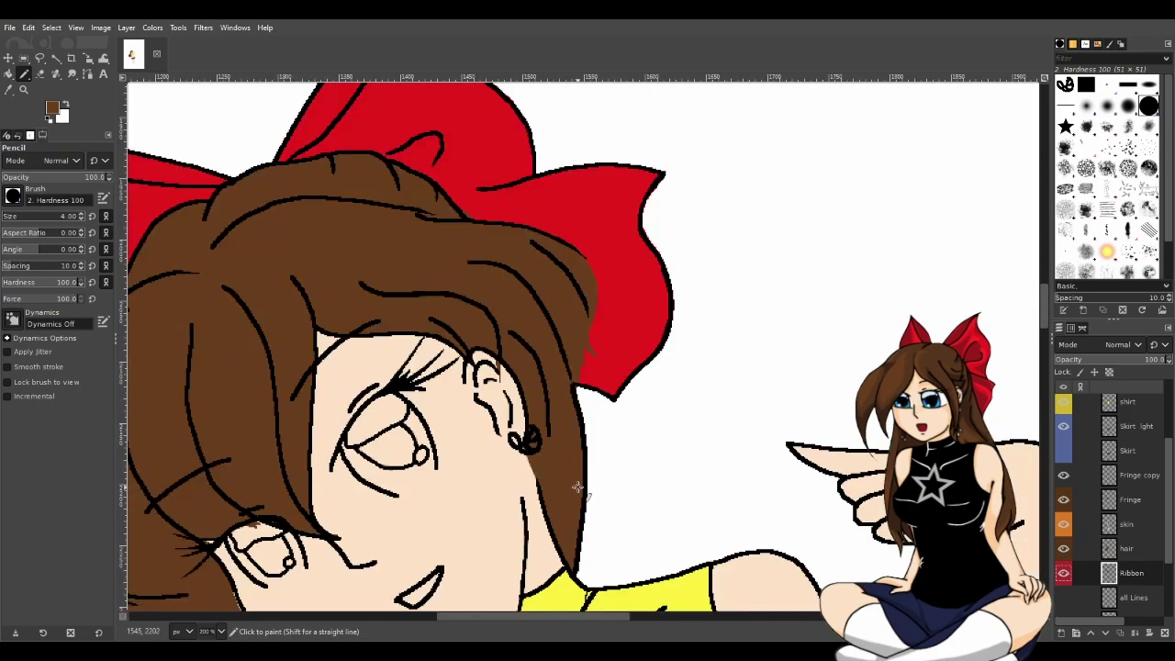
scroll(606, 615, "left", 5)
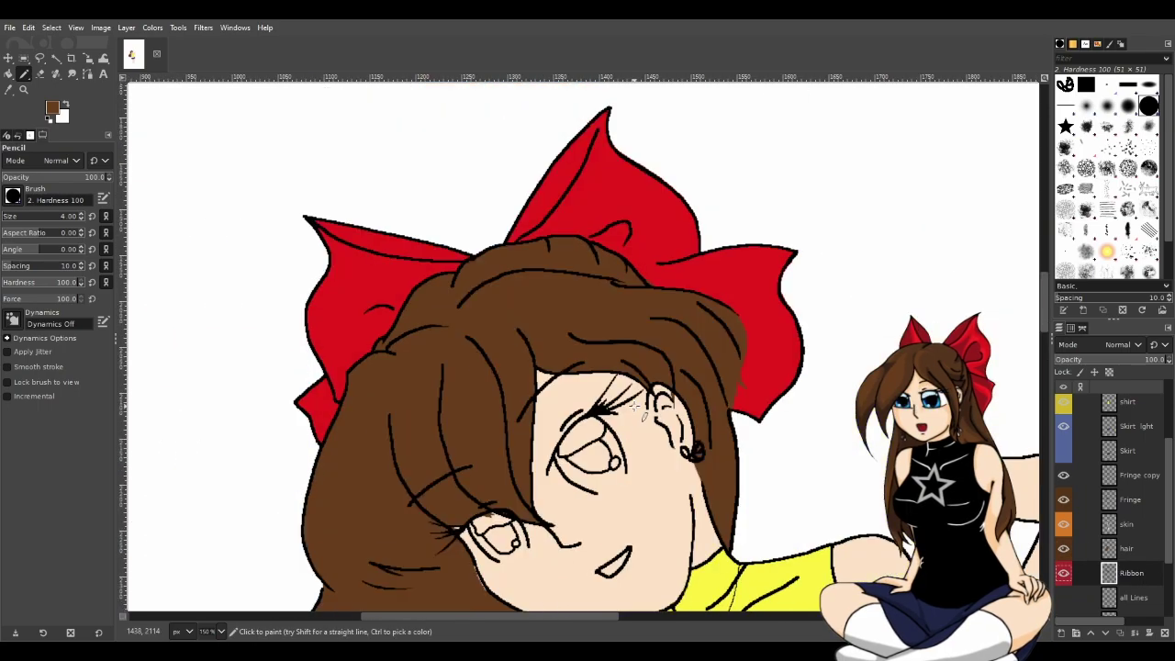
scroll(634, 409, "down", 1)
scroll(634, 409, "down", 3)
scroll(635, 410, "up", 2)
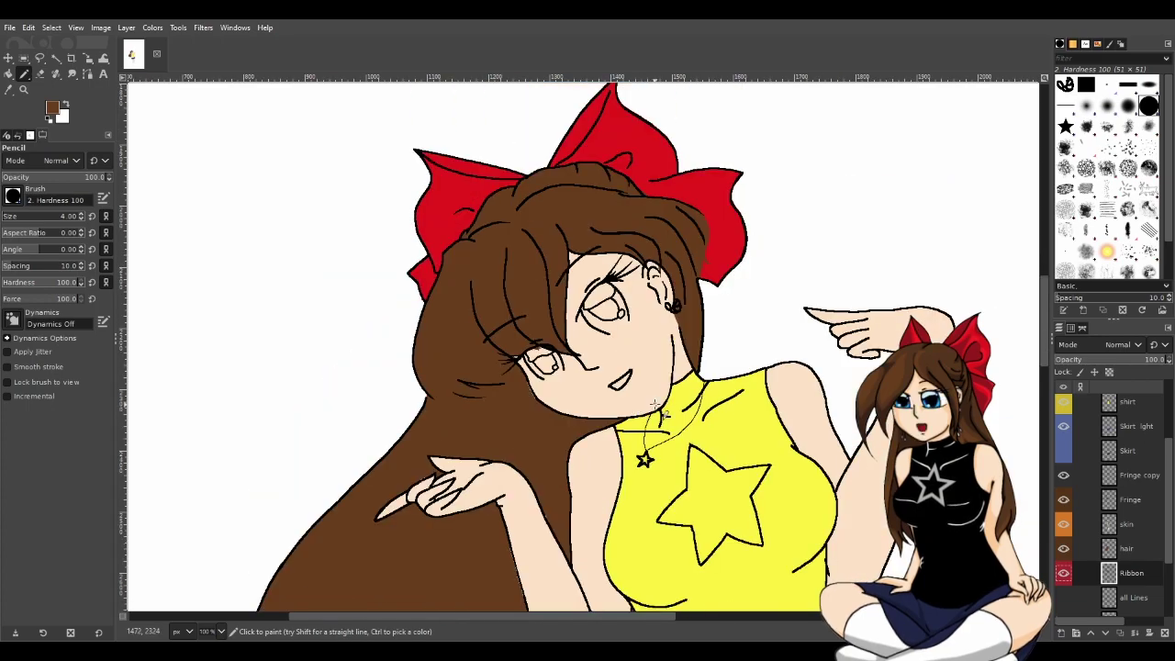
scroll(535, 355, "up", 3)
scroll(542, 278, "up", 1)
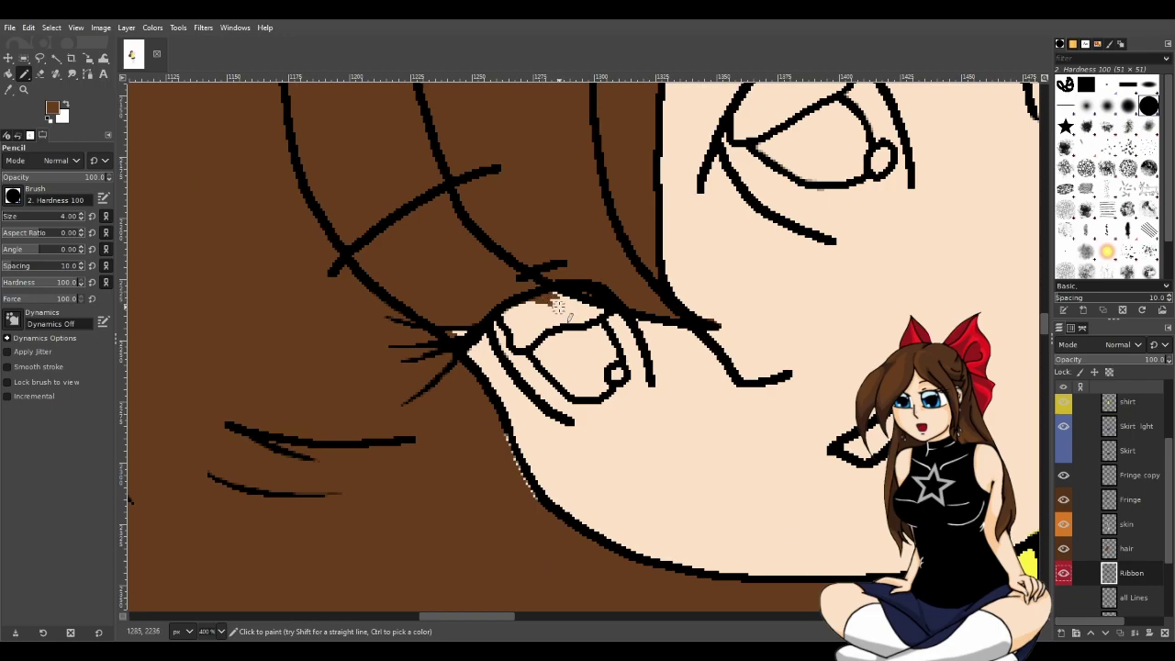
scroll(620, 381, "down", 1)
scroll(621, 395, "down", 1)
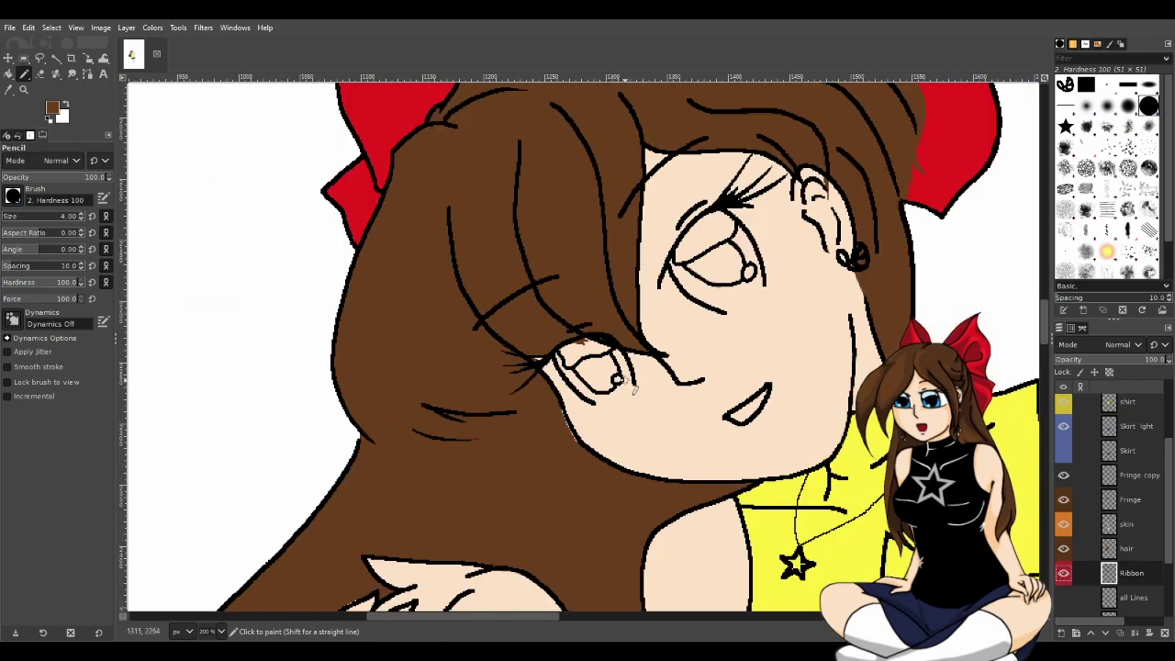
scroll(621, 396, "down", 1)
Save the image.
scroll(621, 397, "down", 5)
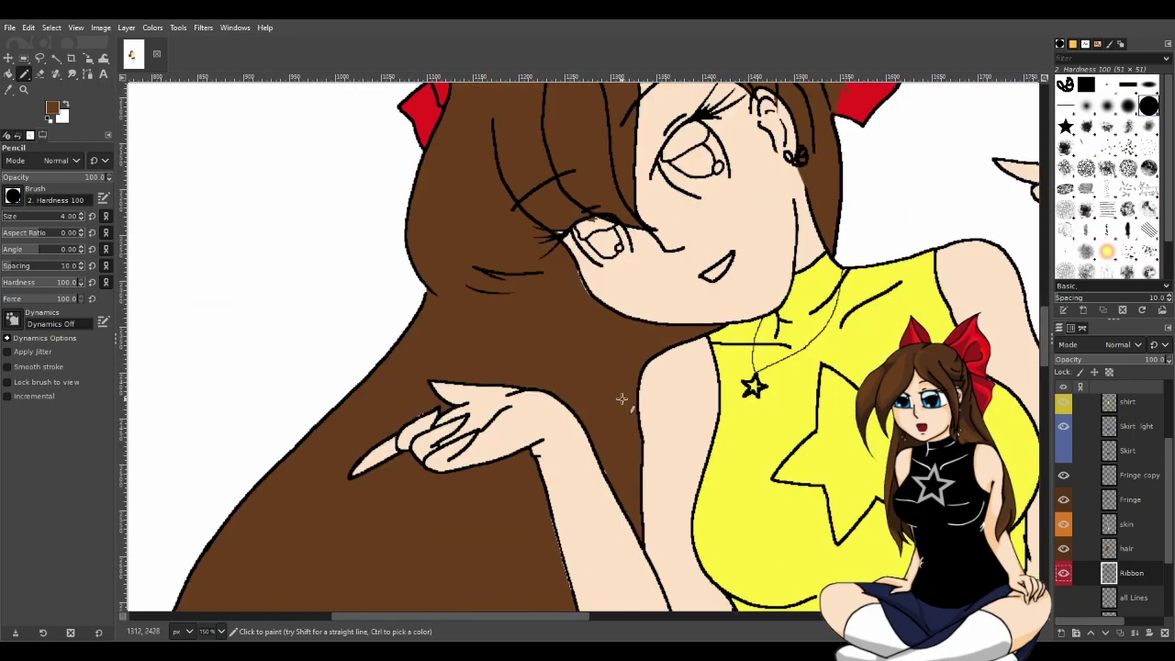
scroll(587, 376, "down", 2)
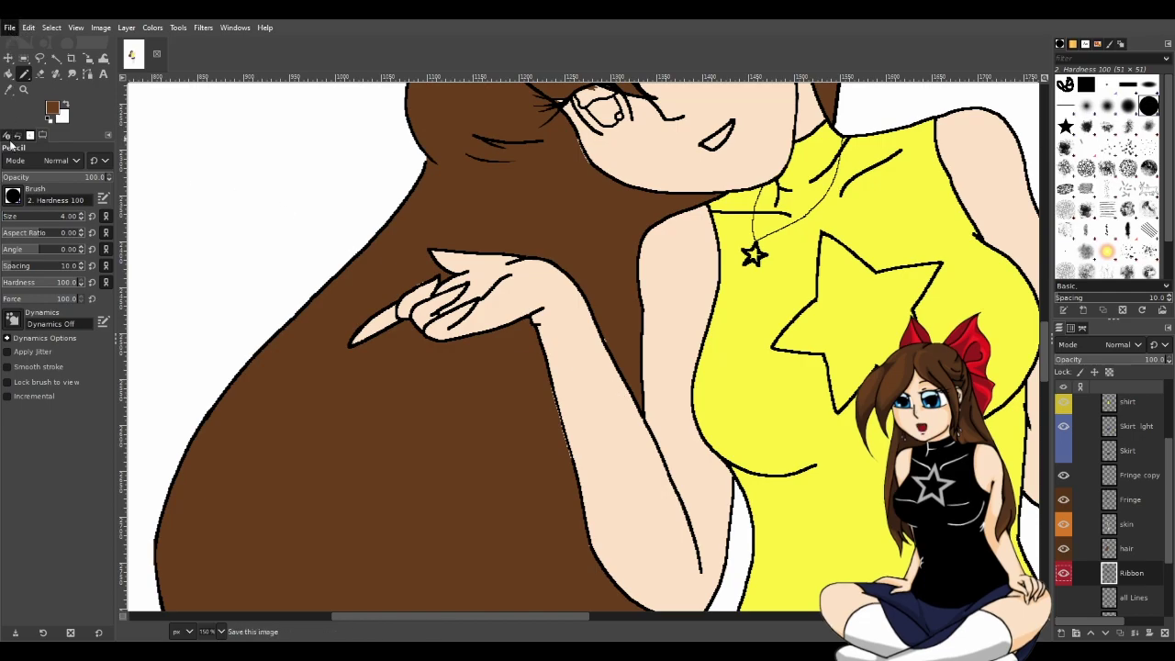
key("ctrl+s")
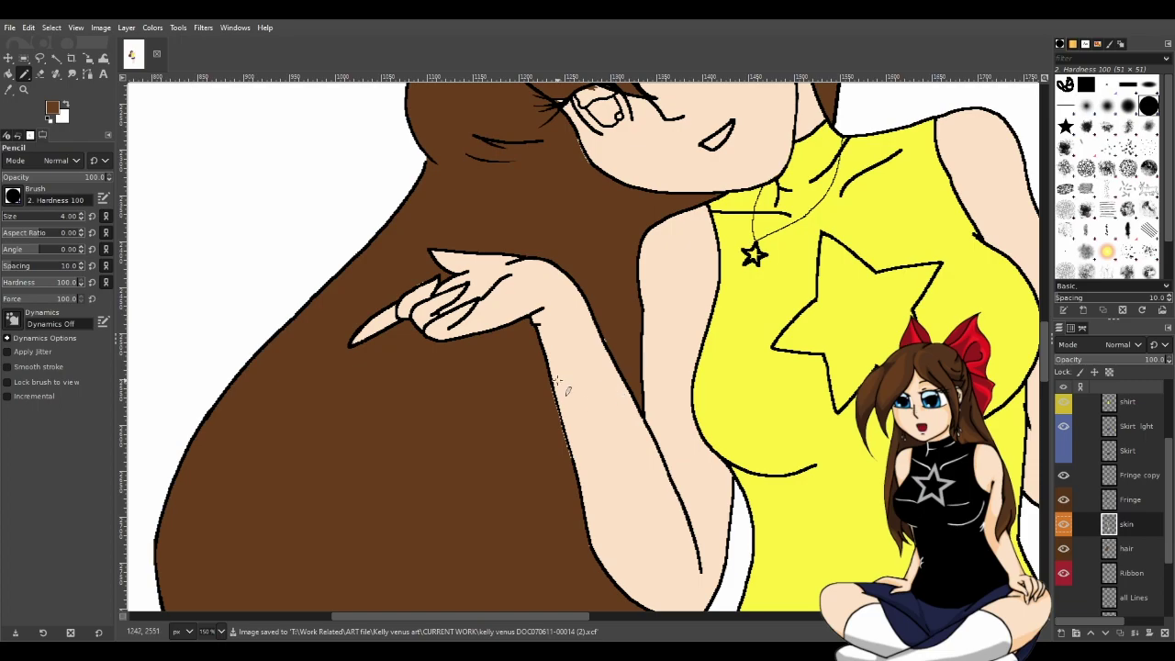
Erase the stray skin-coloured pixels along the forearm outline where it borders the brown hair, using the skin layer.
left_click(40, 73)
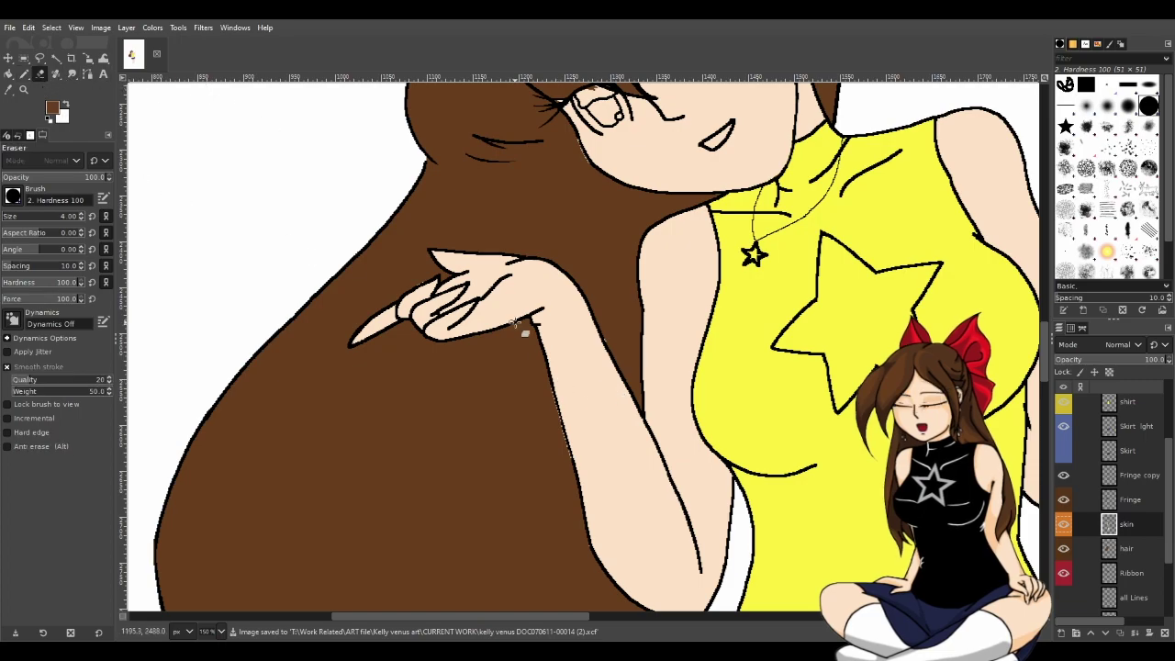
scroll(383, 306, "up", 4, "ctrl")
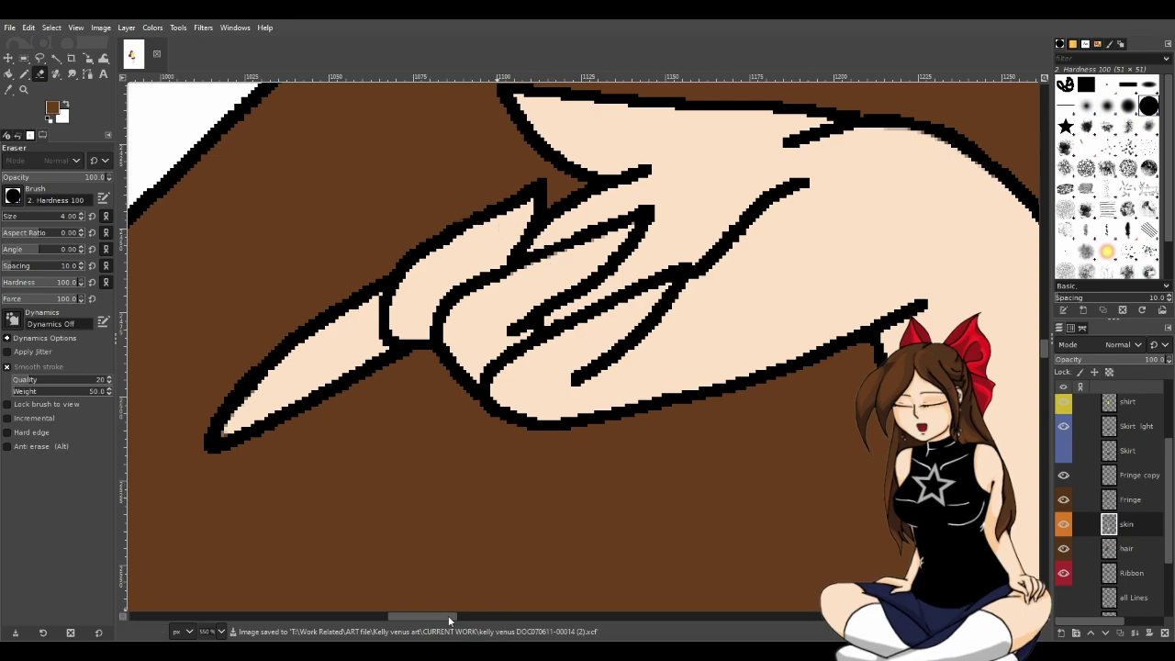
left_click_drag(448, 615, 499, 630)
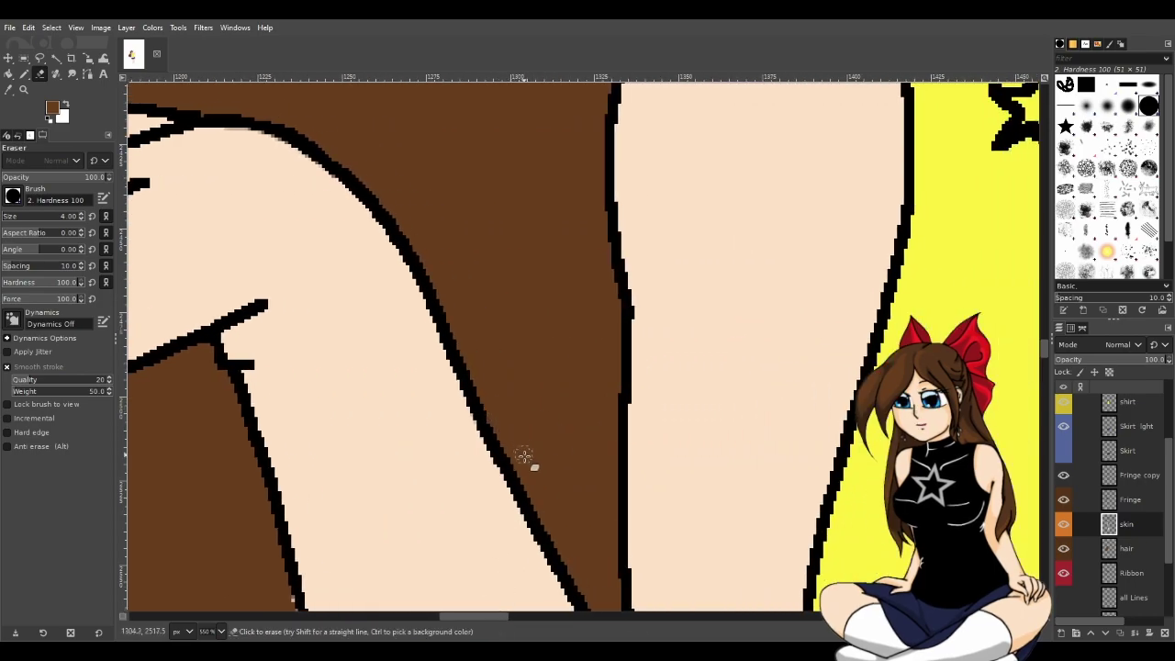
scroll(533, 454, "down", 5)
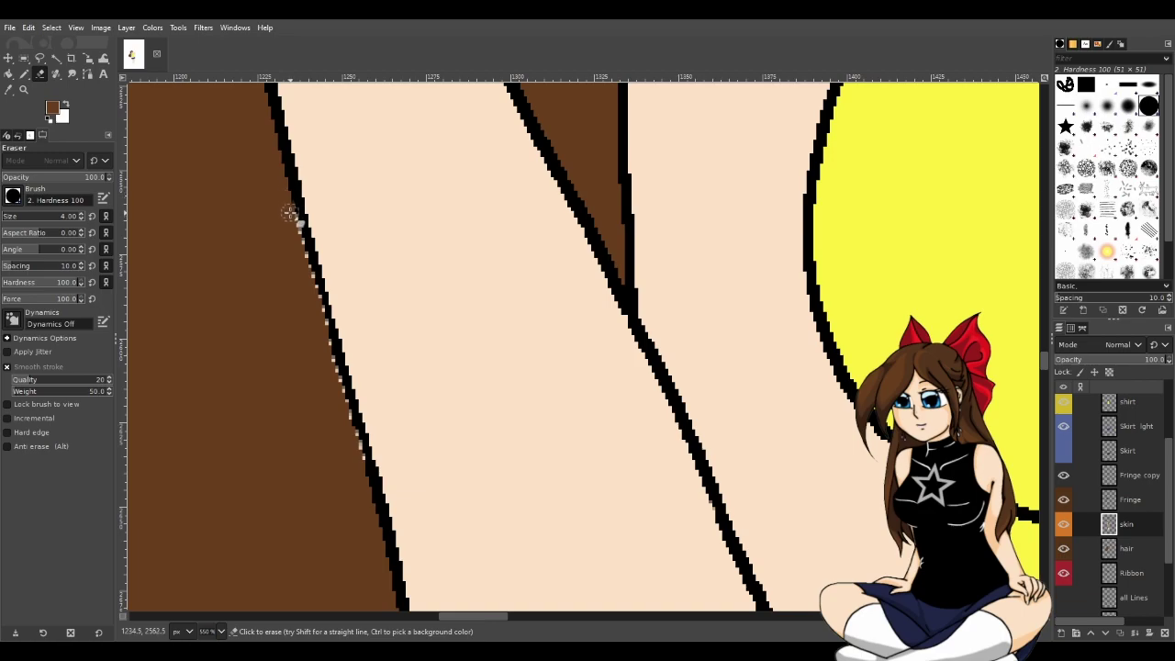
left_click_drag(298, 253, 359, 454)
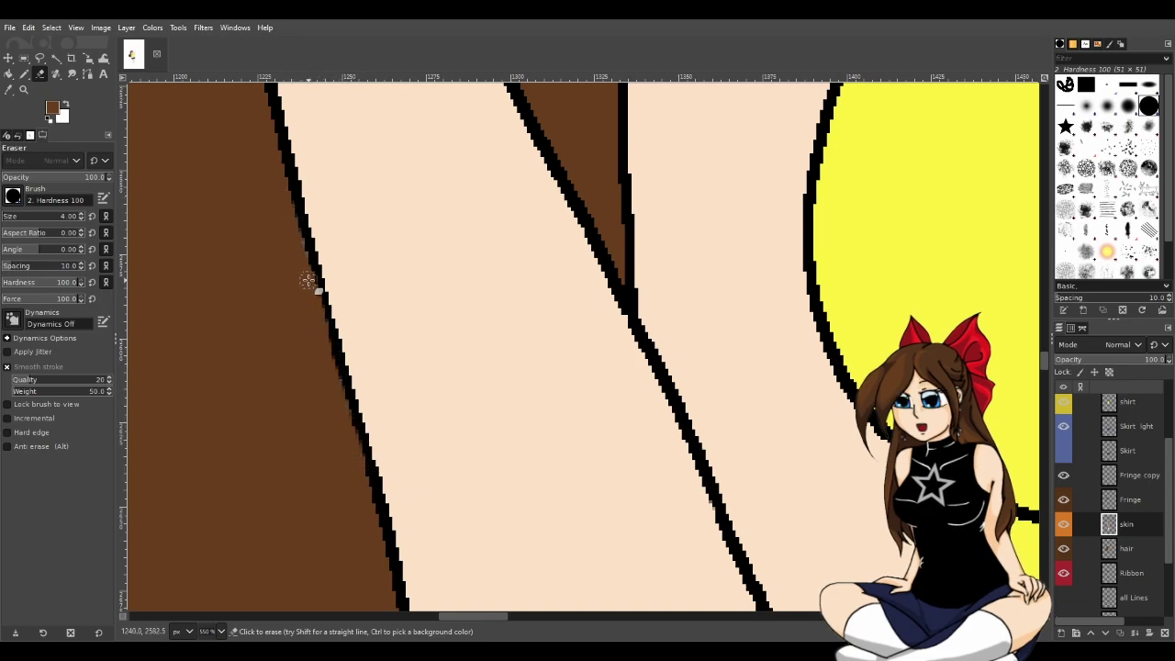
scroll(362, 408, "down", 2)
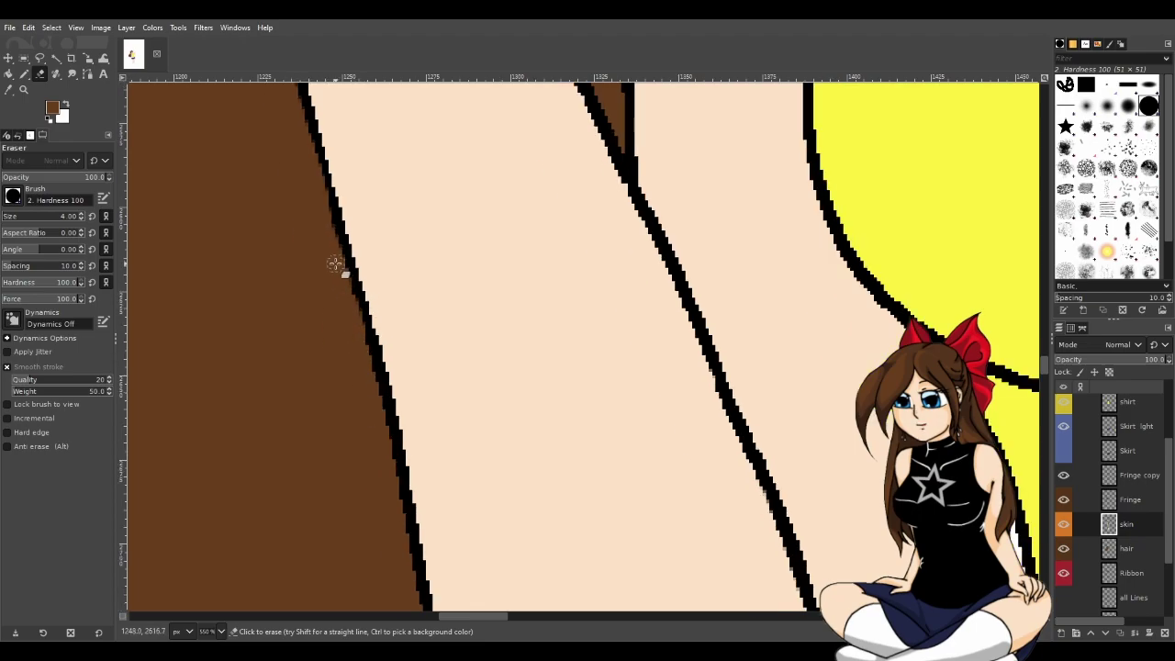
Examine the elbow, the gap beside the shirt, the jawline and the eye beside the long hair for leftover specks.
scroll(327, 268, "down", 5)
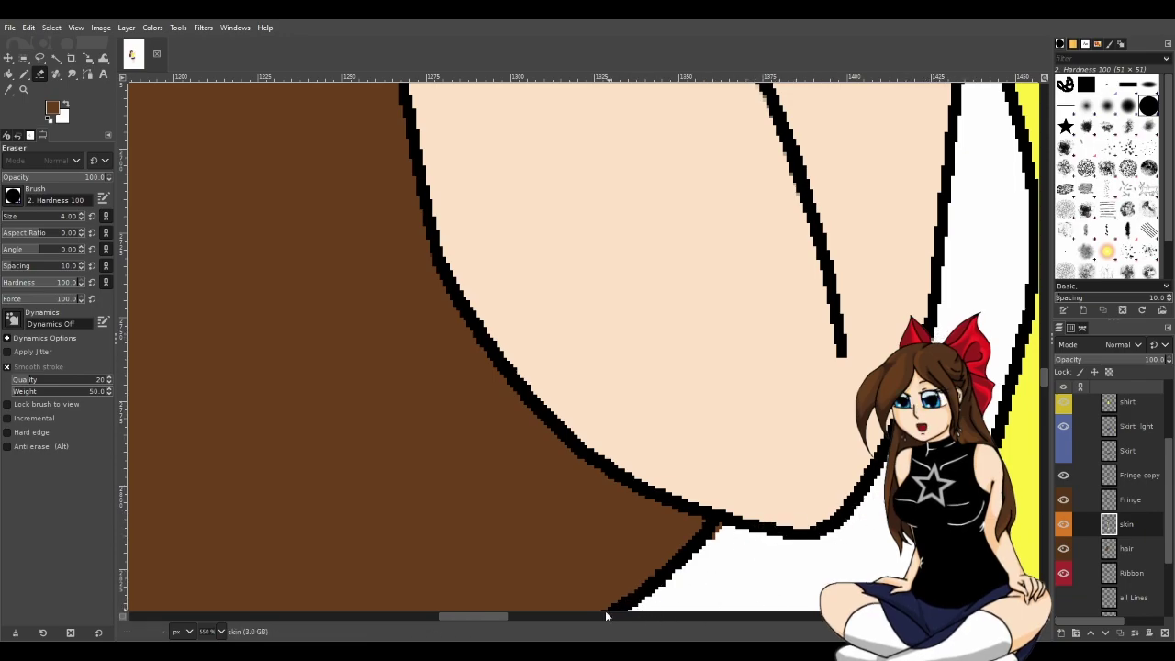
left_click_drag(484, 616, 538, 590)
scroll(582, 511, "right", 5)
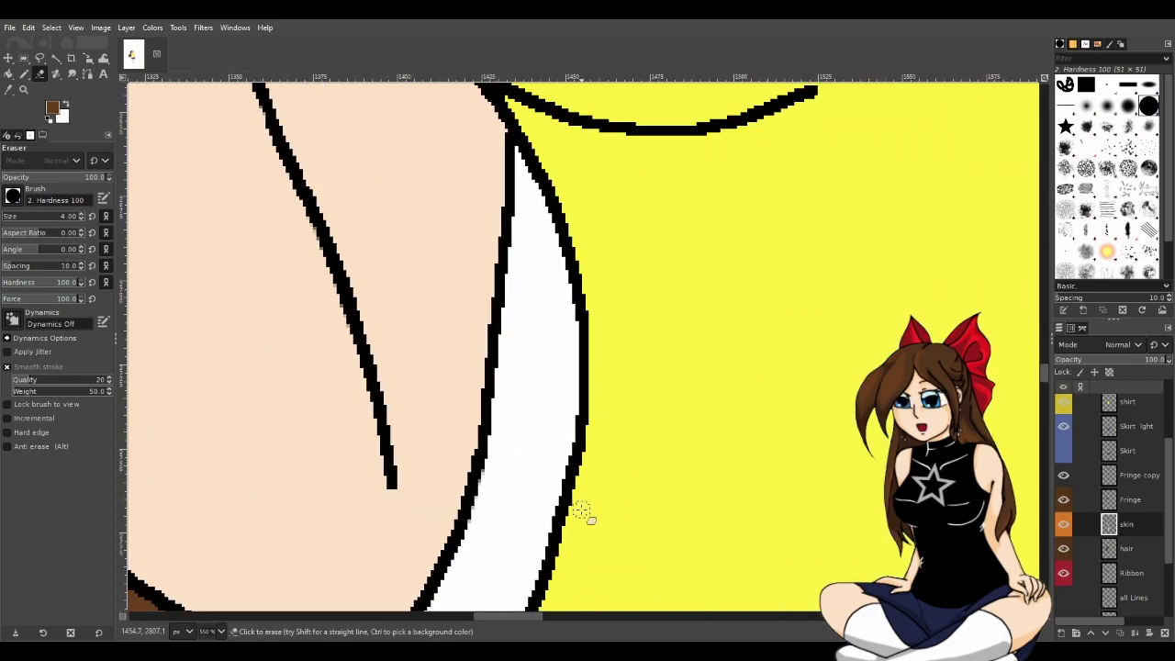
scroll(582, 514, "up", 5)
scroll(577, 527, "up", 6)
scroll(275, 348, "up", 3)
scroll(412, 564, "left", 6)
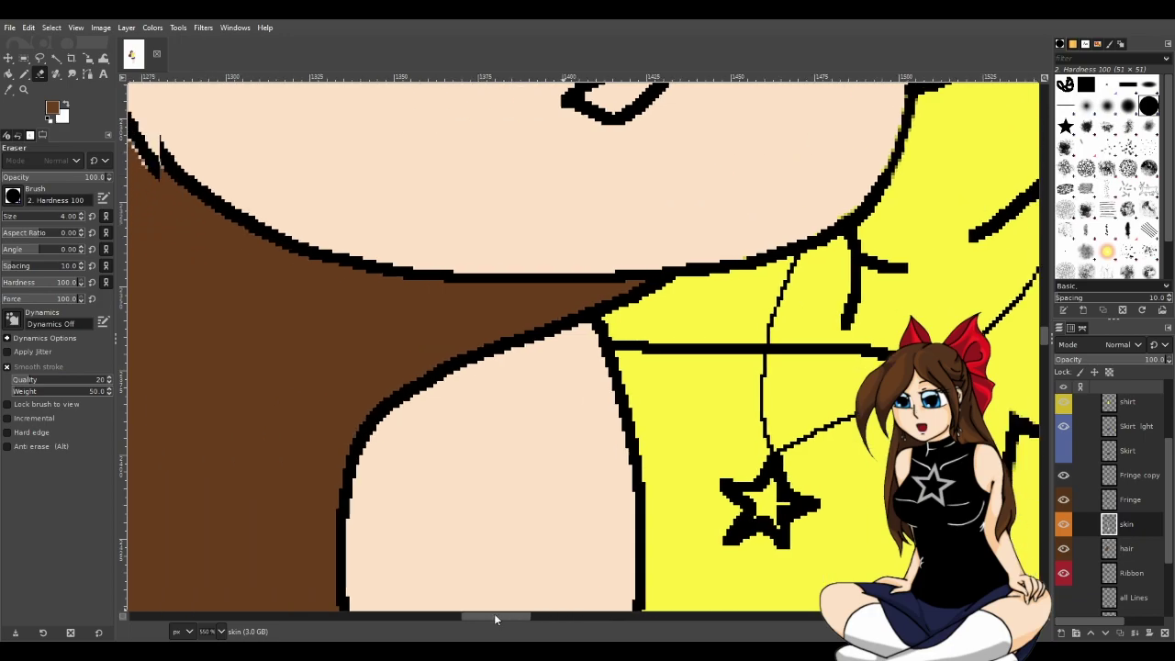
scroll(525, 475, "up", 3)
scroll(525, 476, "up", 2)
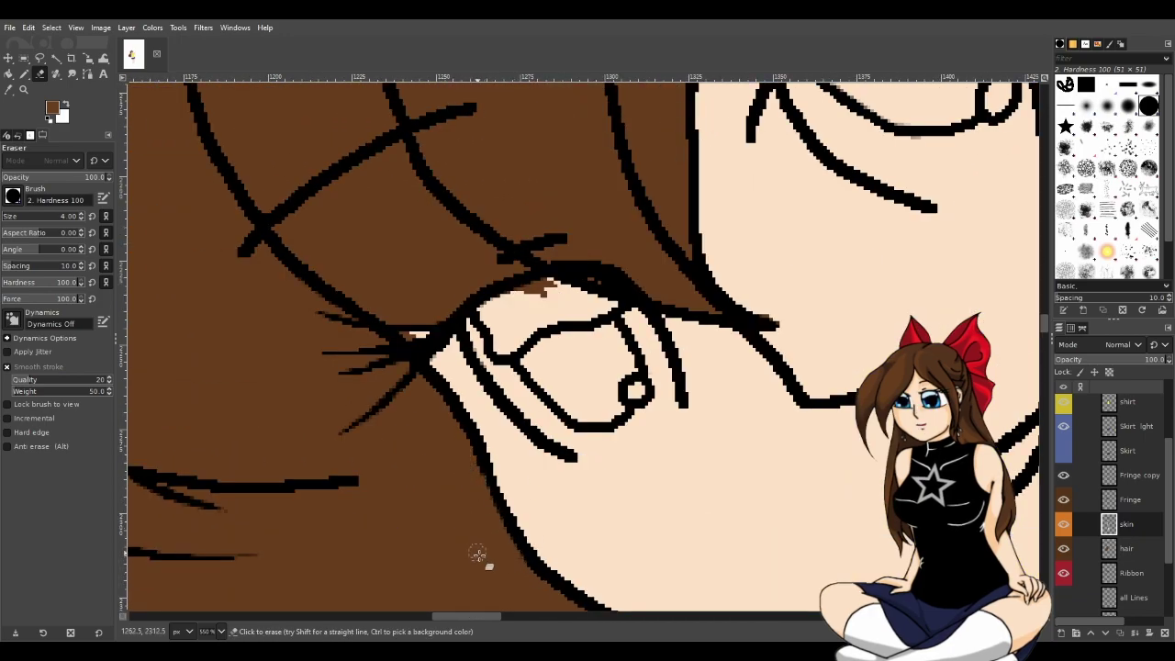
Examine the other eye, the ear, ribbon edge, neckline, shoulder and raised arm for stray or overlapping colours.
left_click_drag(463, 617, 546, 618)
scroll(616, 590, "up", 10)
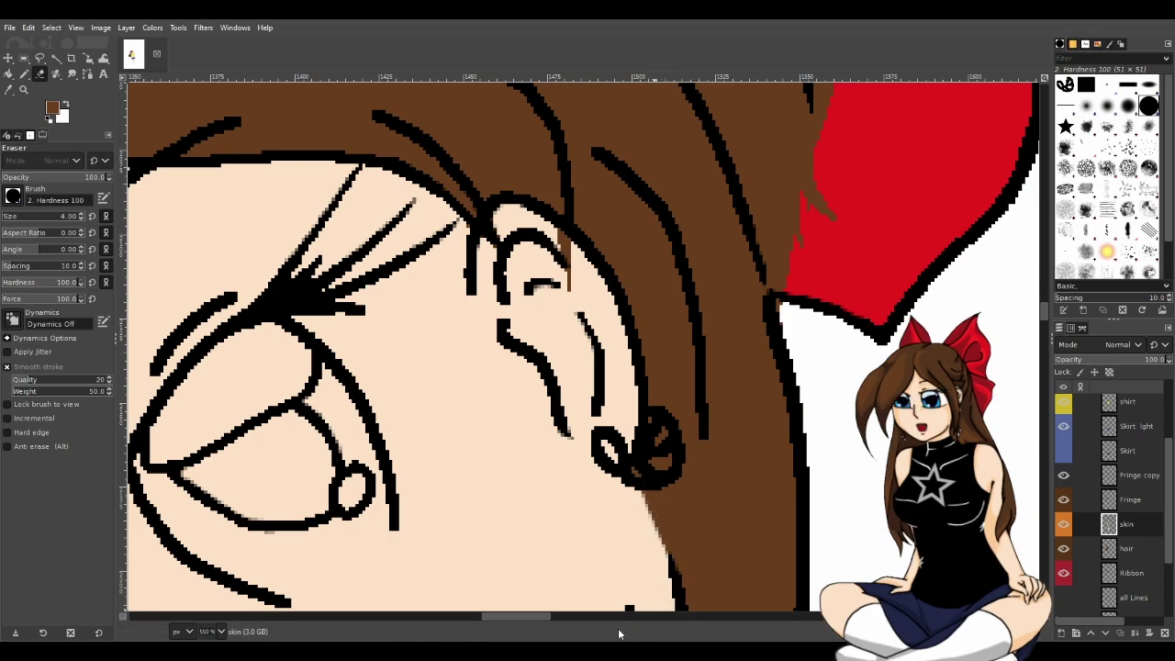
scroll(550, 597, "left", 10)
scroll(542, 592, "right", 10)
scroll(536, 590, "down", 2)
scroll(643, 532, "down", 8)
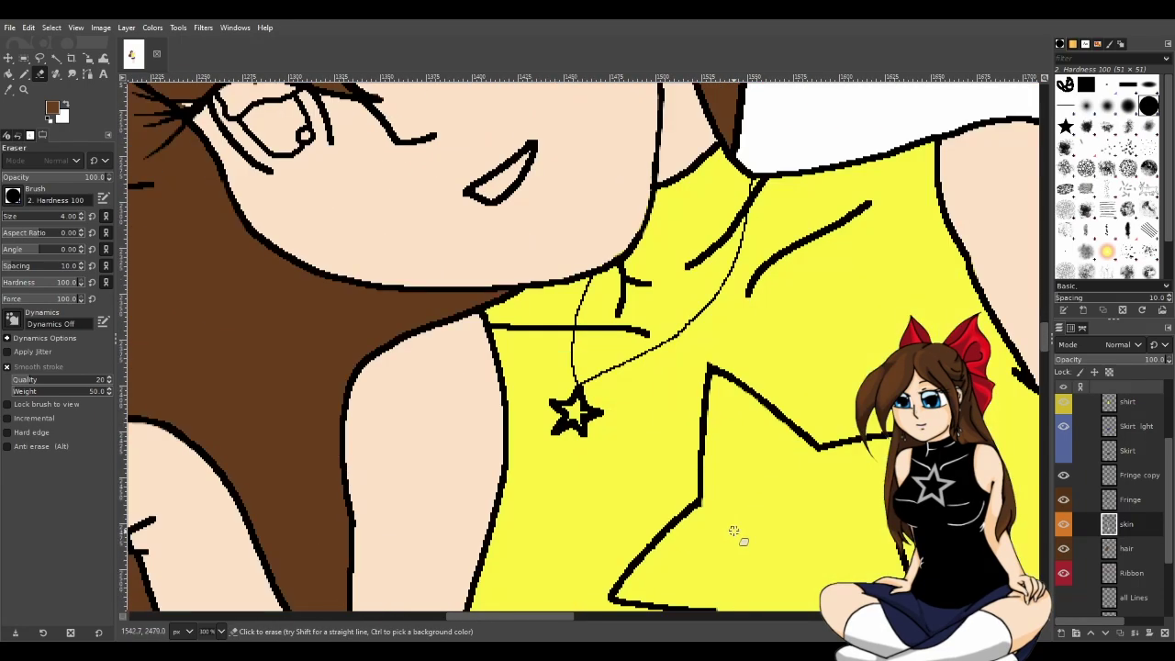
scroll(523, 615, "right", 2)
left_click_drag(523, 620, 585, 614)
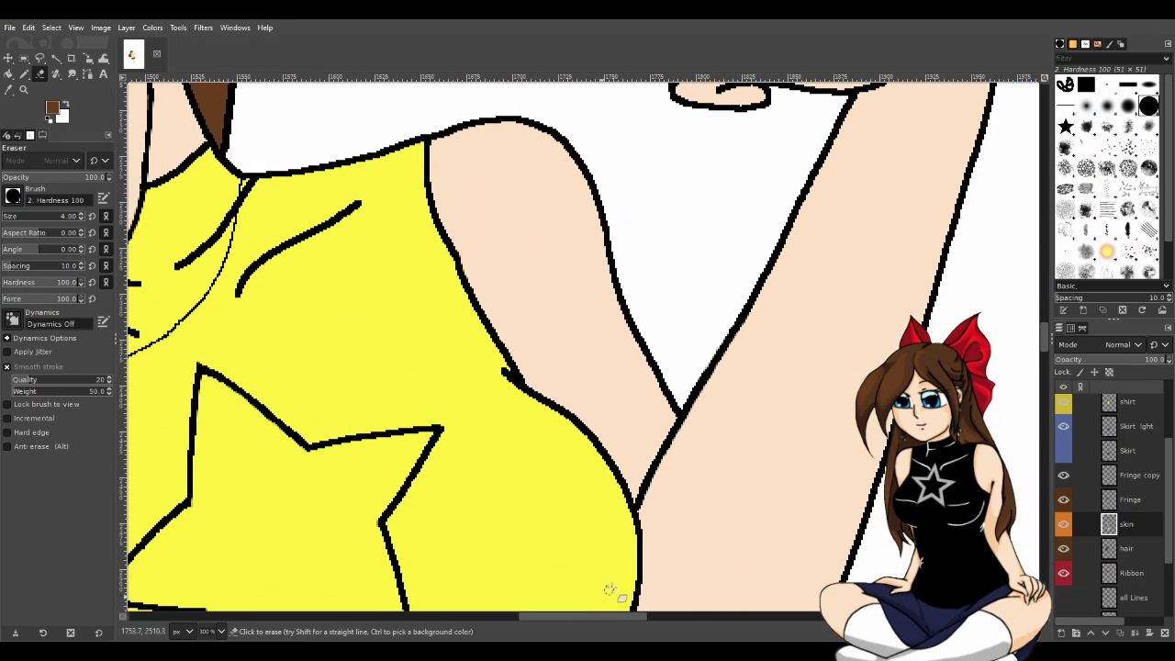
Add a new layer named bg black directly above the bg white layer.
scroll(1137, 569, "down", 1)
scroll(1136, 569, "down", 2)
left_click(1134, 579)
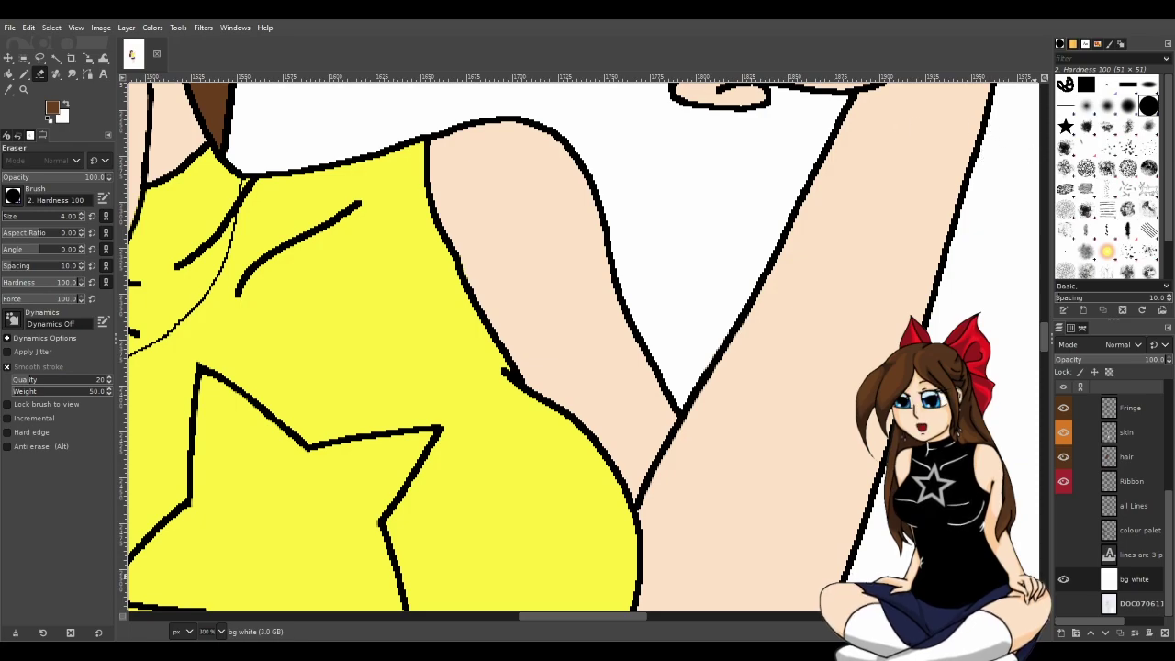
key("ctrl+z")
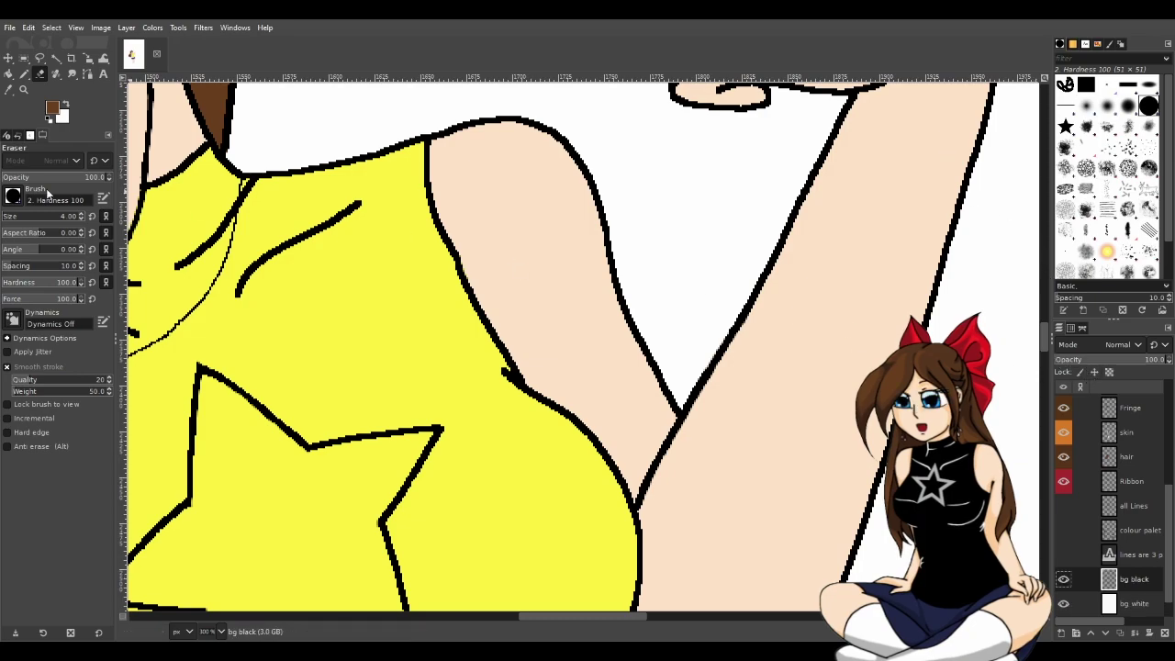
Set the foreground colour to black and bucket-fill the bg black layer with it.
left_click(64, 108)
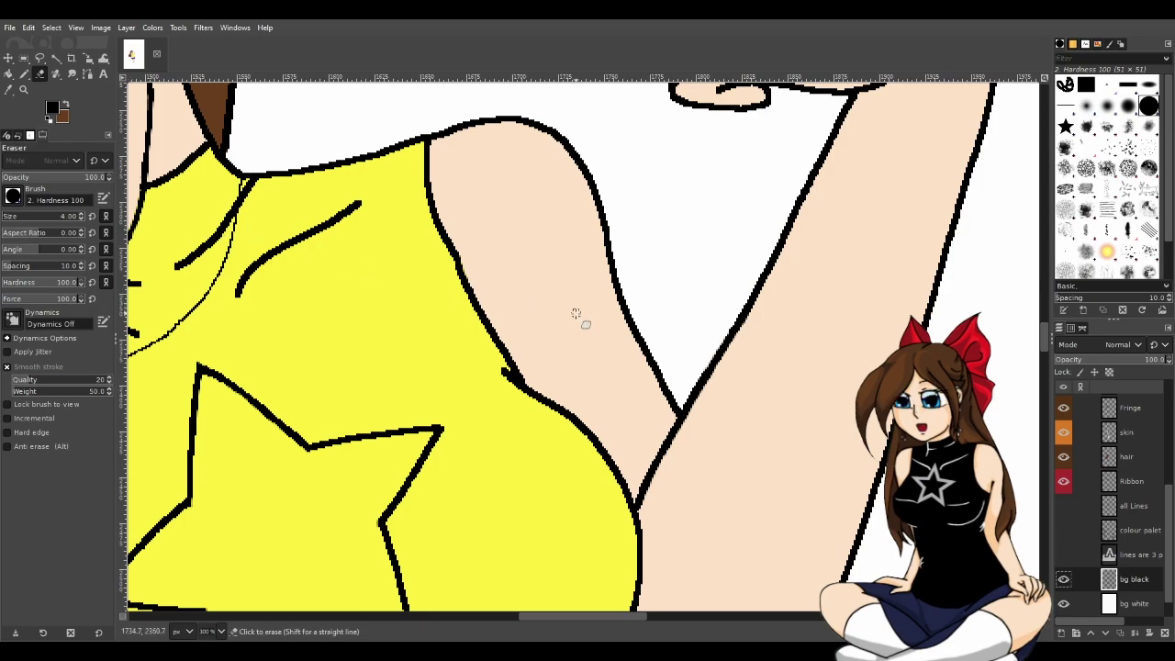
scroll(606, 385, "down", 3)
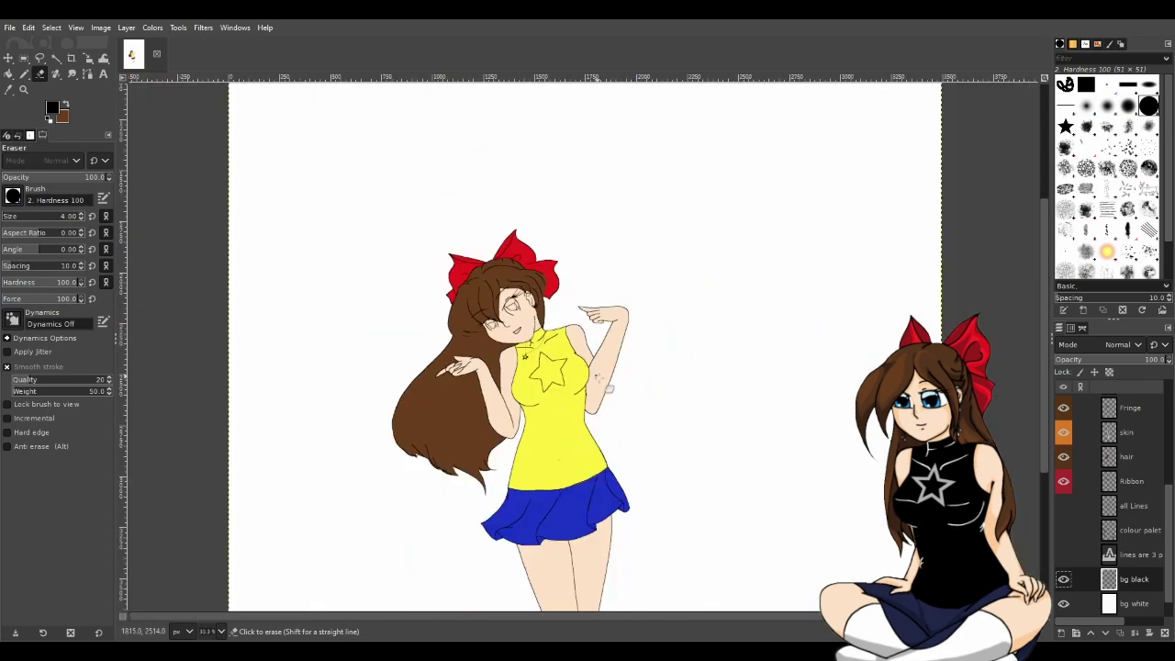
left_click(9, 74)
left_click(598, 224)
On the skin layer, erase the stray pixels outside the bent elbow beside the shirt.
scroll(608, 411, "up", 4)
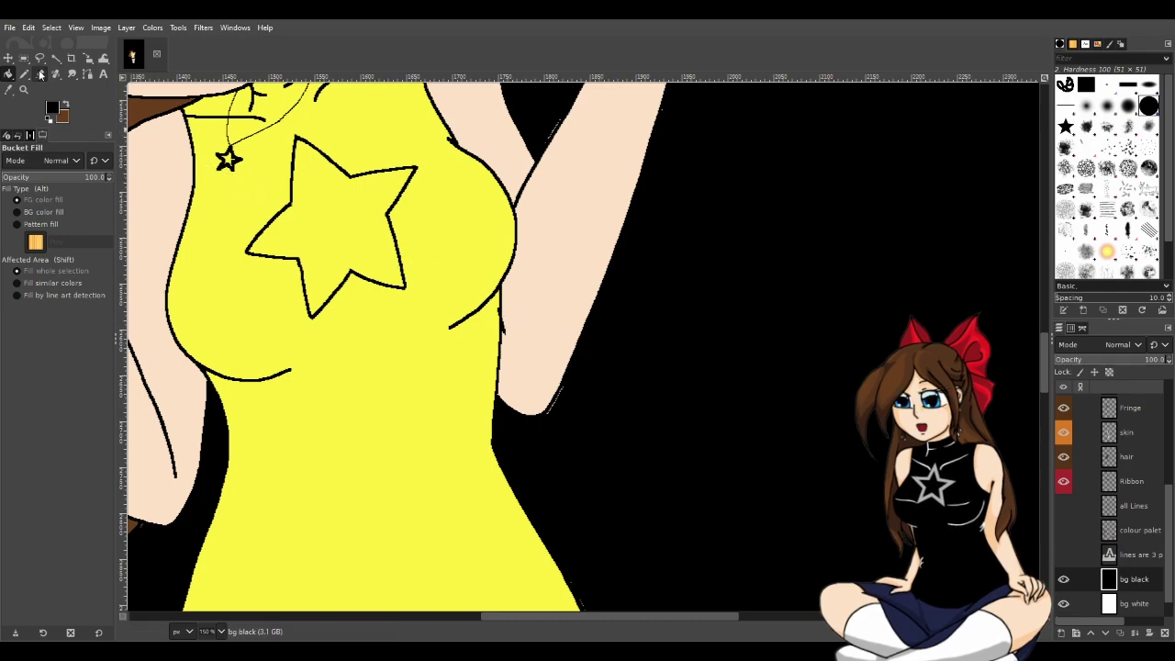
left_click(40, 73)
scroll(1128, 463, "up", 1)
left_click(1128, 464)
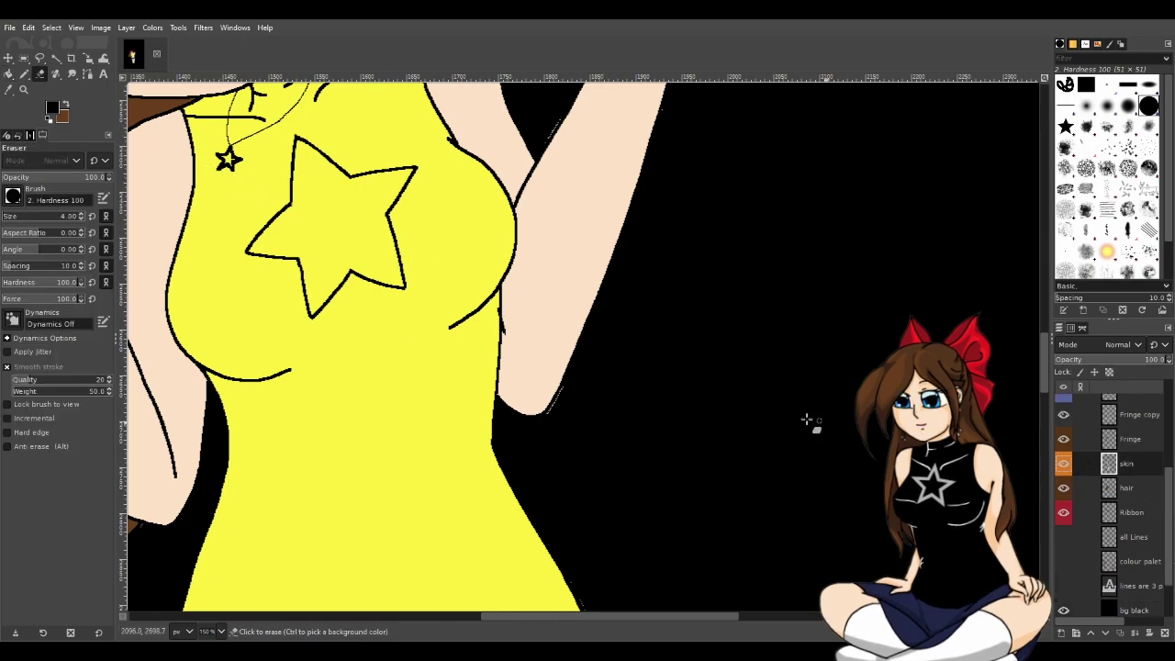
mouse_move(530, 620)
left_mouse_down()
mouse_move(492, 615)
mouse_move(528, 622)
left_mouse_up()
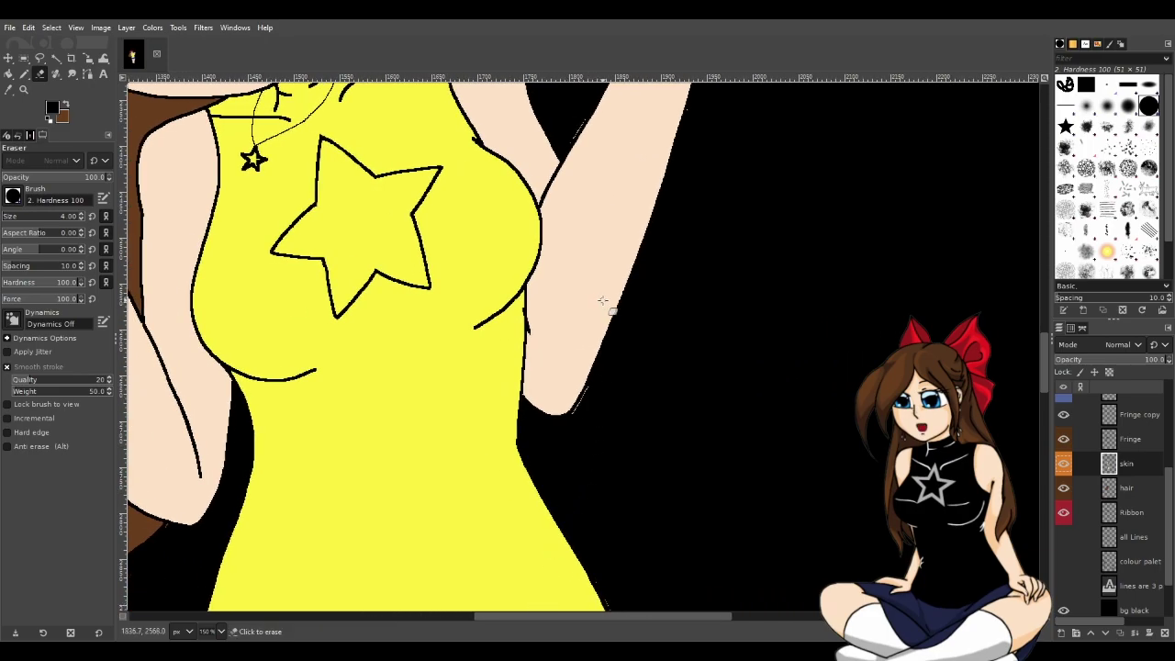
scroll(597, 422, "up", 3)
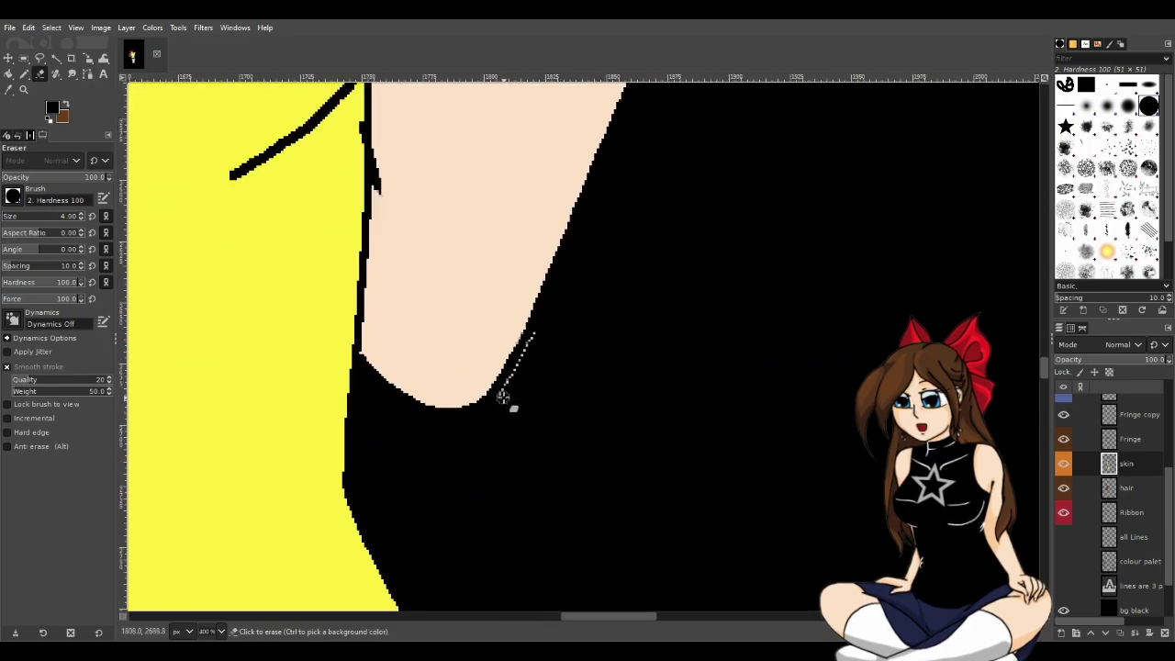
left_click_drag(527, 367, 538, 341)
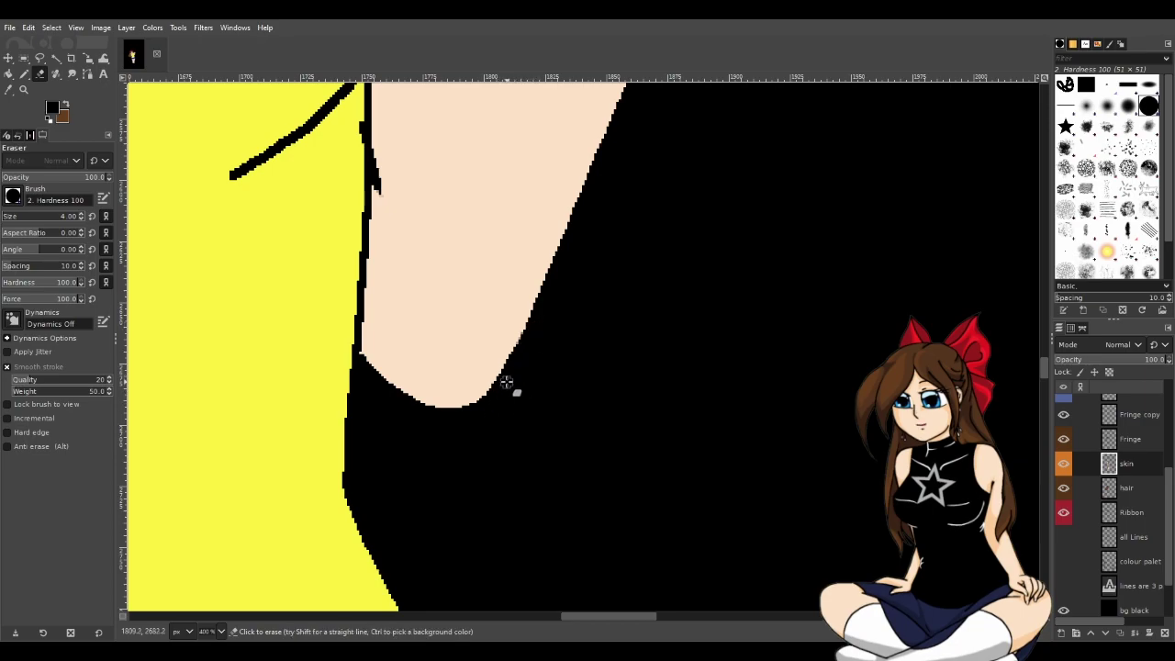
Erase the stray skin pixels along the inner edge of the raised forearm.
scroll(587, 409, "up", 6)
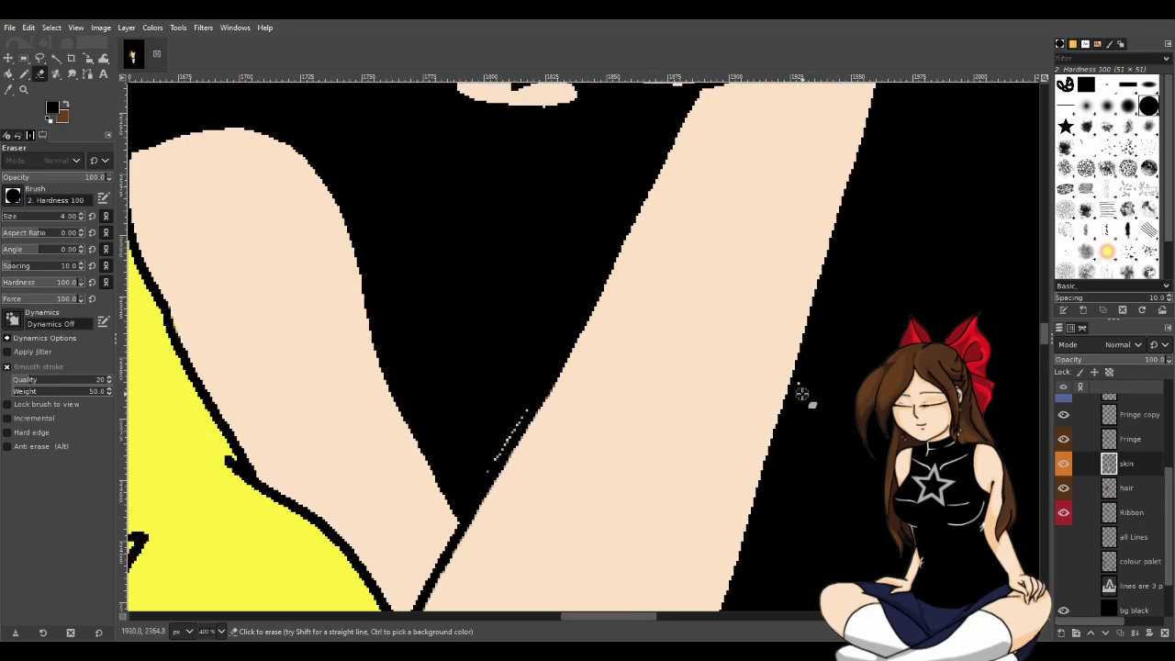
left_click_drag(493, 459, 529, 393)
Inspect the skin layer's edges around the raised hand, arm and legs, comparing the skirt hem with the skin hidden and shown.
scroll(530, 398, "up", 3)
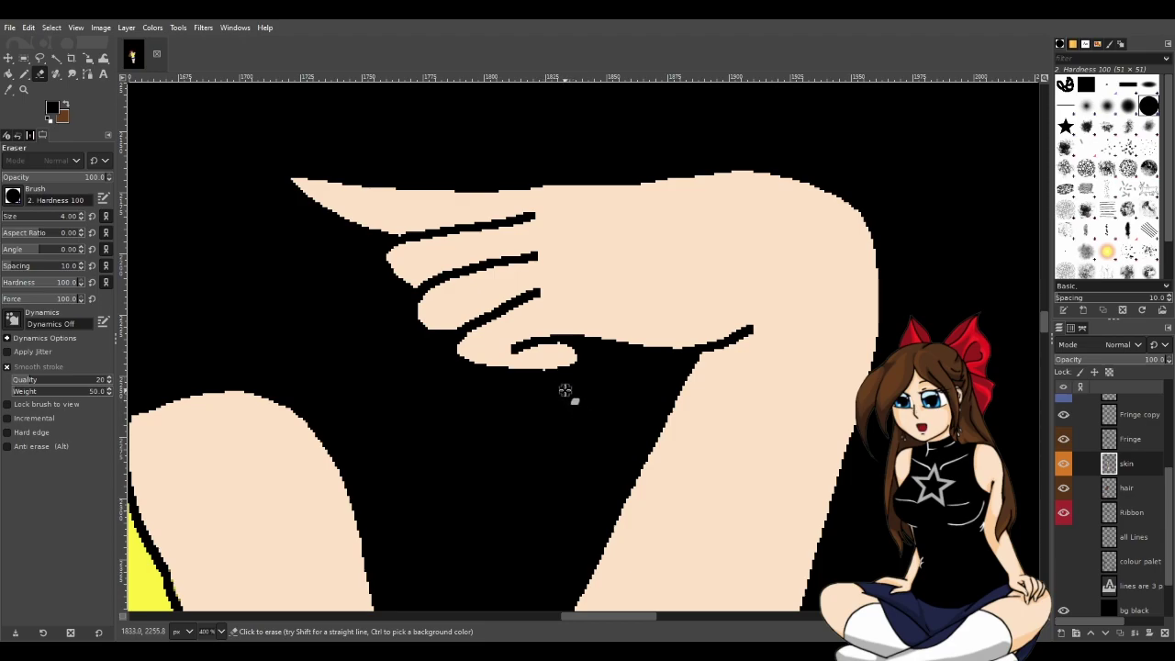
scroll(584, 390, "down", 15)
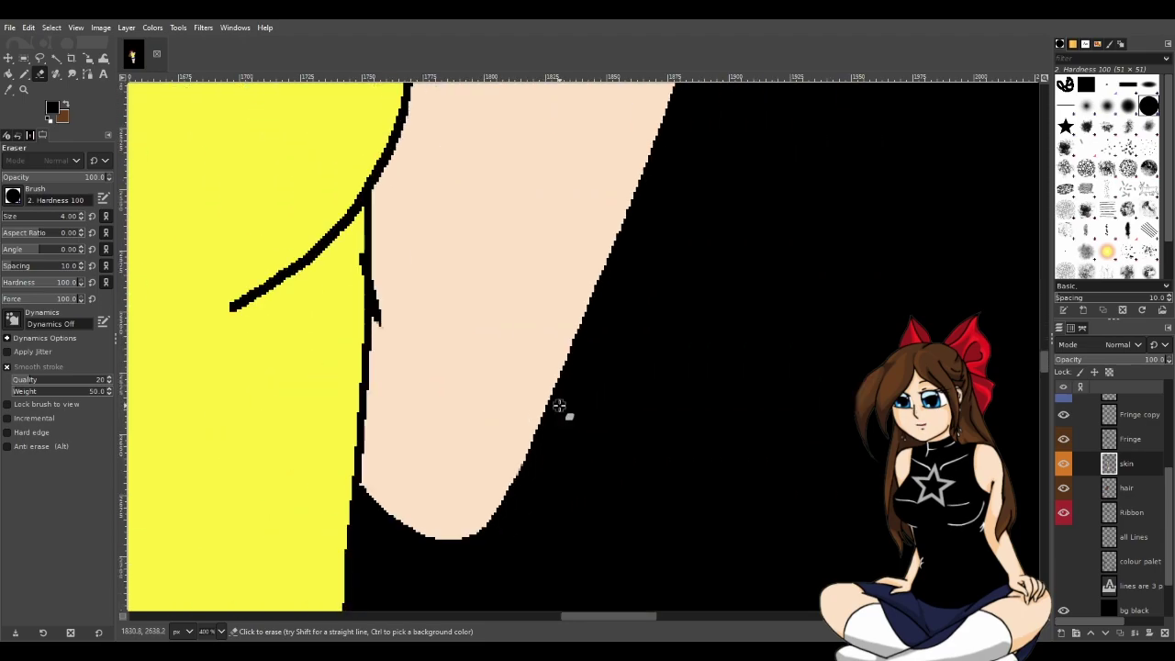
scroll(523, 425, "down", 10)
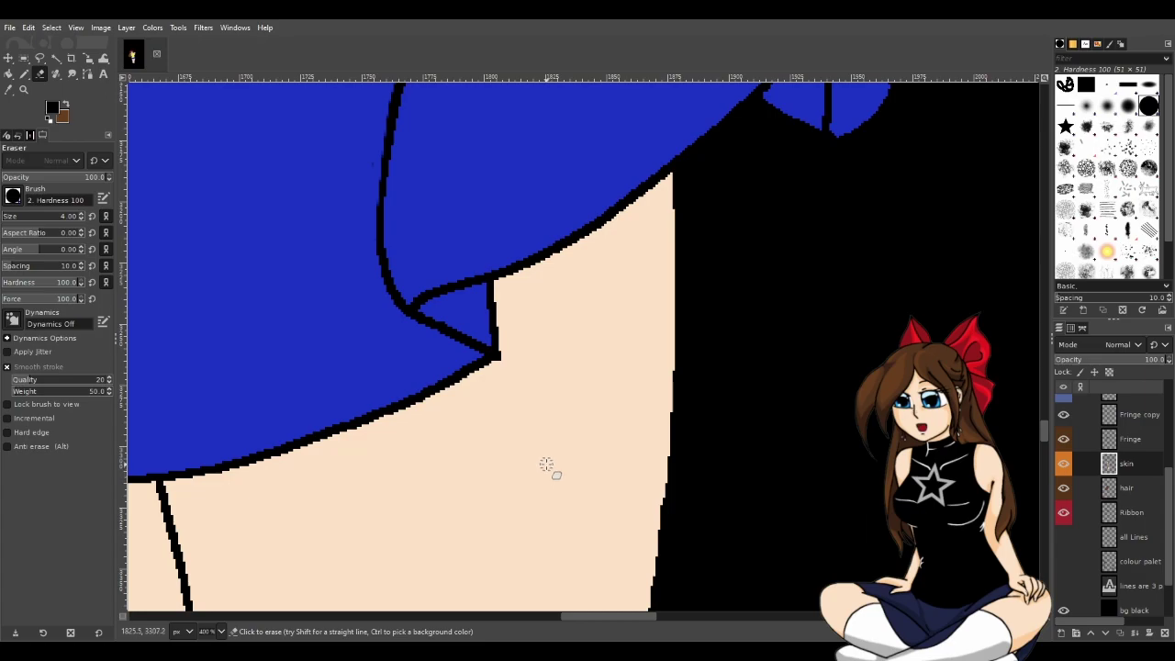
scroll(551, 469, "down", 6)
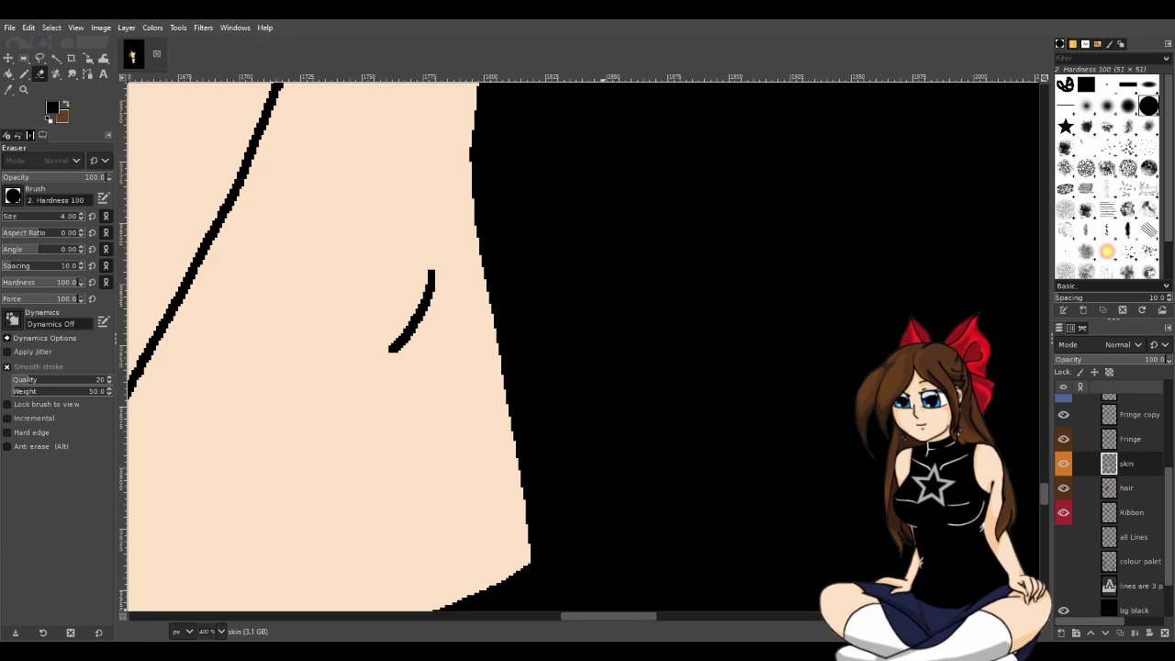
left_click_drag(627, 617, 558, 606)
scroll(595, 546, "down", 5)
scroll(595, 546, "up", 10)
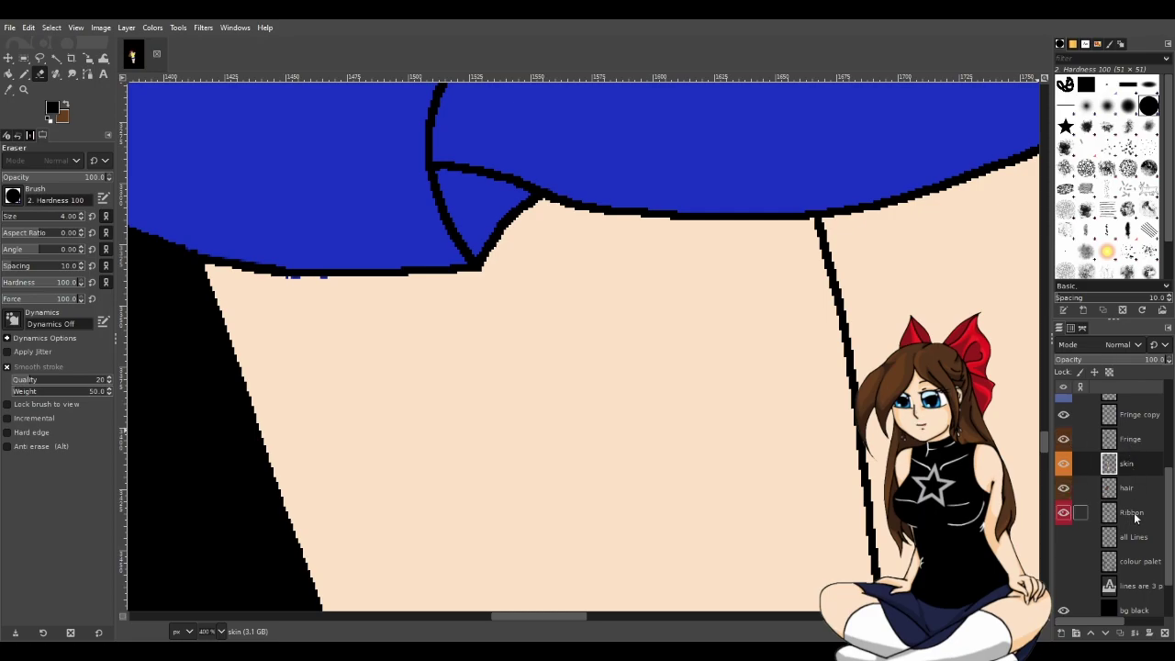
left_click(1064, 463)
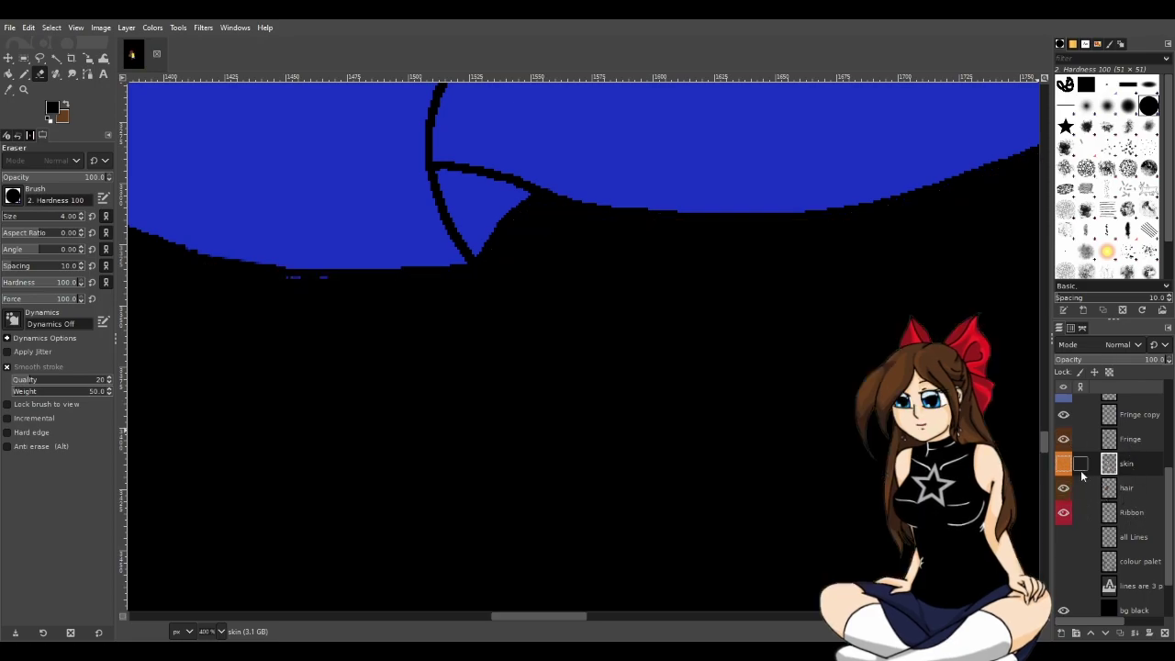
left_click(1063, 462)
On the hair layer, erase the stray pixels beyond the hair tip beside the waist, checking the line art with bg black hidden.
left_click(1129, 487)
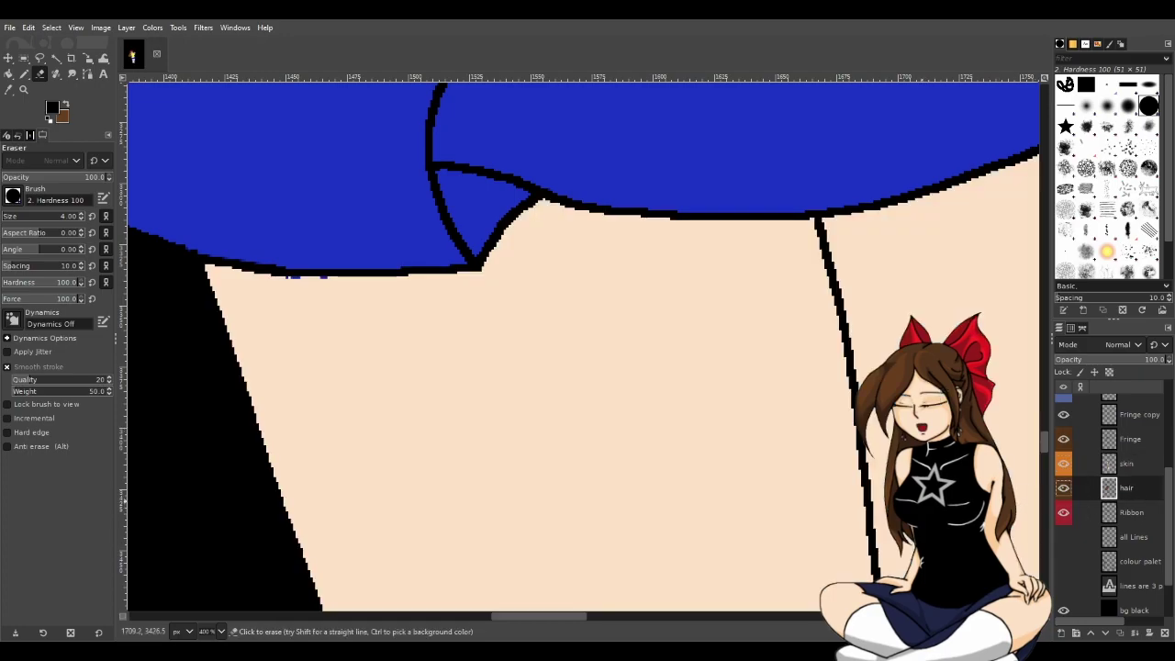
scroll(624, 459, "down", 2)
scroll(420, 407, "up", 5)
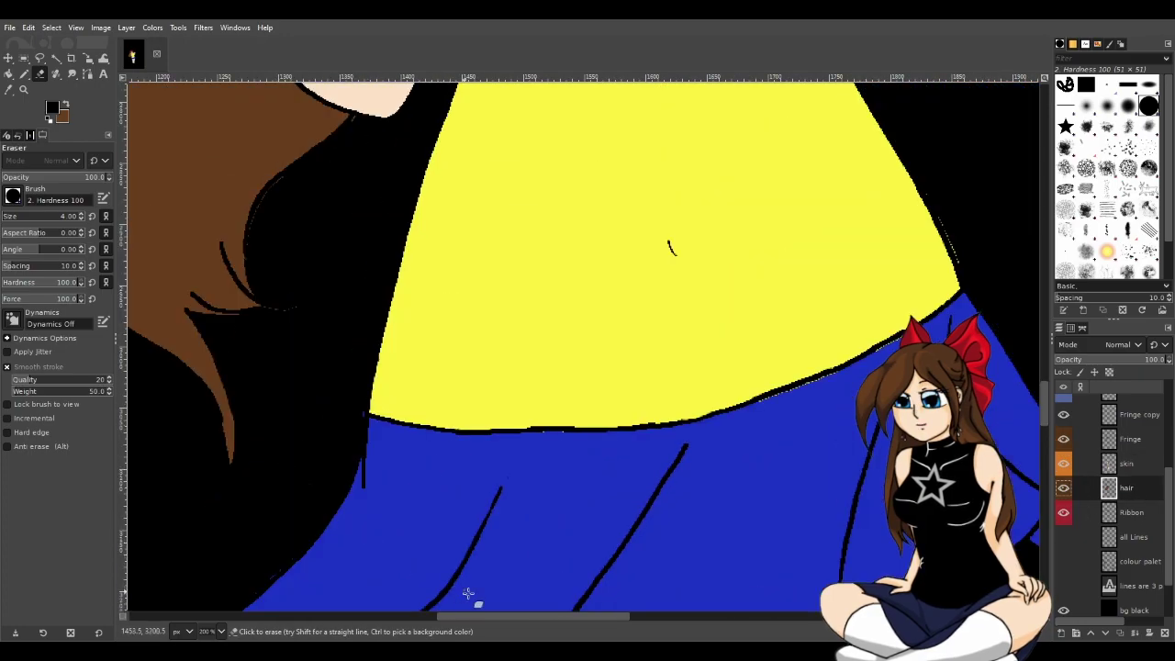
scroll(478, 596, "left", 6)
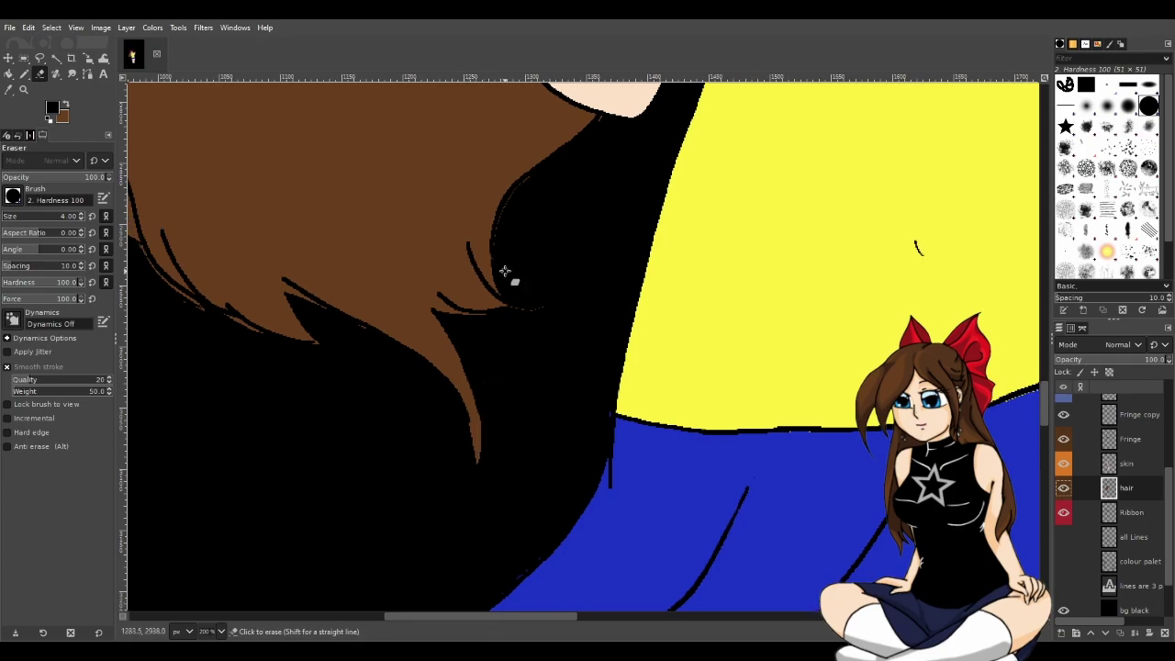
scroll(504, 271, "up", 2)
scroll(511, 230, "up", 2)
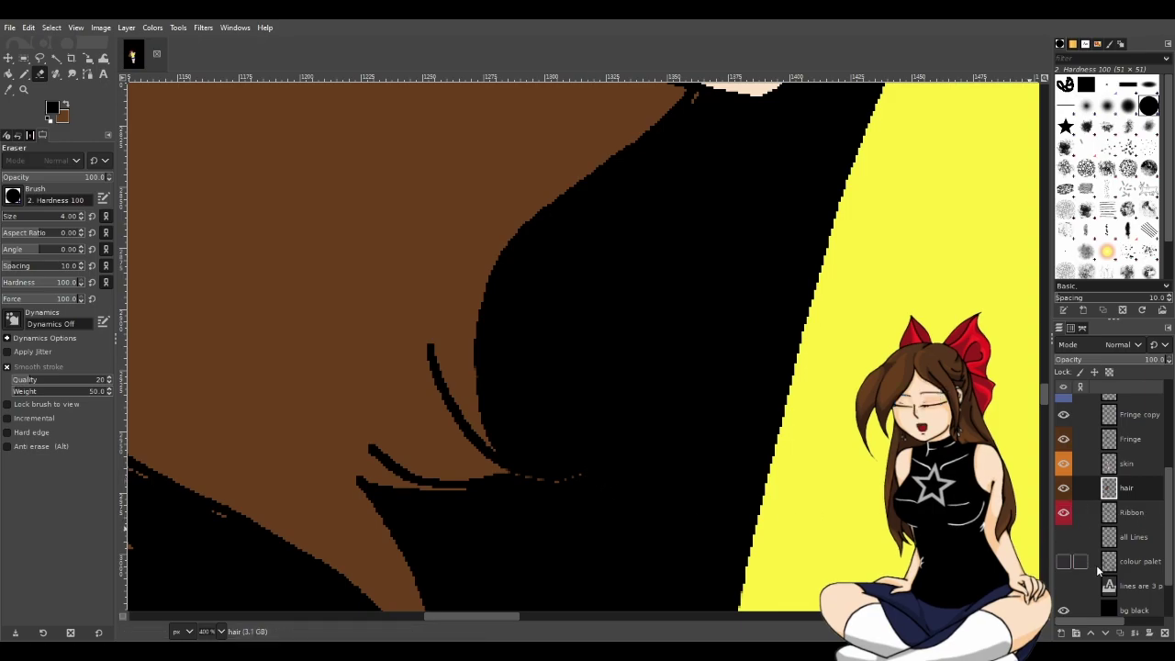
scroll(1073, 551, "down", 1)
left_click(1063, 580)
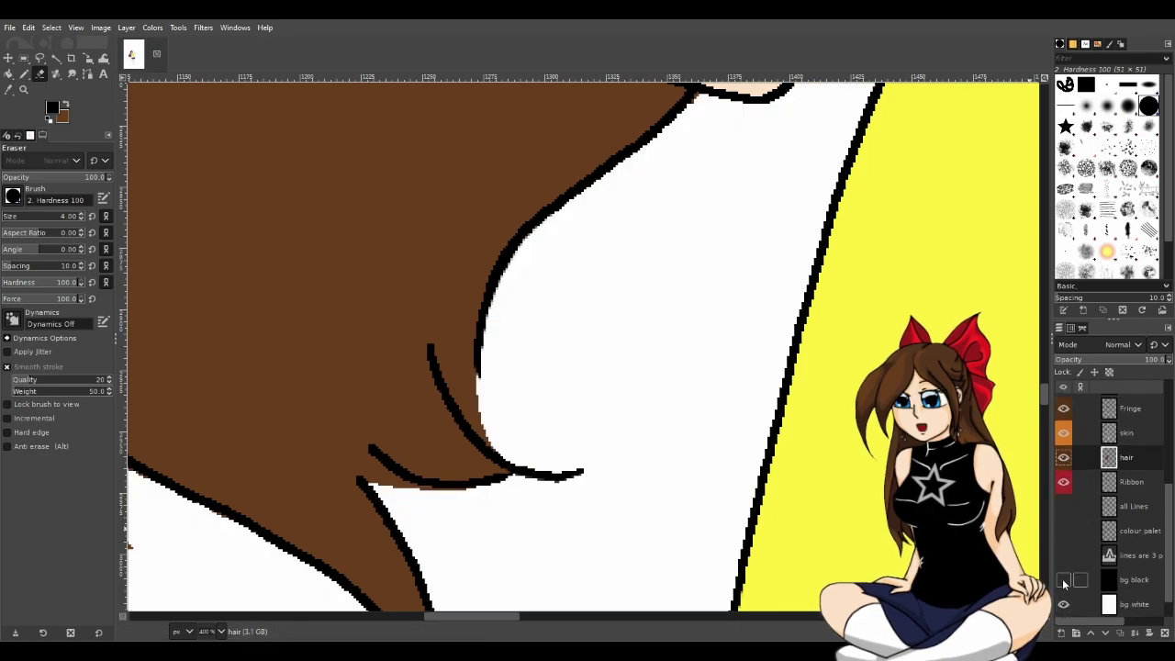
left_click(1063, 579)
mouse_move(517, 480)
left_mouse_down()
mouse_move(591, 472)
mouse_move(546, 486)
mouse_move(515, 478)
left_mouse_up()
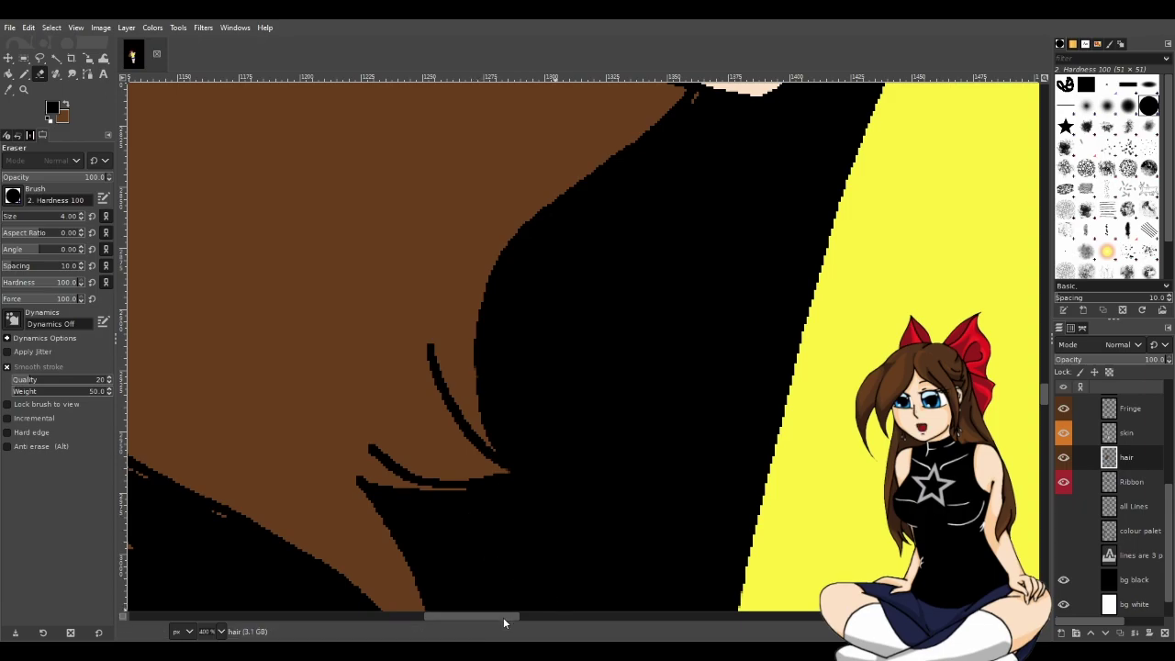
Erase the stray brown pixels along the underside and pointed end of the longest hanging hair strand.
left_click_drag(503, 617, 472, 608)
scroll(550, 485, "down", 3)
left_click_drag(562, 395, 523, 380)
scroll(621, 485, "down", 3)
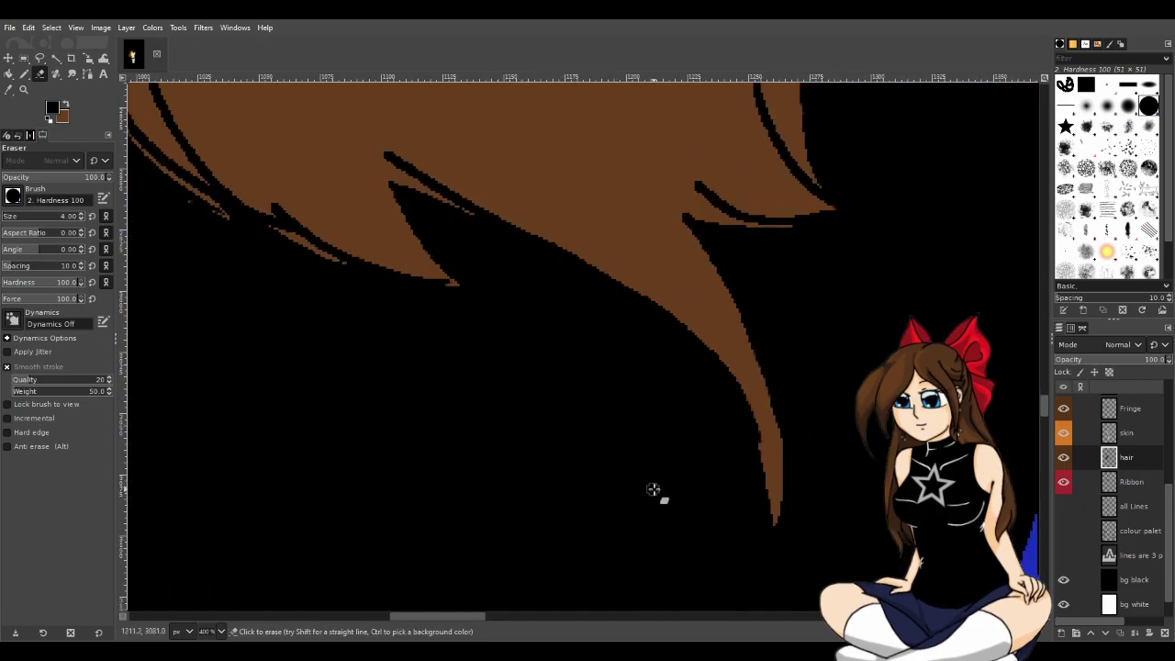
left_click(1062, 581)
left_click(1062, 581)
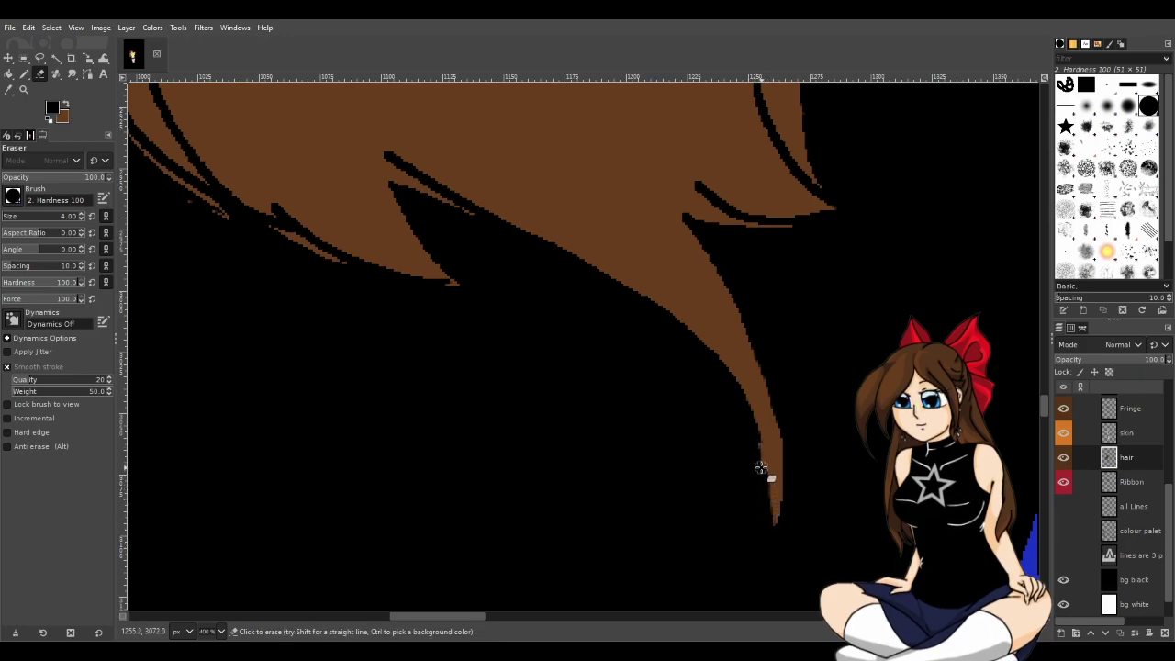
left_click_drag(763, 488, 773, 530)
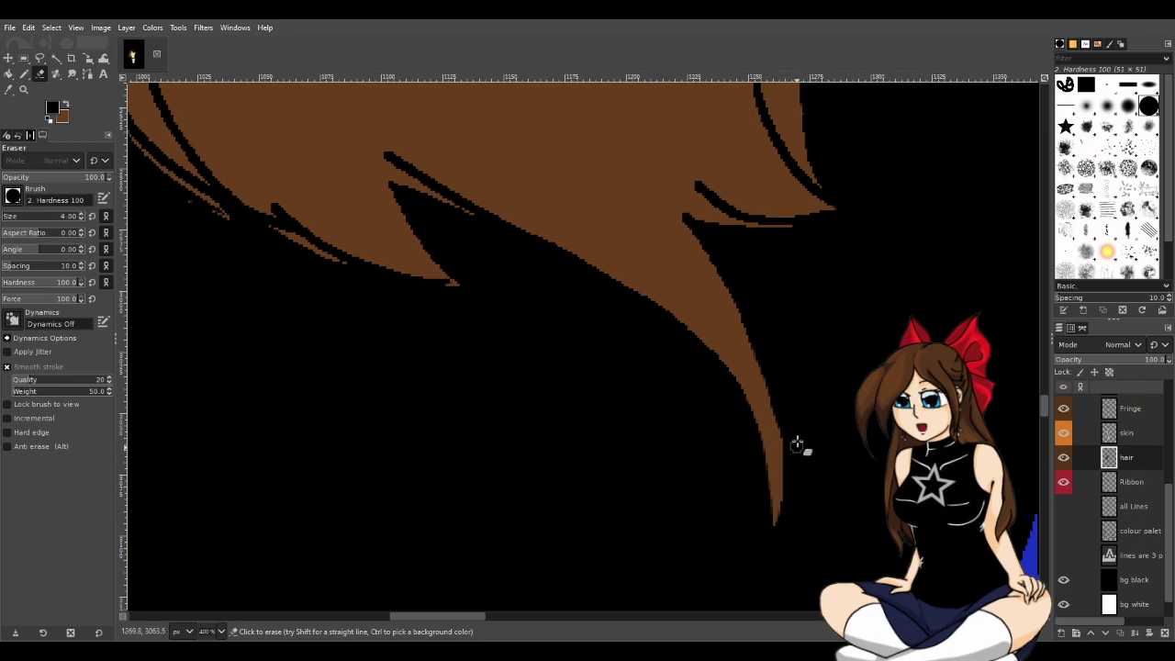
Inspect the lower edge of the hair from the longest strand to the neighbouring tips with the bg black layer hidden and shown.
left_click(1062, 579)
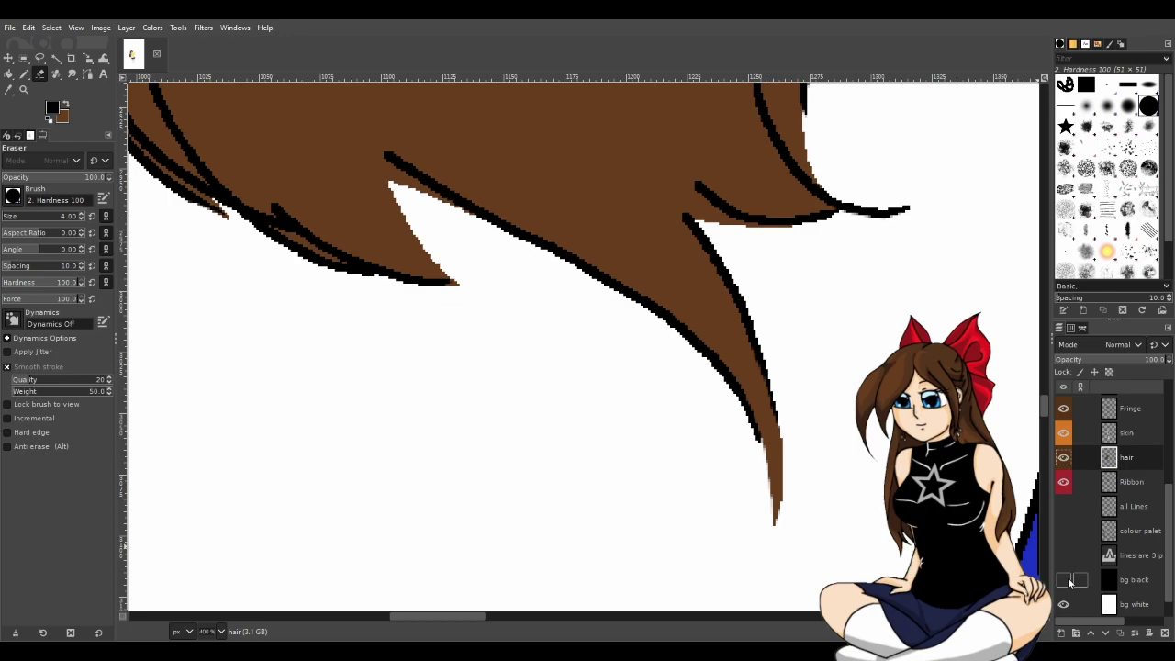
left_click(1064, 580)
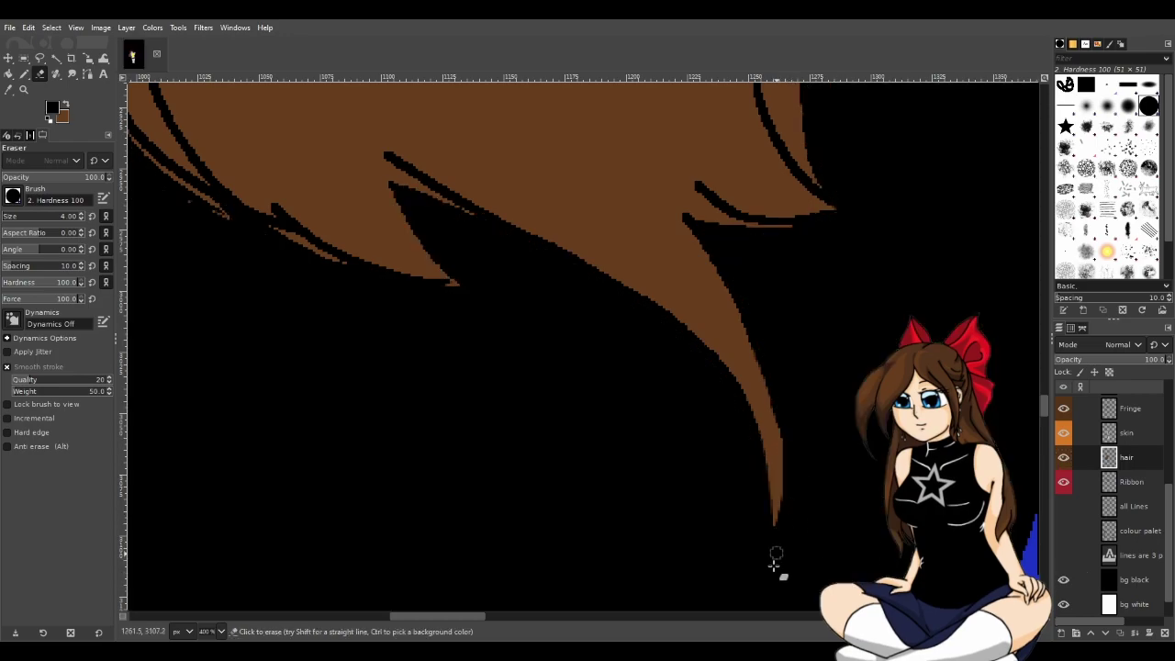
left_click(1063, 579)
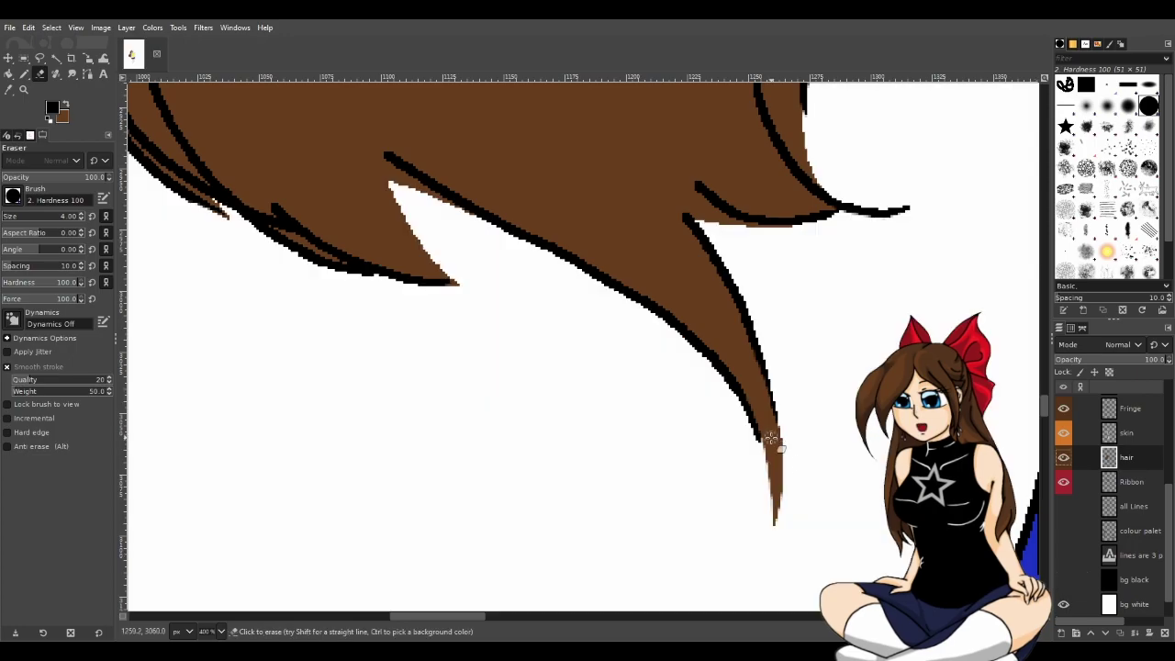
scroll(835, 511, "down", 5)
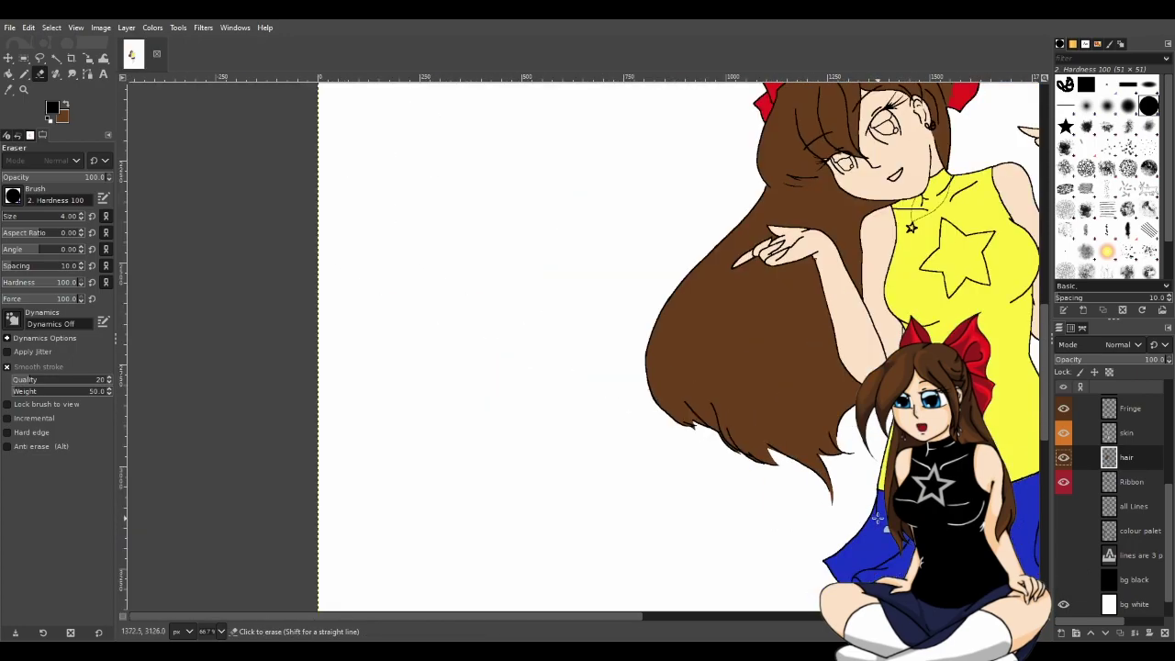
scroll(877, 517, "up", 4)
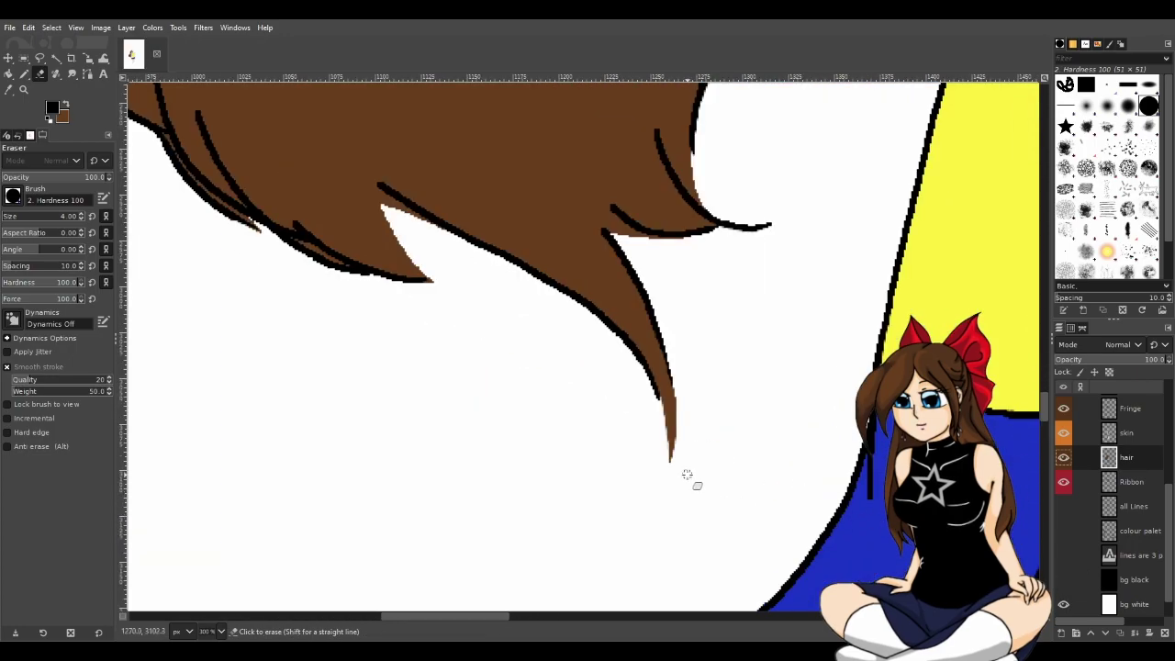
left_click(1063, 579)
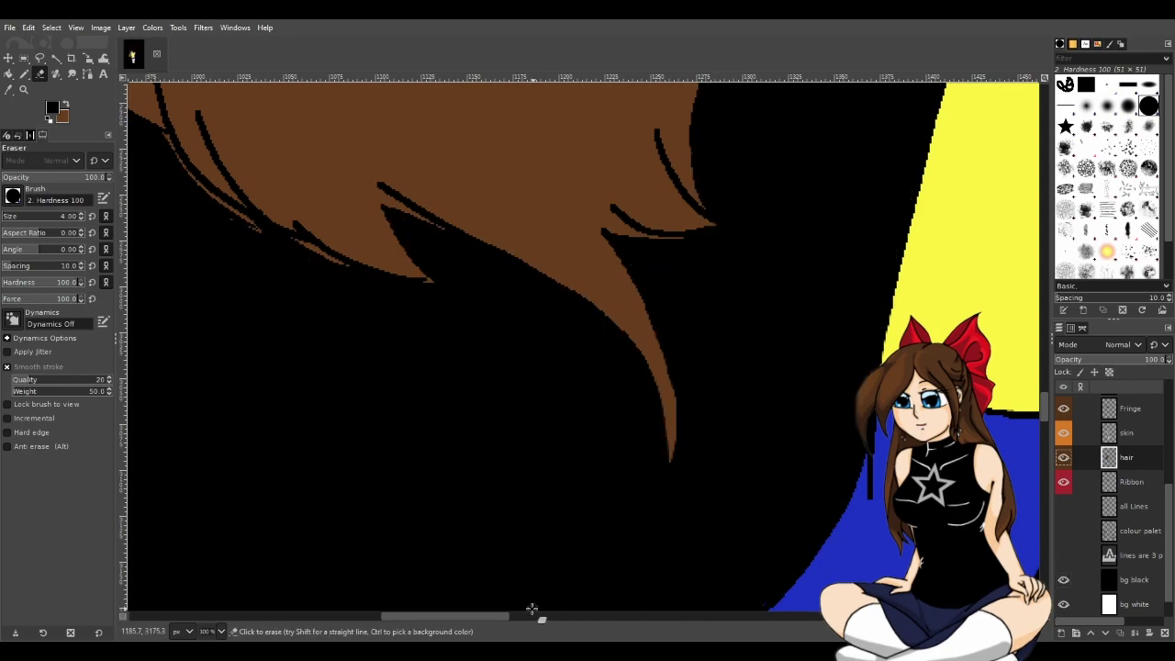
left_click_drag(505, 616, 489, 613)
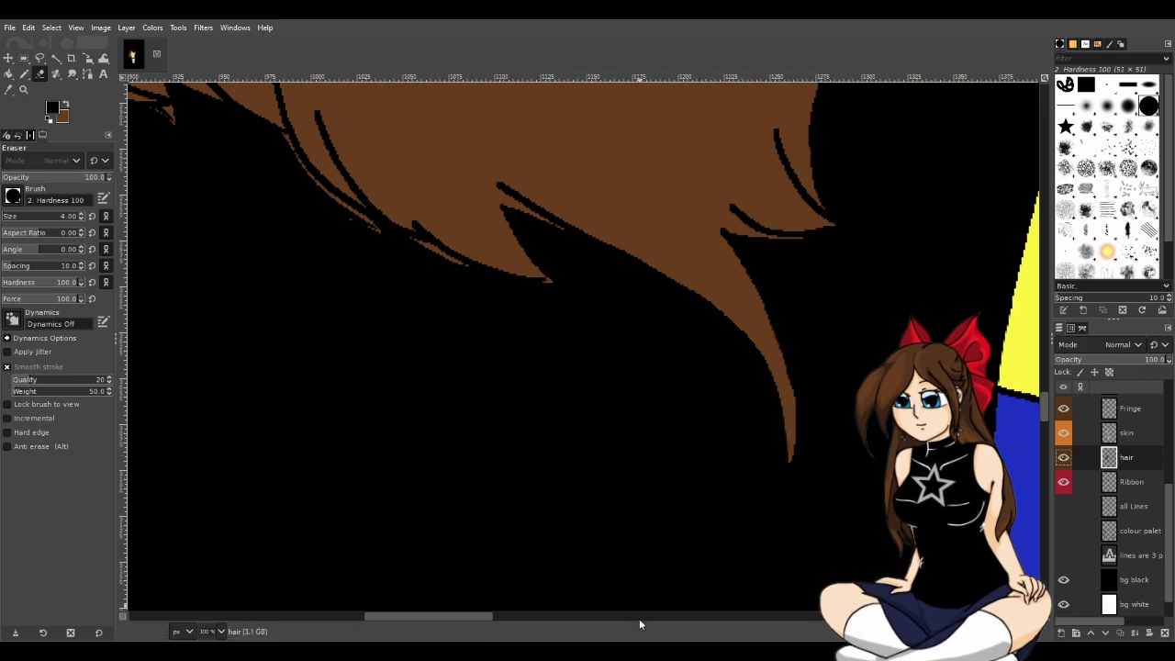
left_click_drag(485, 614, 472, 616)
scroll(651, 391, "up", 3)
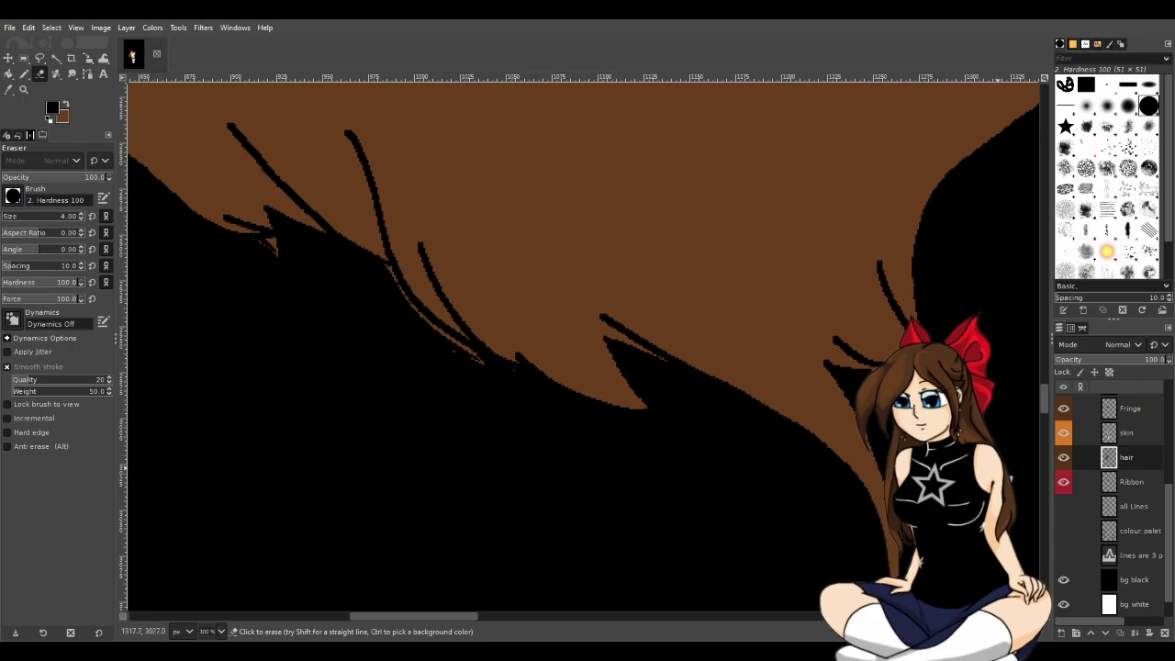
left_click(1063, 580)
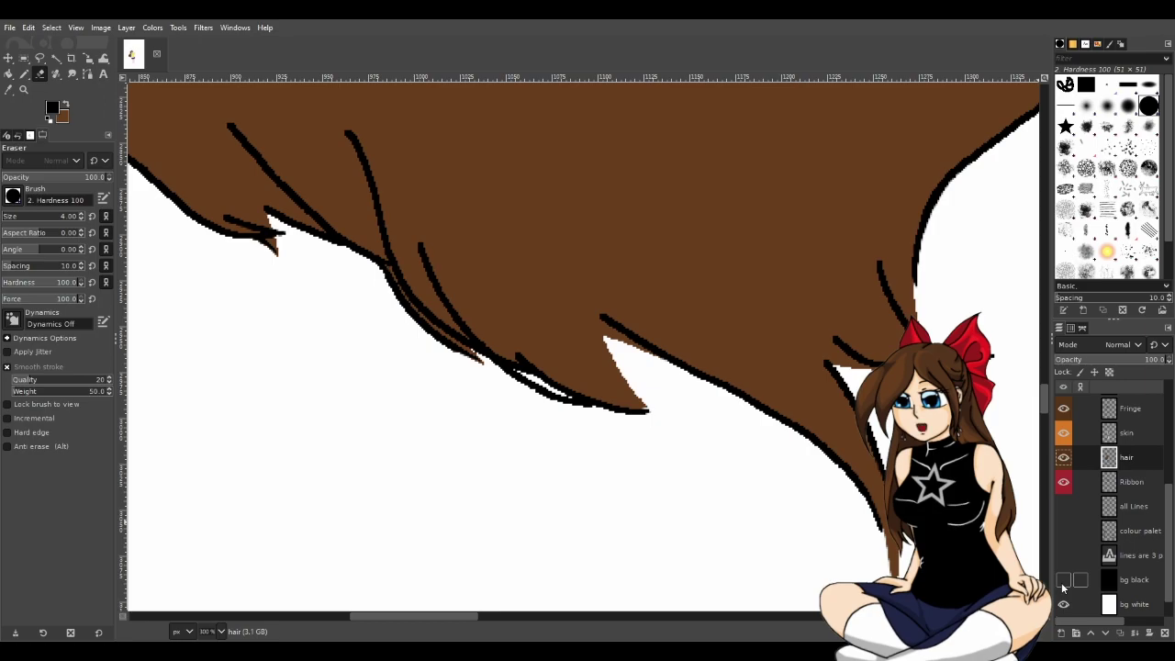
left_click(1062, 581)
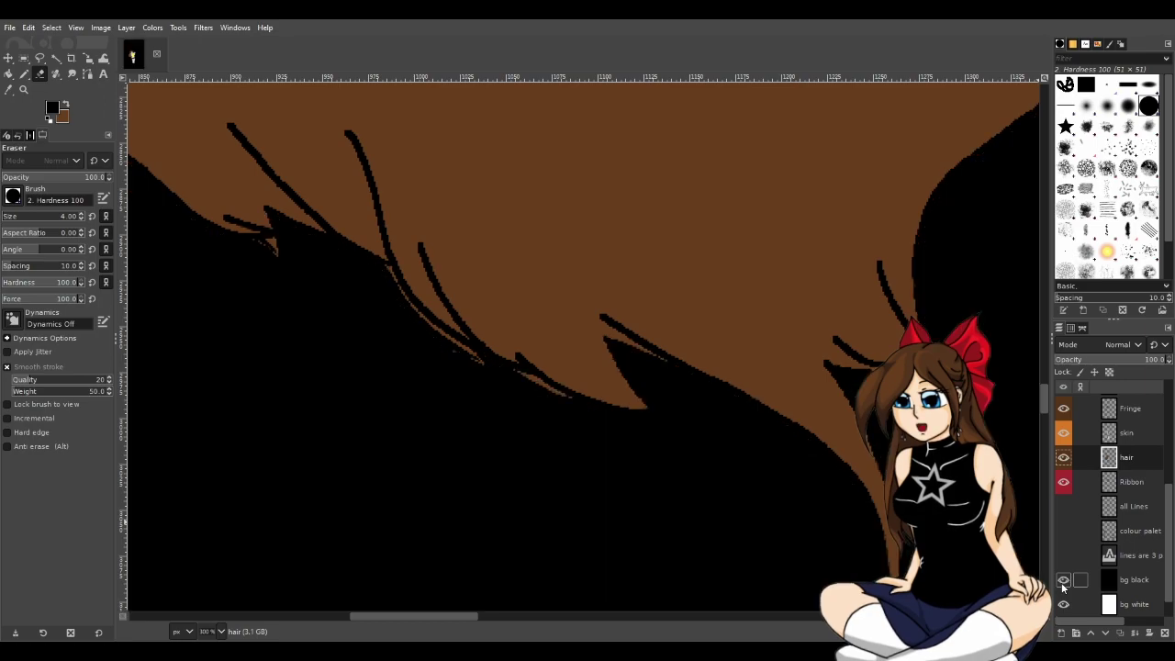
Show the bg black layer and set its opacity to 78.2 to get a grey backdrop behind the character.
left_click(1062, 580)
left_click(1062, 581)
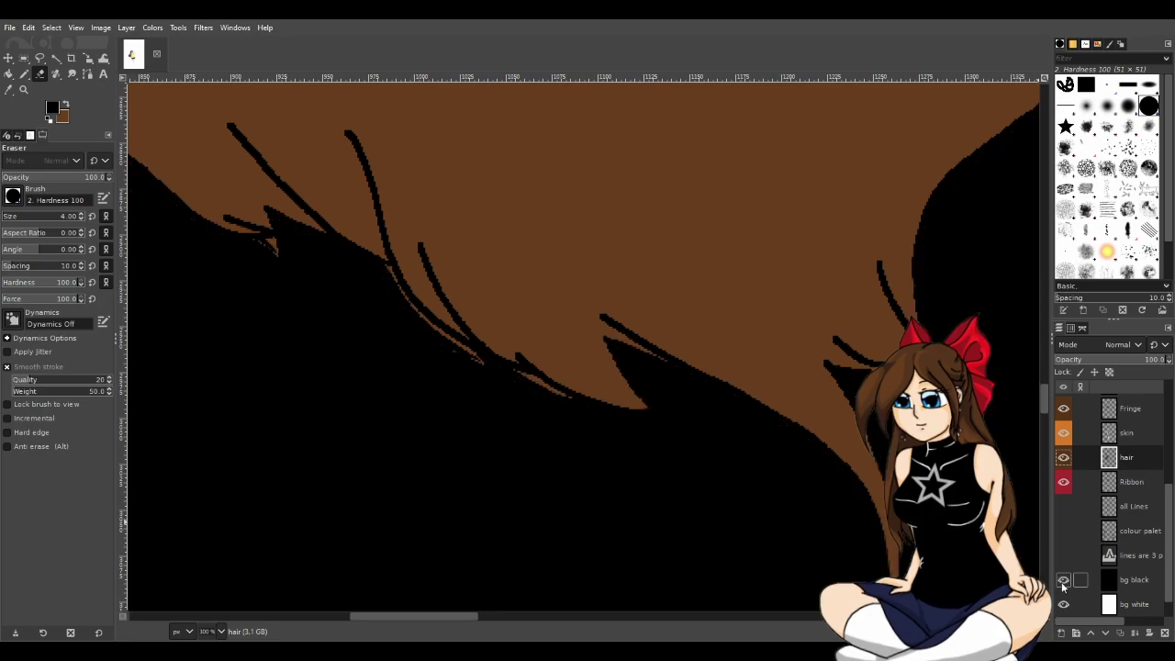
left_click(1062, 581)
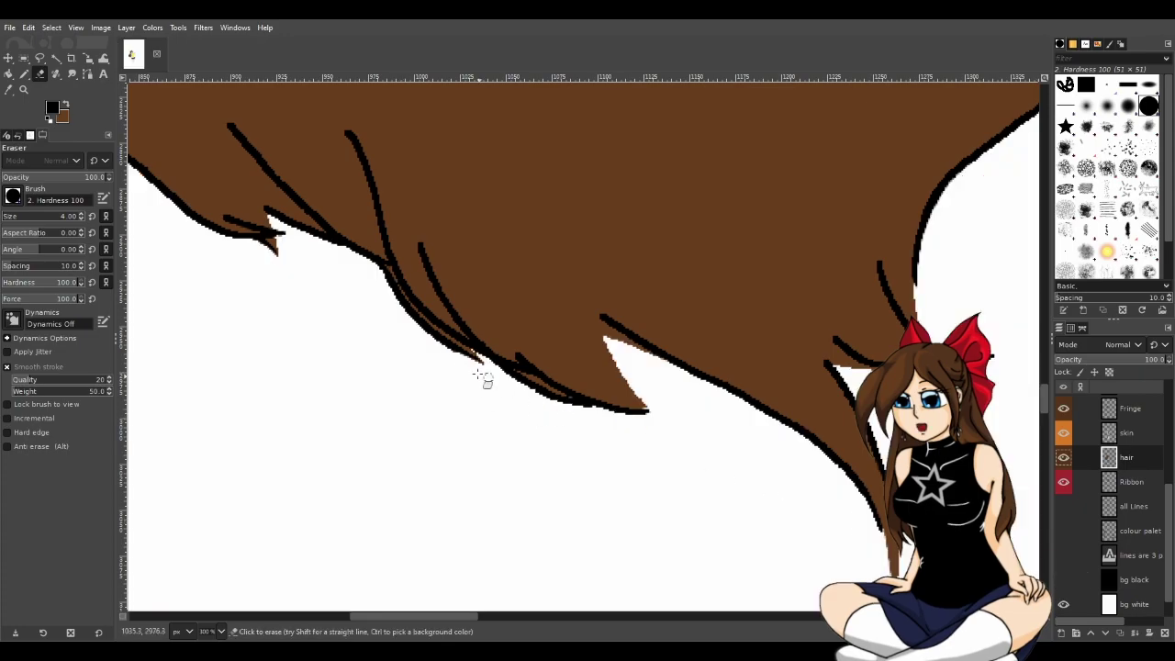
left_click(1138, 579)
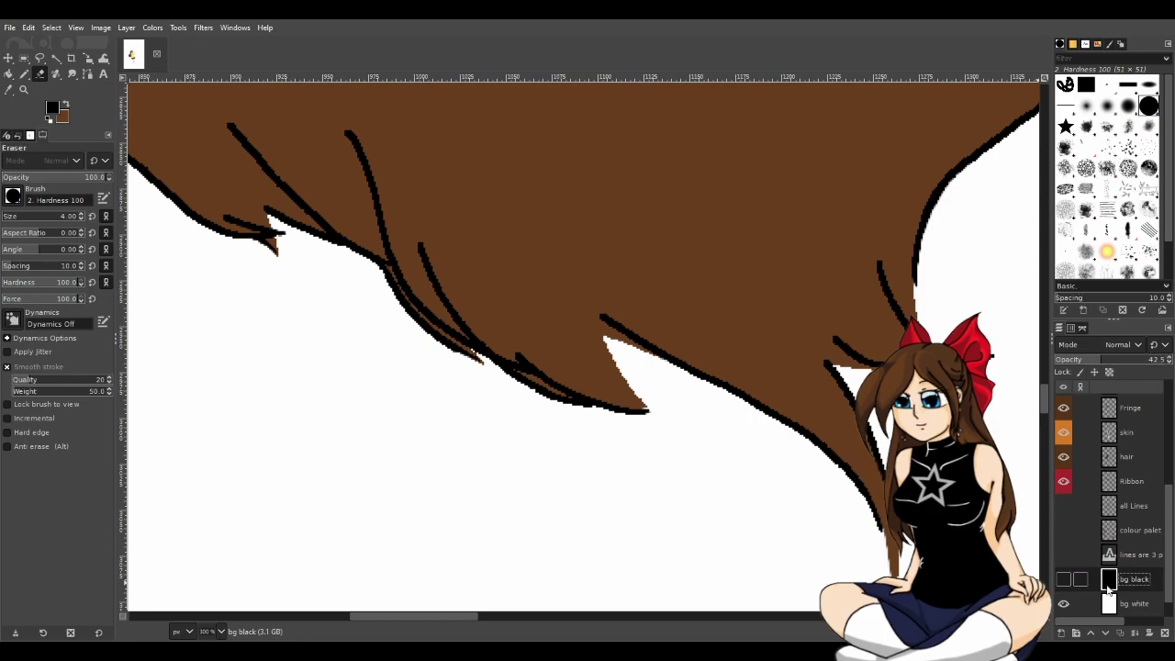
left_click(1065, 580)
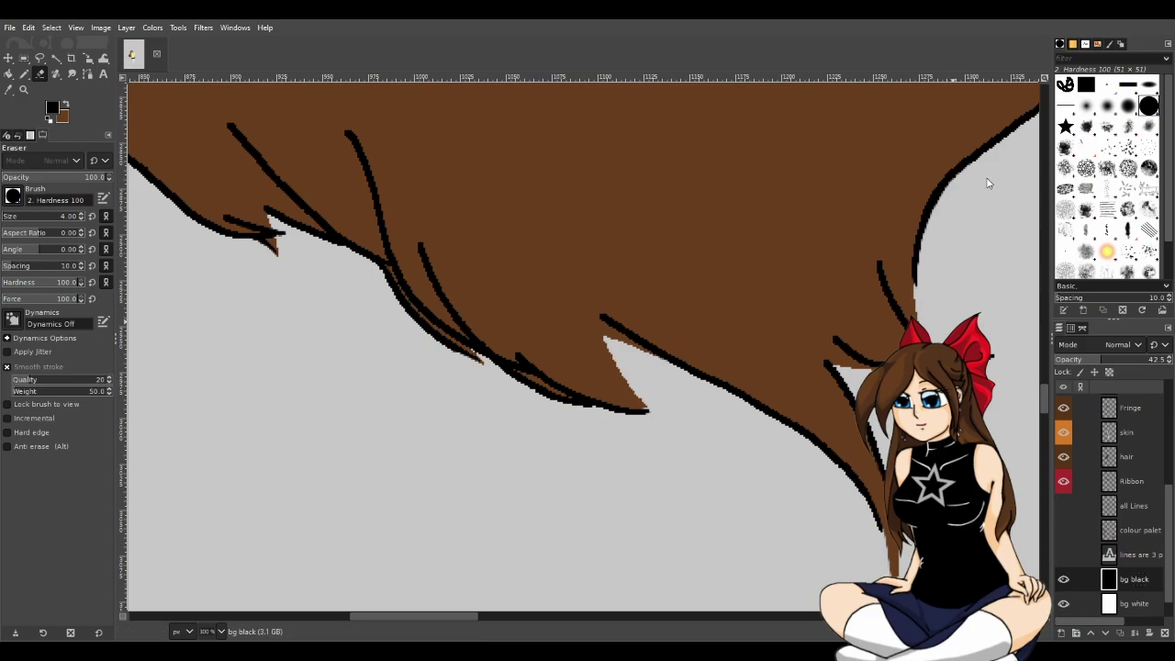
left_click(1130, 359)
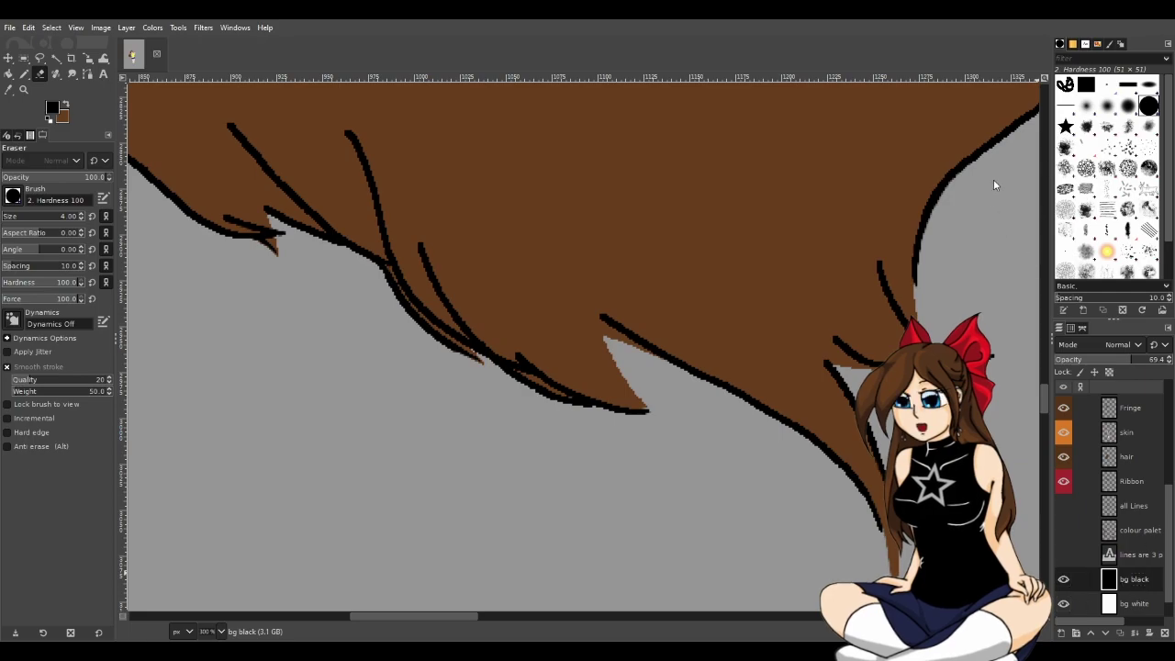
left_click(1140, 359)
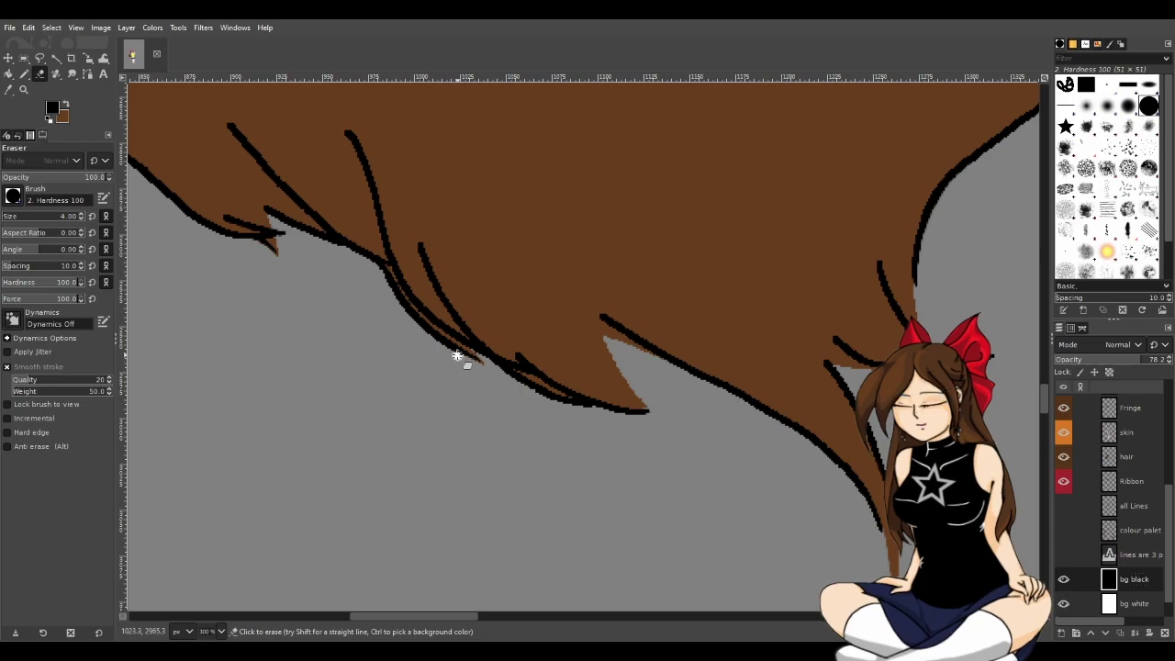
On the hair layer, erase the stray brown pixels below the small pointed tip at the hair's lower edge.
scroll(1129, 494, "up", 1)
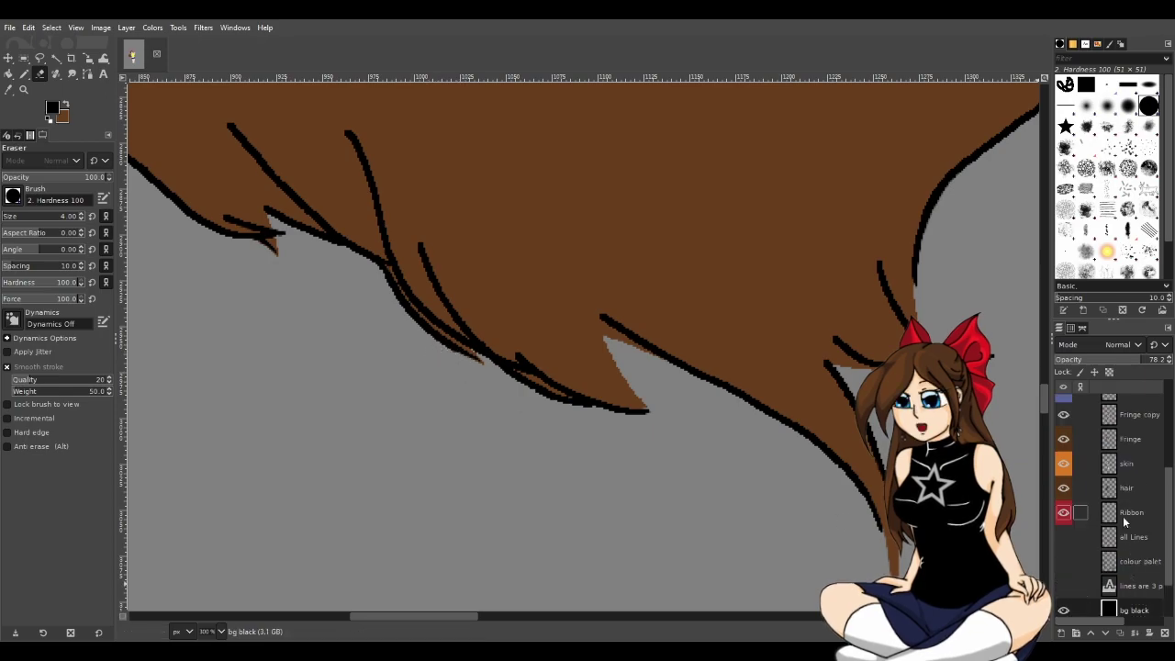
left_click(1129, 492)
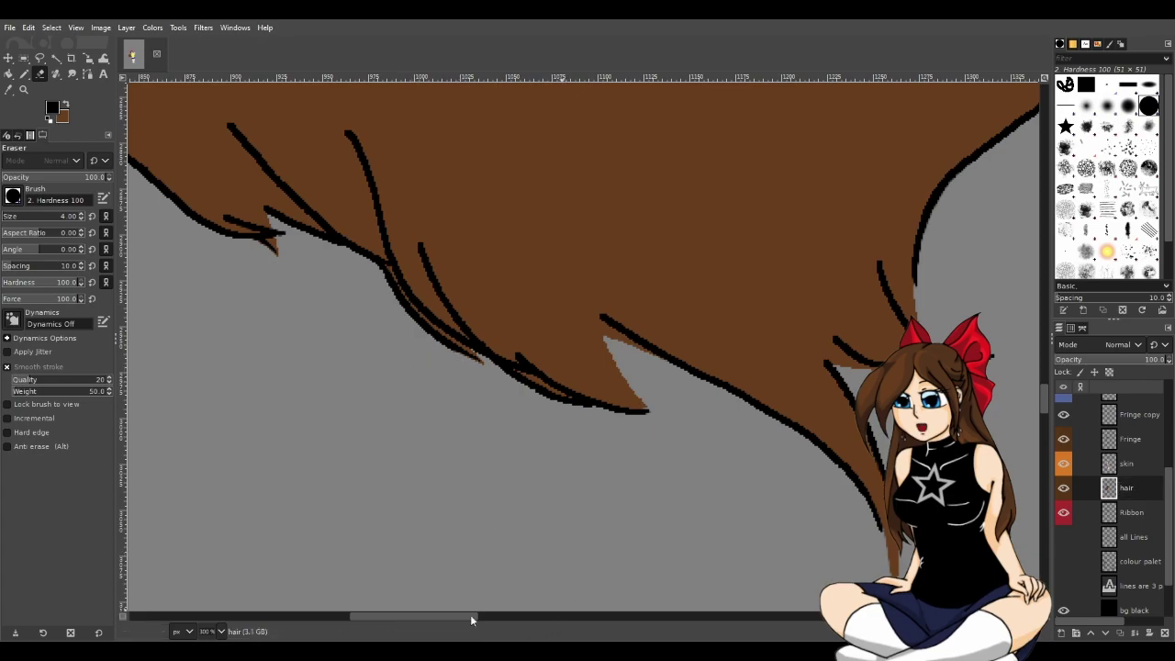
left_click_drag(447, 617, 414, 615)
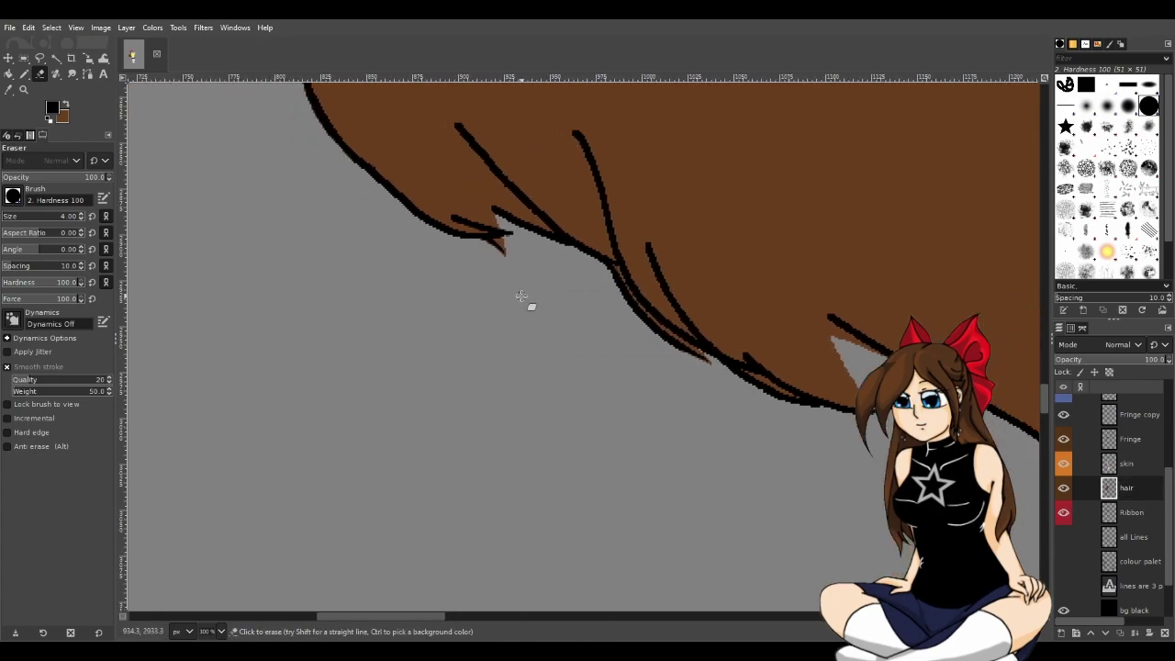
scroll(497, 279, "up", 3)
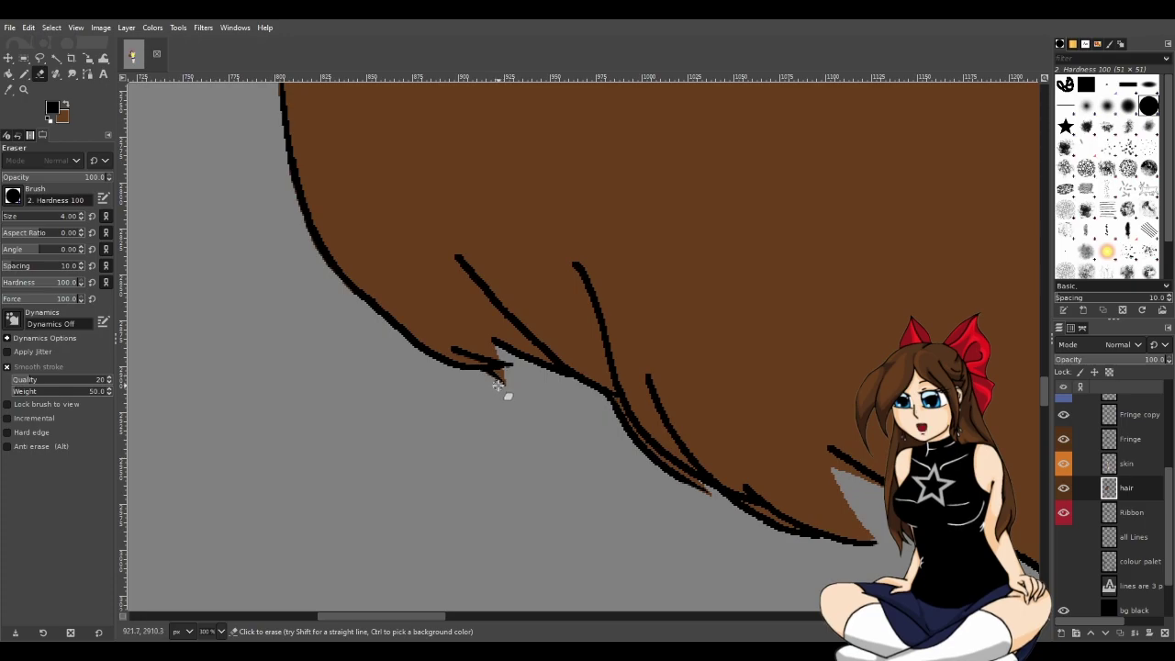
left_click_drag(451, 368, 462, 374)
Inspect the hair's outer edge from the lower tips up past the hand to the ribbon and ear, toggling the Fringe layer's visibility.
scroll(280, 229, "up", 5)
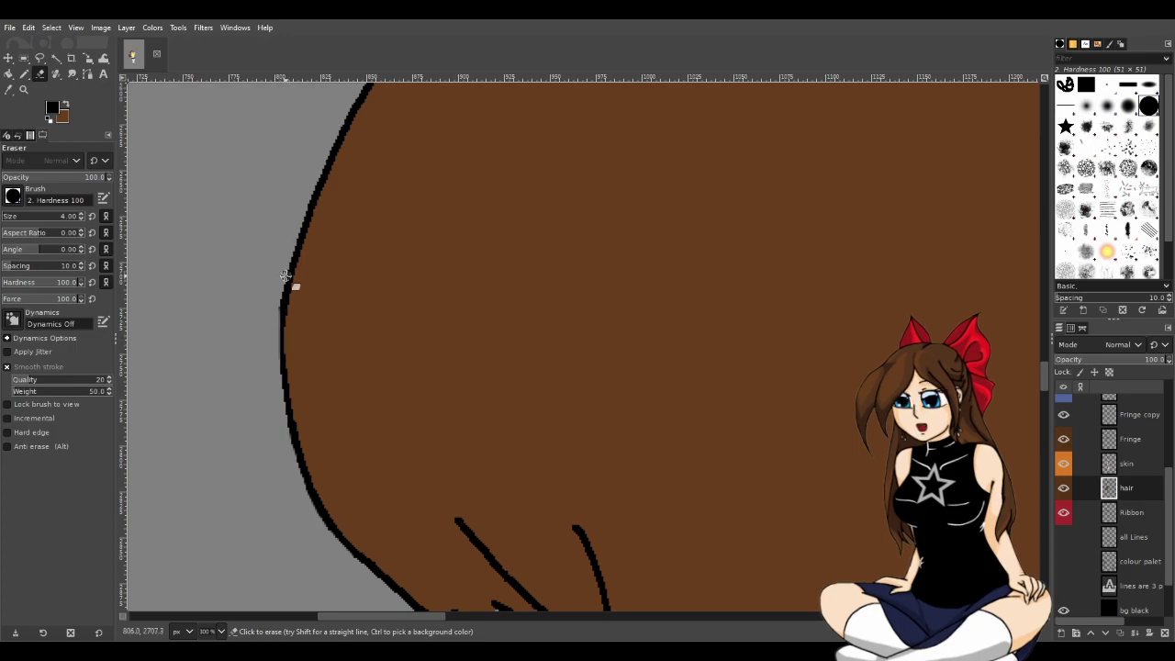
scroll(285, 275, "up", 7)
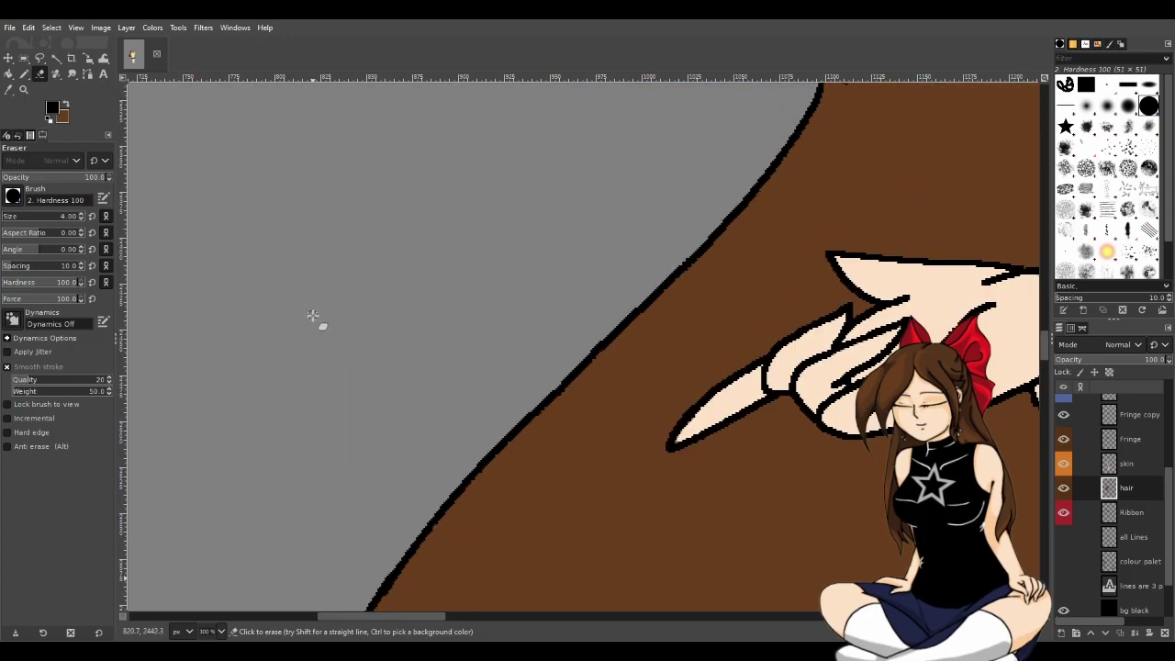
scroll(328, 323, "up", 5)
scroll(558, 375, "up", 8)
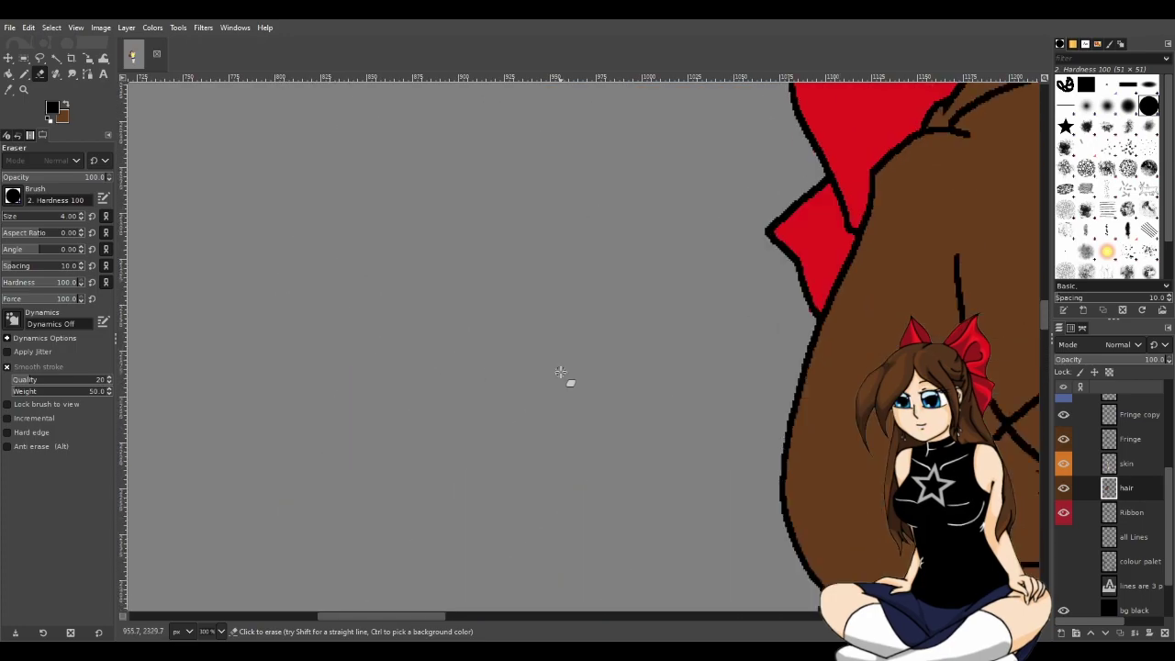
left_click_drag(411, 615, 487, 615)
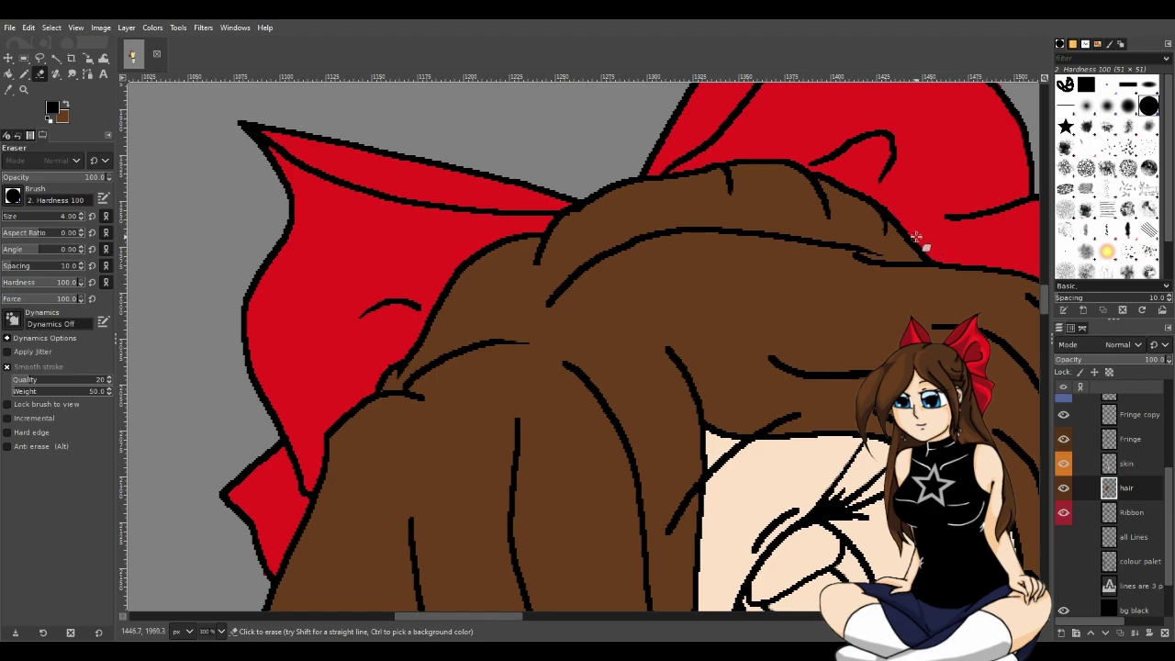
scroll(691, 305, "up", 1)
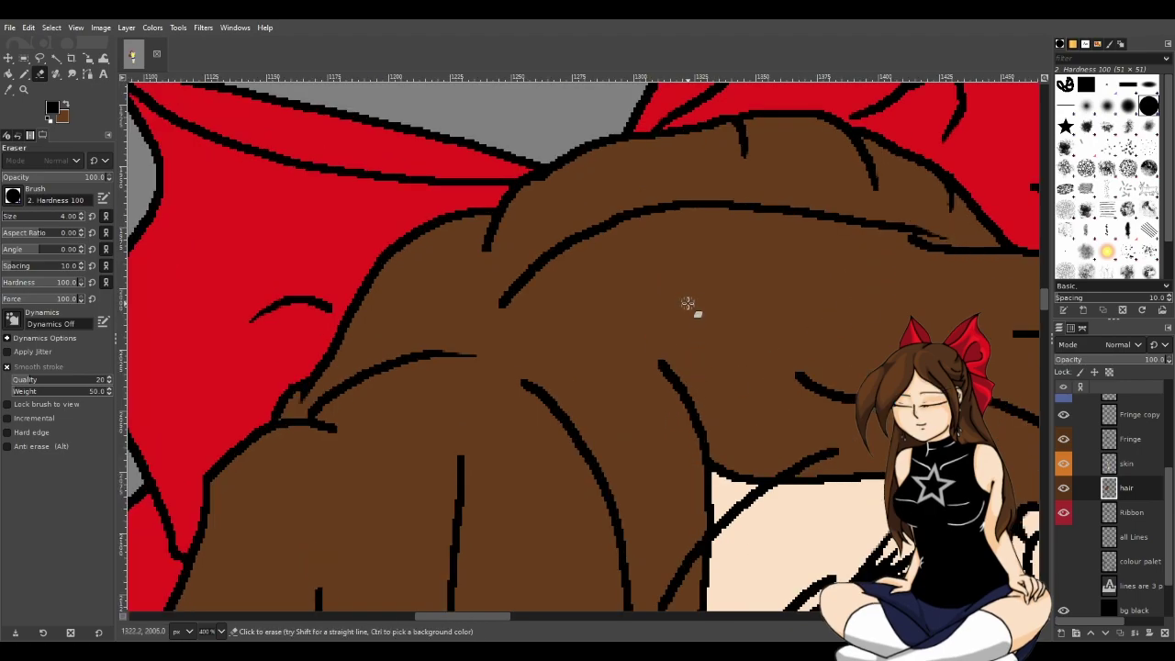
left_click_drag(479, 617, 519, 615)
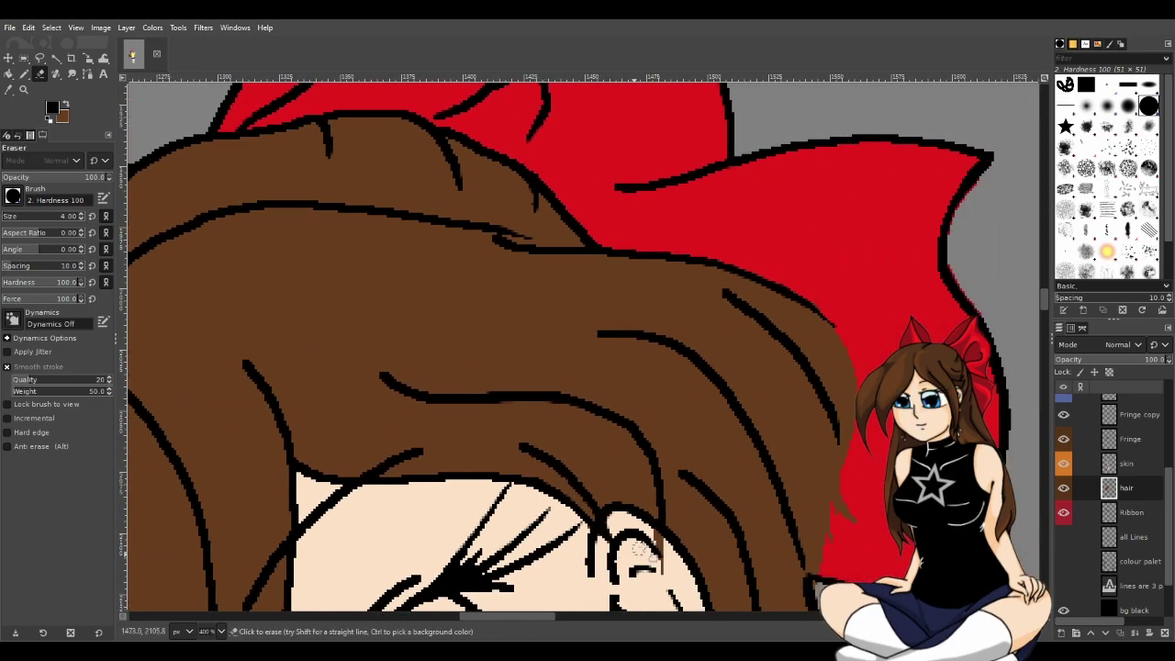
scroll(844, 239, "down", 5)
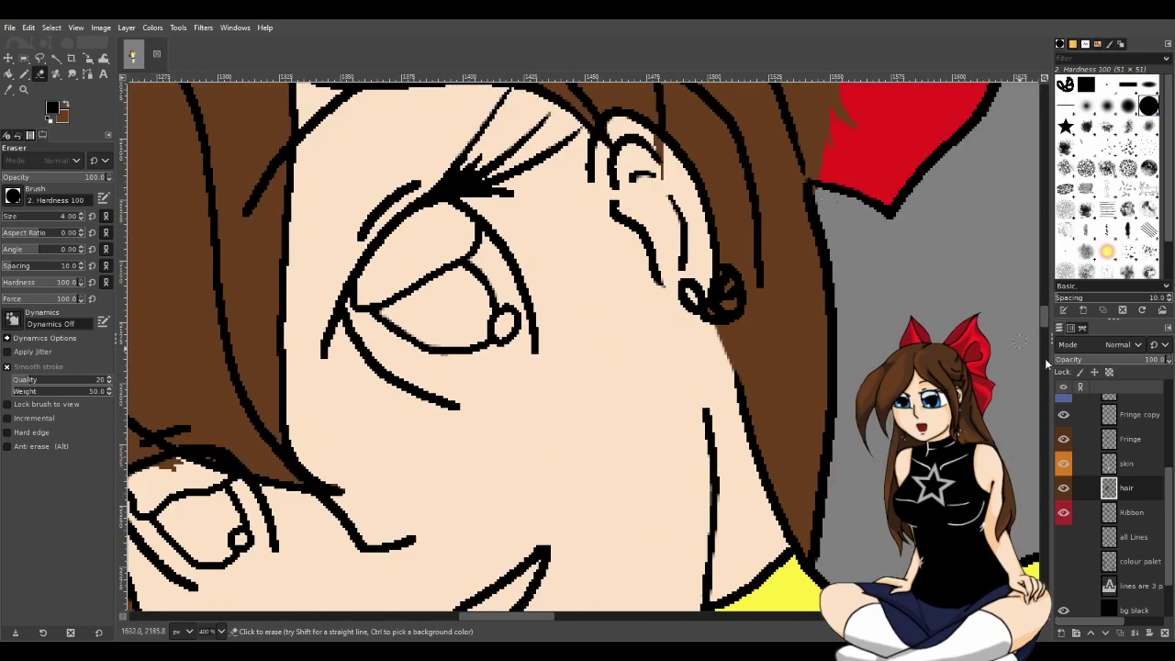
left_click(1063, 439)
left_click(1065, 440)
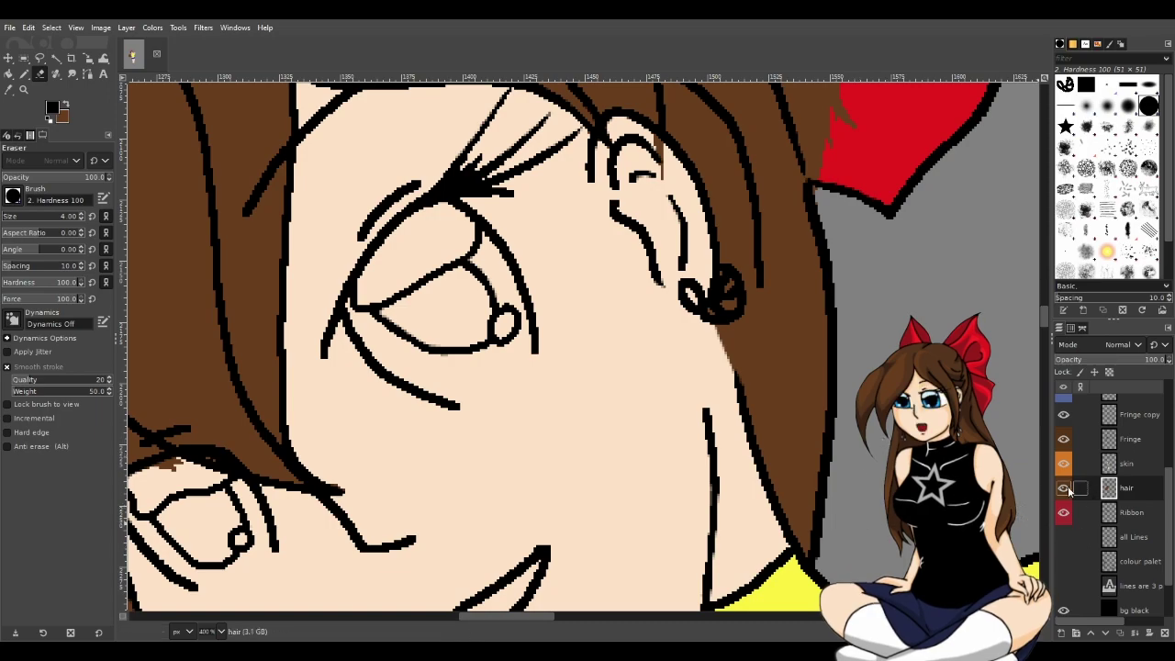
On the Ribbon layer, erase the stray red pixels along the upper loop's curved edge and pointed tip, and check the remaining ribbon outline.
left_click(1131, 519)
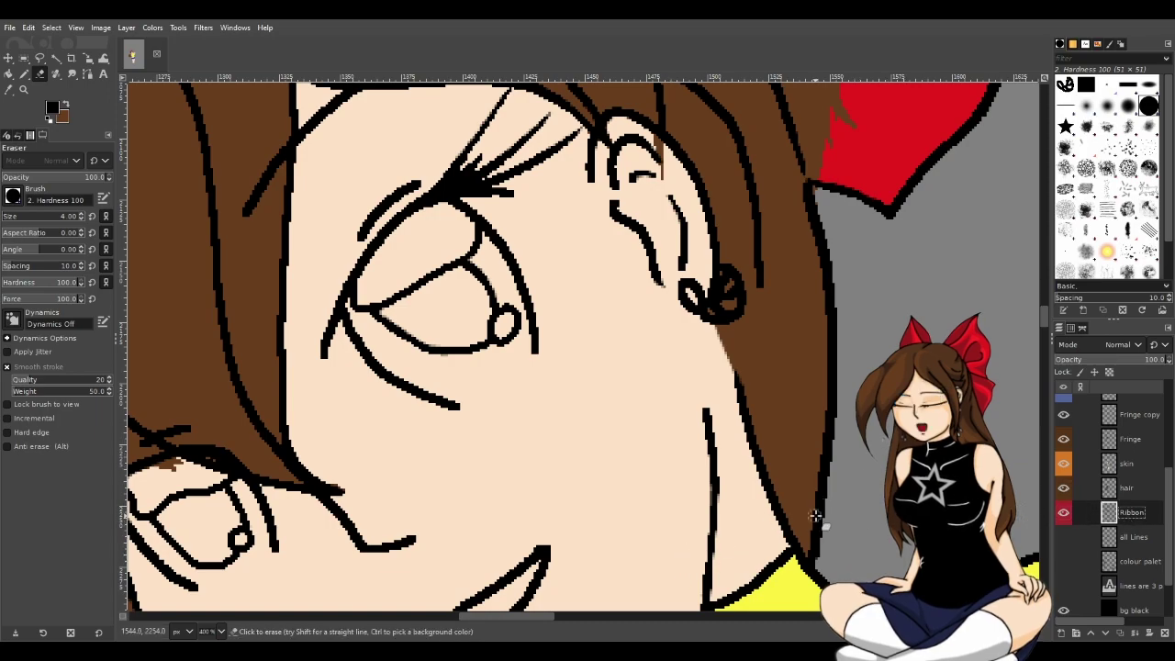
scroll(824, 520, "up", 5)
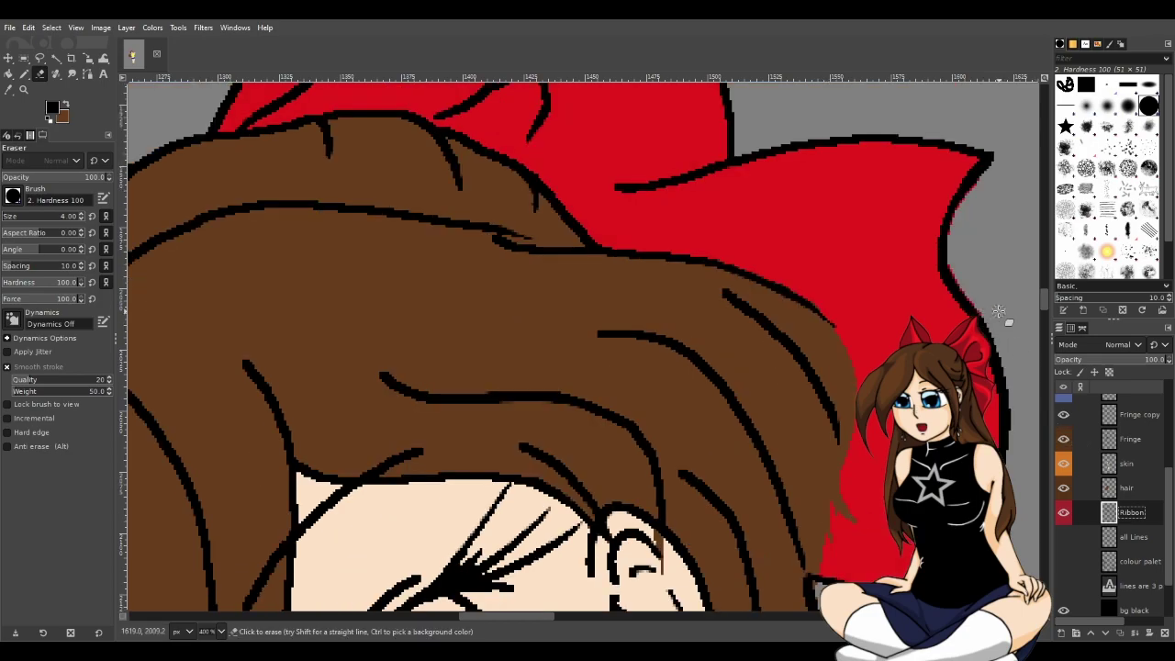
scroll(998, 312, "up", 3)
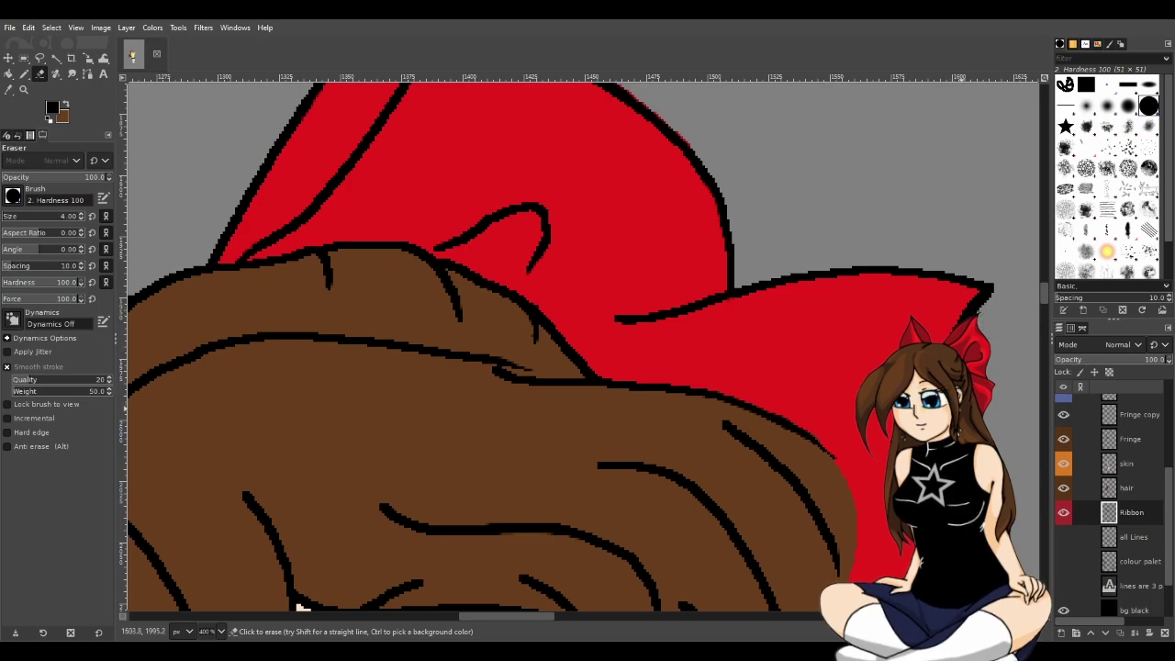
scroll(776, 330, "up", 6)
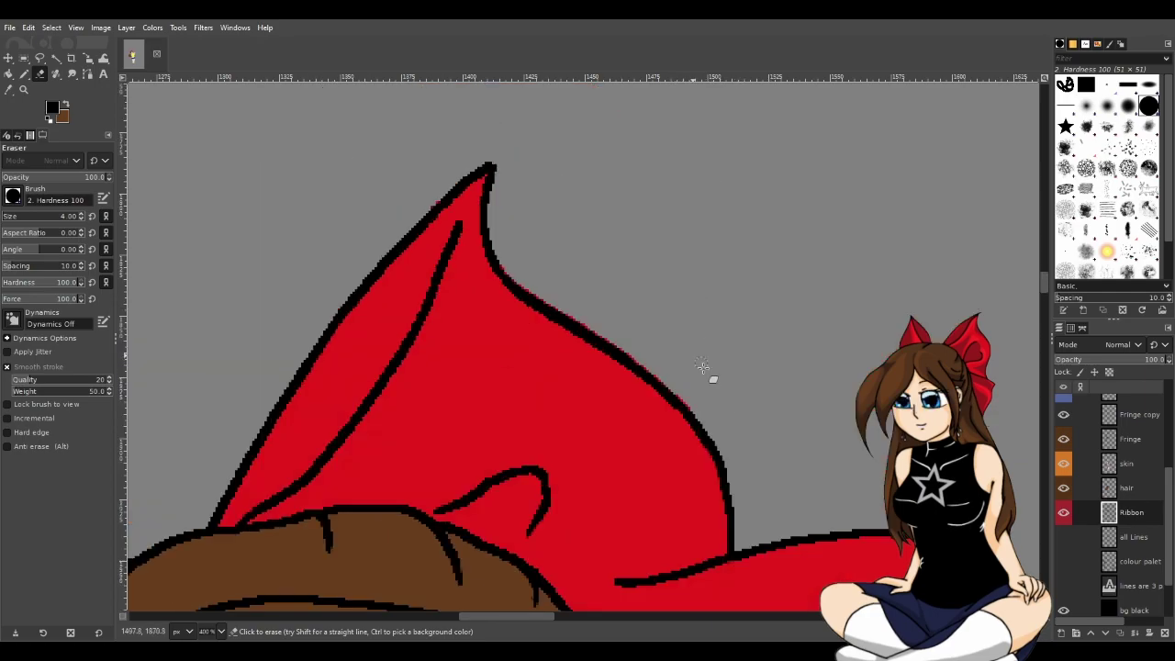
left_click_drag(700, 415, 551, 303)
left_click_drag(463, 184, 419, 207)
left_click_drag(536, 615, 455, 615)
scroll(431, 545, "down", 10)
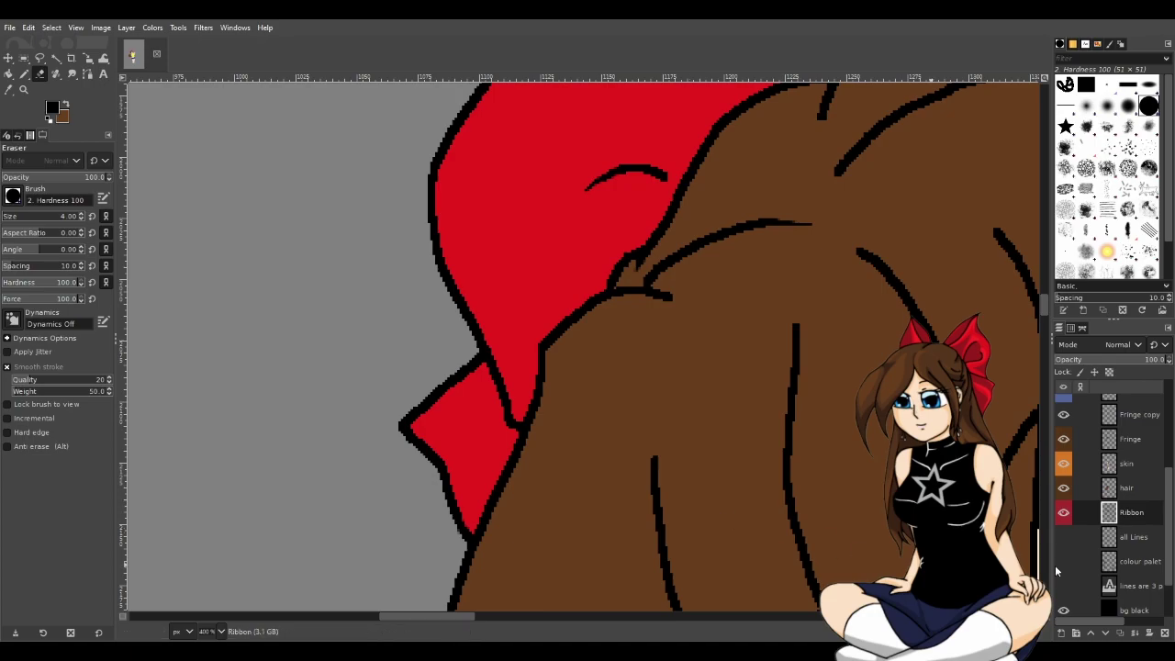
Hide the hair layer and, on the Fringe layer, erase stray brown pixels beside the fringe's pointed line ends near the ribbon.
left_click(1137, 441)
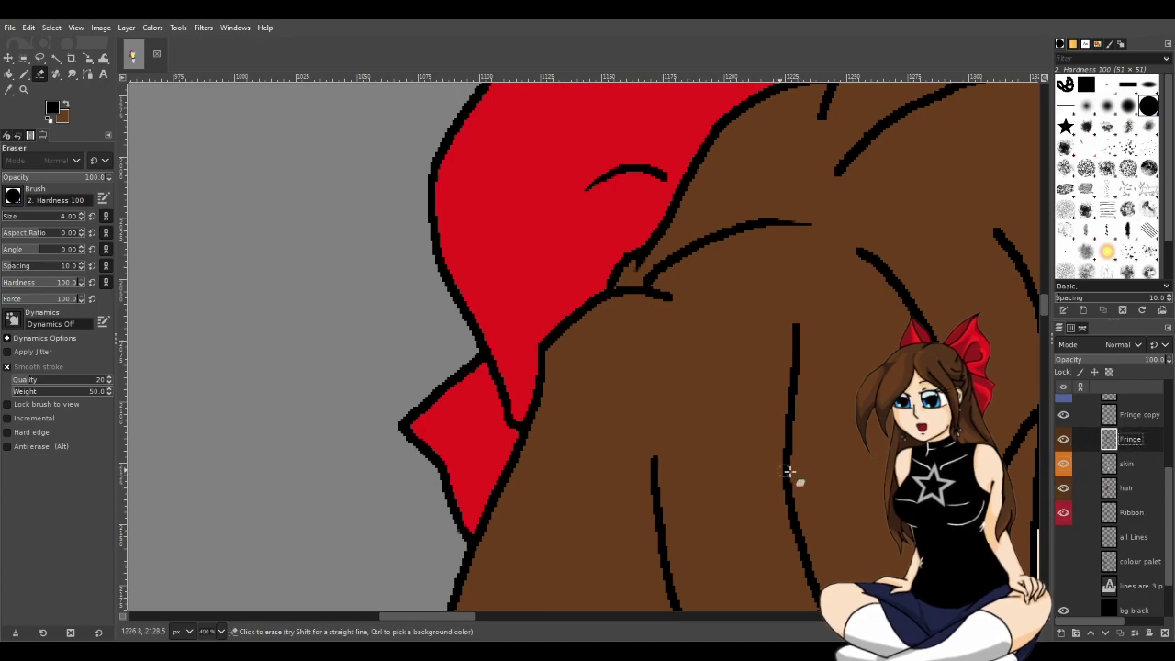
left_click(1065, 490)
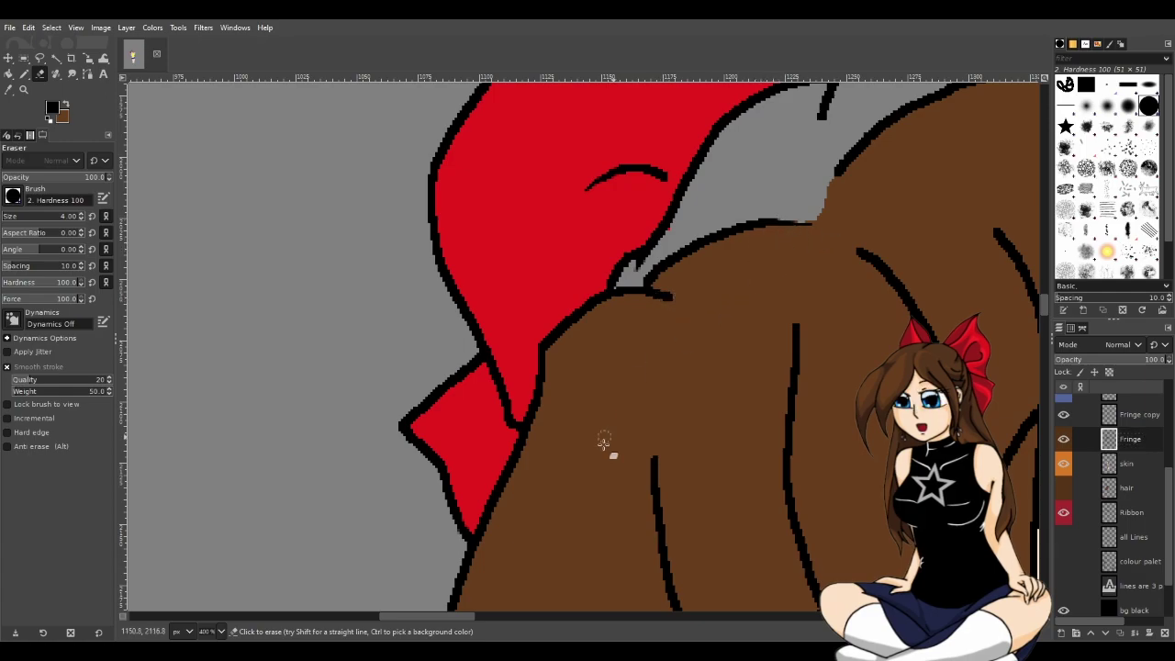
scroll(470, 615, "right", 5)
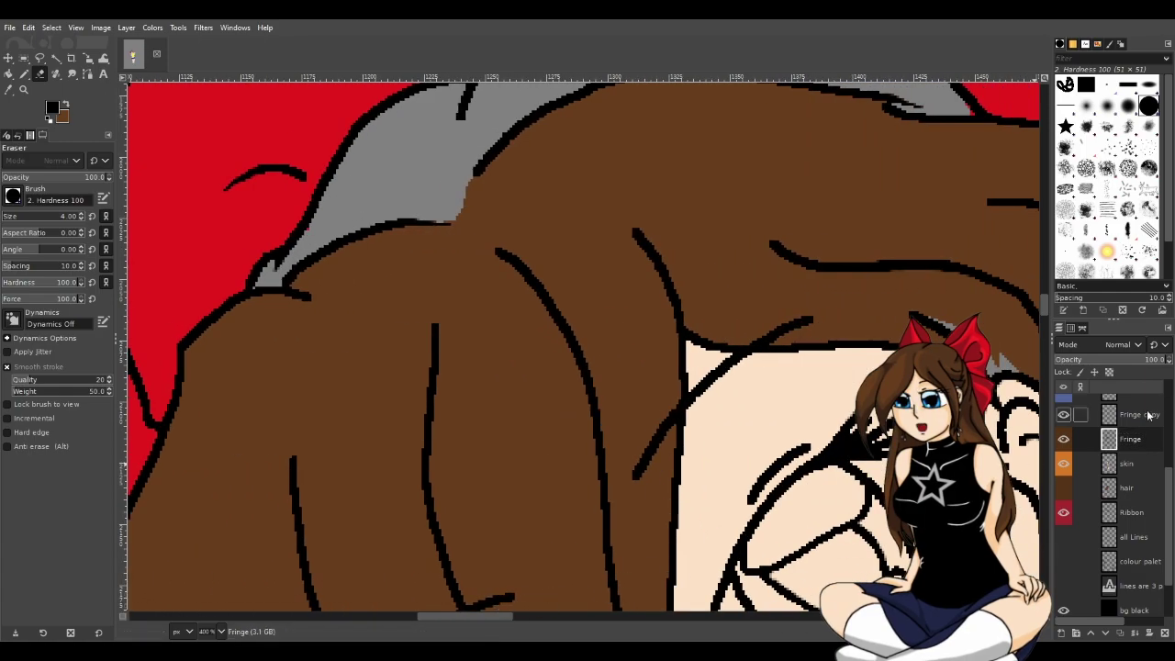
scroll(1154, 404, "up", 4)
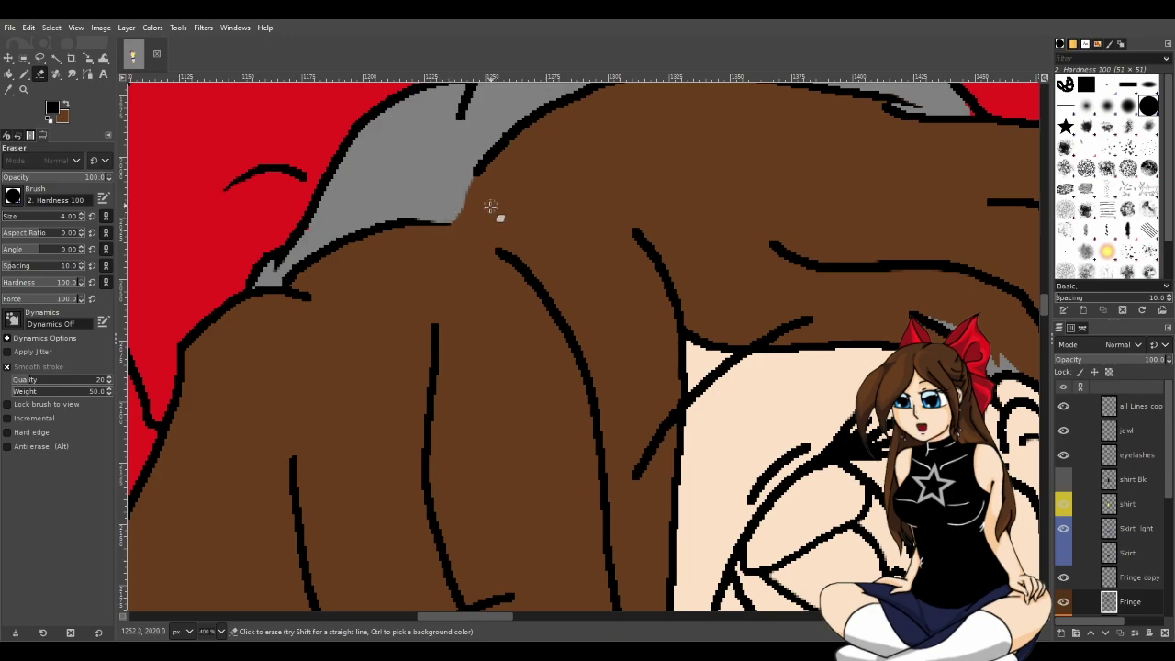
scroll(502, 614, "up", 5)
scroll(502, 614, "right", 5)
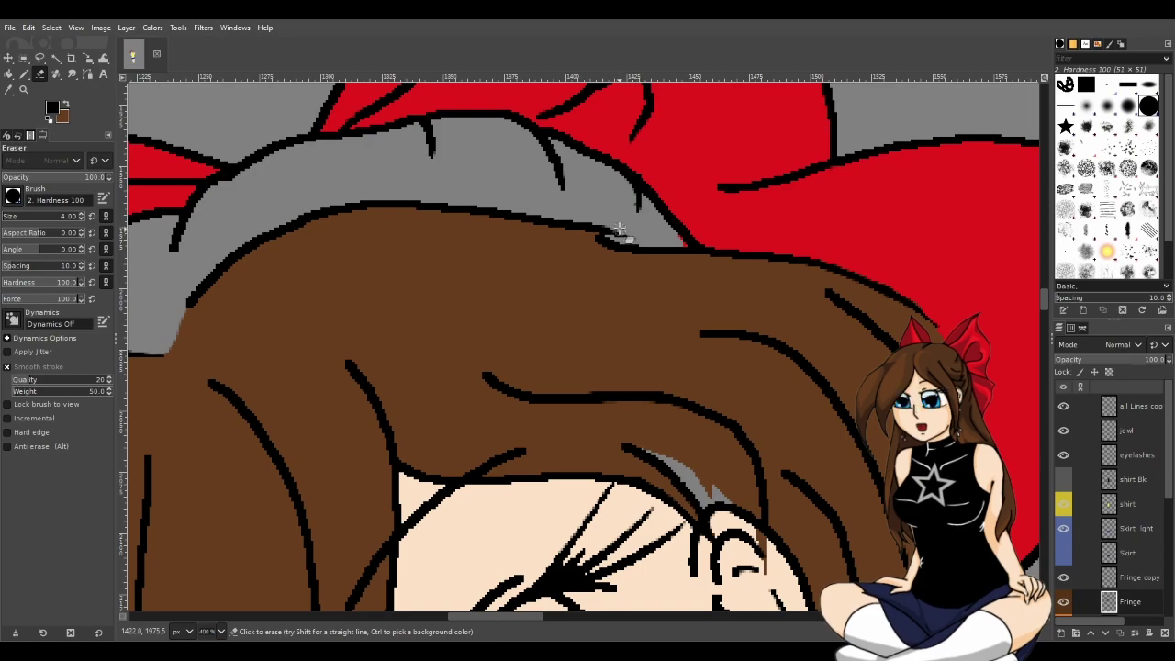
left_click_drag(641, 235, 715, 249)
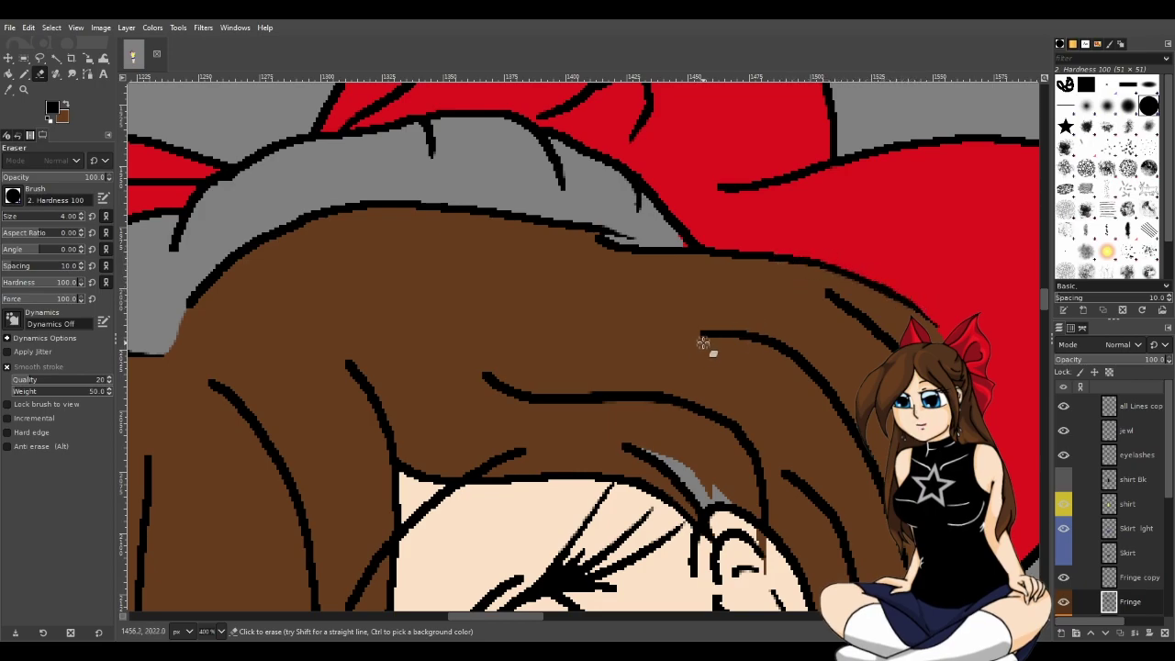
Inspect the Fringe layer's edges around the ear, earring and ribbon, restoring the eraser size to 4 and checking the Fringe copy layer's visibility.
left_click_drag(492, 614, 522, 618)
scroll(507, 455, "down", 3)
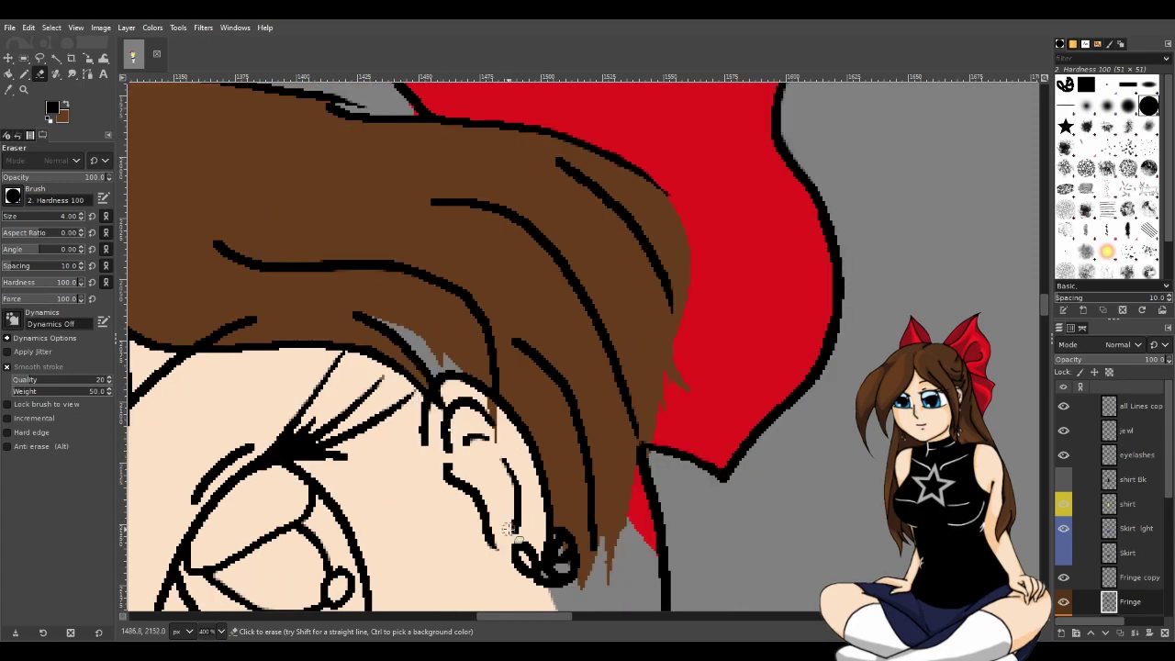
scroll(507, 527, "down", 3)
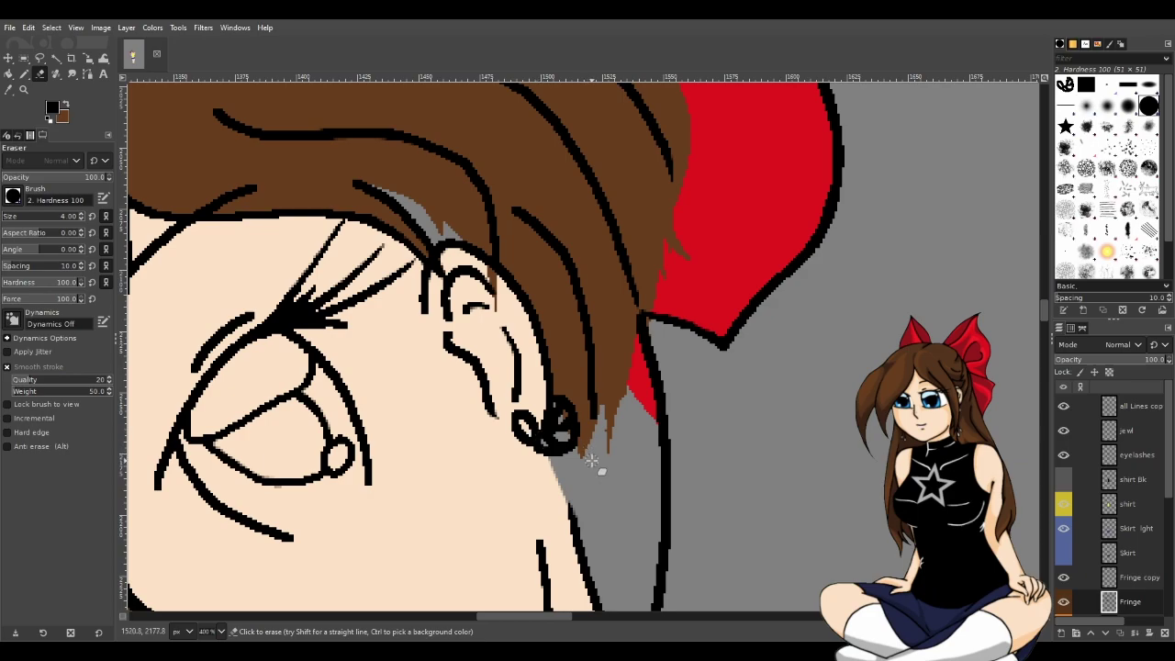
scroll(592, 463, "up", 2)
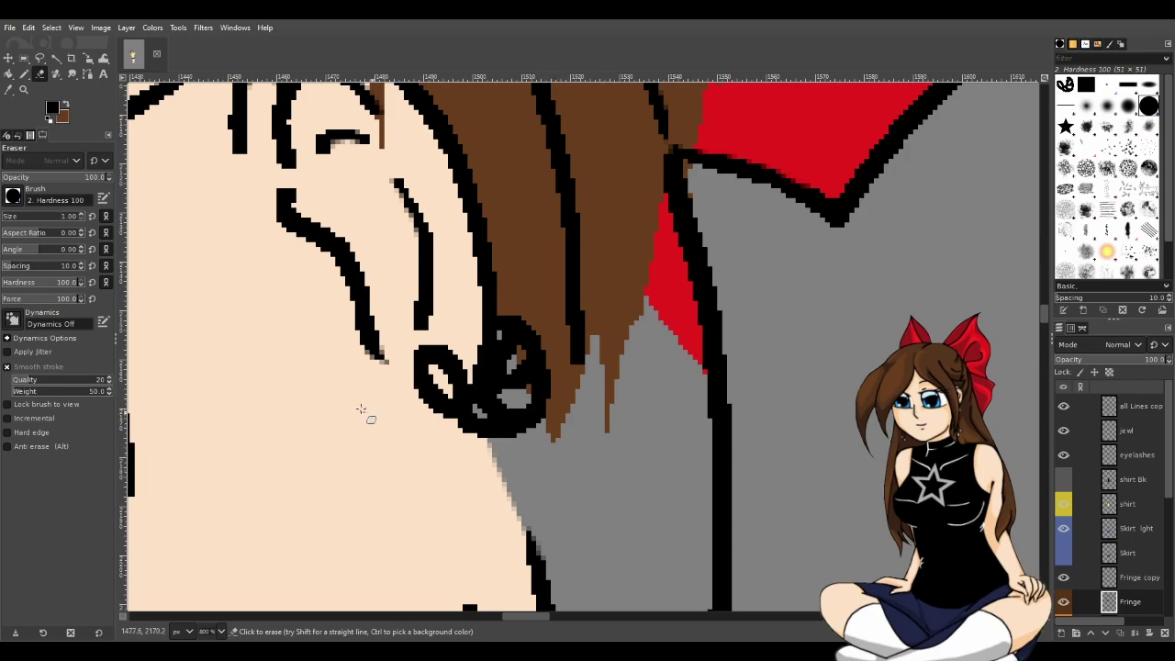
key("bracketright")
key("bracketright")
key("bracketright")
scroll(701, 419, "up", 5)
scroll(717, 453, "down", 2)
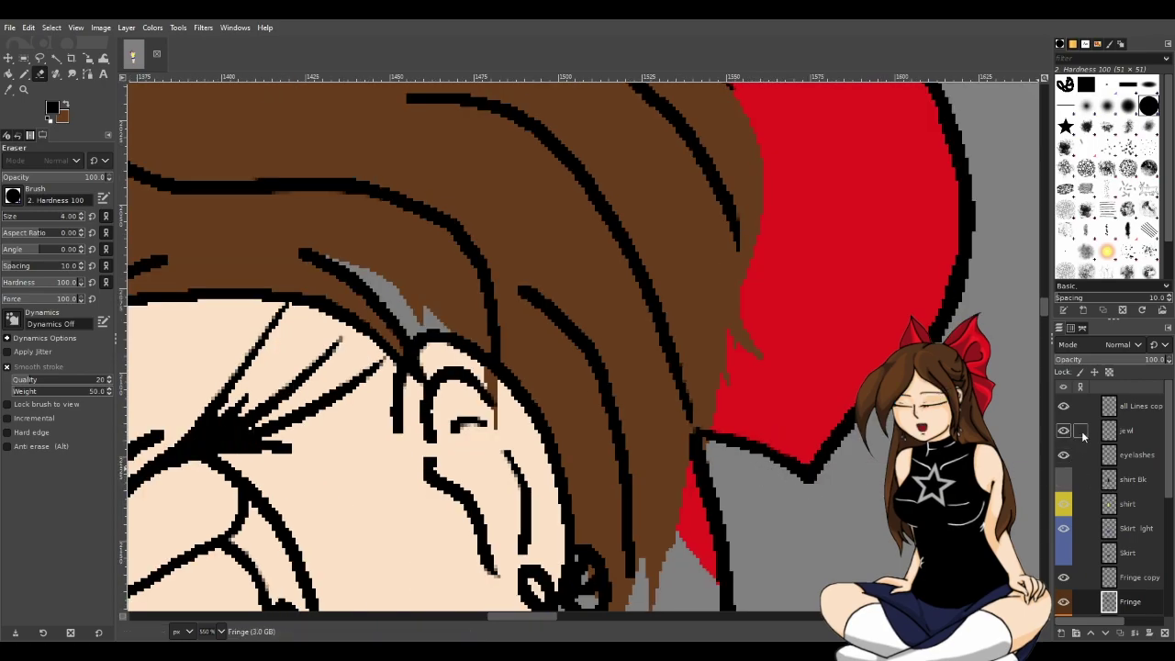
scroll(1090, 499, "down", 2)
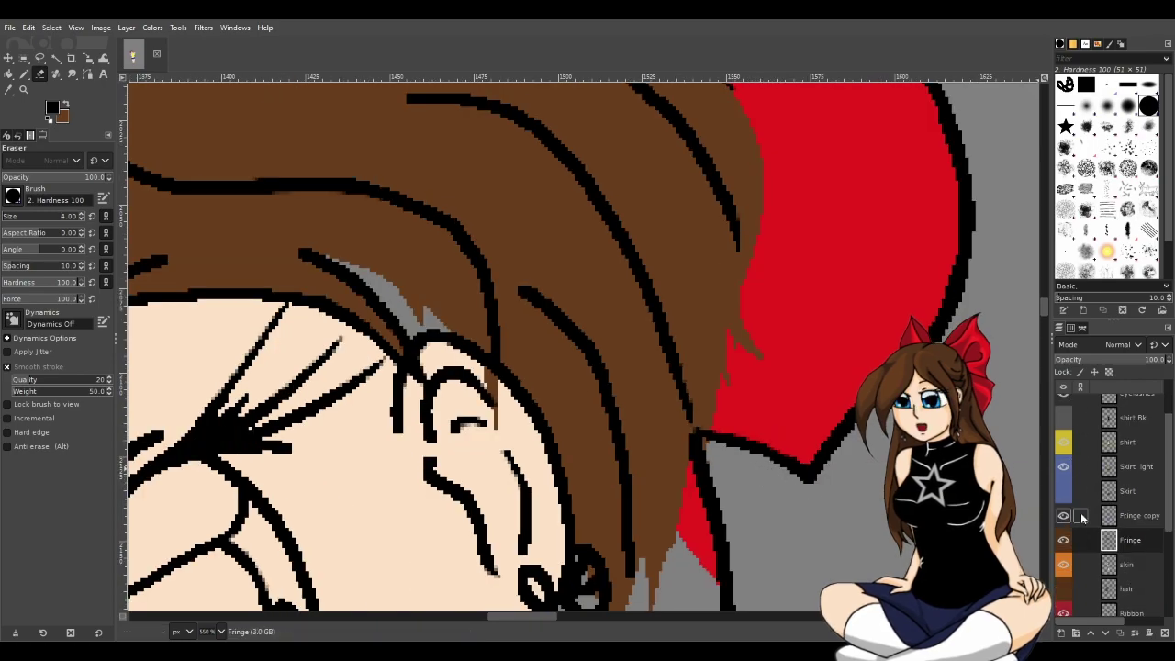
left_click(1064, 517)
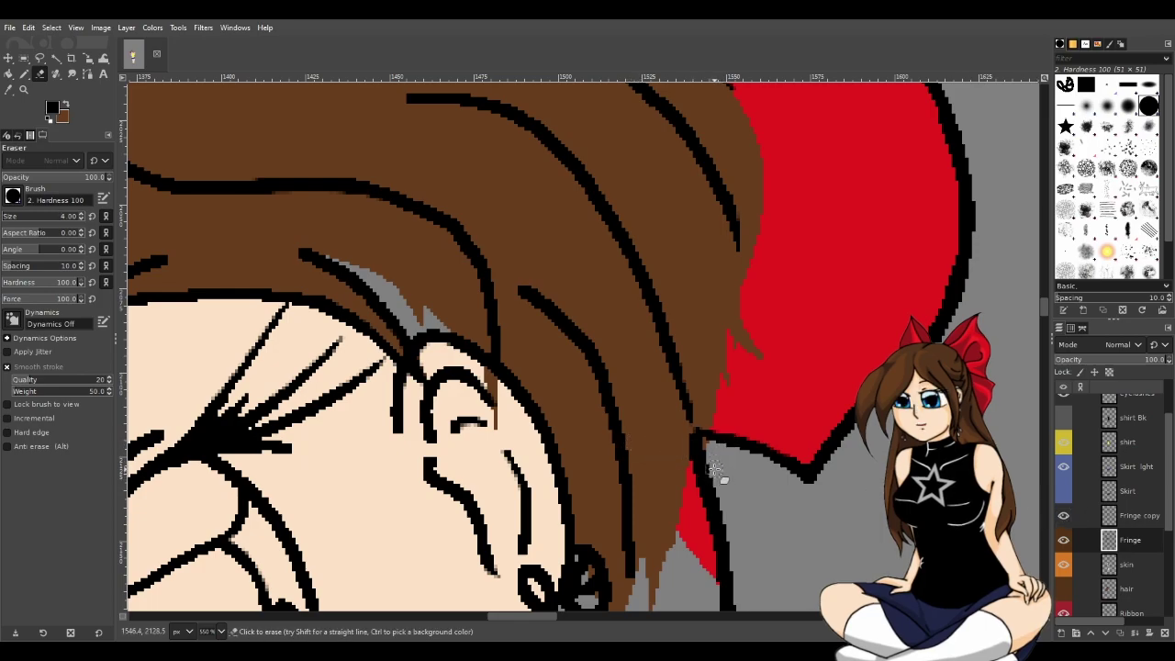
On the skin layer, sample the face's skin tone and pencil over the grey gap between the fringe and the top of the ear.
scroll(730, 473, "down", 3)
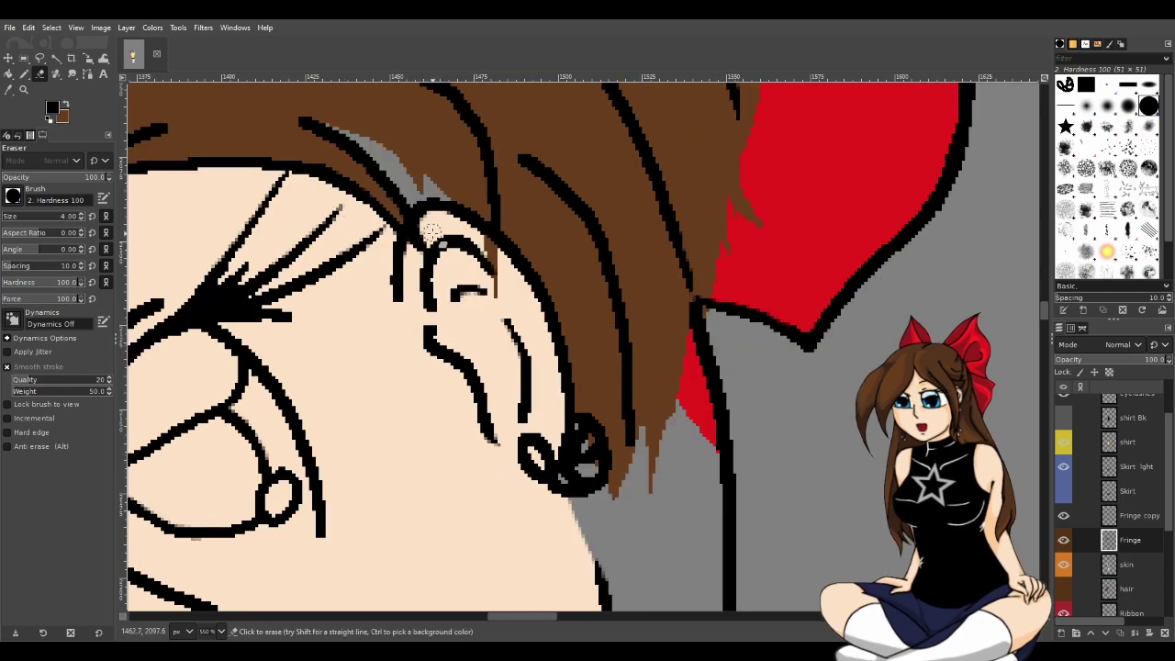
mouse_move(433, 246)
left_mouse_down()
mouse_move(424, 220)
mouse_move(436, 241)
left_mouse_up()
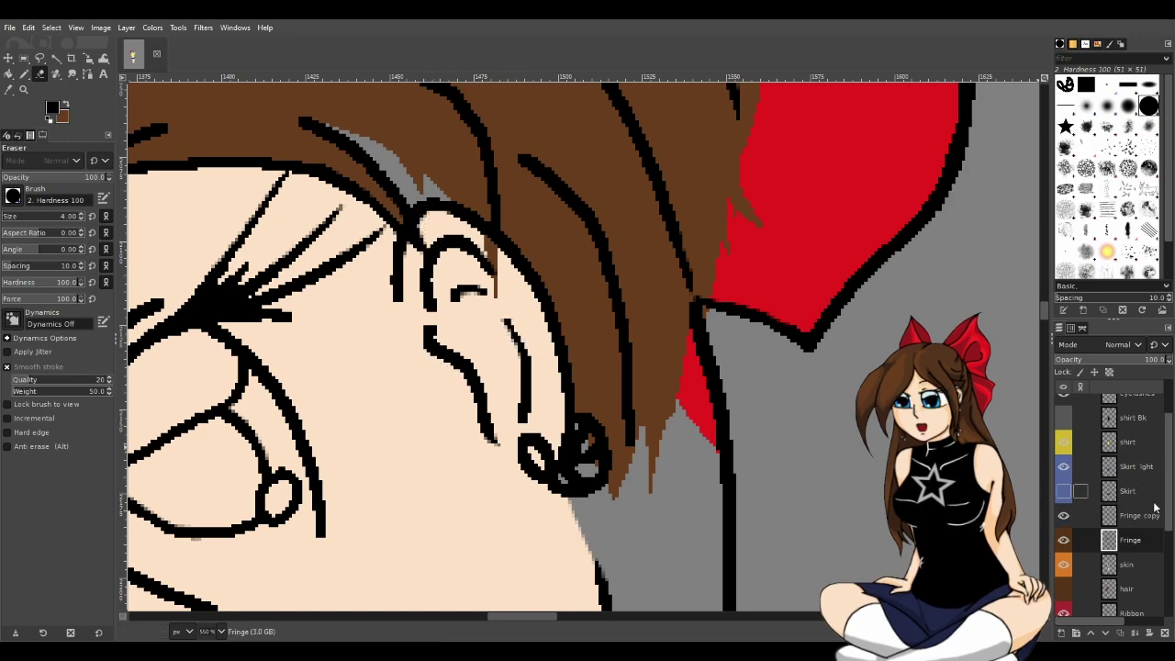
scroll(1136, 533, "down", 1)
left_click(1135, 532)
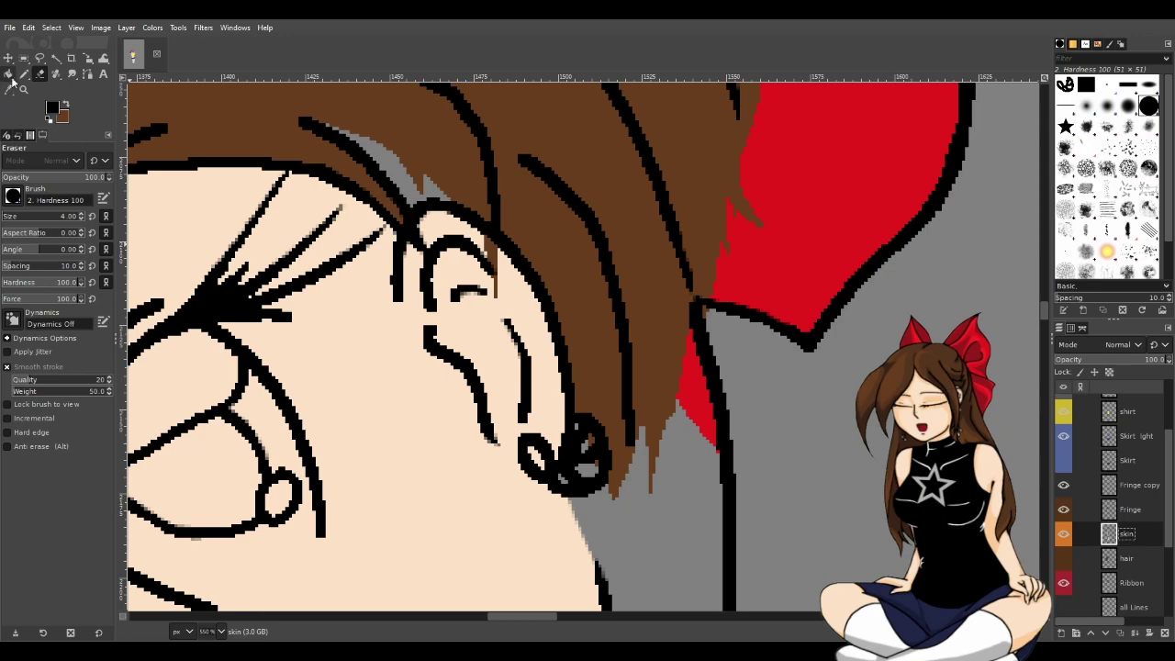
key("o")
left_click(400, 448)
scroll(357, 349, "up", 3)
key("n")
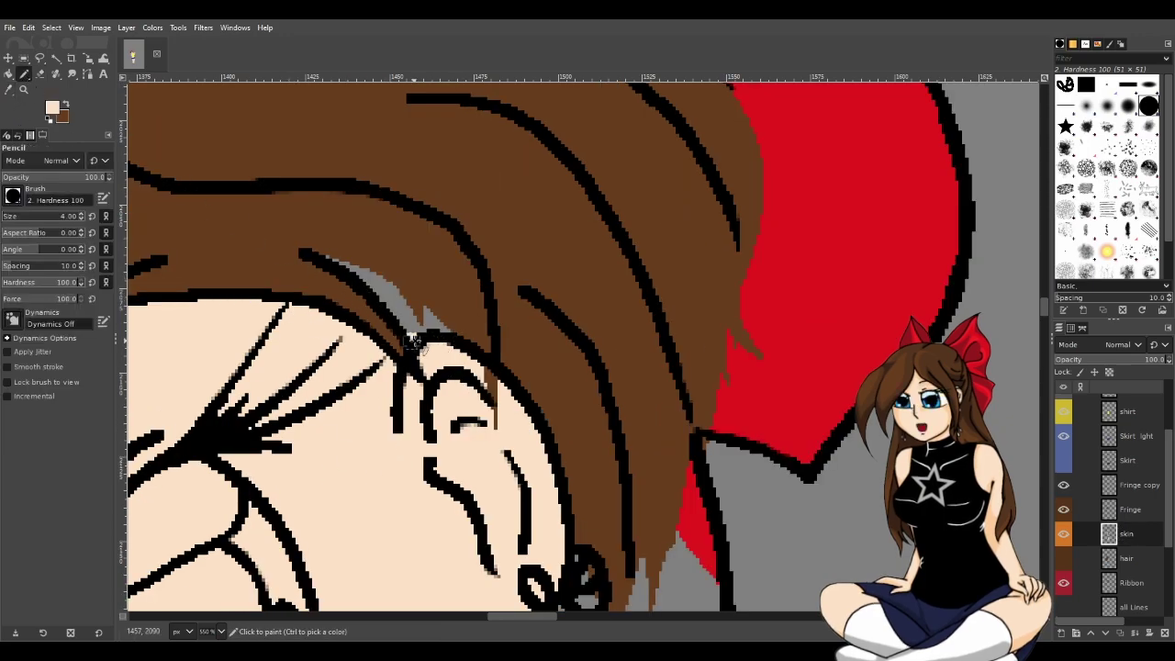
mouse_move(409, 346)
left_mouse_down()
mouse_move(381, 276)
mouse_move(335, 257)
mouse_move(427, 312)
mouse_move(371, 287)
left_mouse_up()
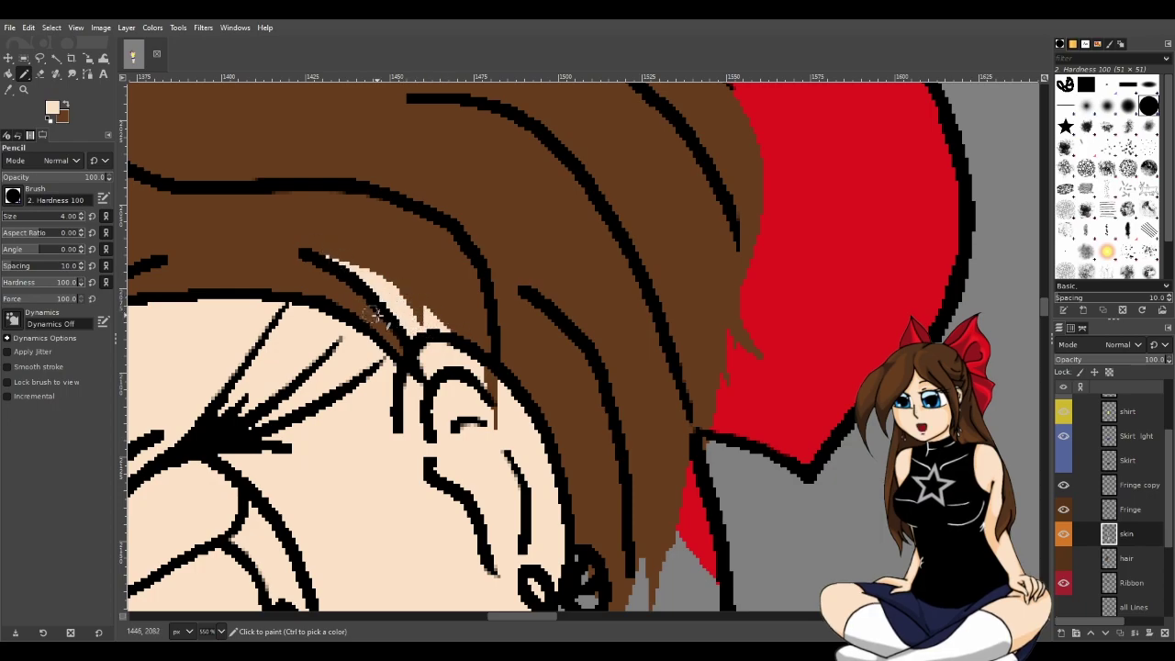
scroll(550, 496, "down", 3)
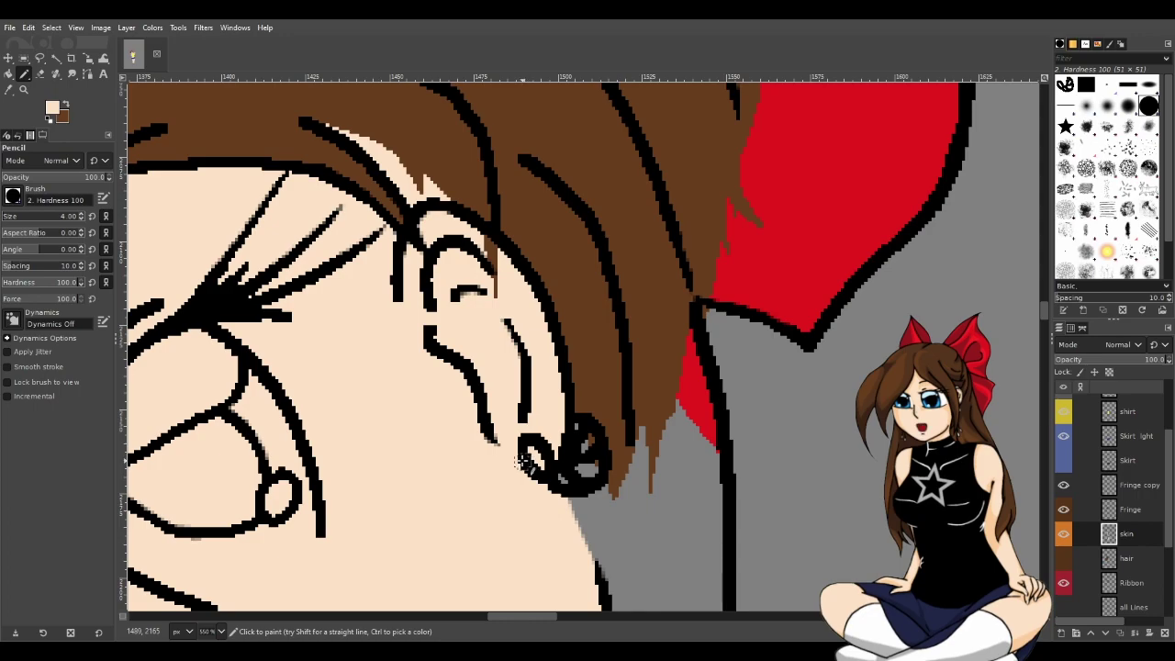
left_click_drag(427, 305, 438, 266)
mouse_move(534, 614)
left_mouse_down()
mouse_move(497, 615)
mouse_move(522, 616)
left_mouse_up()
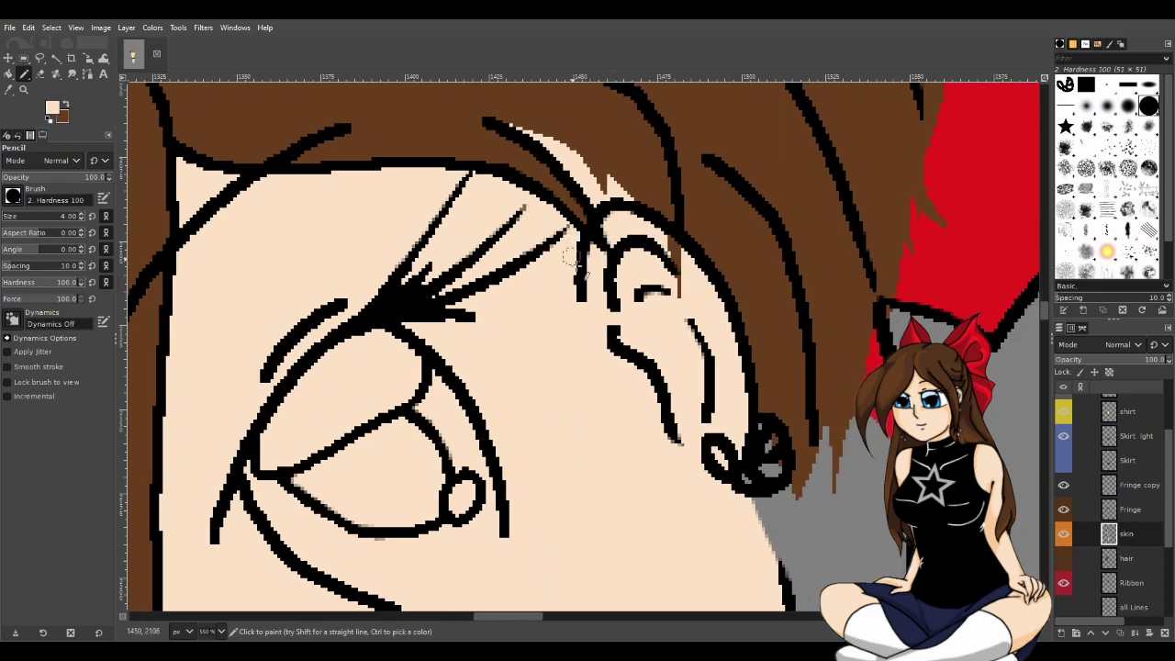
Hide the Fringe layer, pencil skin tone along the forehead's upper edge towards the ear without gaps, and show the Fringe layer again.
left_click(1063, 509)
scroll(525, 412, "down", 3)
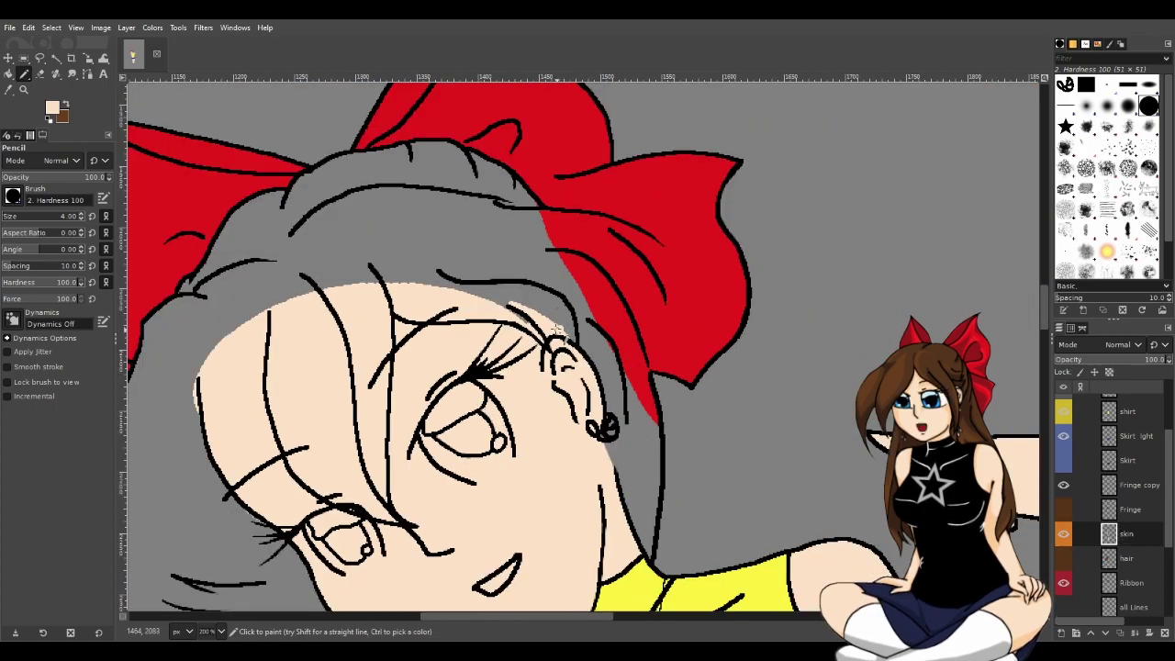
left_click_drag(508, 303, 374, 285)
mouse_move(310, 303)
left_mouse_down()
mouse_move(387, 292)
mouse_move(352, 283)
mouse_move(311, 297)
mouse_move(329, 308)
mouse_move(336, 294)
mouse_move(348, 315)
mouse_move(375, 287)
left_mouse_up()
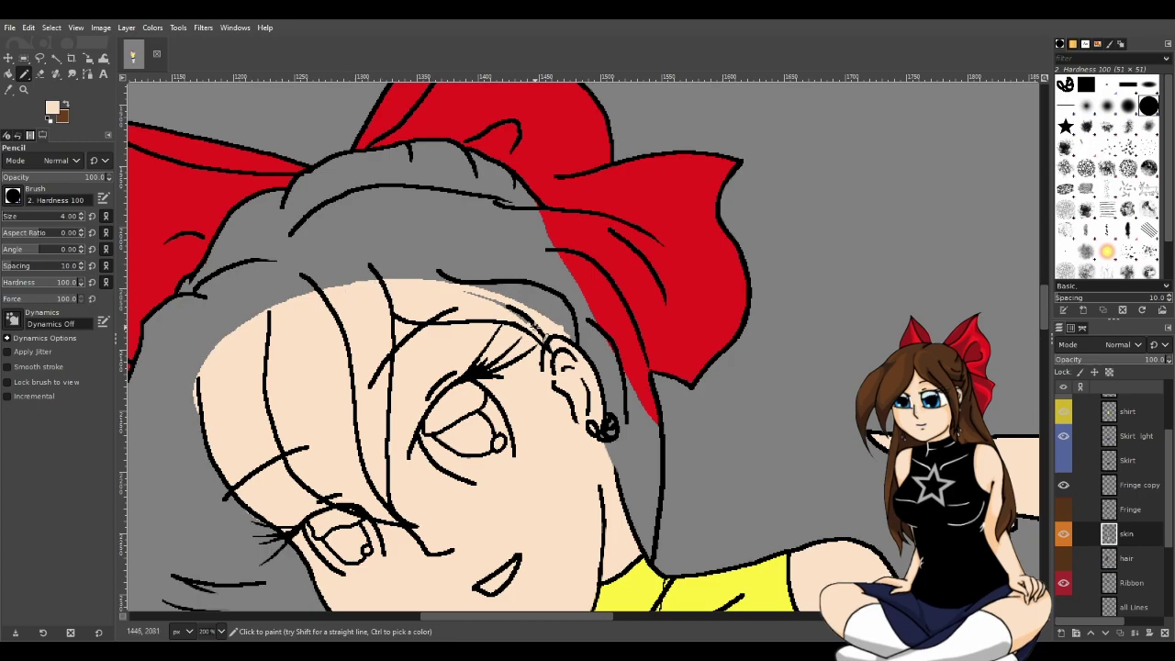
scroll(492, 309, "up", 3)
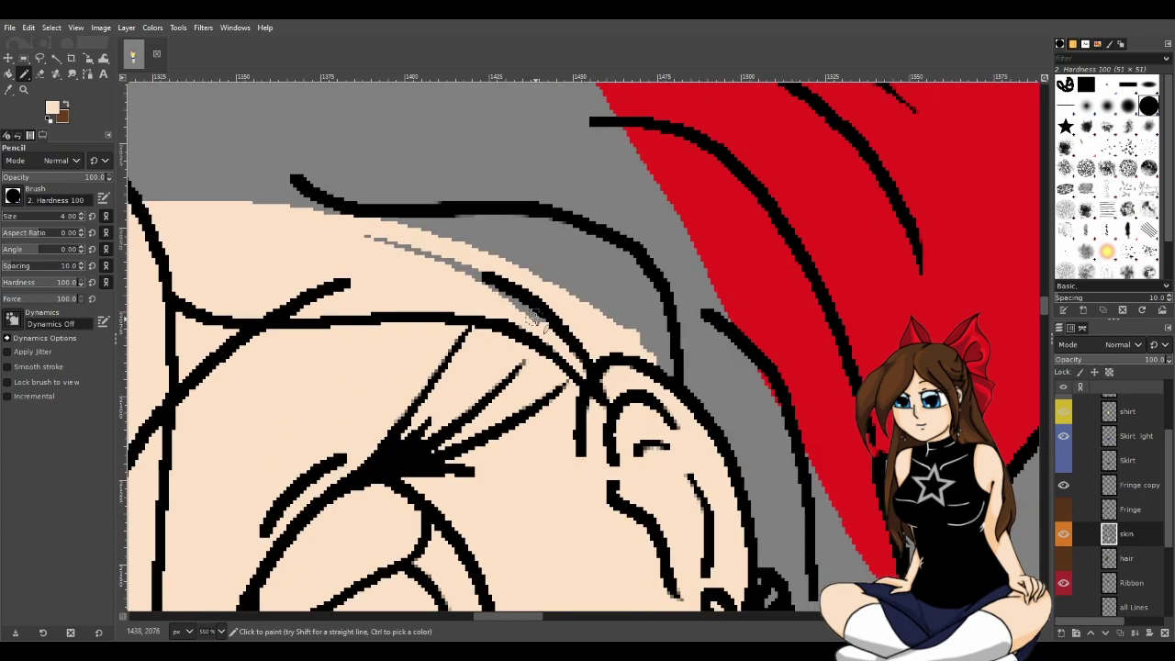
left_click(376, 243, "shift")
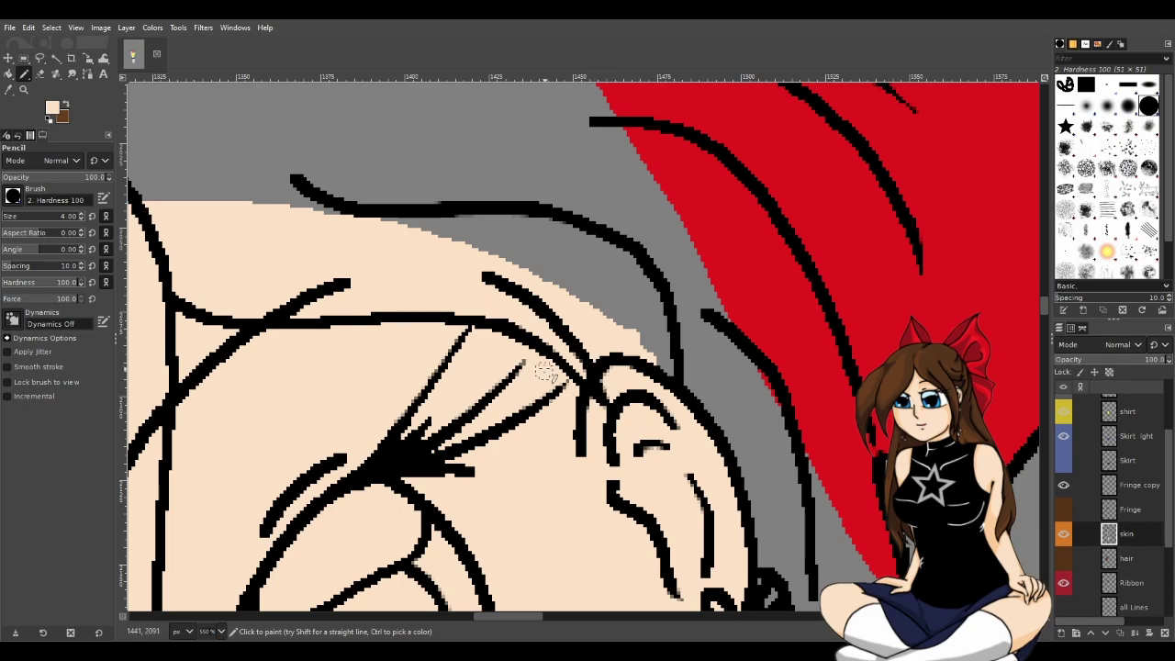
left_click(1063, 510)
scroll(517, 427, "down", 3)
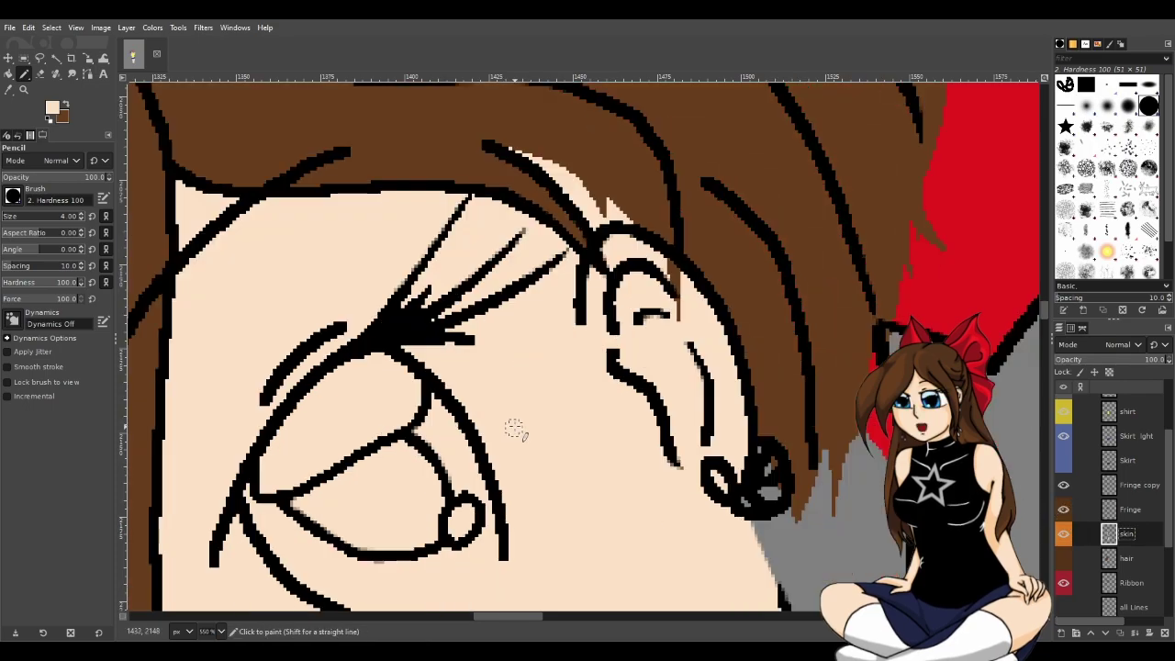
With the eraser and the Fringe layer selected, examine the fringe's edges around the face, both eyes and the lower pointed tips.
key("shift+e")
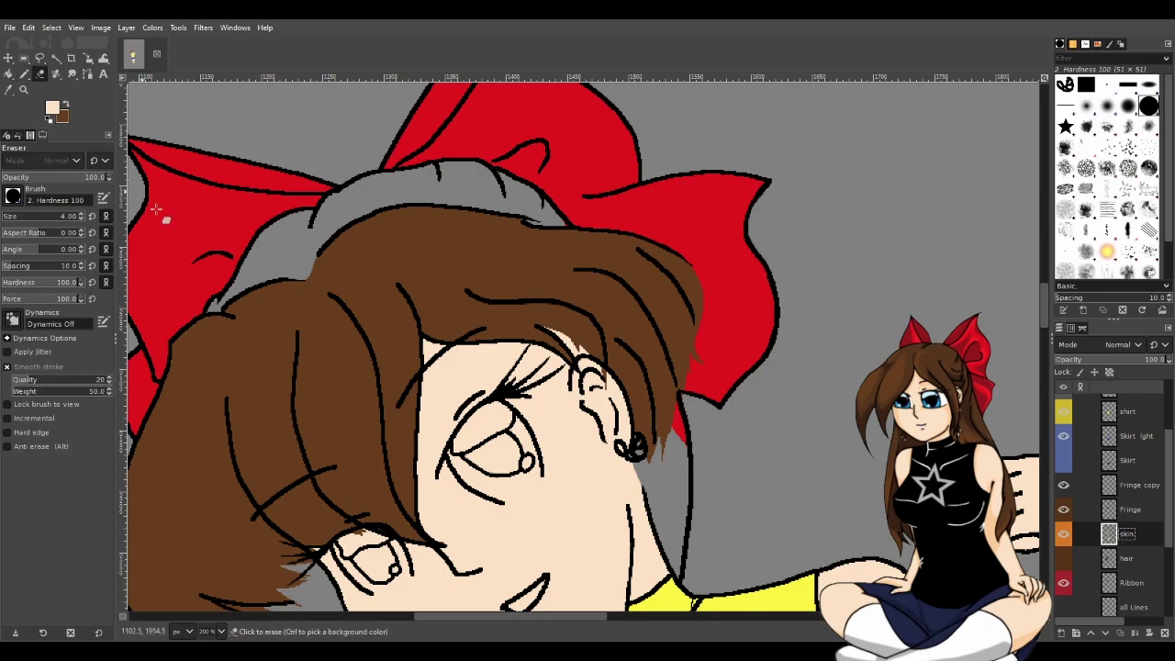
left_click(1148, 510)
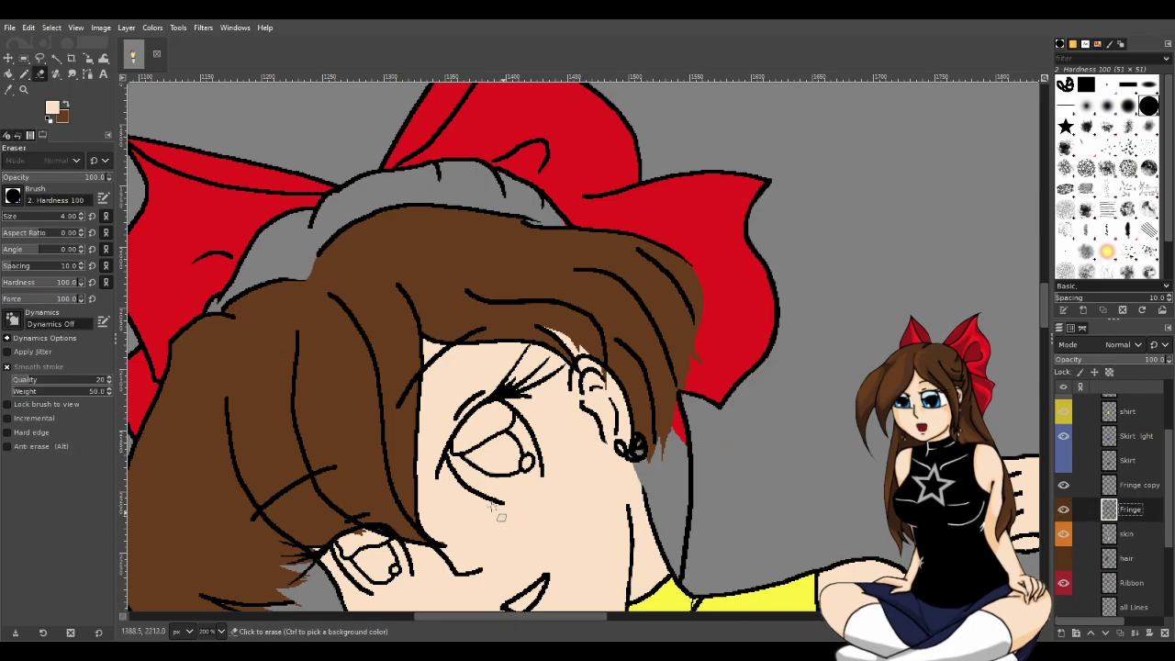
scroll(342, 498, "up", 2)
scroll(387, 487, "up", 4)
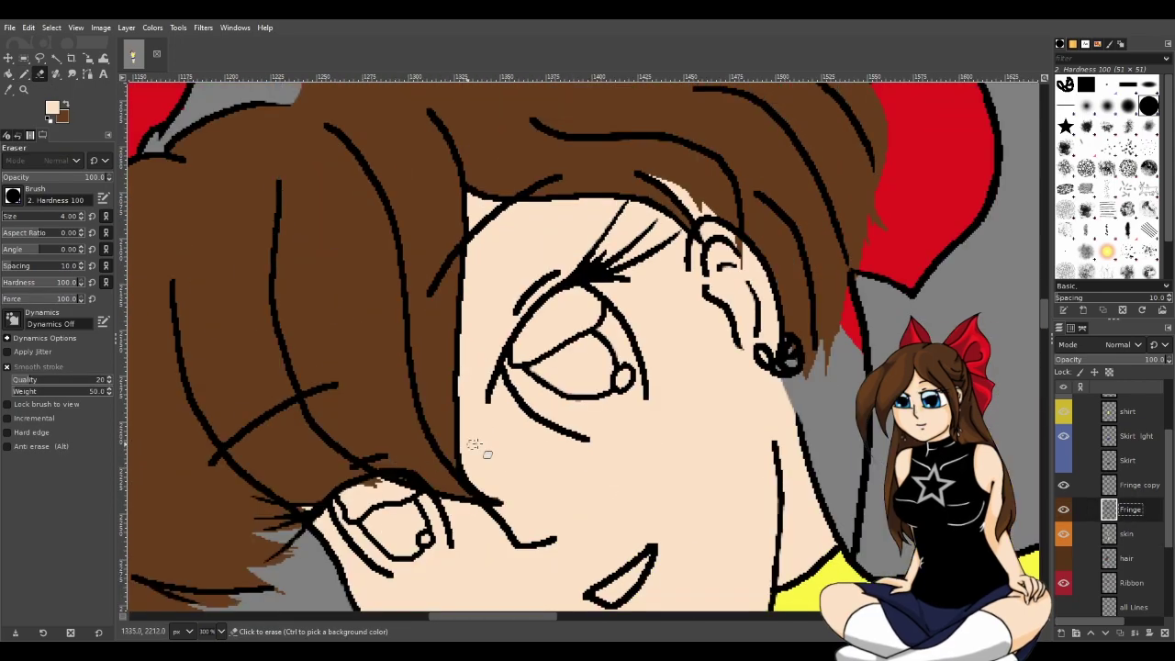
scroll(464, 458, "up", 2)
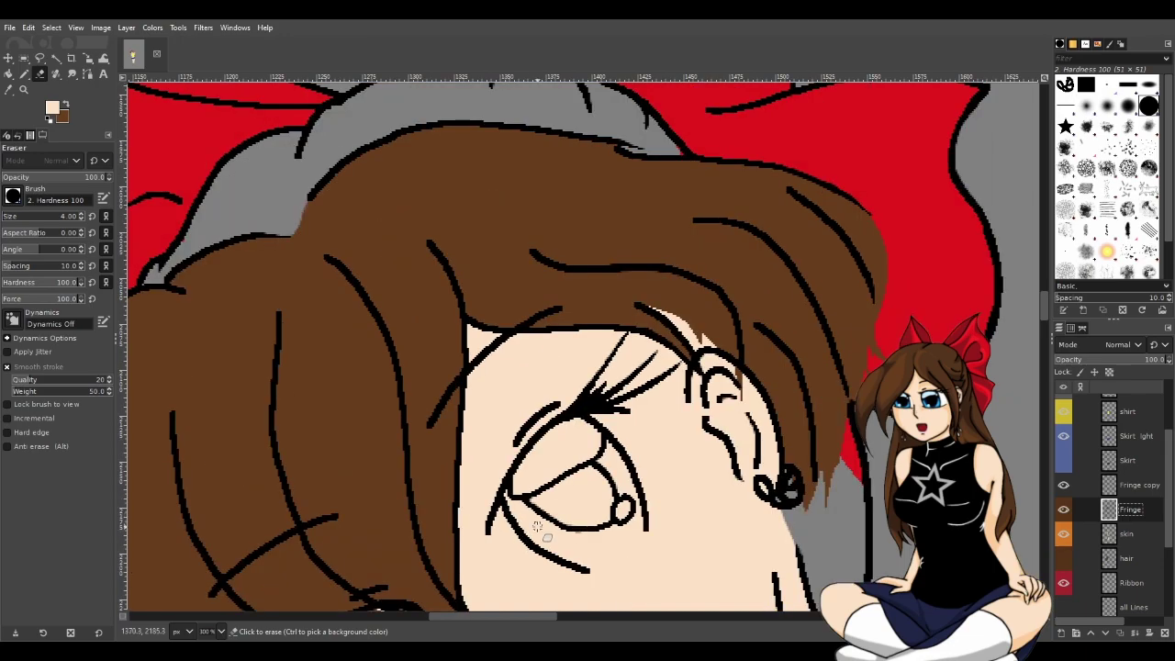
scroll(538, 518, "down", 3)
scroll(514, 496, "up", 1)
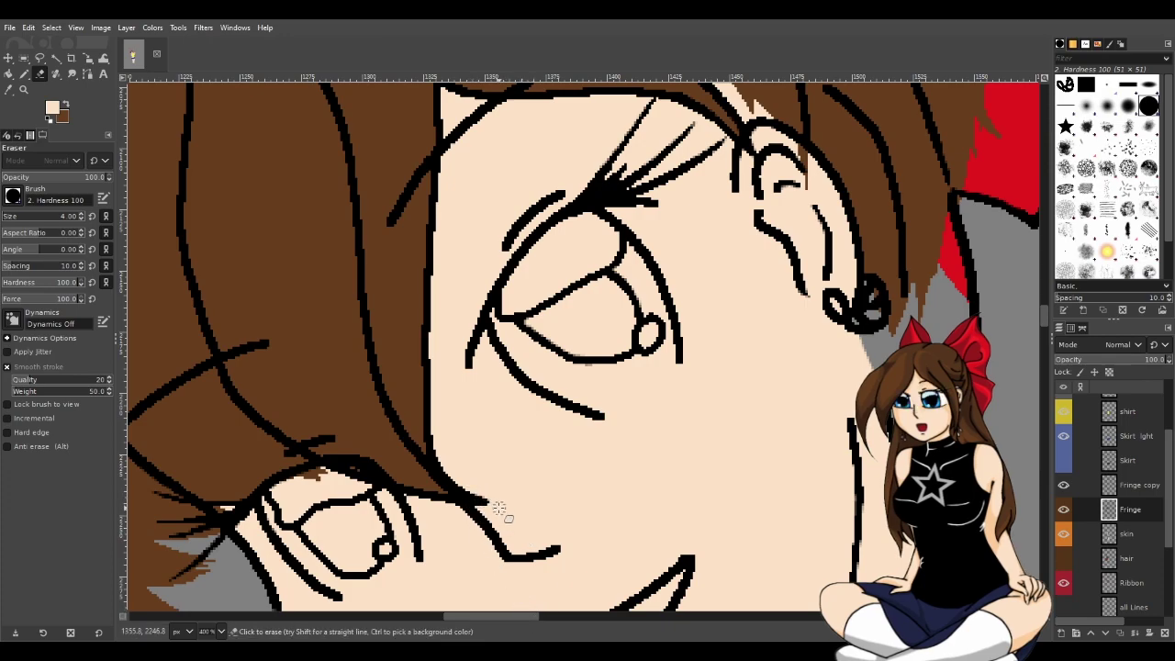
left_click_drag(519, 617, 488, 615)
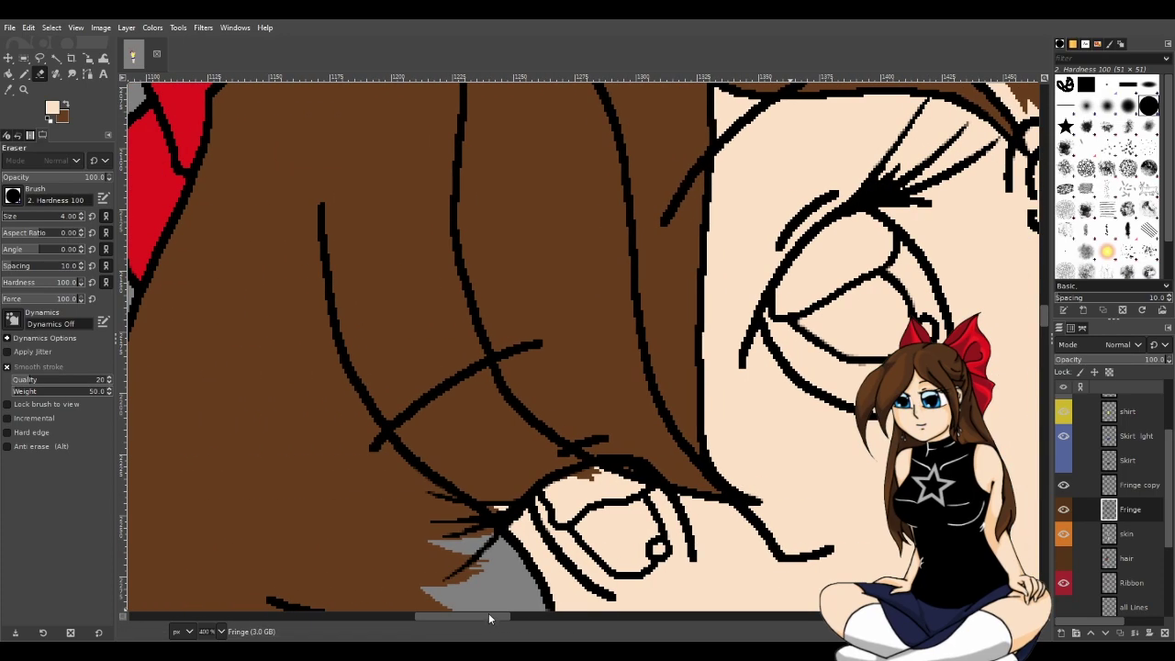
scroll(509, 525, "down", 3)
scroll(519, 456, "down", 3)
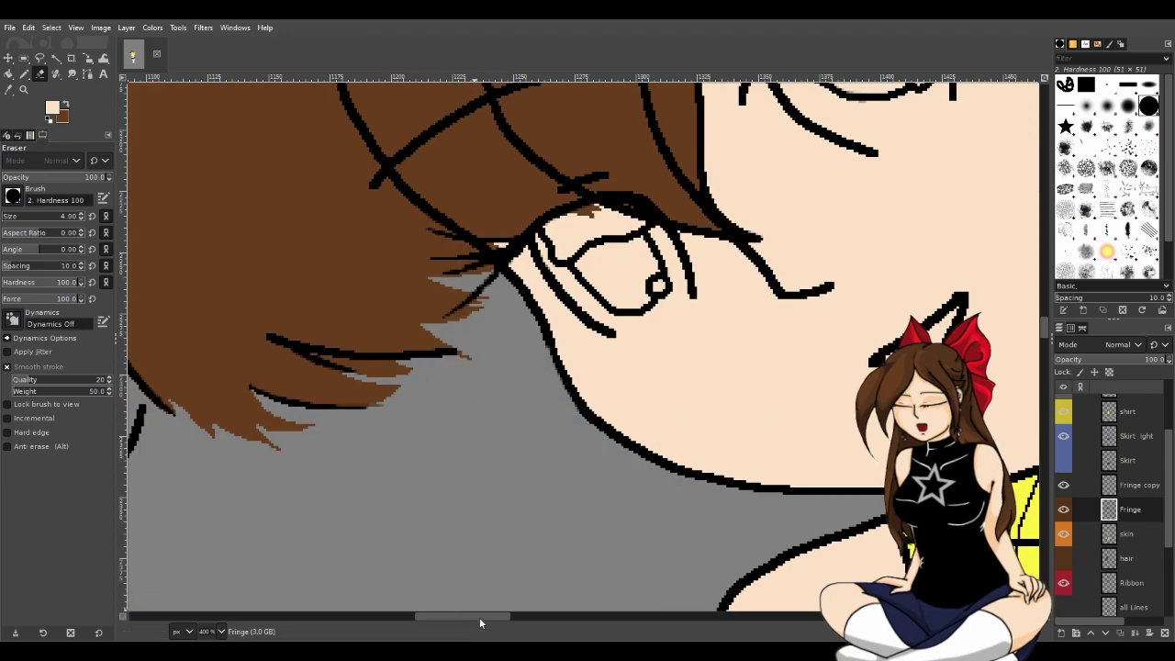
left_click_drag(484, 618, 454, 620)
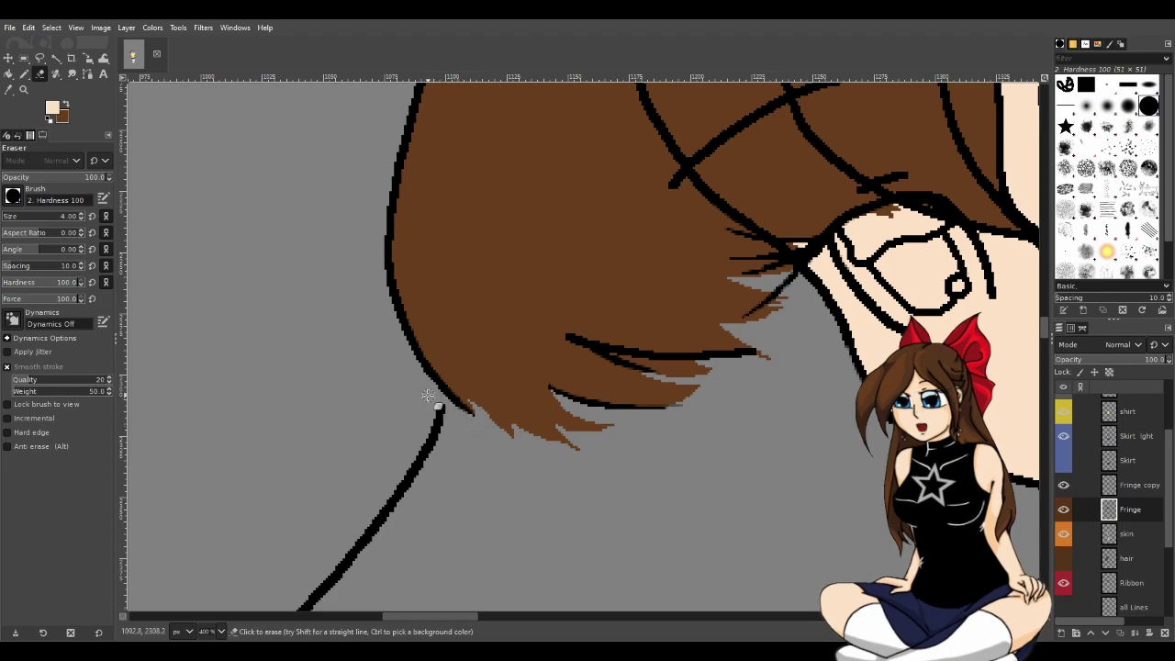
scroll(484, 441, "down", 3)
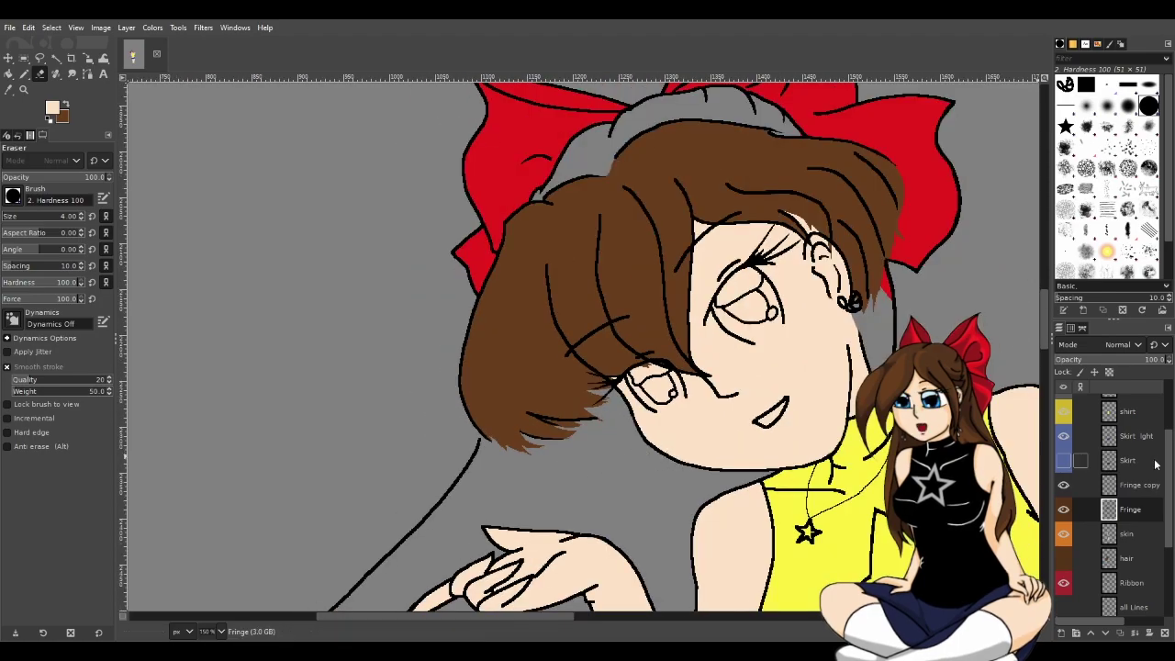
Toggle the hair layer to compare it with the fringe, and leave the hair layer visible.
left_click(1064, 561)
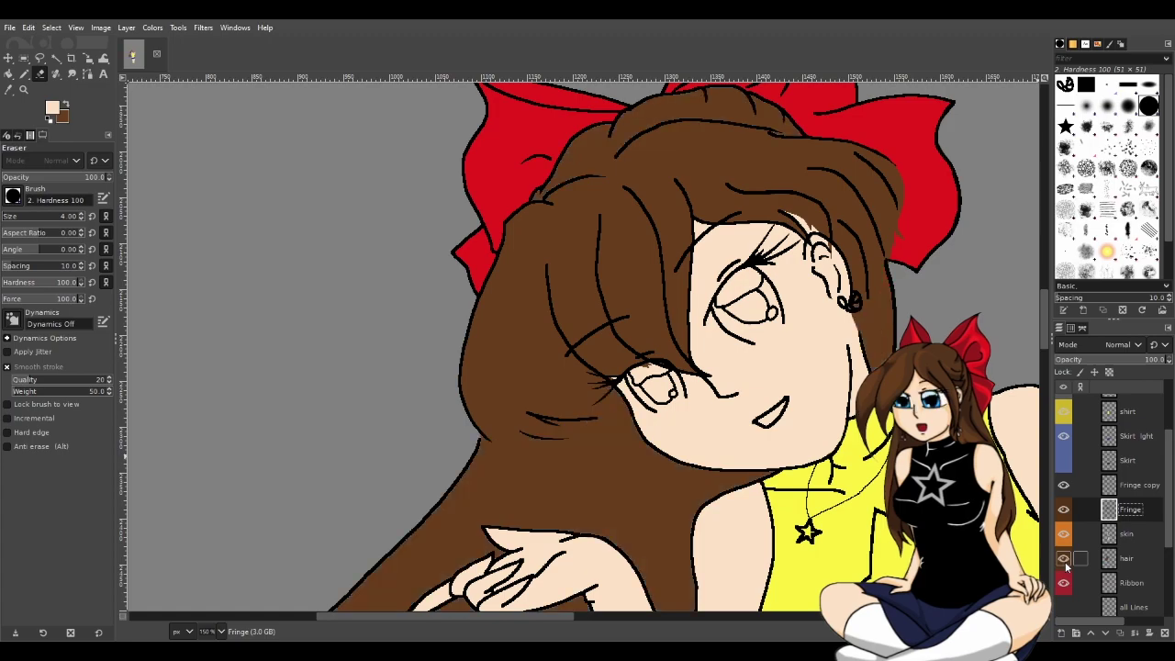
left_click(1065, 561)
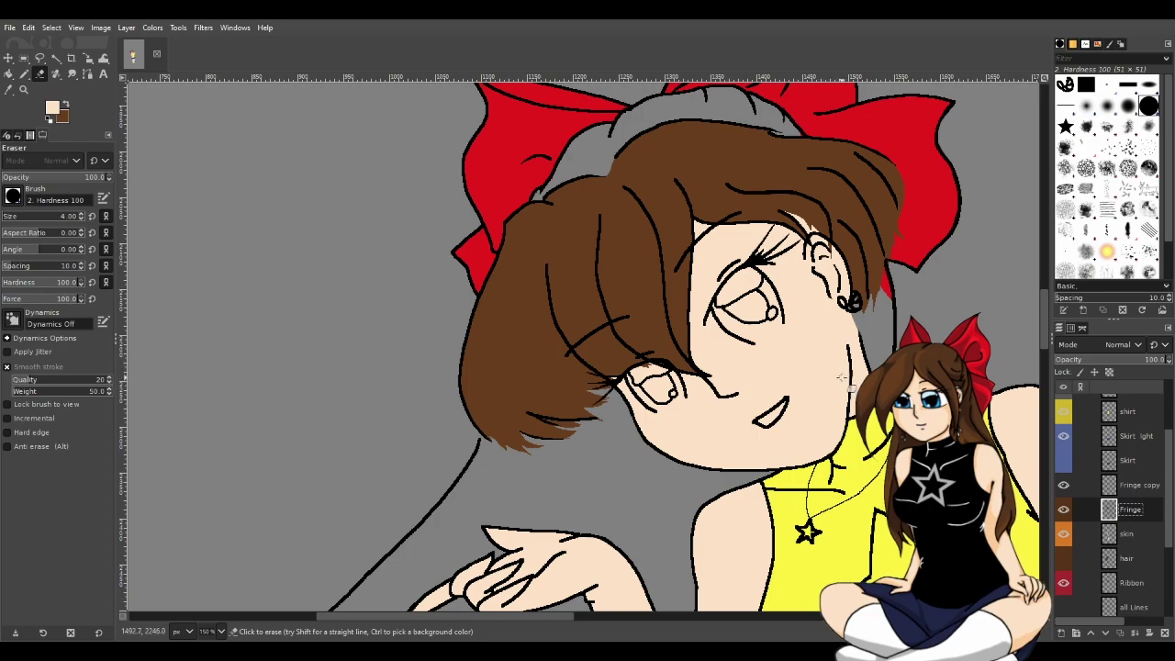
scroll(841, 380, "up", 3)
scroll(1129, 561, "down", 2)
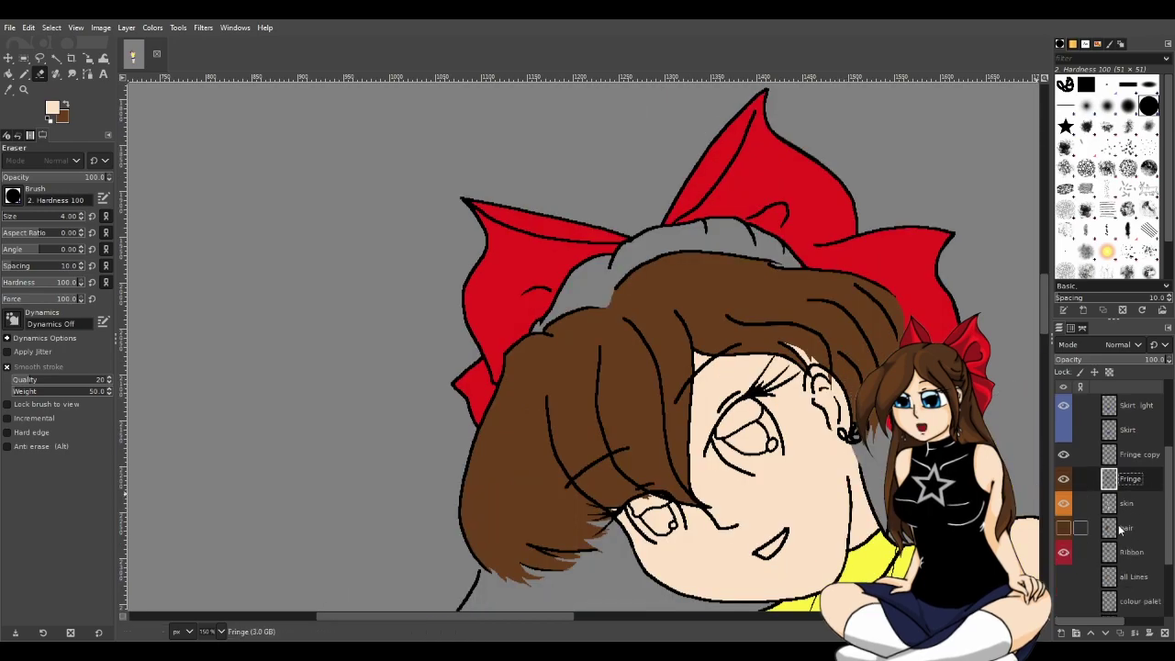
scroll(643, 367, "down", 3)
scroll(1111, 469, "up", 1)
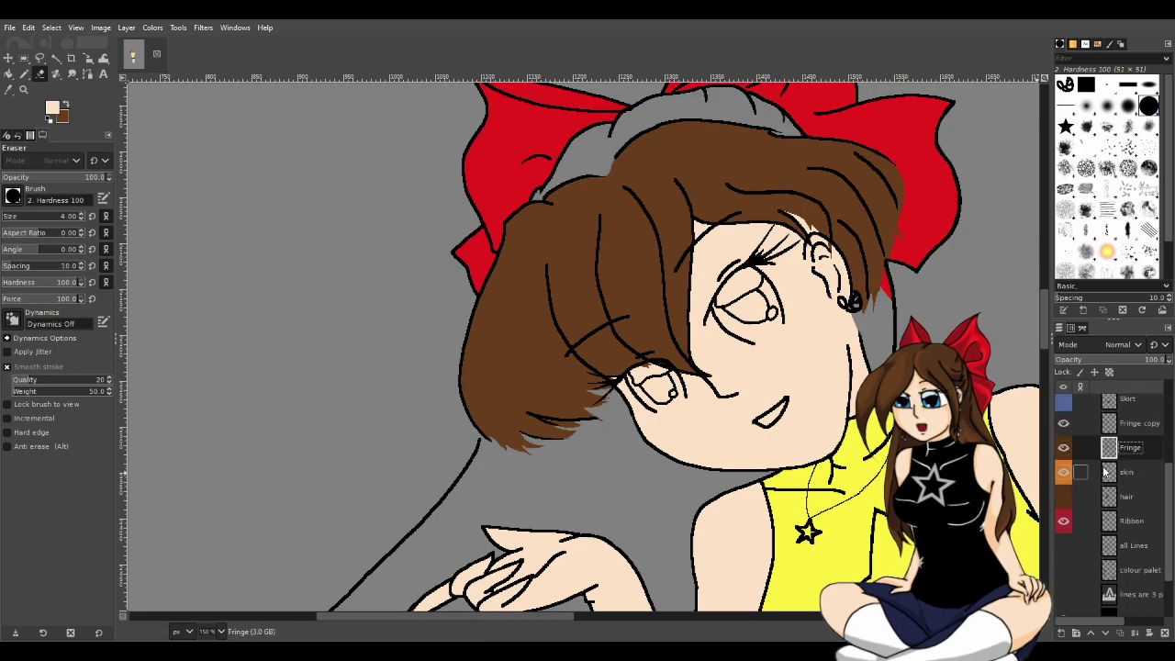
left_click(1063, 496)
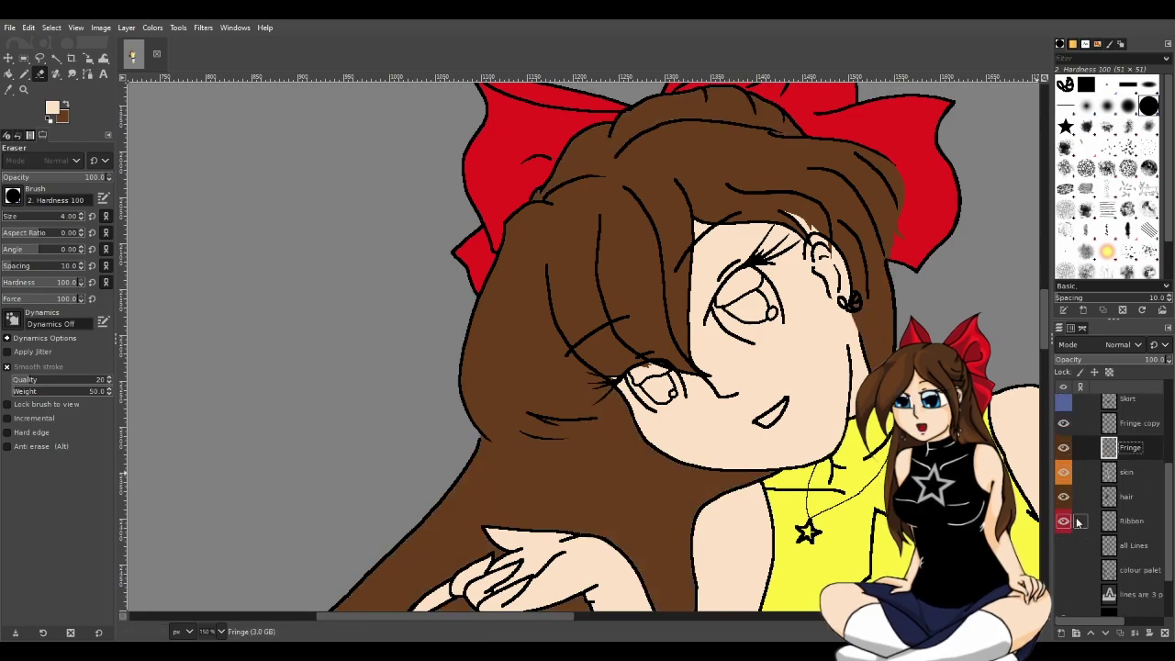
scroll(1064, 457, "up", 2)
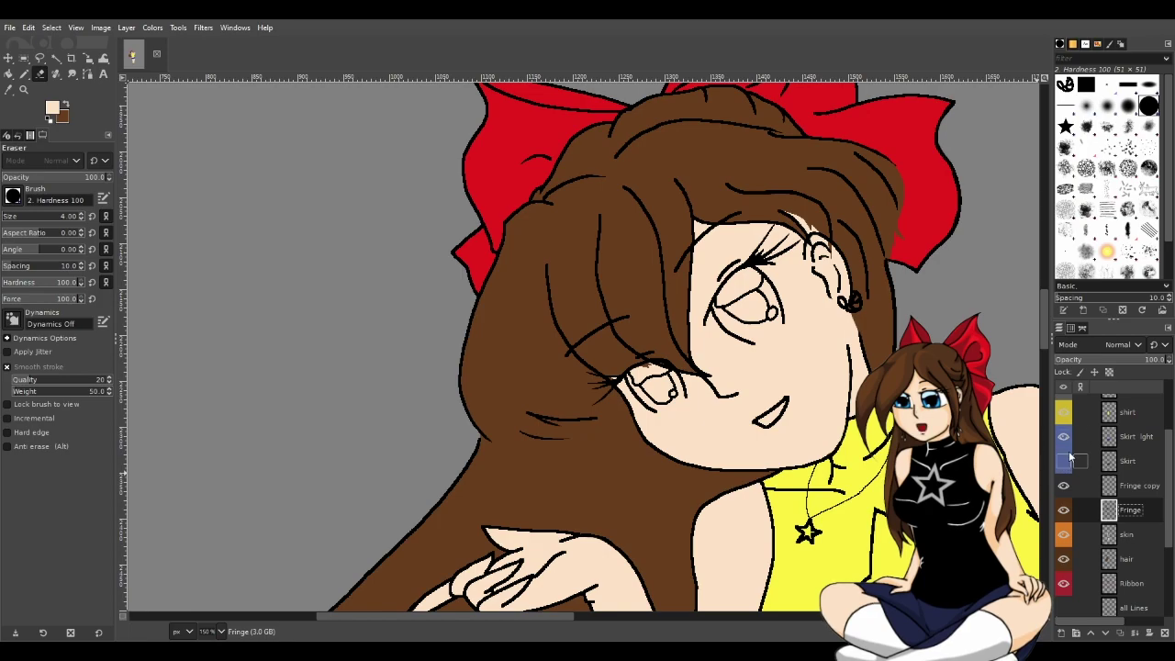
Select the Skirt light layer and examine the skirt's outline along the side, hem and waistline for stray blue pixels.
left_click(1076, 437)
scroll(587, 348, "down", 5)
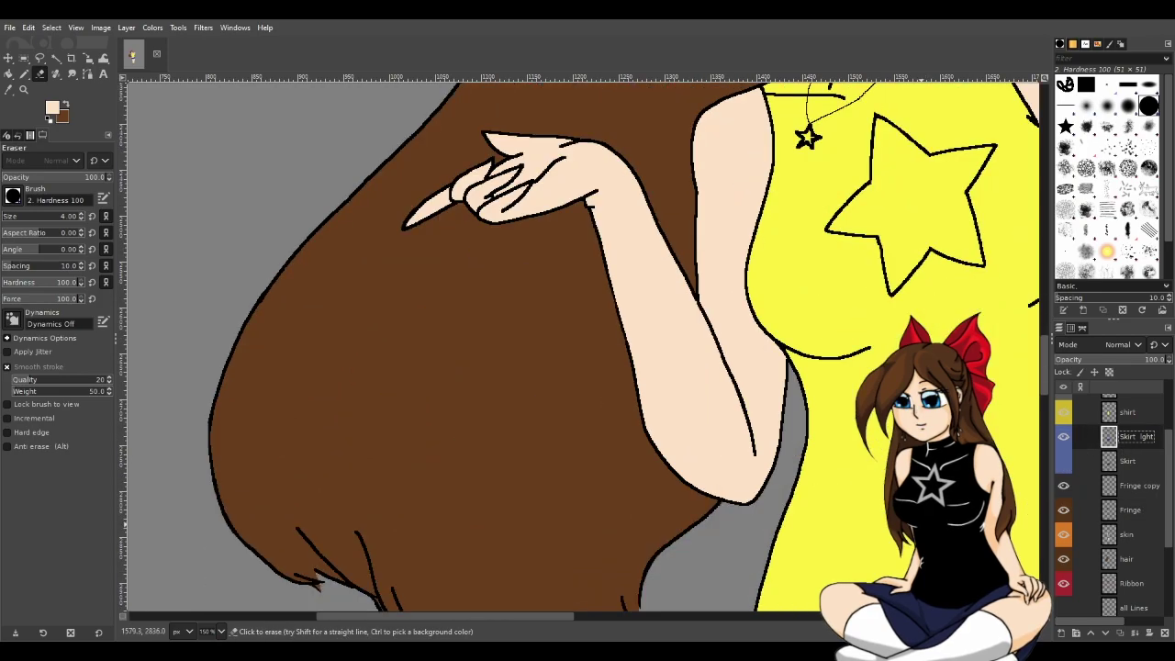
scroll(845, 430, "down", 5)
scroll(844, 430, "up", 2)
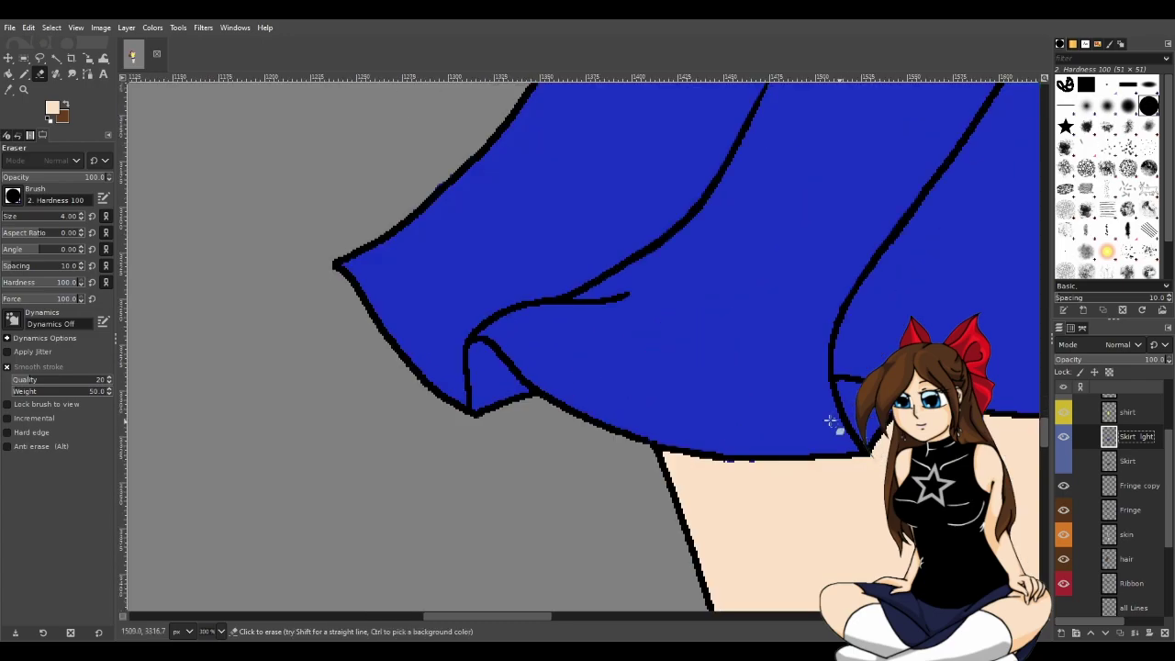
scroll(688, 229, "up", 5)
scroll(606, 276, "up", 3)
scroll(587, 413, "down", 2)
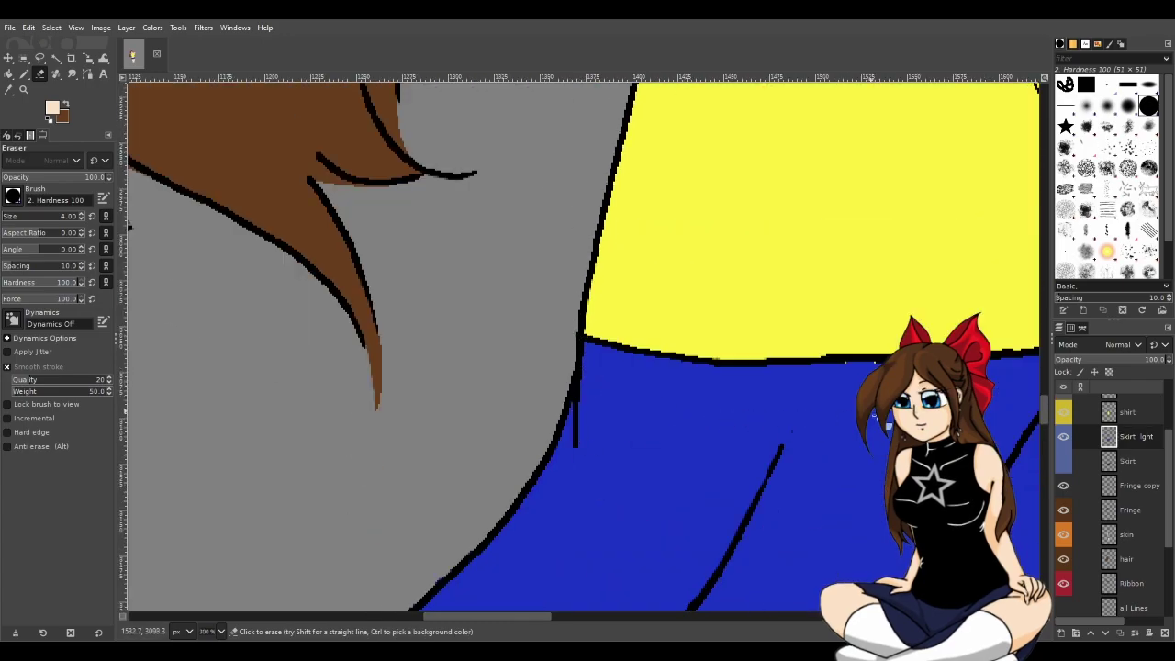
scroll(787, 441, "down", 3)
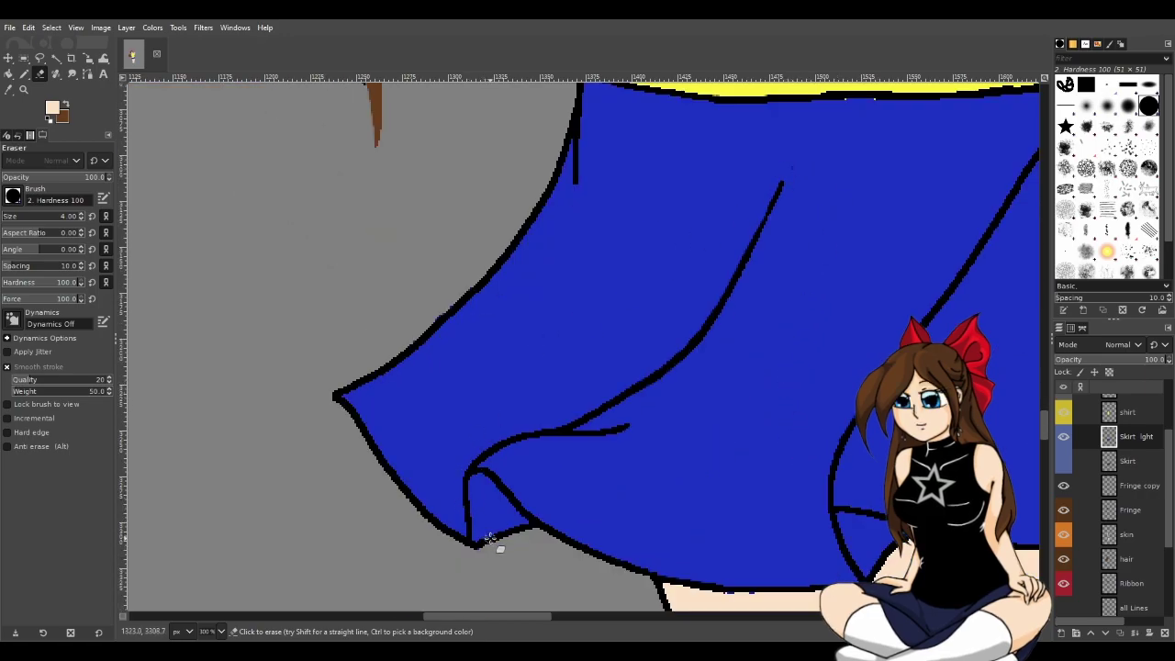
scroll(617, 512, "down", 2)
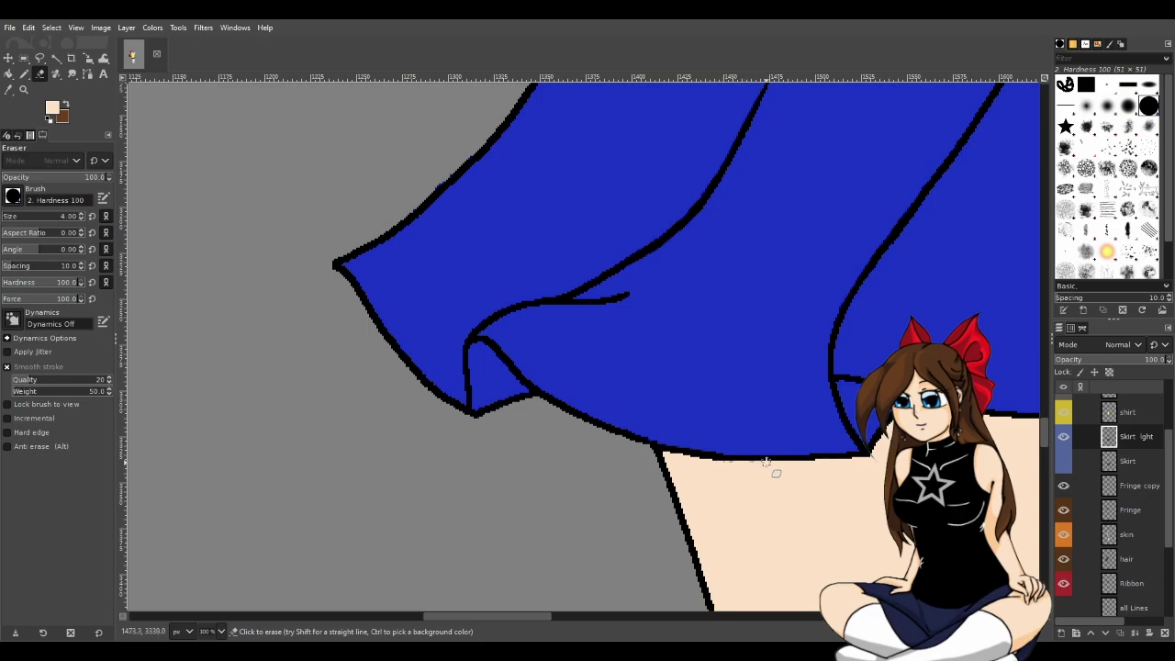
left_click_drag(530, 616, 632, 612)
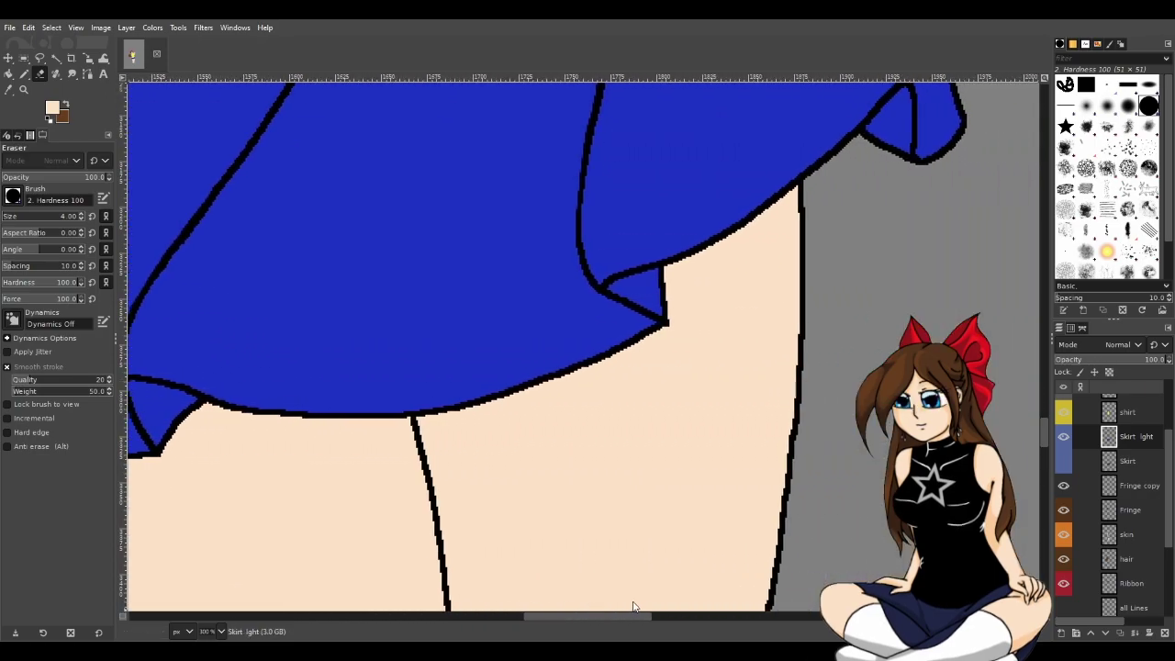
scroll(759, 524, "up", 8)
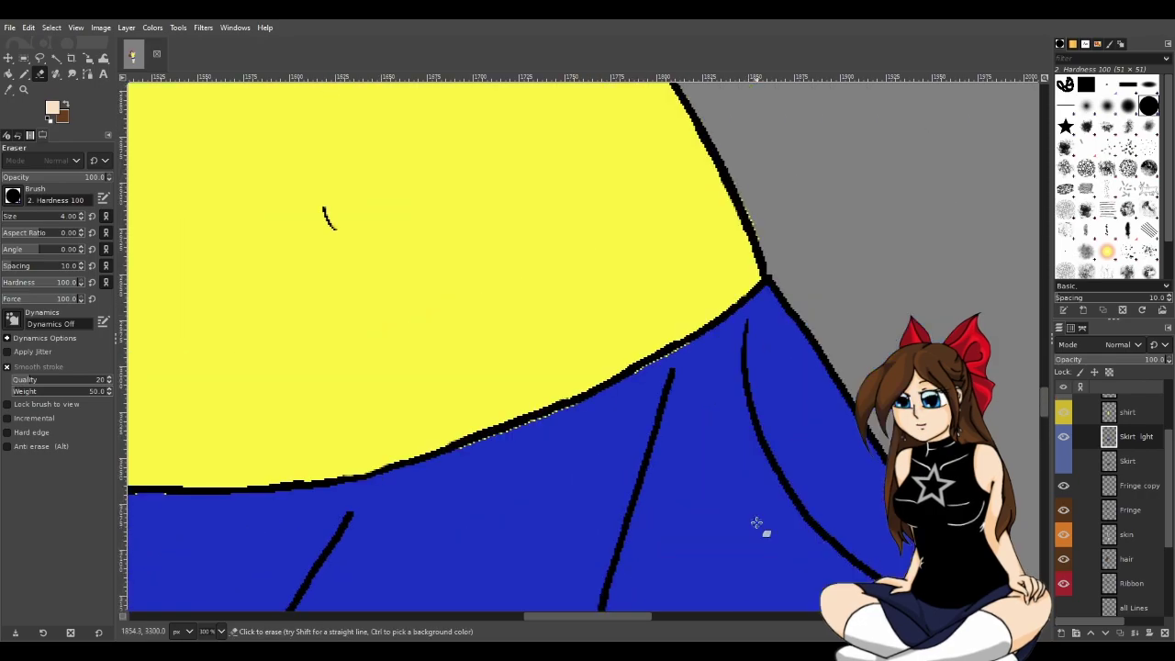
Hide the Skirt light layer, then show and select the darker Skirt layer.
left_click(1063, 438)
left_click(1062, 460)
left_click(1127, 461)
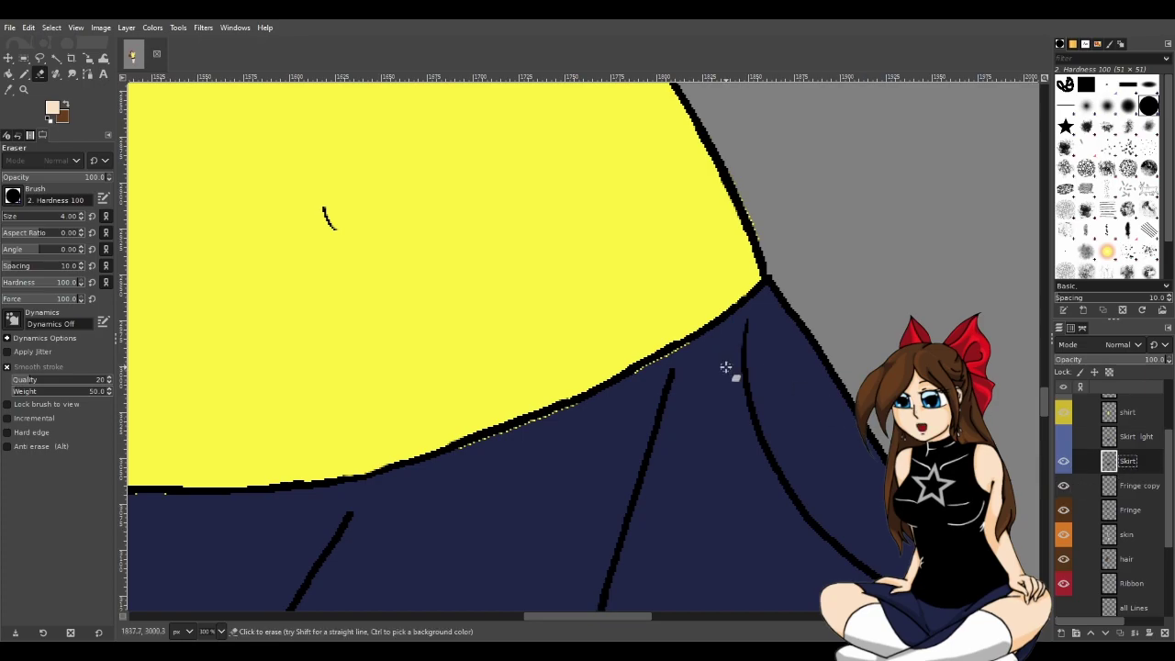
Examine the dark Skirt layer's edges along the hem, both sides and the waistline for stray pixels.
scroll(740, 410, "down", 3)
scroll(753, 412, "down", 6)
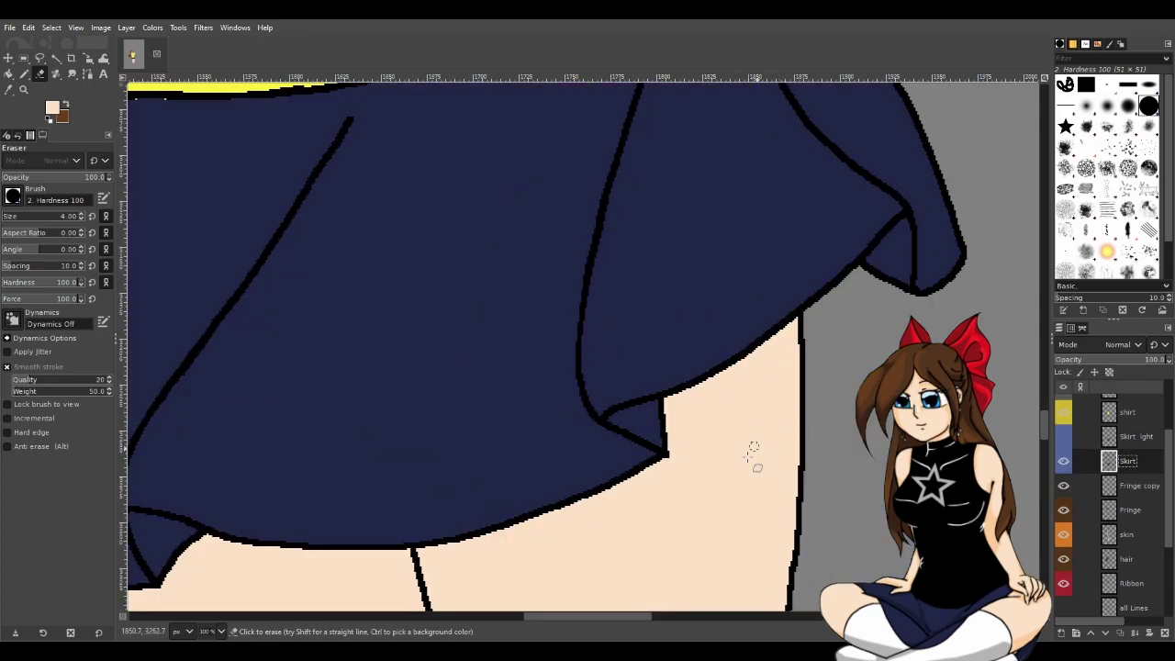
left_click_drag(632, 620, 573, 615)
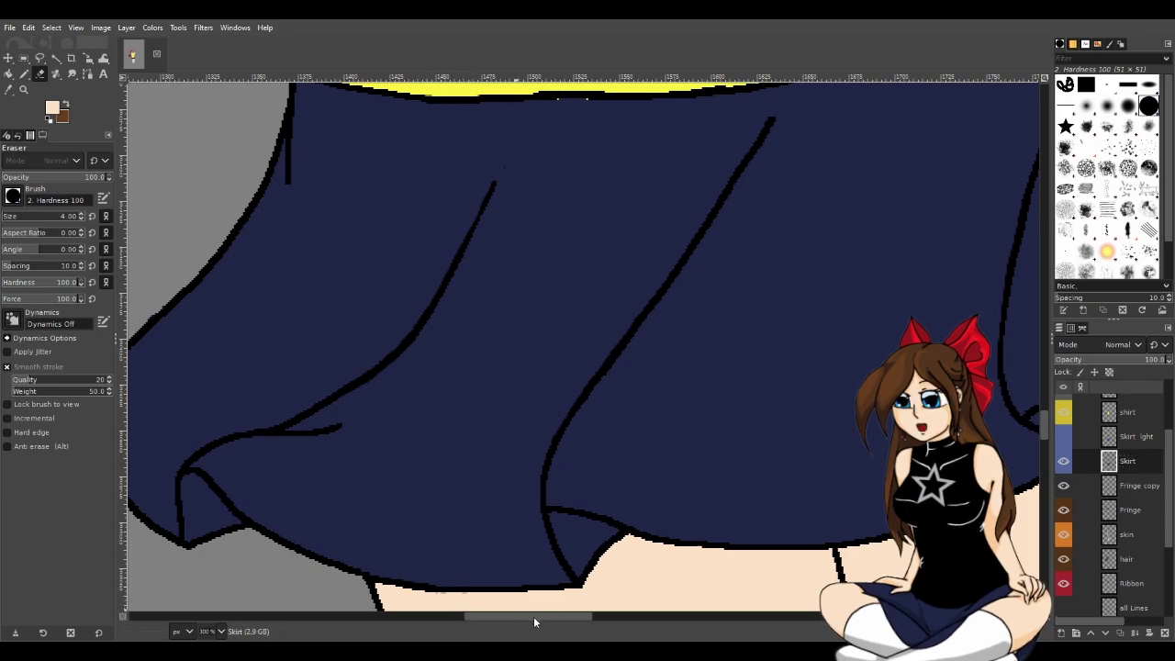
left_click_drag(533, 621, 507, 616)
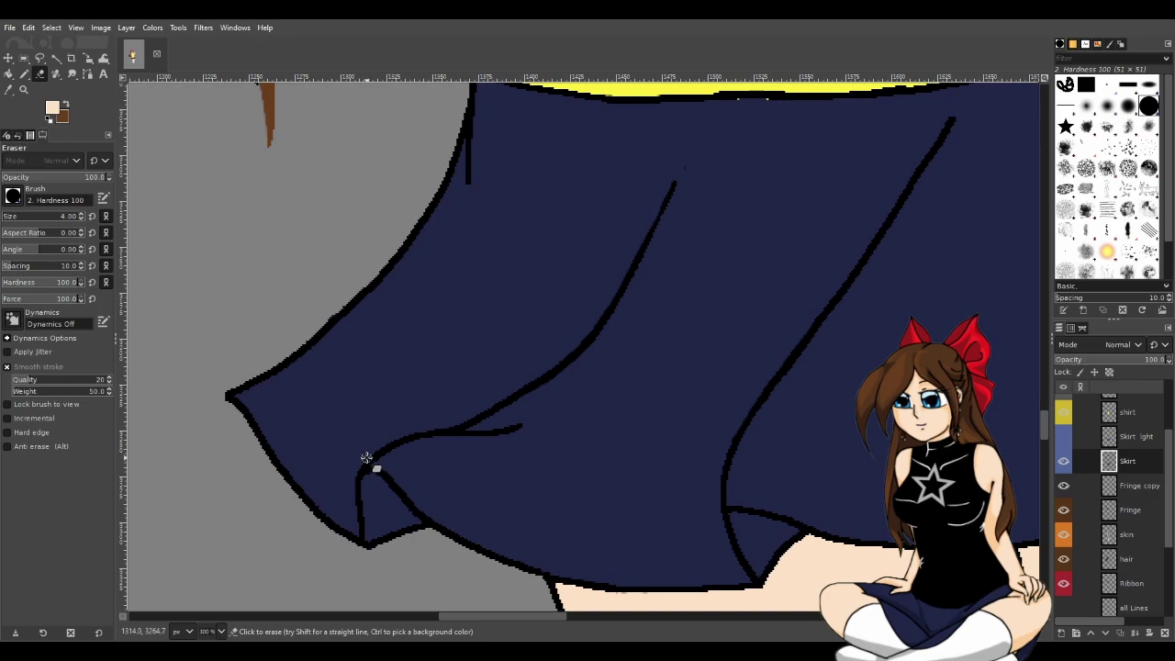
scroll(376, 333, "up", 5)
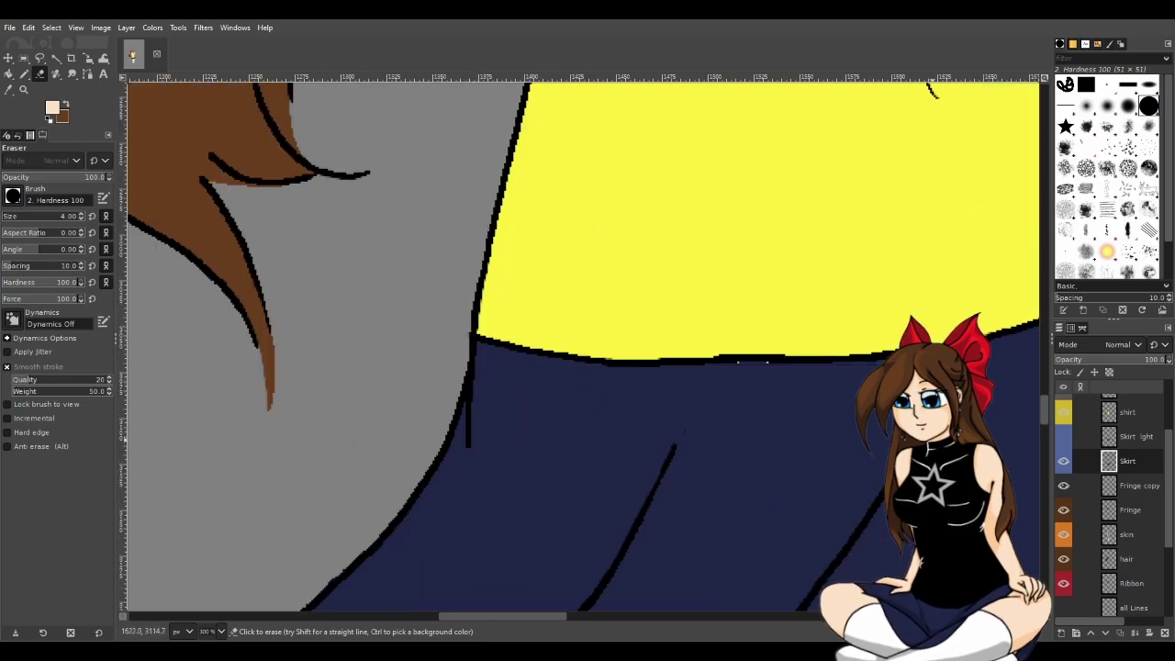
Hide the Skirt layer and raise the bg black layer's opacity to 94.3 for a darker backdrop.
left_click(1063, 462)
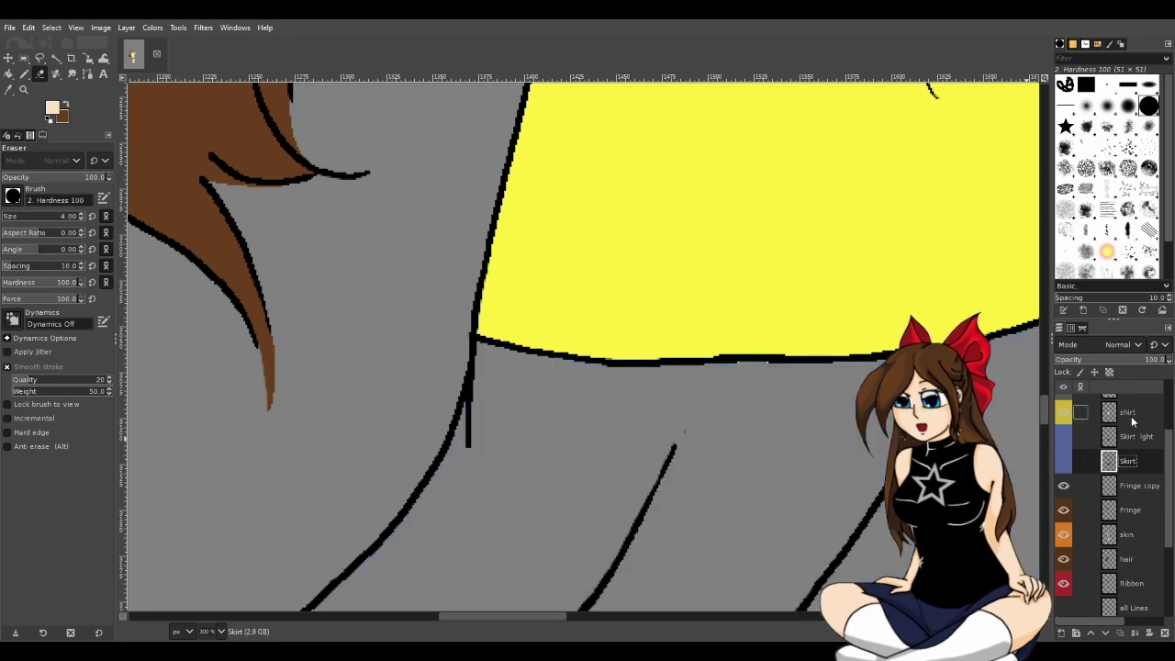
scroll(1132, 505, "down", 4)
left_click(1138, 591)
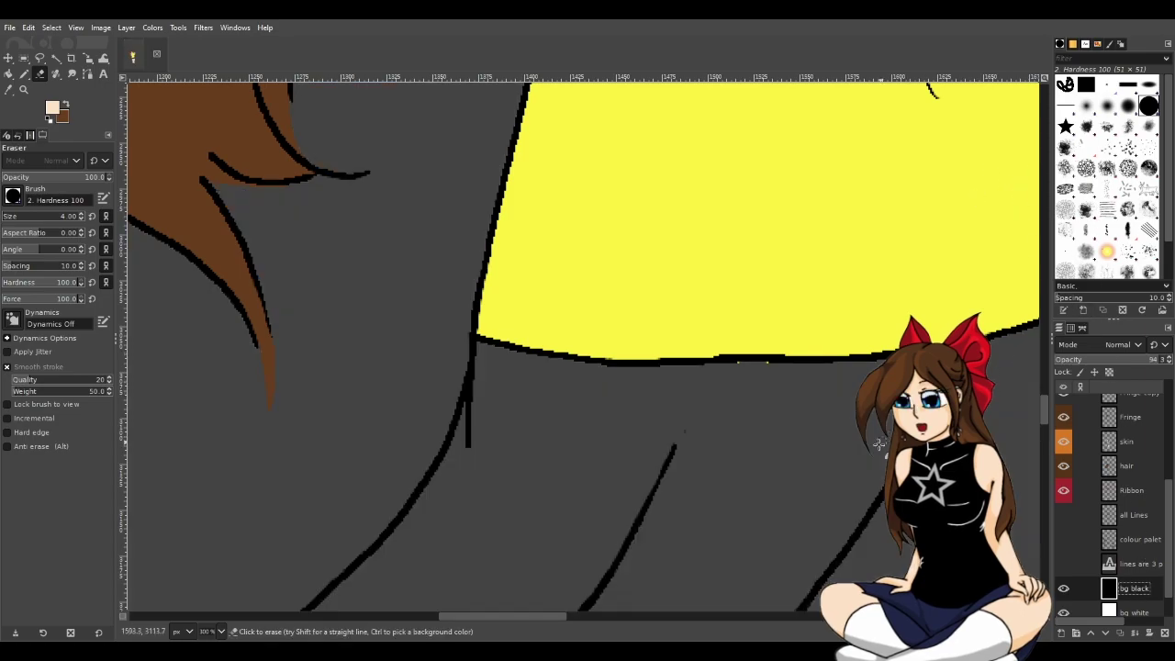
Select the all Lines copy layer, and toggle the all Lines layer on and off to compare the line art.
scroll(1150, 491, "up", 3)
scroll(1150, 491, "up", 3)
left_click(1138, 406)
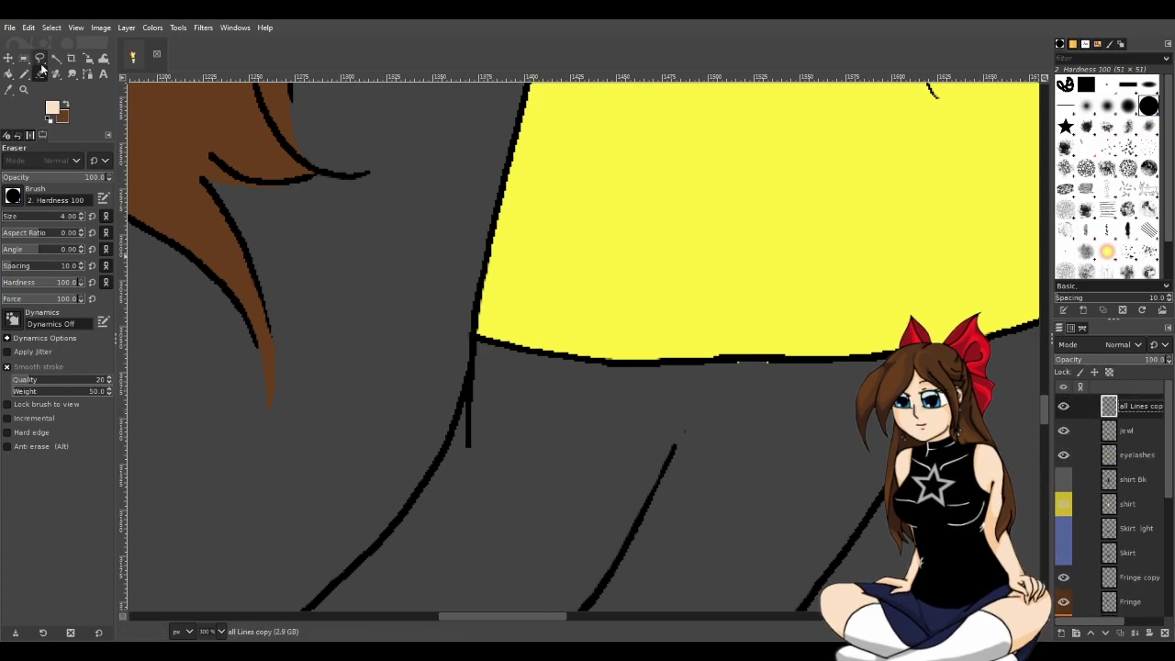
scroll(1127, 520, "down", 5)
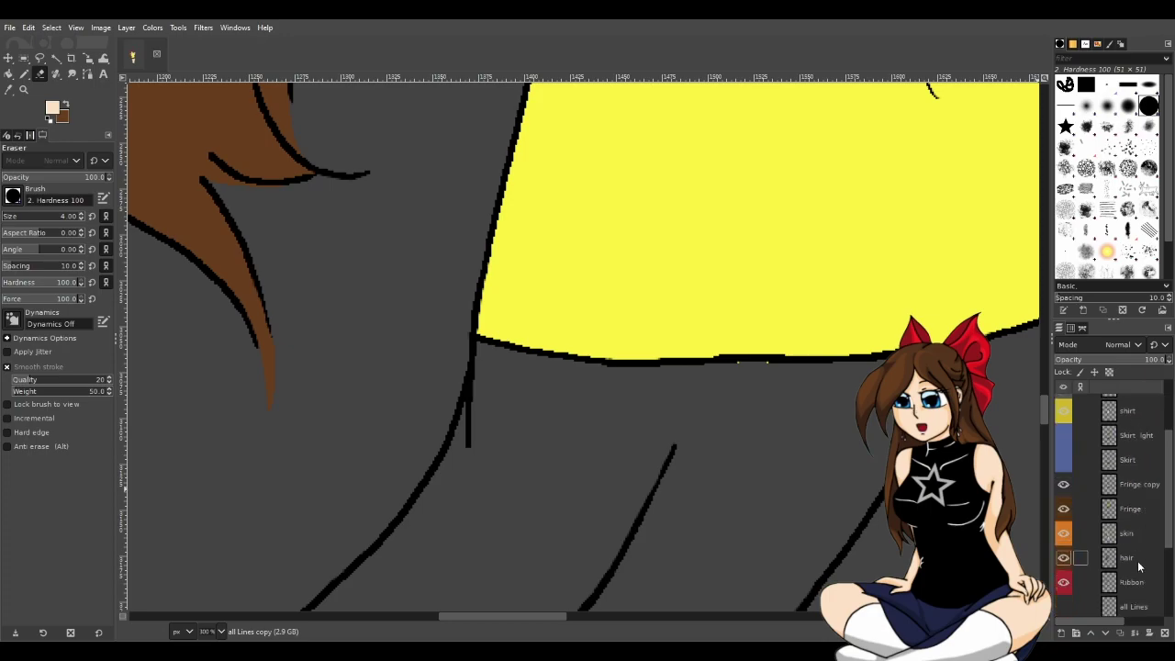
left_click(1063, 544)
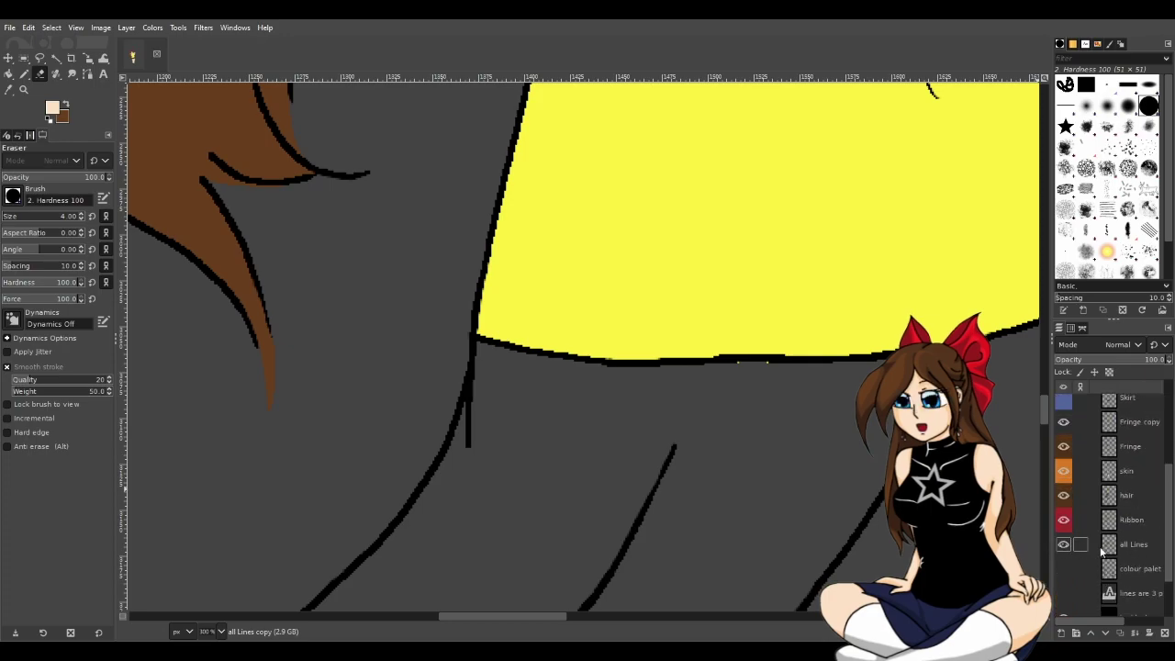
left_click(1133, 544)
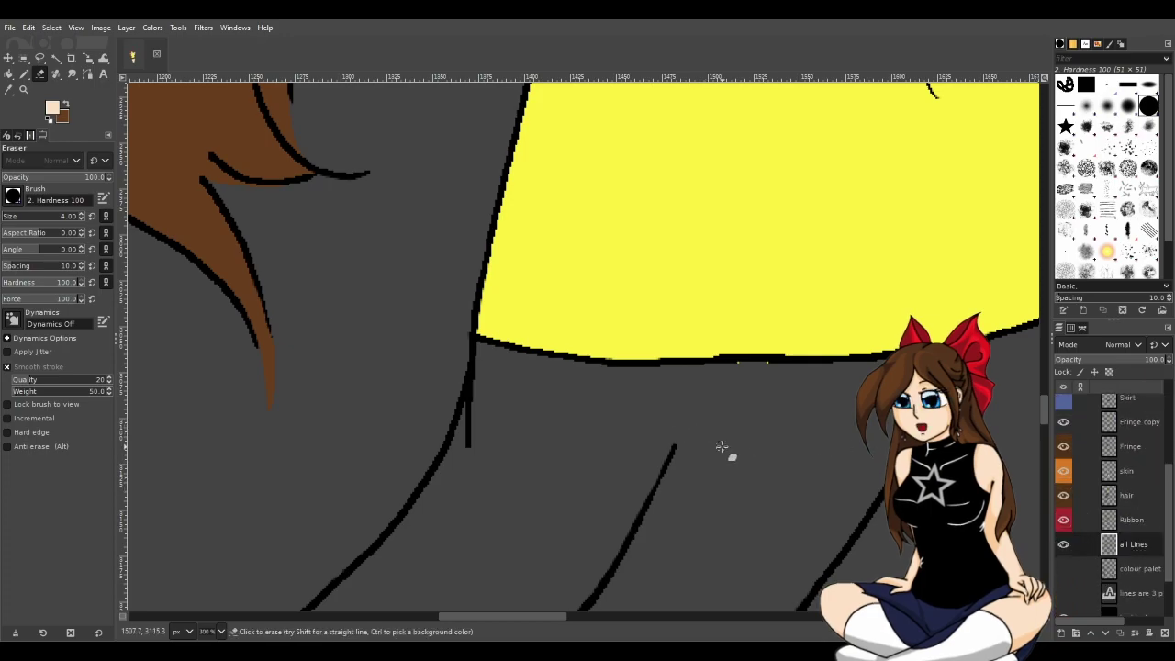
left_click(1062, 546)
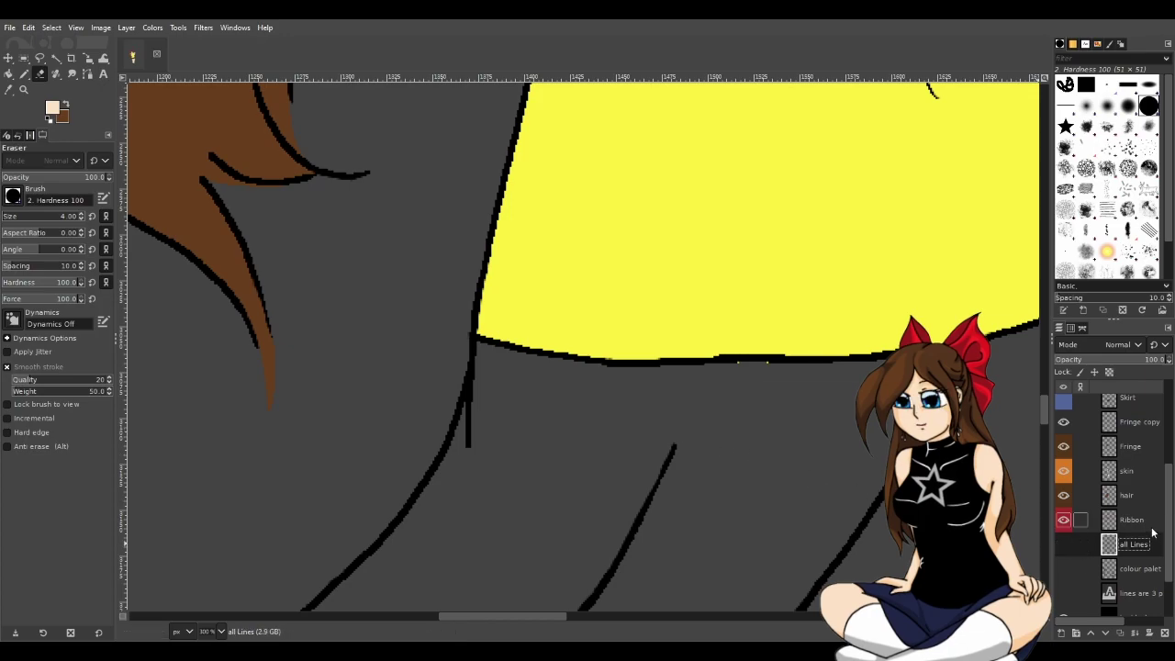
On the shirt layer, erase the stray yellow pixels beneath the black line of the shirt's hem.
scroll(1152, 532, "up", 3)
left_click(1121, 443)
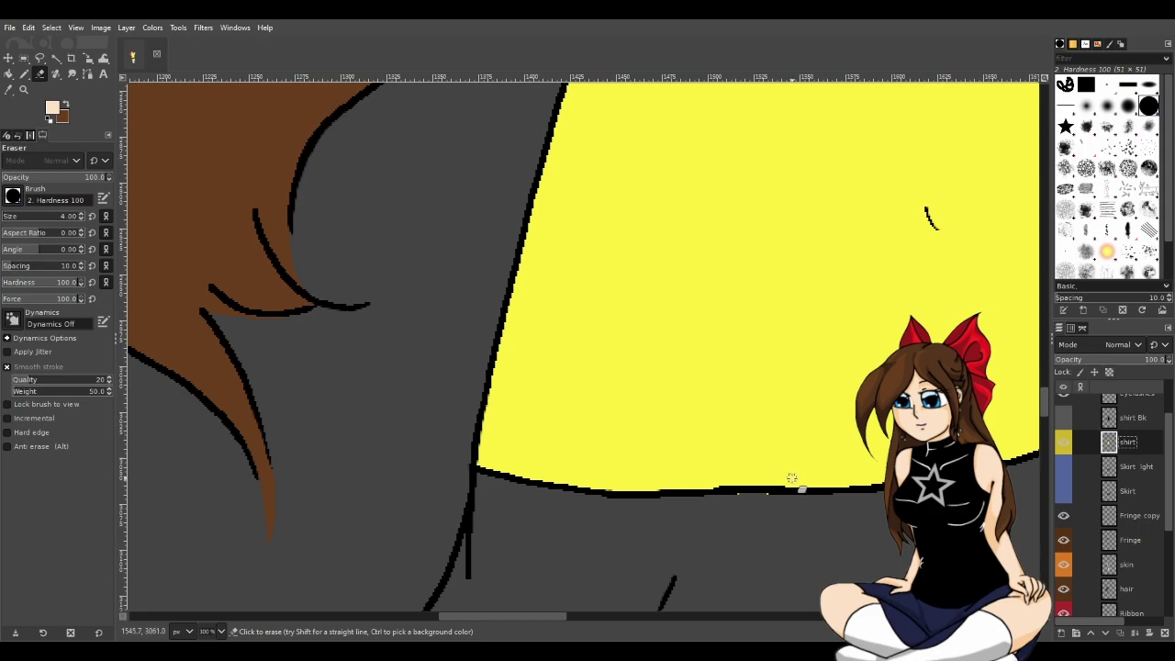
left_click_drag(520, 623, 565, 618)
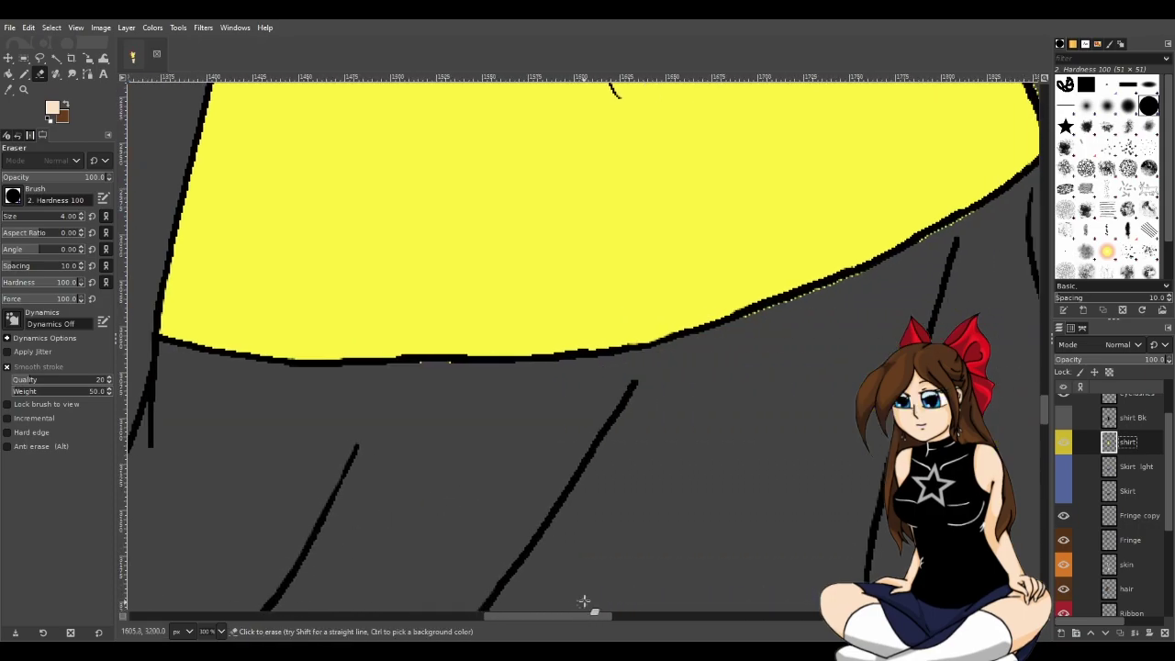
left_click_drag(435, 368, 467, 365)
mouse_move(778, 303)
left_mouse_down()
mouse_move(845, 294)
mouse_move(894, 265)
left_mouse_up()
left_click_drag(584, 616, 629, 564)
scroll(675, 372, "up", 3)
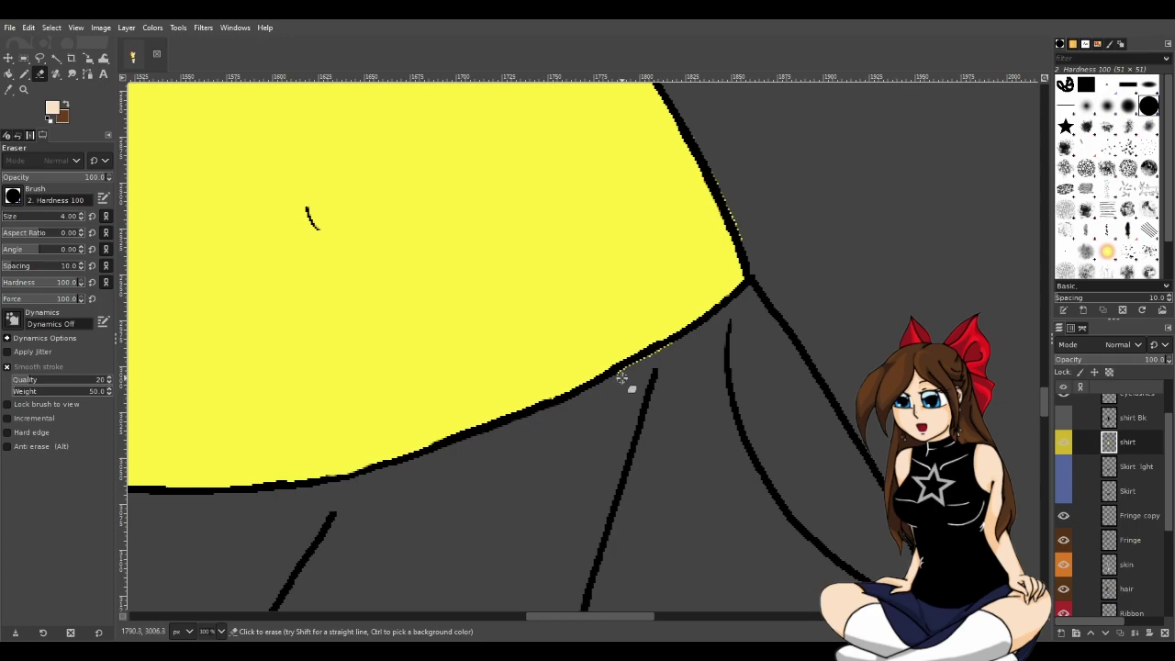
left_click_drag(627, 369, 673, 340)
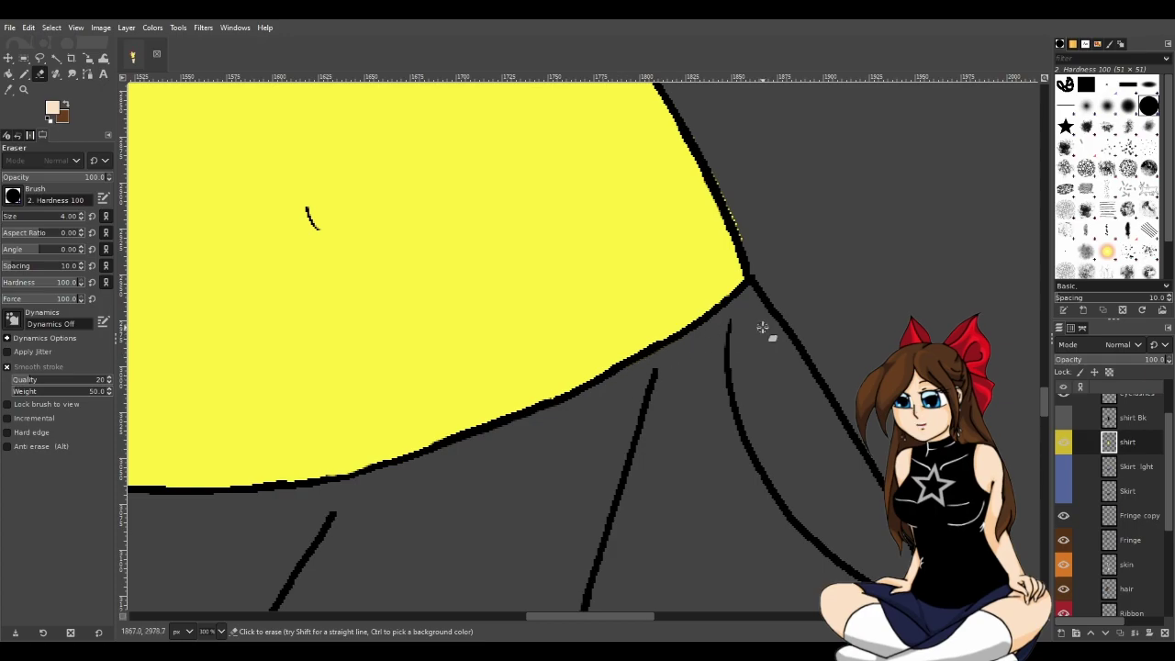
Examine the shirt's outline up one side, around the chest, shoulders and neckline, and down the other side for stray yellow pixels.
scroll(762, 327, "up", 6)
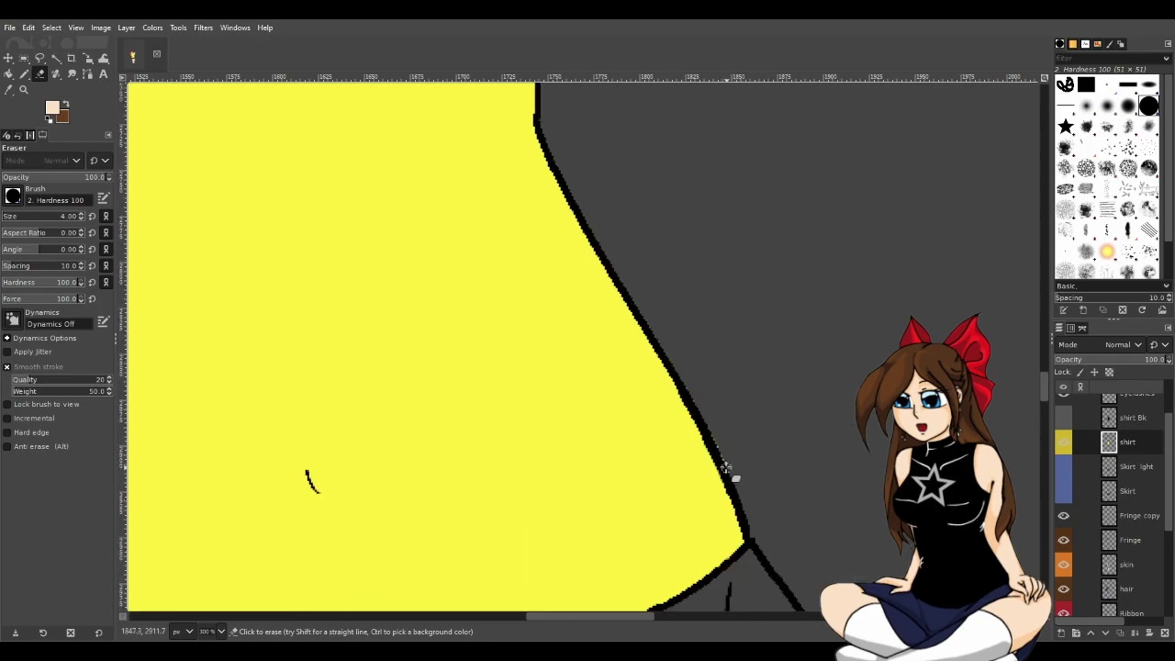
scroll(615, 392, "up", 12)
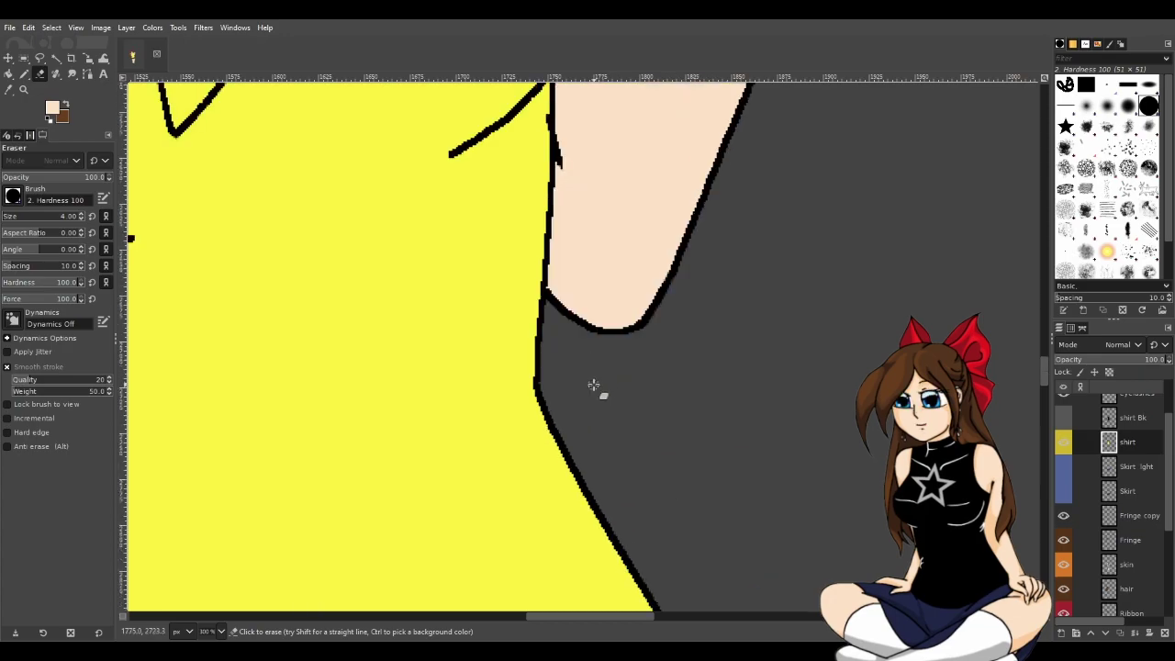
scroll(578, 388, "up", 5)
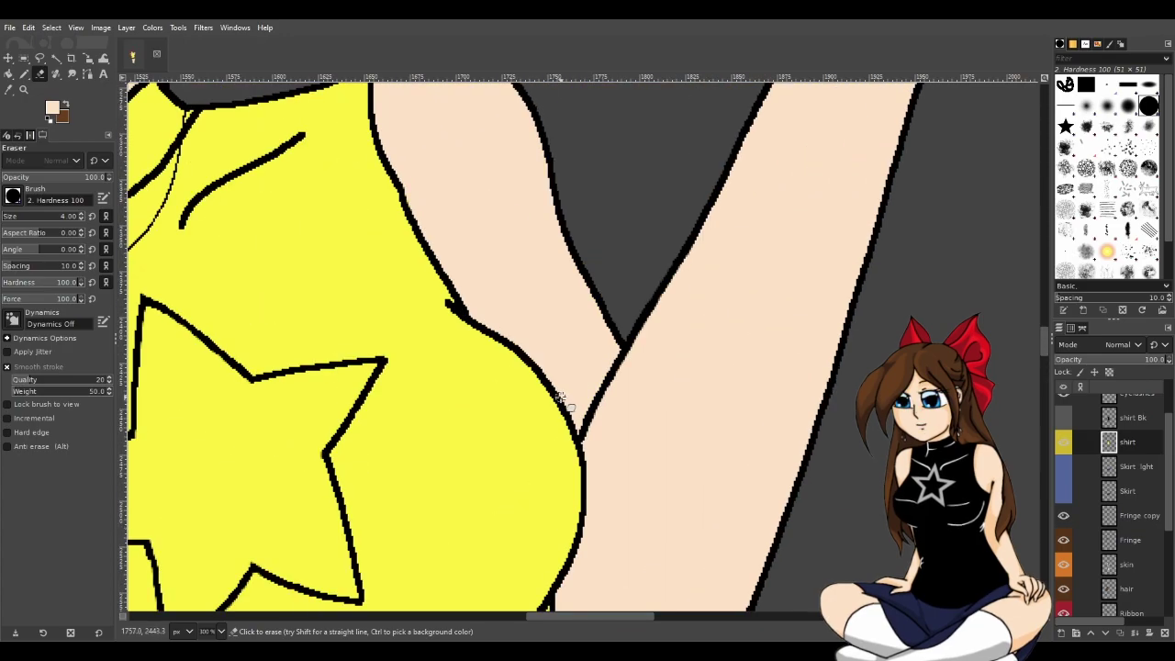
scroll(558, 398, "up", 4)
scroll(551, 550, "up", 6)
scroll(551, 551, "left", 12)
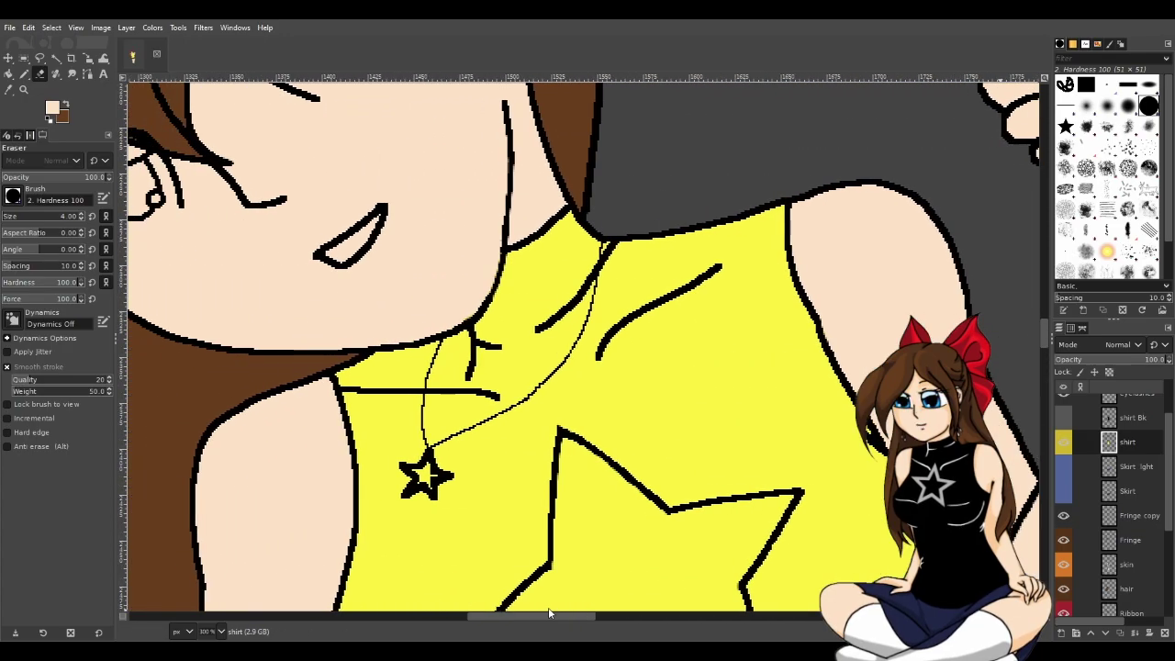
scroll(494, 532, "down", 15)
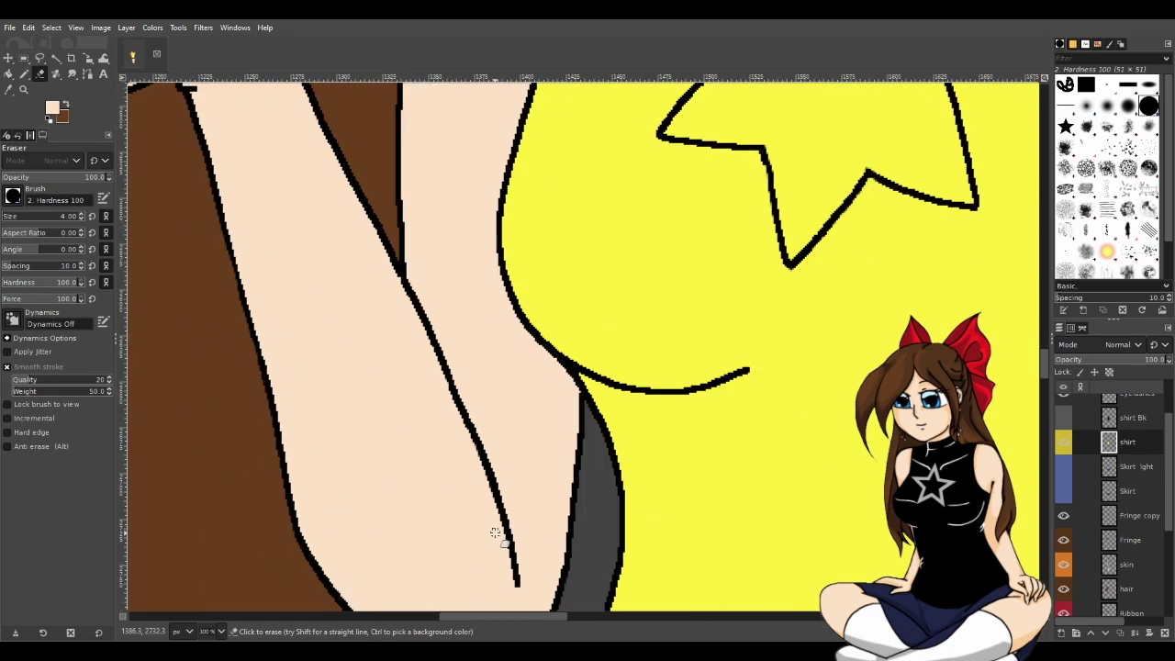
scroll(494, 532, "down", 12)
scroll(494, 532, "down", 3)
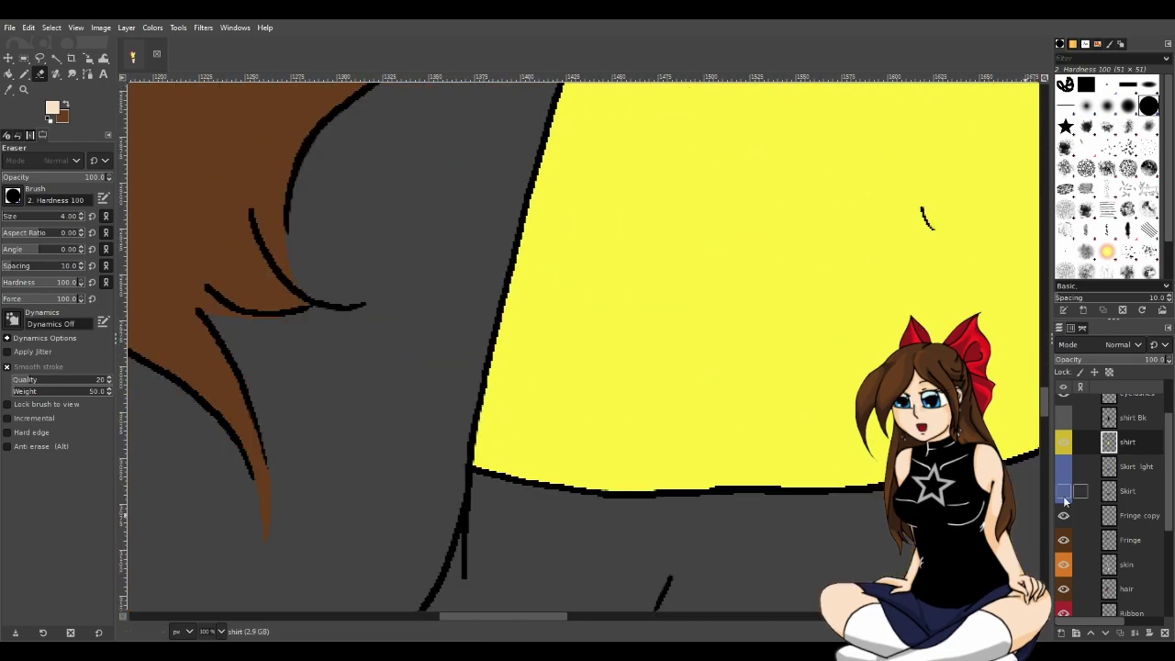
Swap the yellow shirt layer for the shirt Bk layer, and hide bg black to leave the white background.
left_click(1063, 442)
left_click(1063, 417)
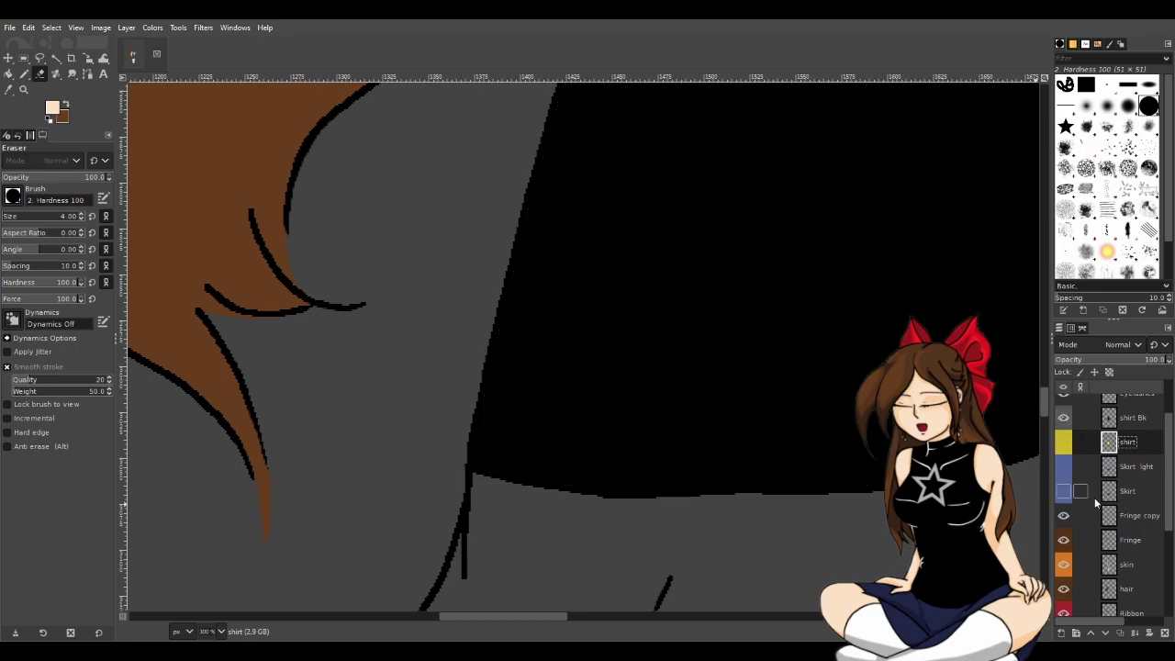
scroll(1067, 578, "down", 5)
left_click(1064, 555)
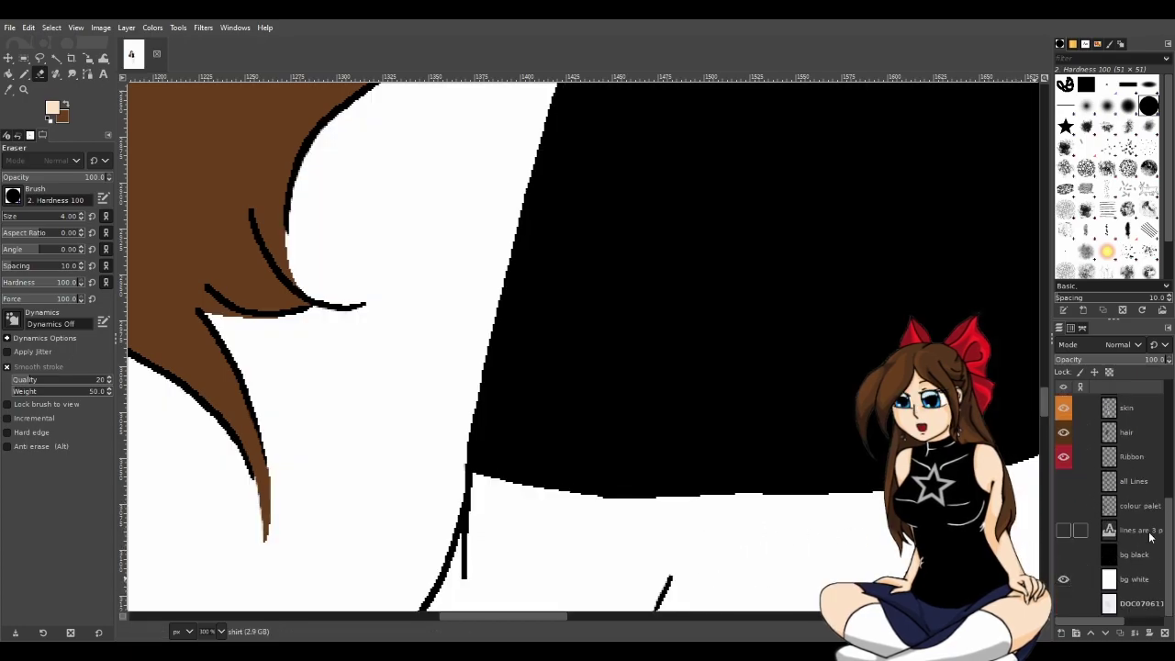
Select the all Lines layer and make it visible.
left_click(1137, 481)
left_click(1063, 481)
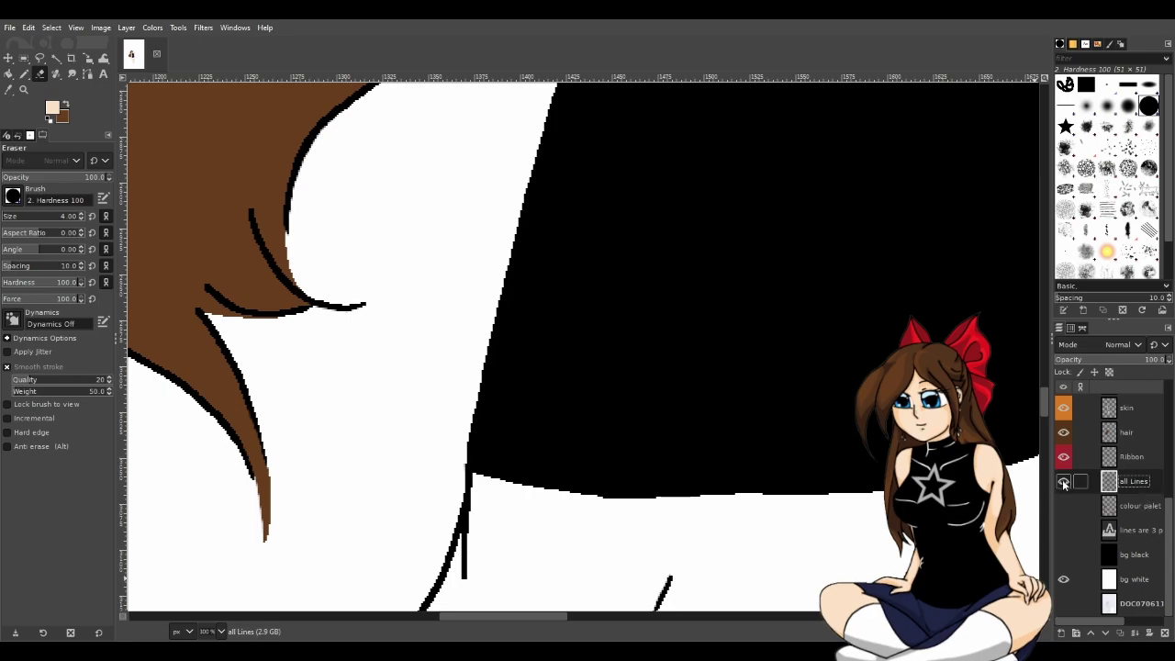
scroll(663, 472, "up", 10)
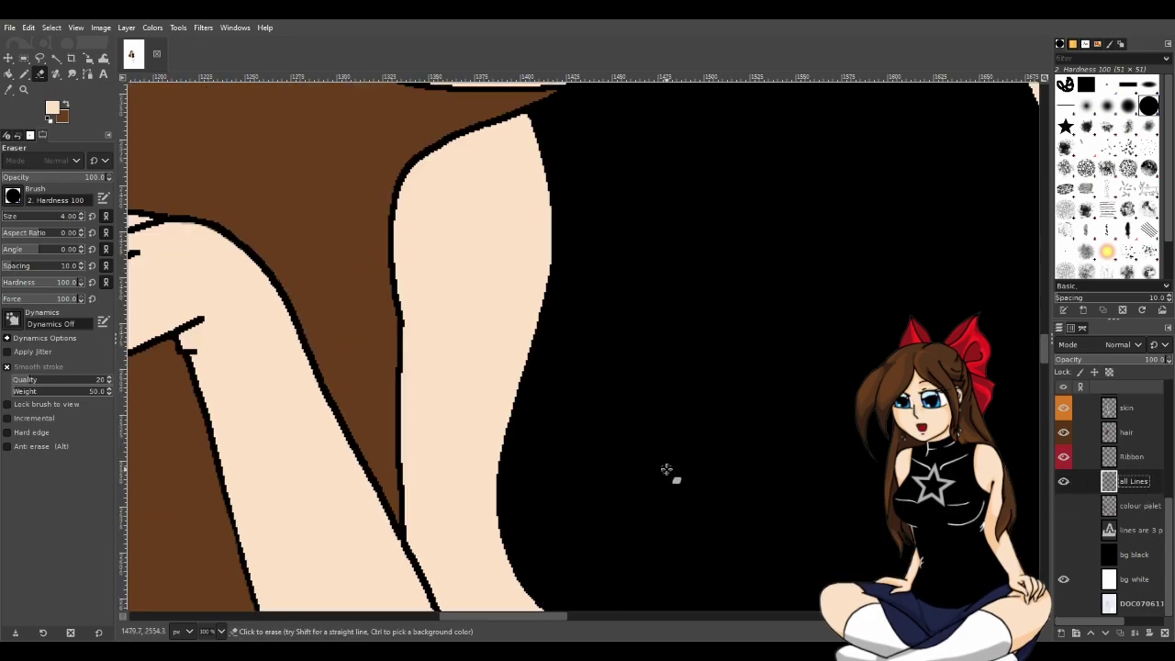
scroll(689, 474, "up", 3)
scroll(703, 480, "down", 3)
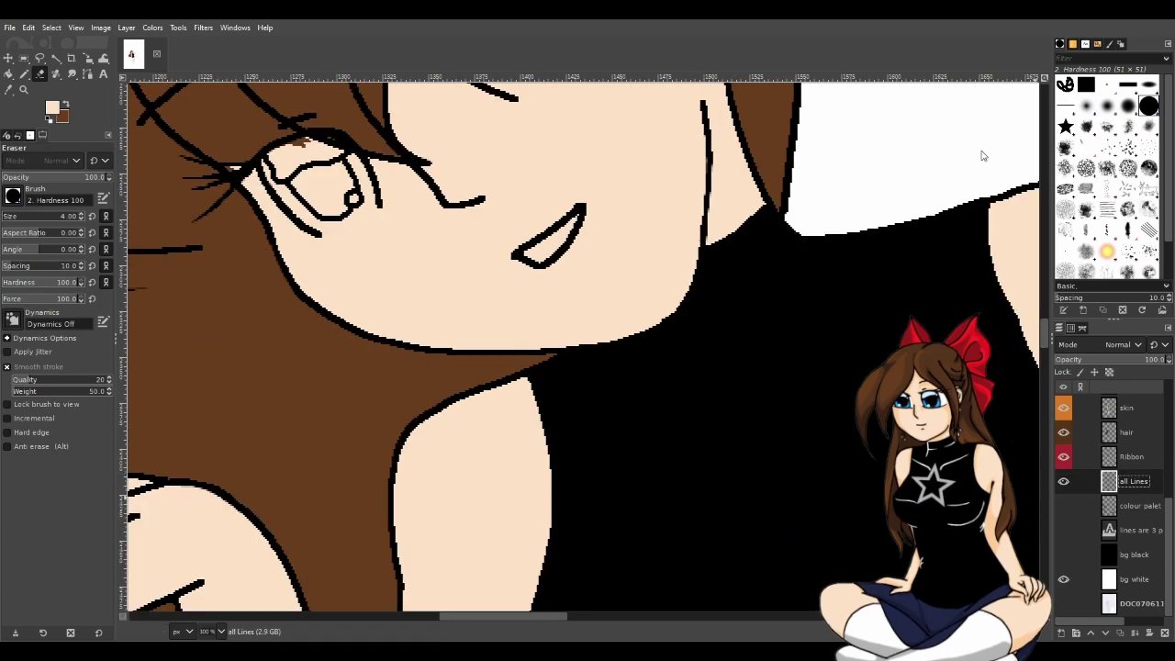
Duplicate the all Lines layer and rename the copy "all Lines white".
key("shift+ctrl+d")
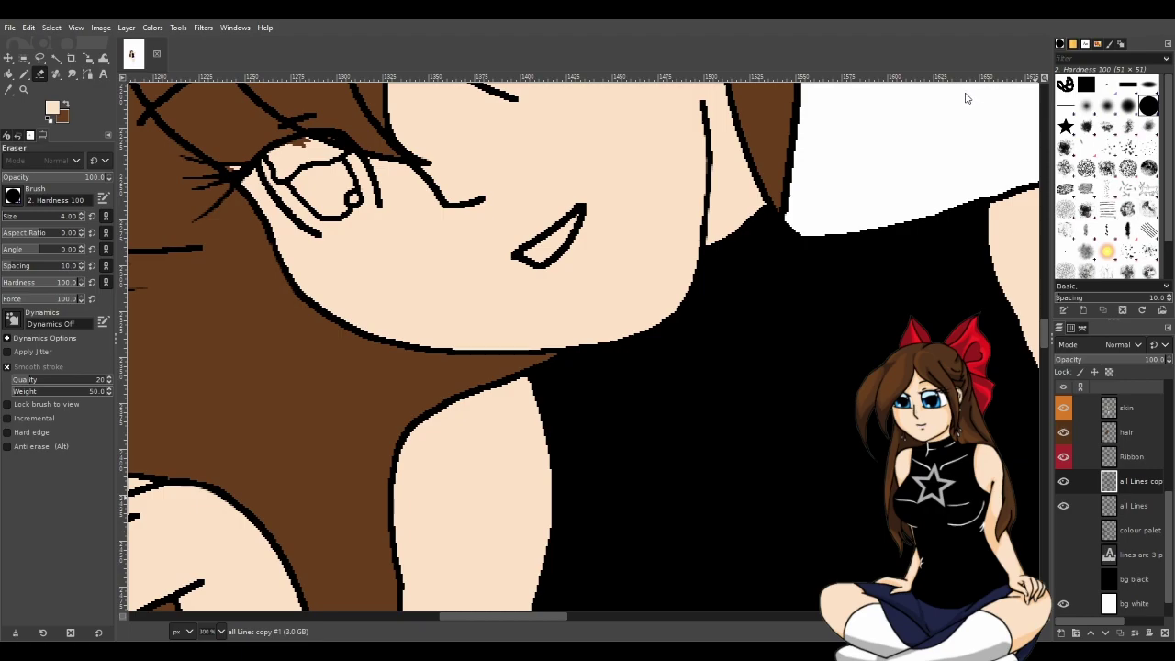
double_click(1138, 481)
type("all Lines white")
key("Return")
Examine the character from the bow to the skirt with the black shirt against the white background.
key("minus")
key("minus")
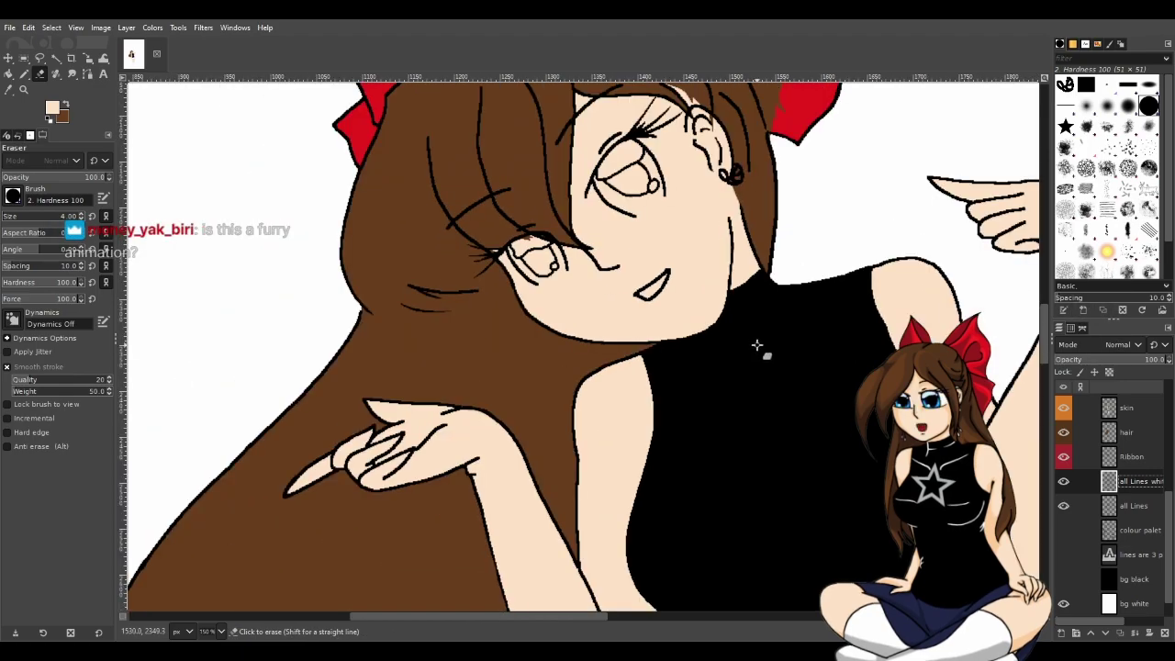
key("minus")
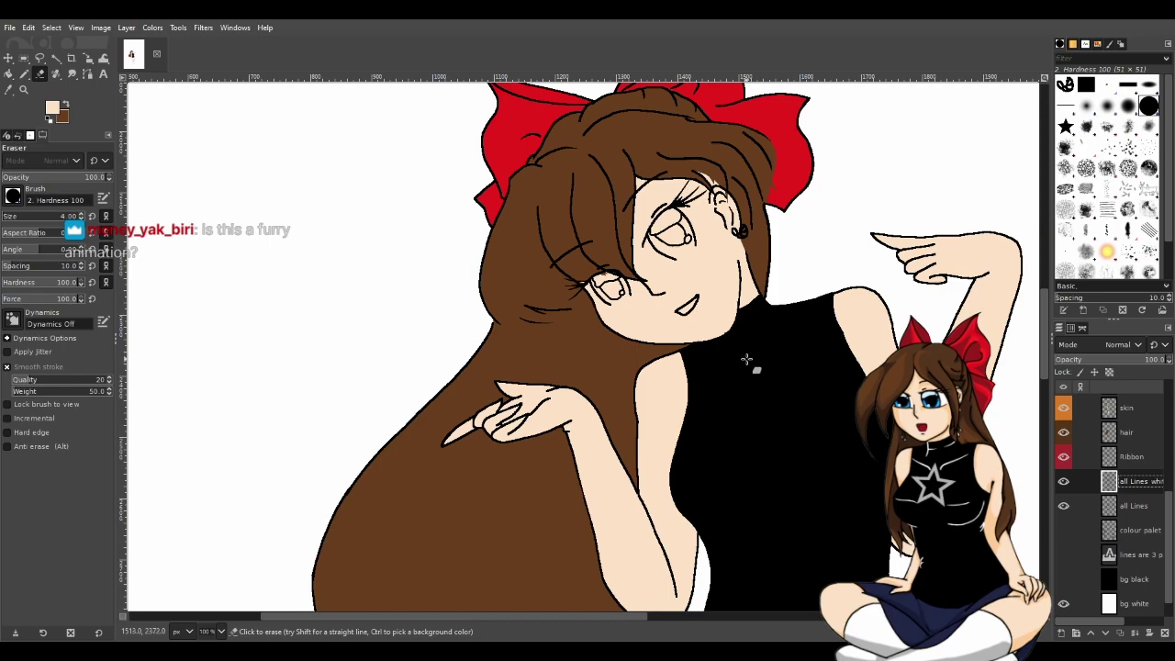
key("minus")
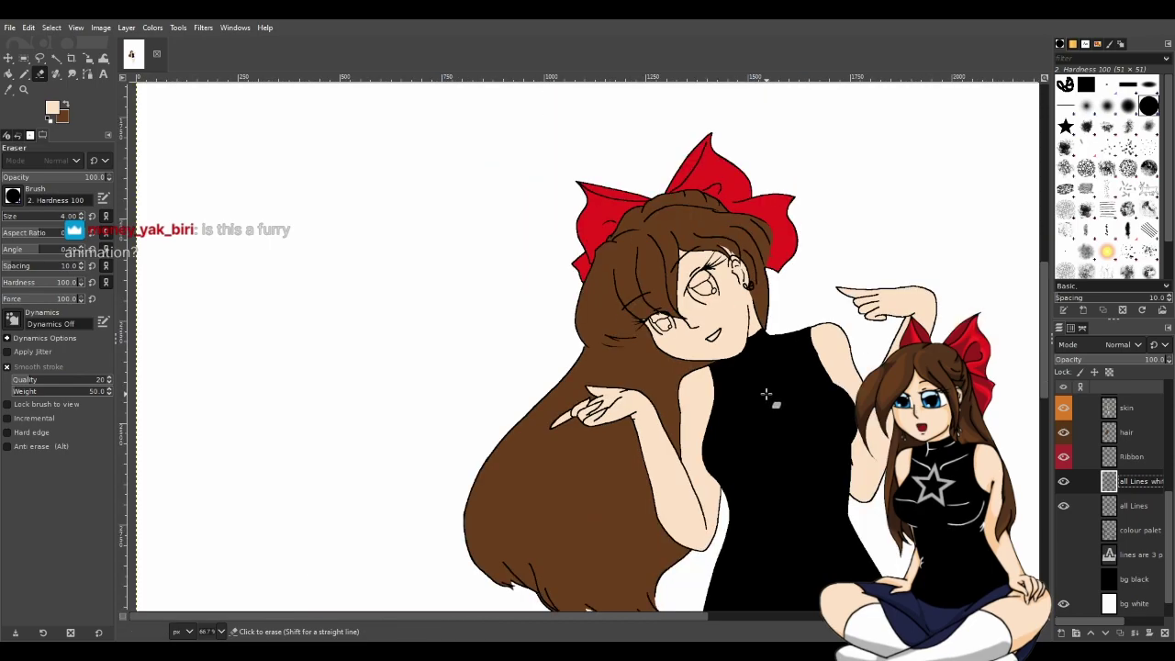
scroll(765, 393, "down", 3)
left_click_drag(624, 616, 741, 617)
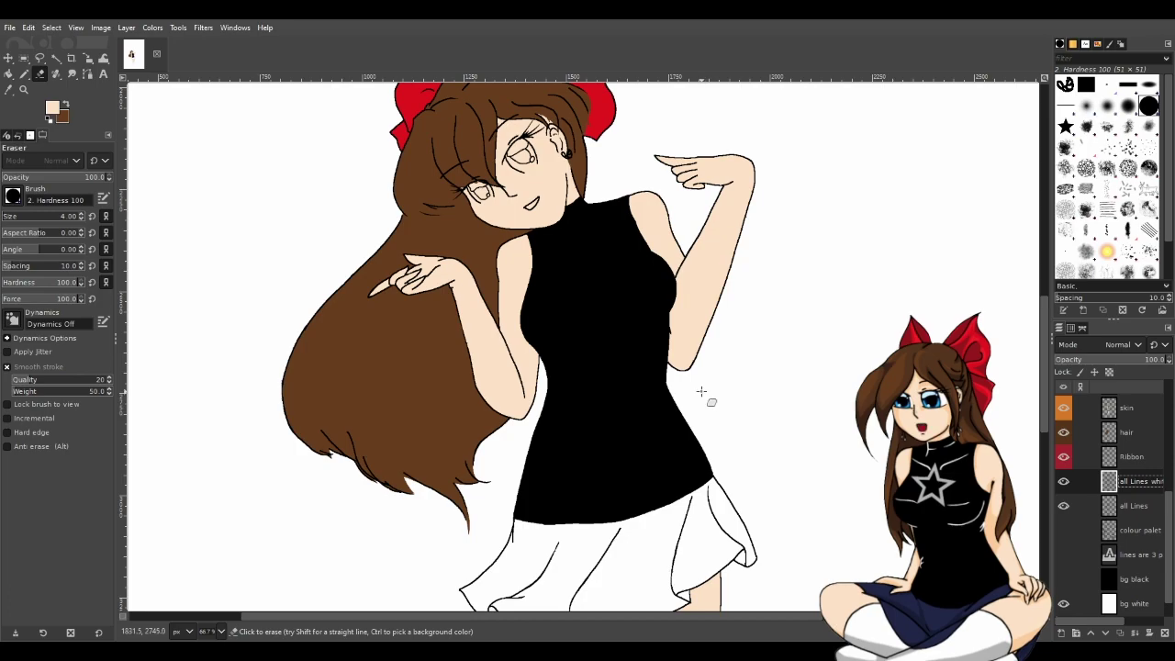
scroll(524, 290, "up", 5)
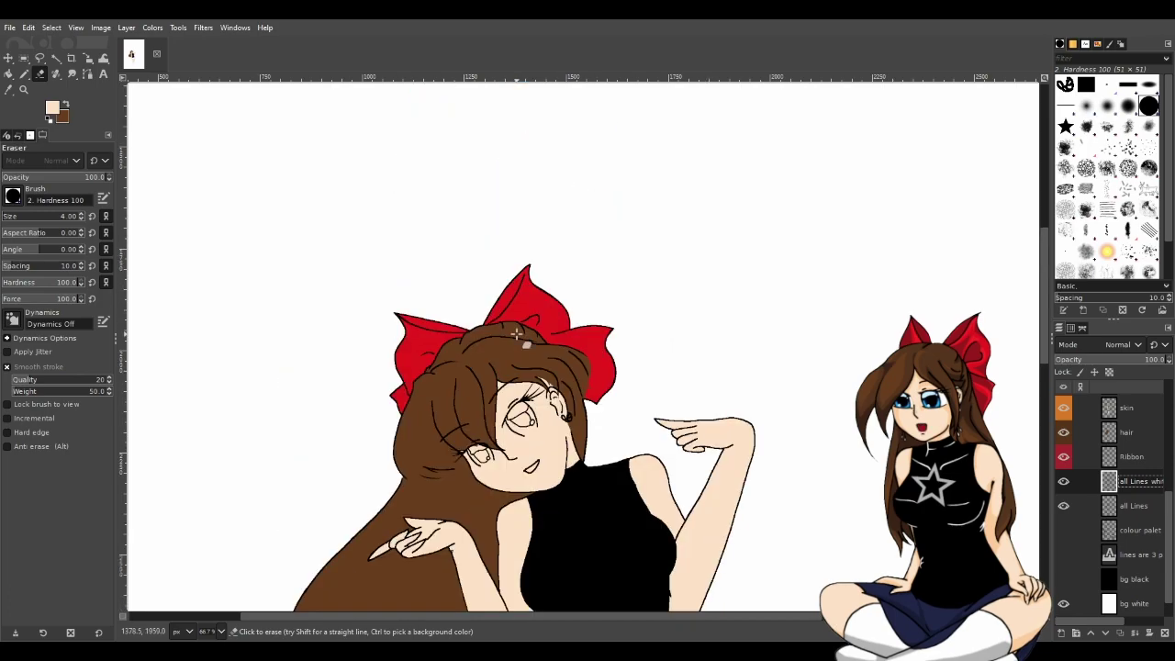
scroll(519, 337, "down", 3)
Switch from the eraser to the Pencil tool with the all Lines white layer selected.
key("a")
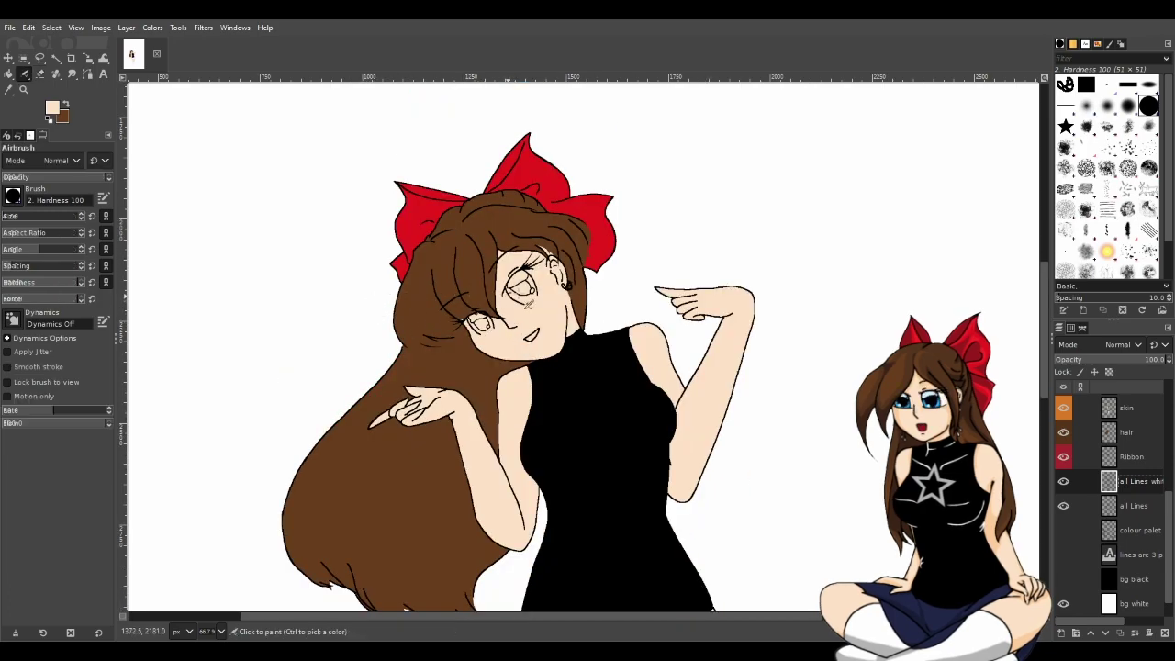
left_click(25, 74)
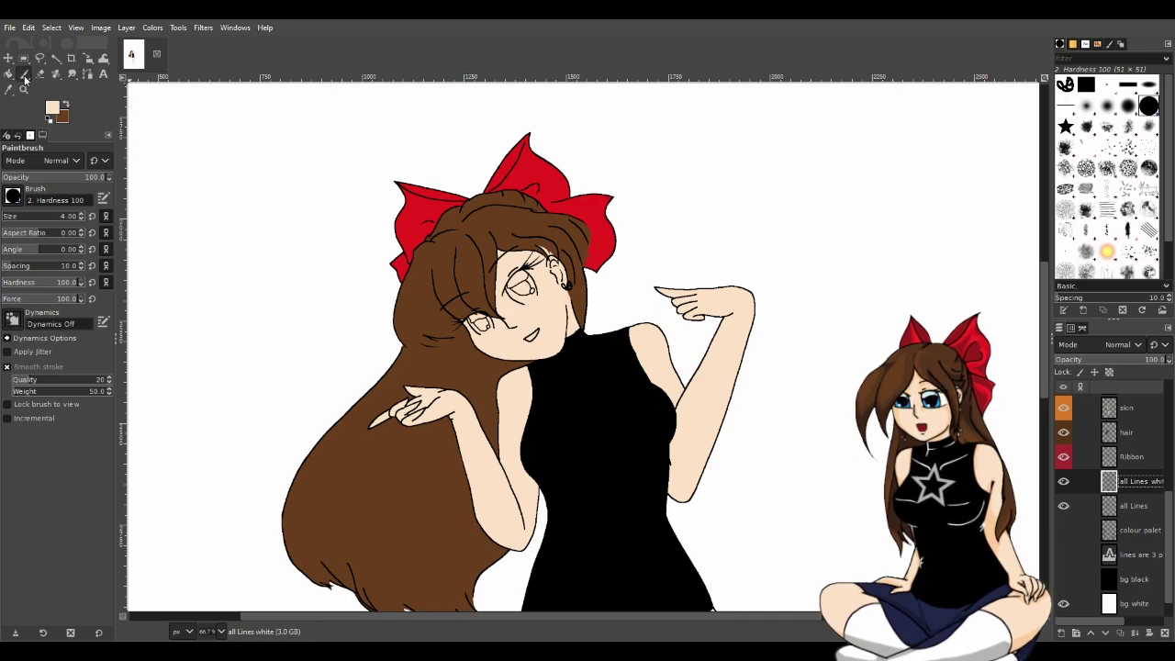
key("n")
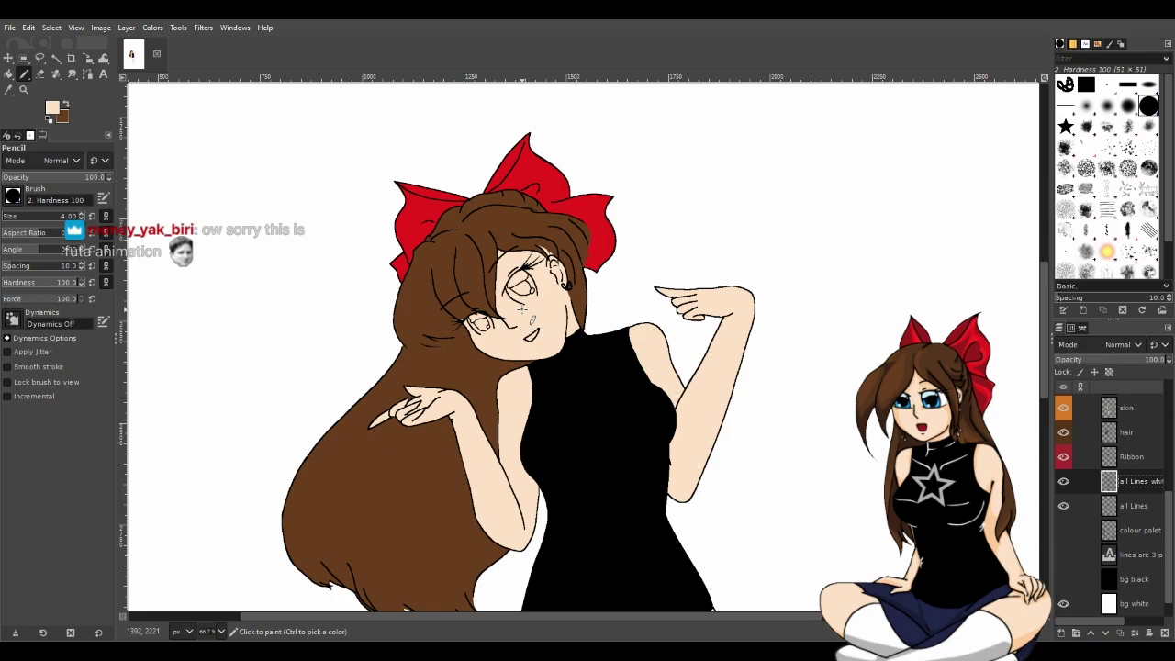
Hide the Fringe, skin, hair and Ribbon colour layers.
scroll(523, 310, "down", 3)
scroll(523, 309, "down", 3)
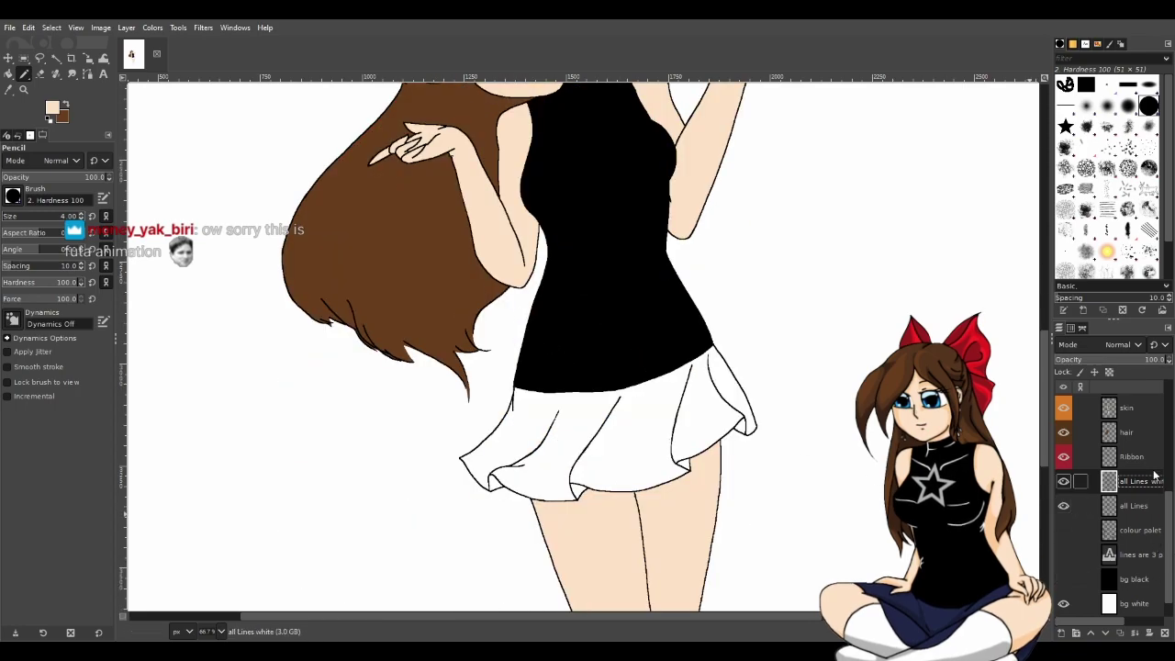
scroll(1065, 468, "up", 2)
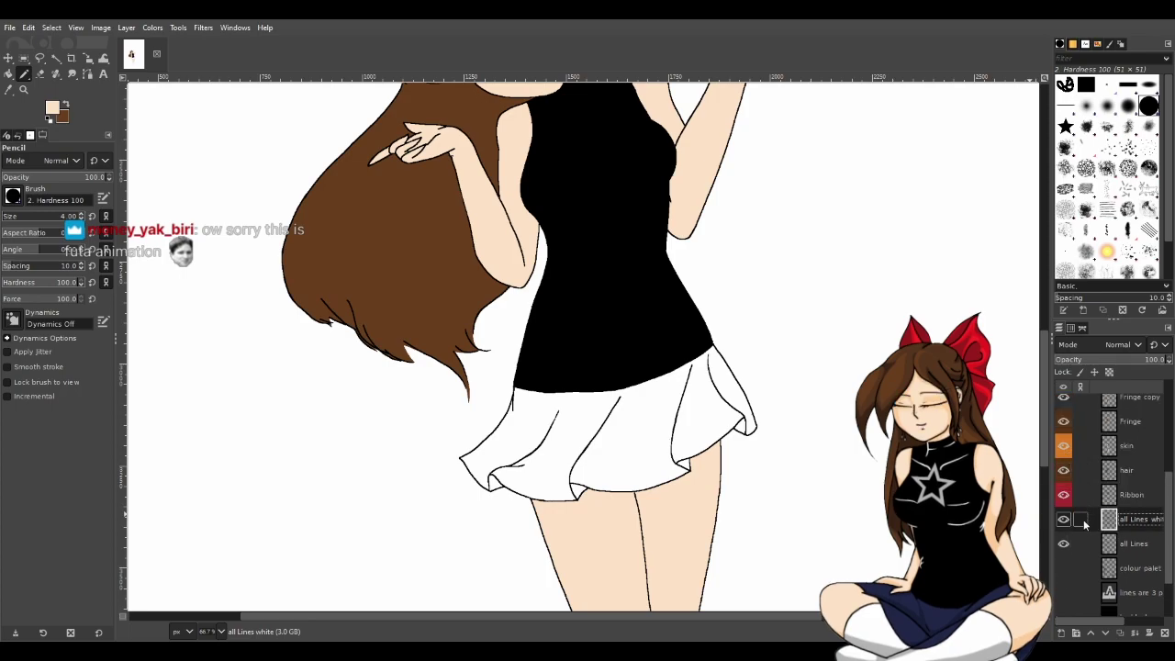
left_click_drag(1065, 461, 1066, 437)
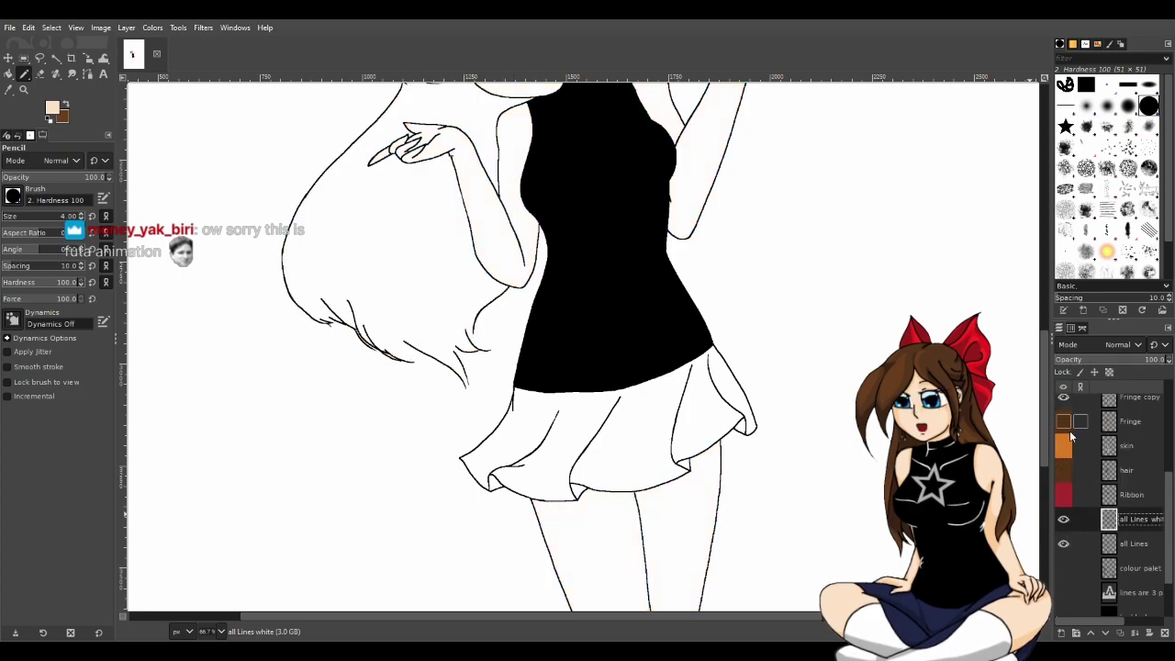
Hide the remaining shirt, eyelash and line-copy layers plus the original all Lines layer, leaving all Lines white over bg white.
scroll(1070, 433, "up", 3)
scroll(1075, 468, "up", 5)
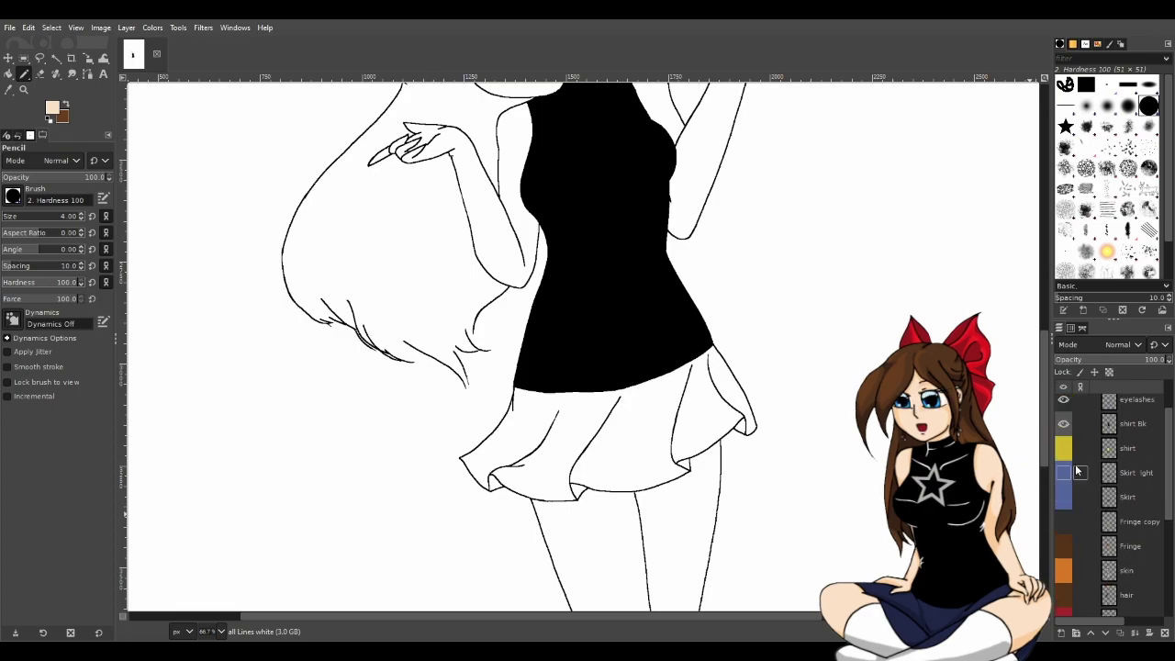
left_click(1064, 480)
left_click(1063, 429)
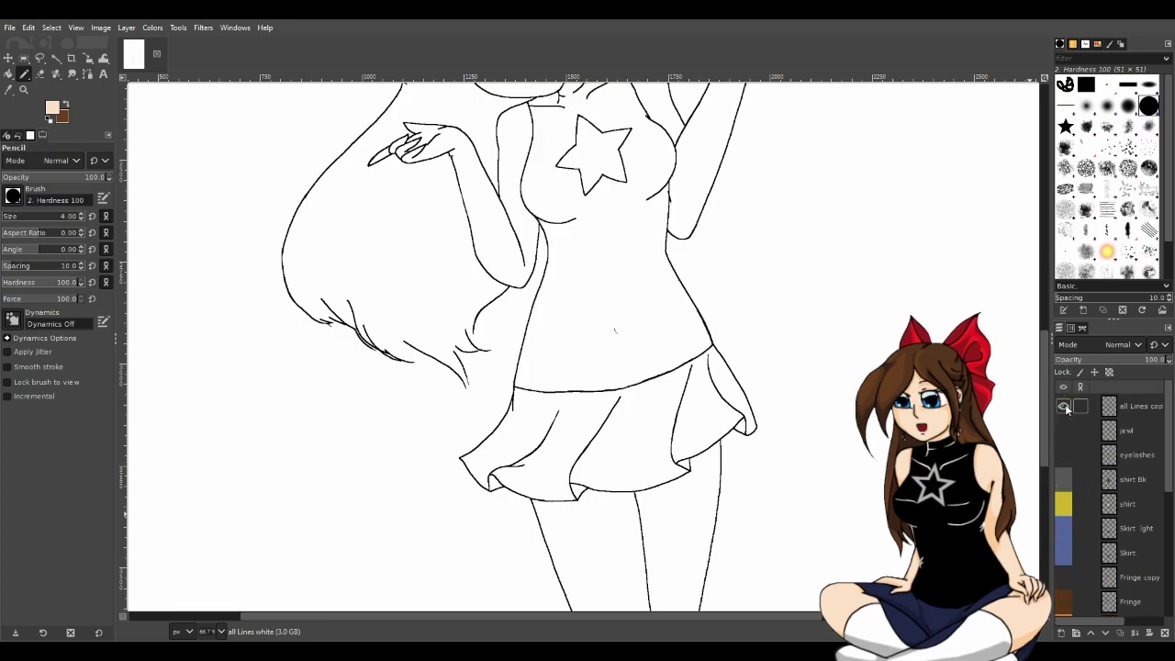
scroll(1109, 514, "down", 9)
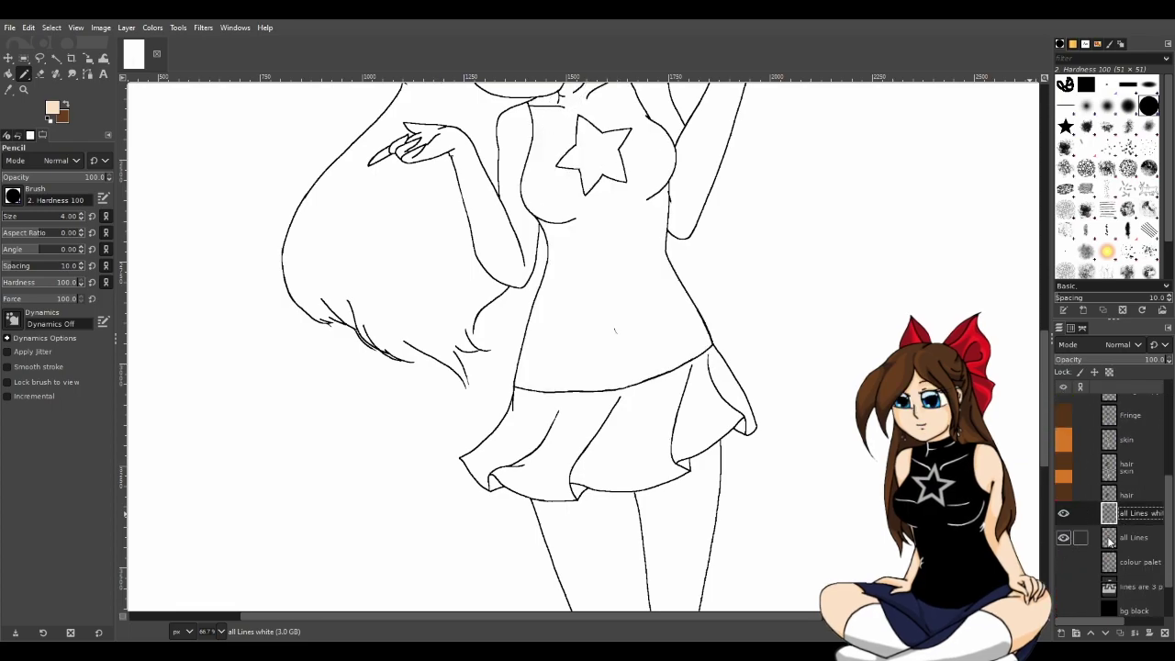
scroll(1094, 557, "down", 3)
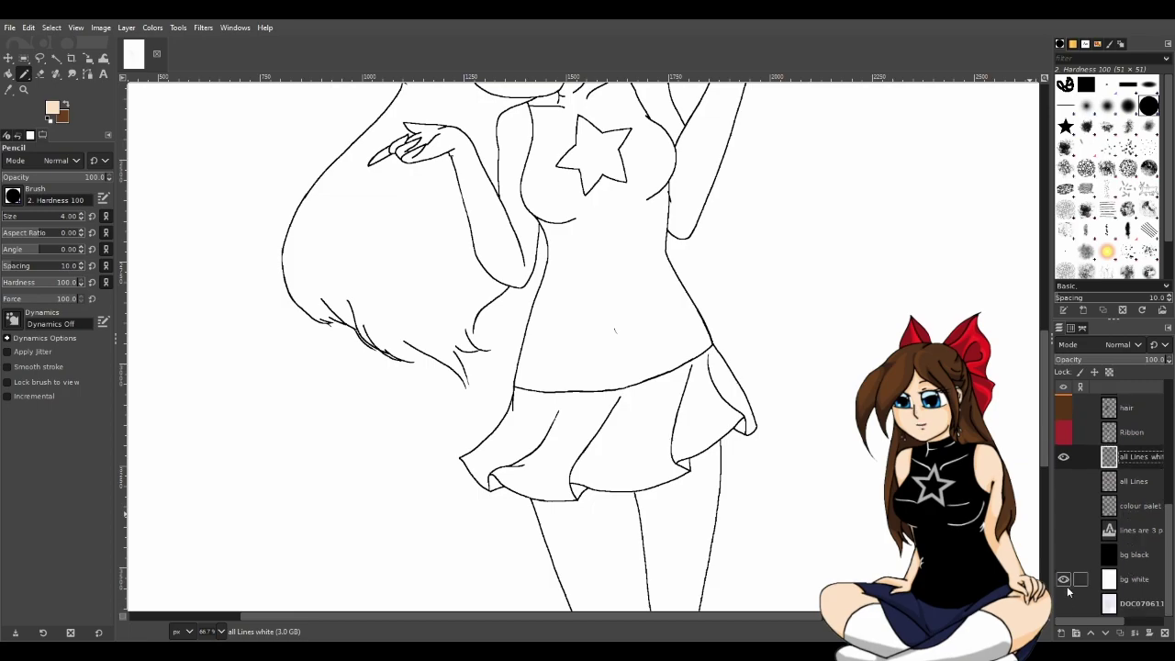
Fuzzy-select the connected body outlines on the all Lines white layer, adding separate line pieces to the selection.
key("minus")
key("minus")
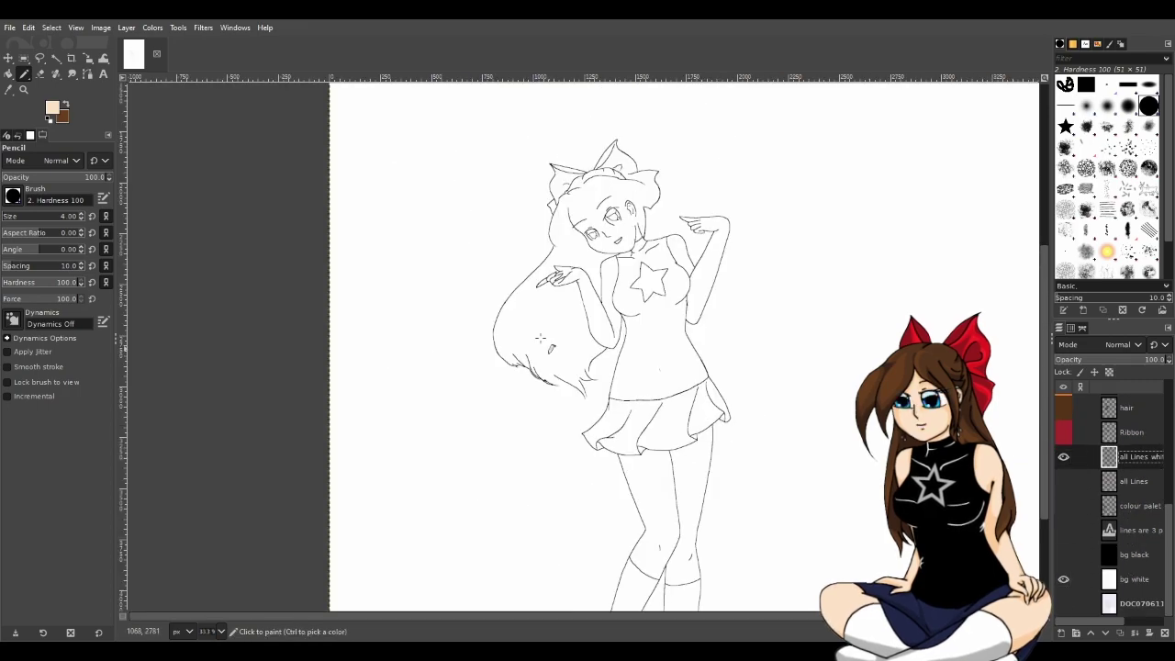
left_click(57, 59)
scroll(745, 299, "up", 1)
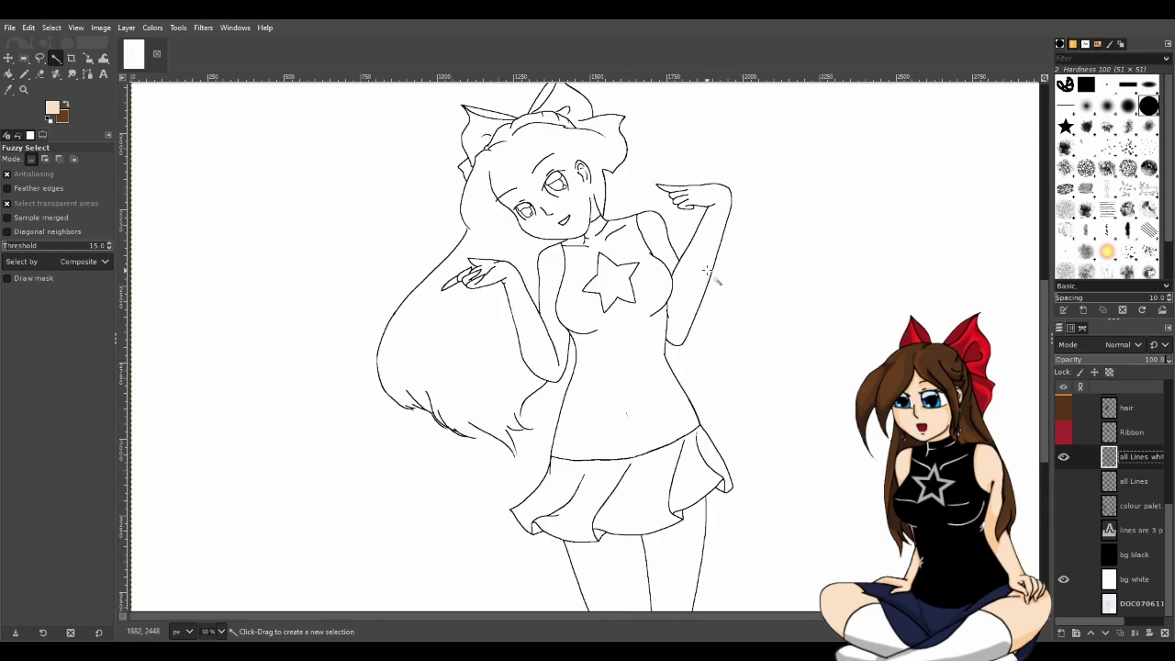
scroll(664, 250, "up", 2)
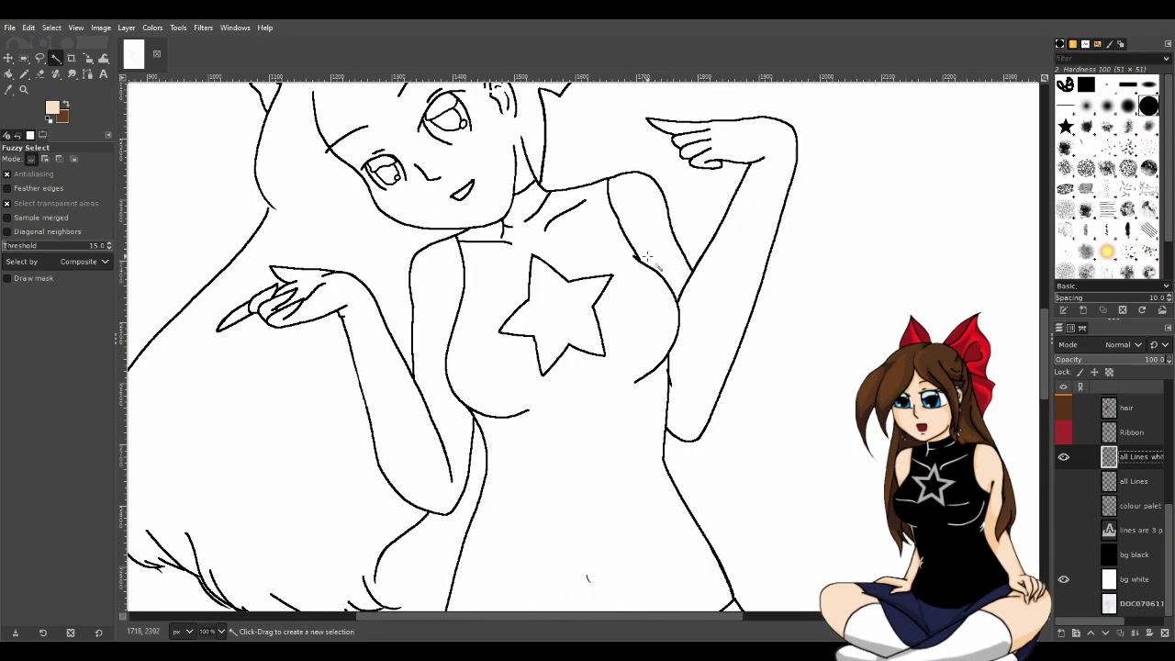
left_click(672, 279)
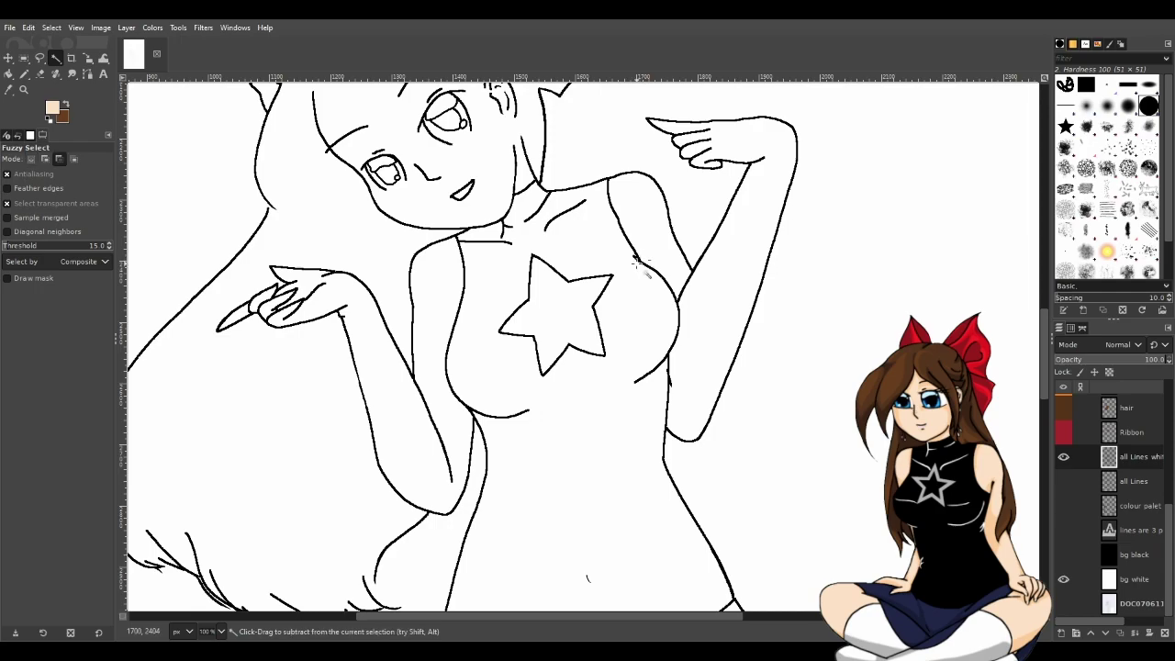
scroll(635, 268, "up", 1)
scroll(531, 303, "down", 1)
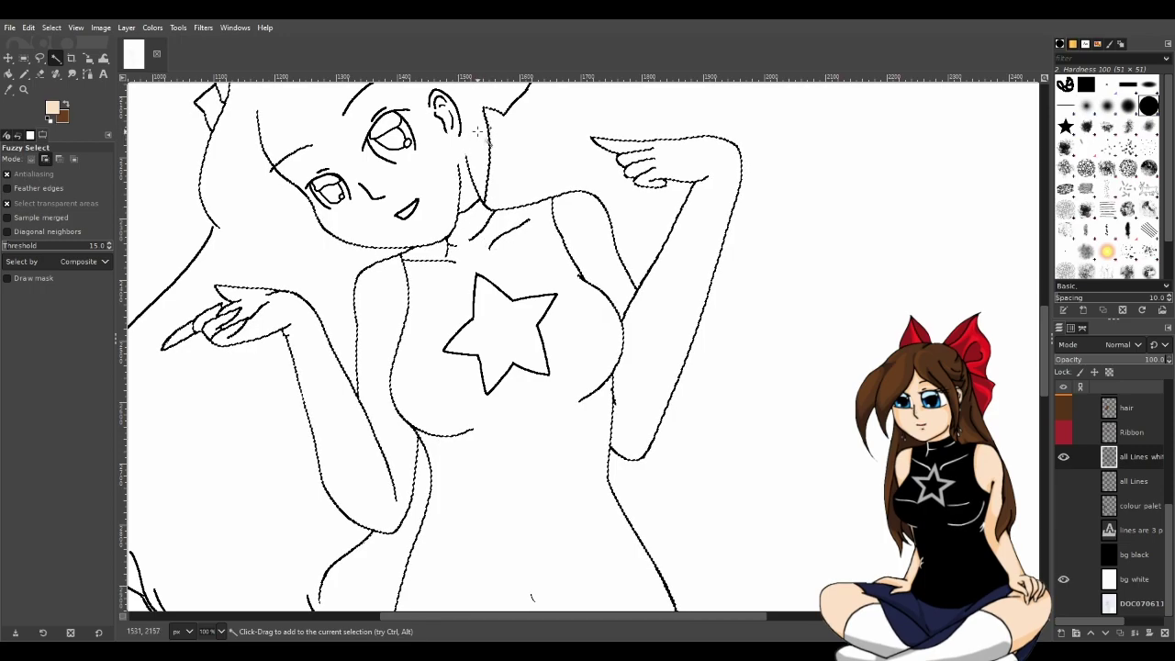
Paint the selected outlines white using the Pencil at size 230, and clear the selection.
scroll(592, 544, "down", 5)
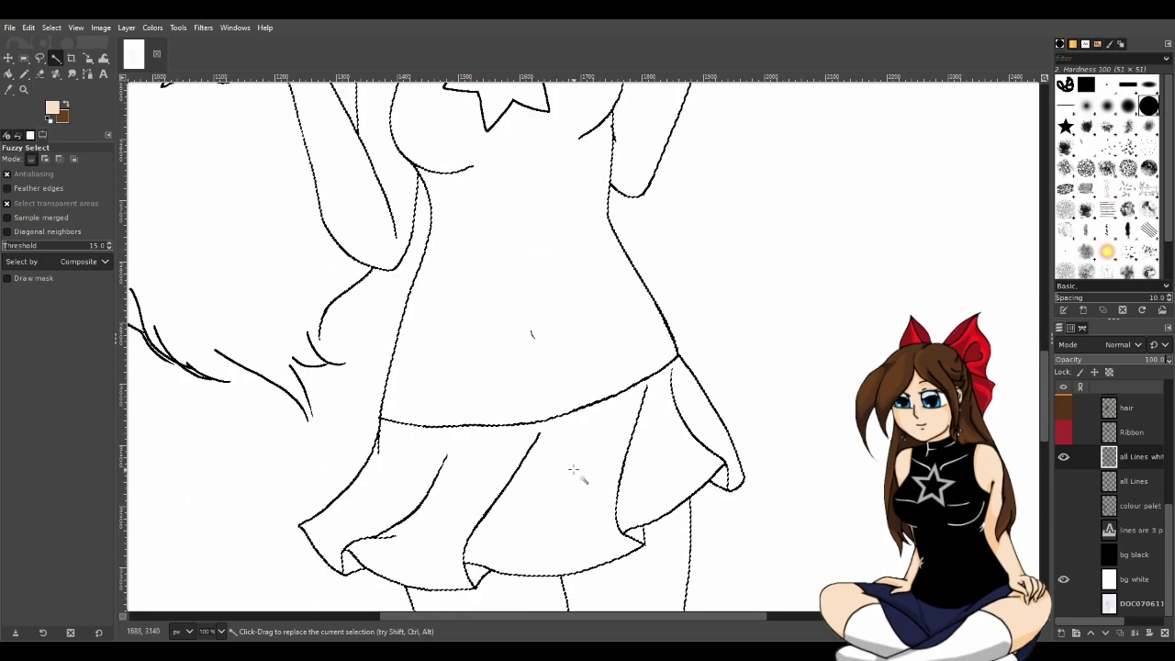
scroll(561, 445, "up", 2)
scroll(562, 444, "down", 2)
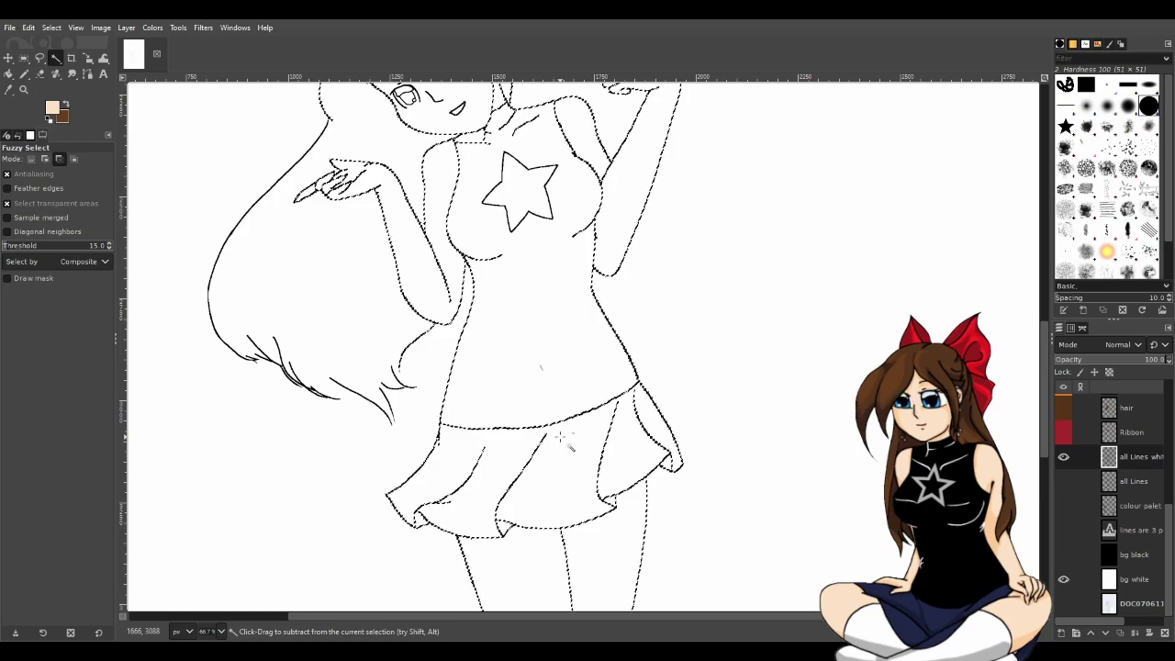
scroll(562, 444, "down", 2)
scroll(561, 444, "down", 3)
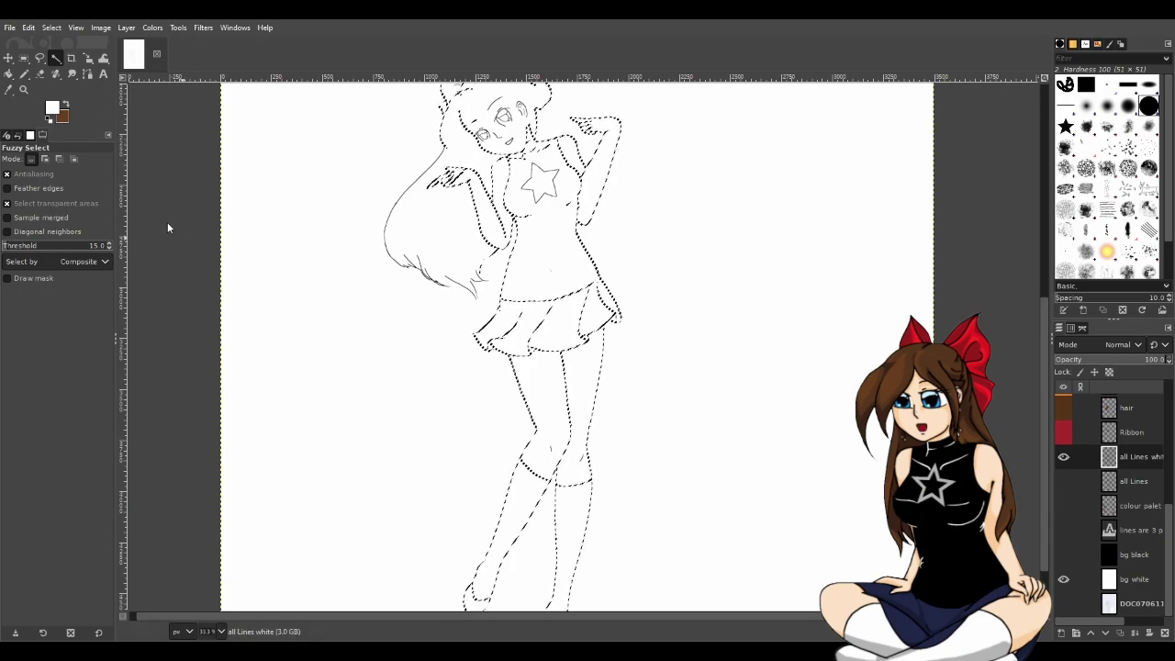
scroll(202, 113, "down", 1)
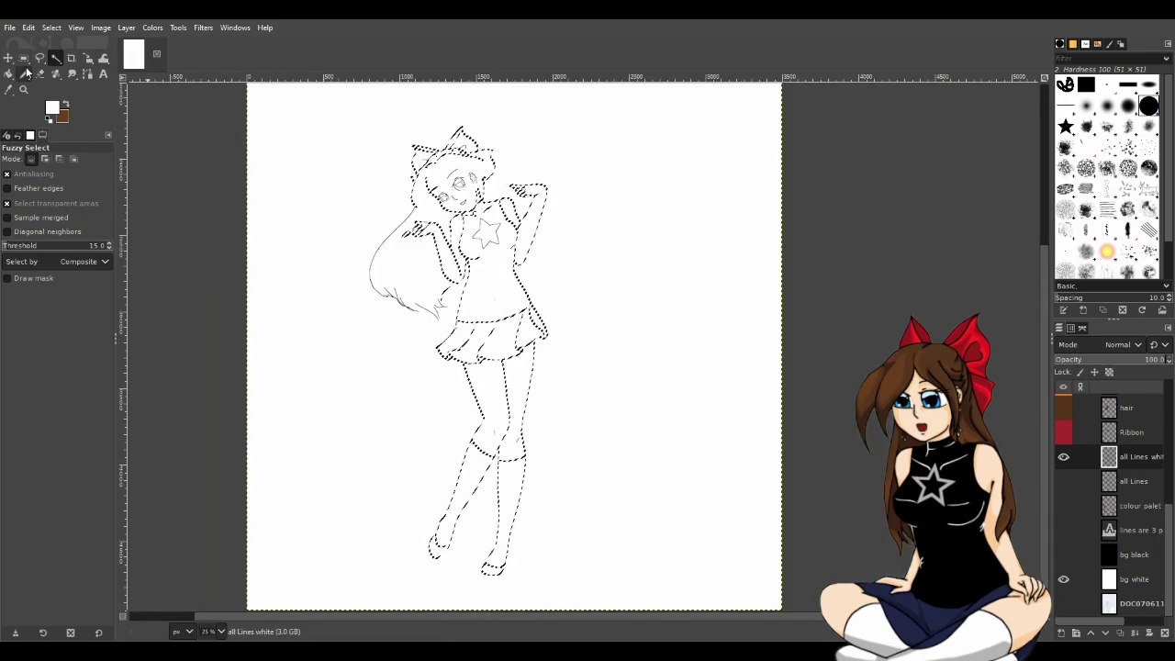
key("n")
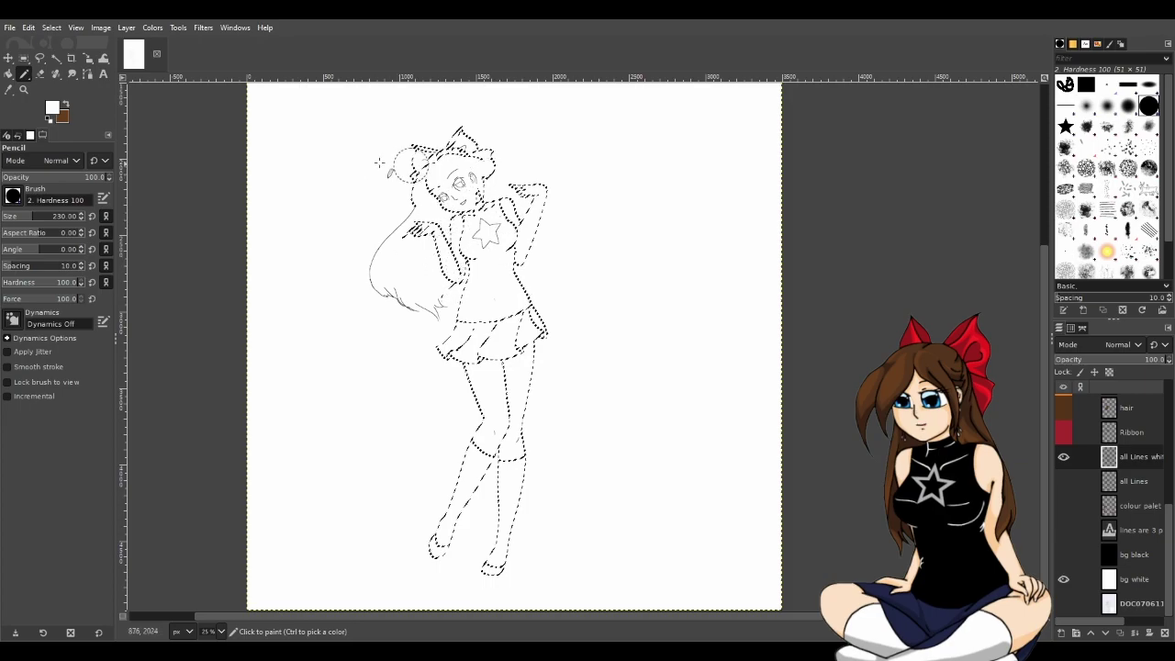
left_click(56, 56)
key("ctrl+shift+a")
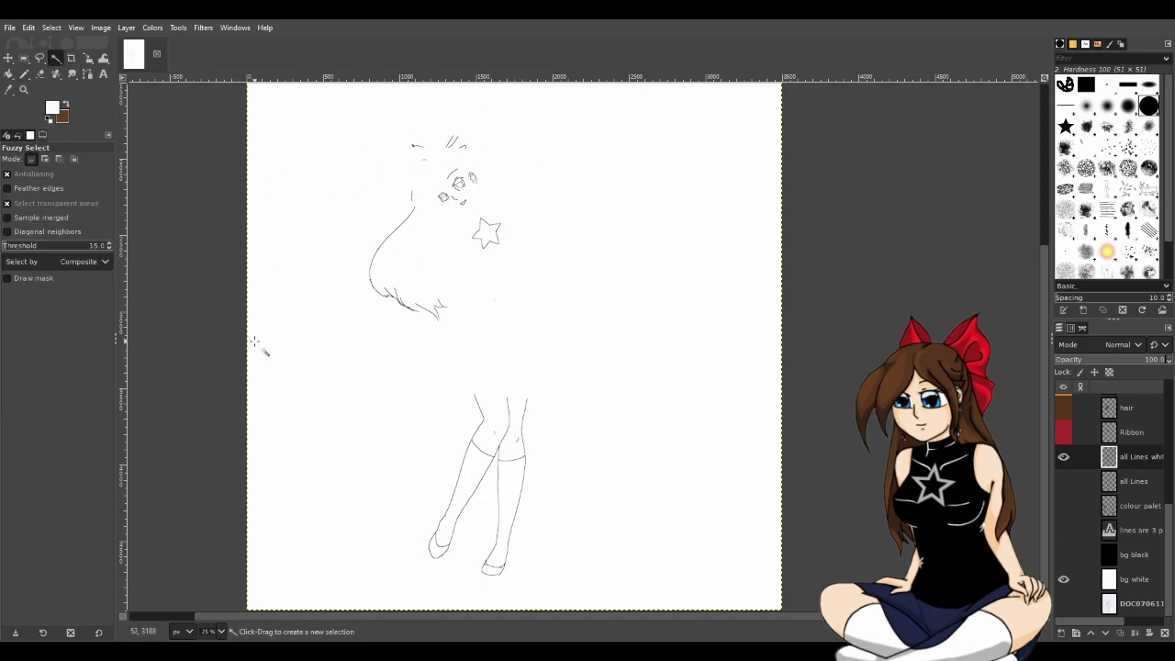
Show the bg black layer and erase the lower leg, sock and shoe lines with the eraser at size 405.
left_click(1064, 557)
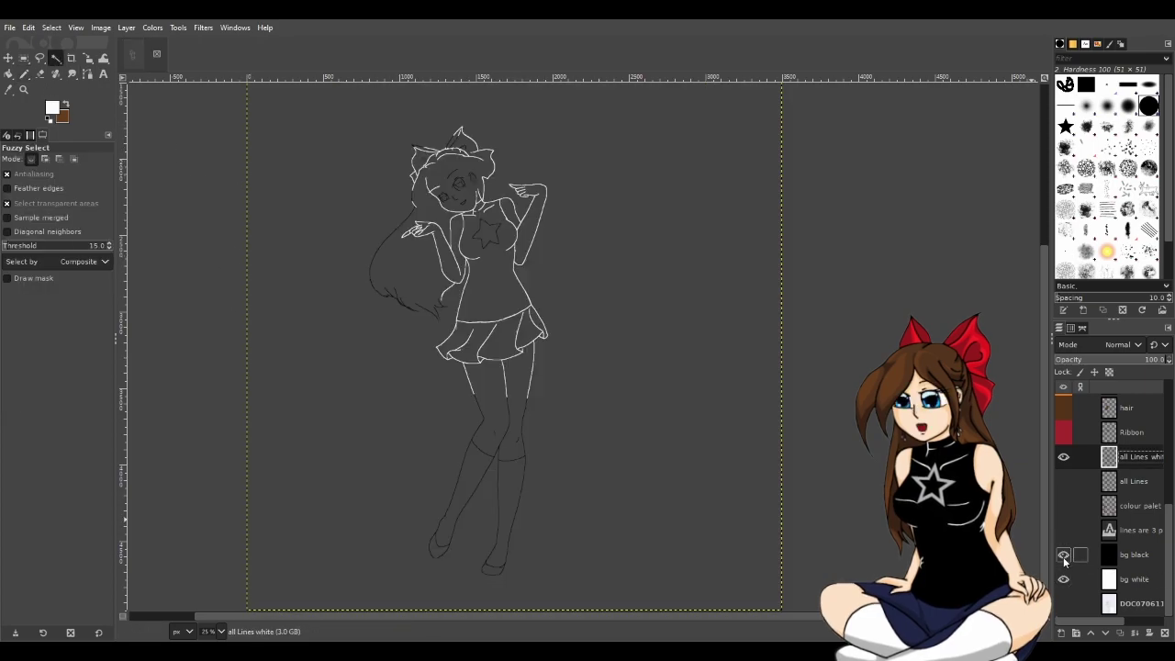
scroll(459, 358, "up", 4)
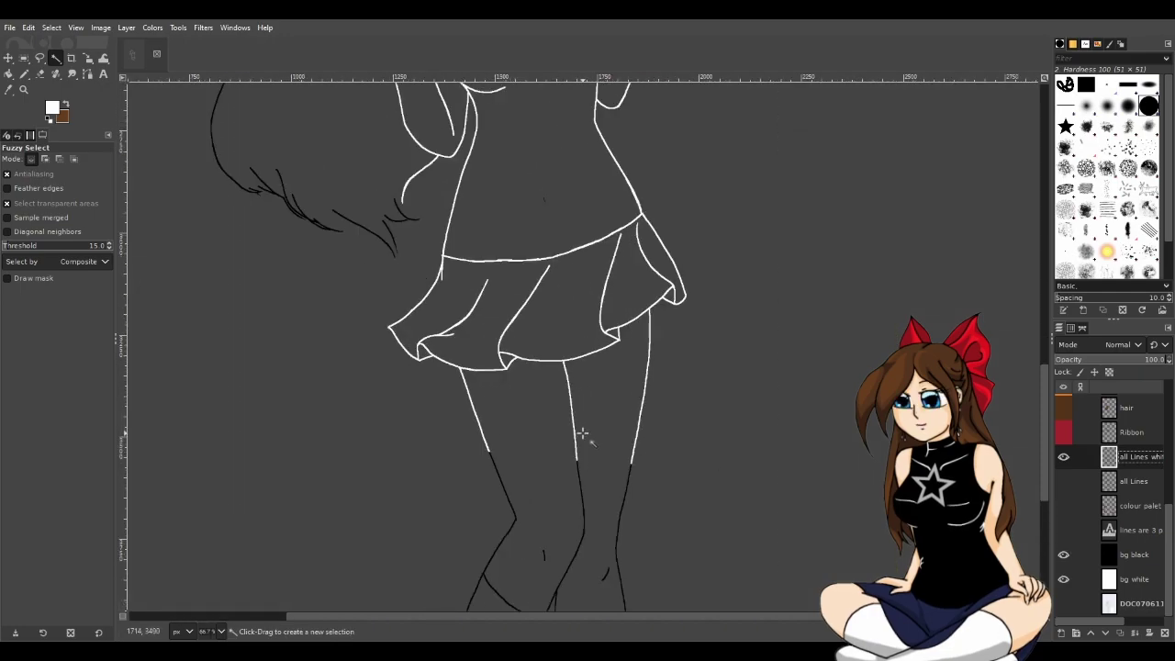
left_click(39, 74)
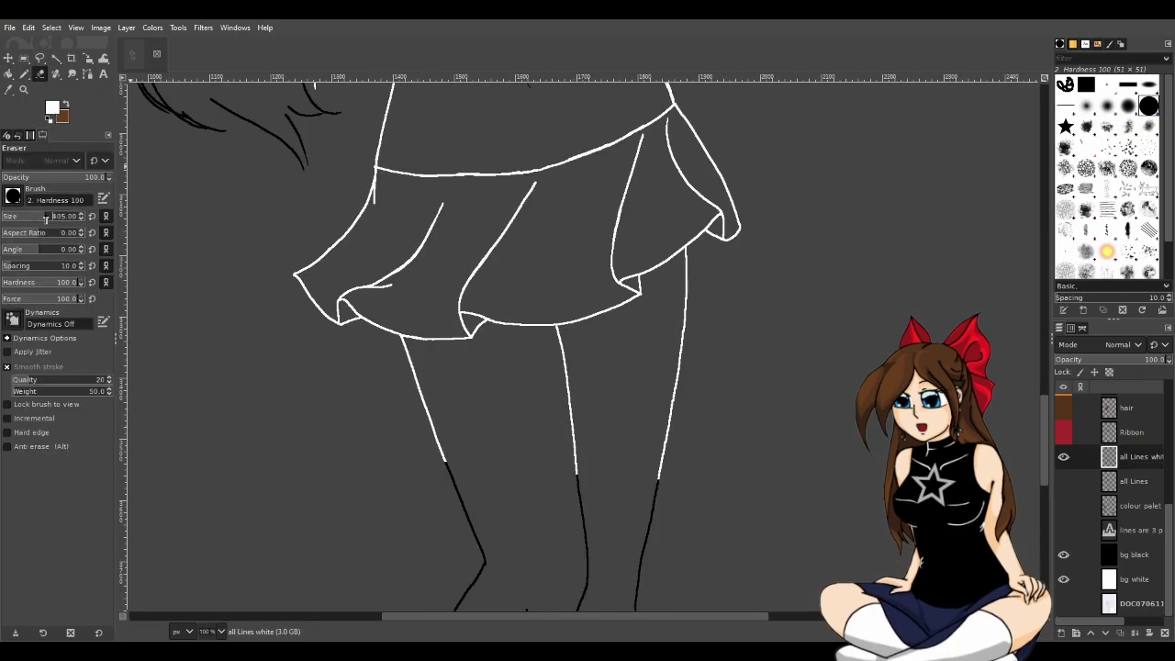
scroll(466, 304, "down", 5)
mouse_move(432, 218)
left_mouse_down()
mouse_move(556, 260)
mouse_move(639, 387)
left_mouse_up()
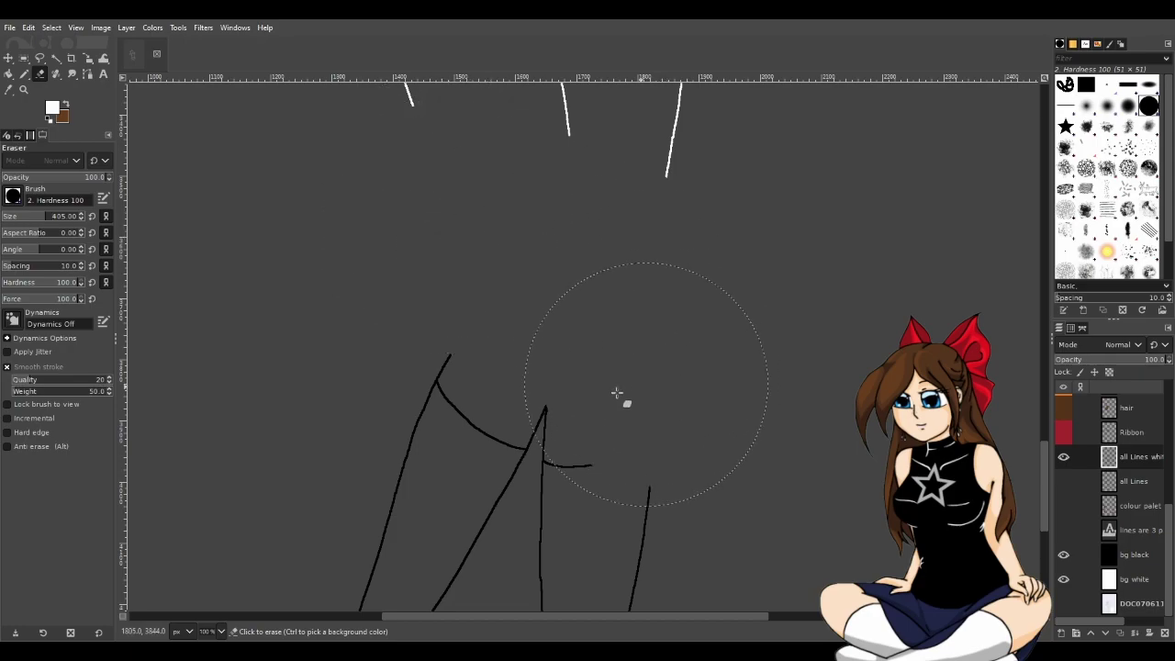
scroll(676, 431, "down", 5)
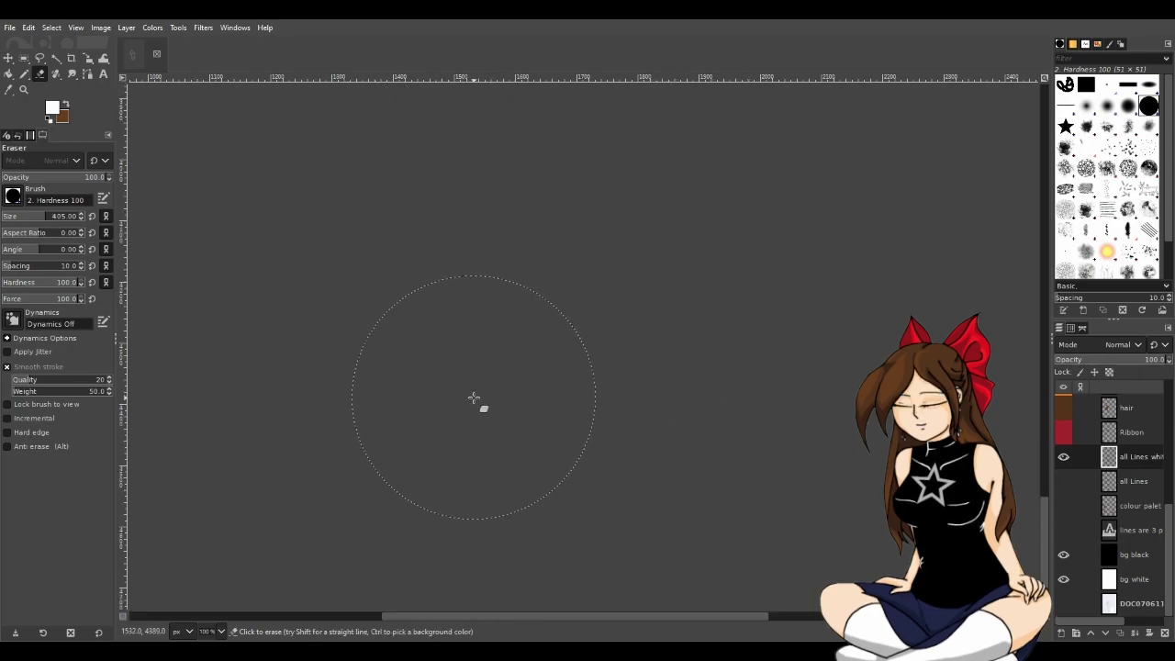
Erase the long hair lines beside the outstretched arm, undoing a stray eraser stroke along the way.
scroll(474, 401, "up", 10)
left_click_drag(241, 429, 216, 426)
left_click_drag(462, 617, 375, 617)
left_click_drag(275, 504, 238, 229)
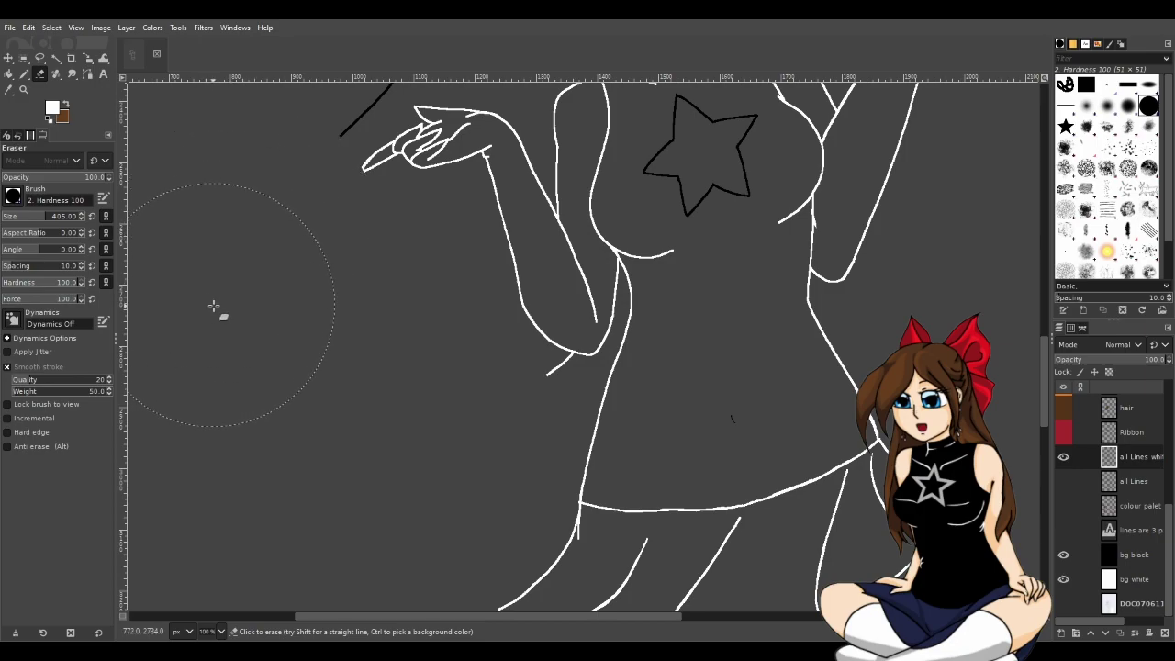
key("ctrl+z")
scroll(290, 371, "up", 3)
left_click_drag(294, 491, 231, 340)
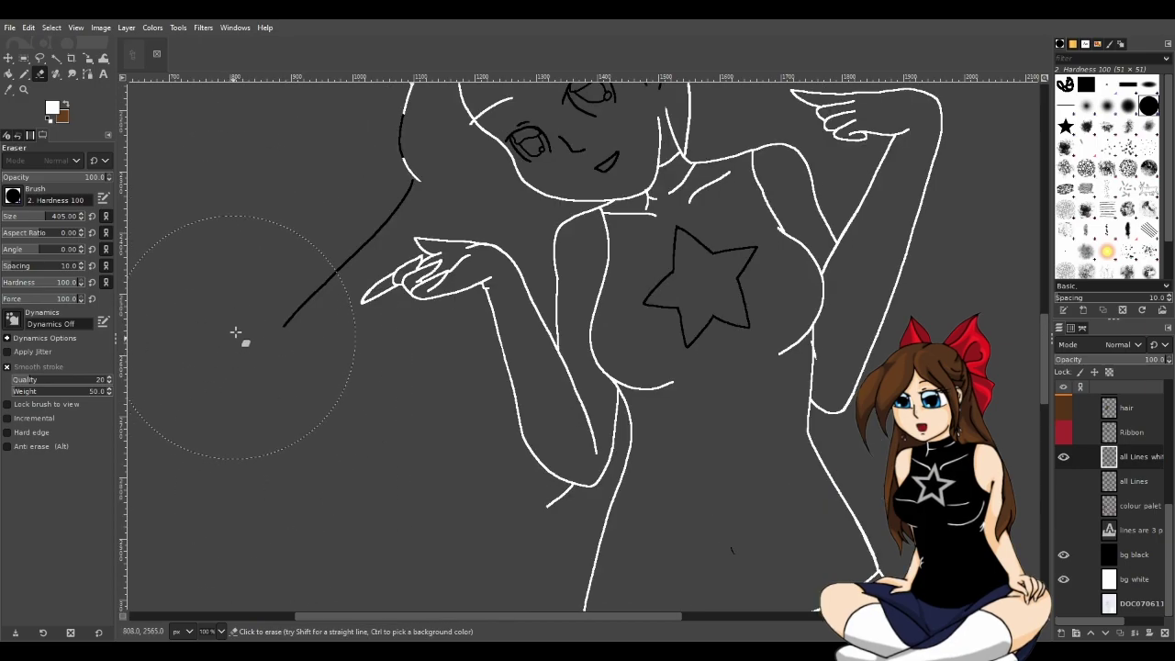
mouse_move(216, 273)
left_mouse_down()
mouse_move(234, 236)
mouse_move(320, 150)
left_mouse_up()
Erase the bow, head and face lines down to the neck on the all Lines white layer.
scroll(363, 292, "up", 6)
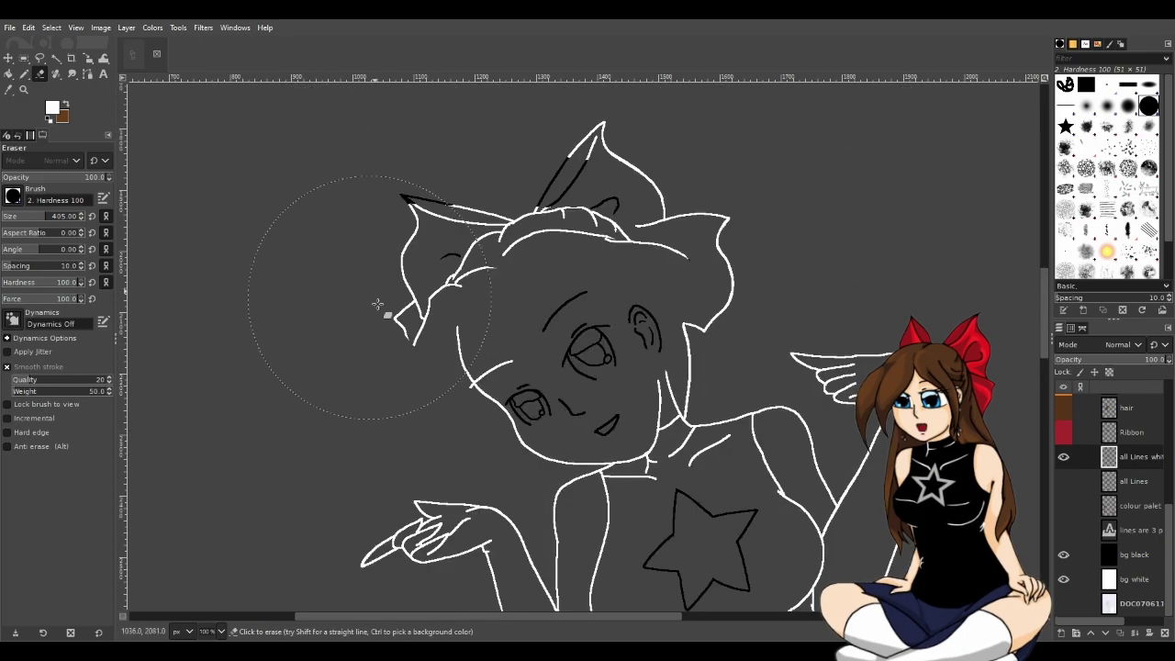
mouse_move(386, 323)
left_mouse_down()
mouse_move(539, 212)
mouse_move(685, 176)
left_mouse_up()
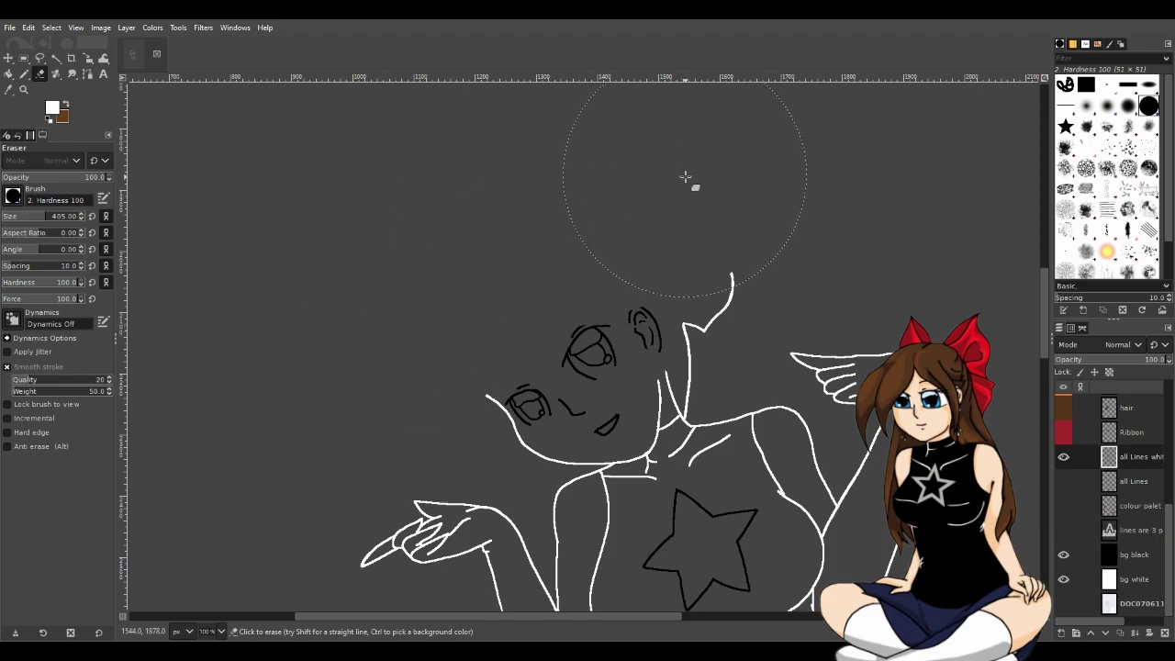
left_click(604, 381)
key("ctrl+z")
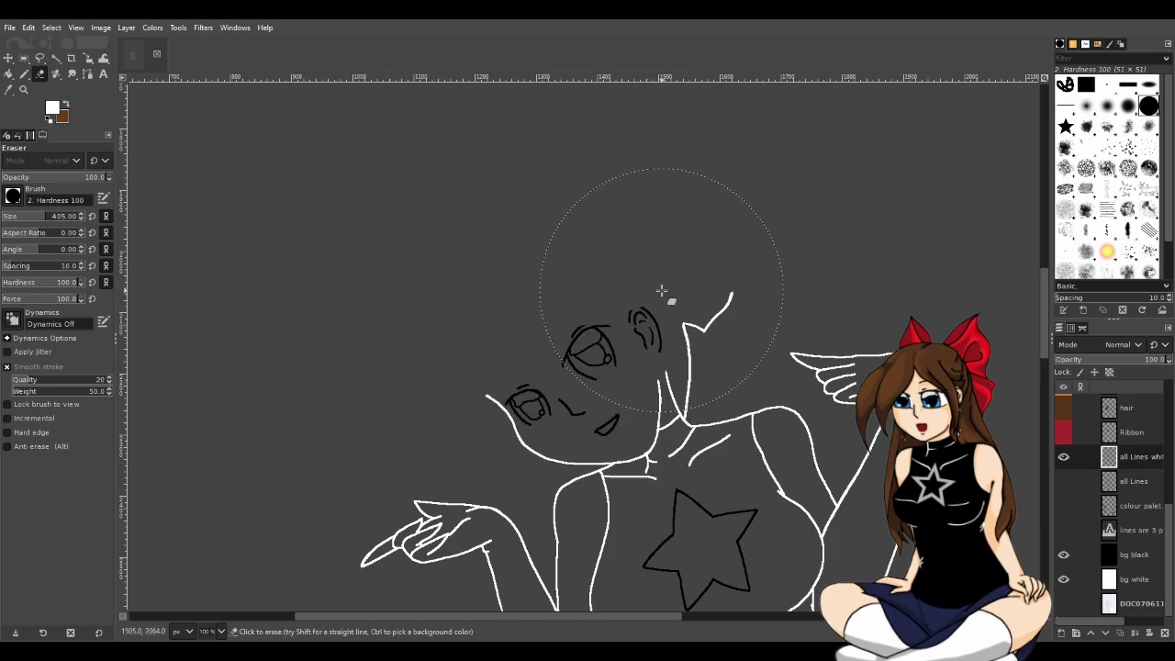
left_click(661, 290)
left_click_drag(538, 356, 543, 318)
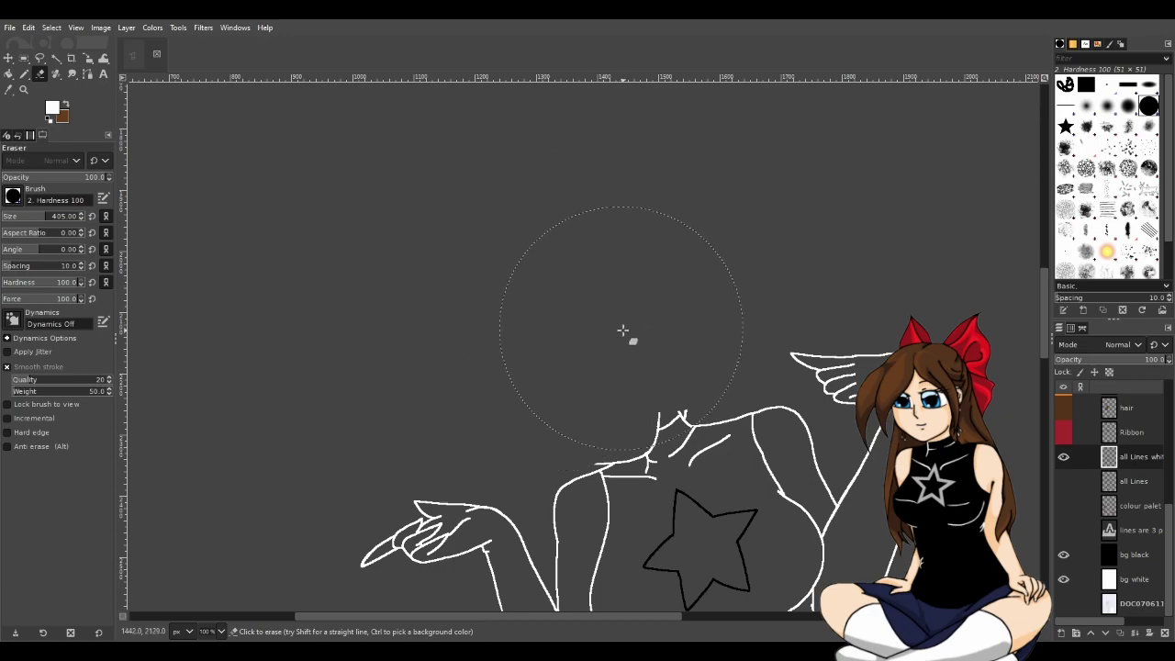
Erase the skirt and thigh lines below the shirt hem and the lines of the raised arm.
scroll(619, 326, "down", 10)
mouse_move(604, 520)
left_mouse_down()
mouse_move(809, 529)
mouse_move(938, 471)
mouse_move(839, 485)
left_mouse_up()
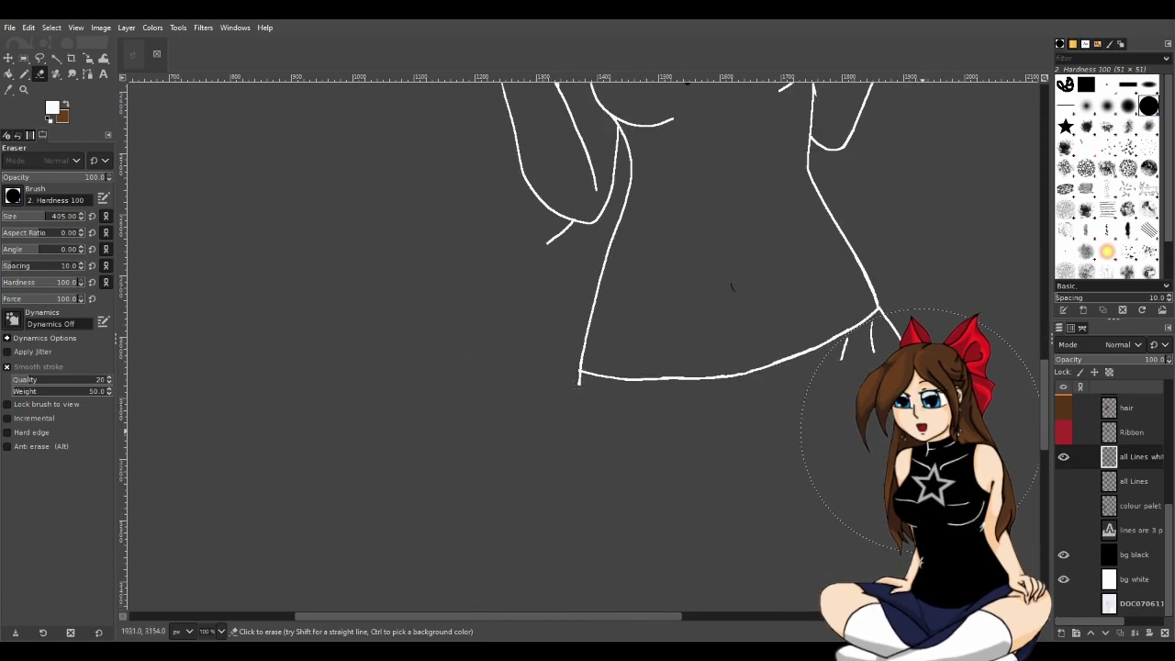
left_click_drag(628, 616, 765, 609)
scroll(431, 296, "up", 10)
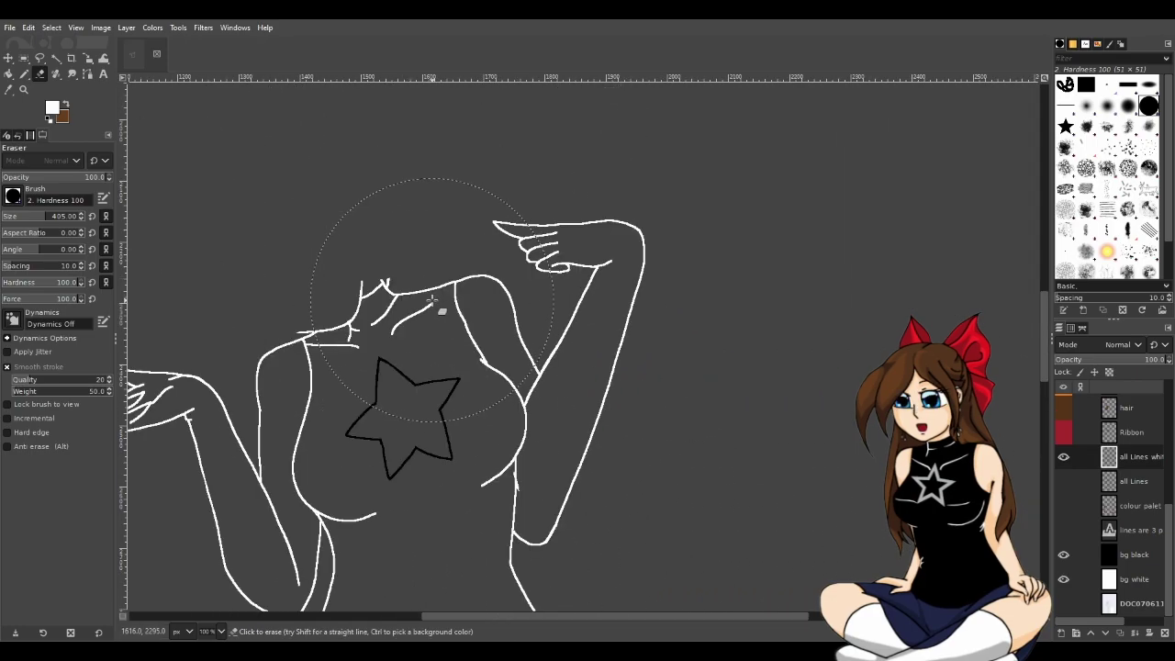
mouse_move(592, 193)
left_mouse_down()
mouse_move(651, 301)
mouse_move(660, 468)
left_mouse_up()
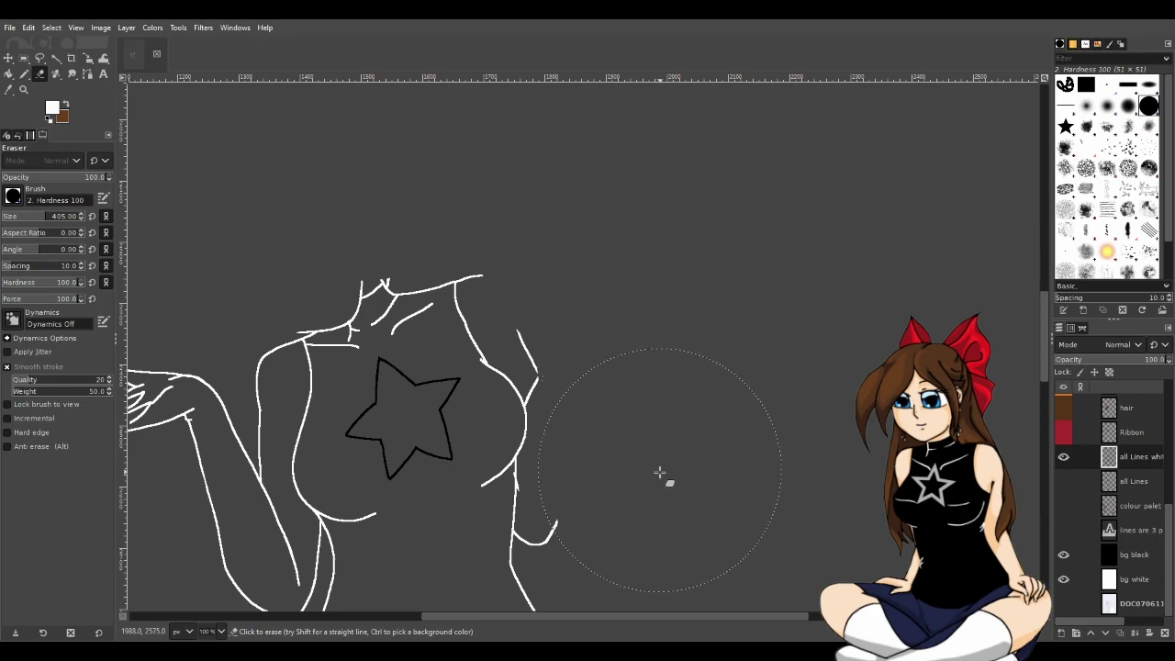
Erase the hand and forearm lines of the lowered arm, and reduce the eraser size to 155.
scroll(588, 500, "down", 3)
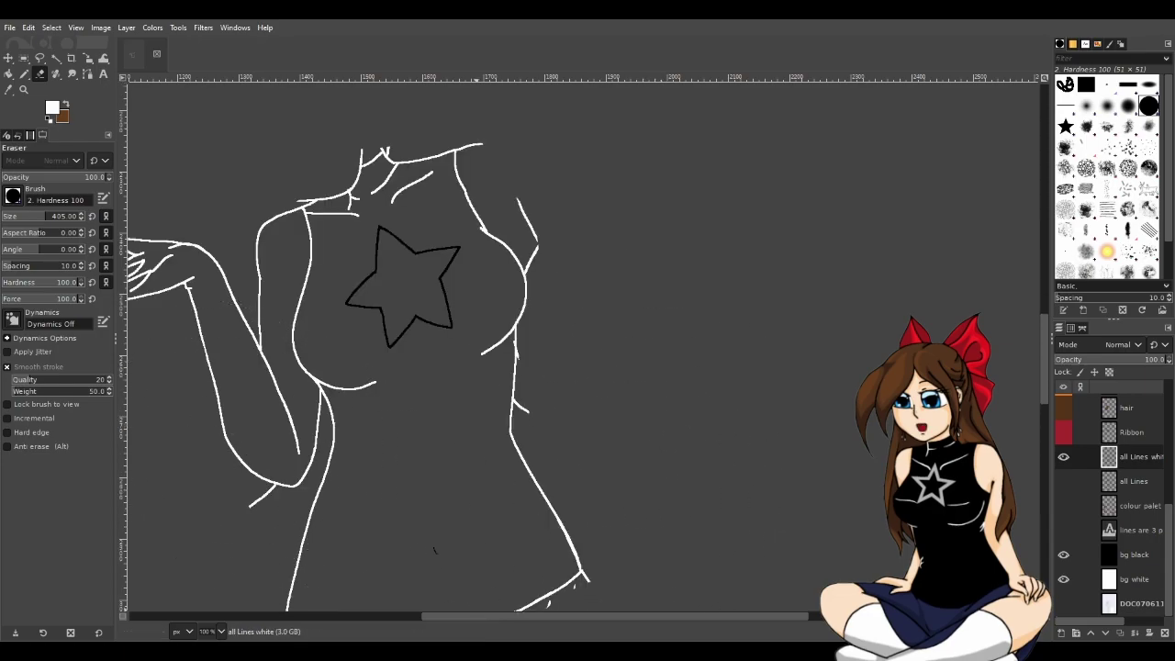
left_click_drag(511, 618, 424, 590)
mouse_move(303, 275)
left_mouse_down()
mouse_move(357, 369)
mouse_move(375, 453)
left_mouse_up()
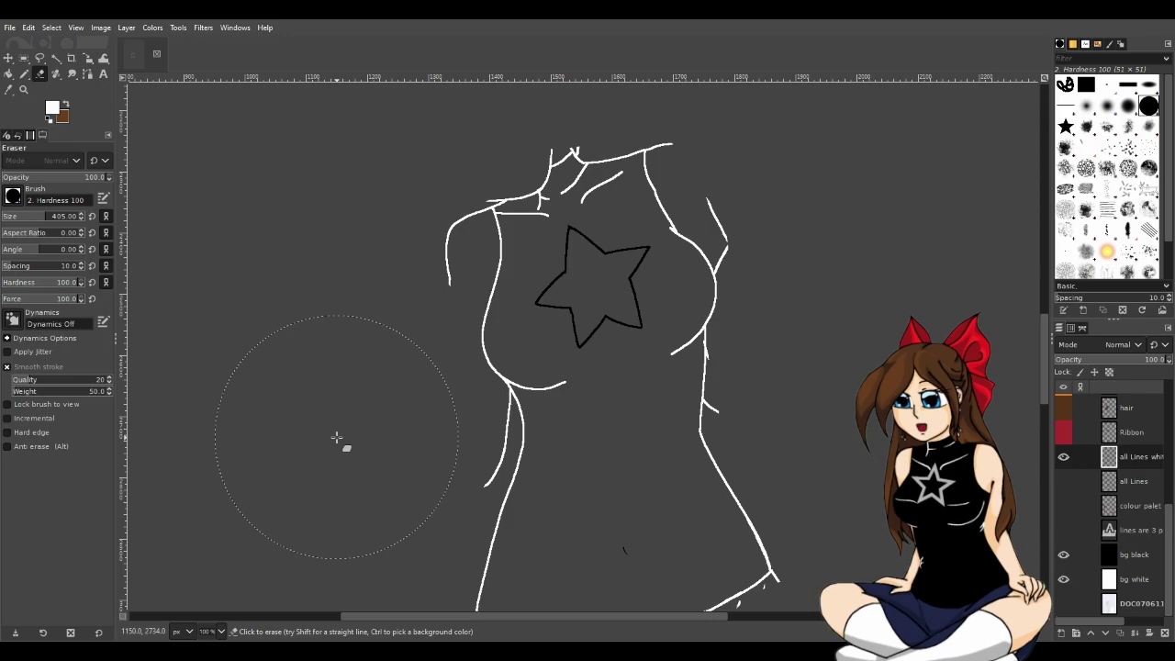
left_click(18, 213)
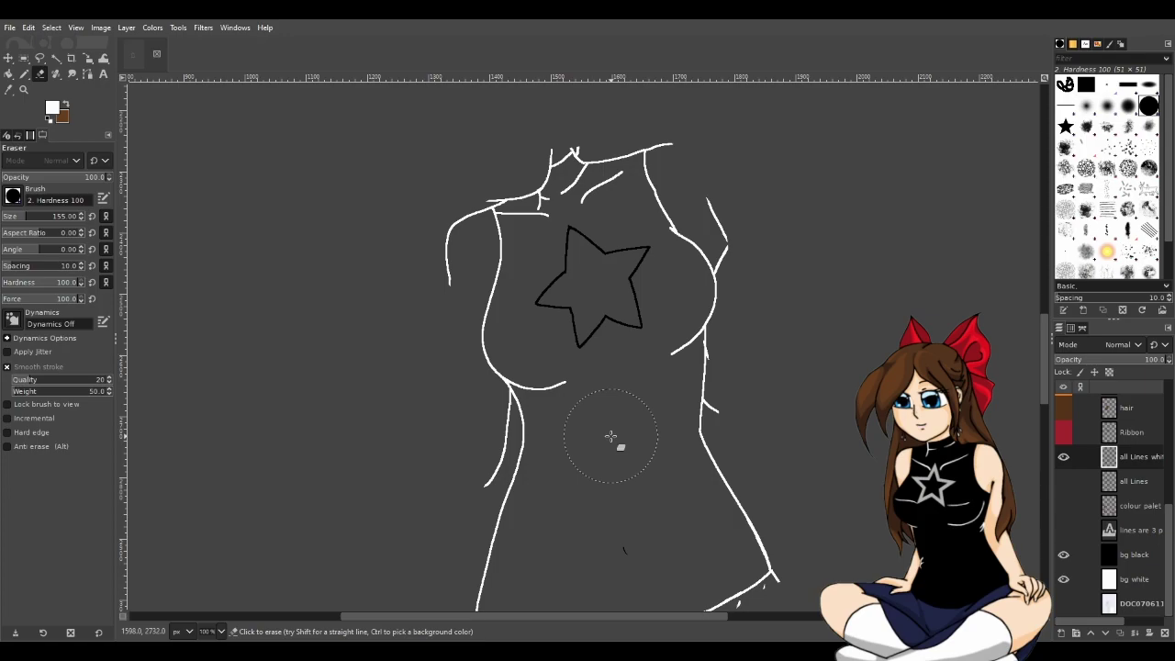
Erase the chest star, the remaining arm lines beside the torso and the overhanging shoulder lines on the all Lines white layer.
mouse_move(621, 303)
left_mouse_down()
mouse_move(590, 313)
mouse_move(602, 324)
mouse_move(592, 311)
mouse_move(625, 279)
mouse_move(586, 261)
left_mouse_up()
left_click_drag(457, 249, 450, 260)
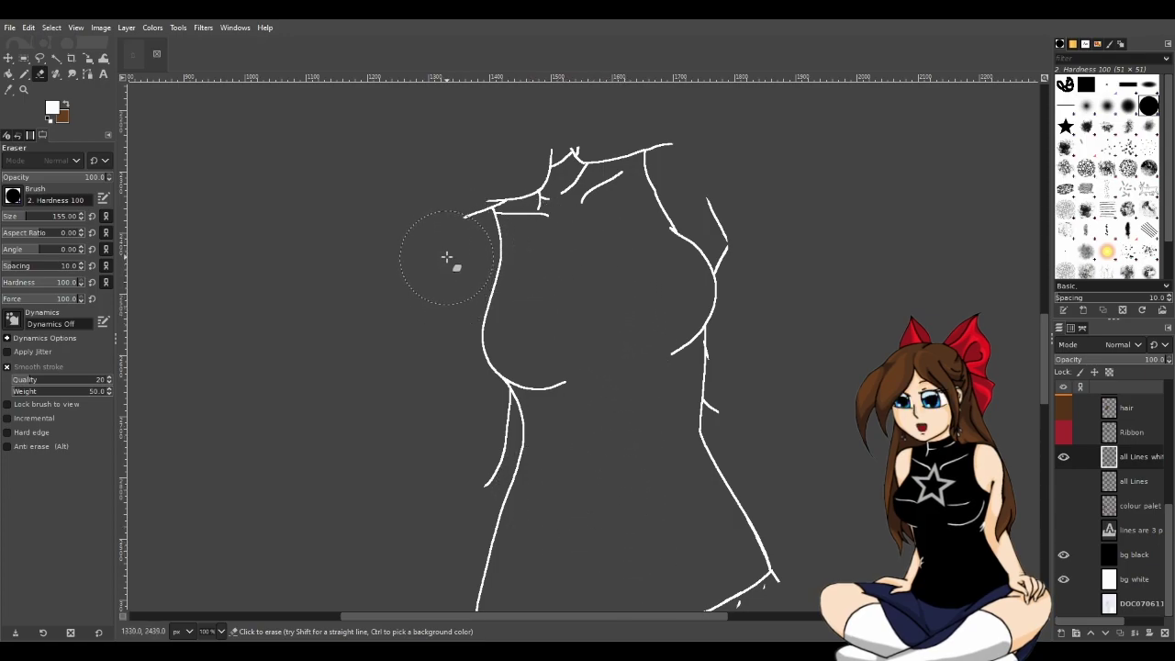
mouse_move(467, 472)
left_mouse_down()
mouse_move(473, 420)
mouse_move(524, 433)
left_mouse_up()
left_click_drag(753, 412, 751, 406)
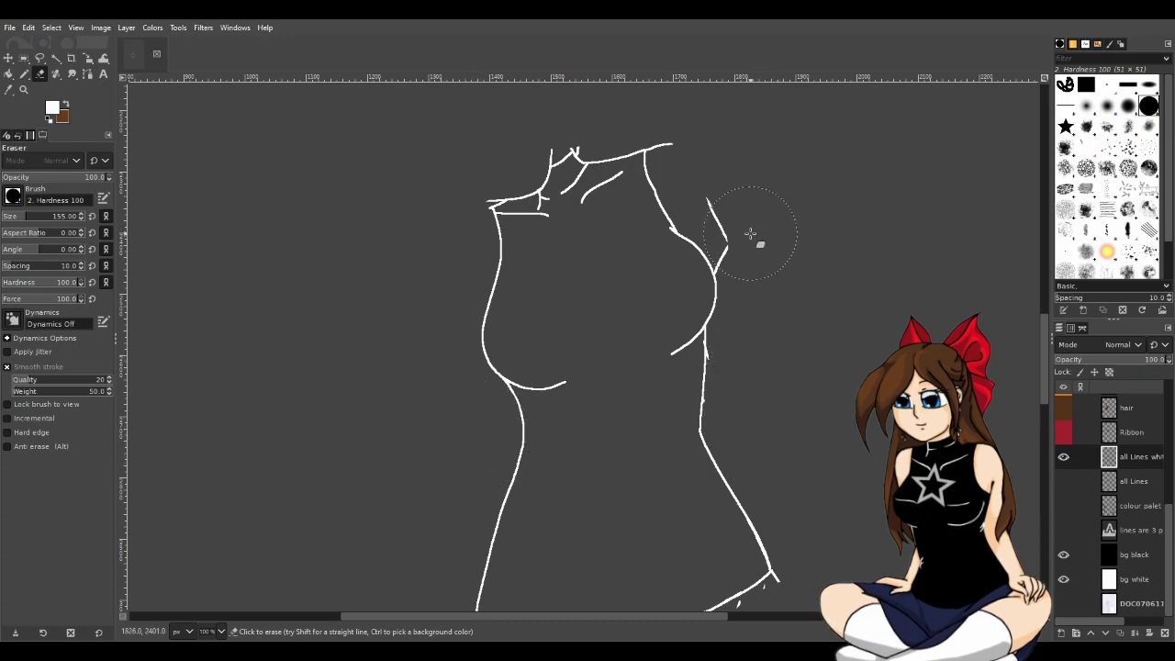
left_click_drag(695, 145, 691, 149)
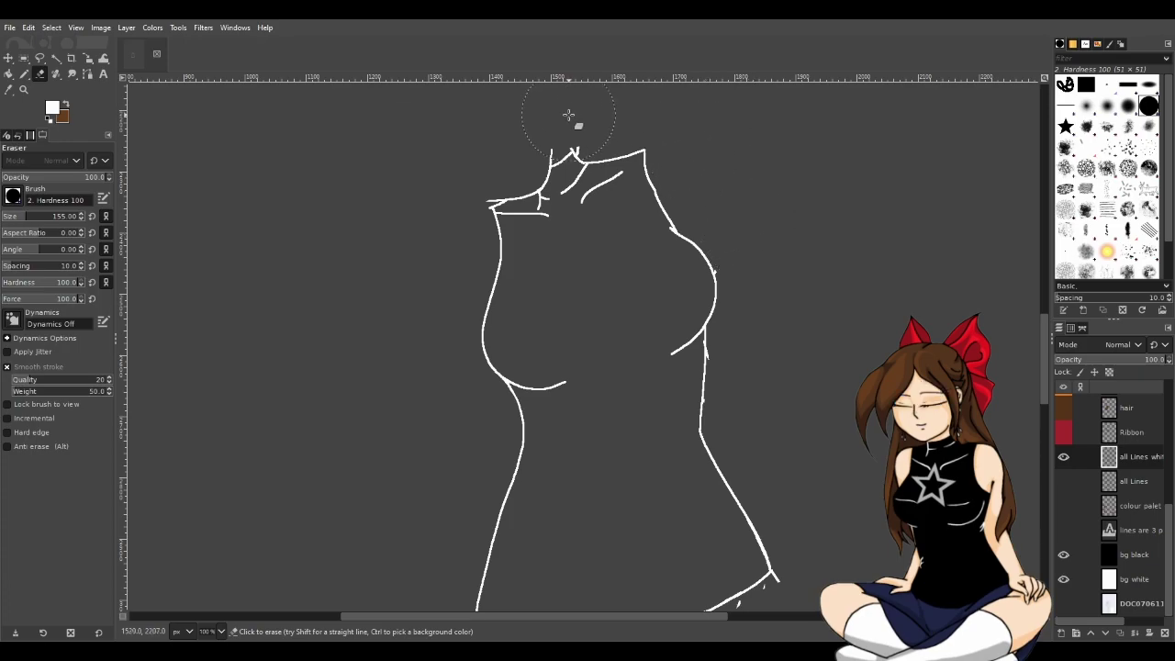
Erase the line stub that extends below the corner where the shirt's hem meets the side nearest the lowered hem edge.
scroll(661, 404, "down", 4)
scroll(761, 357, "up", 2)
scroll(790, 418, "down", 5)
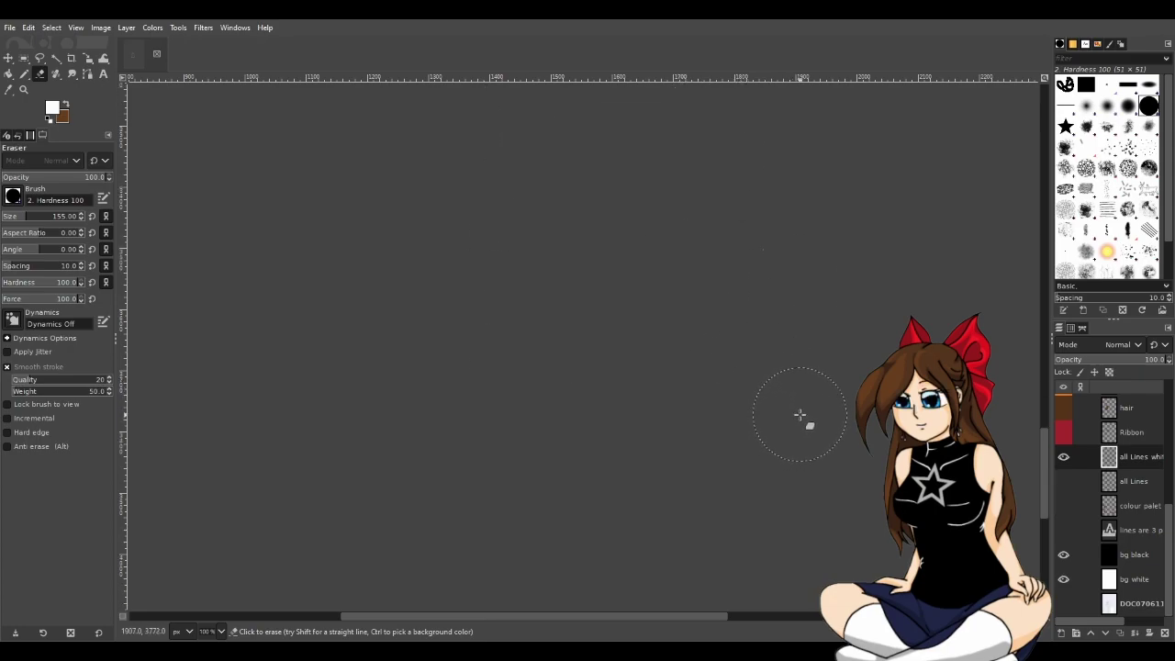
scroll(784, 320, "up", 5)
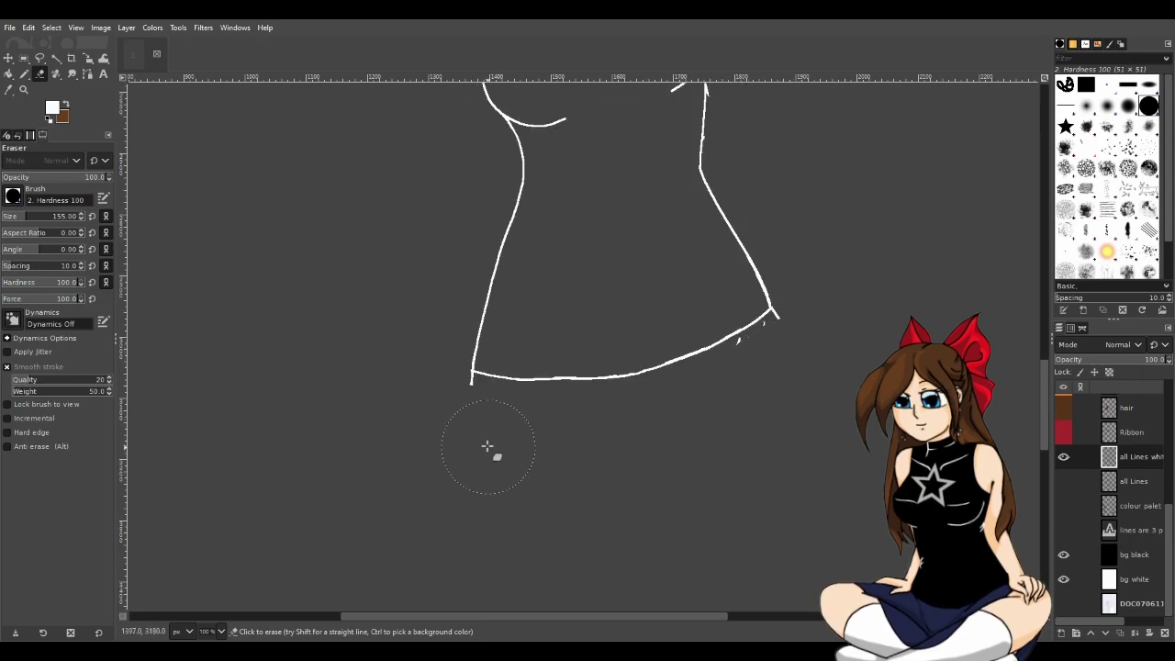
left_click(457, 417)
scroll(500, 457, "up", 2)
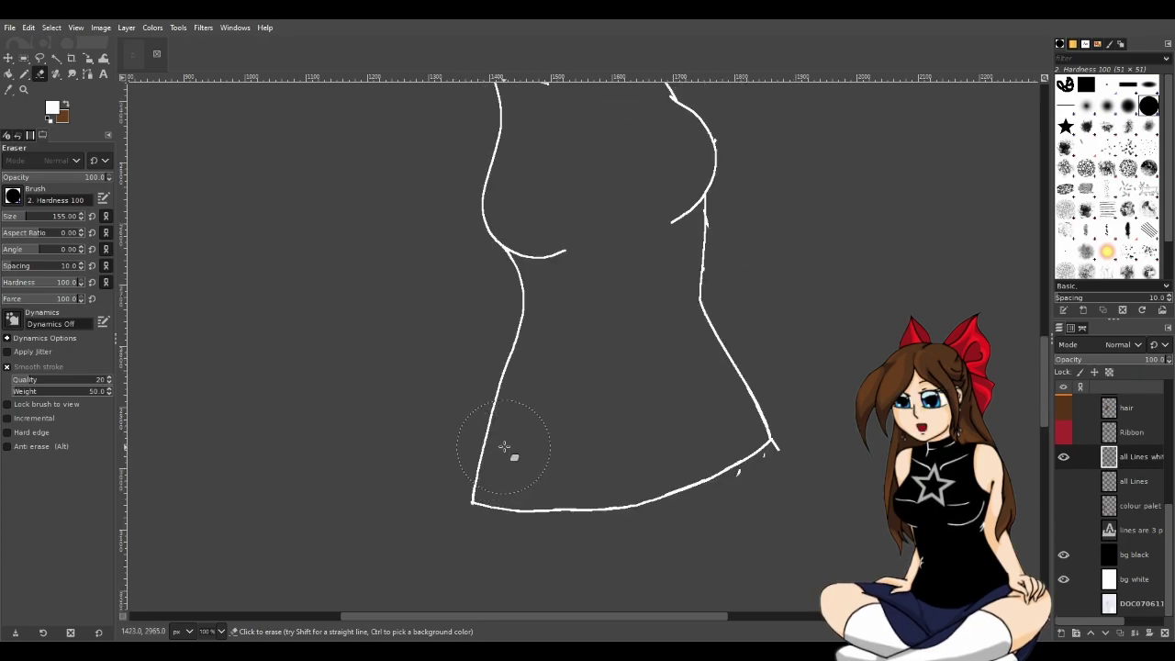
Reduce the eraser size to 41 and erase the stray marks and line end beyond the raised corner of the hem.
scroll(522, 503, "up", 3)
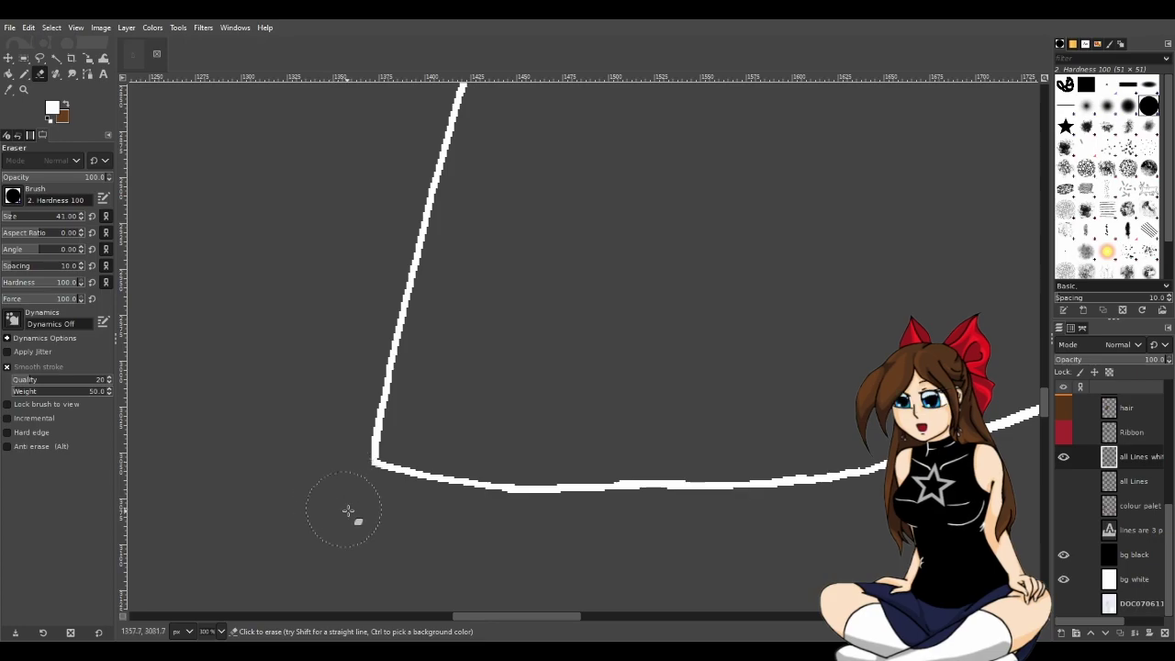
left_click_drag(510, 615, 632, 598)
left_click(419, 393)
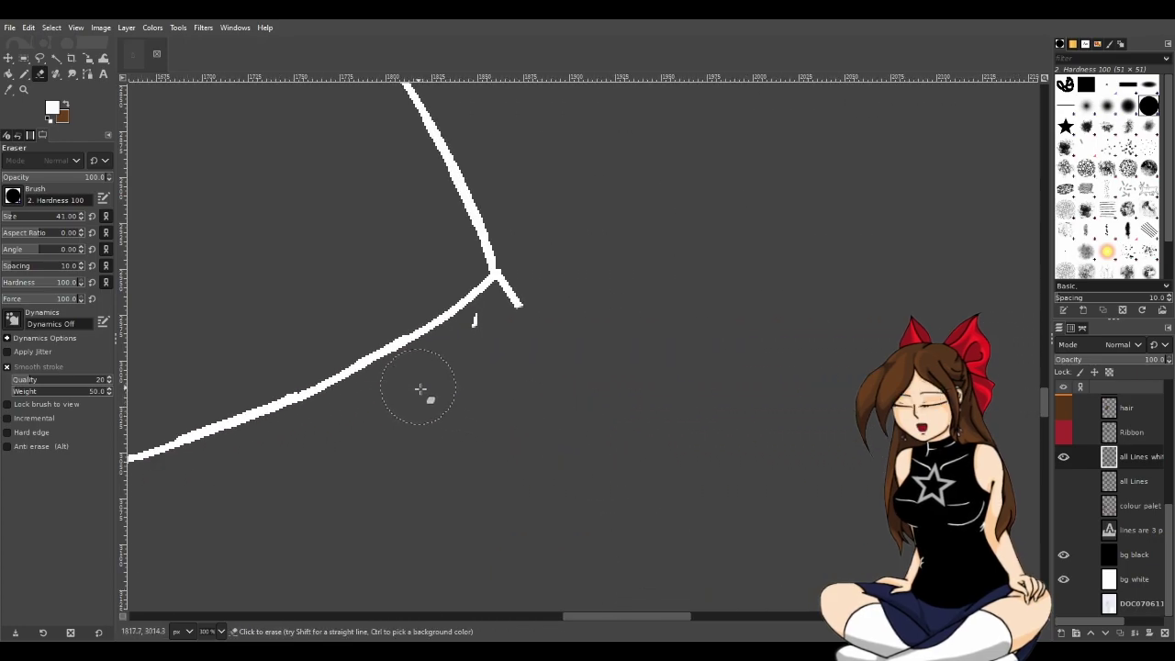
left_click_drag(532, 298, 538, 275)
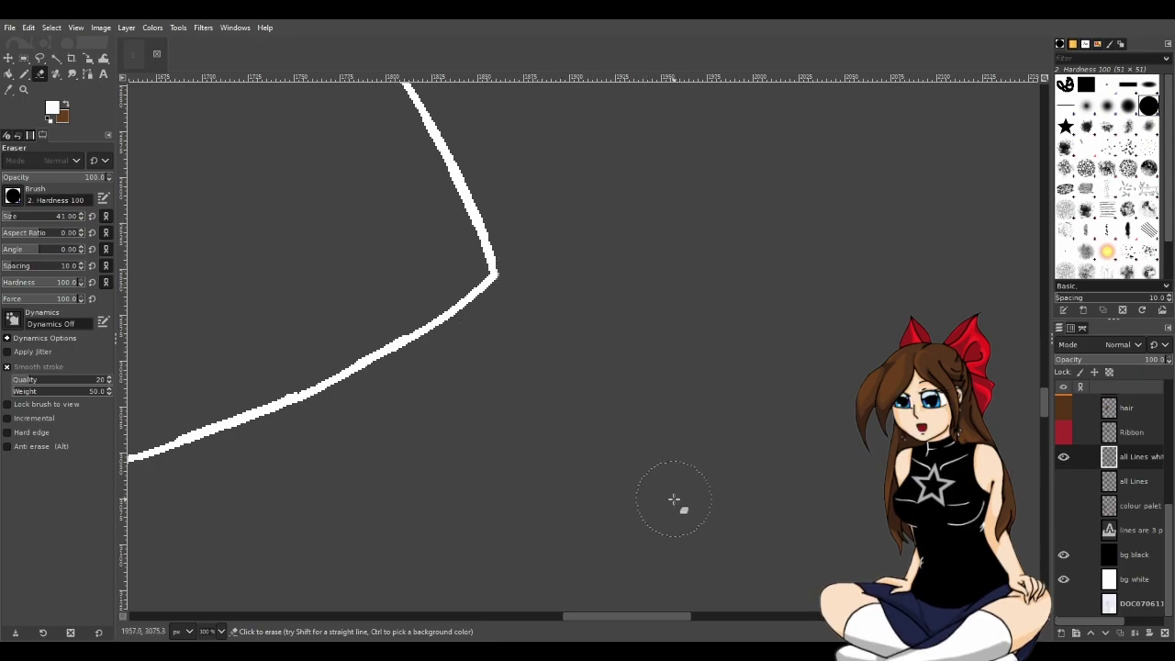
Erase the bump on the side line above the waist and the stray line end just below the bust.
scroll(367, 354, "up", 6)
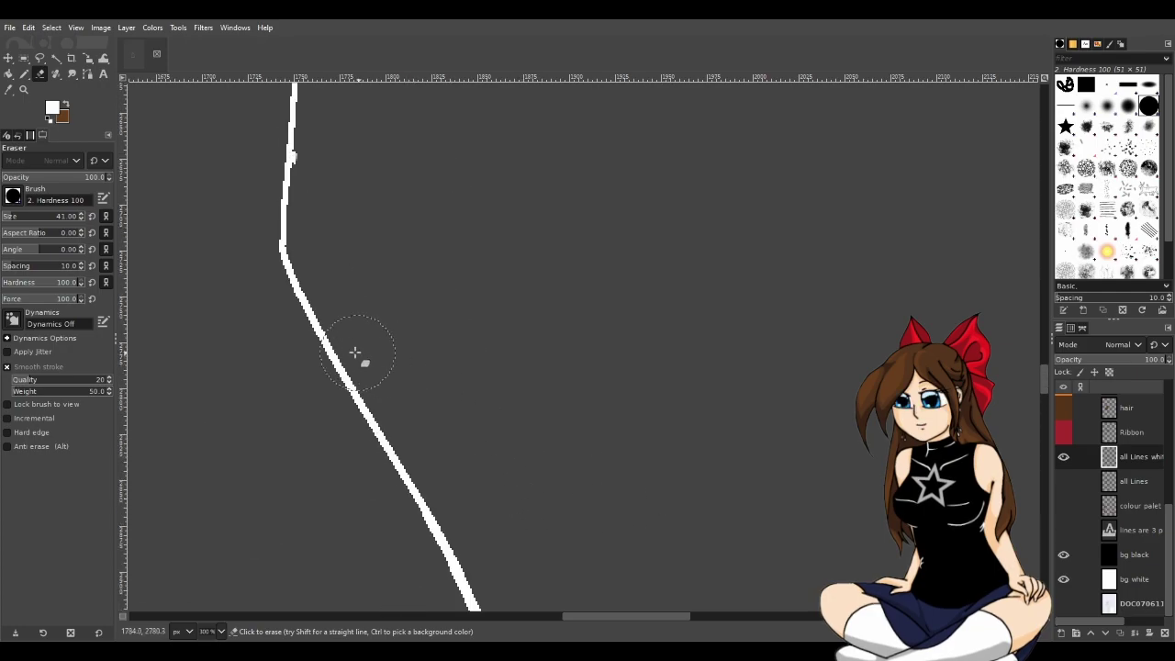
left_click(330, 421)
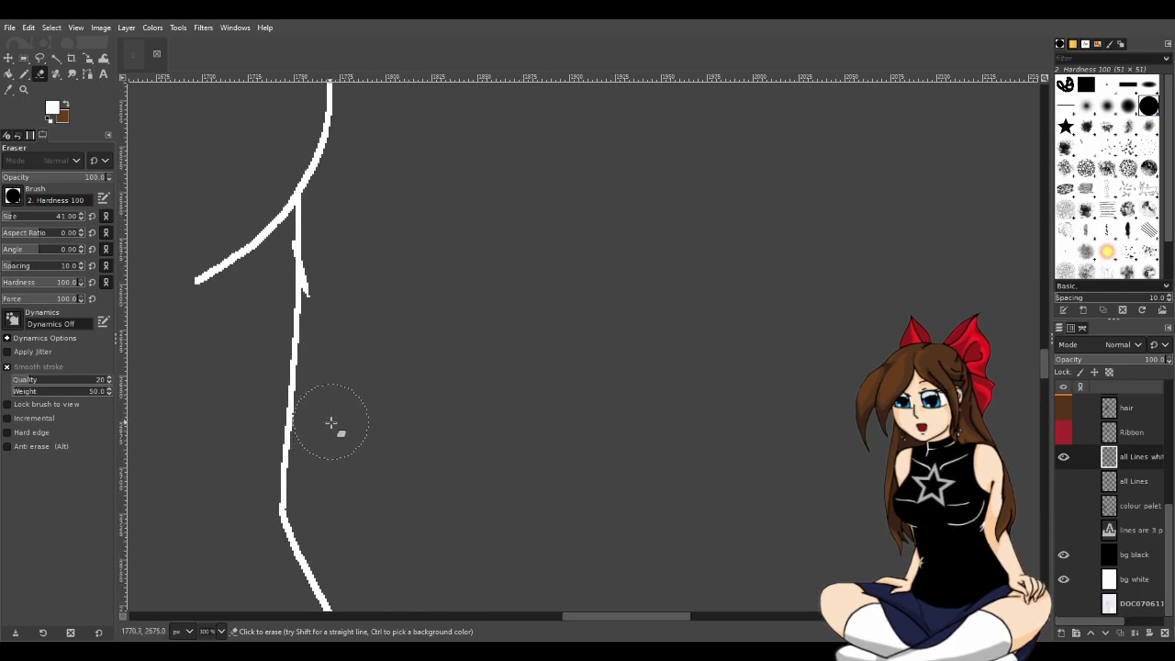
left_click(340, 285)
scroll(369, 312, "up", 3)
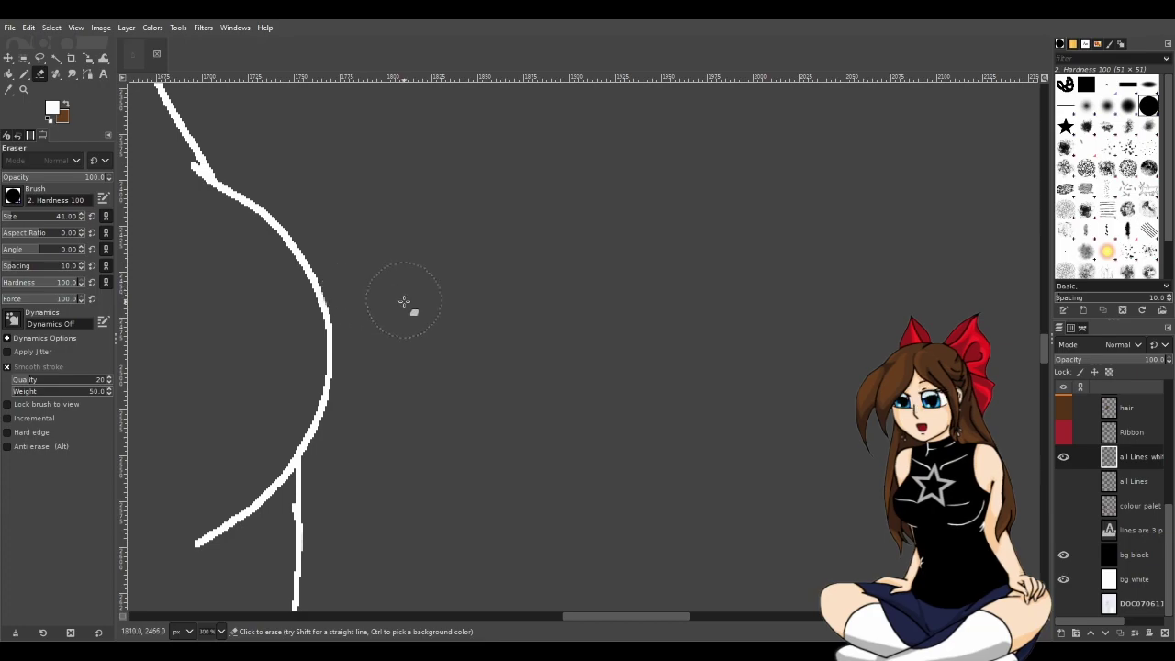
Erase the leftover line ends around the neckline and the shoulder corner, reducing the eraser size to 14.
scroll(265, 344, "up", 3)
left_click_drag(665, 623, 563, 615)
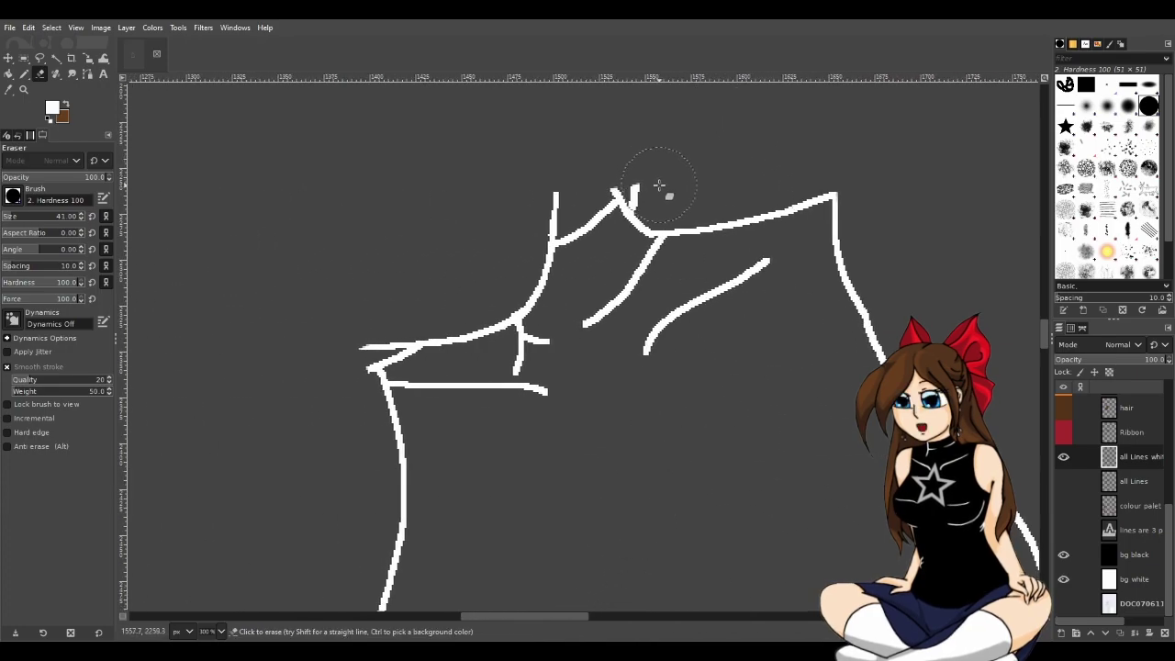
left_click(537, 205)
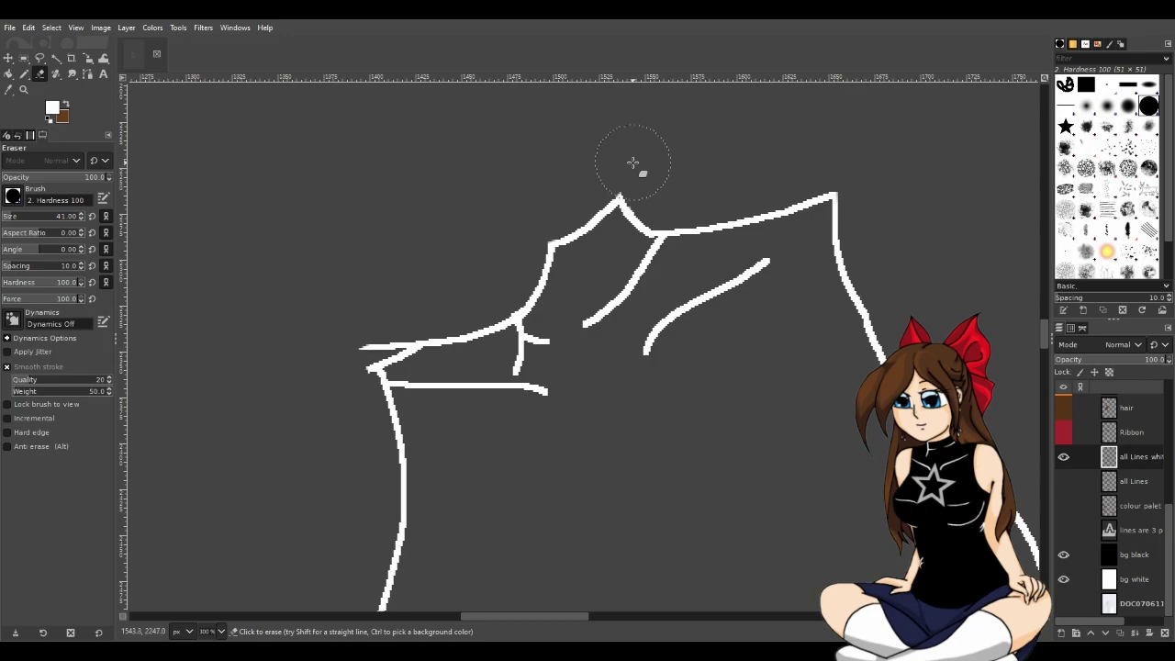
left_click_drag(389, 320, 358, 331)
scroll(484, 418, "down", 3)
scroll(485, 418, "down", 20)
scroll(493, 412, "down", 10)
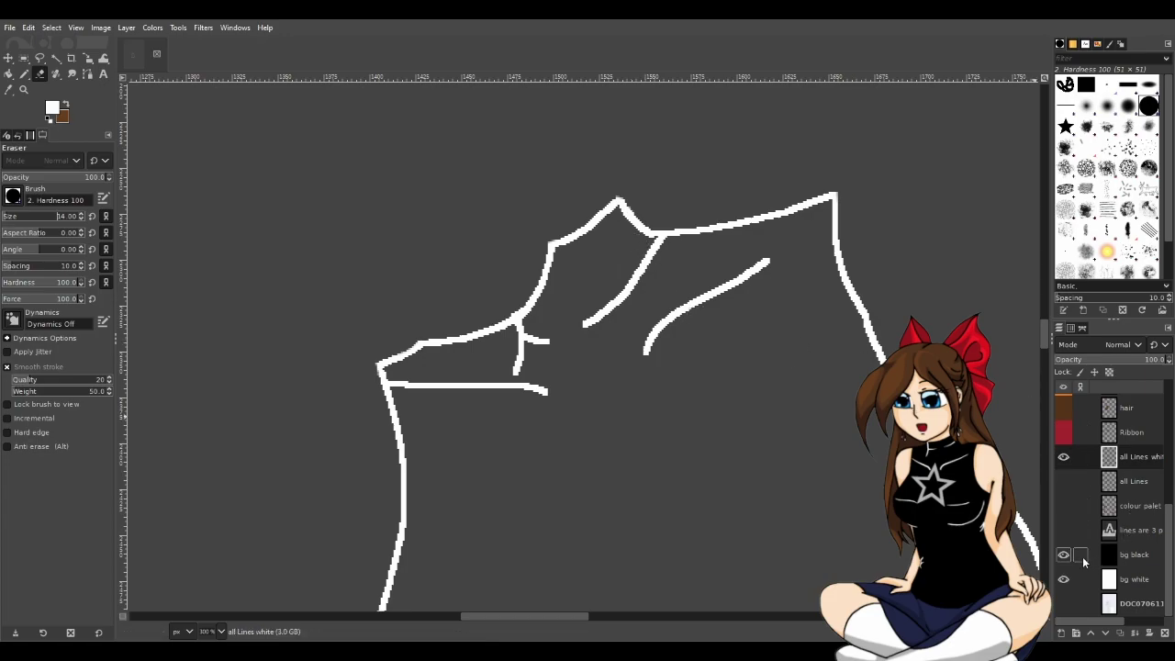
Show the shirt Bk layer and move the all Lines white layer directly above it.
scroll(1111, 542, "up", 4)
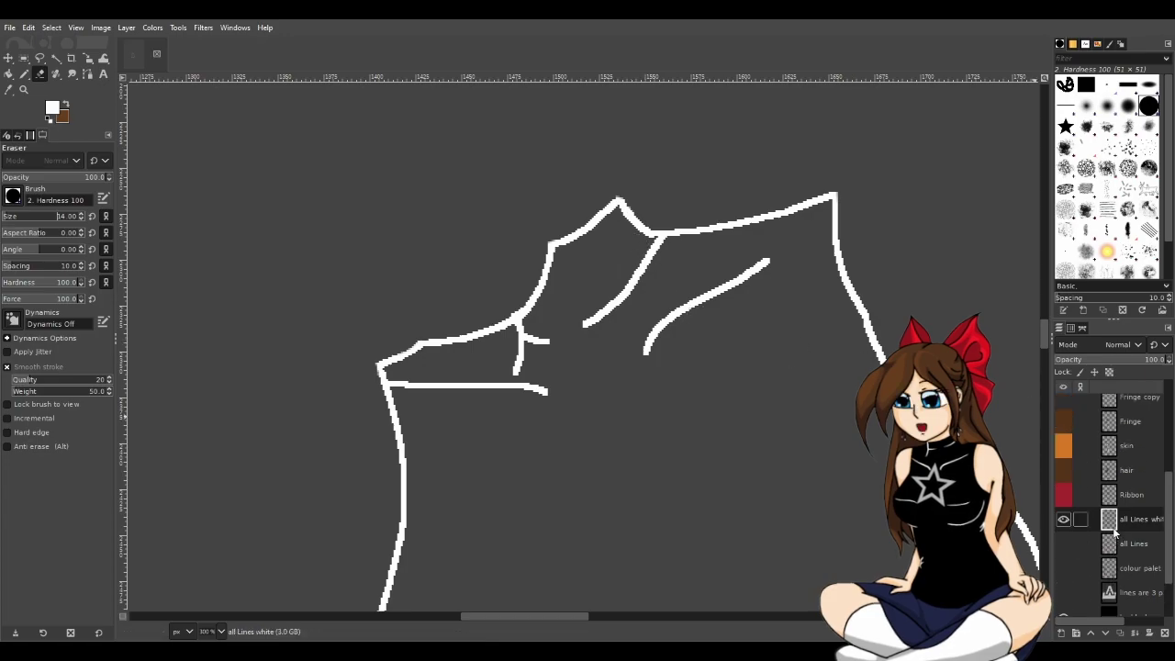
scroll(1109, 521, "up", 5)
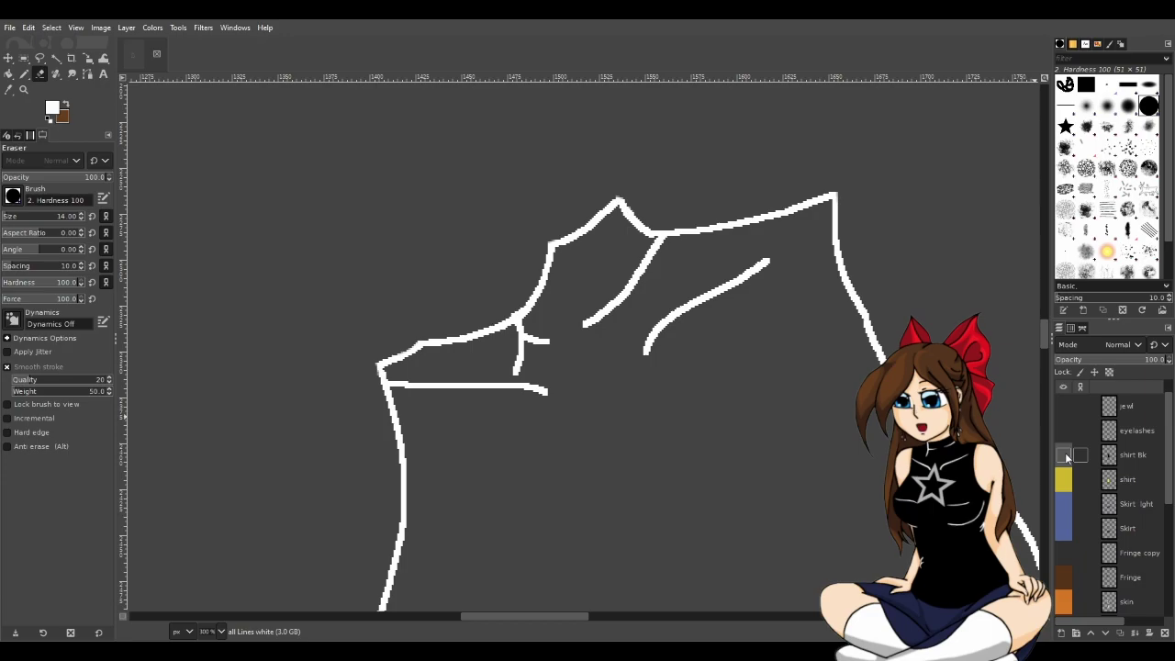
left_click(1066, 457)
scroll(1120, 514, "down", 5)
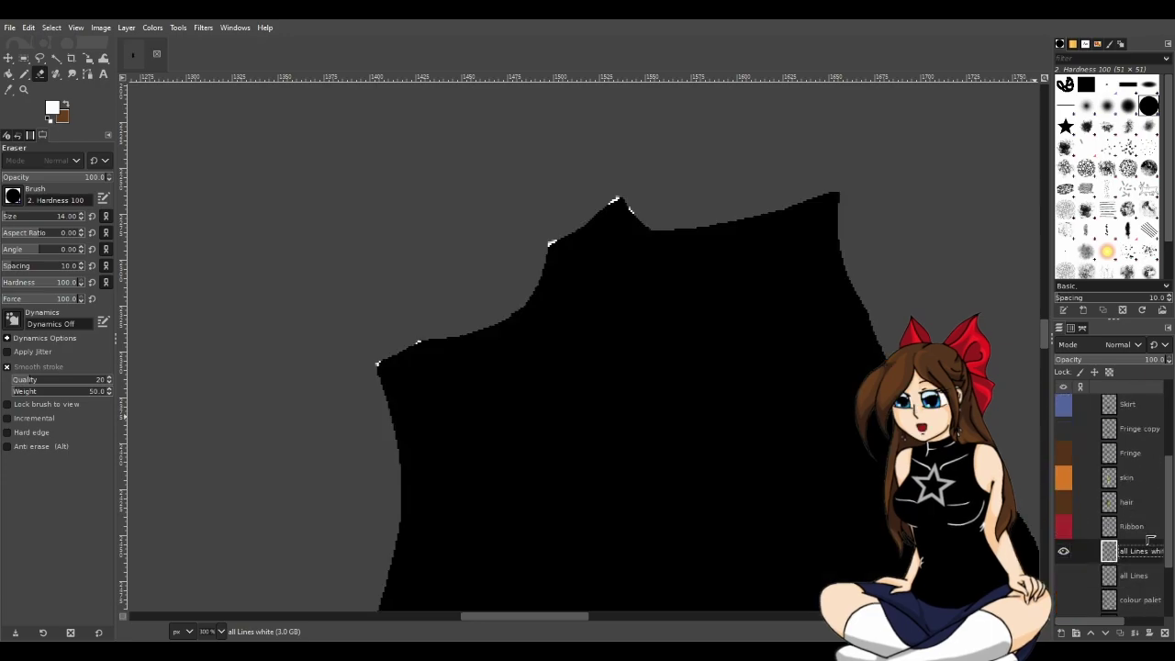
mouse_move(1132, 407)
left_mouse_down()
mouse_move(1144, 595)
mouse_move(1144, 526)
left_mouse_up()
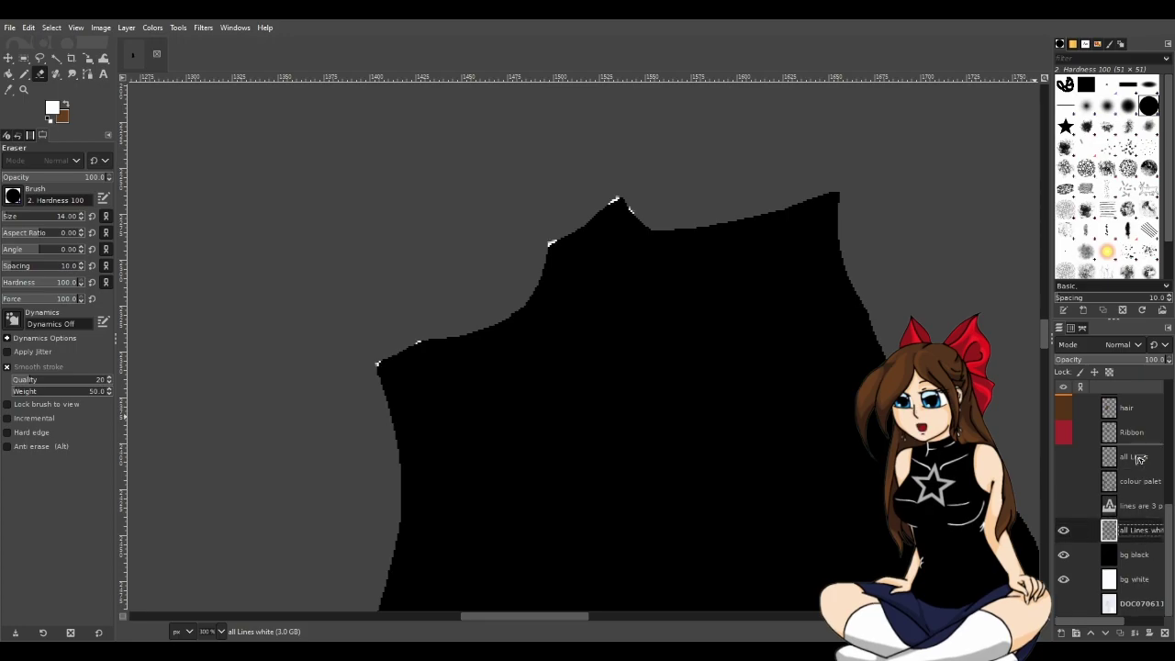
key("ctrl+z")
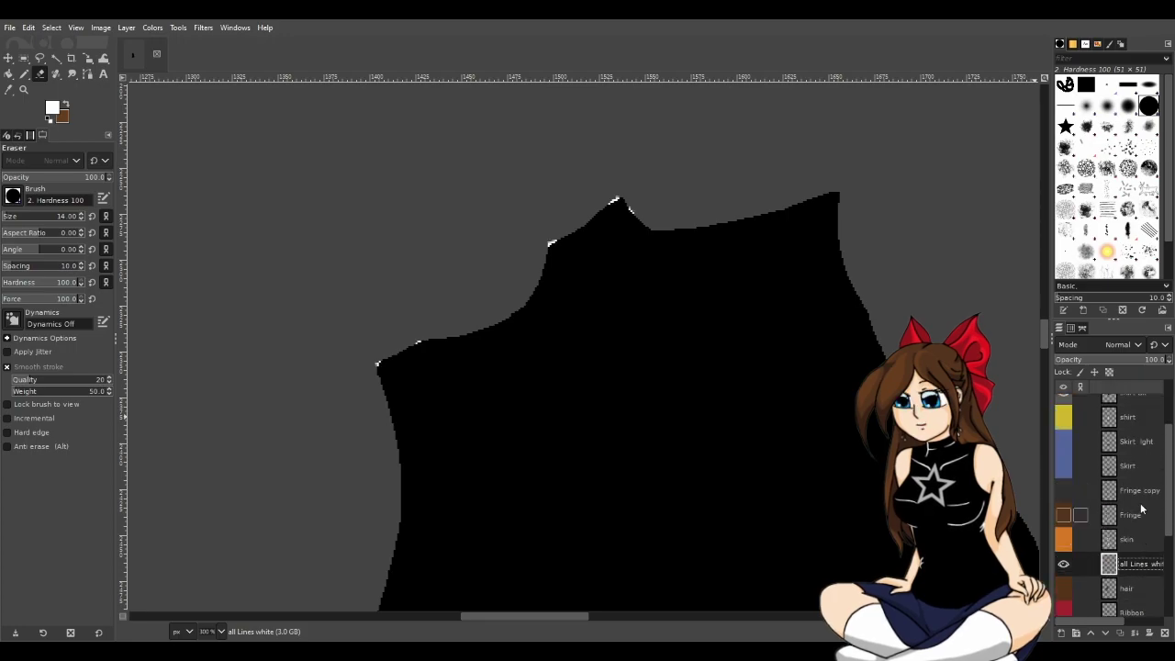
left_click_drag(1144, 562, 1142, 496)
left_click_drag(1138, 447, 1142, 447)
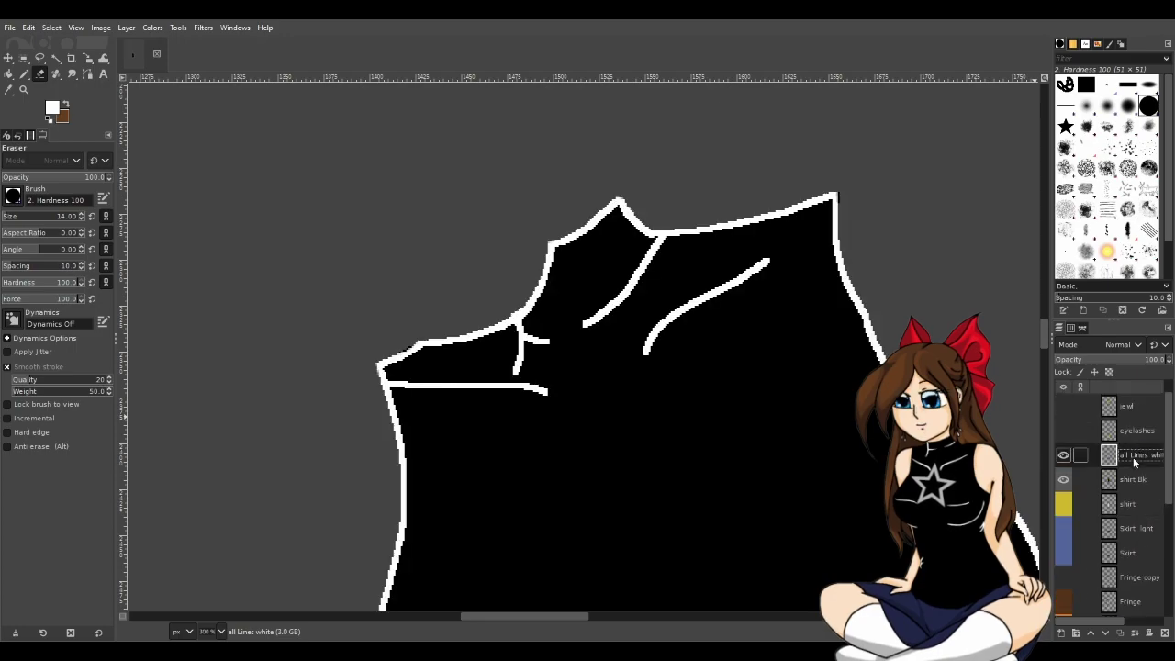
On the shirt Bk layer, erase the black that spills outside the white outline along the hem.
scroll(799, 435, "down", 1)
scroll(807, 431, "down", 3)
scroll(813, 435, "down", 6)
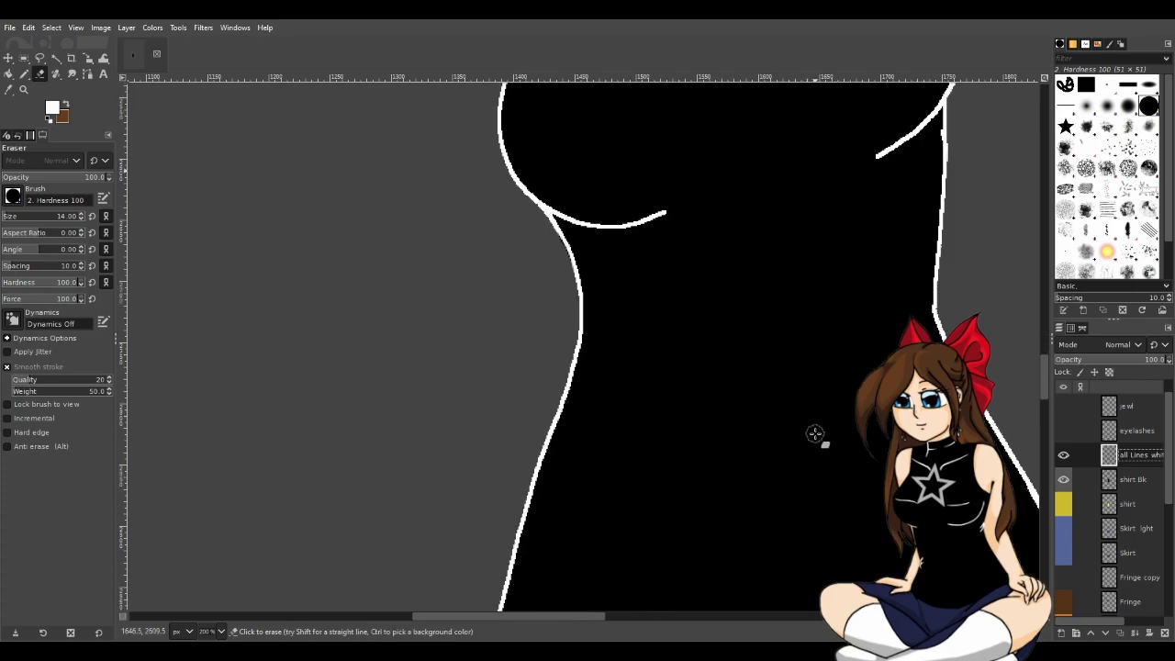
scroll(847, 480, "down", 2)
scroll(1129, 514, "down", 5)
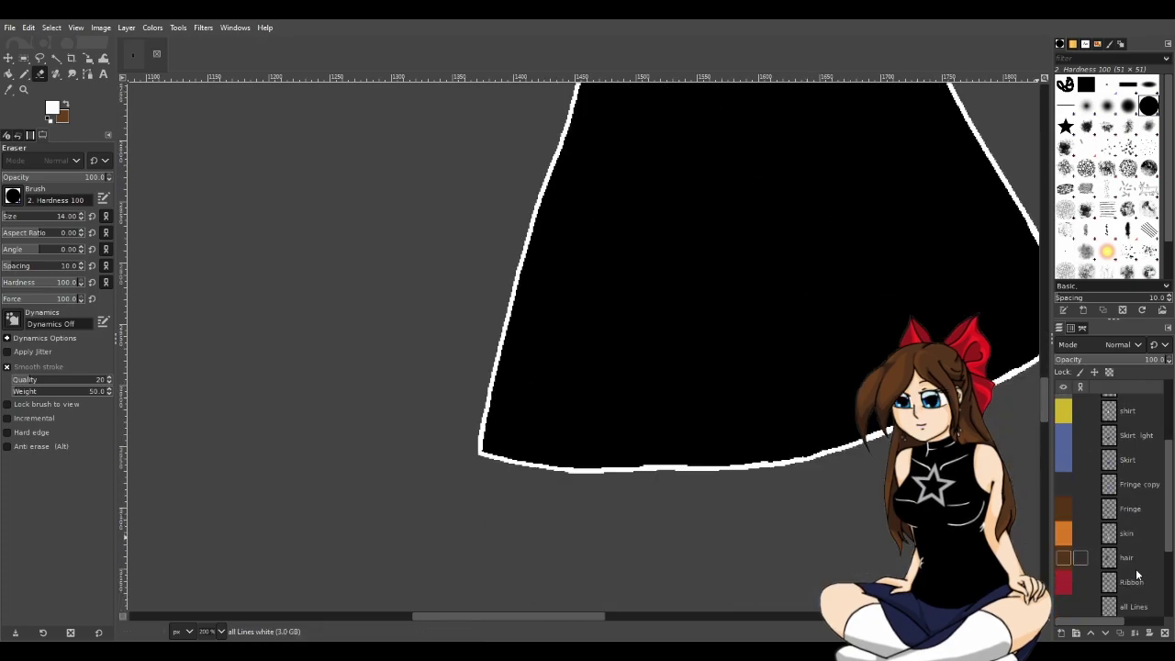
left_click(1142, 555)
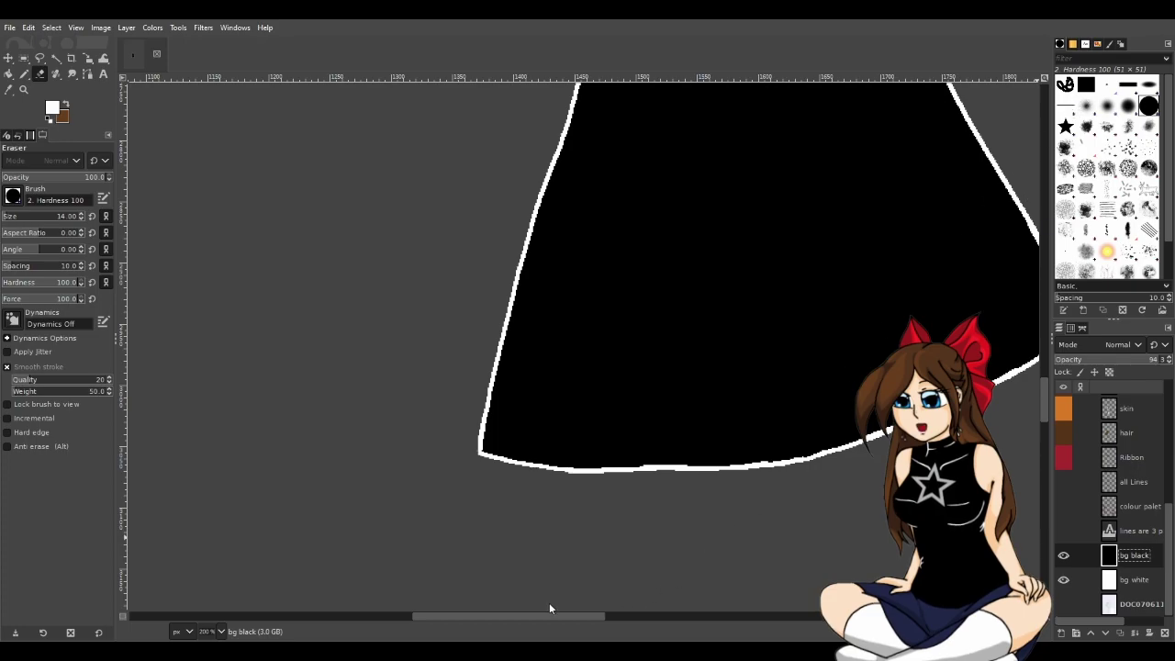
scroll(1139, 505, "up", 4)
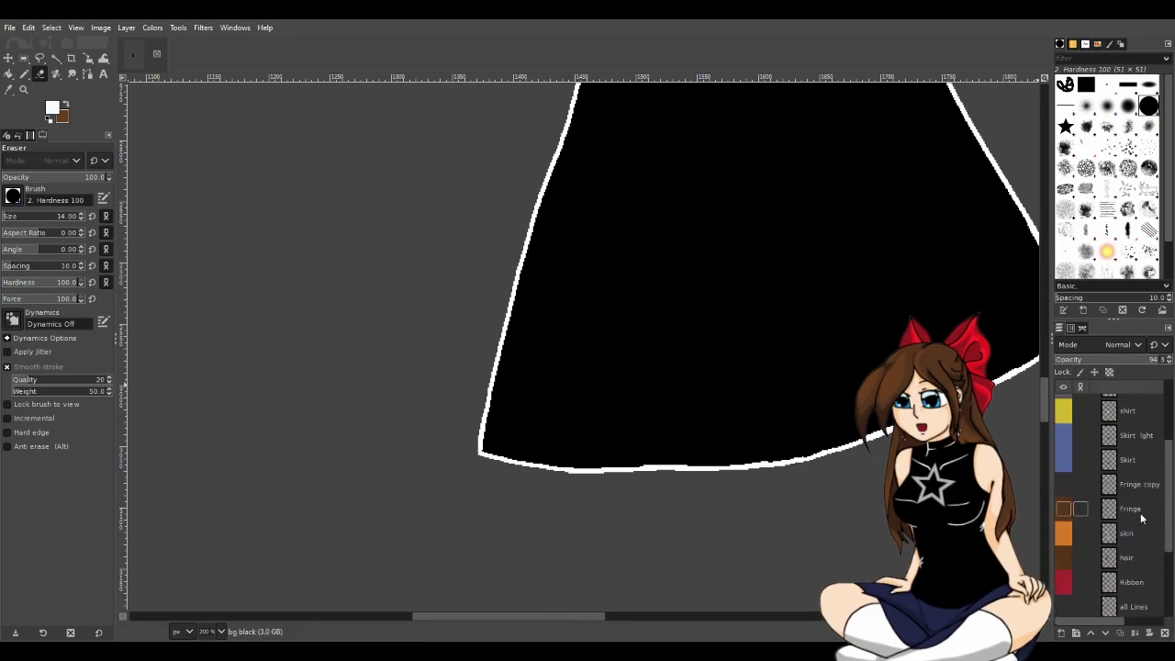
left_click(1134, 448)
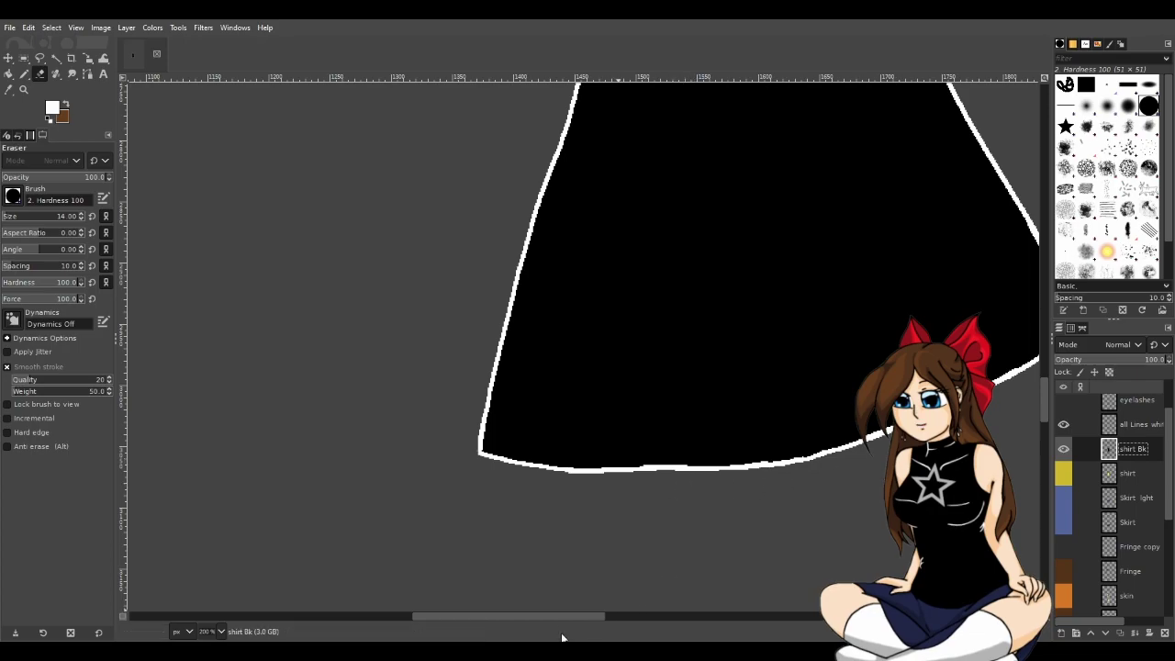
left_click_drag(558, 616, 562, 617)
scroll(603, 593, "up", 2)
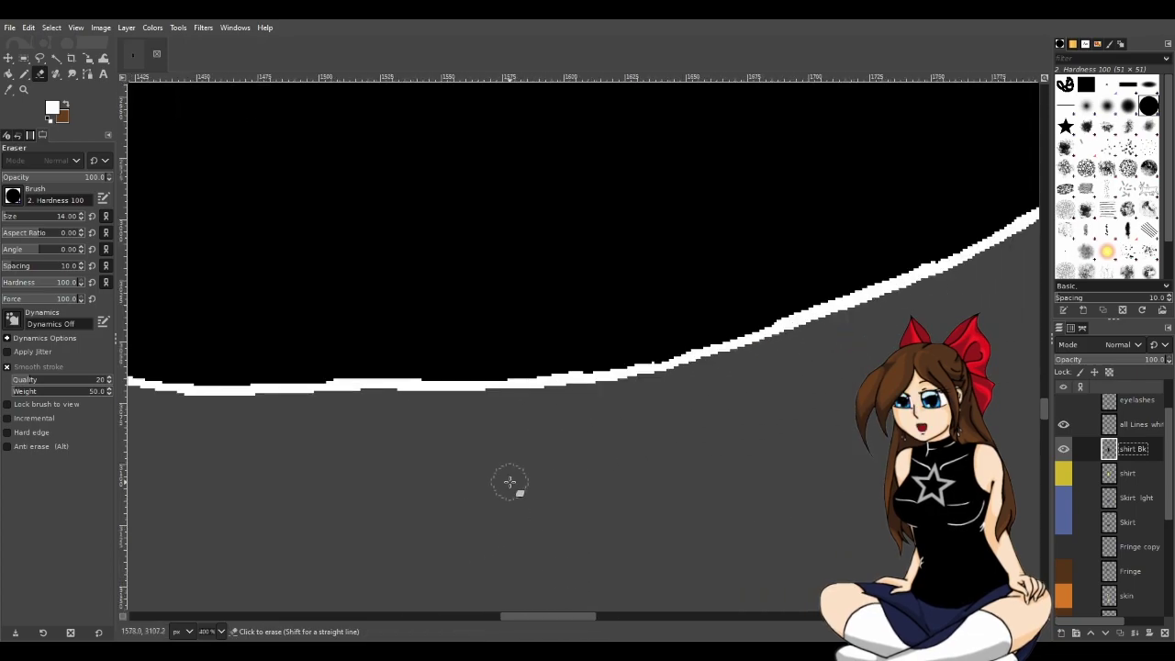
left_click_drag(560, 614, 600, 613)
scroll(676, 464, "up", 6)
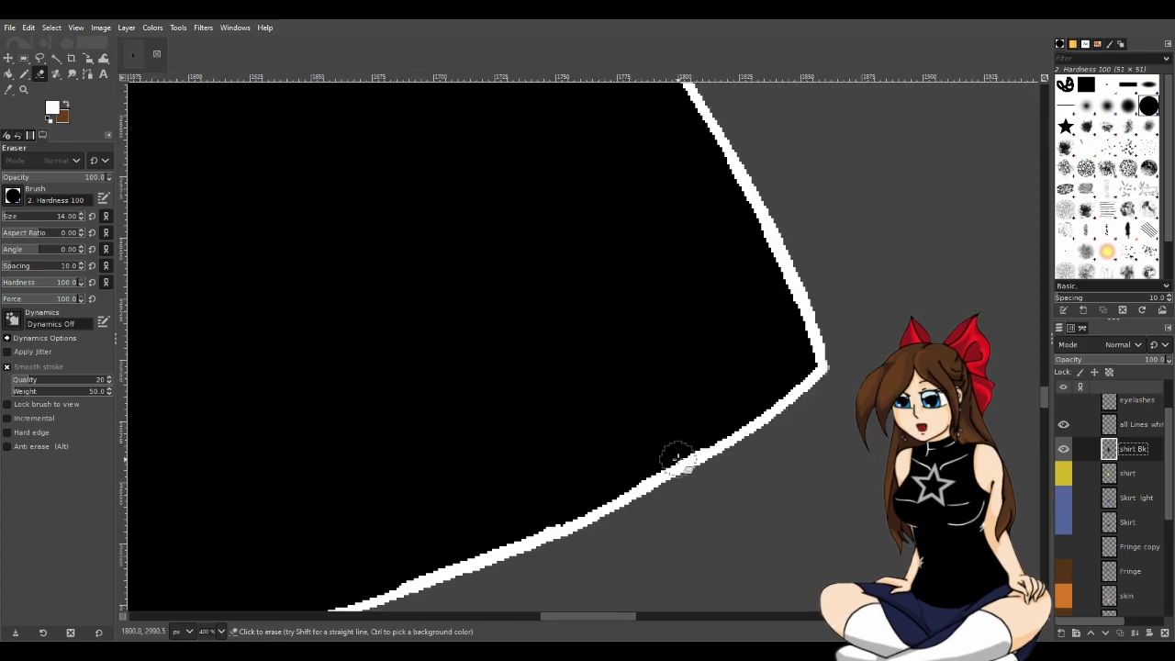
Erase the black spilling past the white outline beside the bust and around the shoulders and neckline on the shirt Bk layer.
scroll(676, 463, "up", 10)
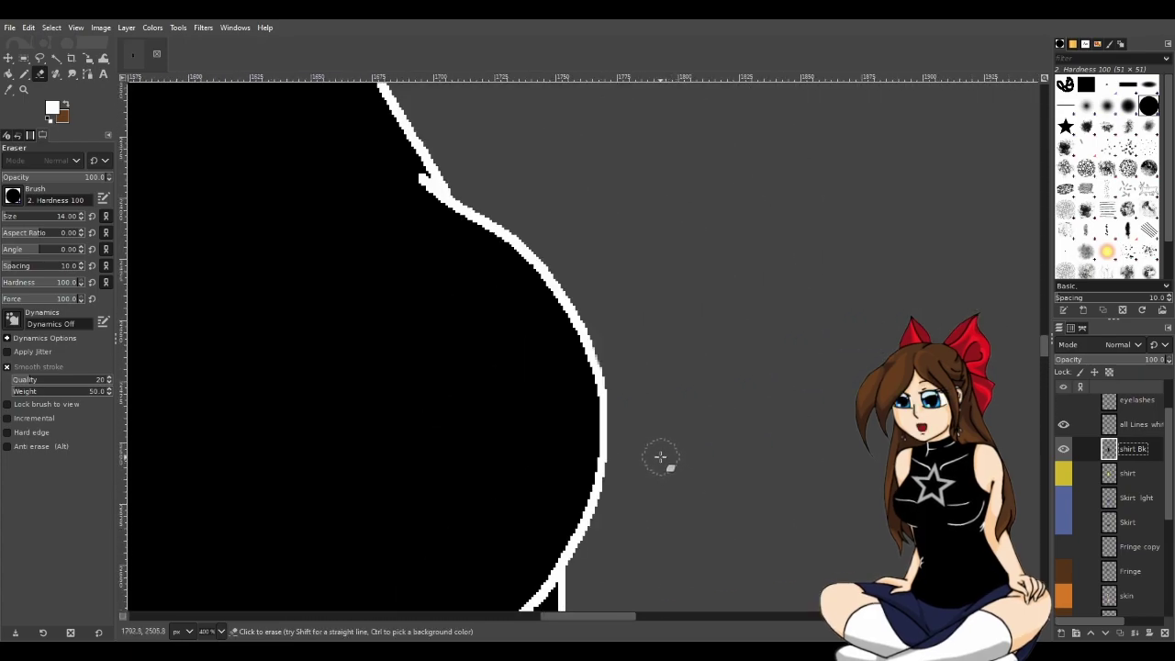
scroll(644, 448, "up", 3)
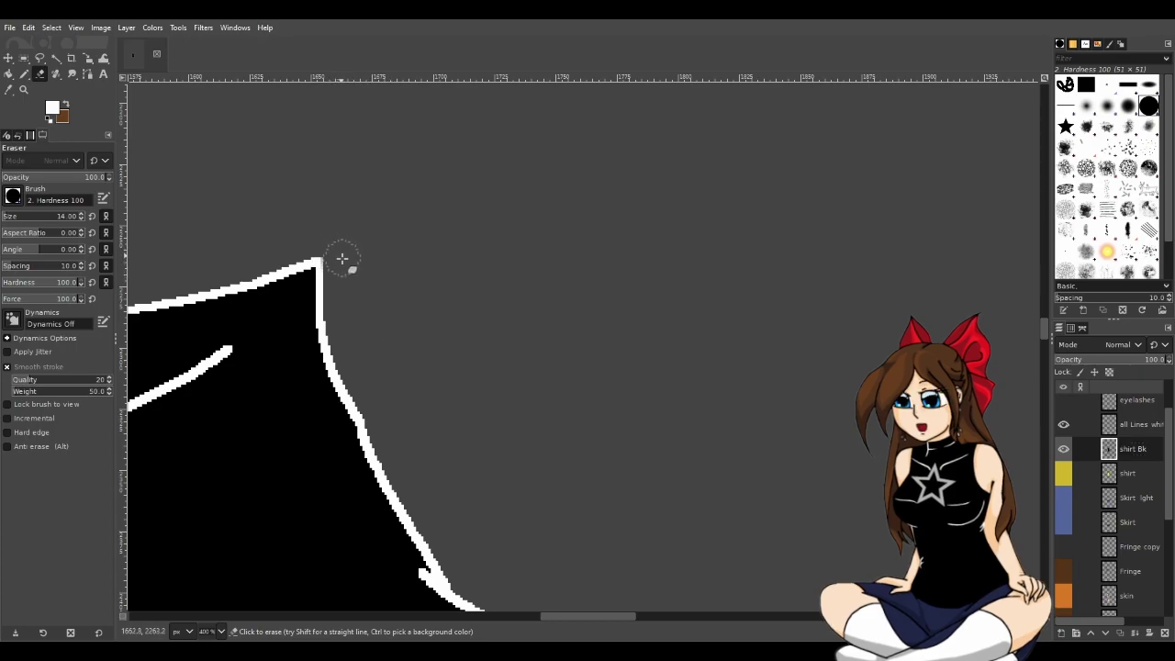
left_click_drag(606, 617, 537, 617)
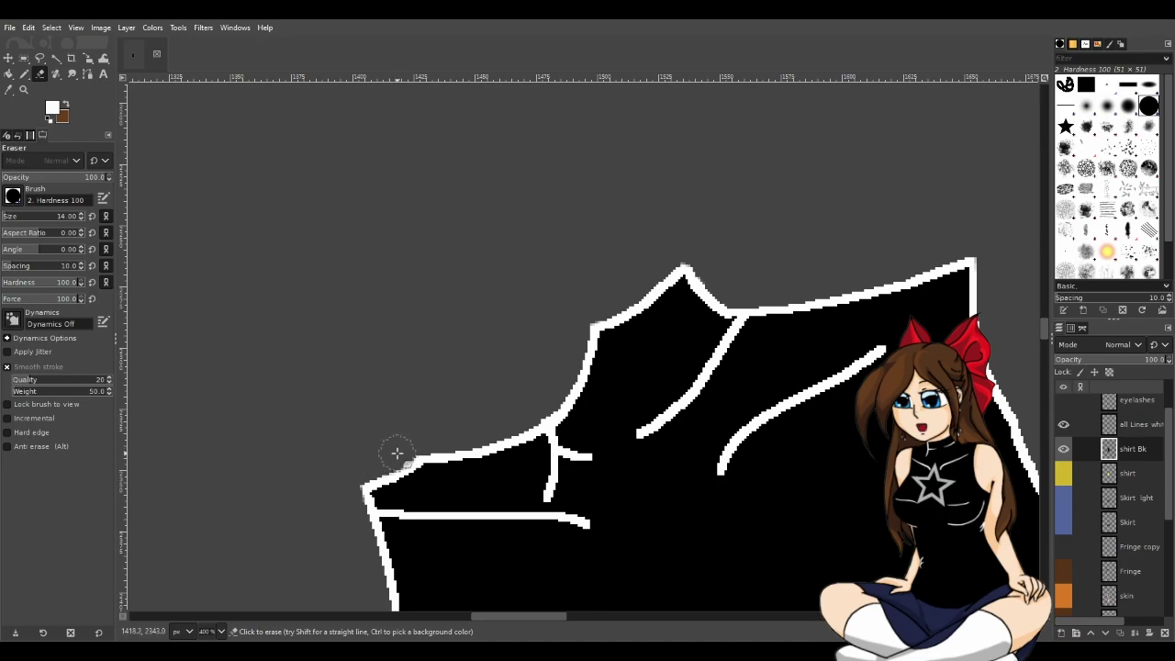
Erase the black sliver outside the white outline between the bust and the waist, and check the side down to the hem.
scroll(457, 556, "down", 10)
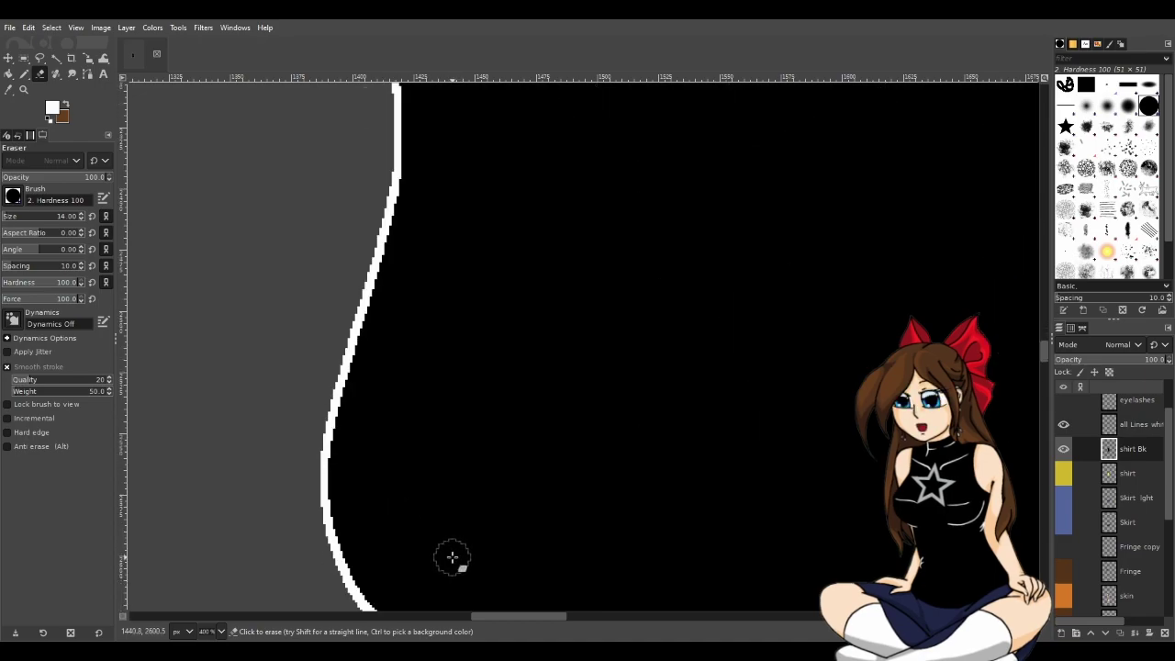
scroll(451, 554, "down", 4)
scroll(450, 550, "up", 2)
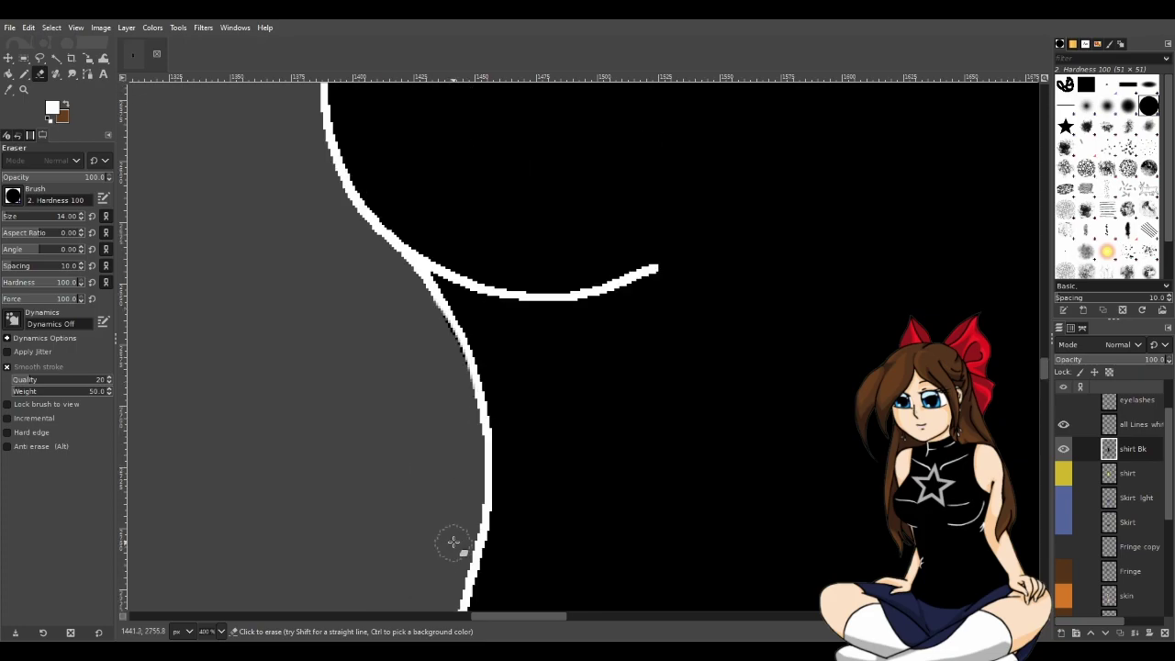
left_click_drag(449, 365, 439, 327)
scroll(441, 385, "down", 10)
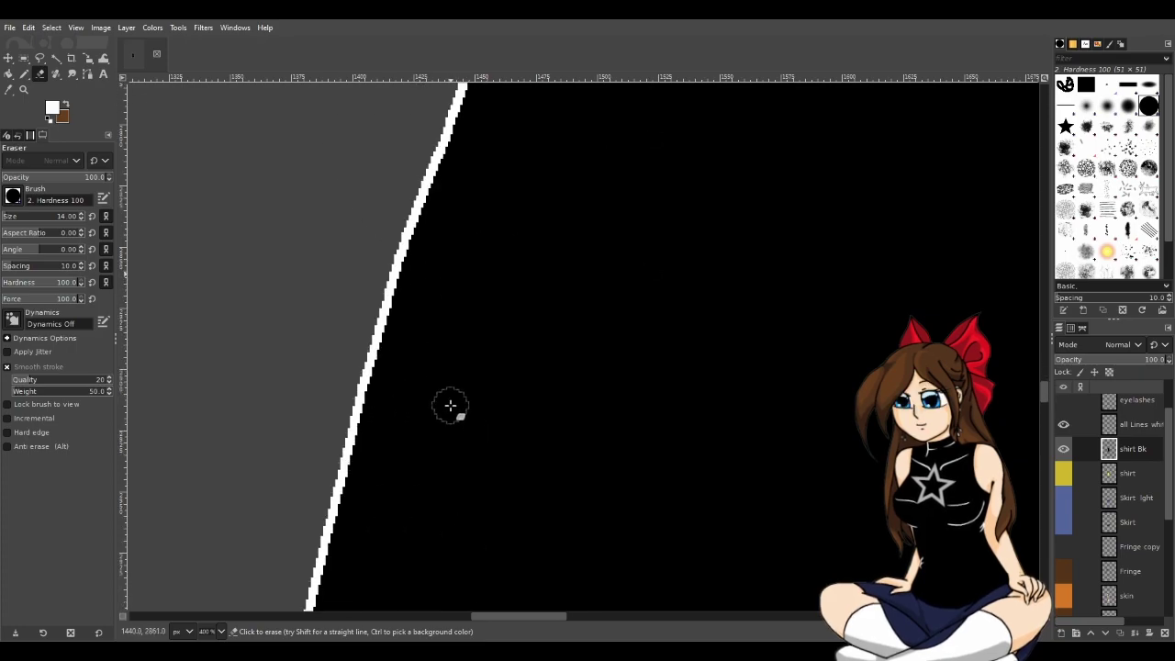
scroll(380, 411, "down", 6)
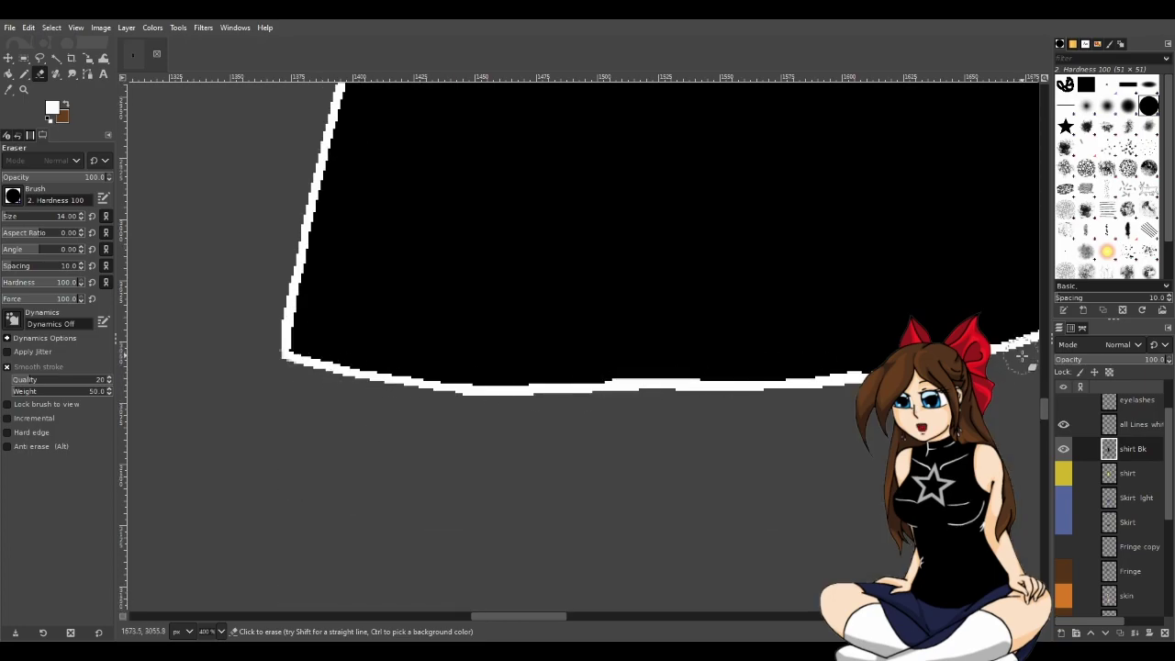
Inspect the white outline along the shirt's hem, hip and waist for leftover black spill, ending on the whole shirt.
left_click_drag(544, 616, 622, 614)
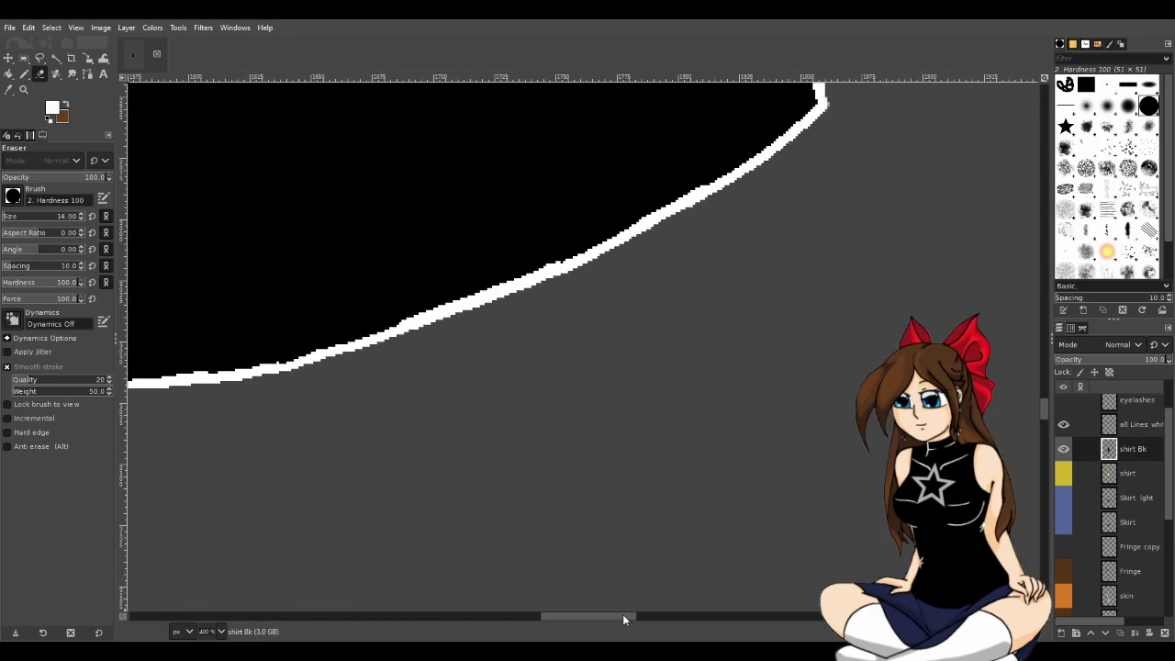
scroll(666, 276, "up", 5)
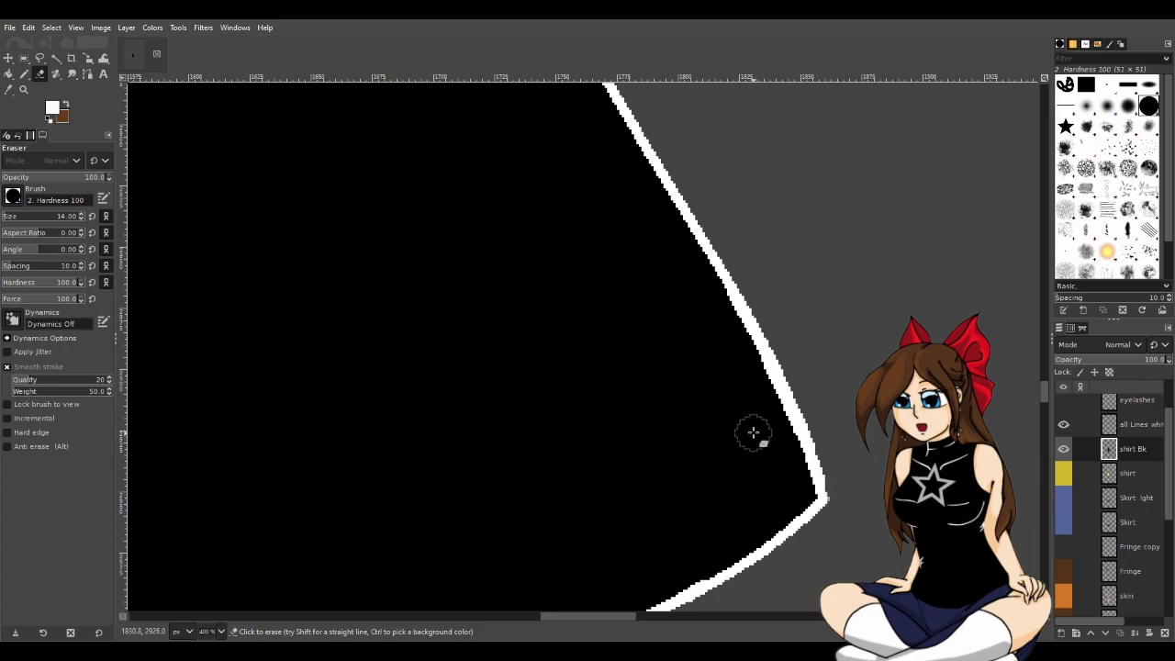
scroll(744, 450, "up", 8)
scroll(591, 315, "up", 5)
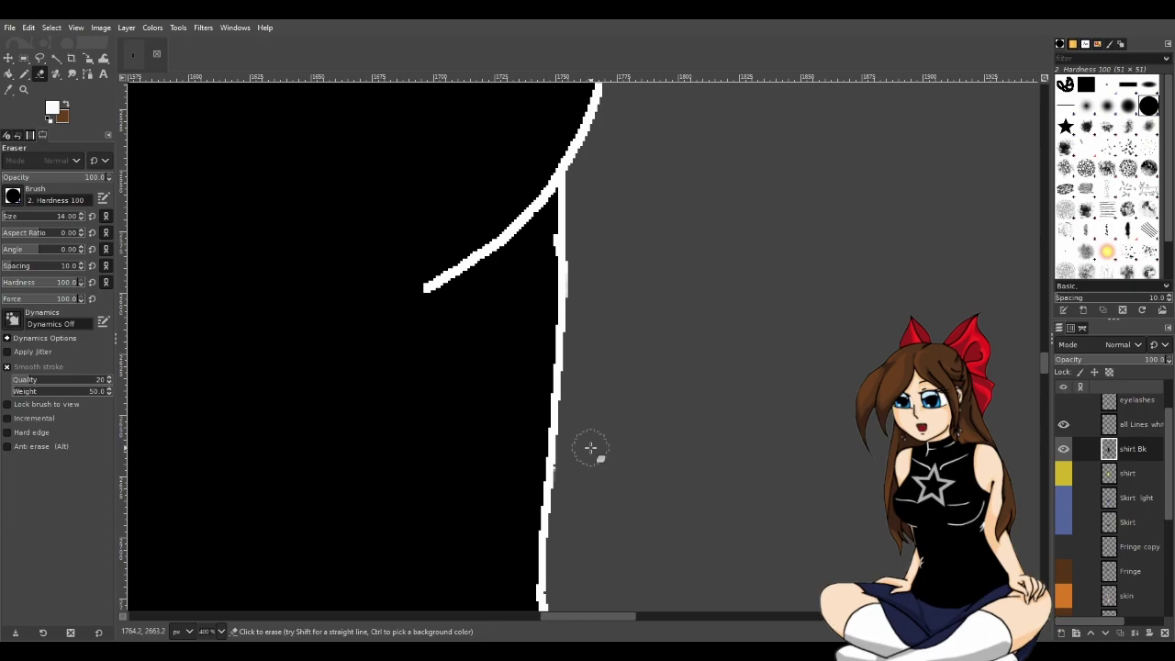
scroll(590, 448, "down", 5)
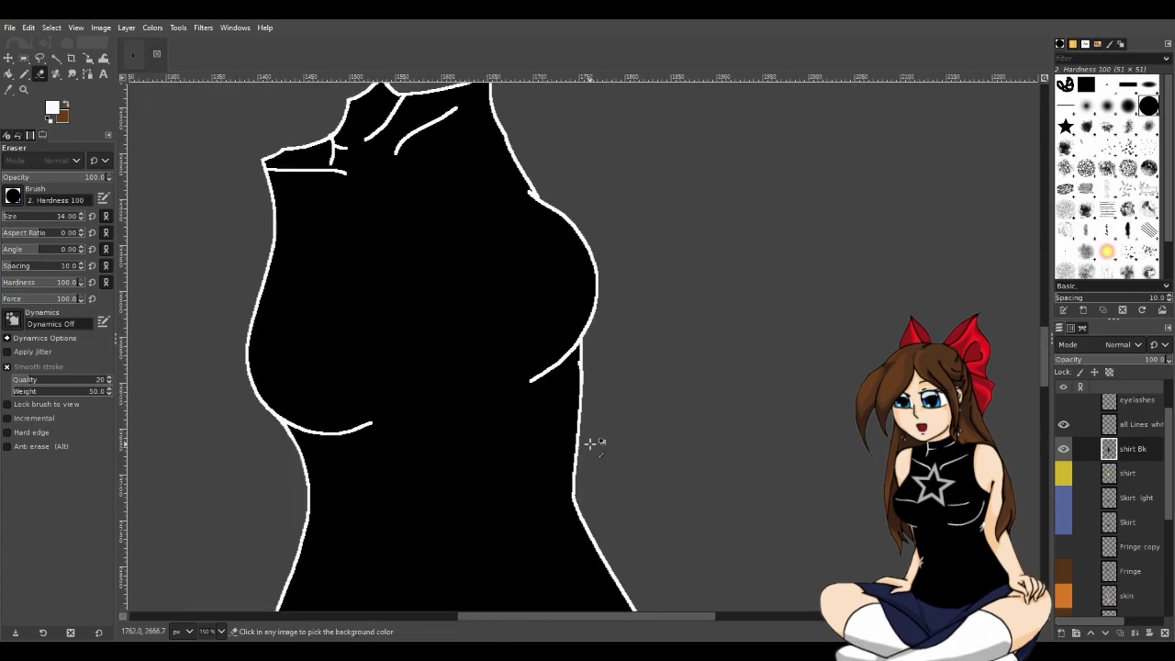
scroll(728, 490, "down", 3)
scroll(726, 485, "down", 1)
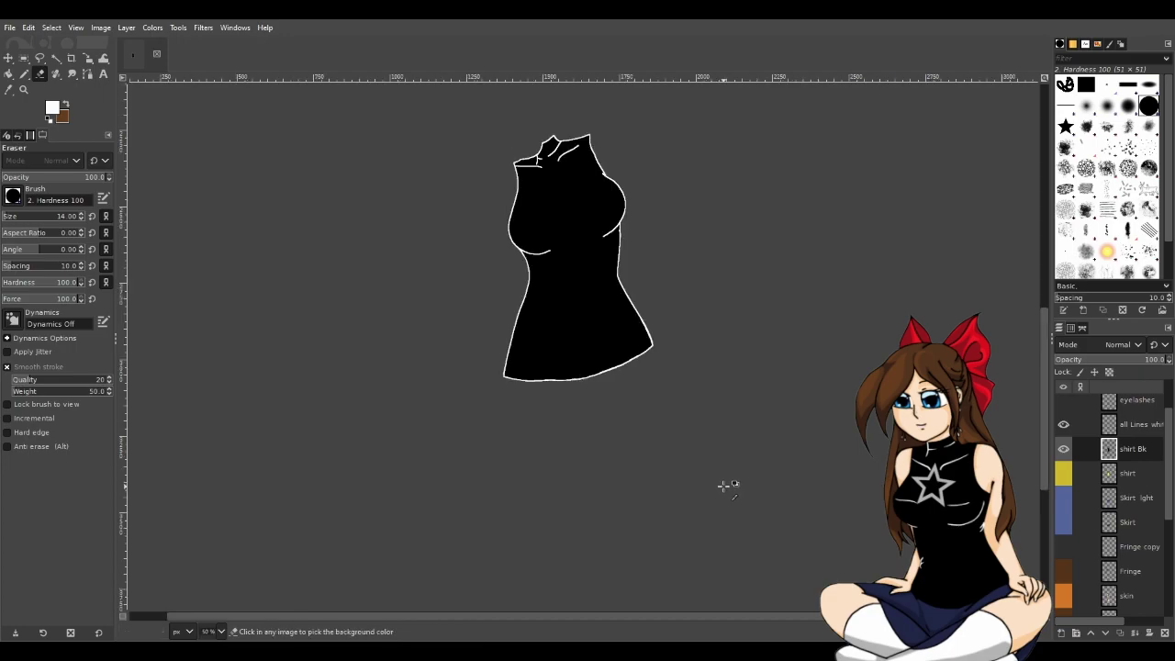
Show the Skirt, Fringe copy, Fringe, skin, hair and Ribbon layers around the black shirt.
left_click(1063, 497)
left_click(1065, 521)
left_click(1064, 498)
left_click(1063, 522)
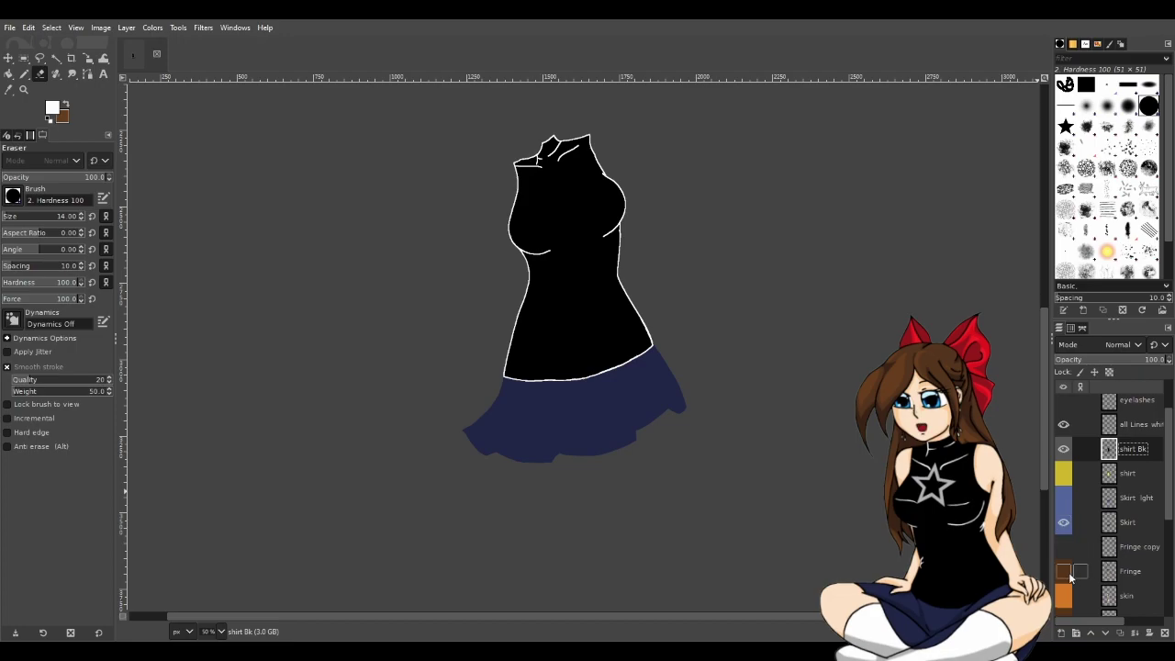
left_click(1063, 548)
left_click(1063, 571)
scroll(1074, 542, "down", 2)
left_click(1063, 539)
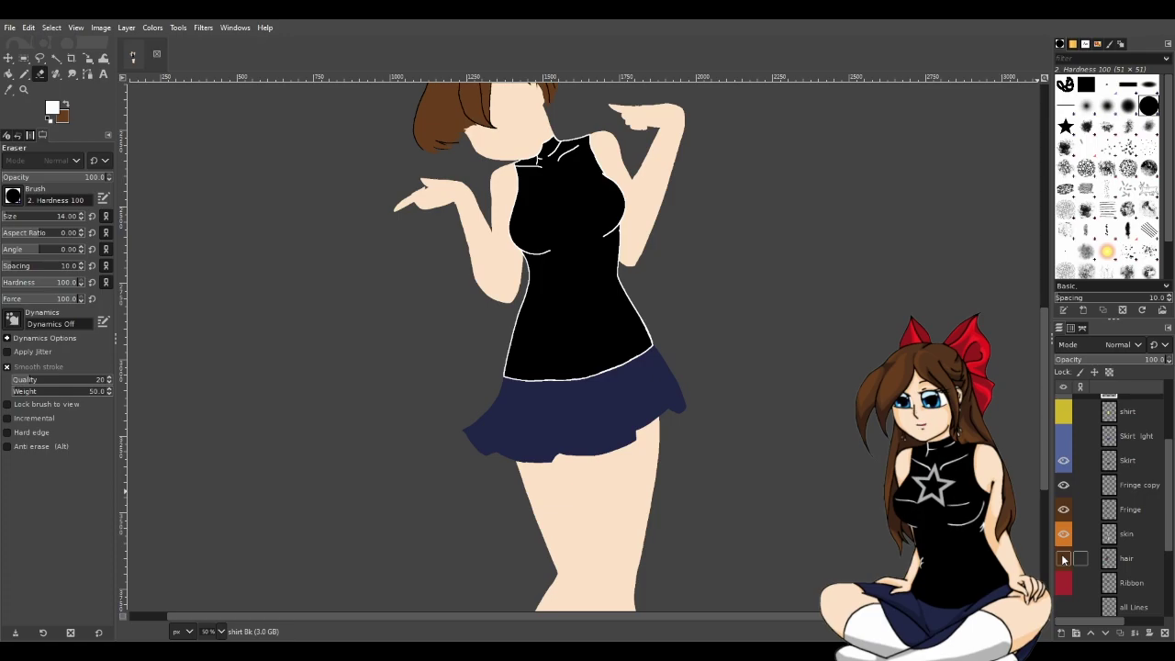
left_click(1063, 587)
scroll(1115, 583, "down", 1)
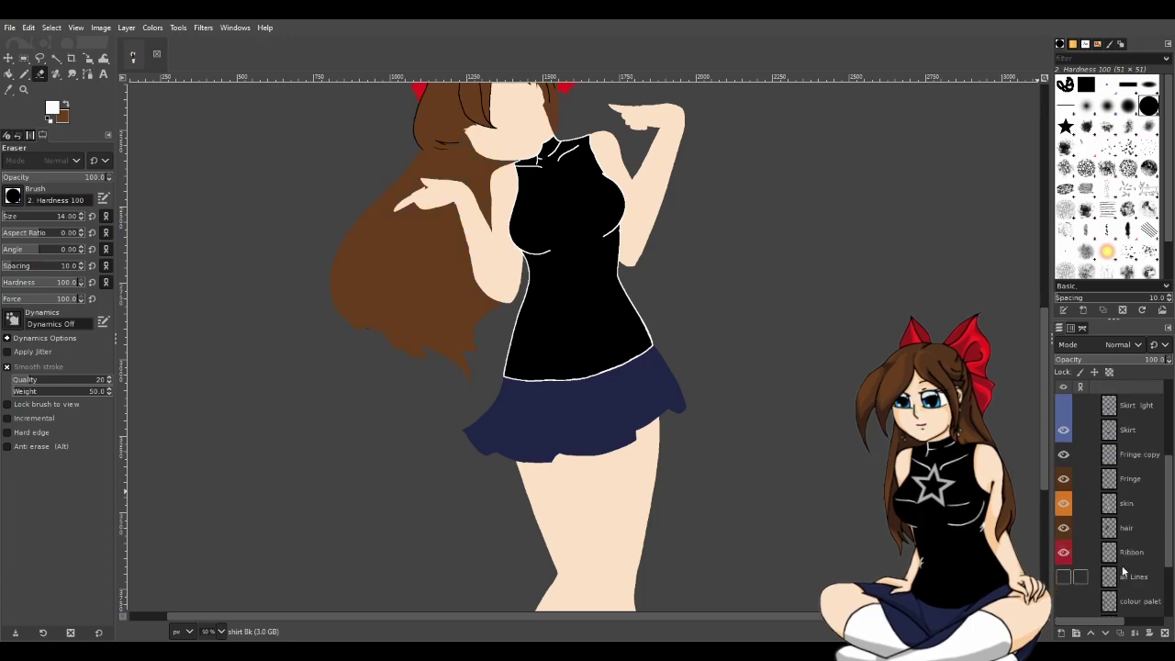
Show the all Lines copy, jewl and eyelashes layers over the coloured figure.
scroll(1119, 574, "up", 3)
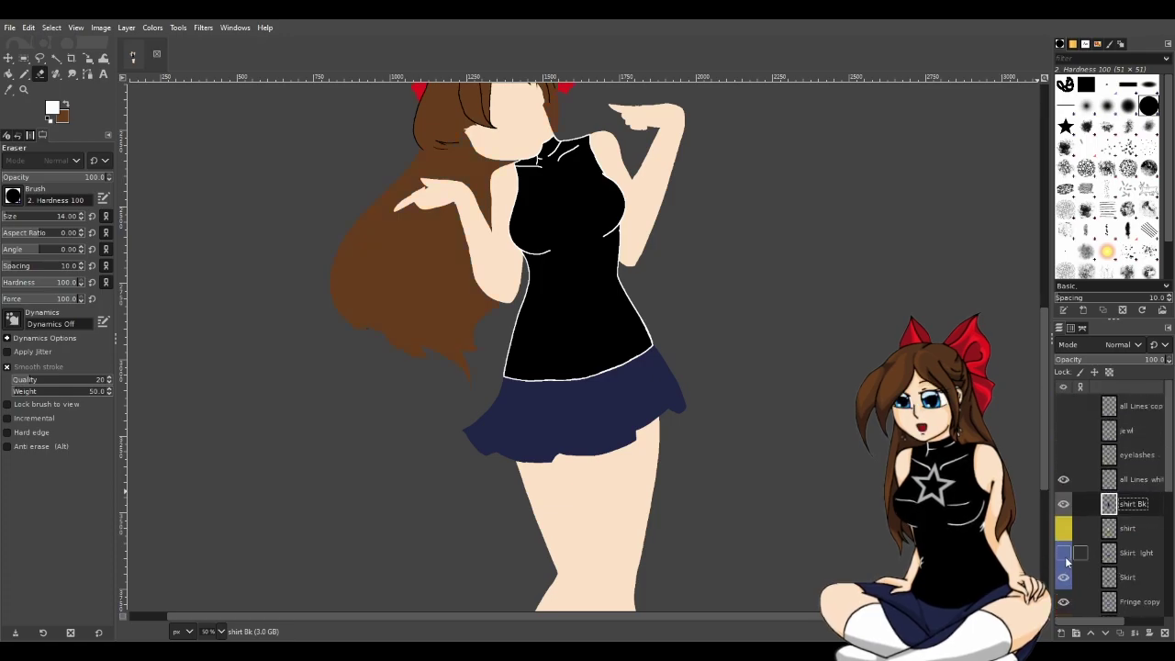
left_click(1063, 431)
left_click(1063, 405)
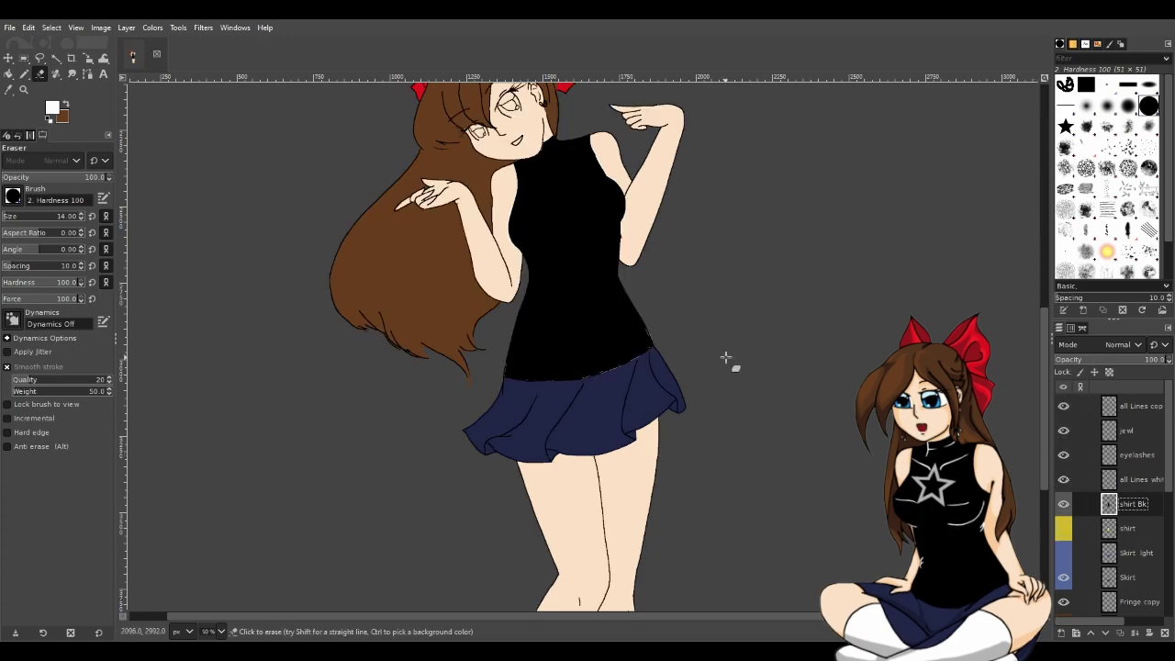
Examine the whole figure, then the shirt's hem and skirt closely, for white pixels poking out around the black line art.
scroll(728, 364, "up", 5)
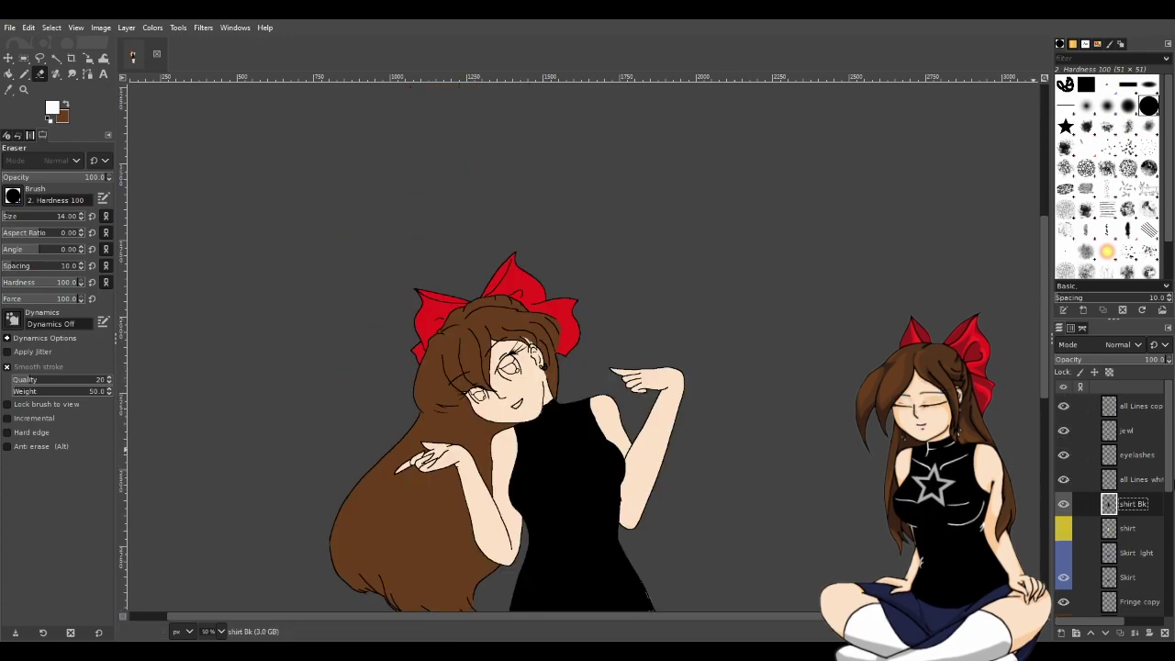
scroll(856, 445, "down", 8)
scroll(665, 418, "down", 1, "ctrl")
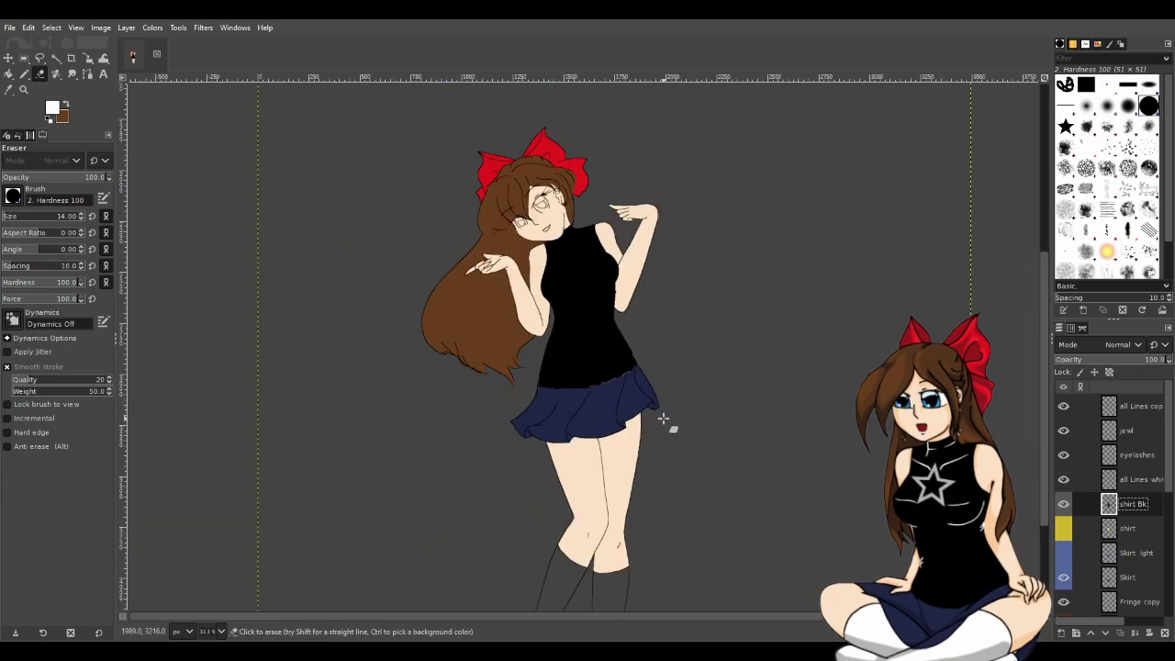
scroll(667, 421, "down", 2)
scroll(717, 428, "up", 3)
scroll(617, 429, "up", 4, "ctrl")
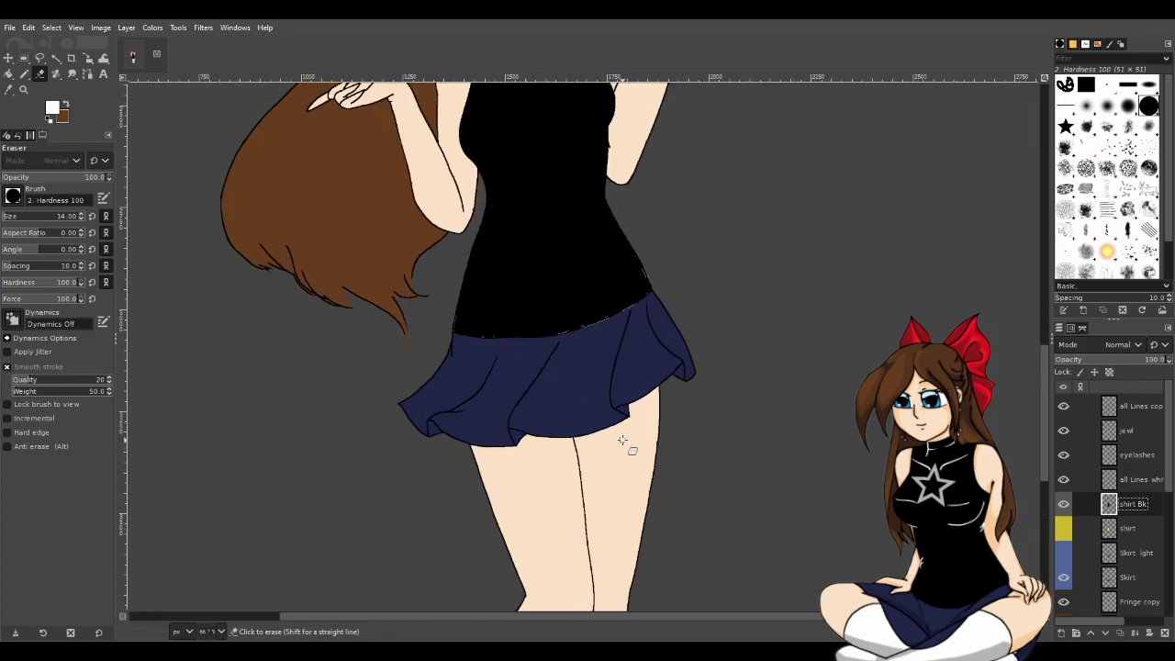
scroll(548, 302, "up", 1, "ctrl")
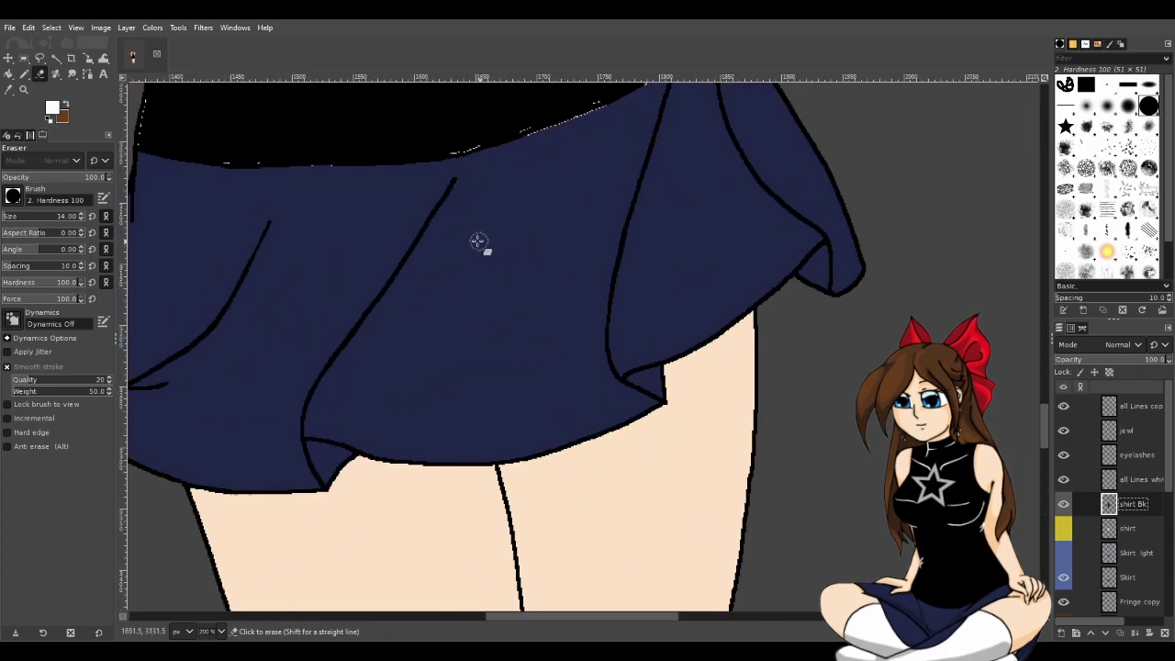
scroll(446, 241, "up", 3)
scroll(443, 265, "up", 3)
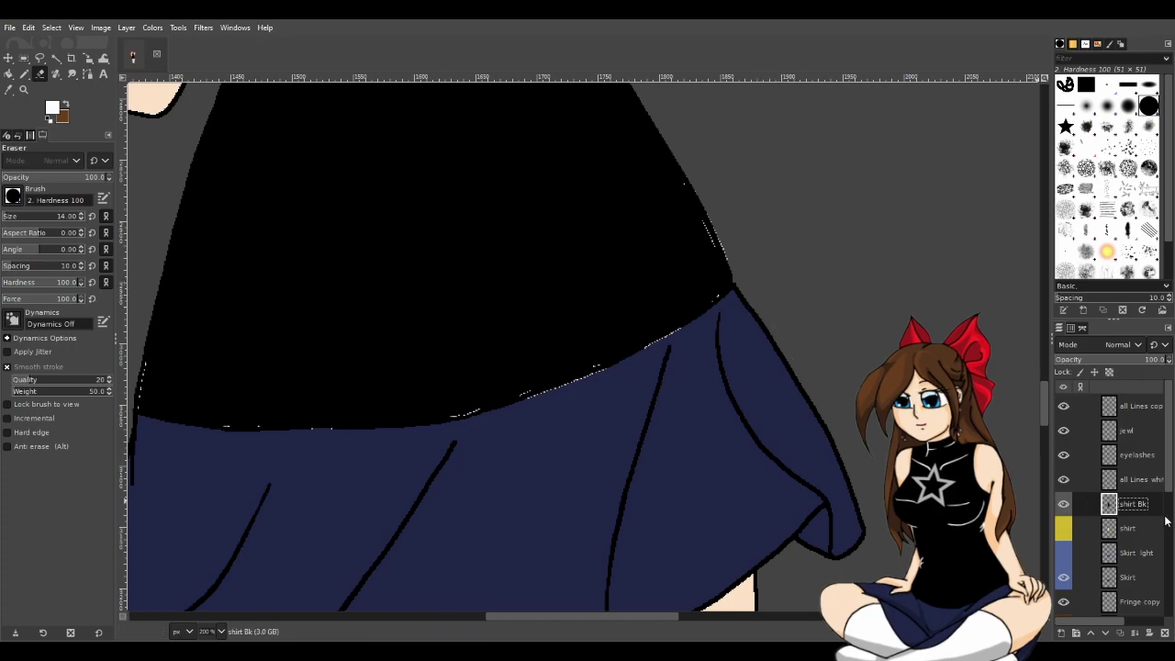
On the all Lines white layer, try to erase the stray white pixels along the shirt's side and hem corner.
left_click(1150, 481)
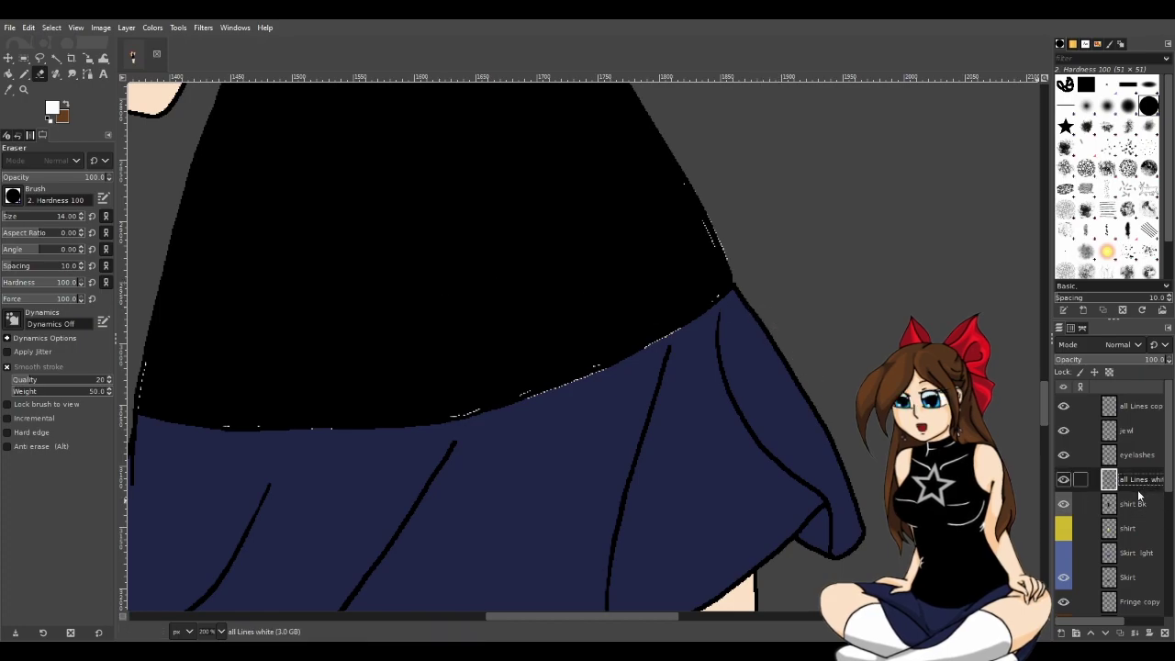
scroll(537, 218, "up", 8)
scroll(539, 222, "up", 3)
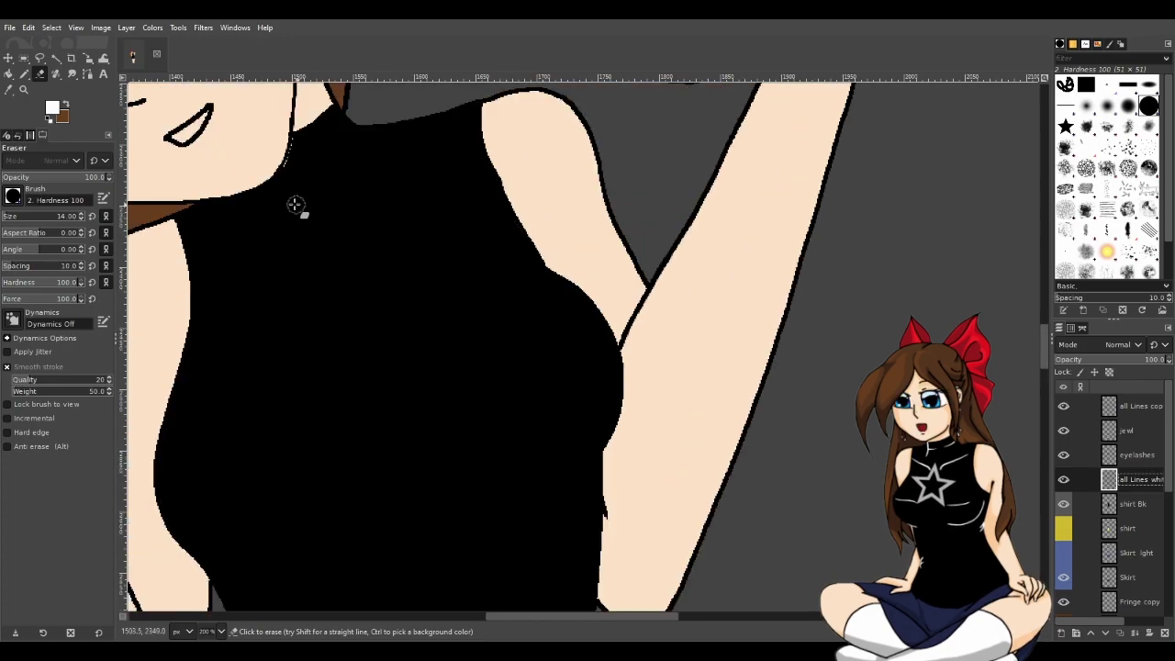
scroll(735, 394, "down", 6)
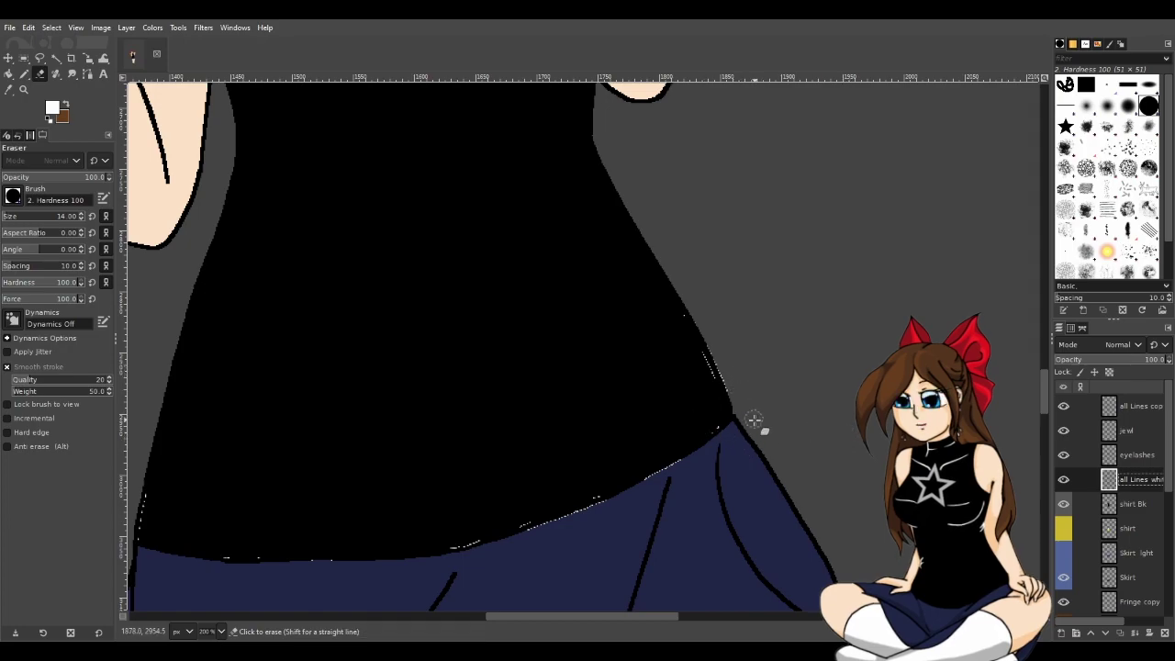
scroll(748, 395, "up", 3)
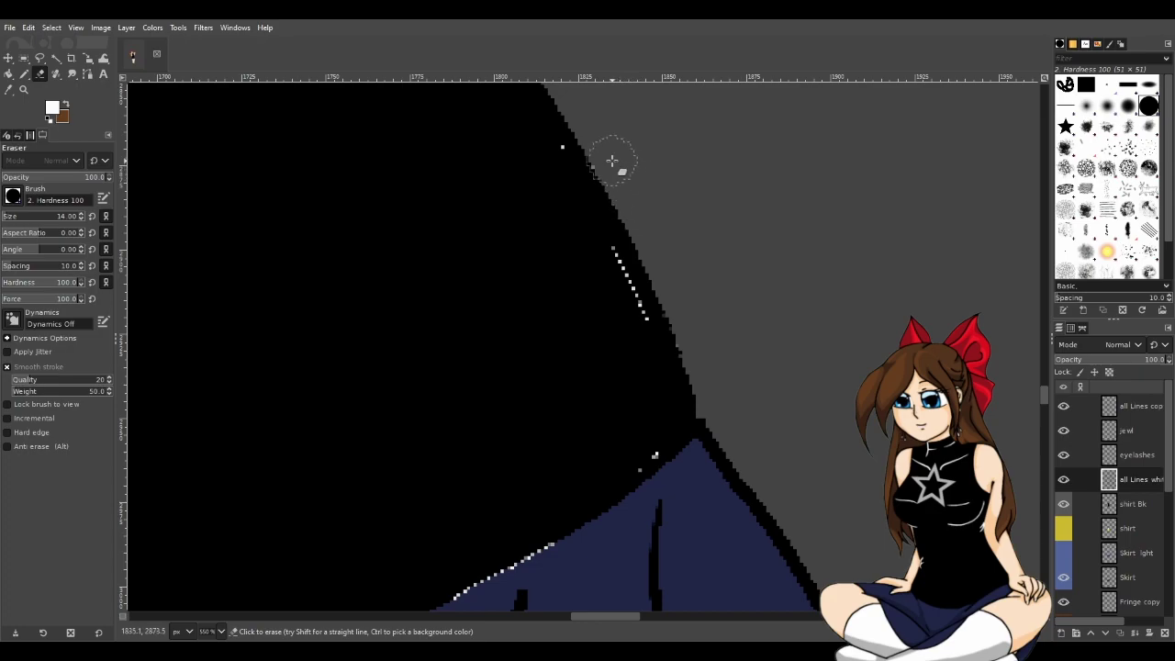
left_click_drag(603, 255, 630, 341)
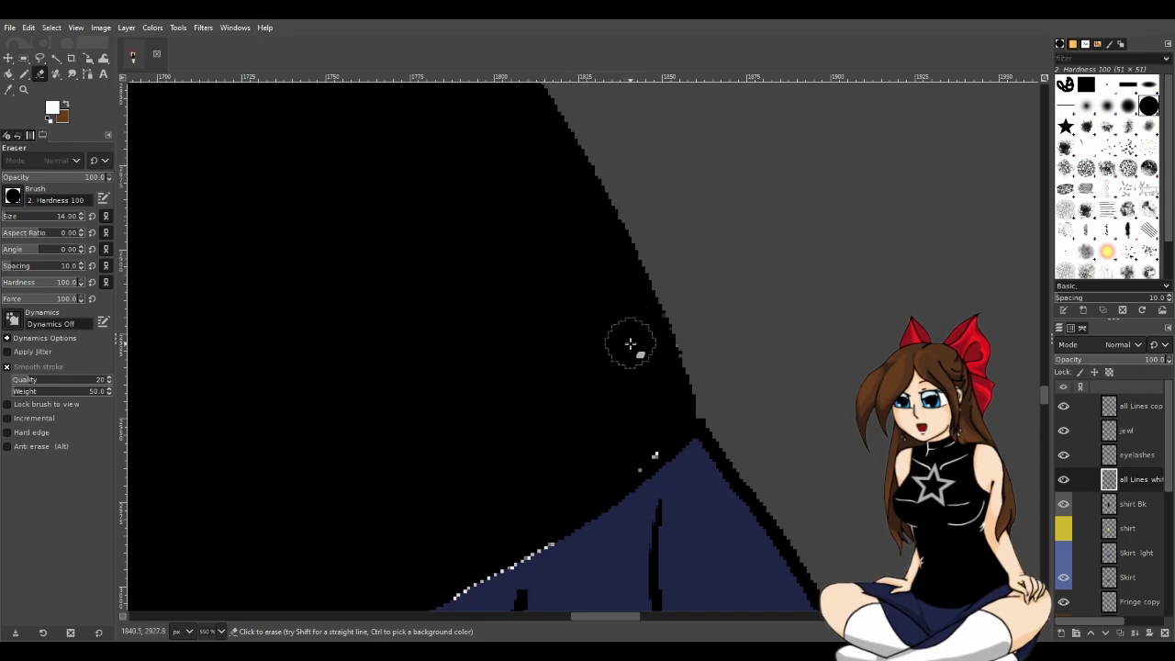
left_click_drag(661, 491, 635, 447)
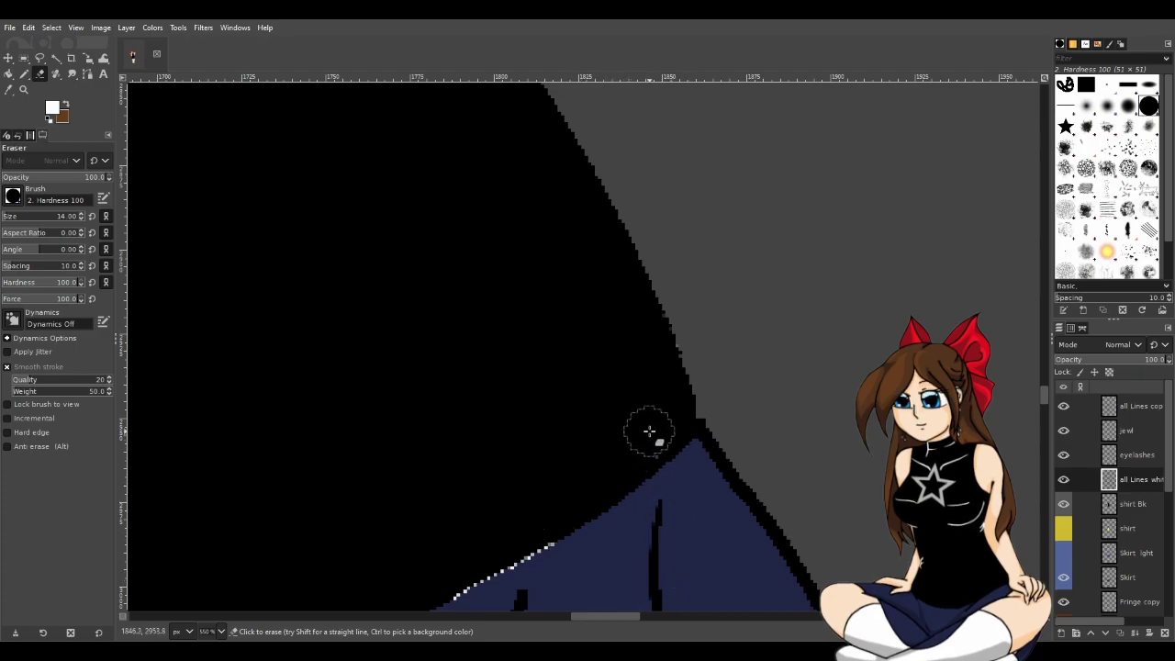
Undo the white-line erasures near the shirt's hem corner, hiding the all Lines copy layer only while checking the white outline.
mouse_move(622, 622)
left_mouse_down()
mouse_move(594, 608)
mouse_move(604, 616)
left_mouse_up()
scroll(716, 528, "down", 3)
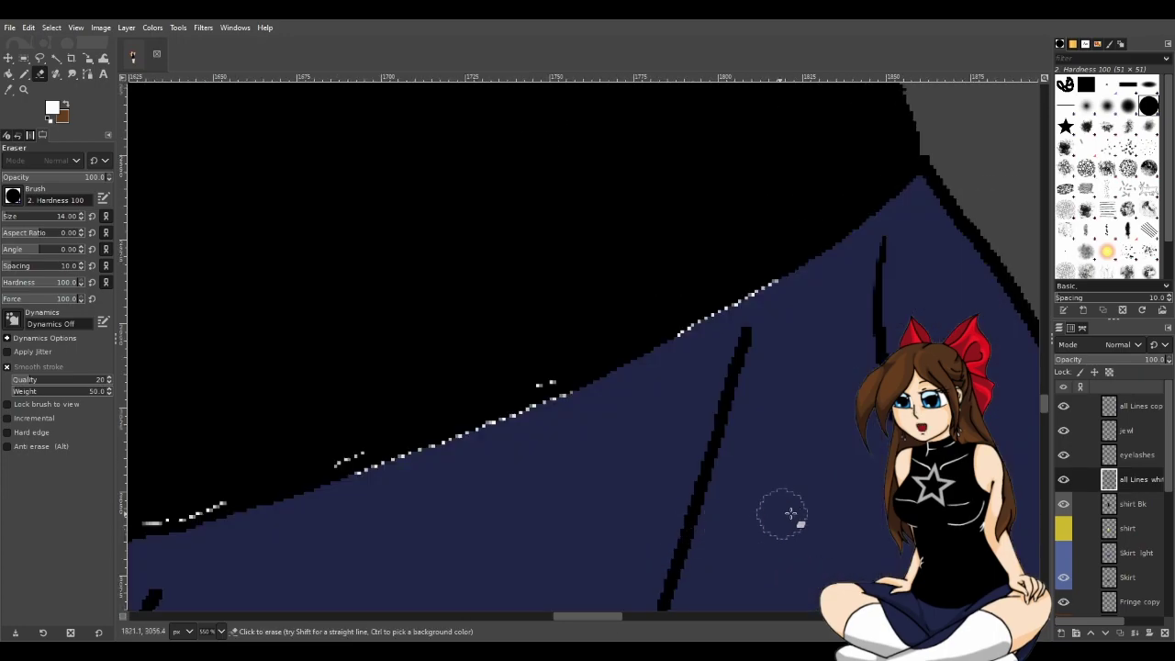
left_click(1063, 479)
scroll(841, 384, "down", 2)
scroll(841, 384, "down", 2)
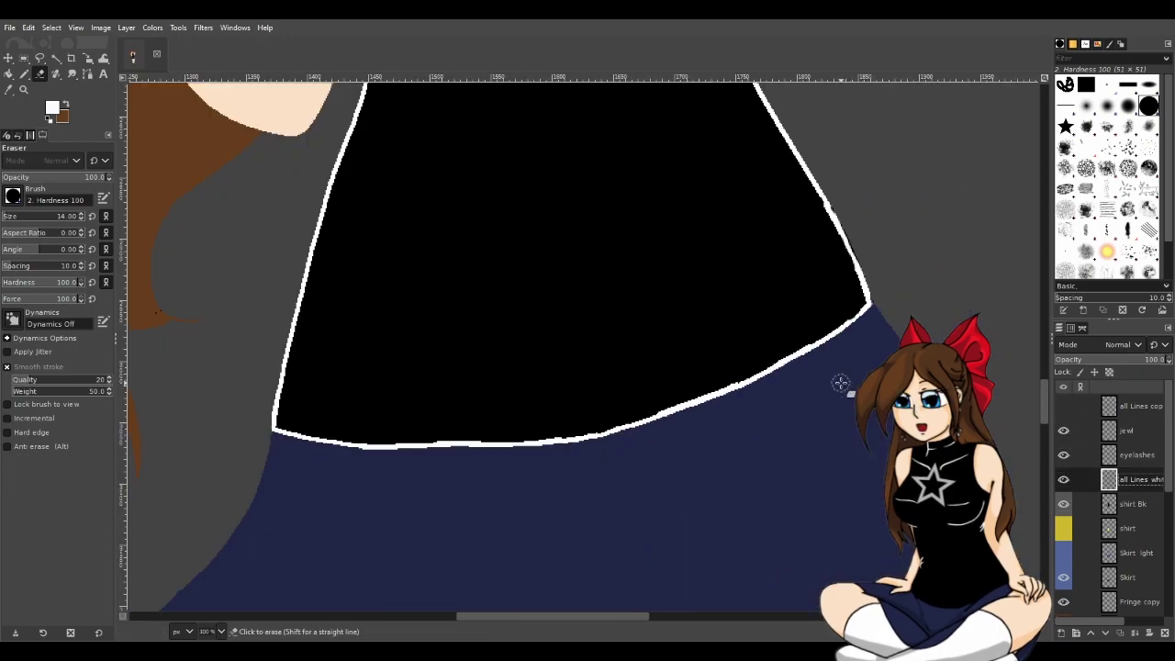
scroll(851, 380, "up", 1)
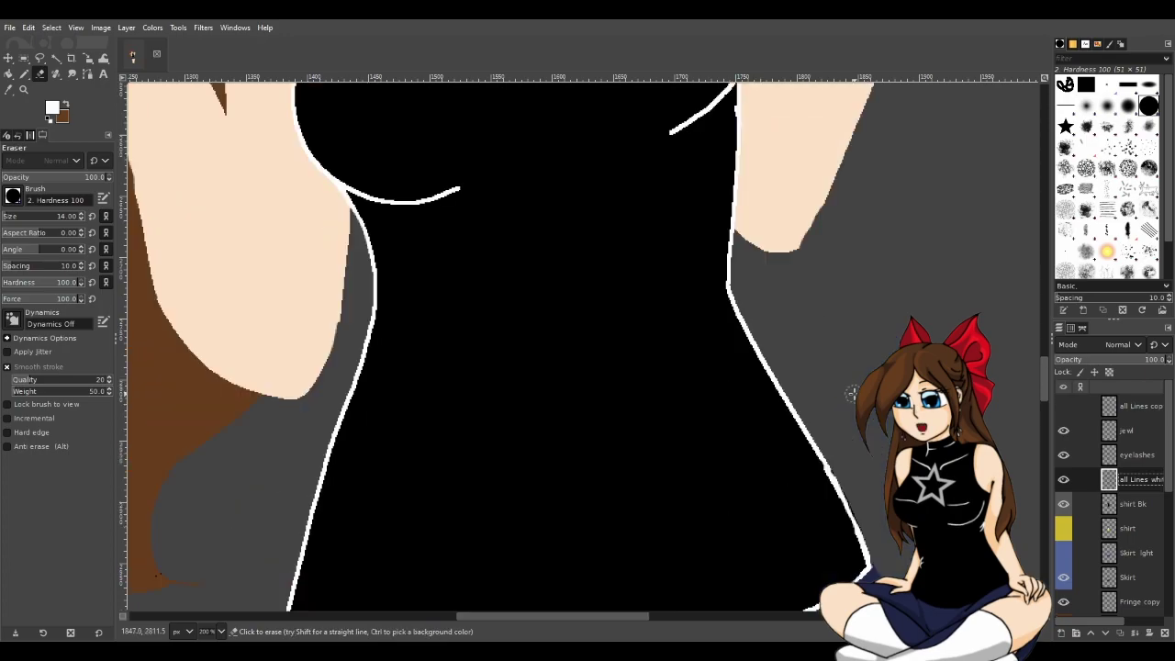
left_click(1063, 405)
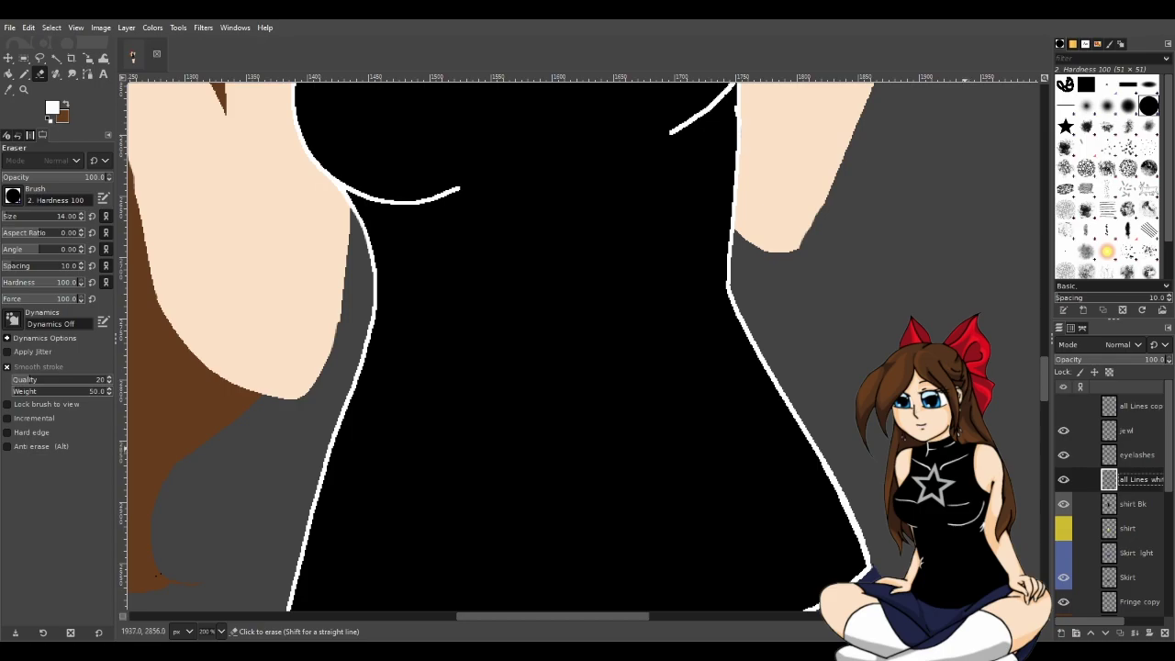
Examine the coloured figure with the black shirt and look through the layer stack down to the backgrounds.
scroll(837, 447, "down", 3)
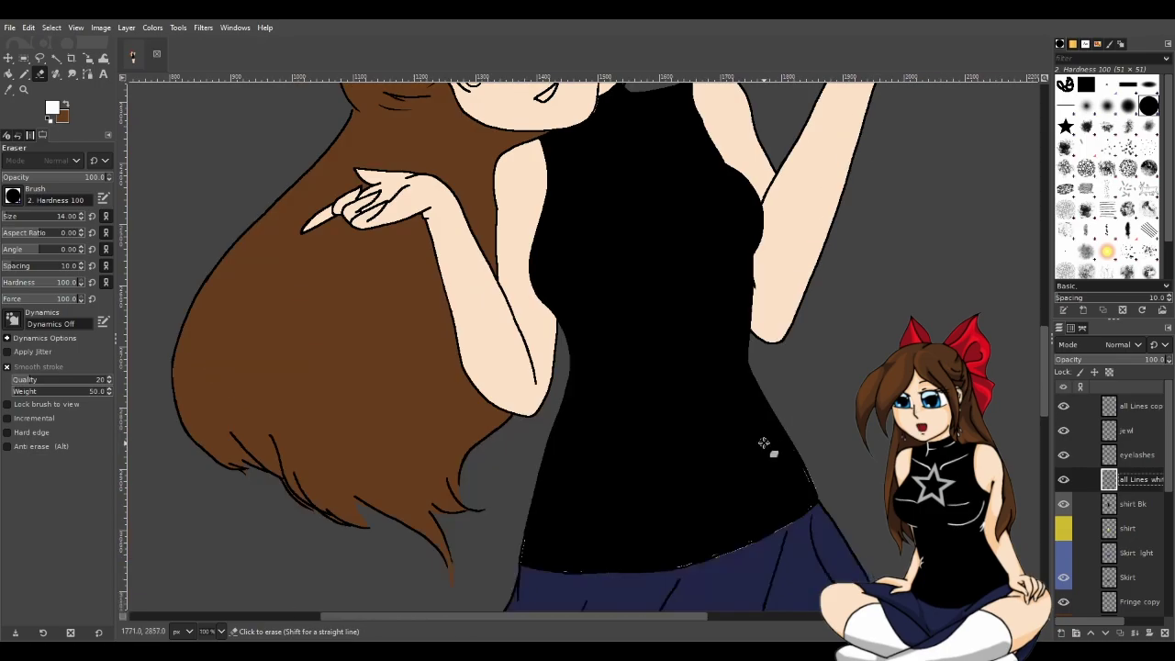
scroll(1118, 555, "down", 2)
scroll(1118, 555, "down", 3)
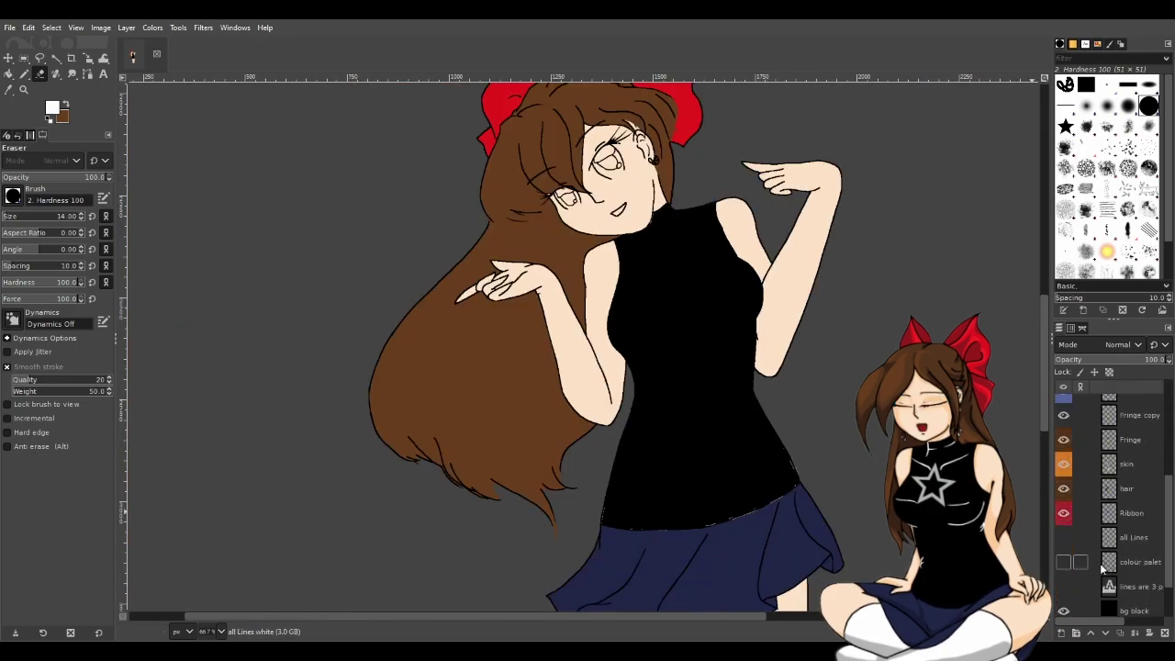
scroll(838, 508, "down", 1)
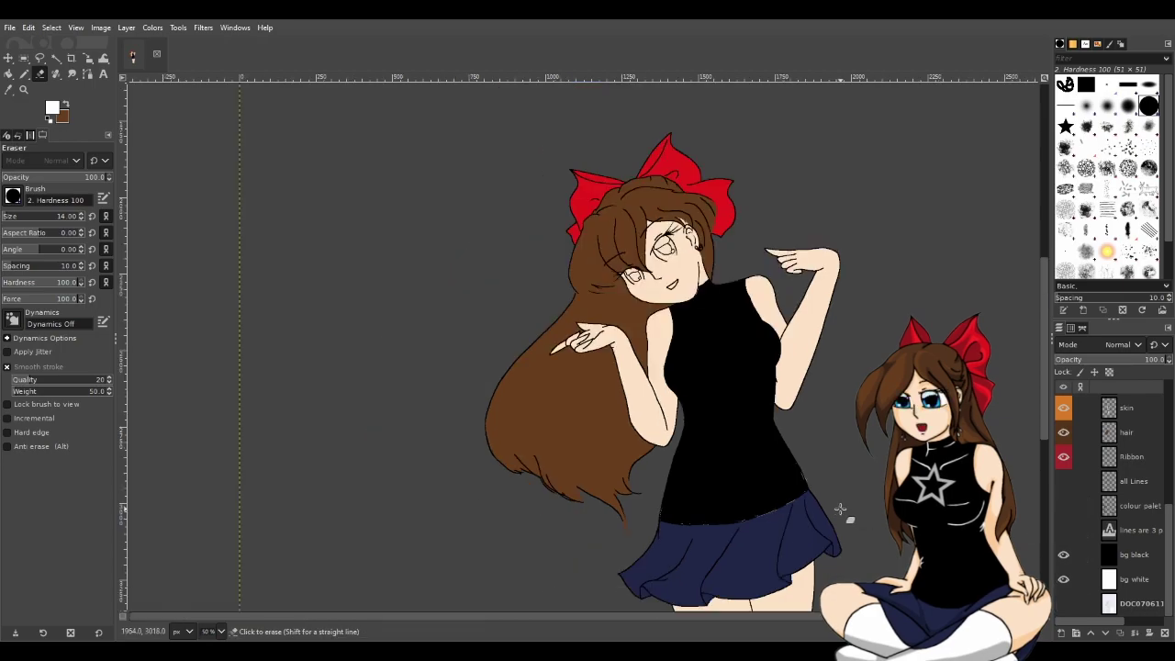
scroll(876, 511, "down", 5)
scroll(873, 547, "up", 6)
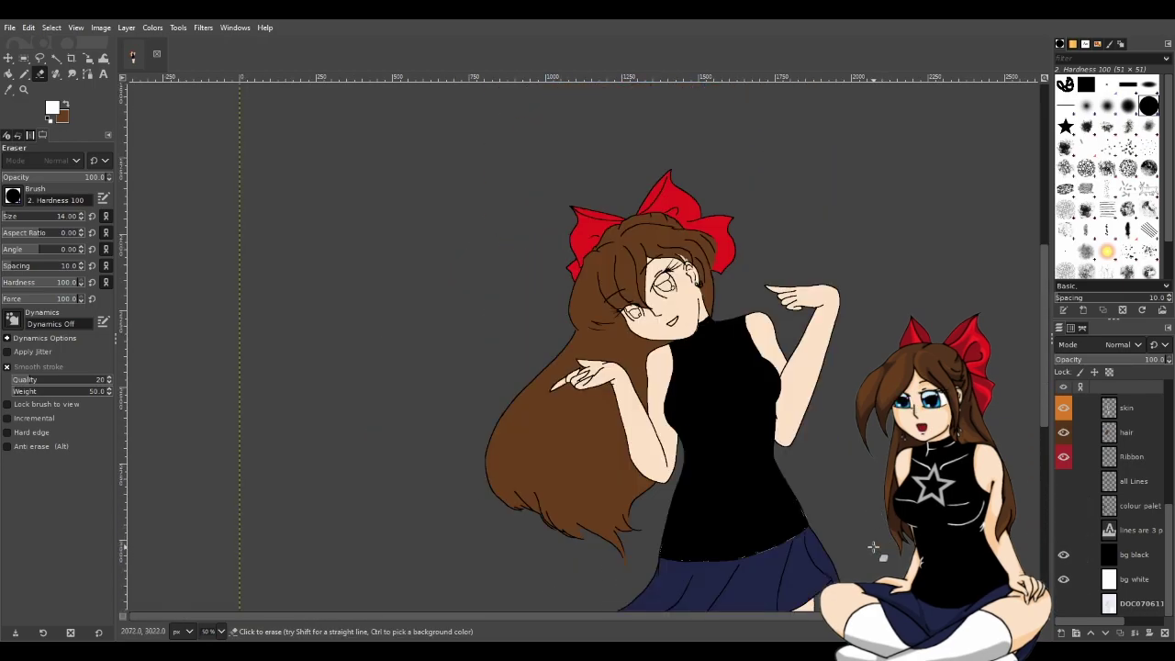
scroll(768, 615, "right", 4)
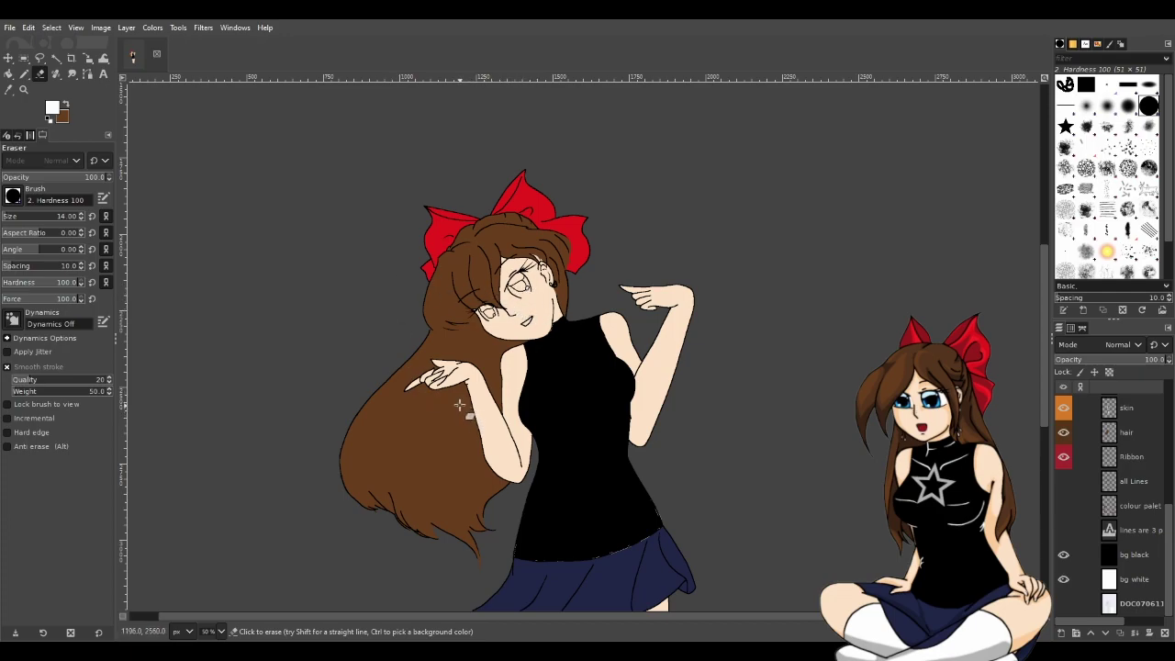
scroll(1124, 466, "up", 1)
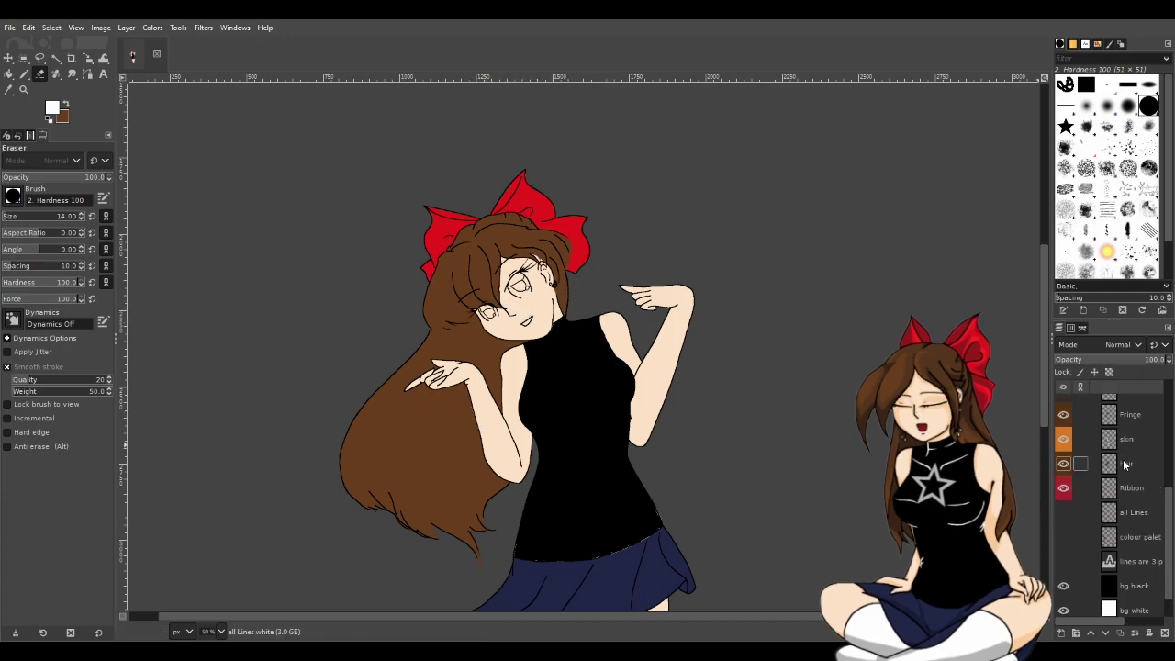
Hide the shirt Bk layer and show the yellow shirt layer in its place.
scroll(1101, 477, "up", 4)
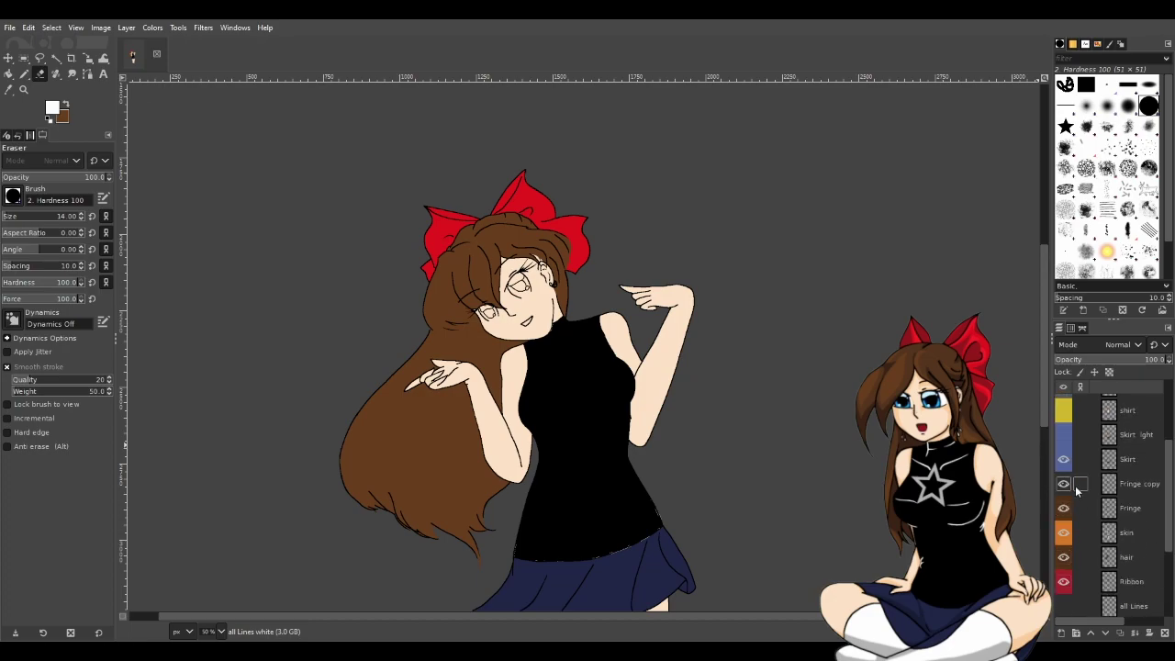
scroll(1078, 494, "up", 2)
left_click(1063, 448)
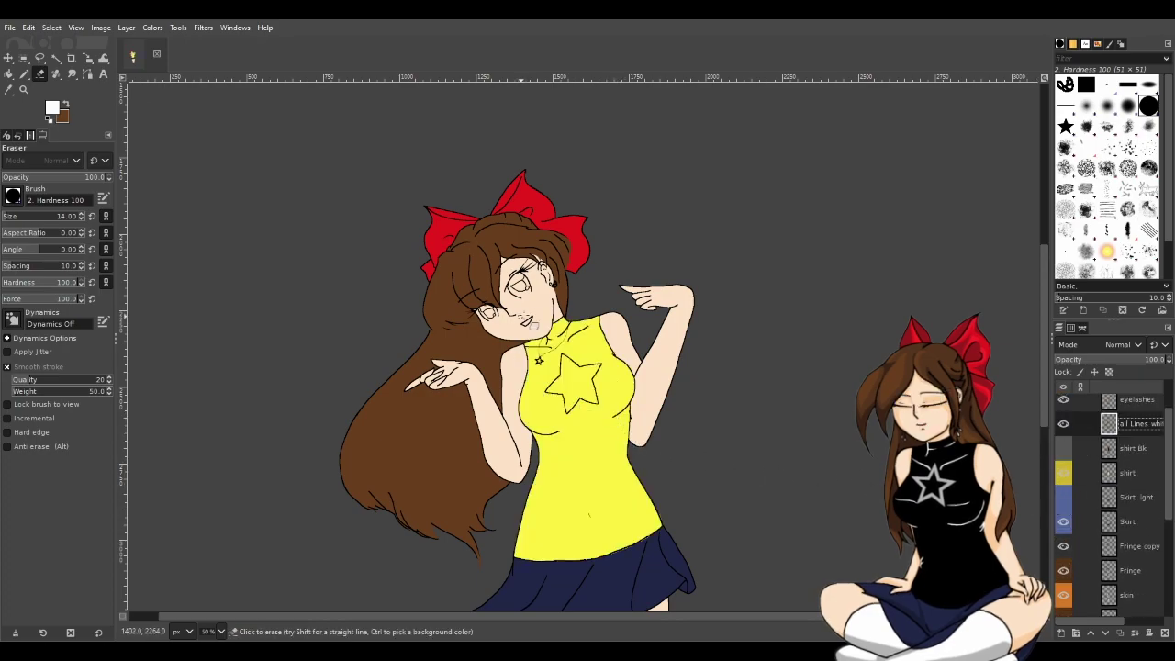
Show the colour palette layer and bring the full figure and all its swatches into view.
scroll(679, 396, "down", 3)
scroll(1143, 534, "down", 4)
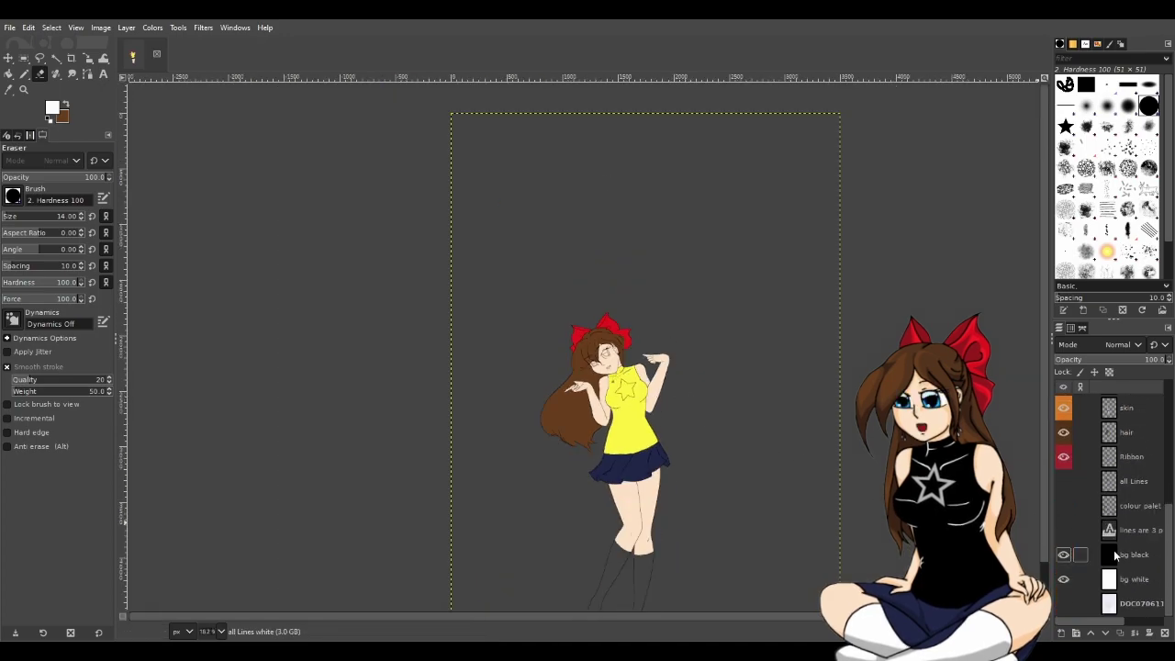
left_click(1063, 506)
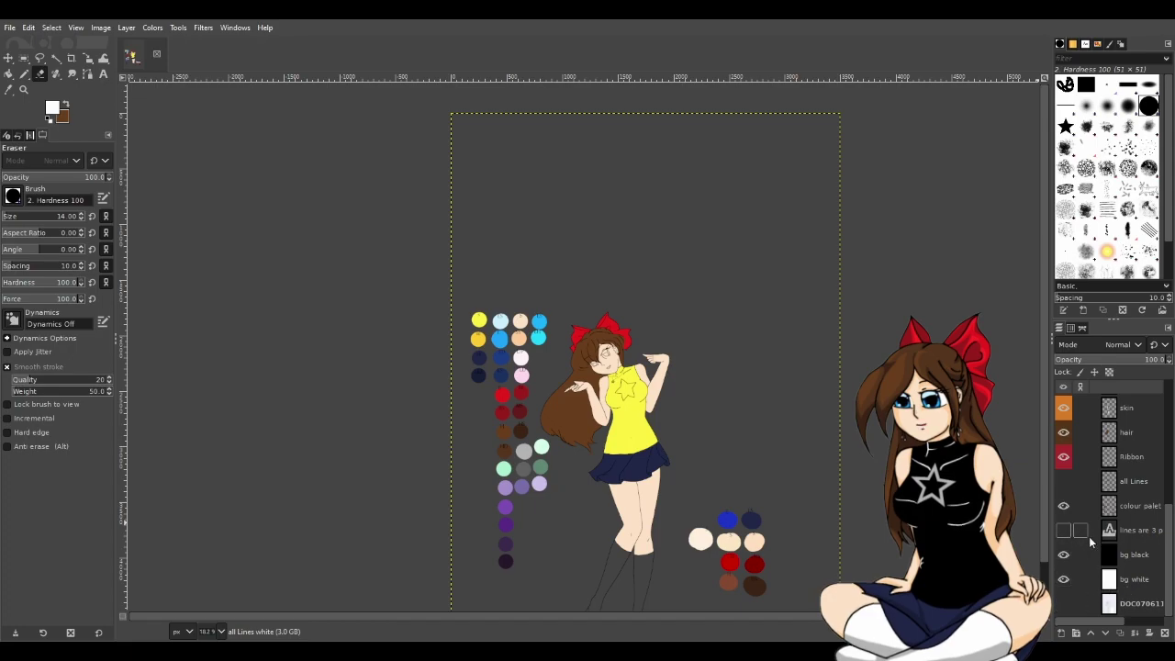
scroll(893, 551, "up", 3)
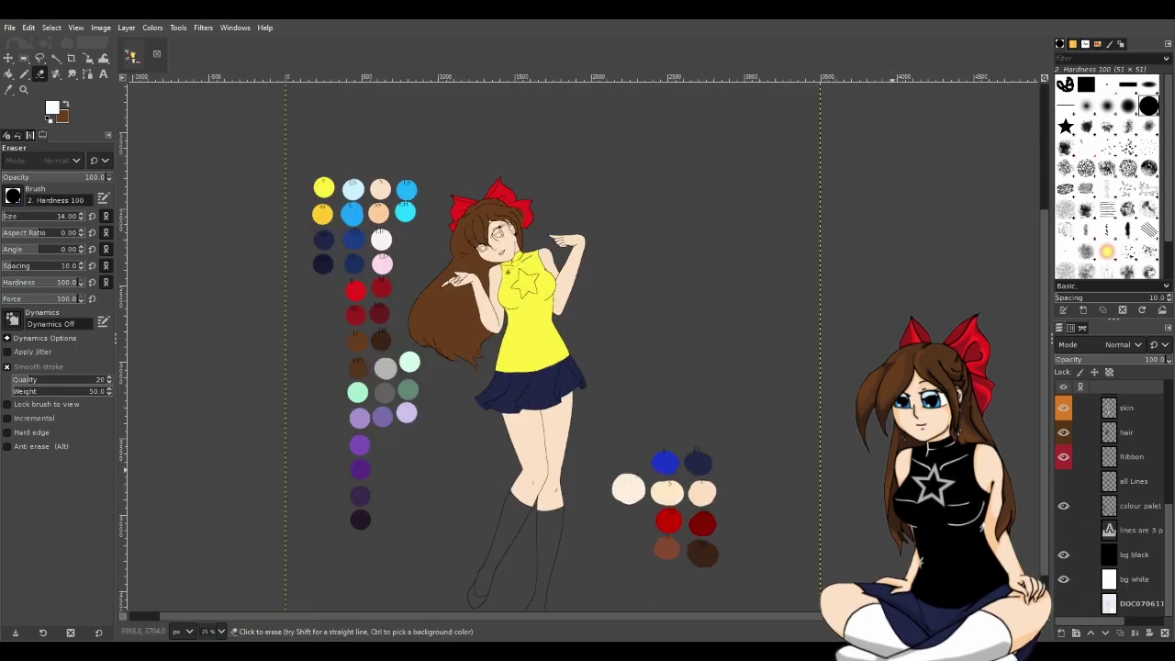
scroll(904, 606, "down", 2)
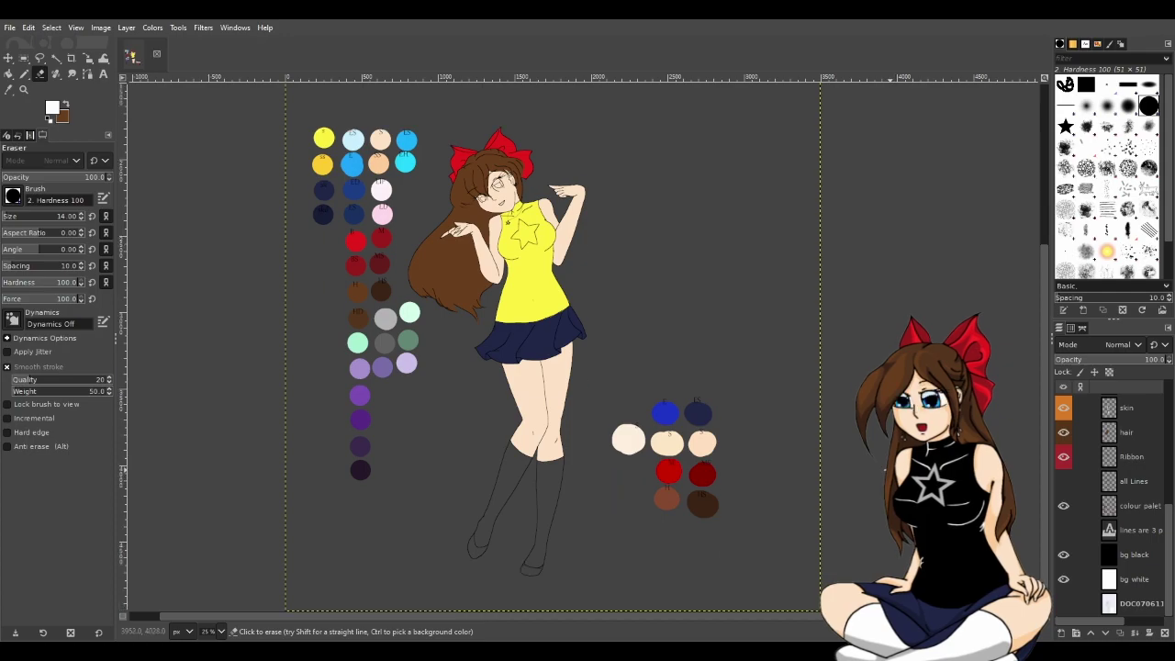